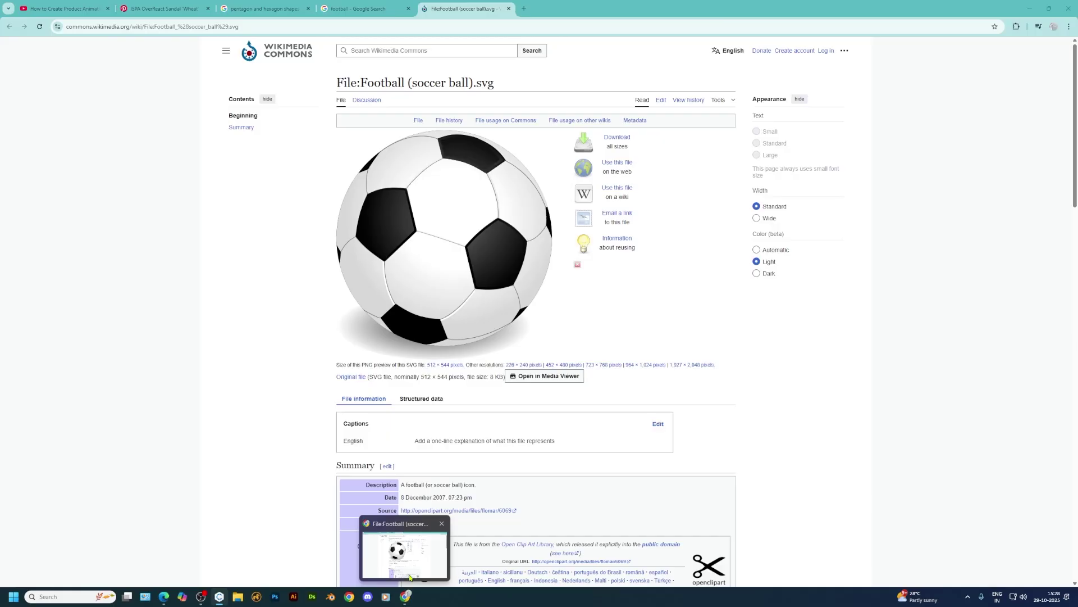
- Examine the soccer ball reference image on Wikimedia Commons in Chrome, briefly switching to the empty CLO project and back
left_click(409, 577)
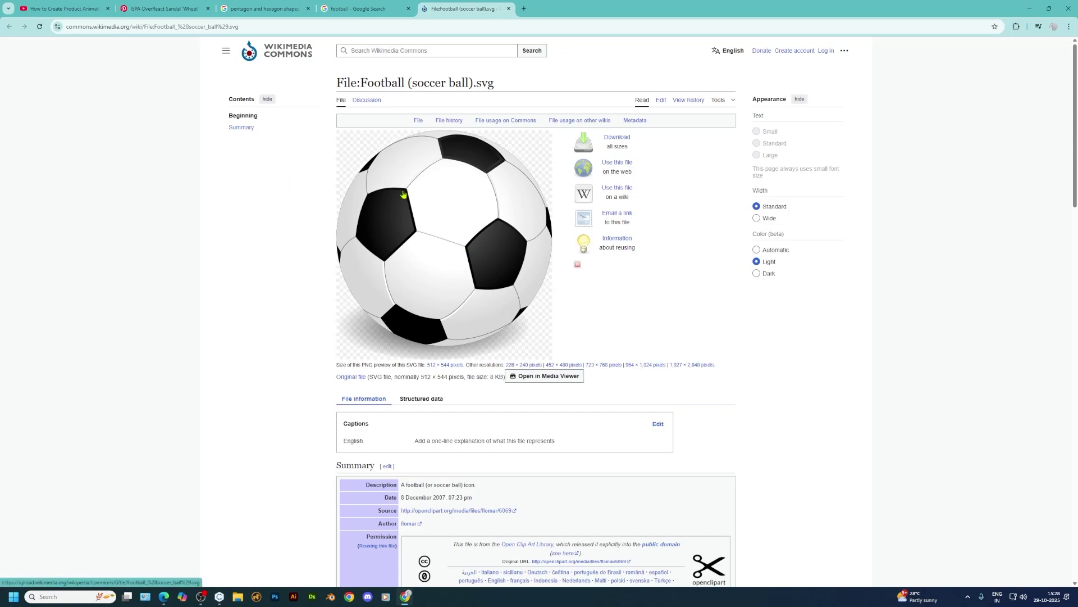
left_click(219, 596)
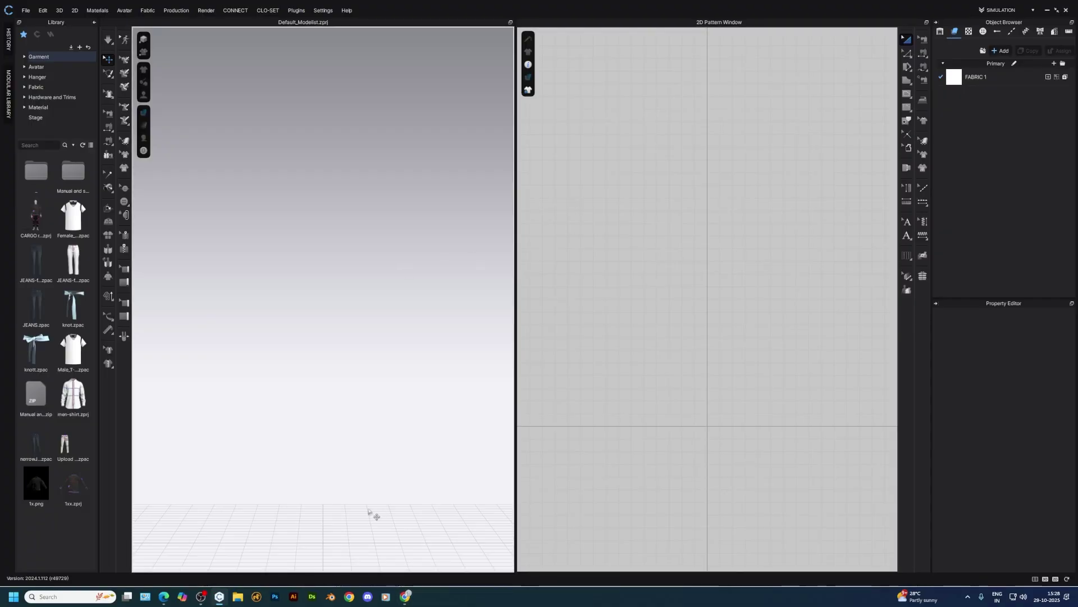
mouse_move(218, 600)
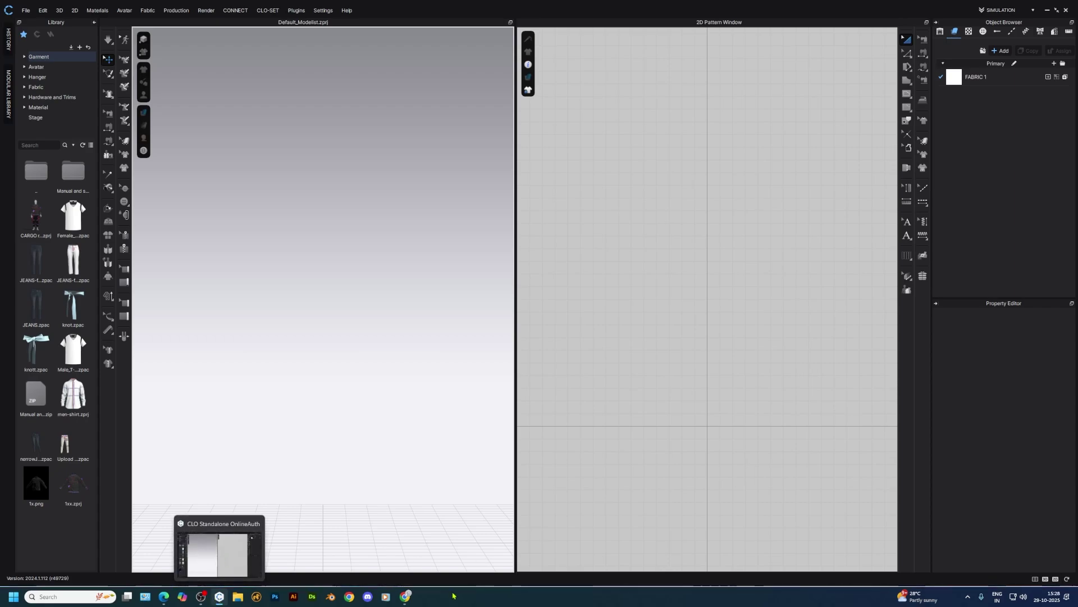
left_click(406, 597)
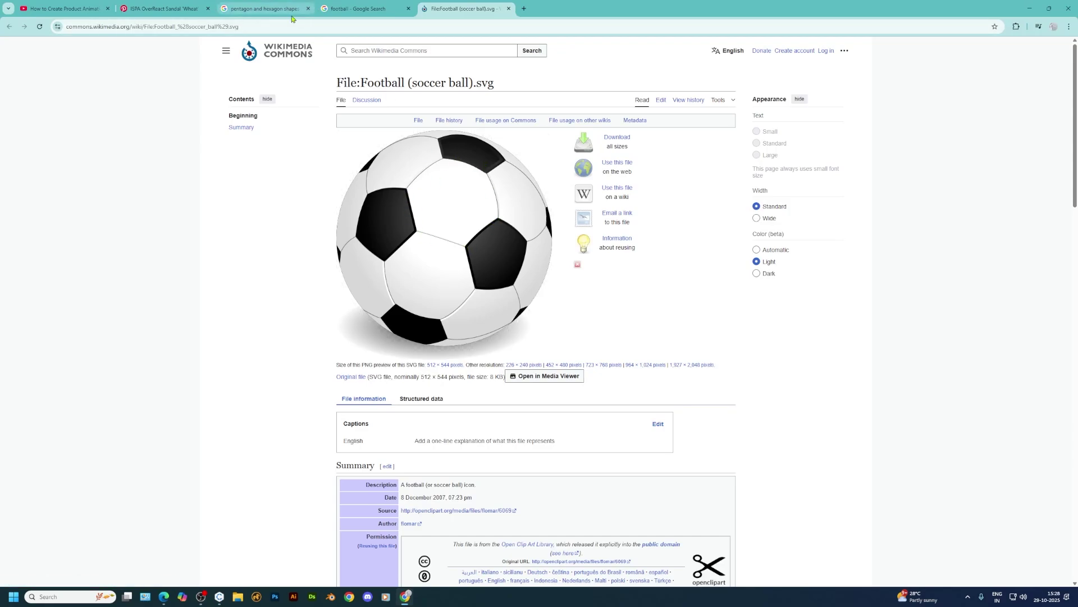
- Examine the pentagon and hexagon angle search results, opening the shapes-and-angles chart and the Cuemath hexagon diagram
left_click(264, 8)
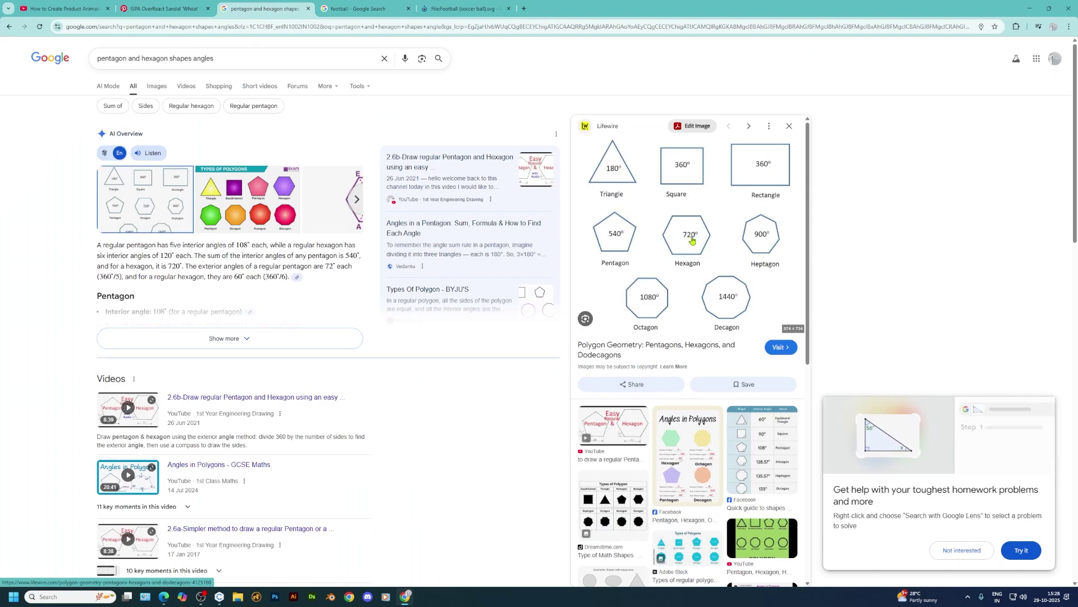
left_click(763, 449)
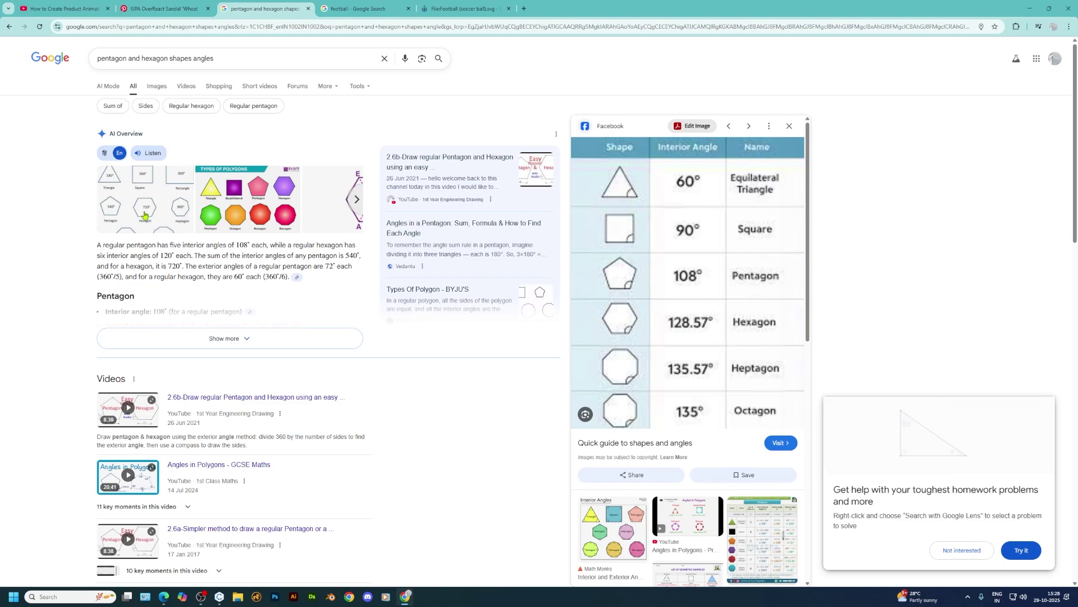
scroll(685, 492, "down", 3)
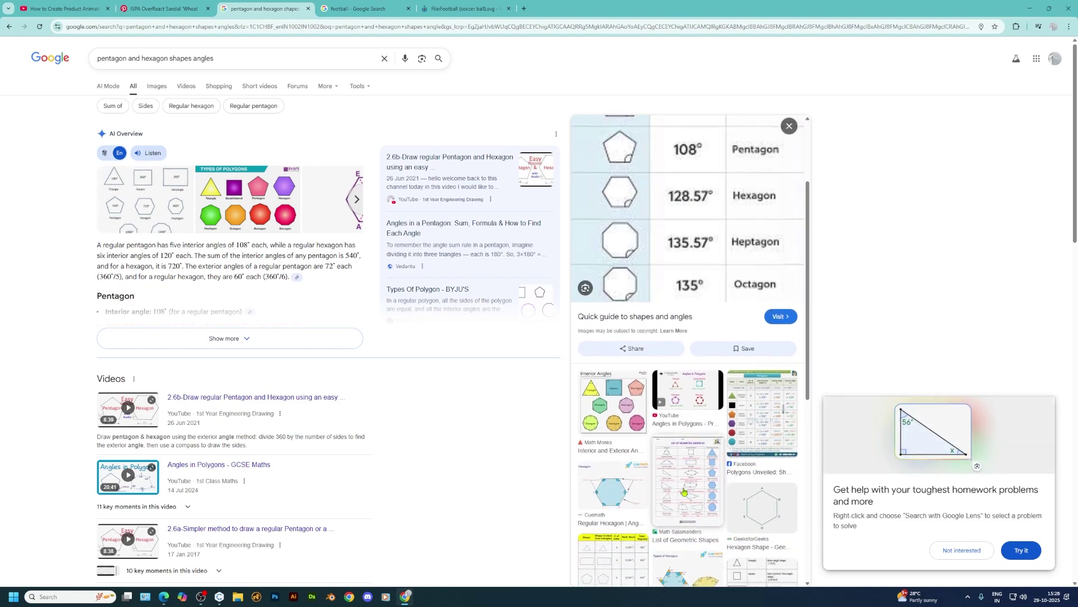
left_click(597, 483)
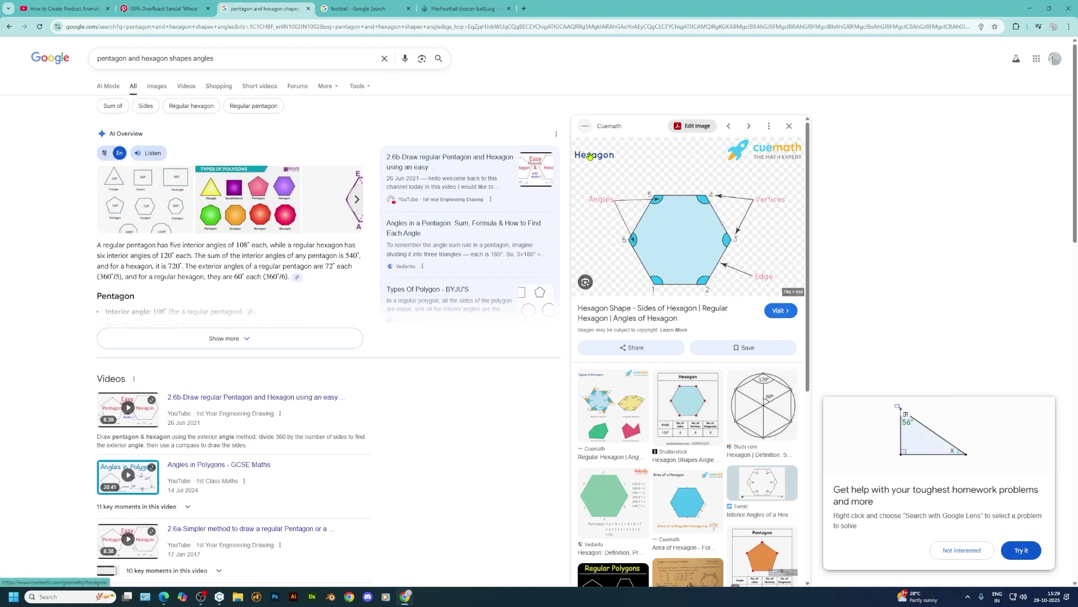
scroll(699, 480, "down", 2)
scroll(698, 481, "up", 2)
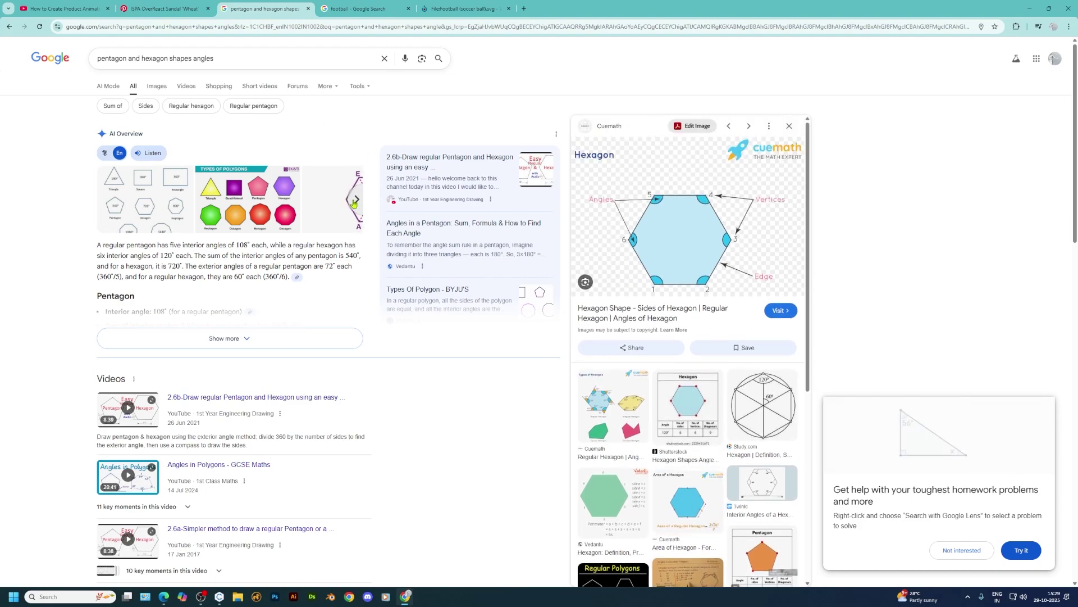
- Review both soccer ball reference pages, and open the iStock pentagon diagram in the polygon angle results
left_click(462, 8)
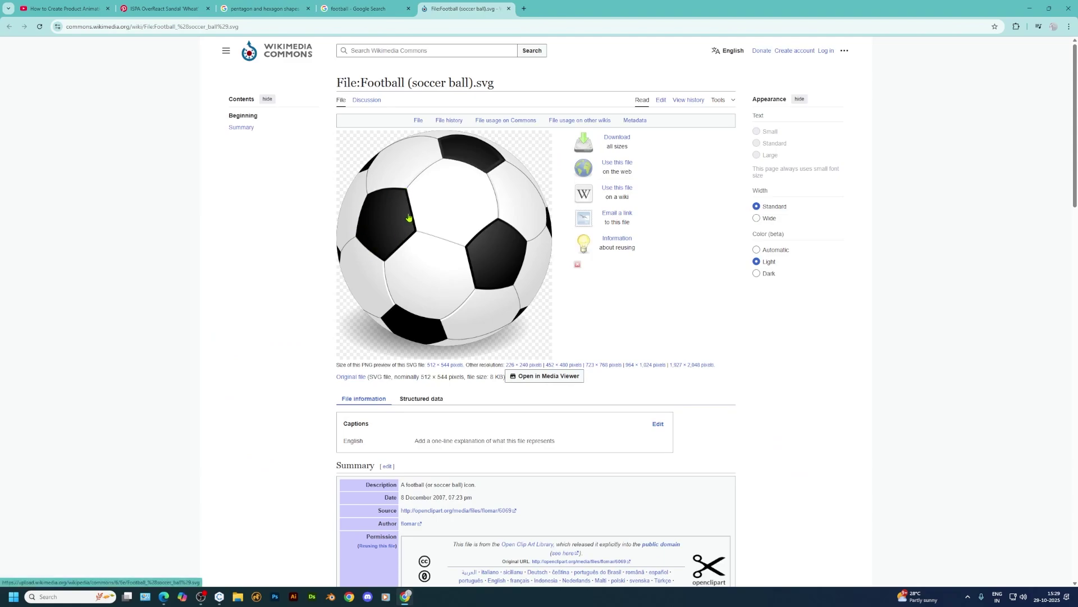
left_click(339, 8)
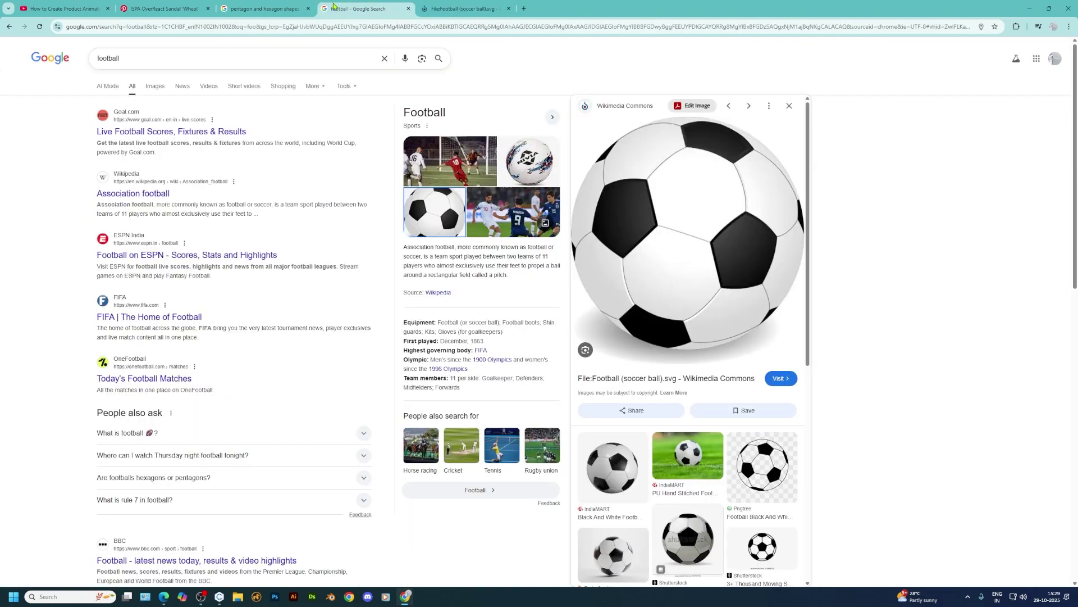
left_click(278, 5)
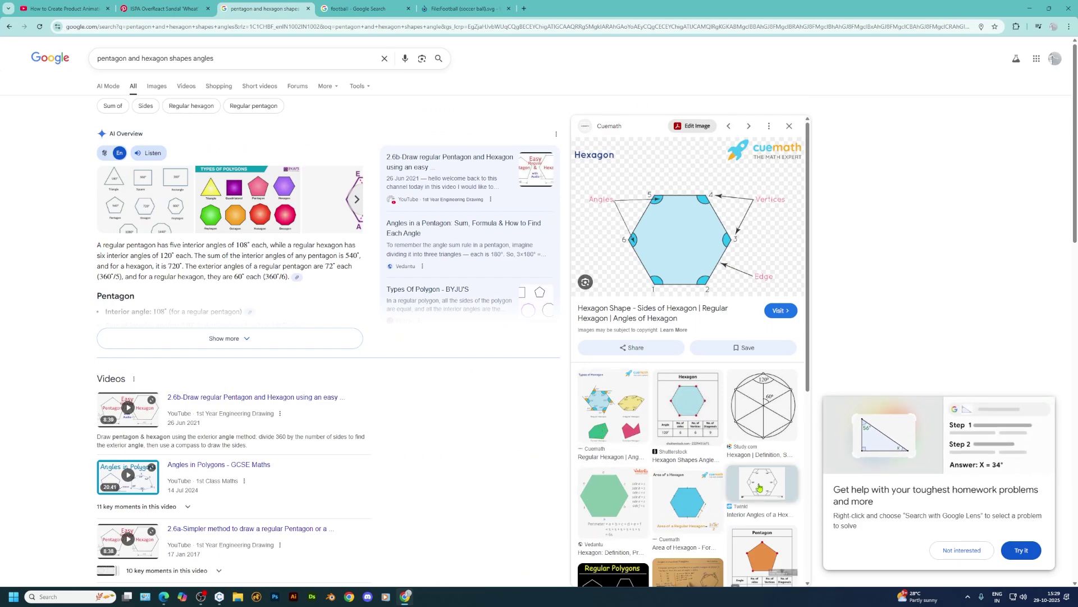
scroll(760, 487, "down", 1)
left_click(762, 516)
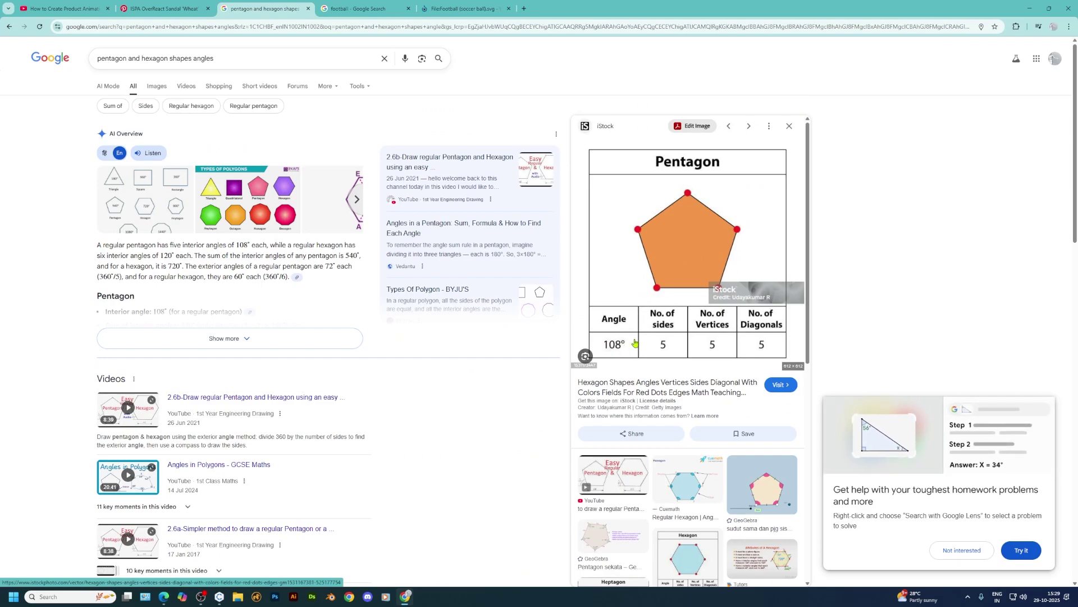
- Switch to CLO and create a rectangle pattern 5 in wide and 5 in high in the 2D Pattern Window
left_click(1025, 8)
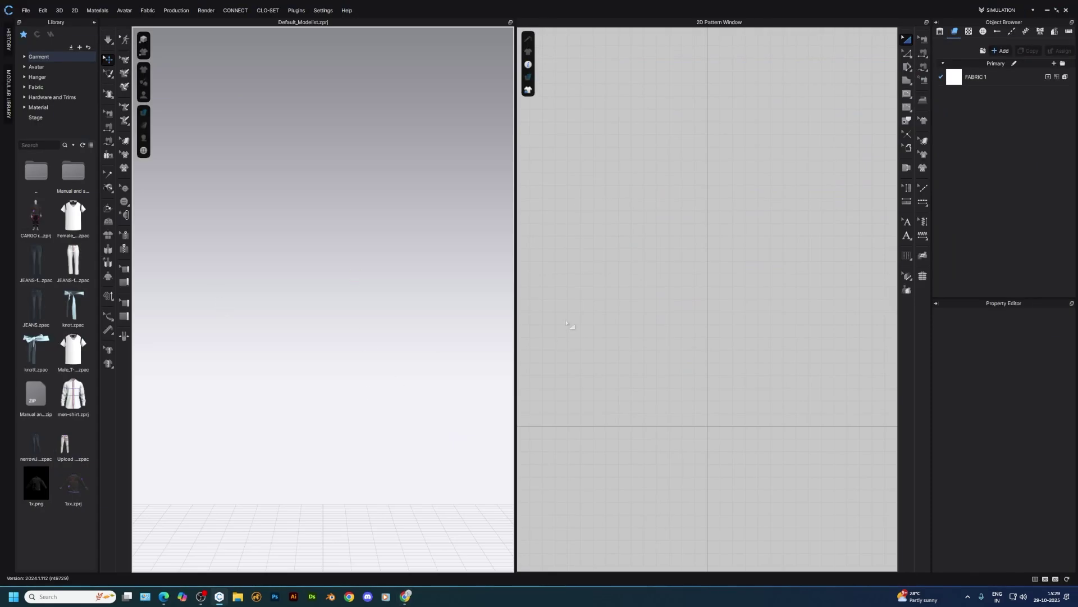
key("s")
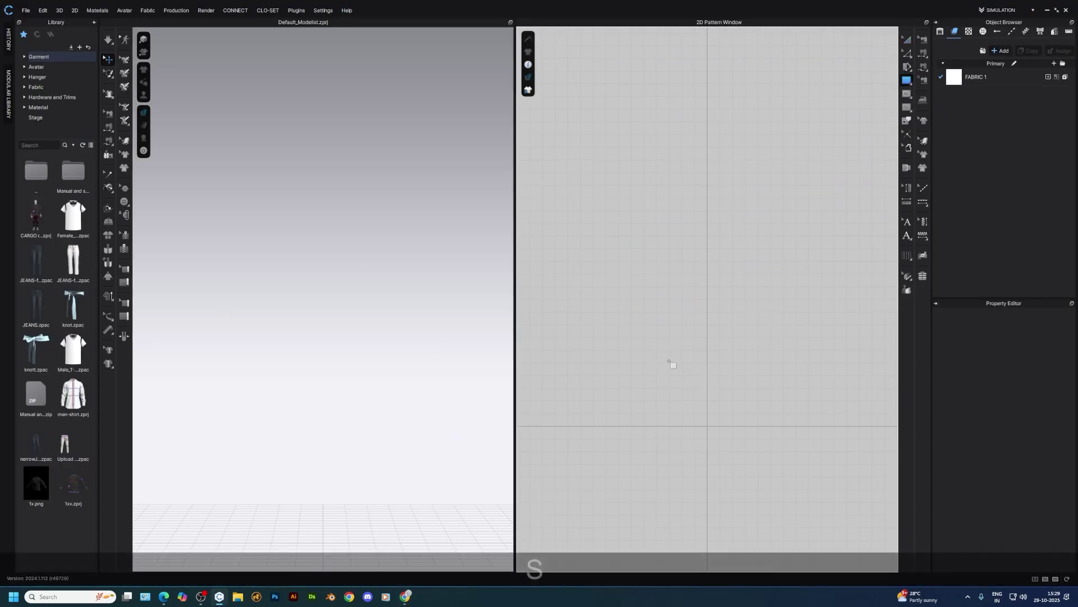
left_click(669, 361)
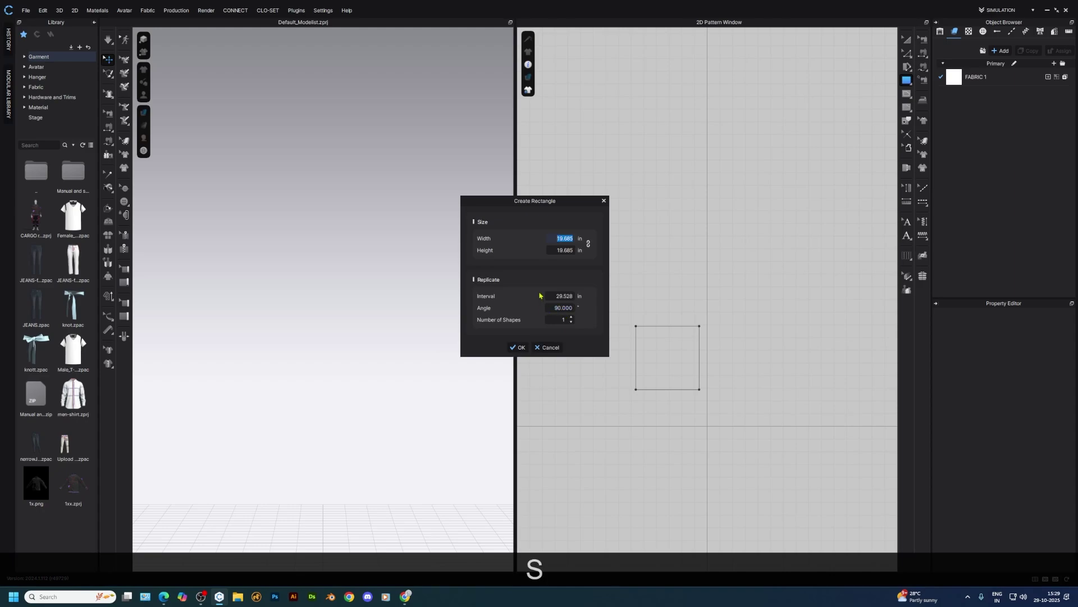
type("5")
key("Tab")
type("5")
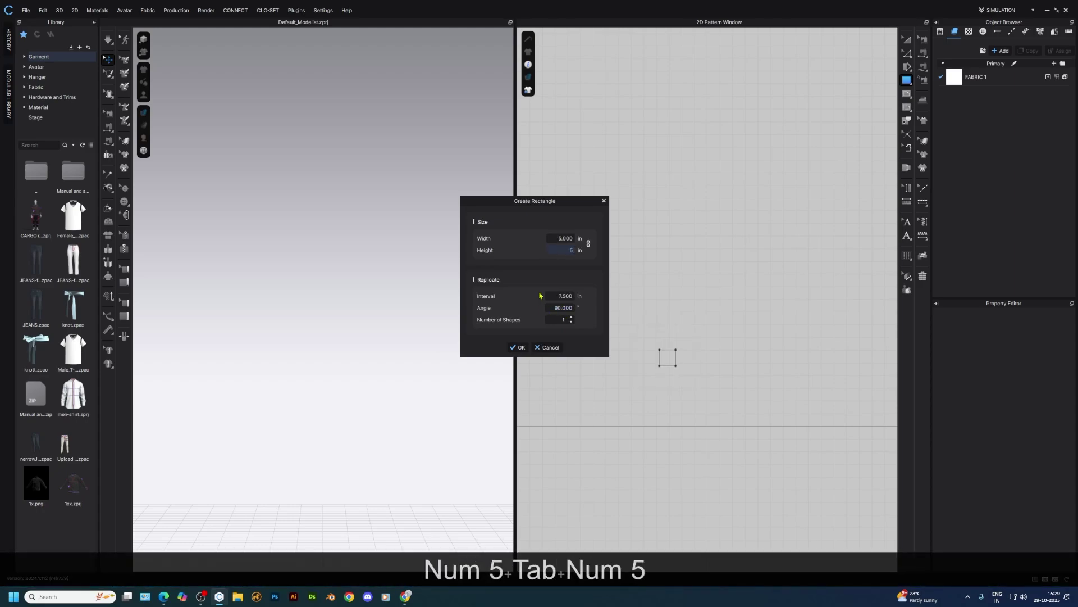
key("Return")
left_click(518, 347)
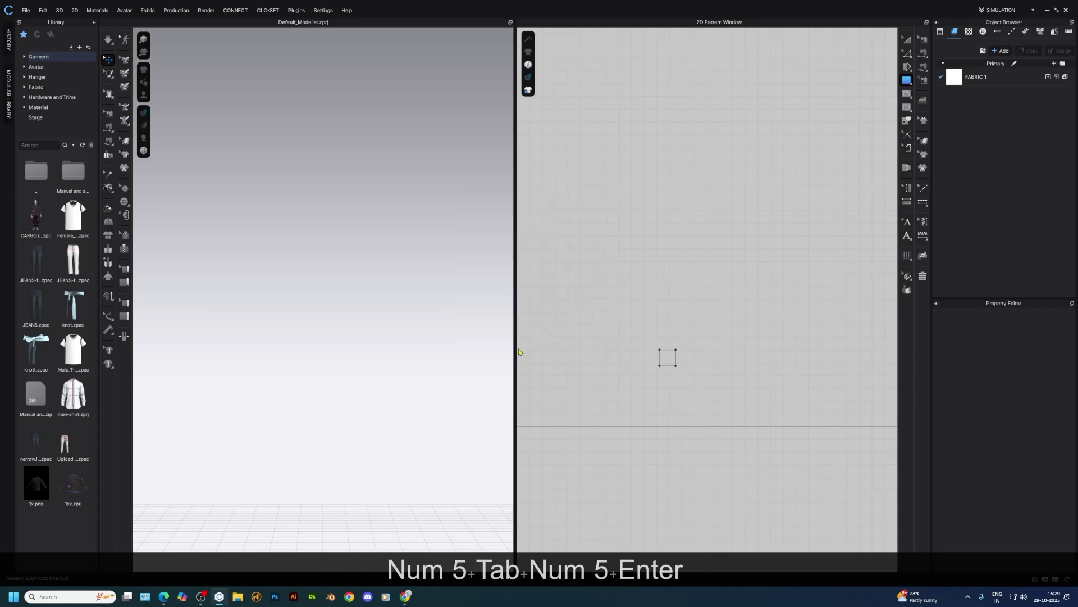
scroll(667, 383, "down", 3)
scroll(668, 383, "up", 10)
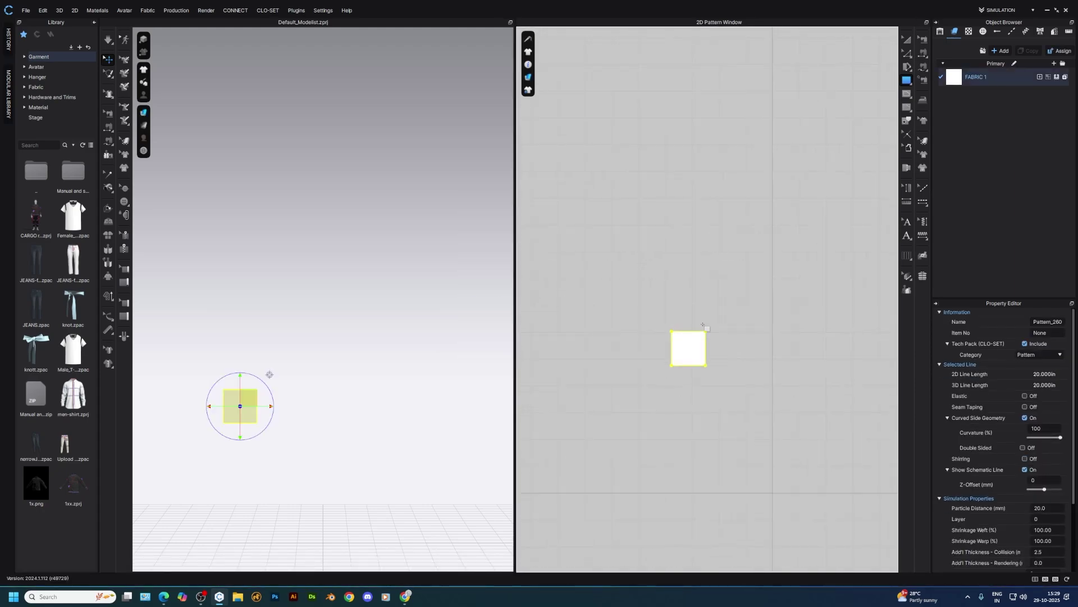
middle_click_drag(615, 427, 664, 388)
scroll(685, 373, "down", 2)
scroll(687, 367, "up", 3)
middle_click_drag(731, 277, 736, 225)
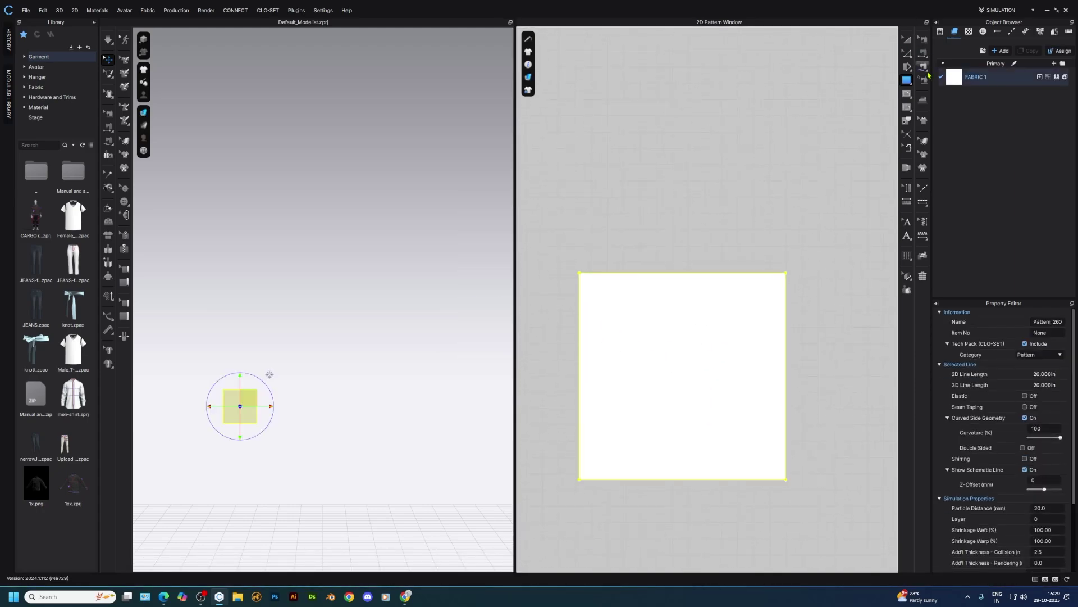
left_click(906, 82)
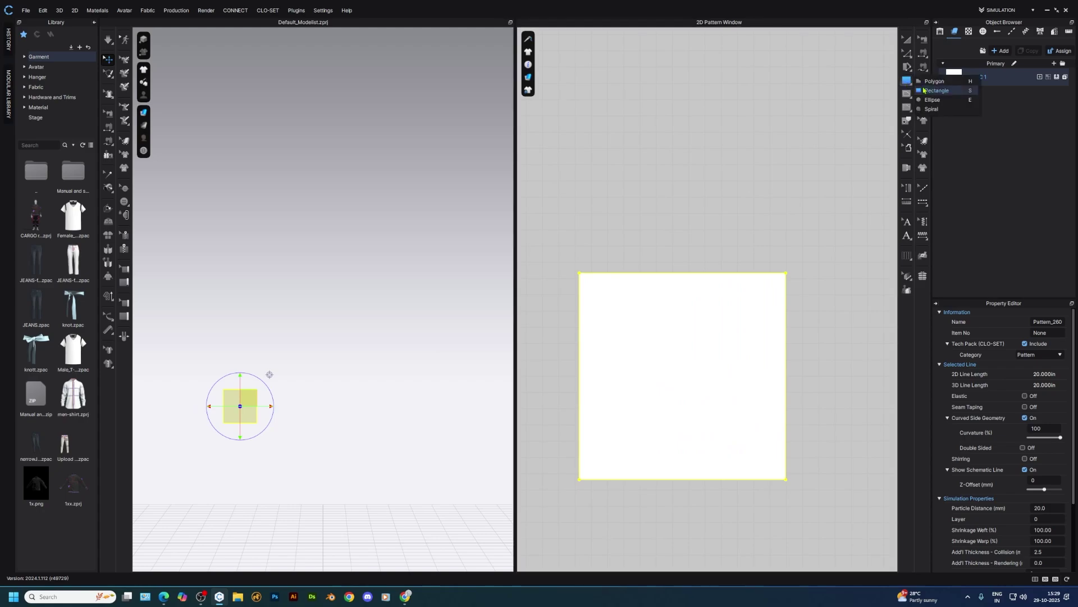
left_click(933, 99)
left_click(664, 385)
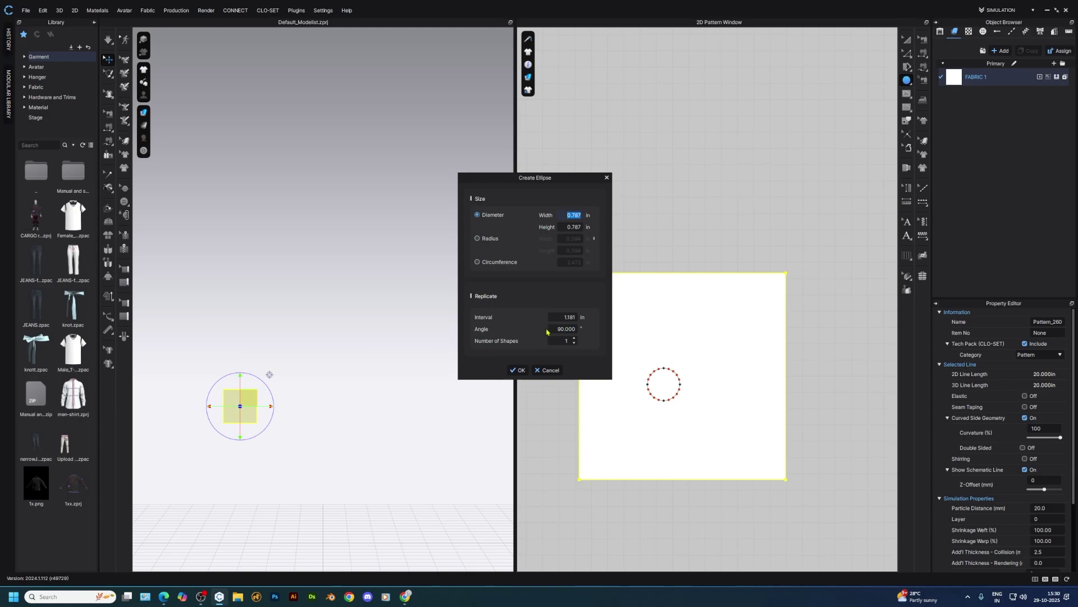
left_click(574, 339)
left_click(574, 343)
left_click(478, 239)
left_click(478, 262)
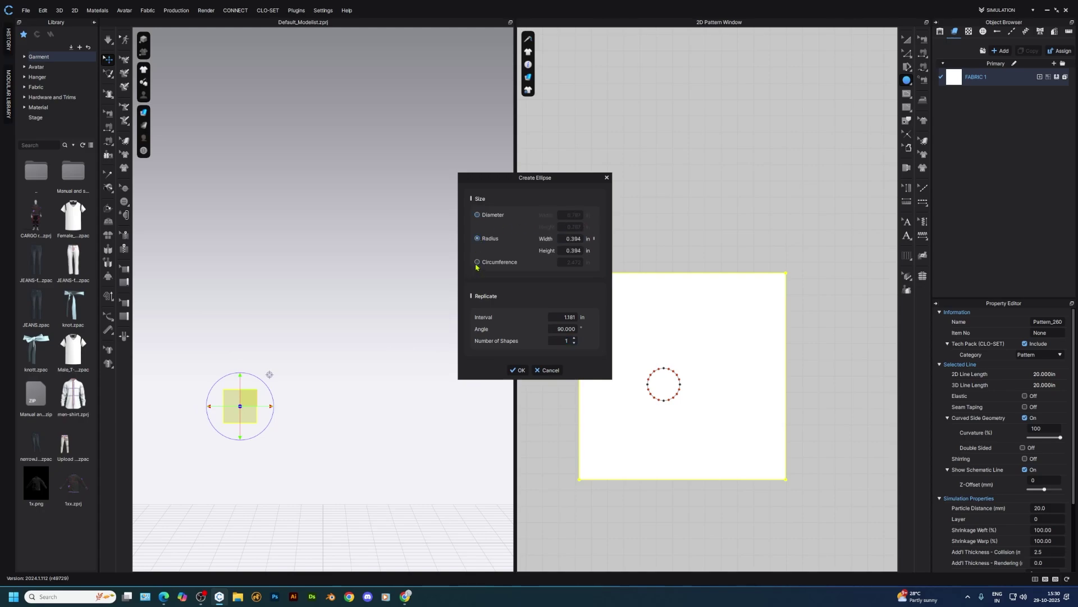
left_click(478, 215)
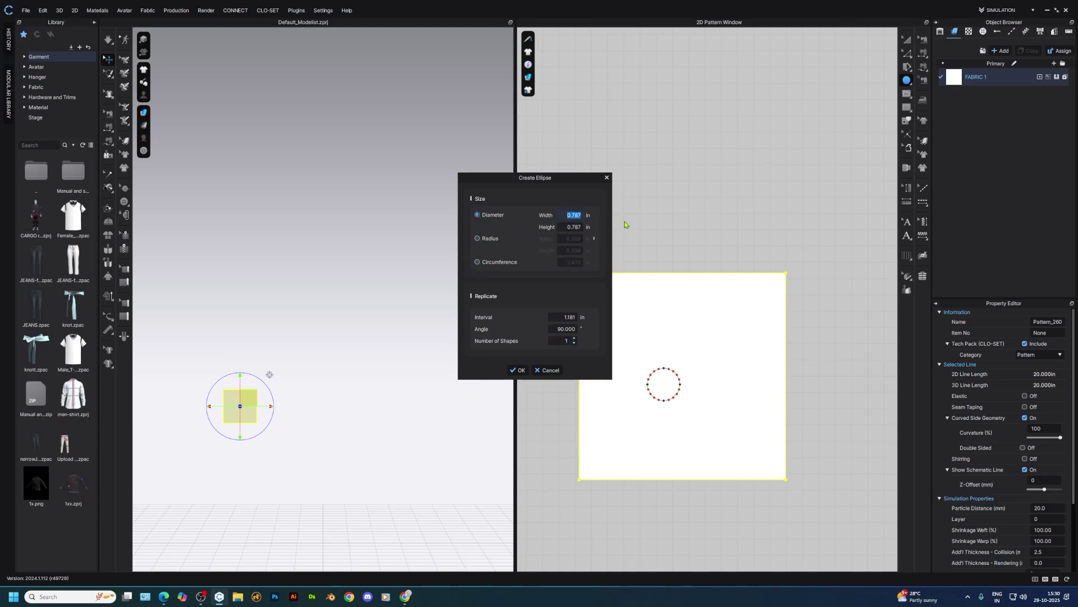
left_click(607, 177)
left_click(911, 98)
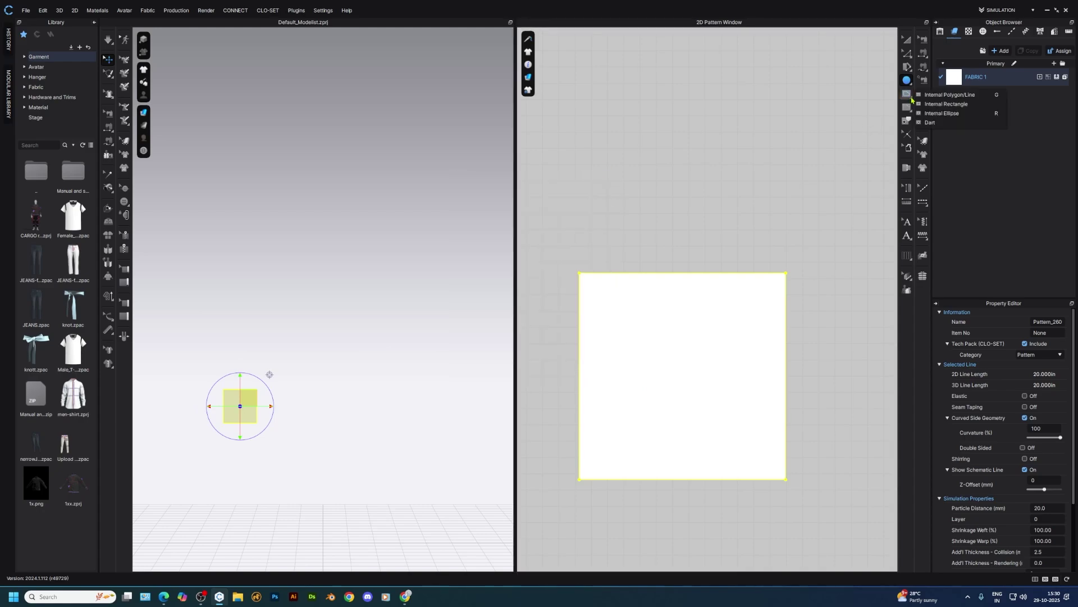
left_click(933, 115)
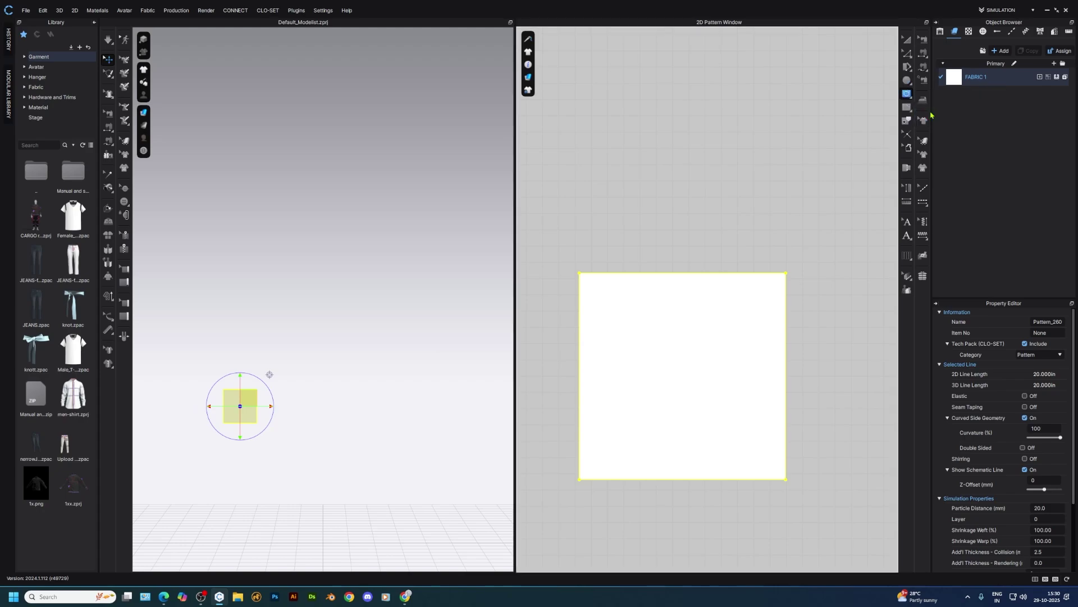
left_click(657, 366)
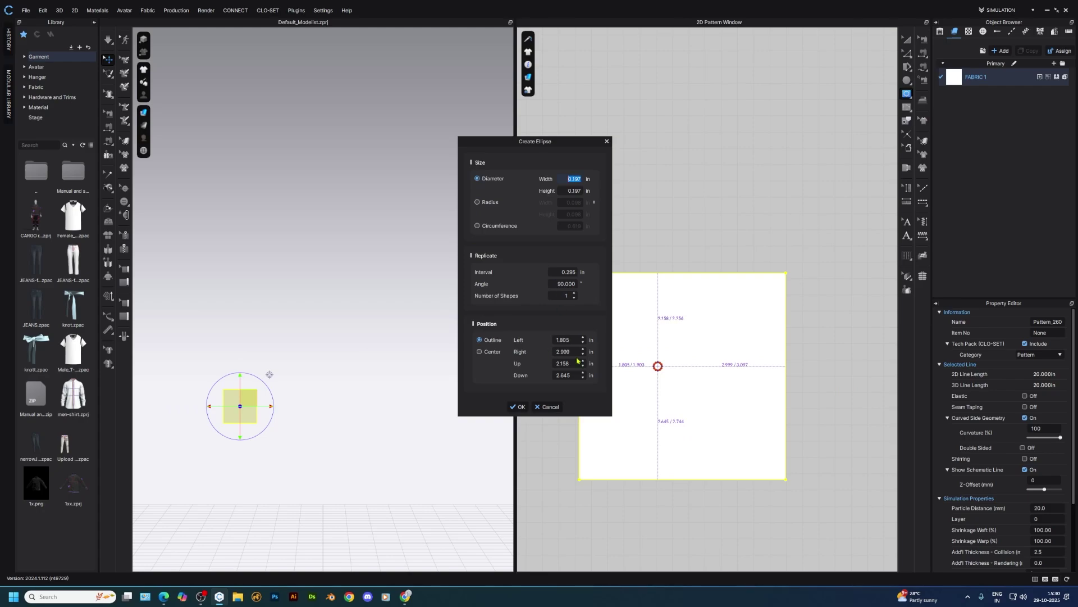
left_click(552, 283)
key("Down")
key("Down")
key("Down")
left_click(607, 142)
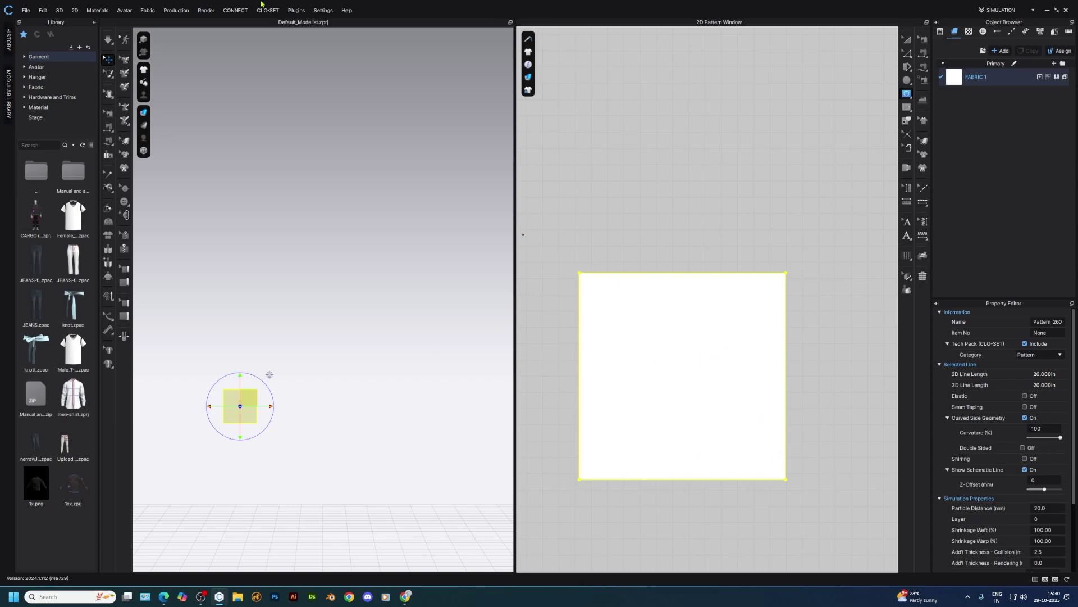
left_click(907, 40)
left_click(809, 203)
scroll(661, 487, "up", 3)
scroll(666, 492, "down", 3)
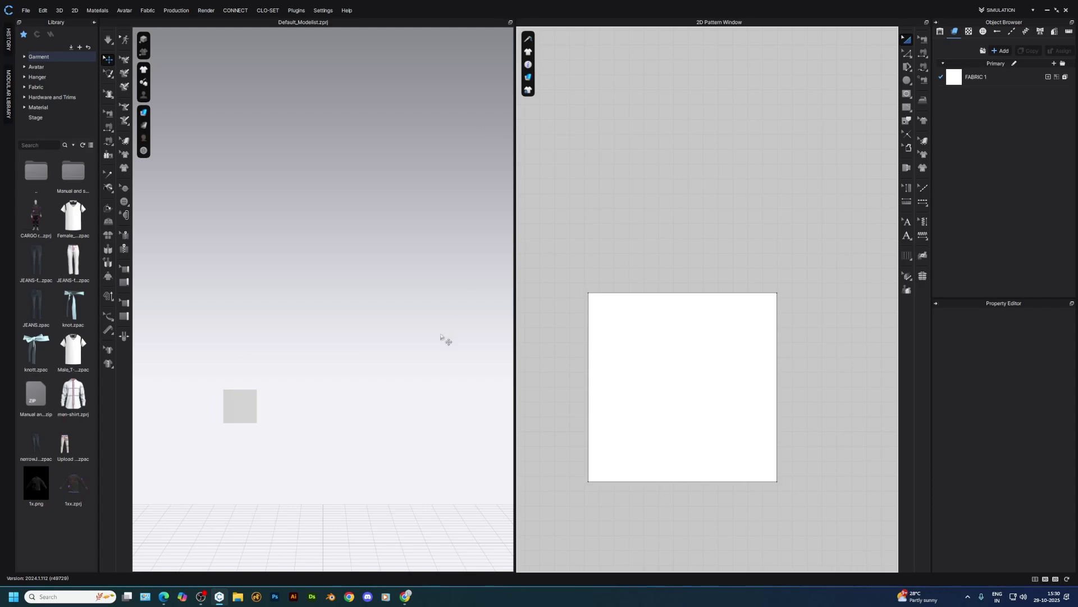
- Switch to Chrome, view the soccer ball image in the football search results, and return to CLO
key("alt+Tab")
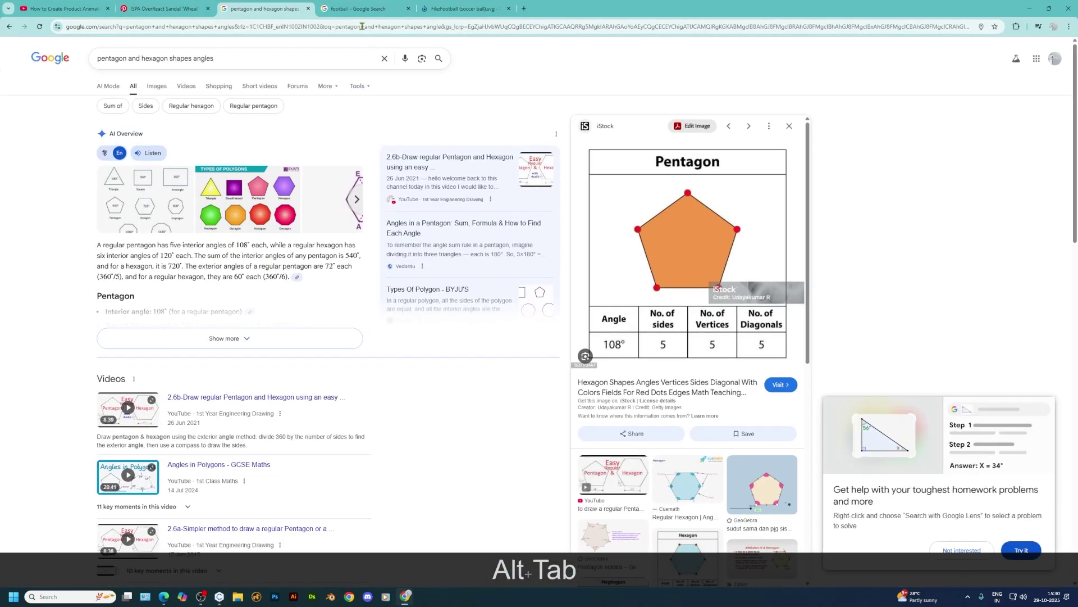
left_click(365, 8)
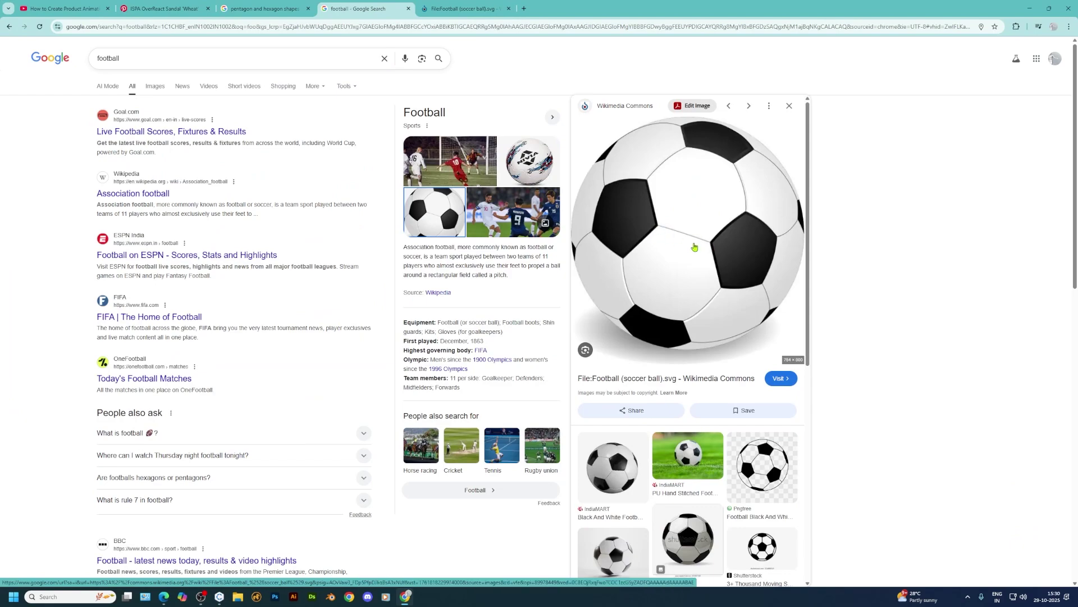
left_click(1029, 8)
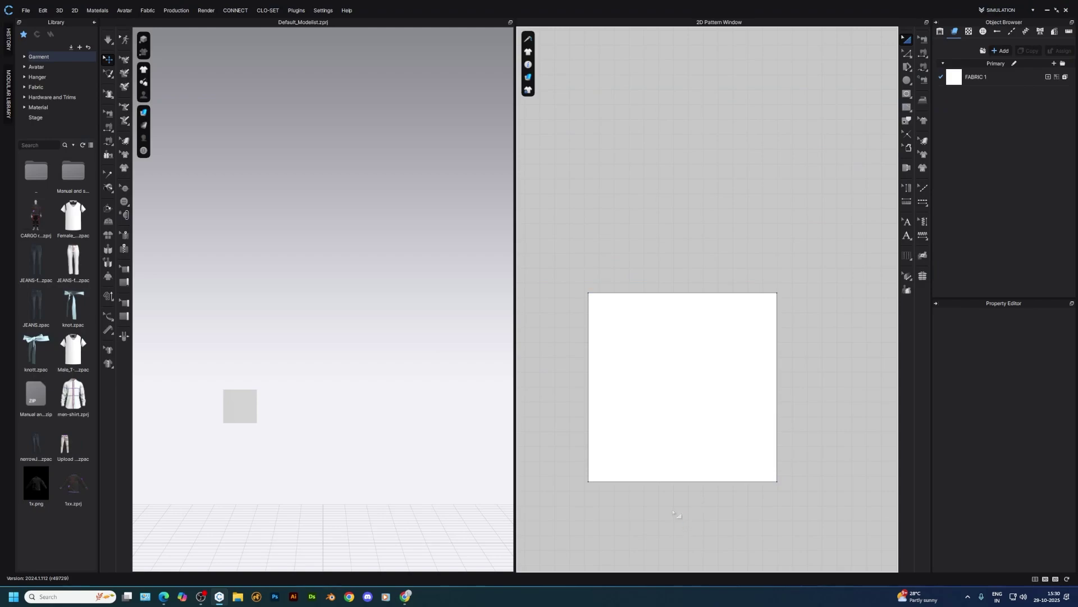
- Split the square pattern's bottom edge uniformly into two equal segments
key("x")
right_click(670, 481)
left_click(507, 308)
left_click(518, 361)
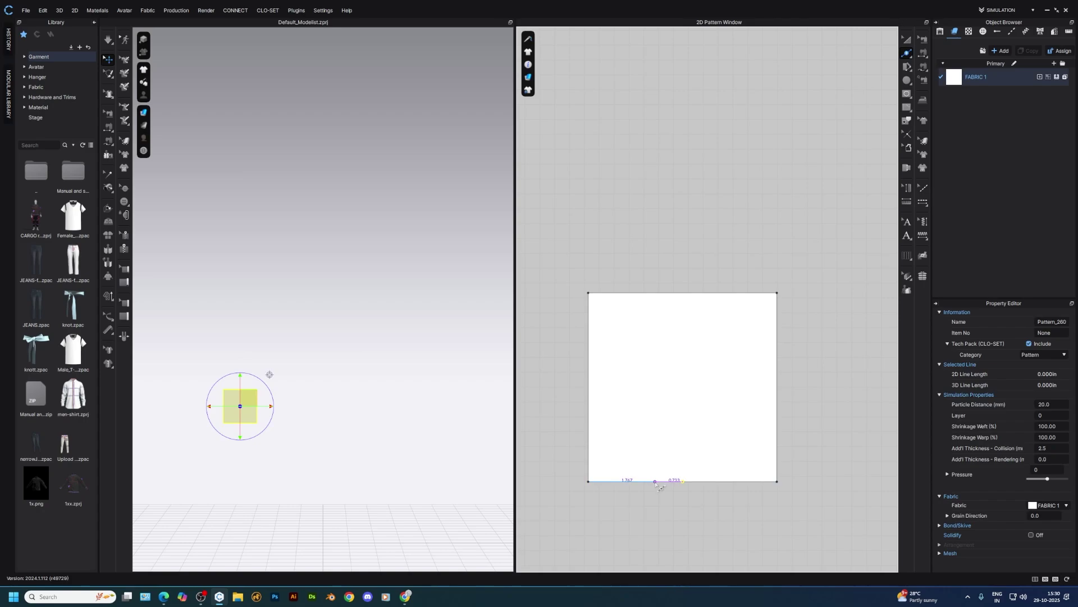
- Split the left half of the square's bottom edge at 1 in from the edge's midpoint
left_click(672, 483)
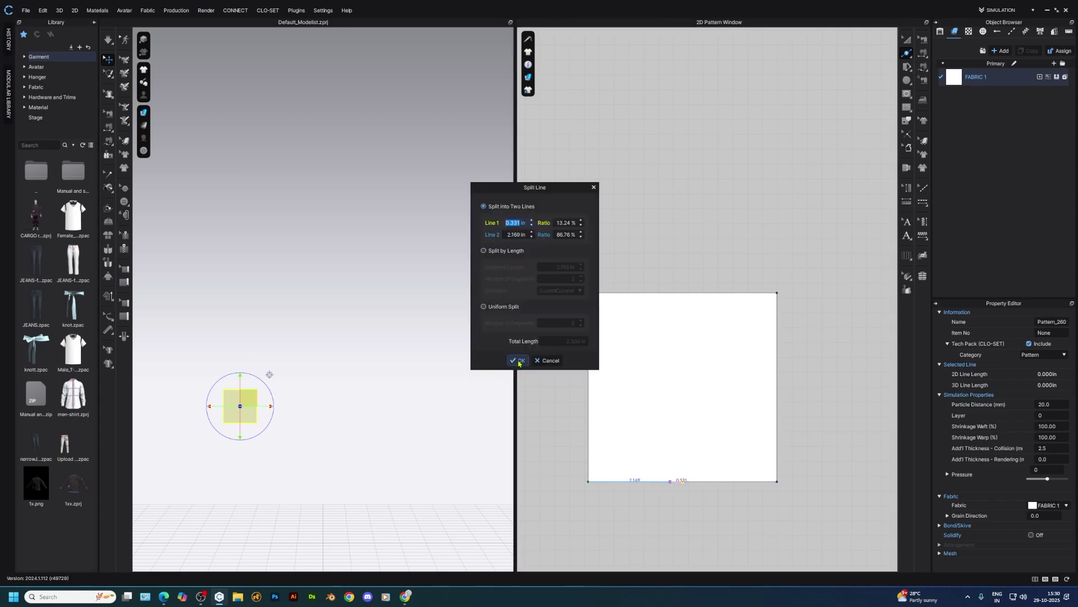
type("1")
key("Return")
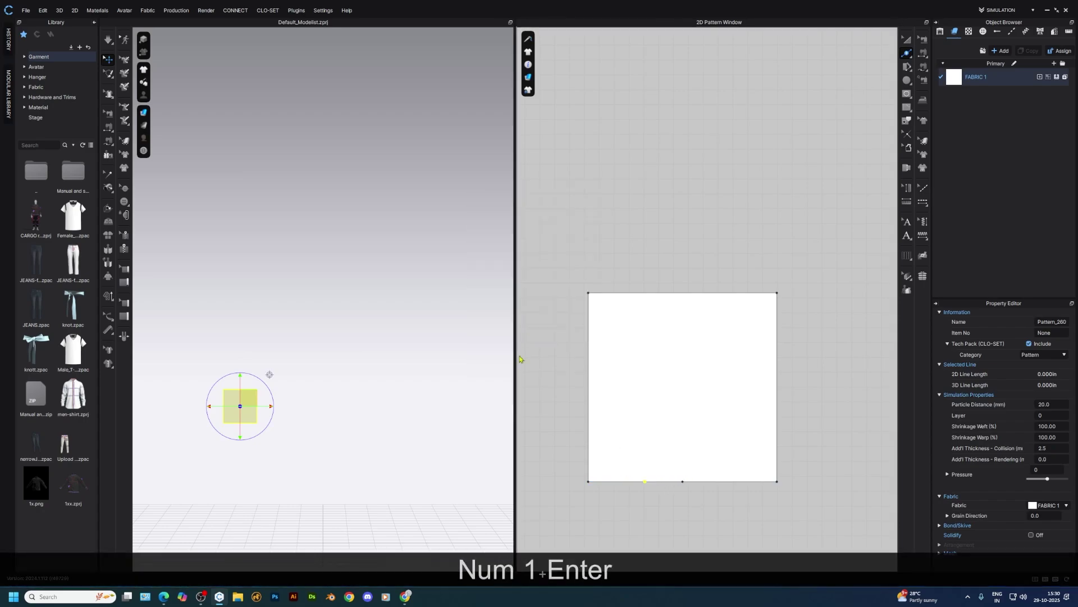
- Split the right half of the square's bottom edge at 1 in from the edge's midpoint
left_click(704, 482)
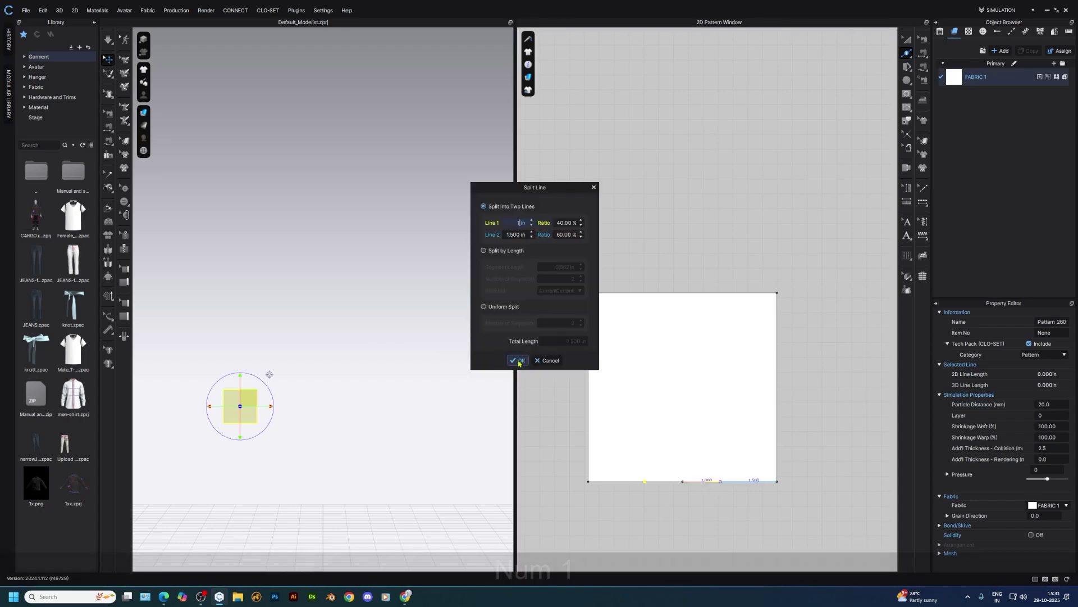
type("1")
left_click(518, 361)
- Delete the midpoint on the square's bottom edge and check the length of the merged middle segment
key("z")
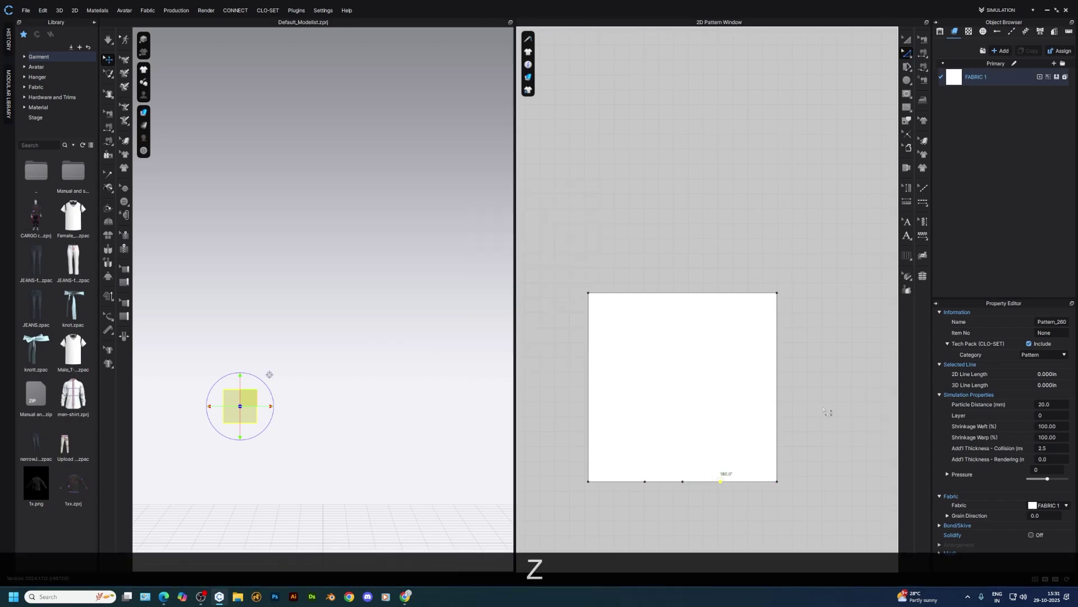
left_click_drag(692, 465, 681, 506)
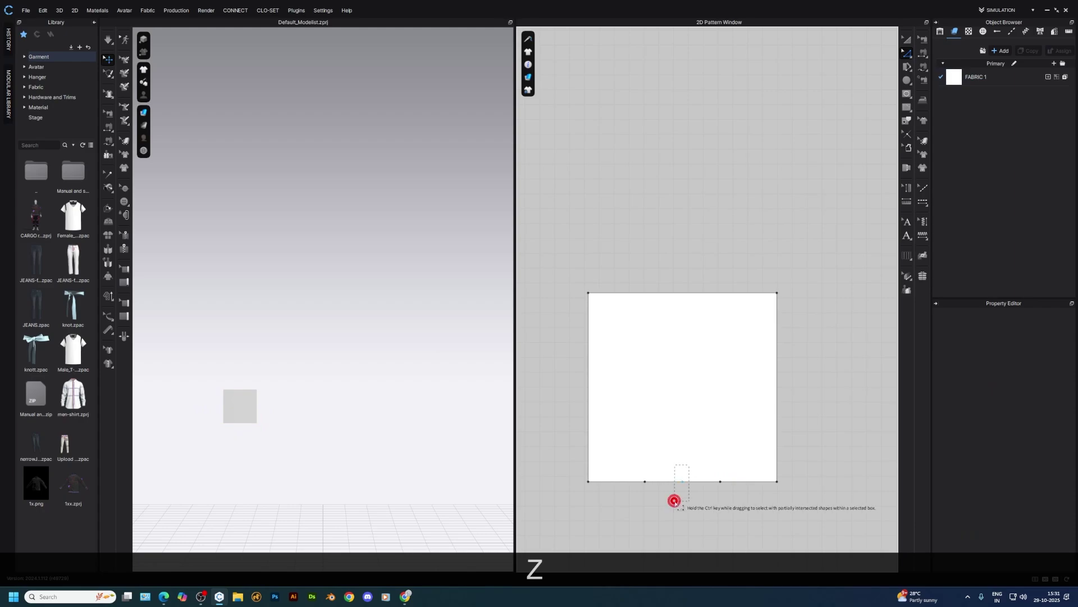
key("Delete")
left_click_drag(630, 464, 731, 508)
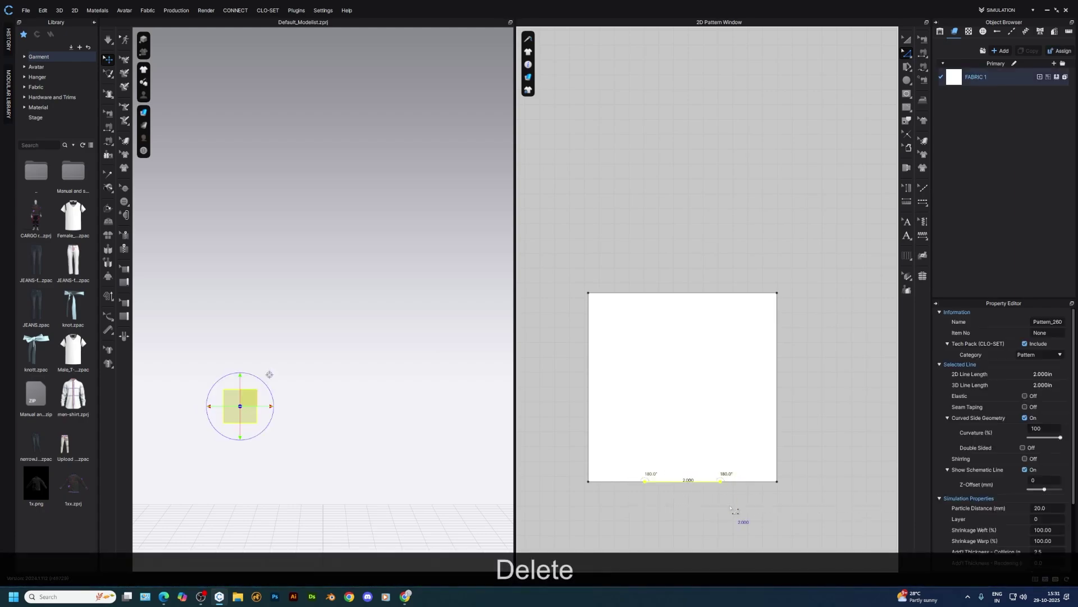
left_click(727, 492)
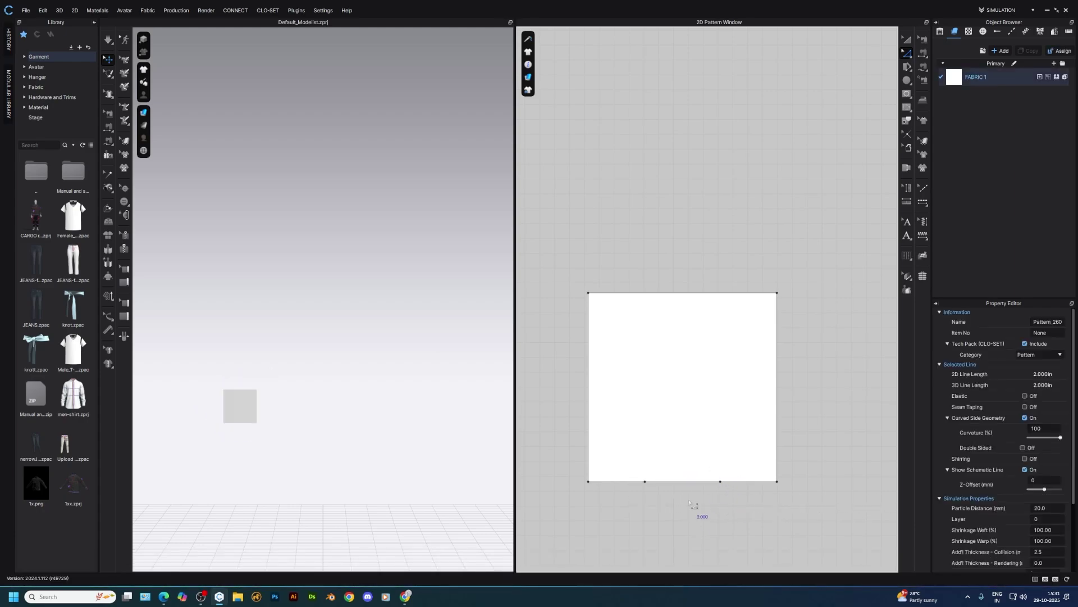
- Add a perpendicular internal line from the bottom edge's right split point at a 120° angle and 2 in long
right_click(721, 482)
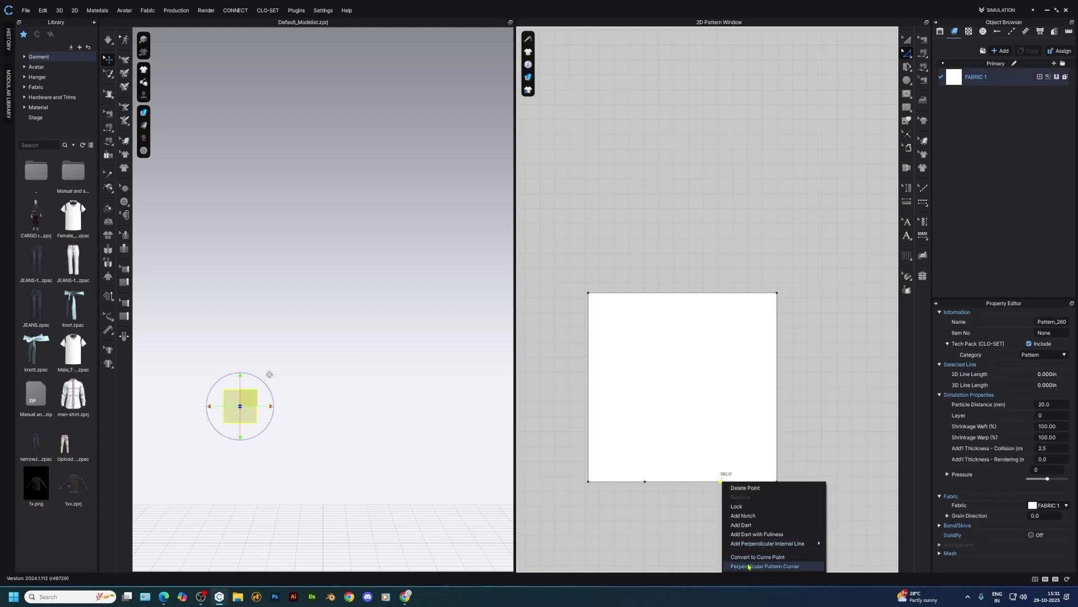
mouse_move(787, 543)
left_click(843, 545)
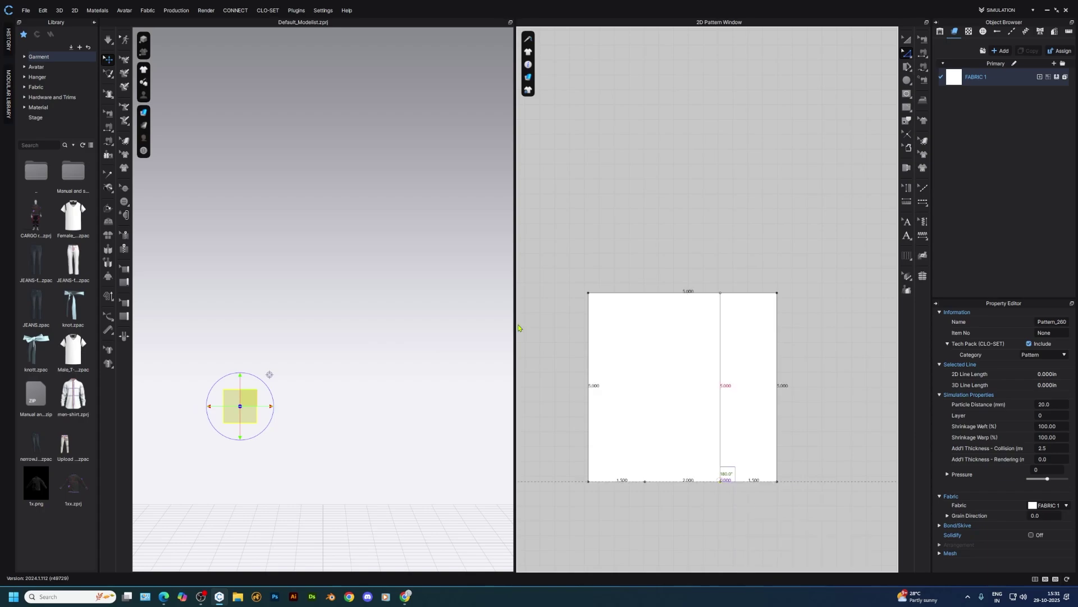
type("120")
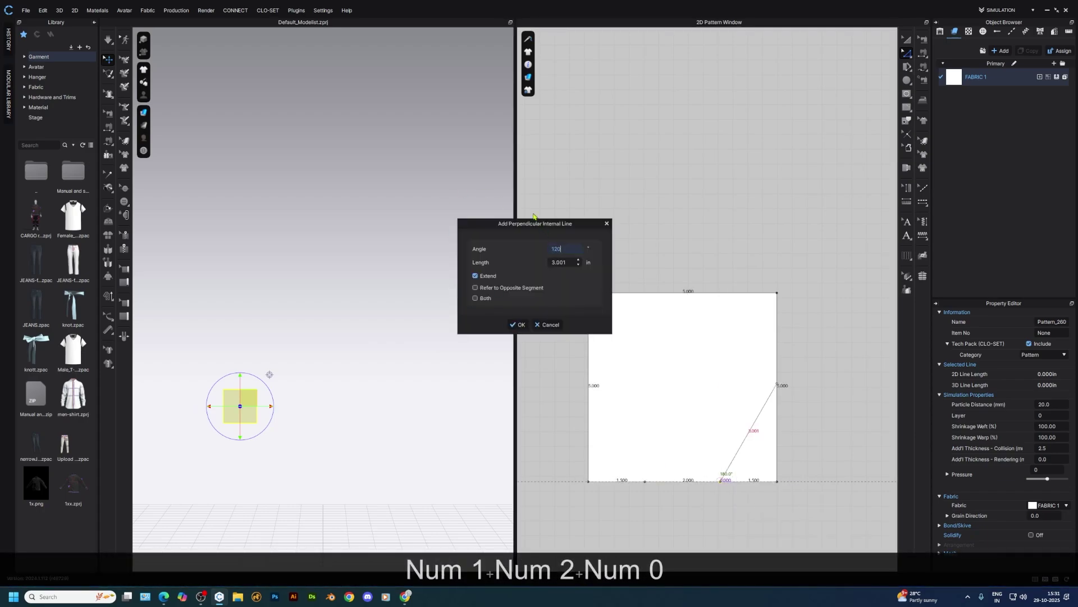
left_click_drag(572, 262, 536, 267)
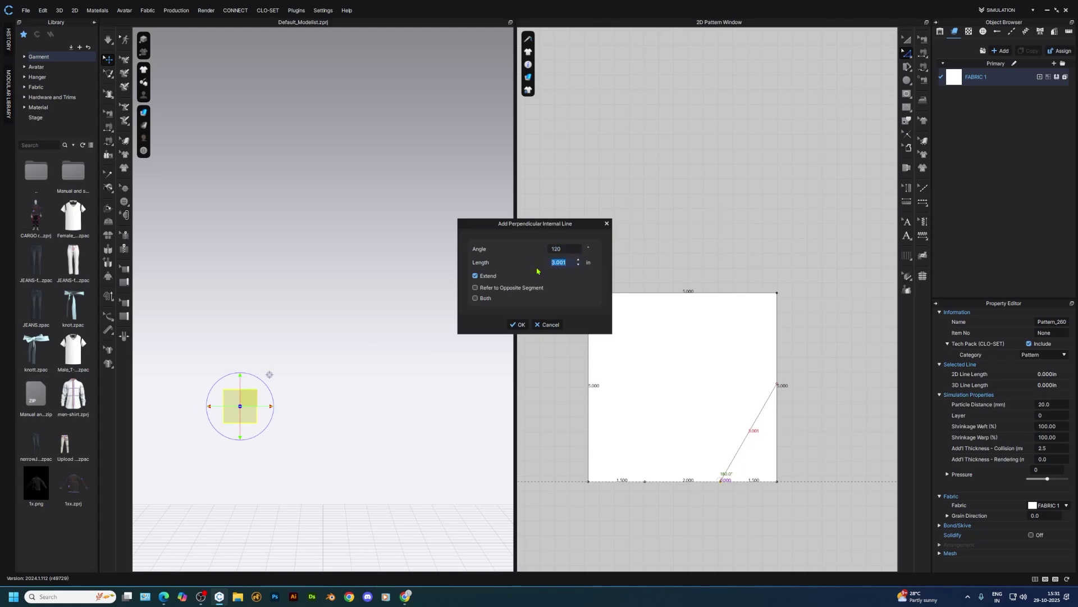
type("2")
left_click(517, 325)
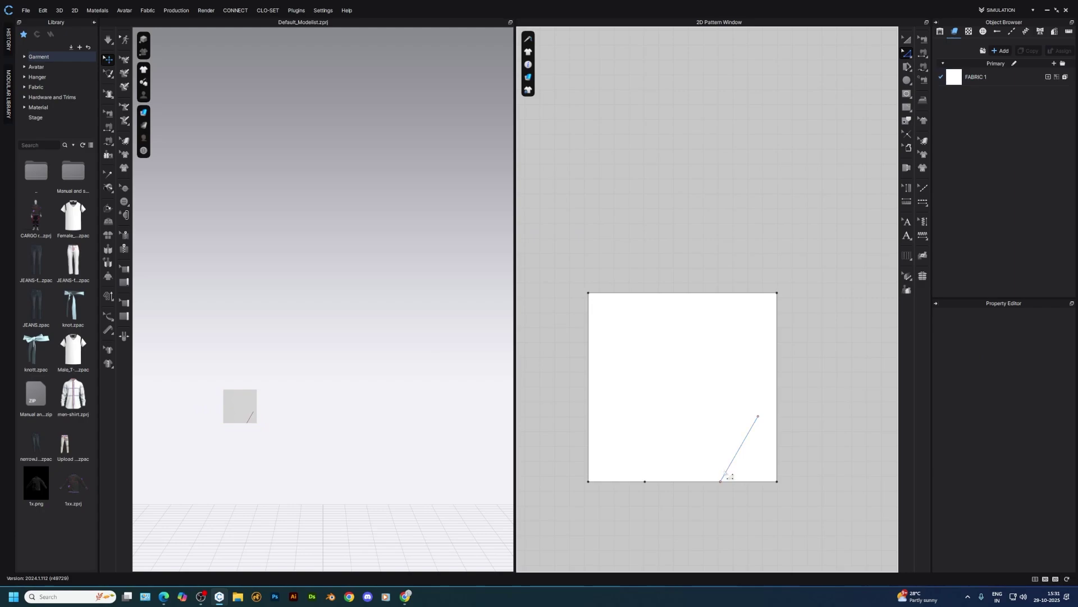
- Mirror-paste a copy of the slanted internal line and align its lower end with the bottom edge's left split point
left_click(737, 467)
key("ctrl+c")
key("ctrl+r")
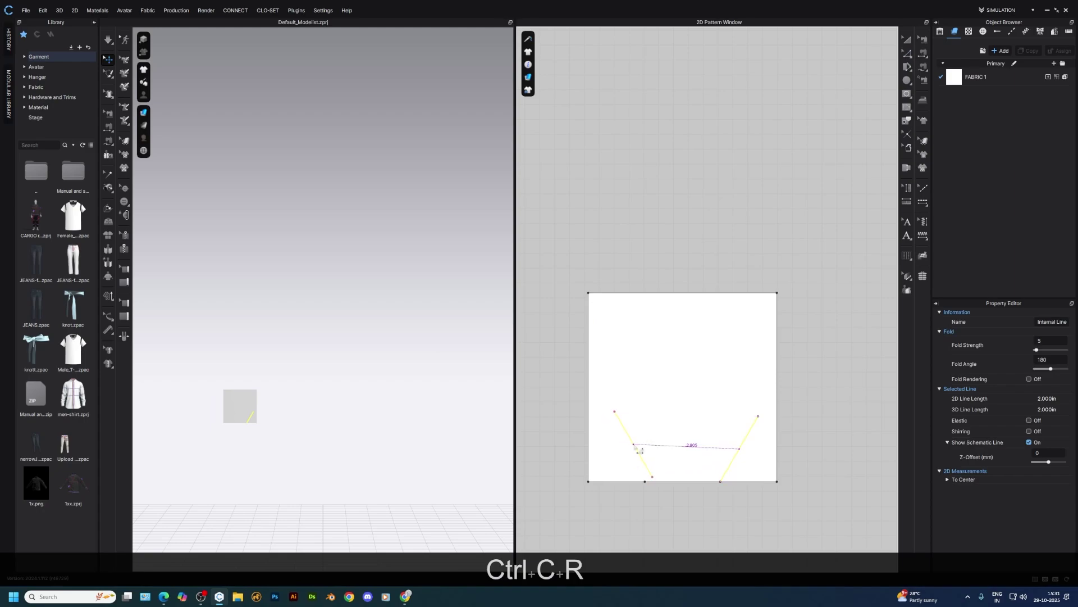
left_click(639, 453)
scroll(645, 482, "up", 2)
scroll(646, 481, "up", 5)
left_click(683, 472)
left_click_drag(685, 476, 664, 503, "shift")
scroll(765, 450, "down", 5)
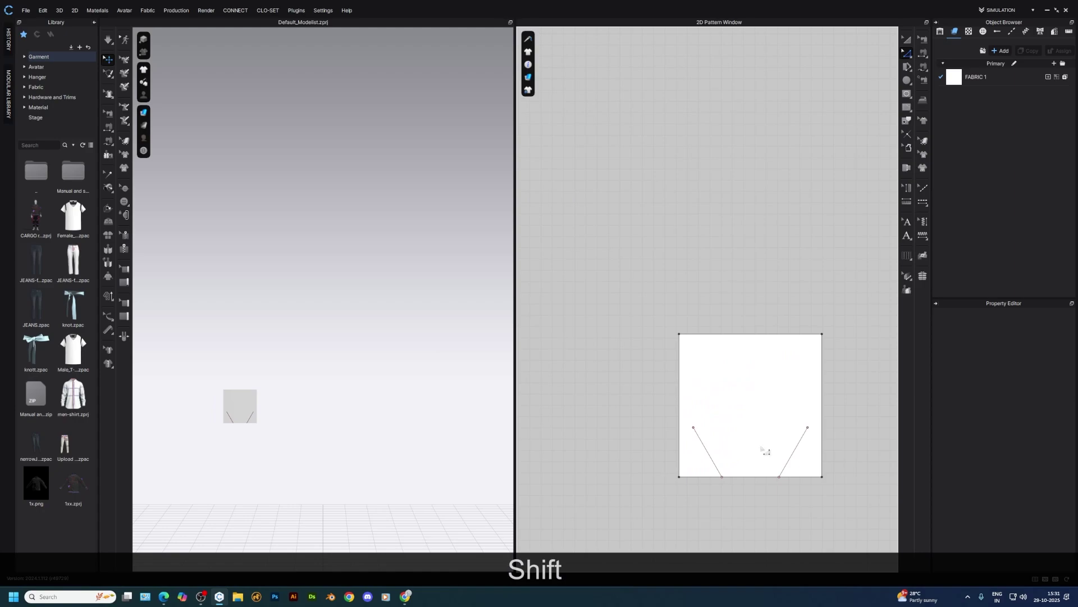
middle_click_drag(768, 437, 747, 435)
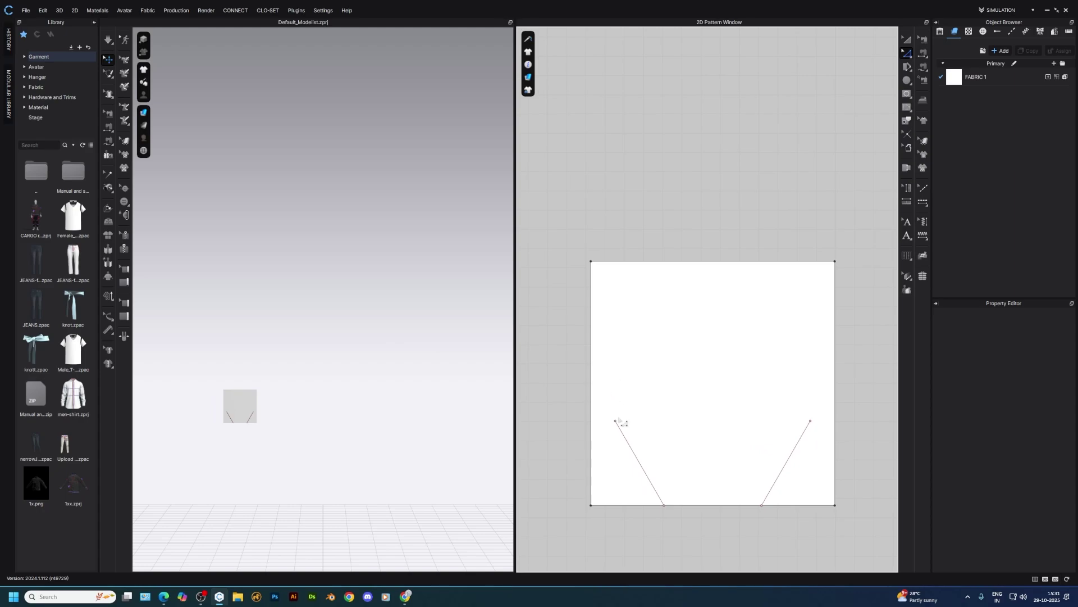
- Draw an internal line 1 in straight up from the left slanted line's end, across, and down to the right slanted line's end
key("g")
left_click(615, 420)
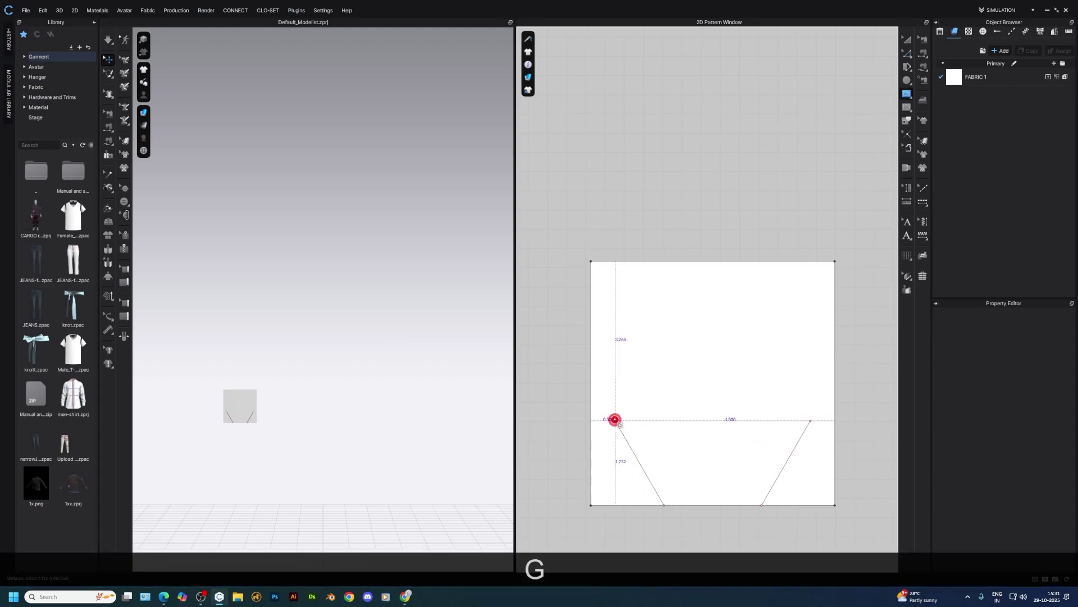
type("1")
left_click(518, 368)
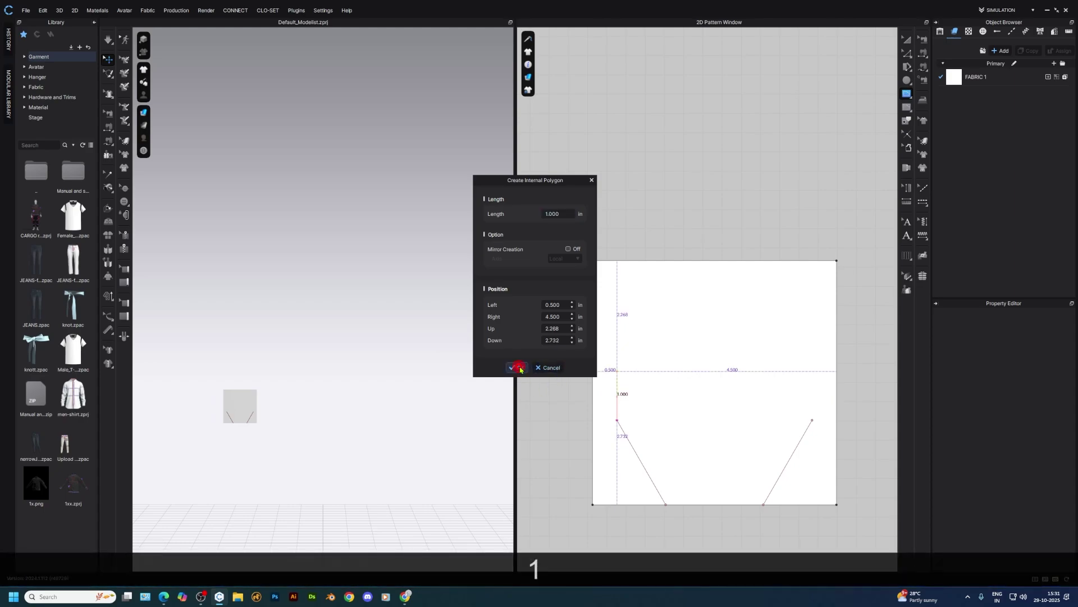
left_click(816, 369)
double_click(815, 418)
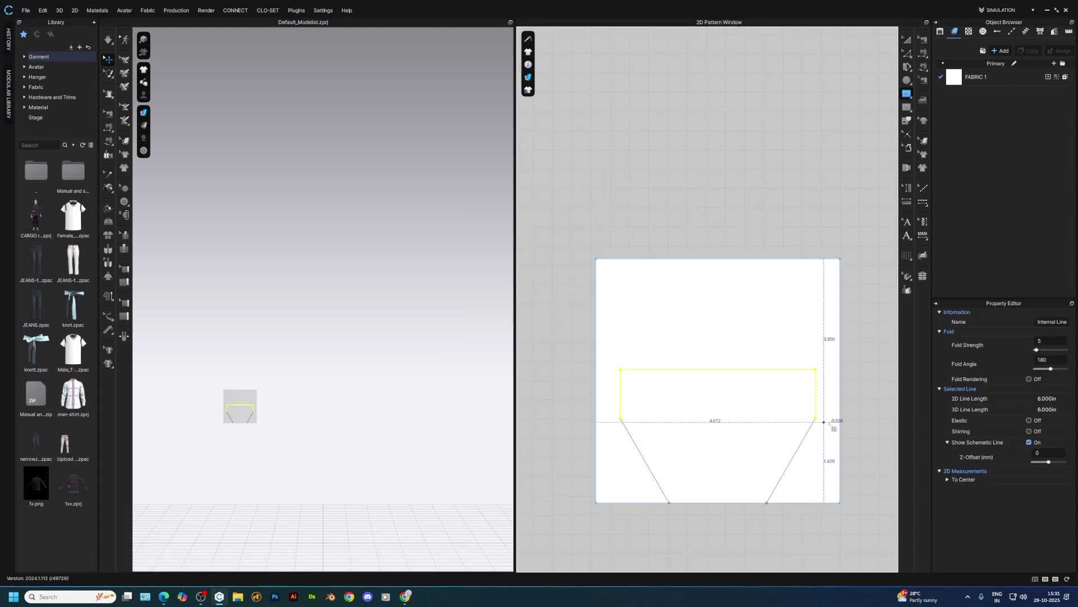
- Reshape the square's outline by moving its top edge and corners onto the corners and lower ends of the upper internal line
key("z")
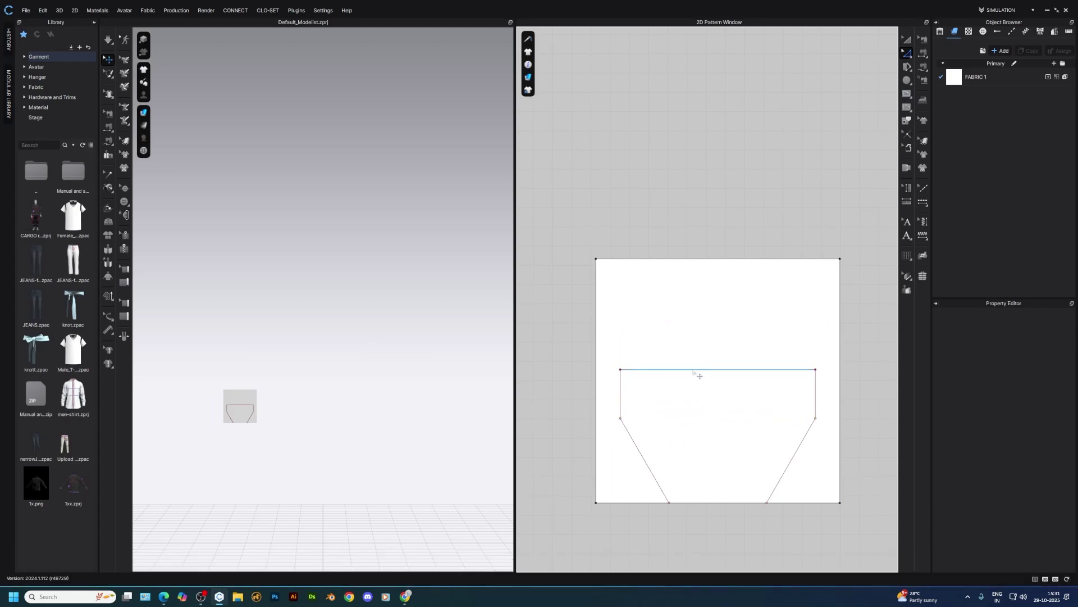
left_click_drag(678, 259, 702, 377)
left_click_drag(866, 370, 816, 371)
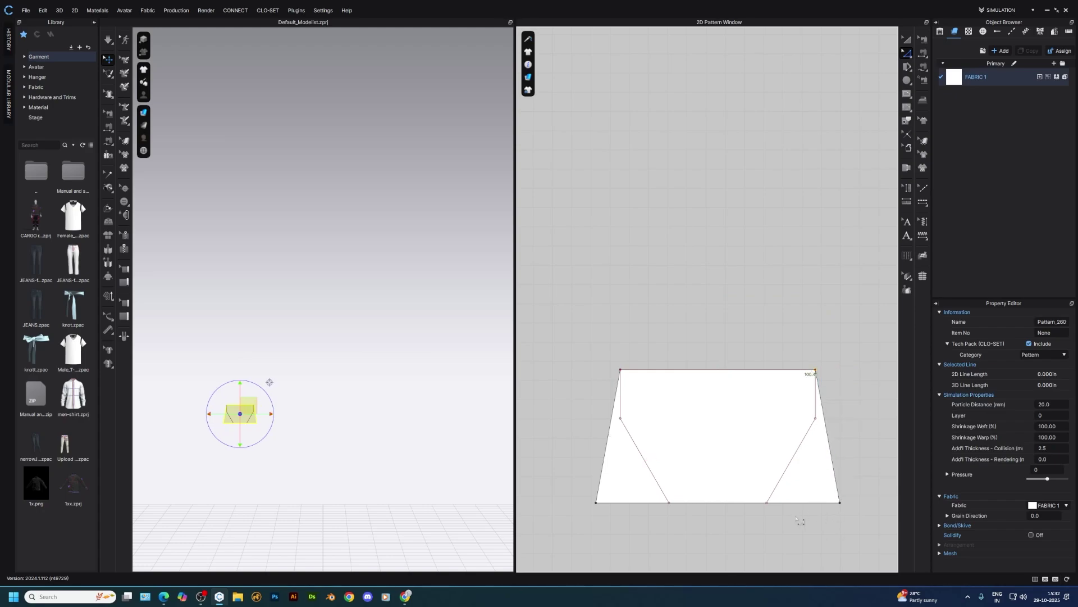
left_click_drag(841, 504, 814, 422)
left_click_drag(599, 505, 620, 419)
- Delete the remaining internal lines lying along the six-sided pattern's outline
left_click(645, 540)
key("a")
left_click(652, 474)
key("Delete")
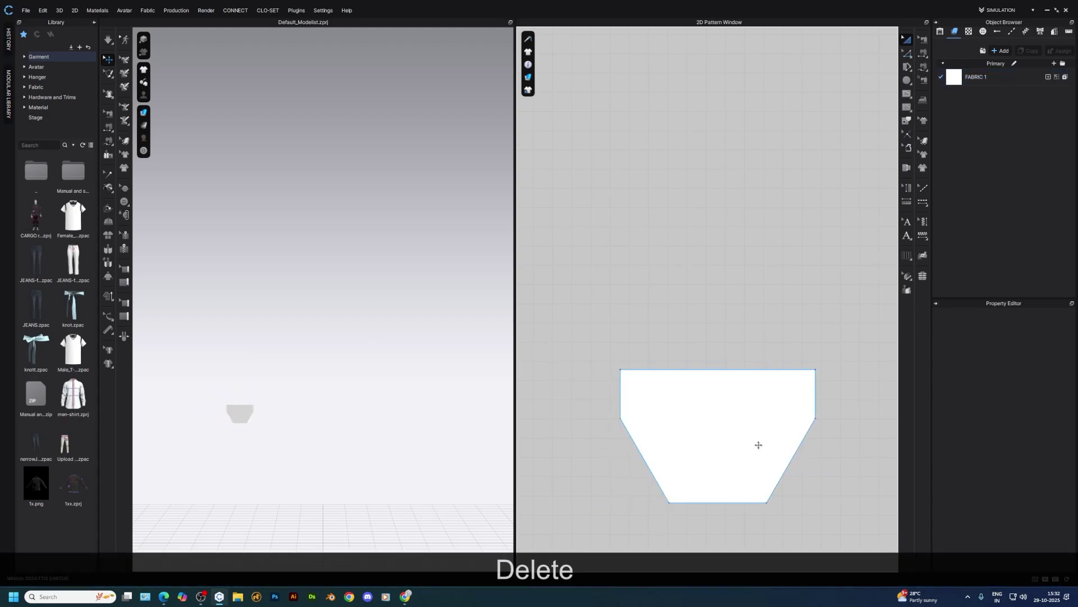
key("Delete")
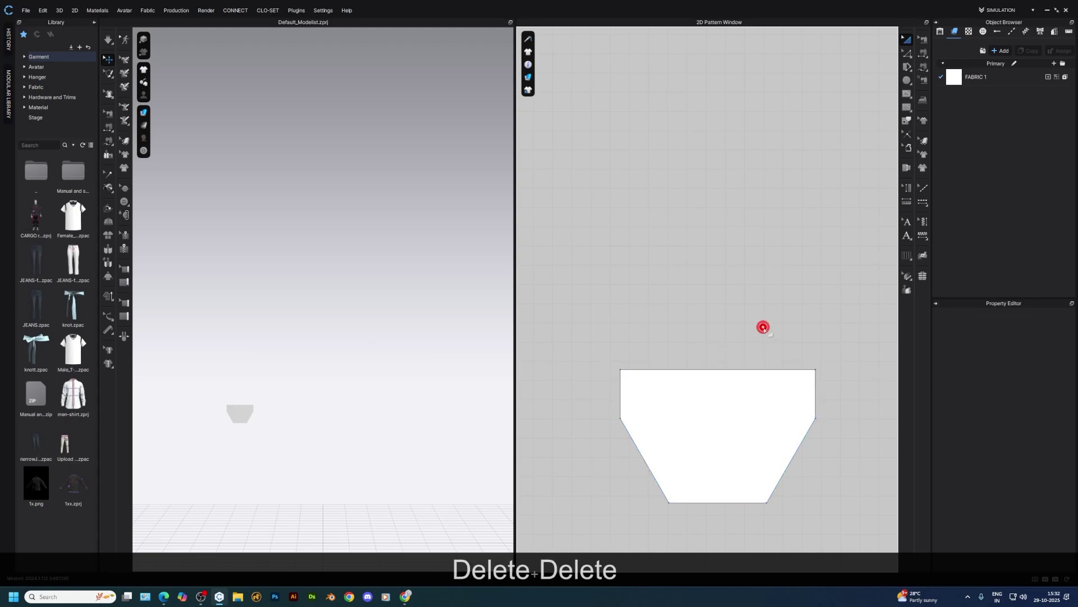
- Unfold the pattern across its top edge and delete the leftover points on the fold line
key("z")
right_click(712, 370)
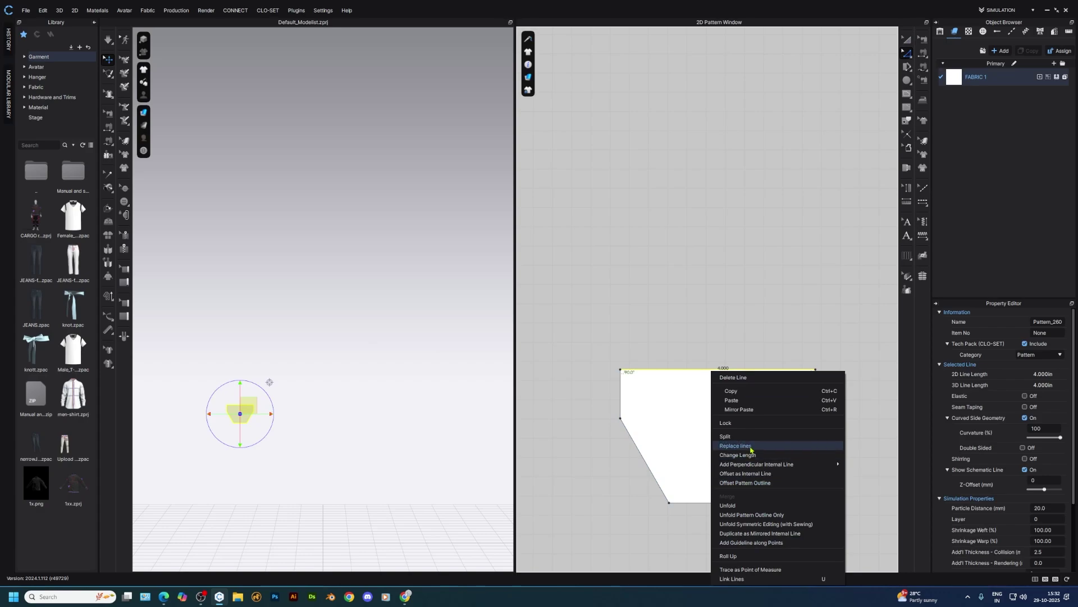
left_click(728, 505)
left_click_drag(865, 376, 660, 388)
key("Delete")
scroll(785, 377, "down", 3)
scroll(785, 378, "up", 5)
scroll(815, 378, "down", 4)
key("a")
left_click_drag(817, 379, 692, 372)
scroll(657, 354, "up", 2)
- Check the side lengths and corner angles of the unfolded eight-sided pattern
key("z")
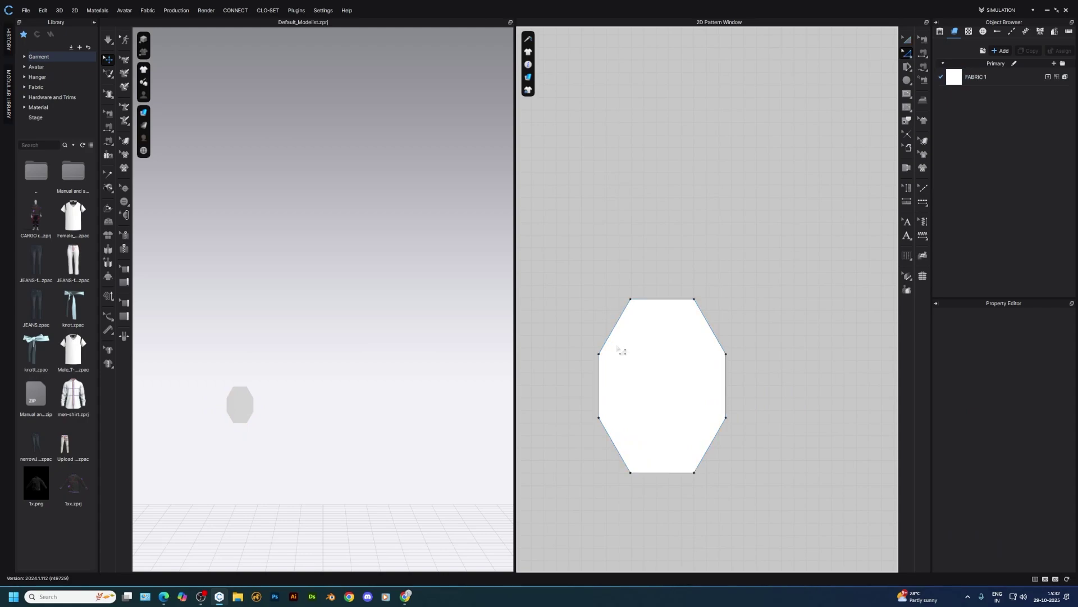
left_click(614, 332)
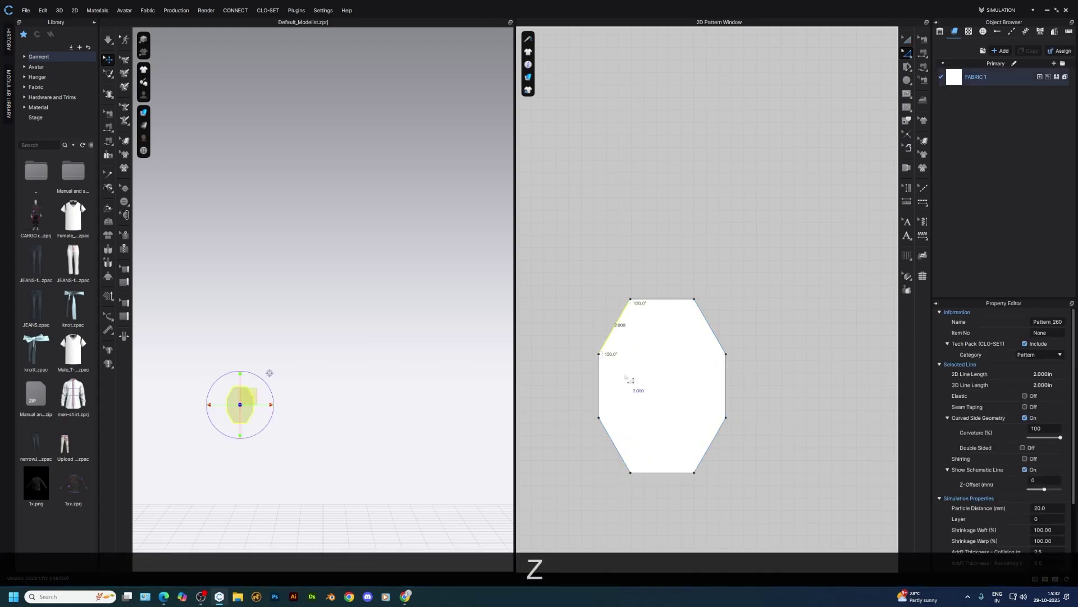
left_click(605, 389)
left_click(731, 388)
left_click(722, 445)
left_click(643, 475)
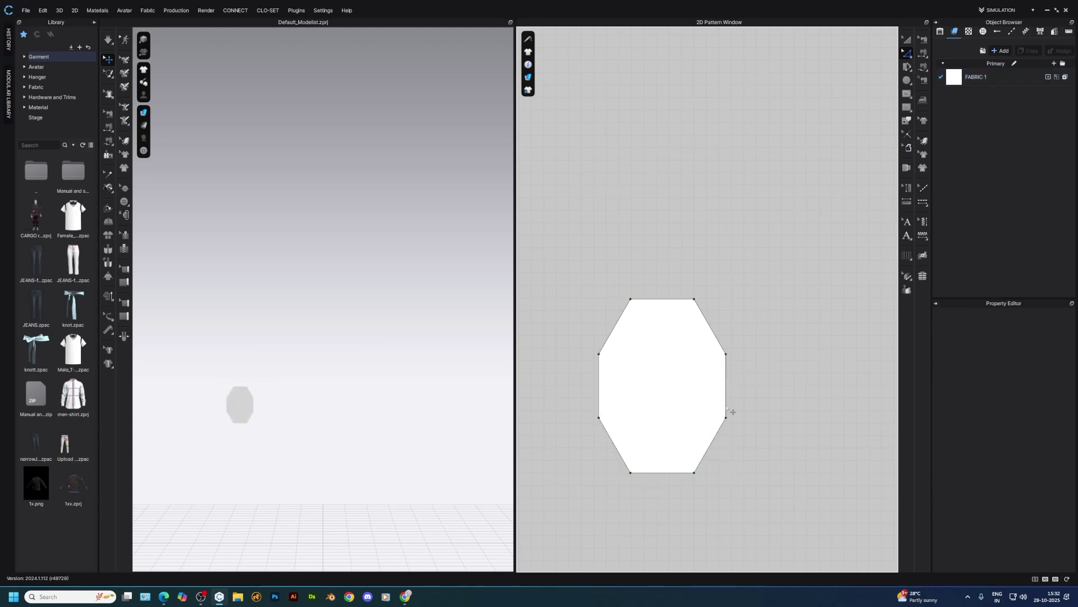
- Switch to Chrome, compare the pattern with the soccer ball and hexagon reference images, and return to CLO
key("alt+Tab")
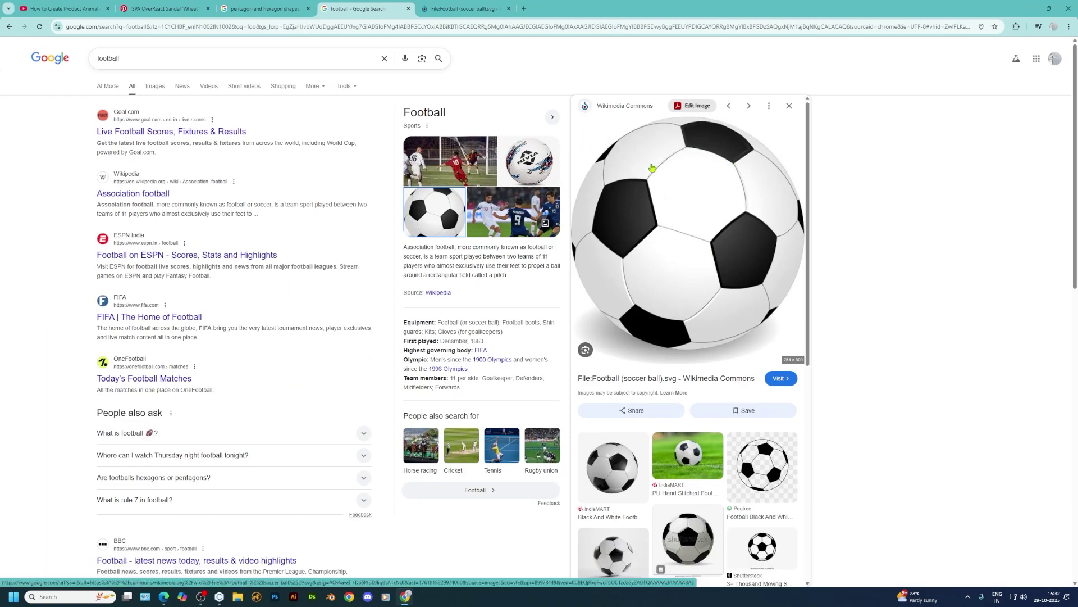
left_click(461, 8)
left_click(360, 9)
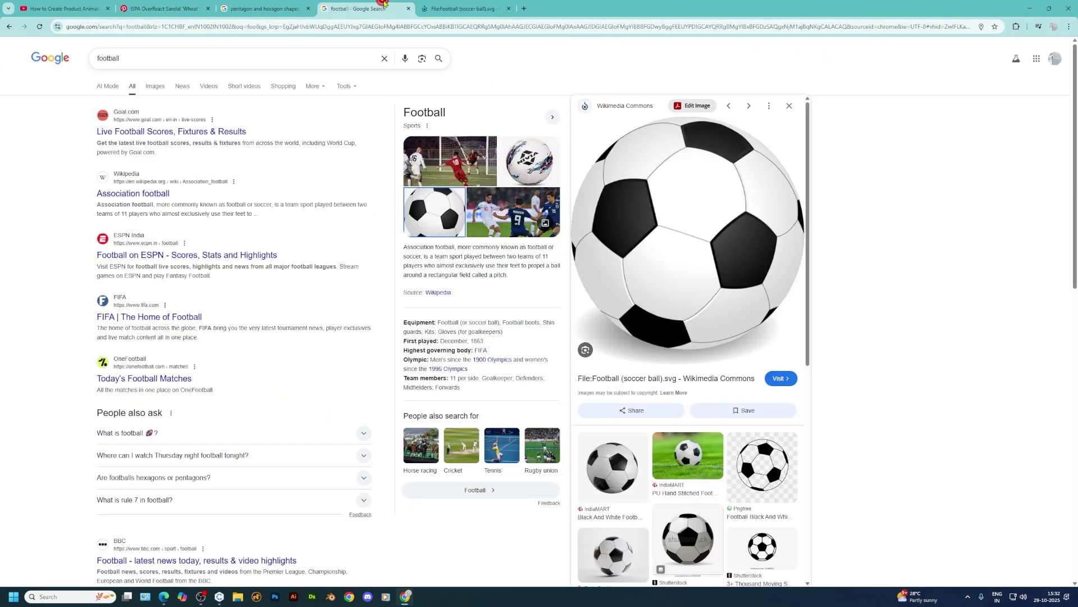
left_click(245, 7)
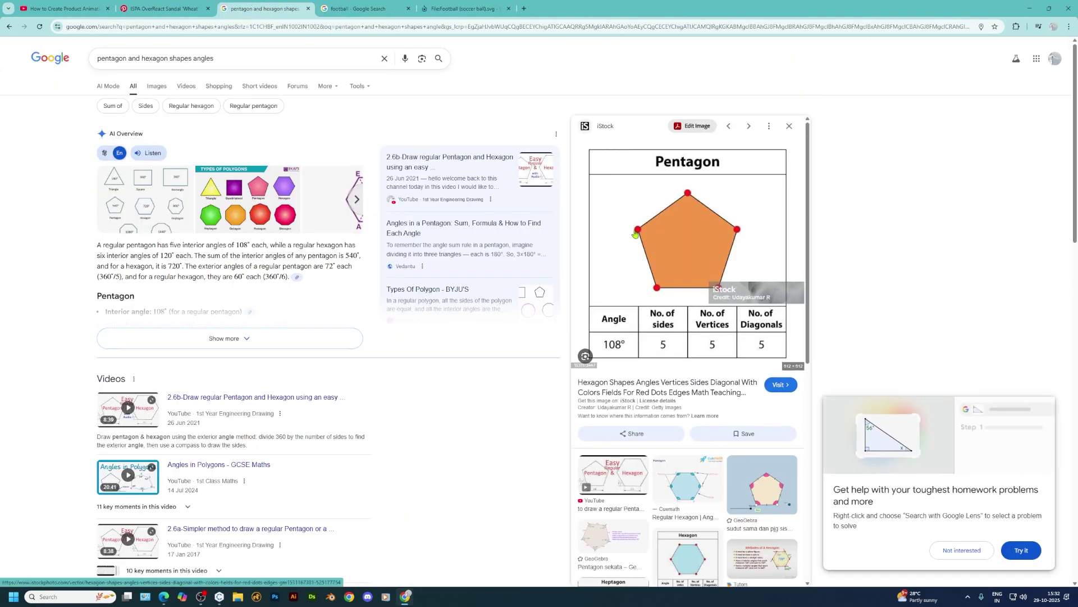
left_click(688, 481)
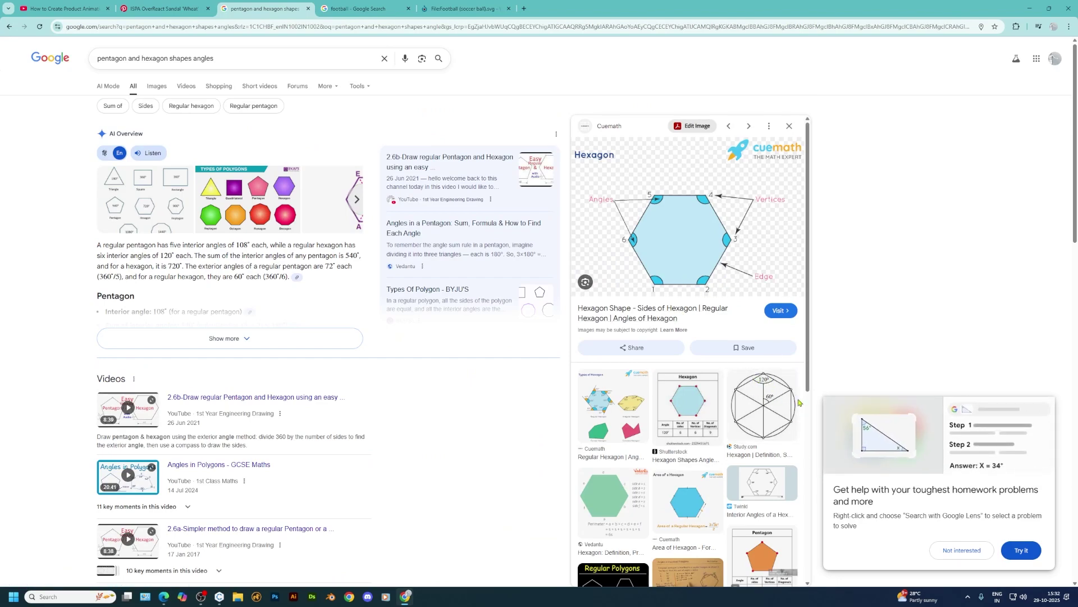
key("alt+Tab")
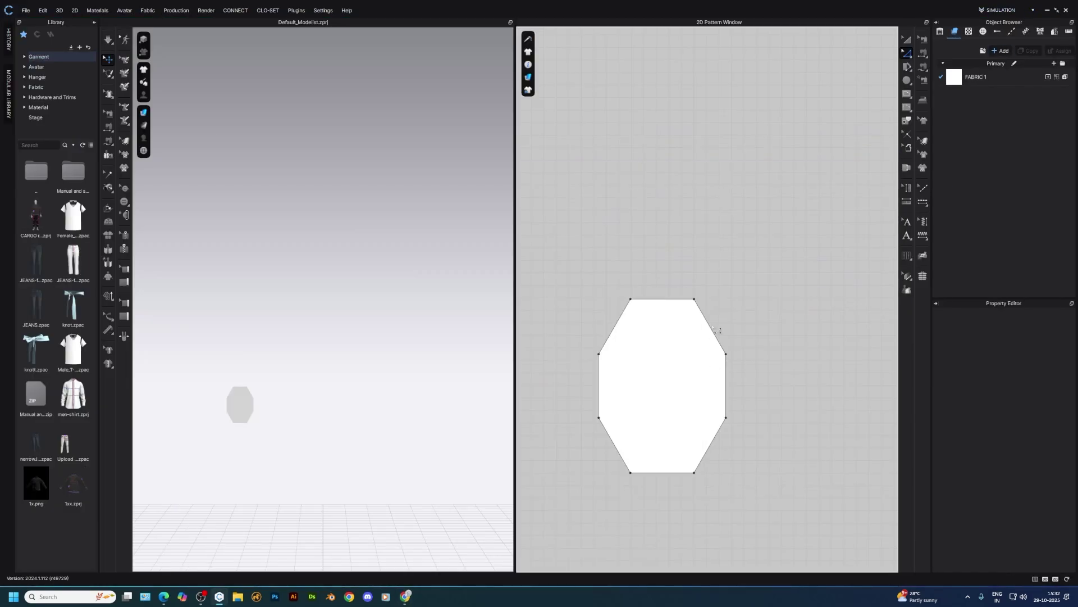
key("alt+Tab")
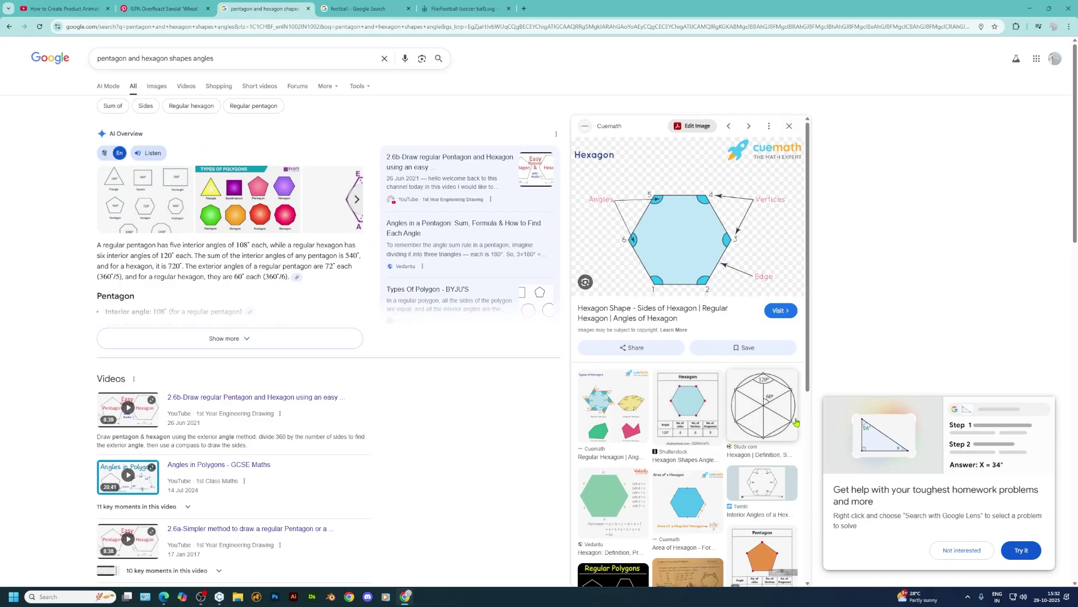
key("alt+Tab")
- Scale the eight-sided pattern's width to 150% with the Transform option
left_click(702, 398)
left_click(755, 356)
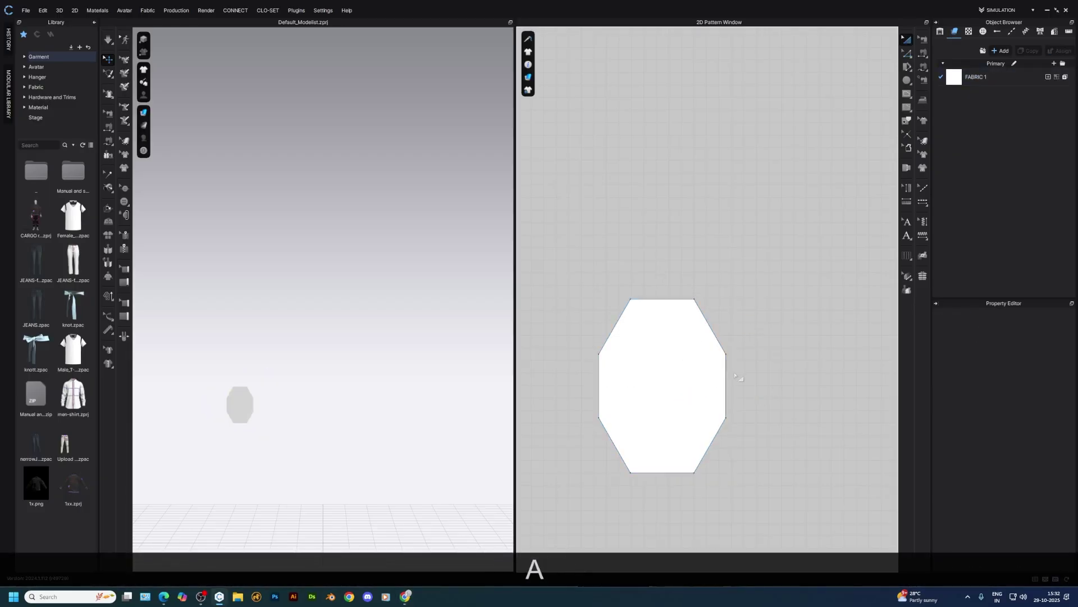
left_click(678, 352)
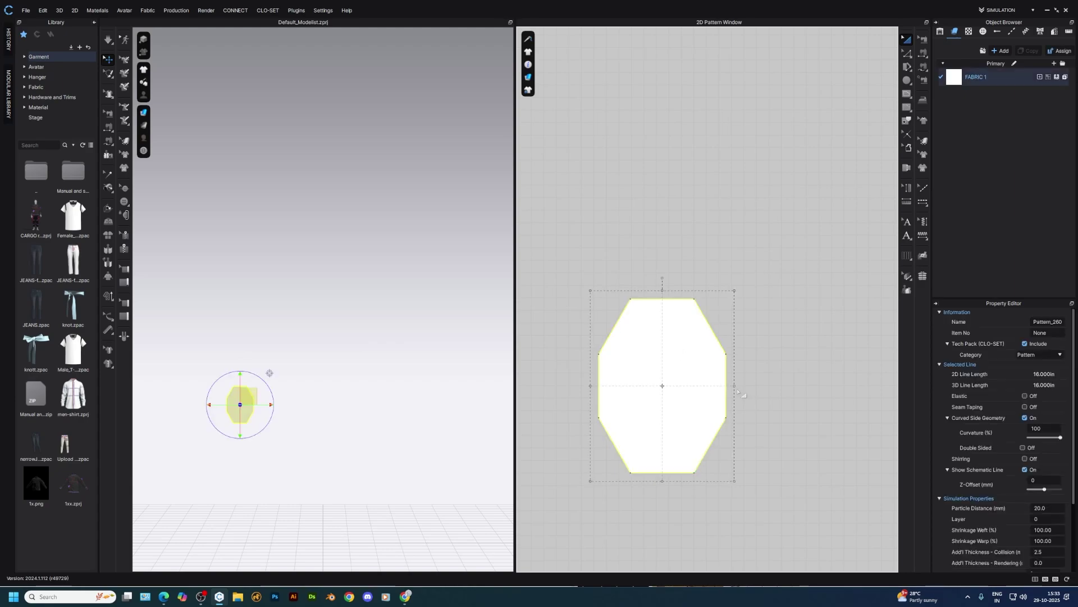
left_click_drag(737, 389, 807, 391)
right_click(807, 390)
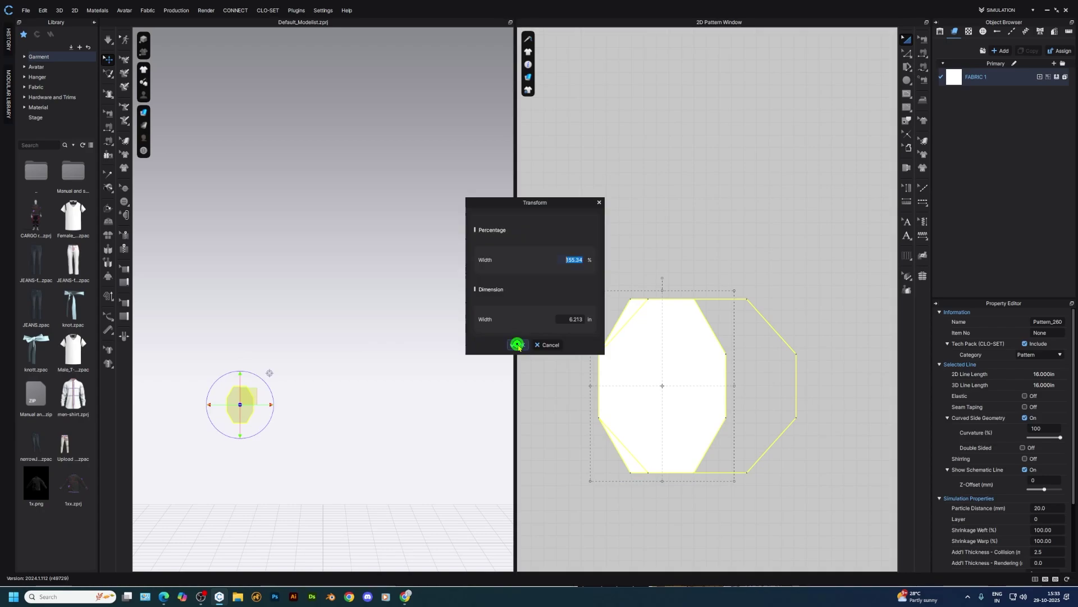
type("150")
key("Return")
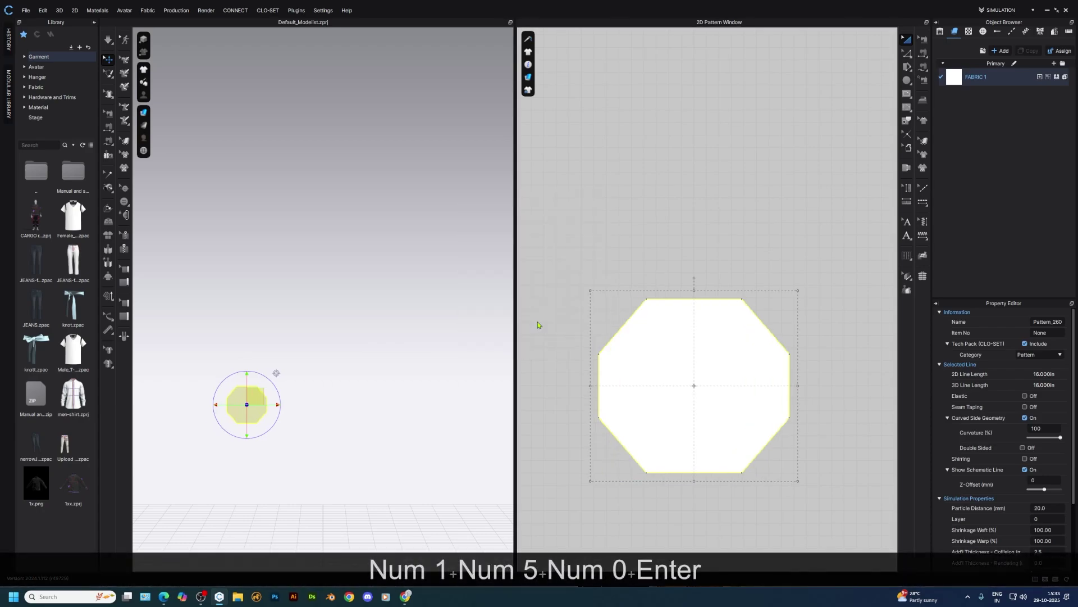
left_click(808, 288)
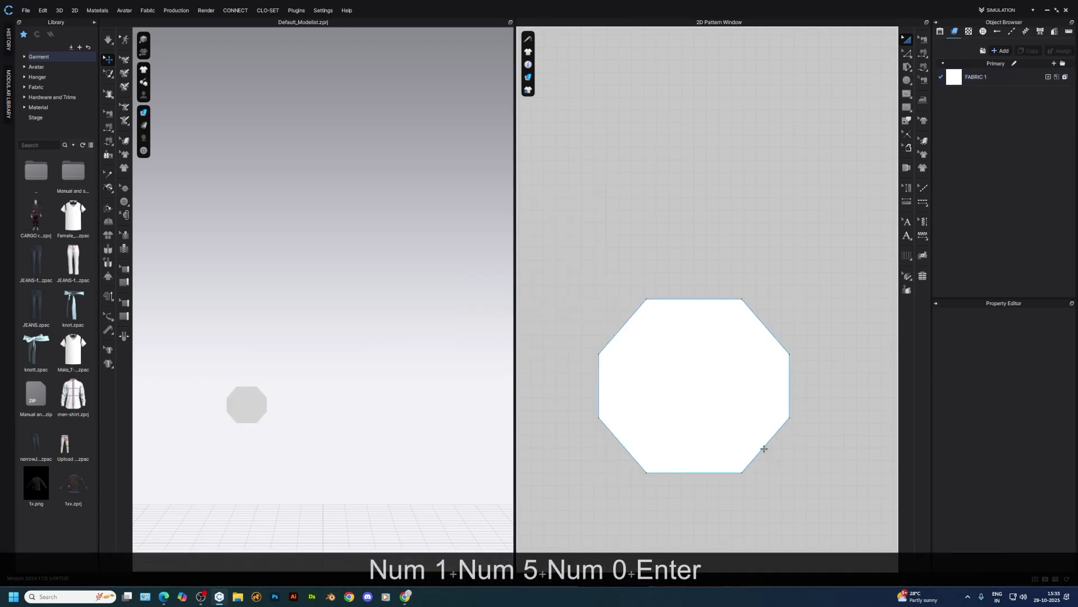
- Delete the scaled eight-sided pattern from the 2D pattern area
scroll(715, 401, "down", 3)
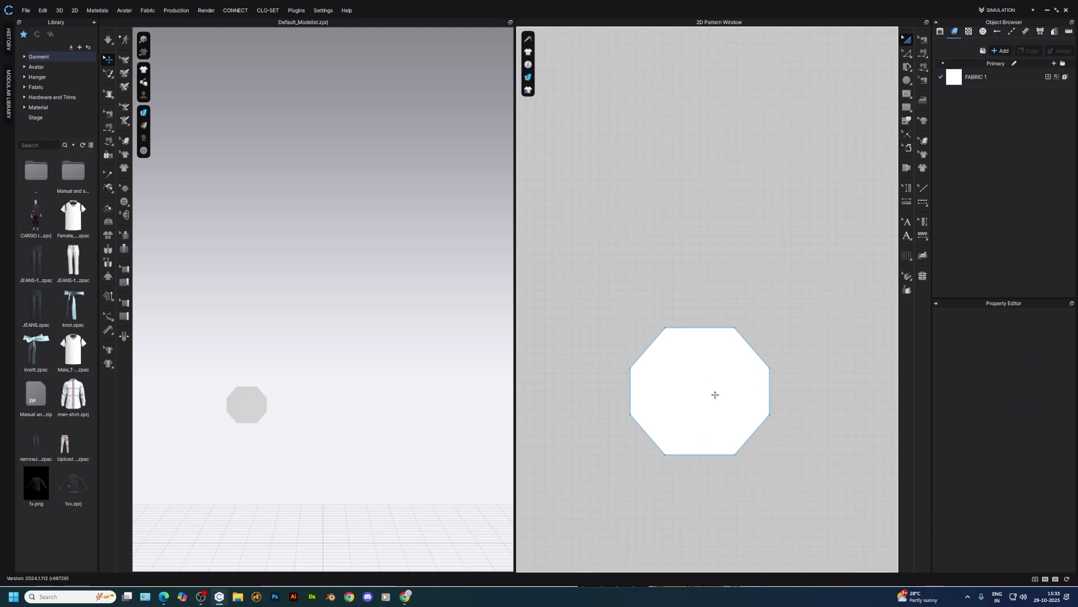
left_click(709, 341)
key("Delete")
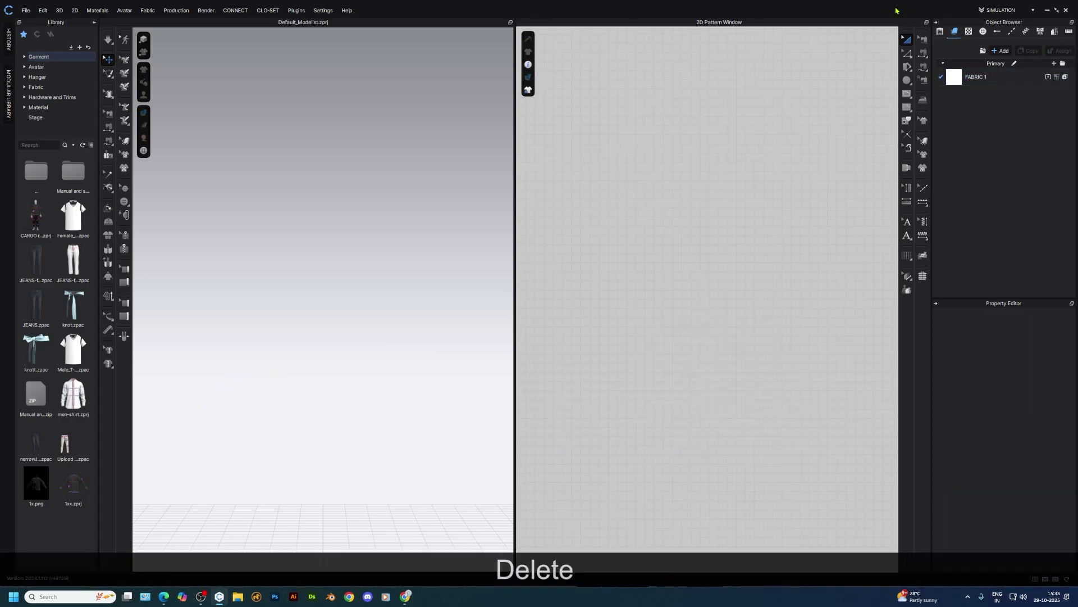
- Create a rectangle pattern 5 in wide and 5 in high
key("s")
left_click(681, 314)
type("5")
key("Tab")
type("5")
key("Return")
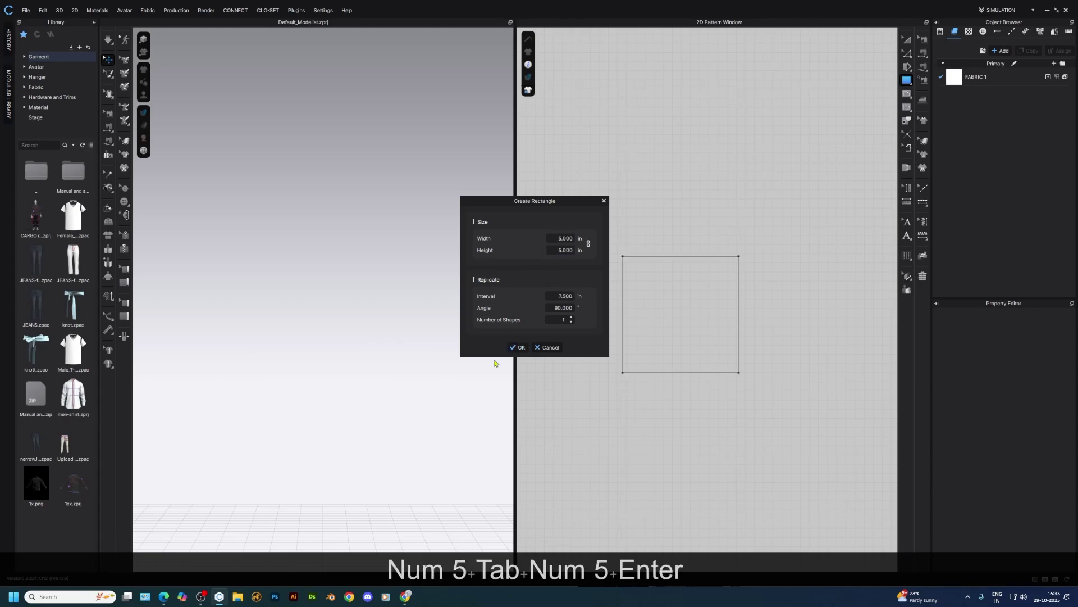
- Draw a vertical internal line from the midpoint of the square's top edge to the midpoint of its bottom edge
key("z")
scroll(693, 392, "down", 3)
scroll(692, 359, "up", 4)
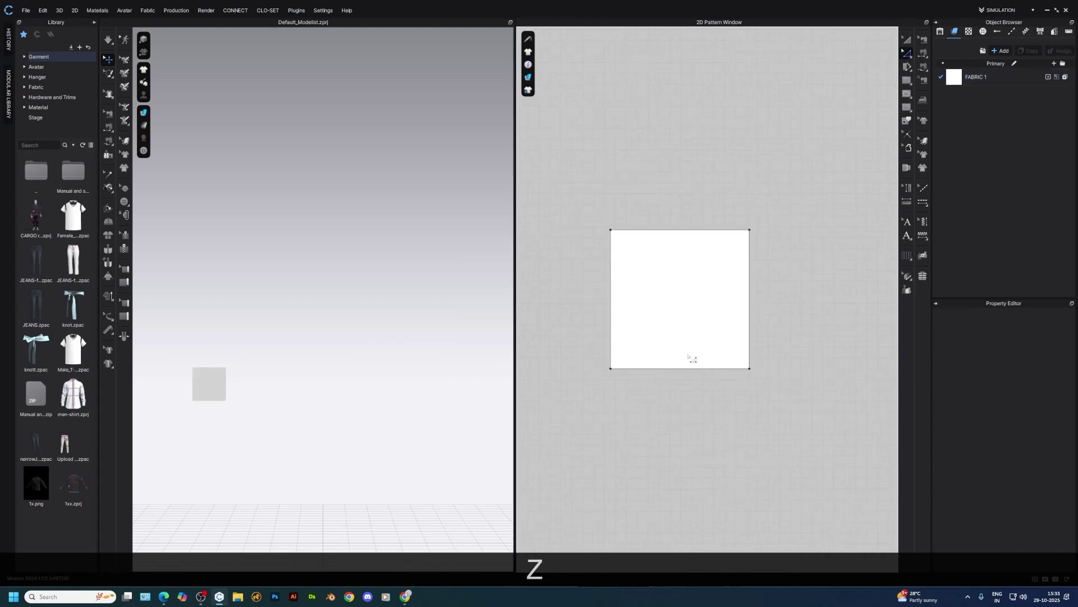
key("g")
scroll(717, 236, "down", 1)
left_click(687, 230)
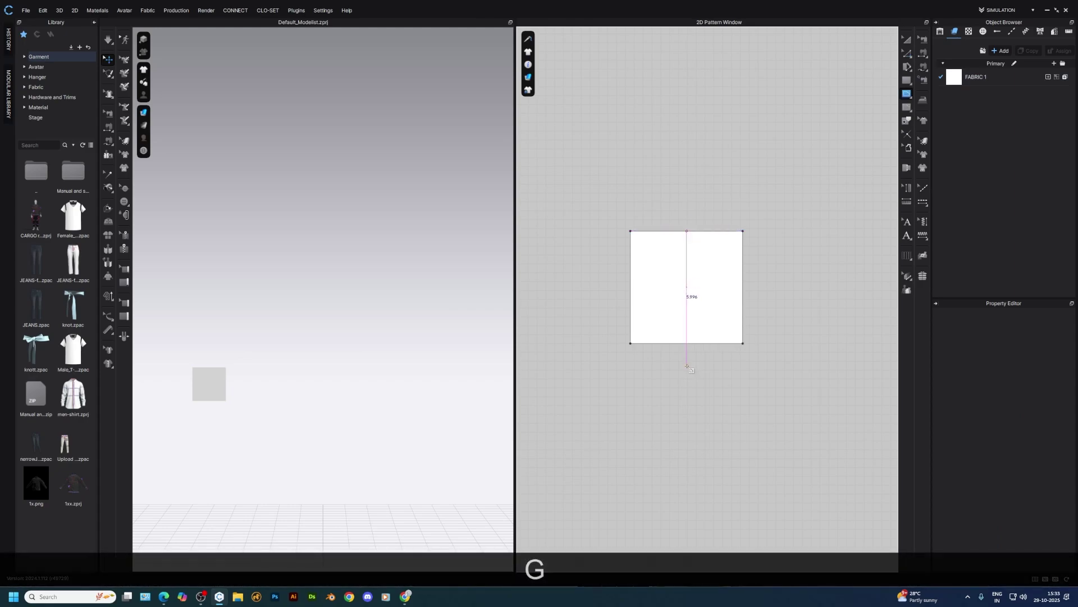
left_click(686, 343)
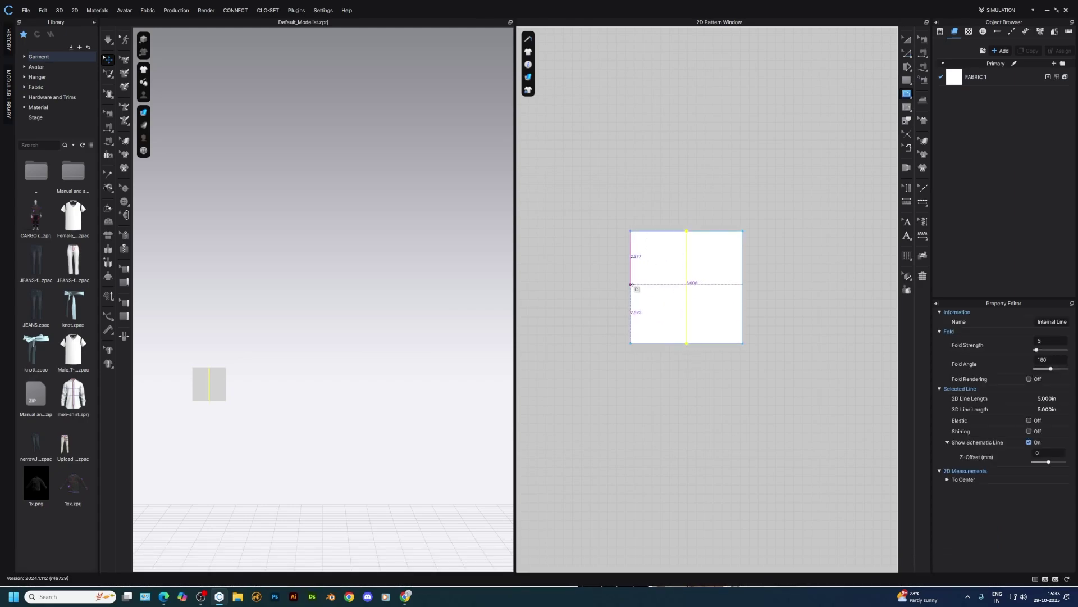
- Draw a horizontal internal line between the midpoints of the square's left and right edges
key("Escape")
left_click(631, 286)
left_click(742, 287)
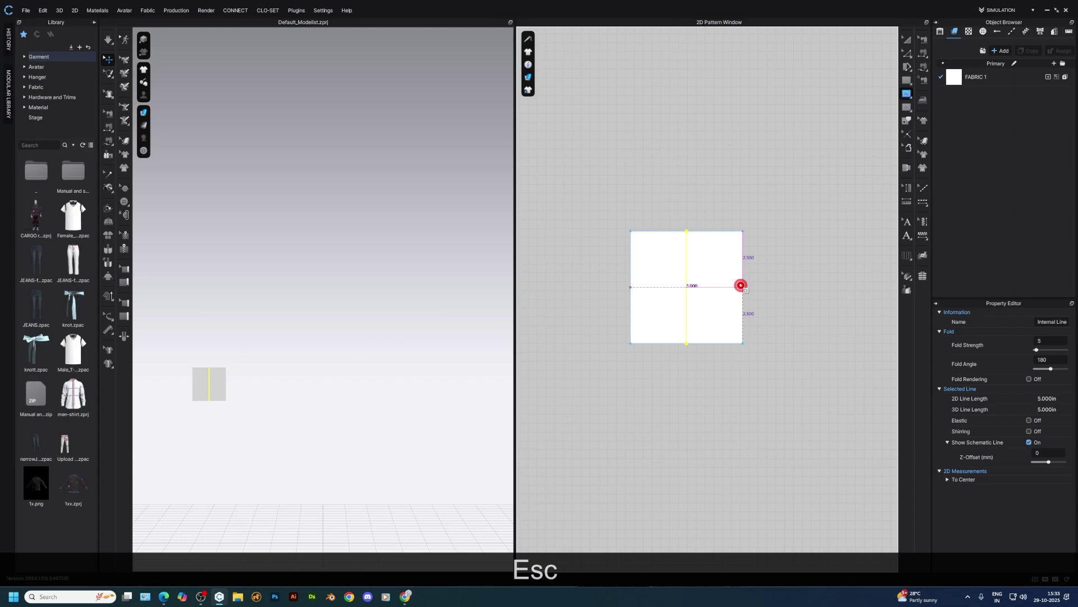
key("z")
left_click(791, 271)
scroll(760, 291, "up", 2)
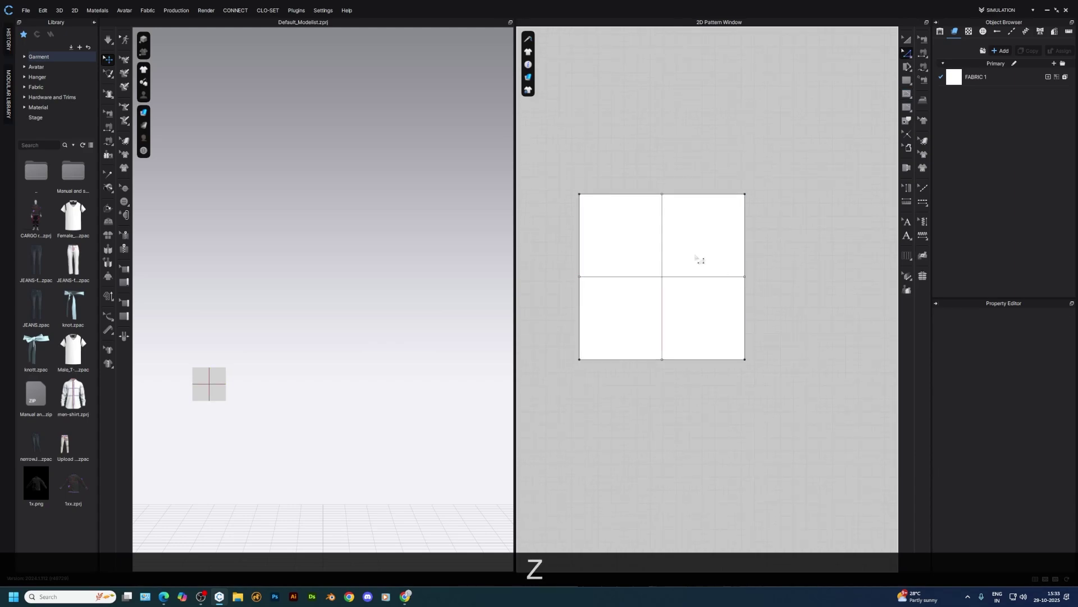
- Apply Extend/Trim & Add Point to both internal lines so the outline gets points at their ends
key("a")
left_click(662, 275)
right_click(663, 266)
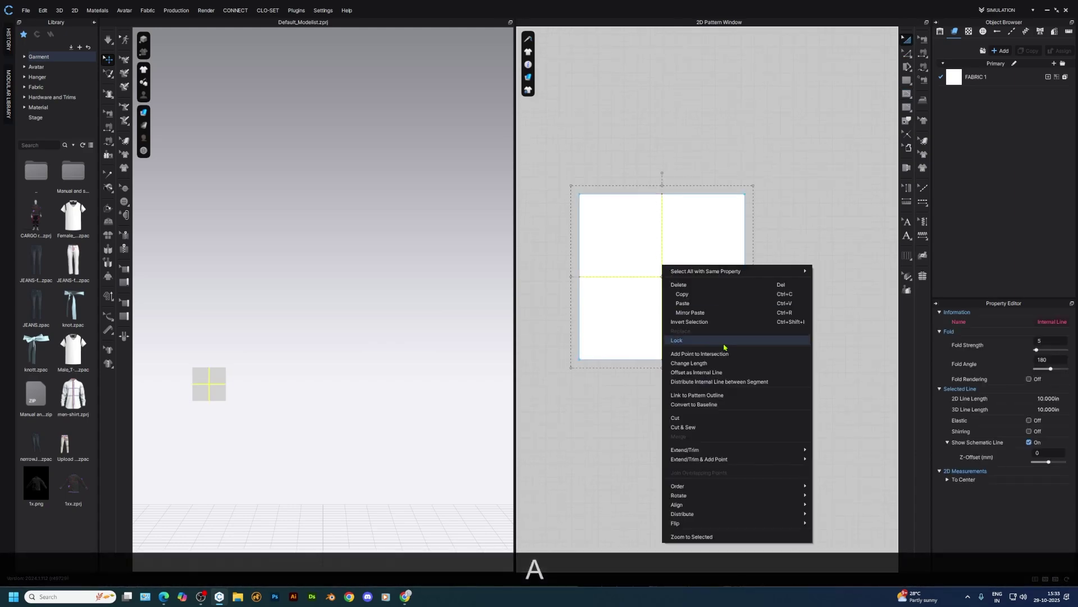
mouse_move(733, 460)
left_click(842, 458)
key("z")
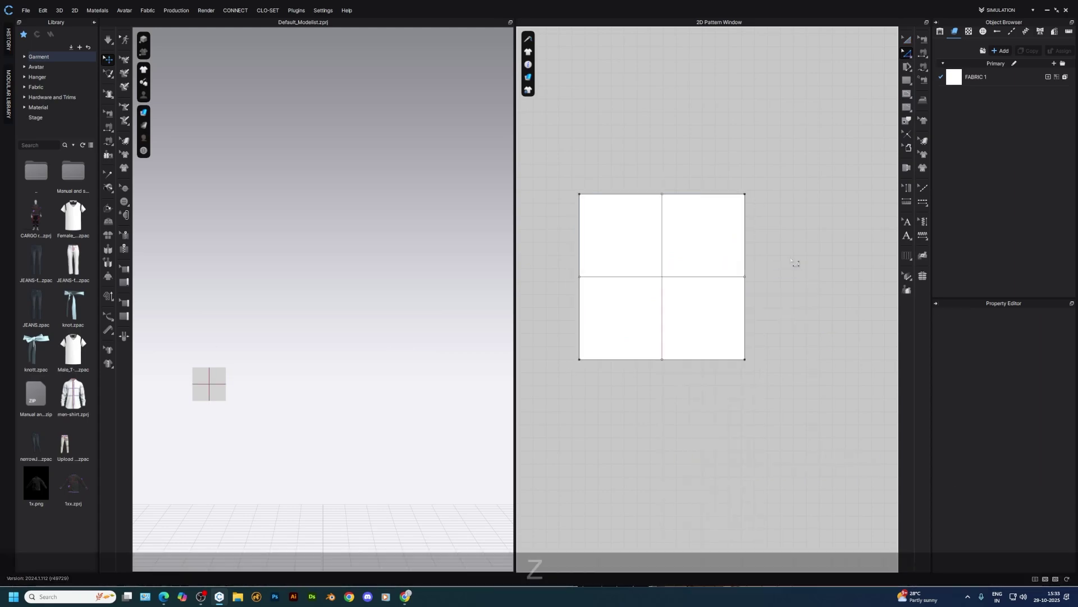
- Split the square's right edge with points 1 in above and 1 in below its midpoint
key("x")
right_click(742, 253)
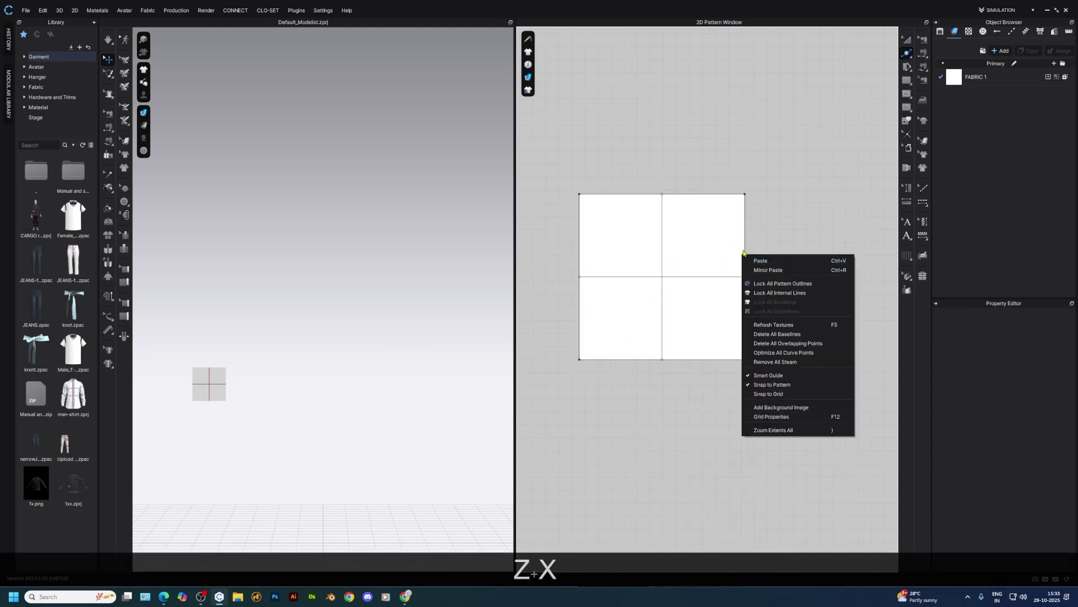
right_click(745, 248)
type("1")
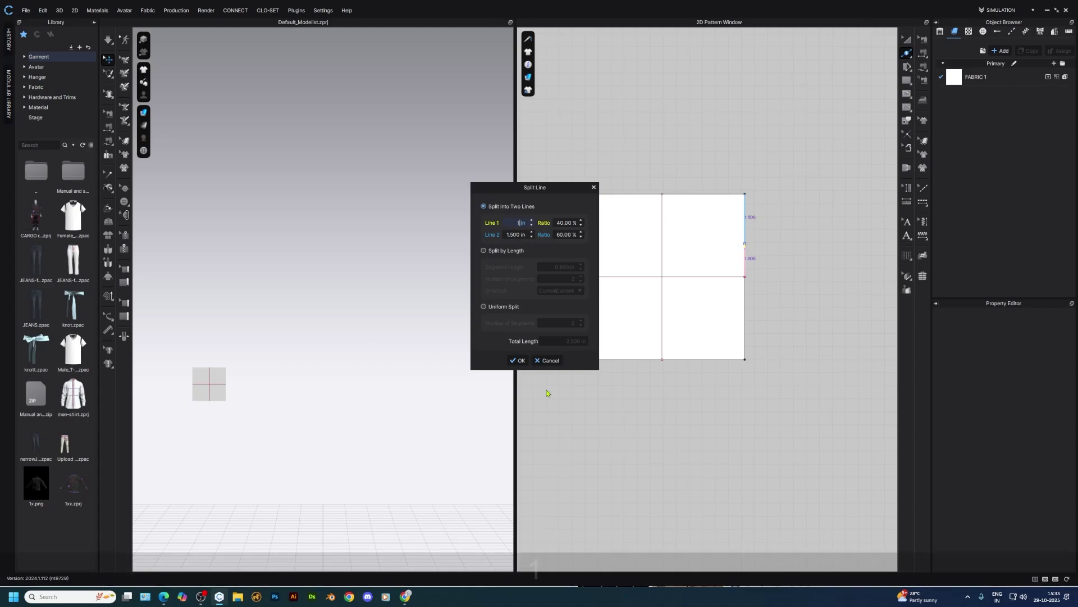
left_click(518, 360)
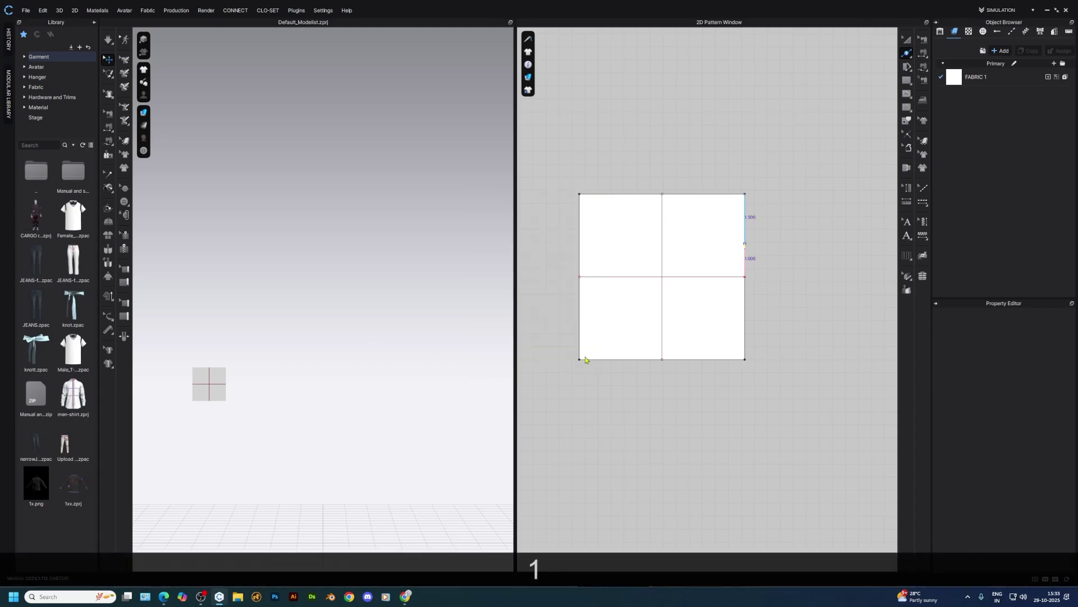
right_click(745, 306)
left_click(516, 361)
- Split the square's bottom edge with points 1 in to each side of its midpoint
right_click(674, 360)
type("1in")
left_click(517, 362)
right_click(641, 360)
type("1")
left_click(518, 362)
- Split the square's left edge with points 1 in below and 1 in above its midpoint
right_click(580, 298)
type("1")
left_click(518, 362)
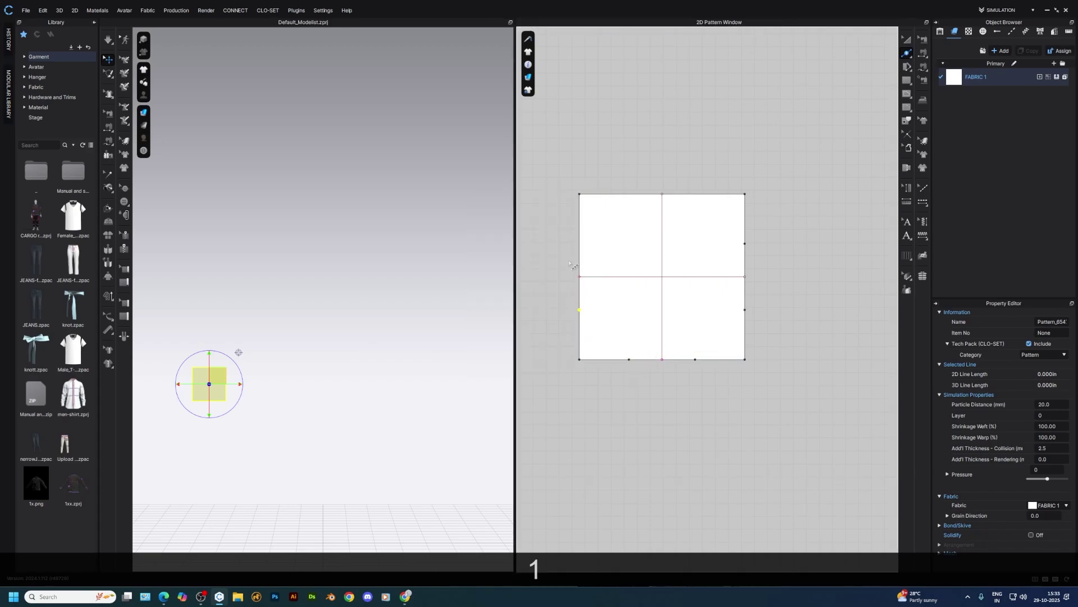
right_click(579, 264)
type("1")
left_click(517, 361)
- Split the square's top edge with points 1 in to each side of its midpoint
right_click(642, 195)
type("1")
left_click(518, 362)
right_click(679, 194)
type("1")
left_click(517, 362)
- Delete the square's four corner points to form an octagon, and delete the two crossing internal lines
key("z")
left_click_drag(565, 176, 588, 212, "shift")
key("shift+Delete")
key("a")
left_click(678, 278)
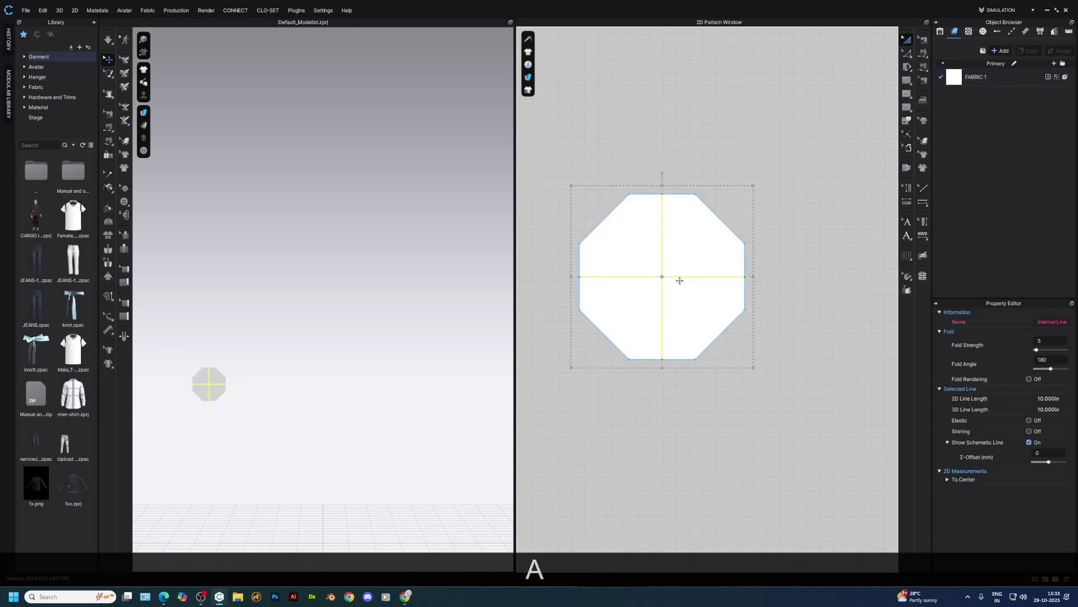
key("Delete")
- Delete the leftover midpoints on the octagon's top, bottom, left and right sides
scroll(700, 312, "up", 2)
scroll(735, 295, "down", 3)
key("z")
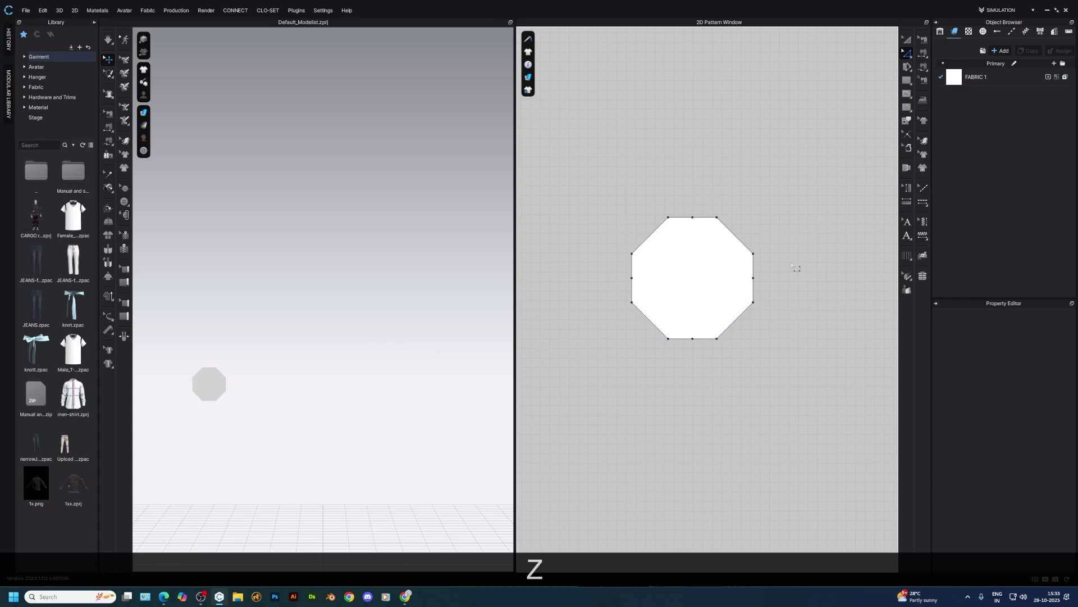
left_click_drag(852, 262, 608, 290)
left_click_drag(685, 198, 722, 364, "shift")
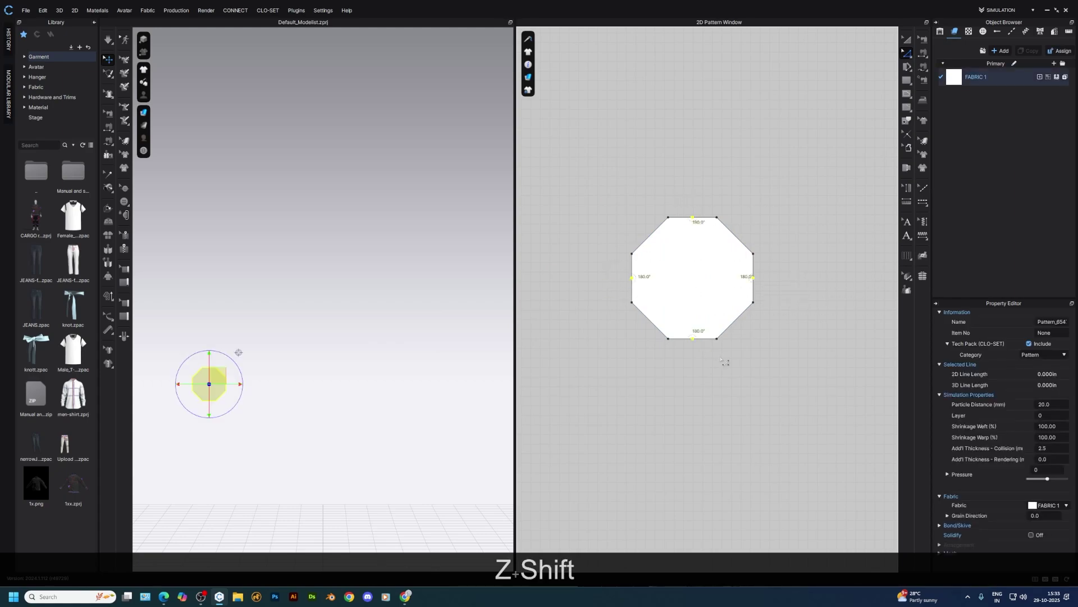
key("shift+Delete")
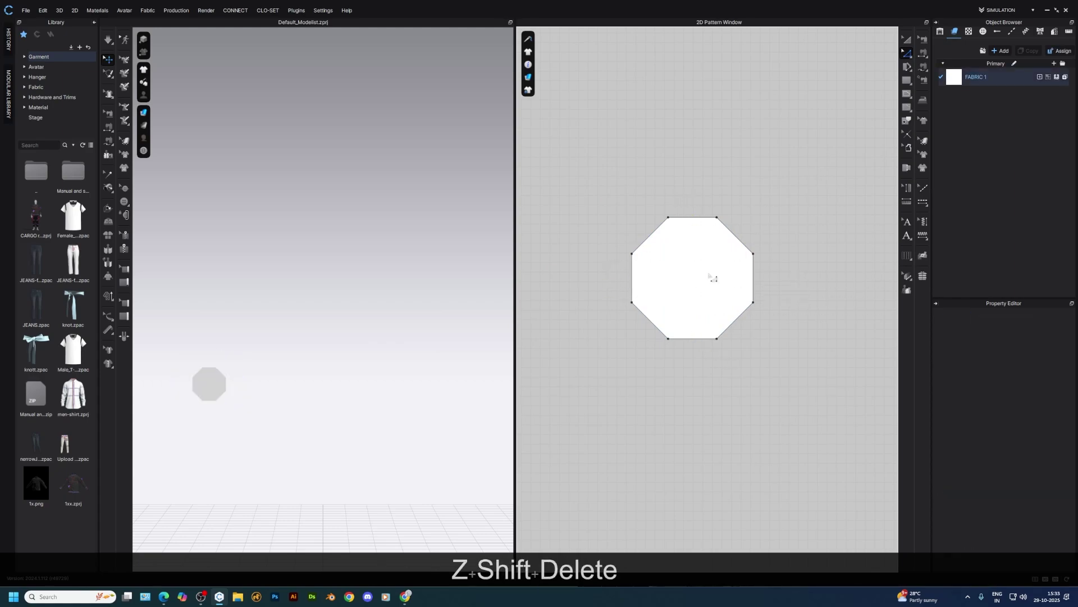
- Switch to Chrome to view the hexagon reference, return to CLO and check the octagon's upper-right diagonal side and its corner angles
key("a")
middle_click_drag(768, 274, 735, 373)
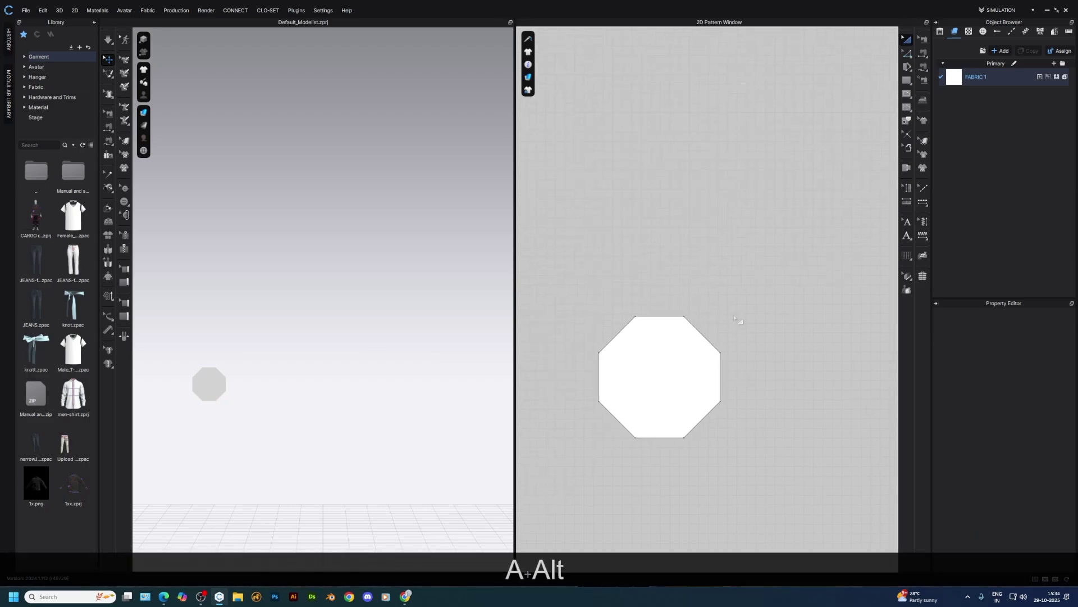
key("alt+Tab")
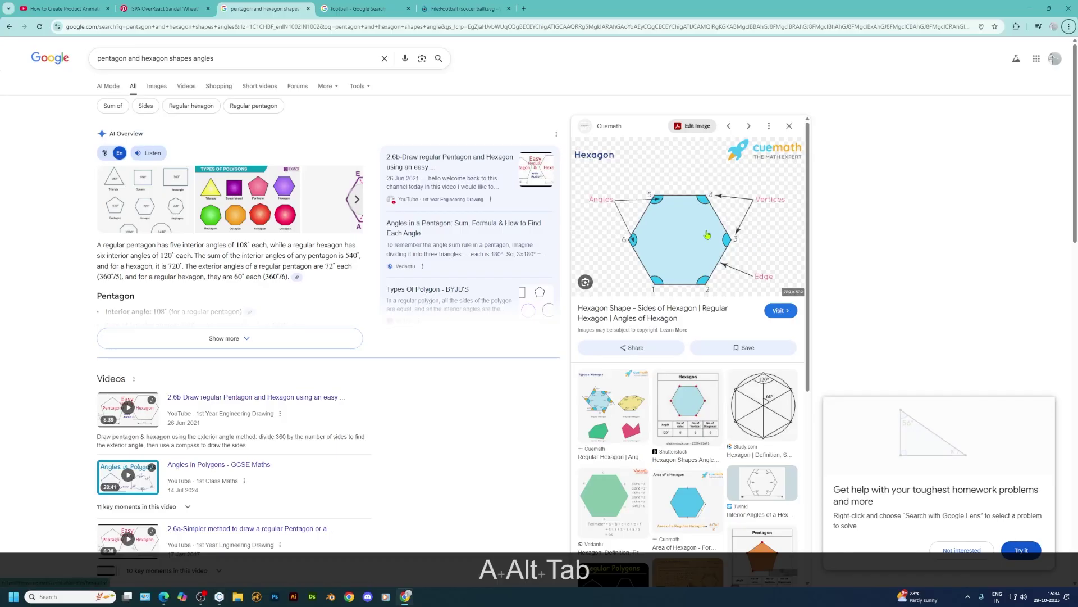
key("alt+Tab")
key("z")
left_click_drag(666, 294, 714, 356)
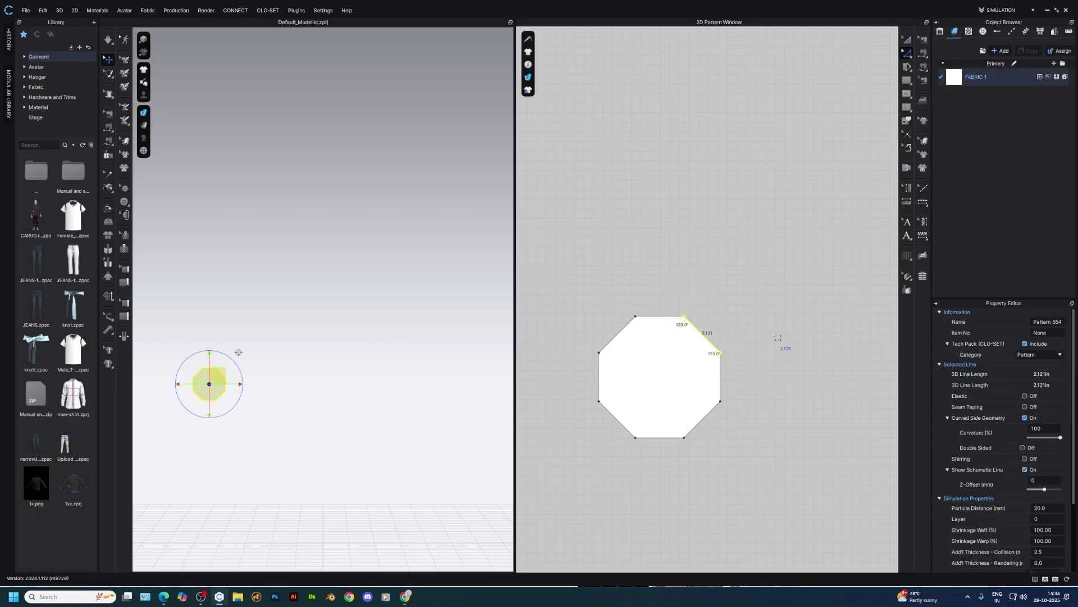
- Scale the octagon down proportionally to a total outline length of about 16.29 in and check its upper-right diagonal side
key("a")
key("z")
key("a")
left_click(690, 341)
key("z")
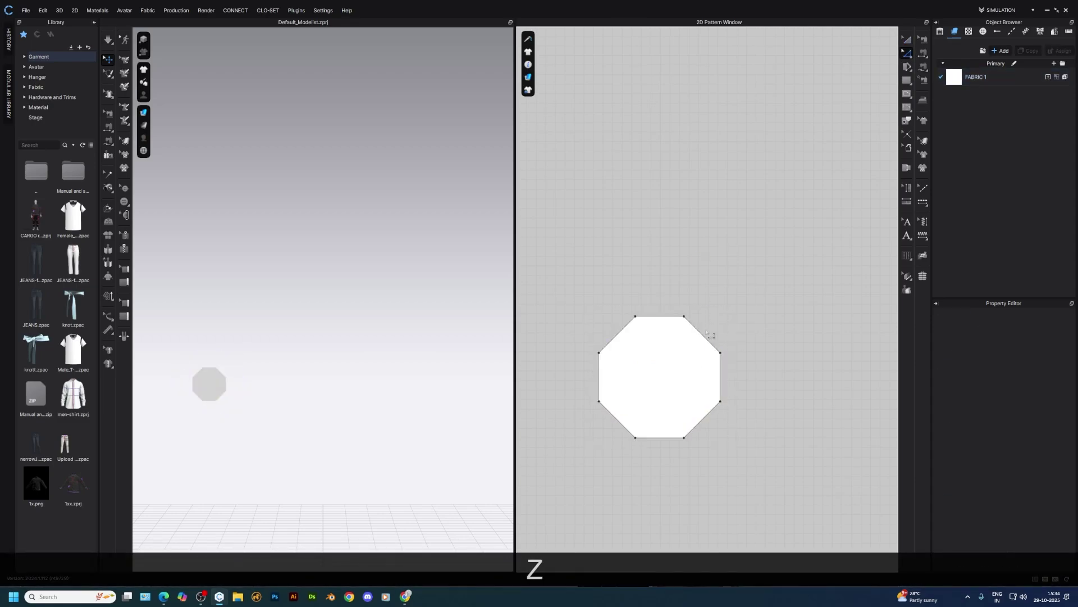
left_click(732, 365)
key("a")
left_click(676, 360)
scroll(695, 334, "up", 3)
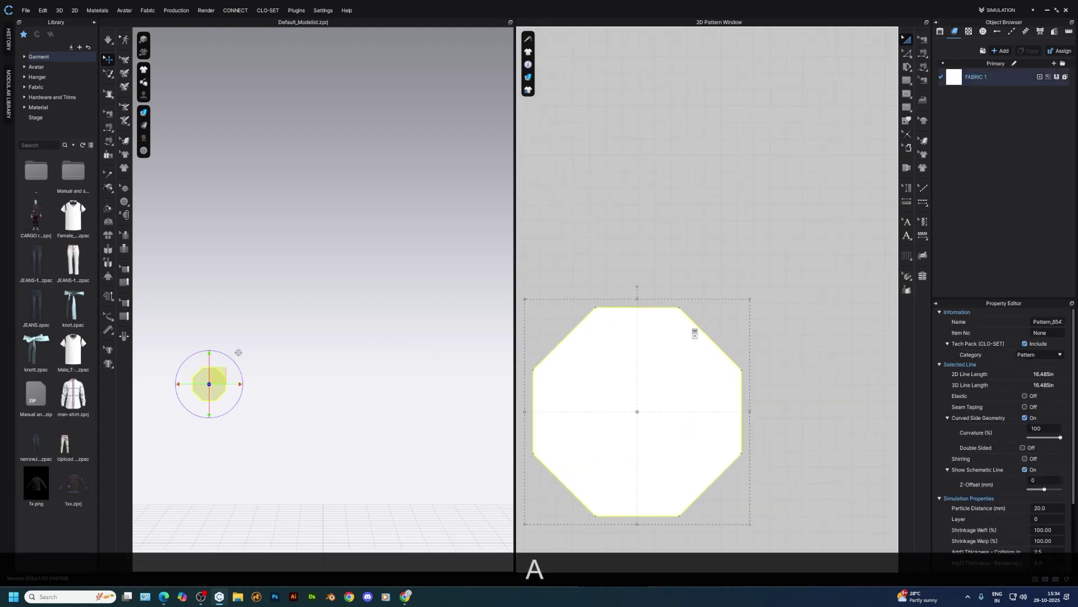
left_click_drag(747, 300, 748, 302)
key("z")
left_click_drag(668, 289, 753, 380)
- Shrink the octagon further in small amounts to an outline length of about 16.05 in, checking the diagonal side each time
key("a")
left_click(685, 360)
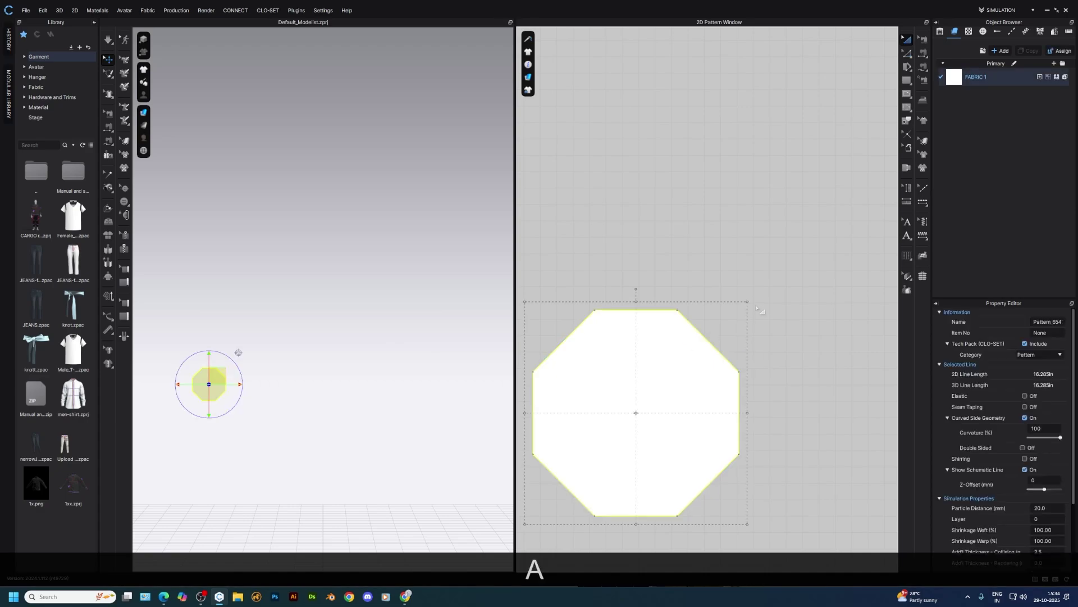
left_click(748, 302)
key("z")
left_click_drag(655, 285, 750, 370)
left_click(669, 294)
key("a")
key("z")
key("a")
left_click(668, 337)
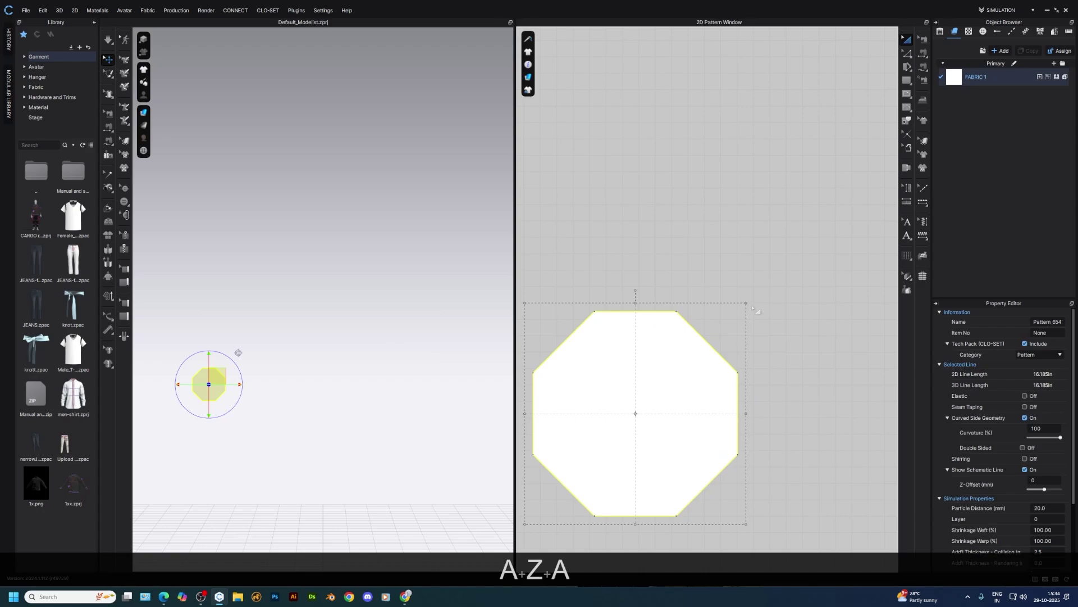
key("z")
left_click_drag(688, 284, 768, 393)
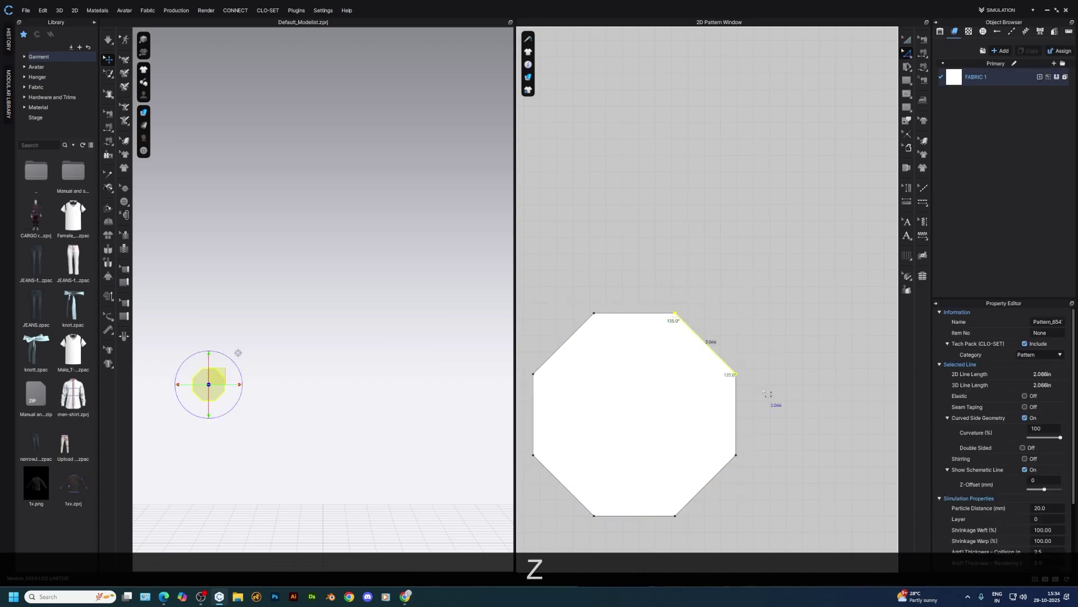
- Keep reducing the octagon proportionally to an outline length of about 15.42 in, rechecking the diagonal side's length
key("a")
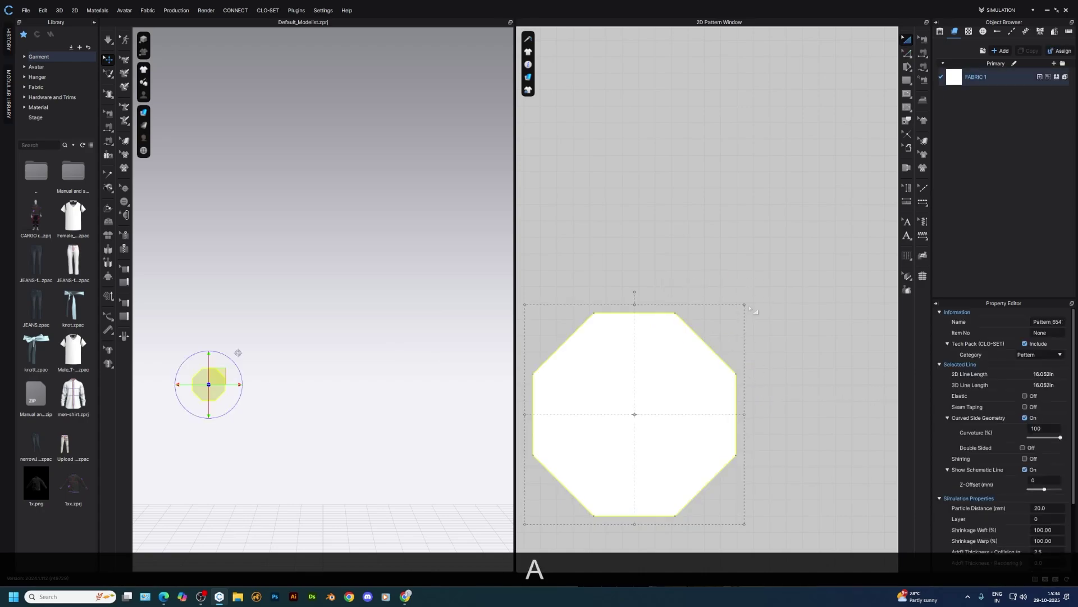
left_click(676, 279)
key("z")
left_click_drag(657, 269, 754, 364)
left_click(704, 318)
key("a")
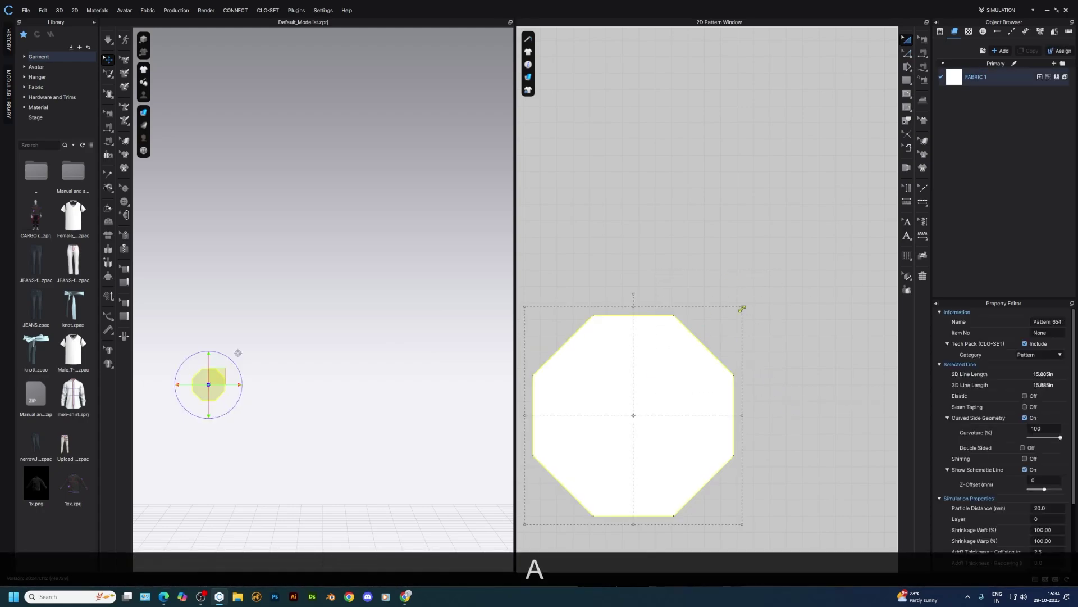
left_click(740, 309)
key("z")
left_click_drag(650, 269, 769, 394)
left_click(751, 359)
key("a")
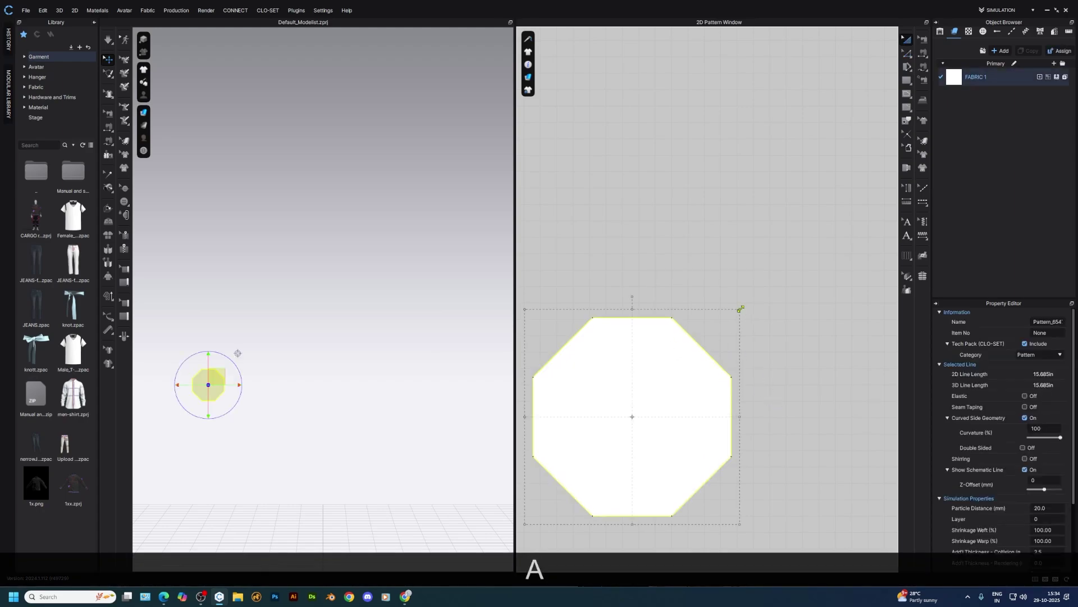
key("z")
left_click_drag(727, 292, 786, 394)
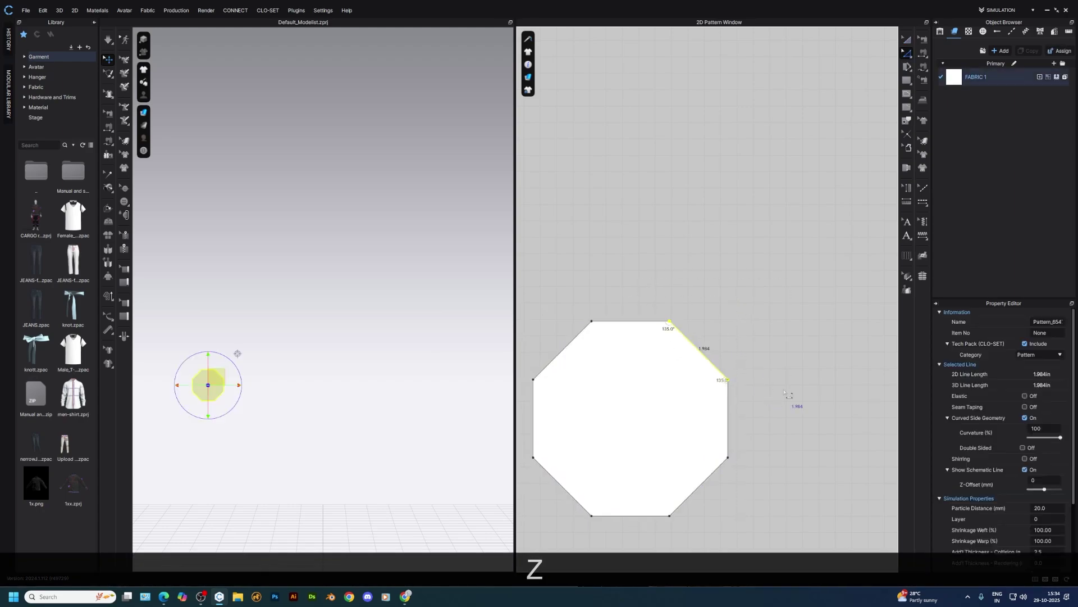
- Fine-tune the octagon's scale to an outline length of about 15.5 in and recheck the diagonal side
key("a")
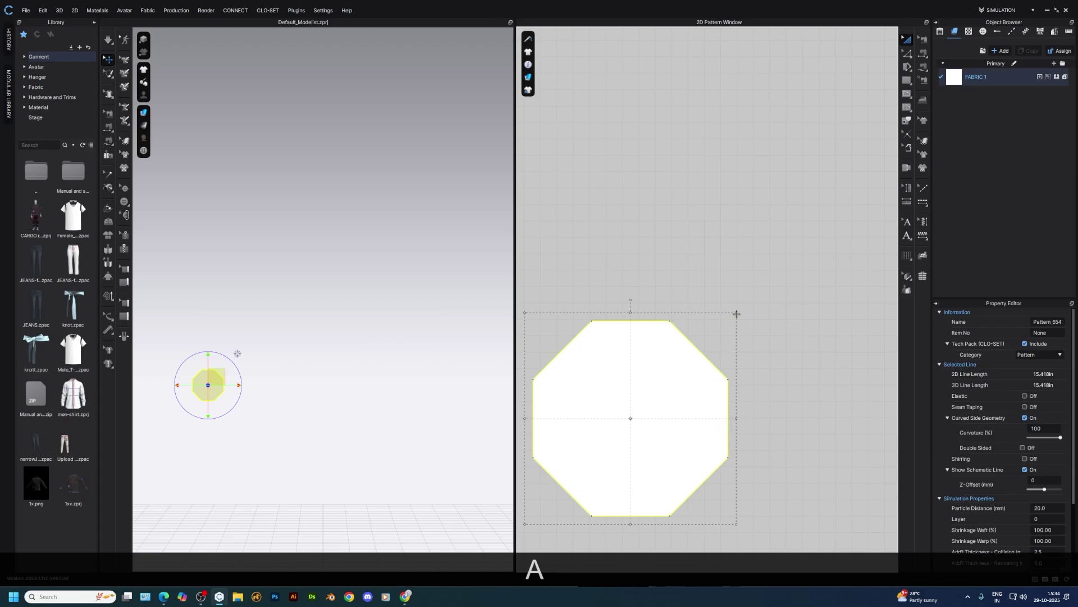
left_click(722, 267)
key("z")
left_click_drag(654, 289, 754, 378)
key("a")
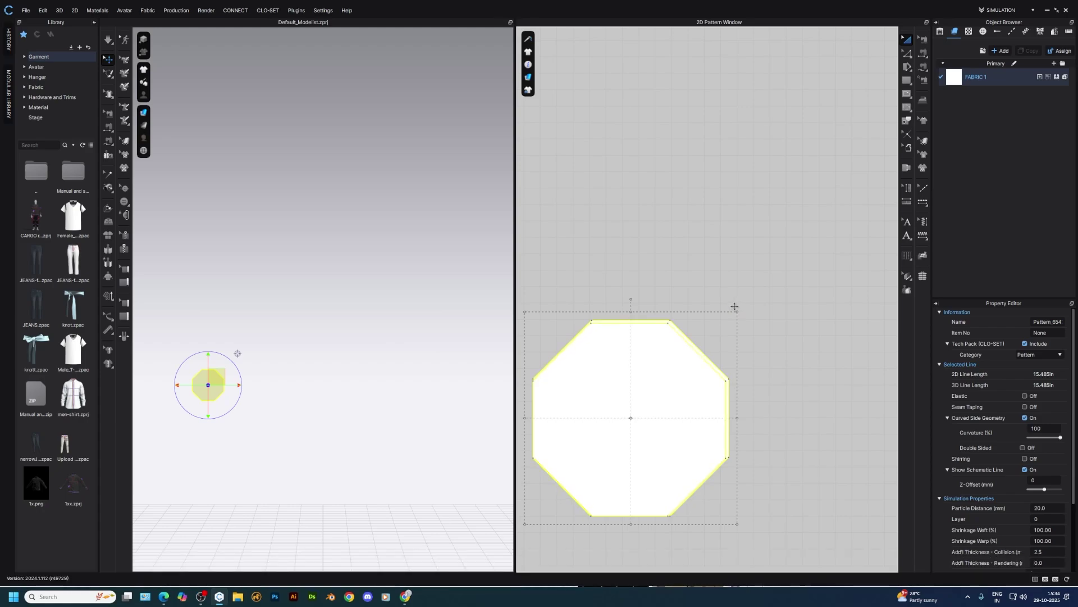
left_click(655, 256)
key("z")
left_click_drag(654, 257, 779, 417)
left_click(780, 385)
key("a")
left_click(776, 313)
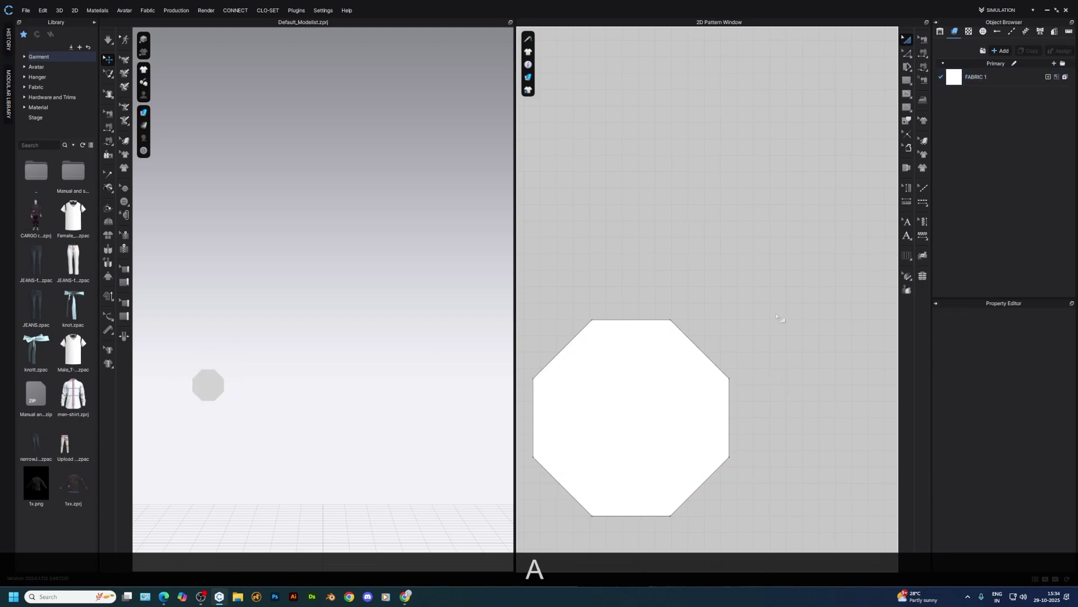
- Create a 5 in by 5 in square pattern piece beside the octagon
scroll(747, 302, "down", 3)
scroll(747, 302, "up", 1)
key("s")
left_click(797, 361)
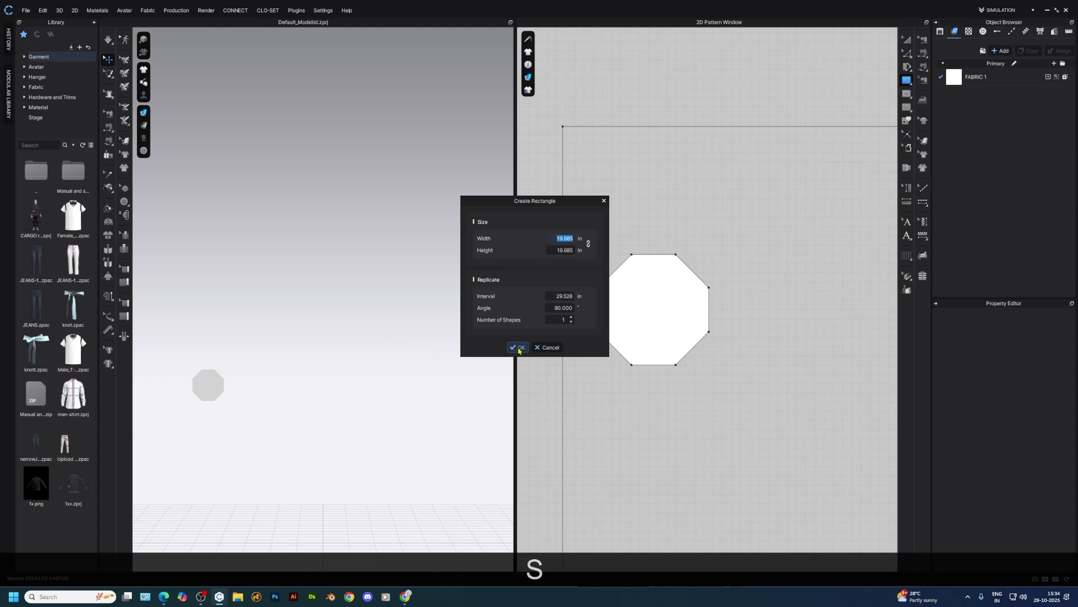
type("5")
key("Tab")
type("5")
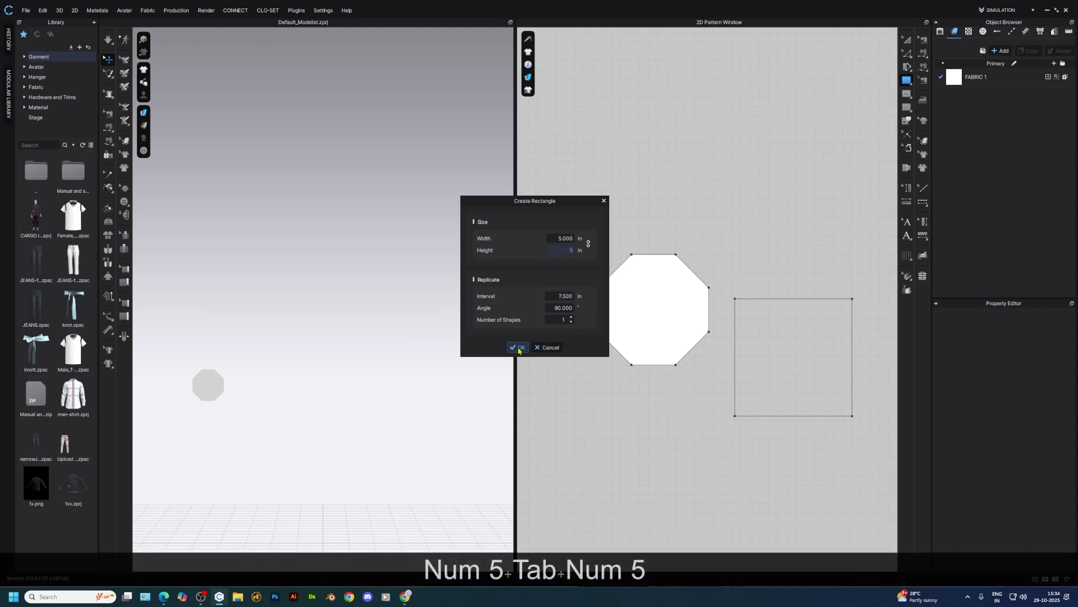
key("Return")
left_click(518, 347)
- Split the square's bottom edge at its midpoint into two 2.5 in lines
key("z")
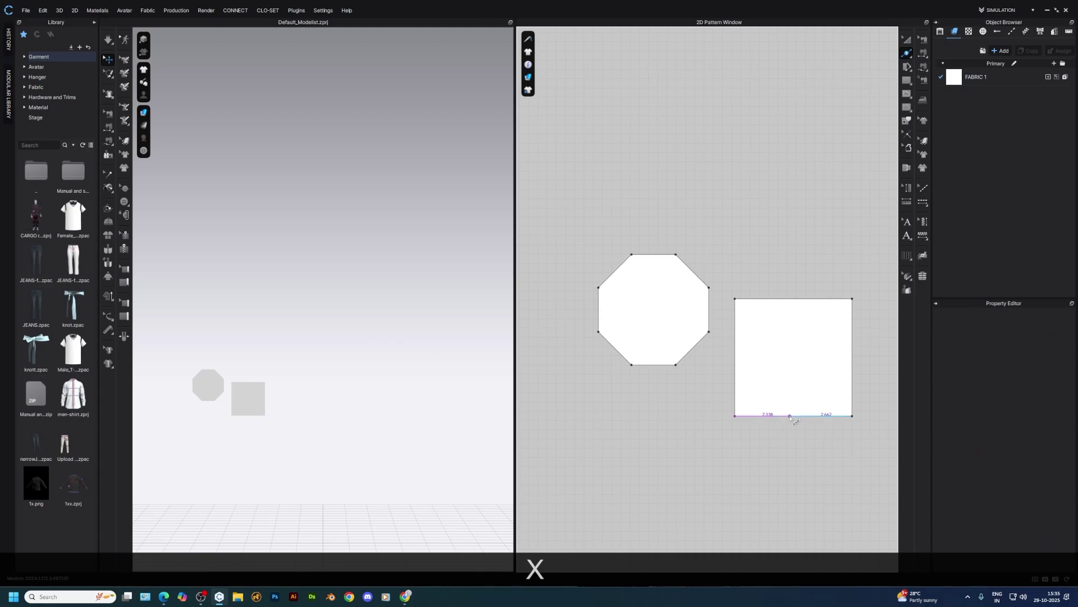
right_click(794, 416)
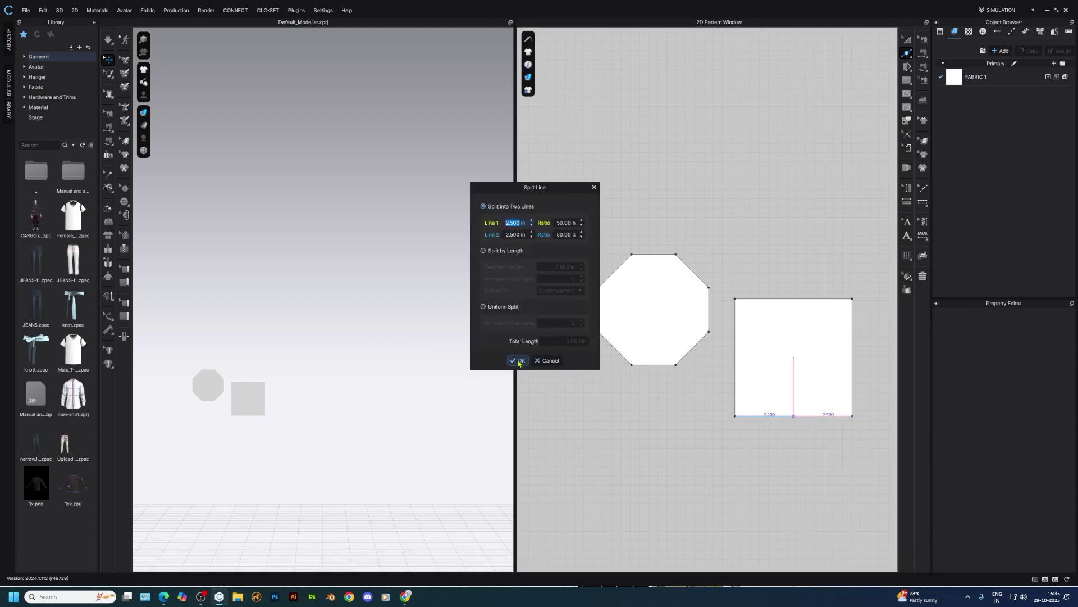
left_click(518, 360)
key("z")
left_click(783, 463)
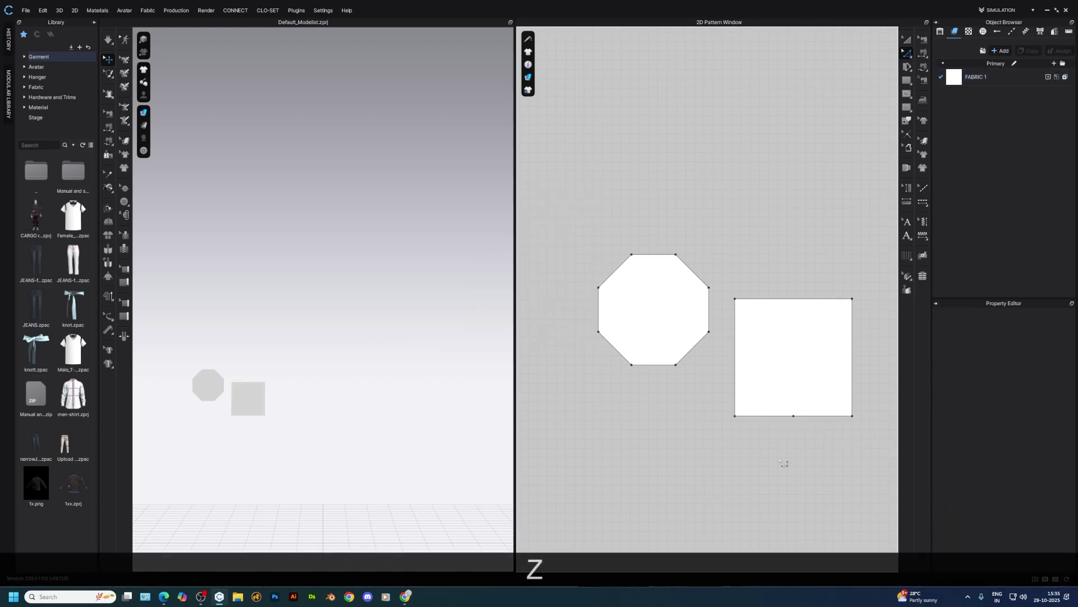
- Add a point 1 in to each side of the midpoint on the square's bottom edge
right_click(788, 416)
type("1")
left_click(518, 361)
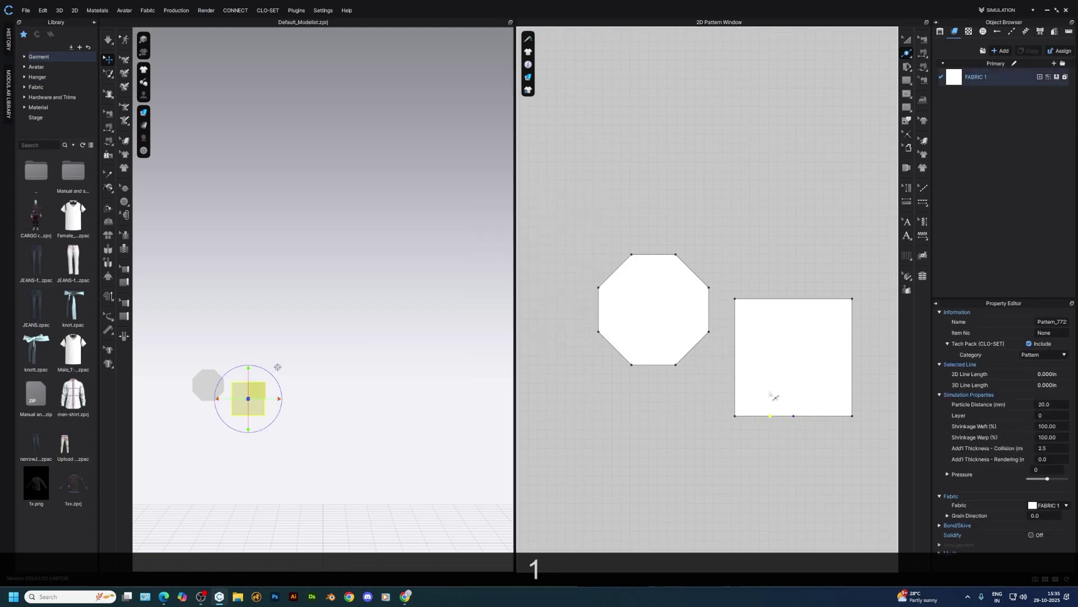
right_click(807, 416)
left_click(518, 361)
key("z")
left_click(781, 445)
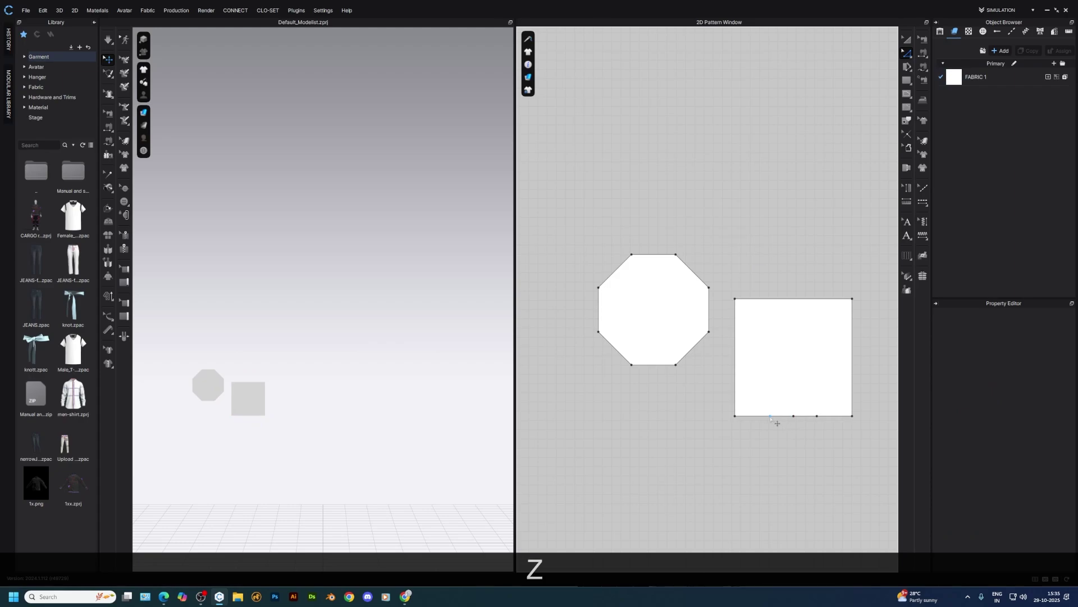
right_click(771, 417)
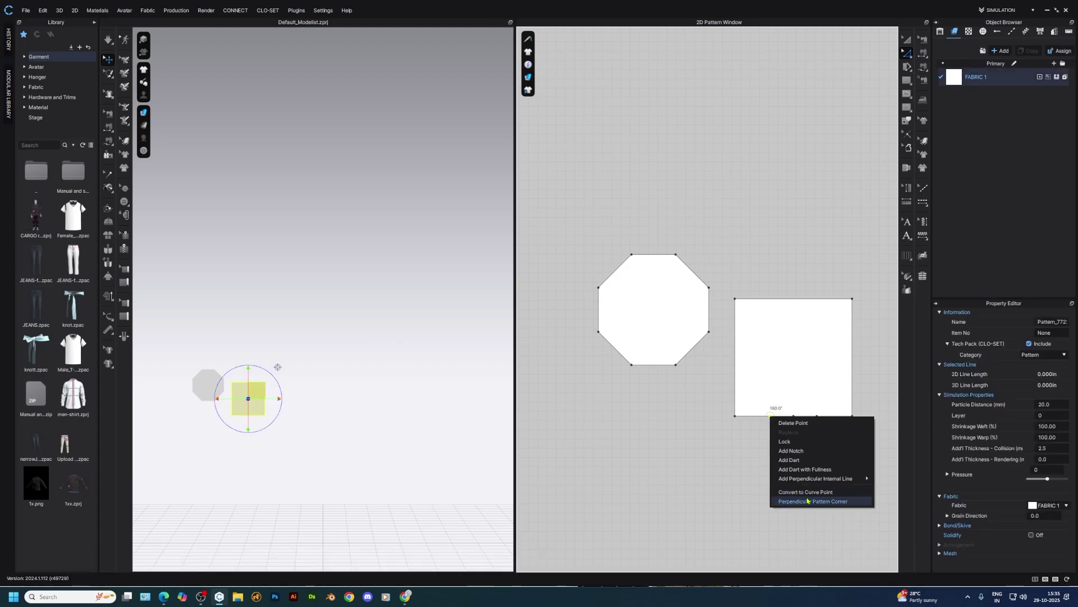
mouse_move(832, 479)
left_click(891, 482)
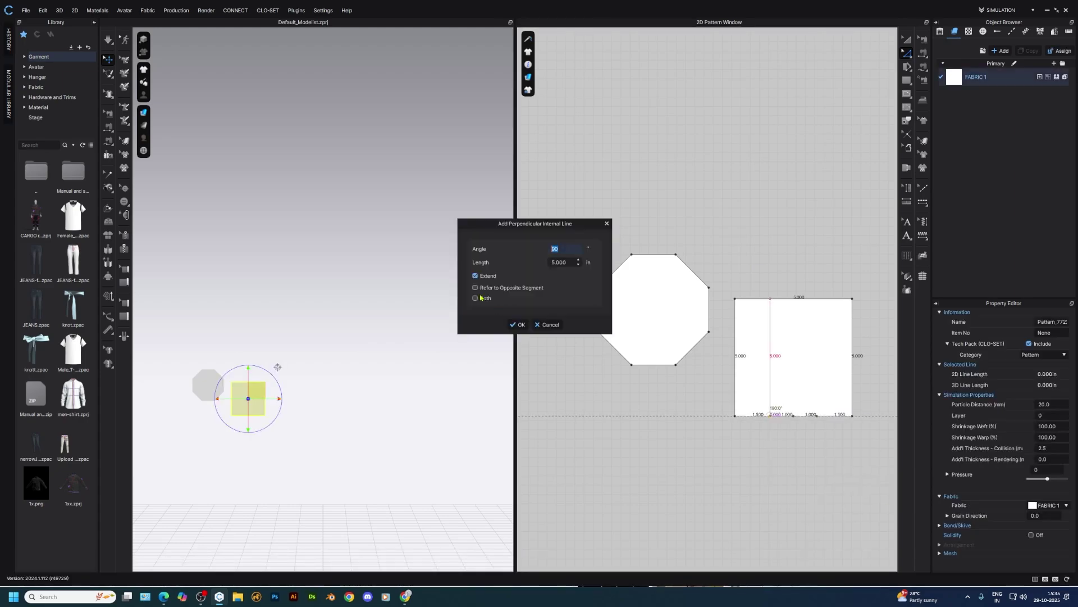
type("108")
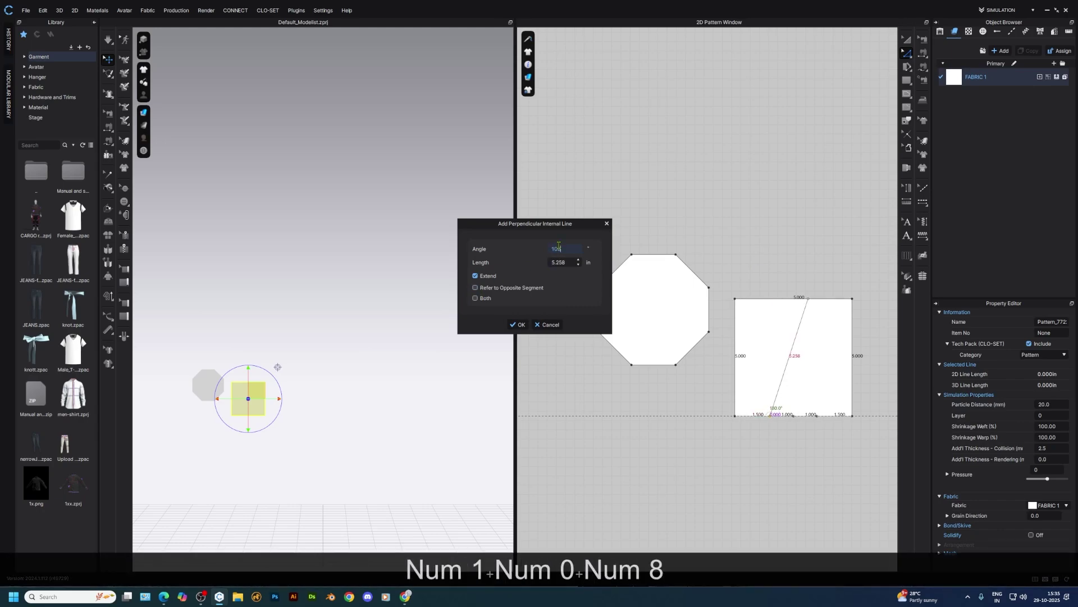
key("Left")
key("Left")
key("Left")
type("-")
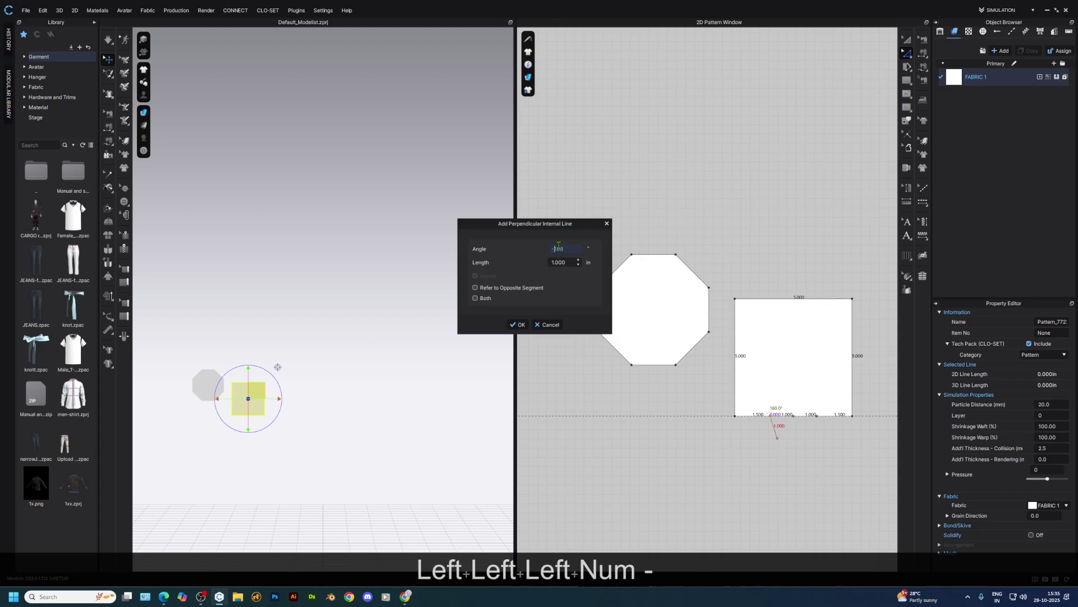
key("BackSpace")
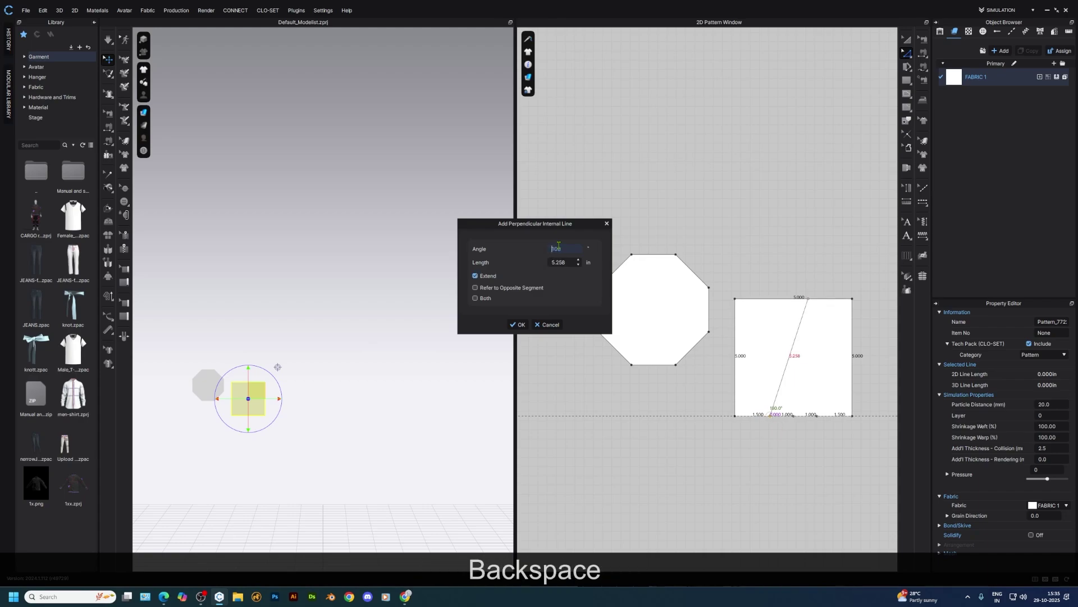
left_click(555, 329)
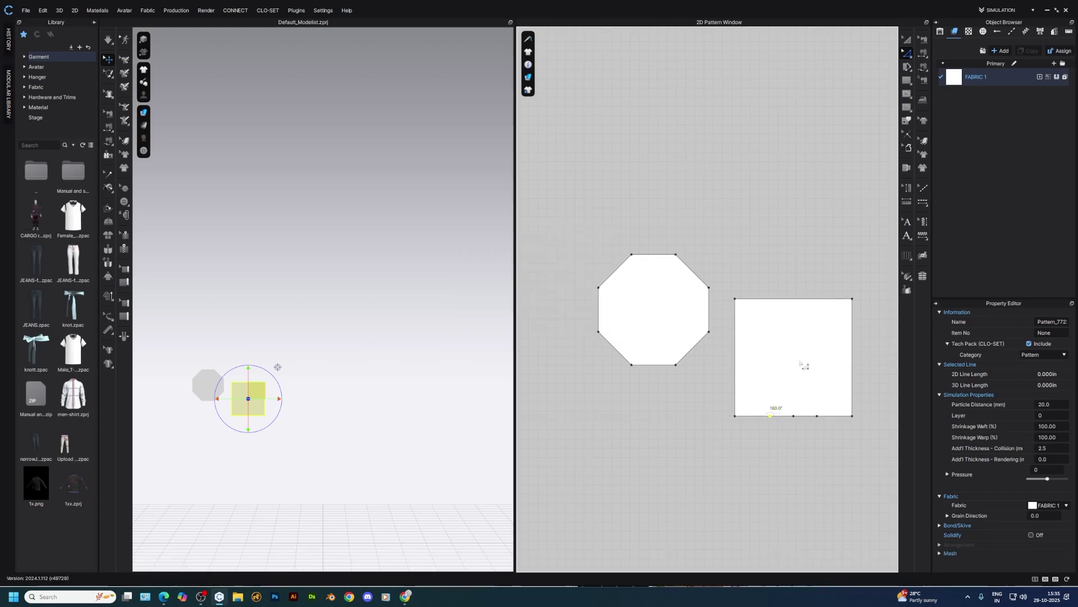
- Add a local perpendicular internal line, angled 108° and 2 in long, from the point right of the bottom midpoint
right_click(817, 417)
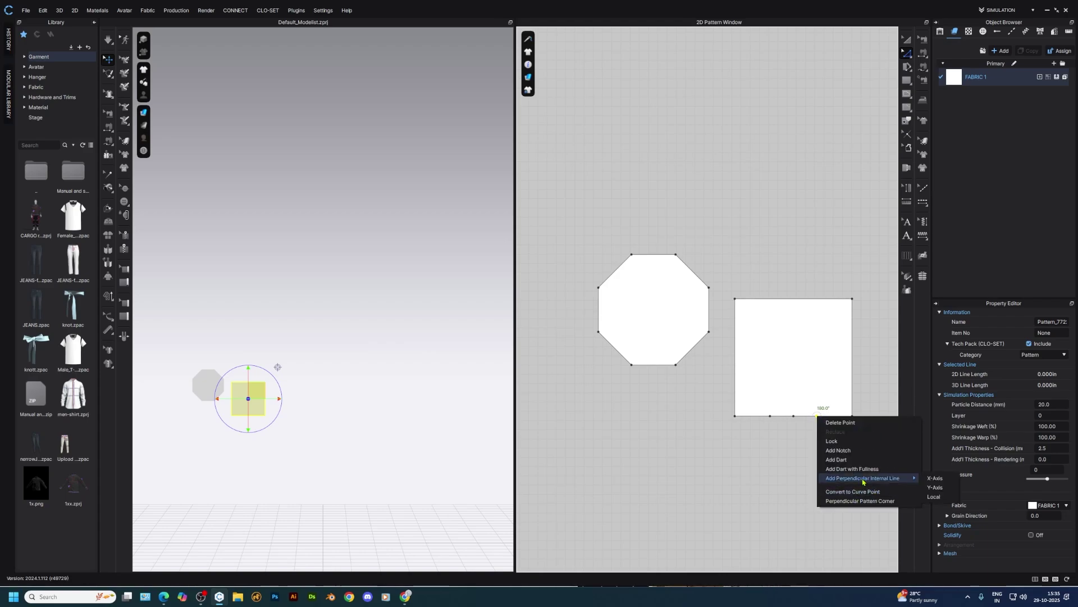
left_click(947, 498)
type("108")
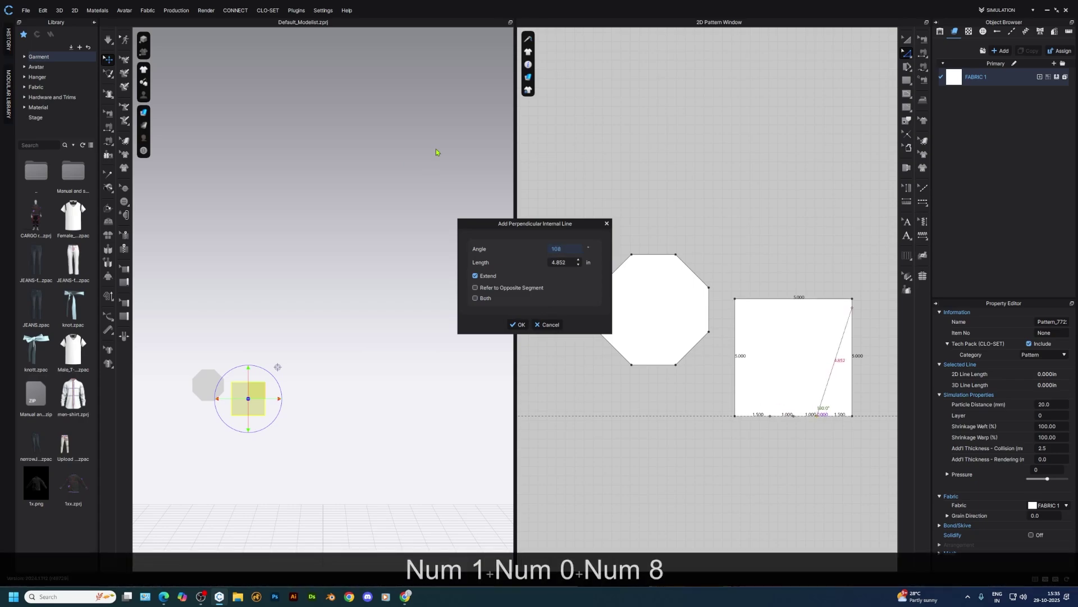
key("Tab")
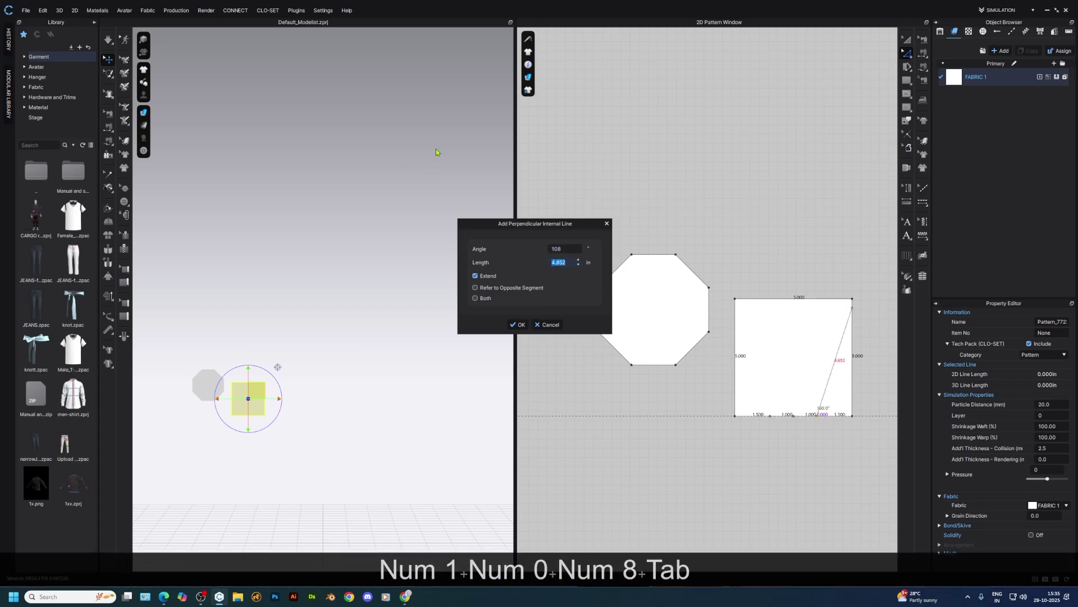
type("2")
key("Return")
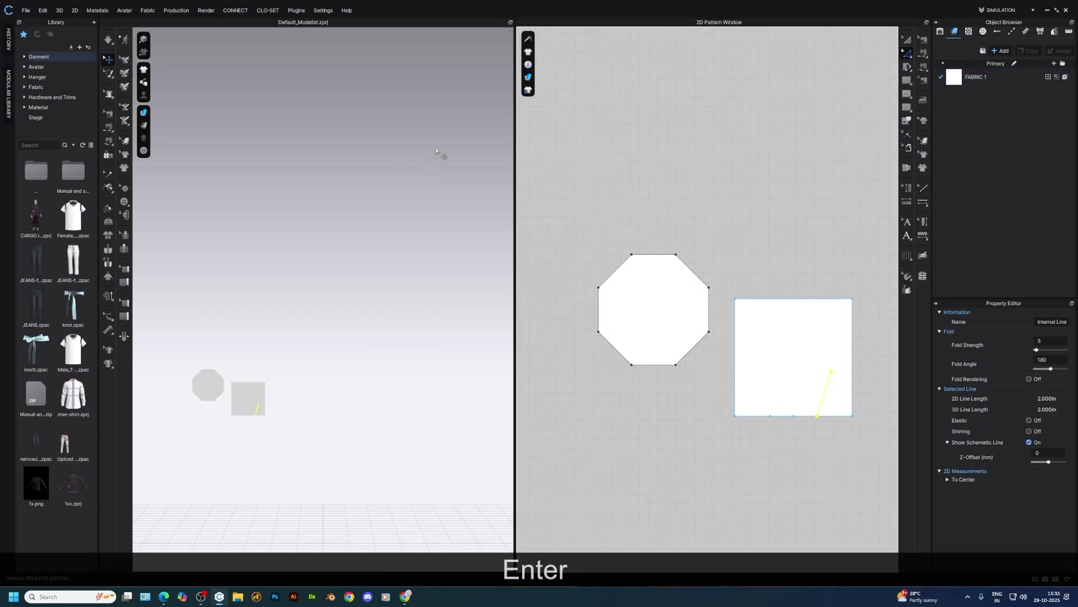
left_click(864, 419)
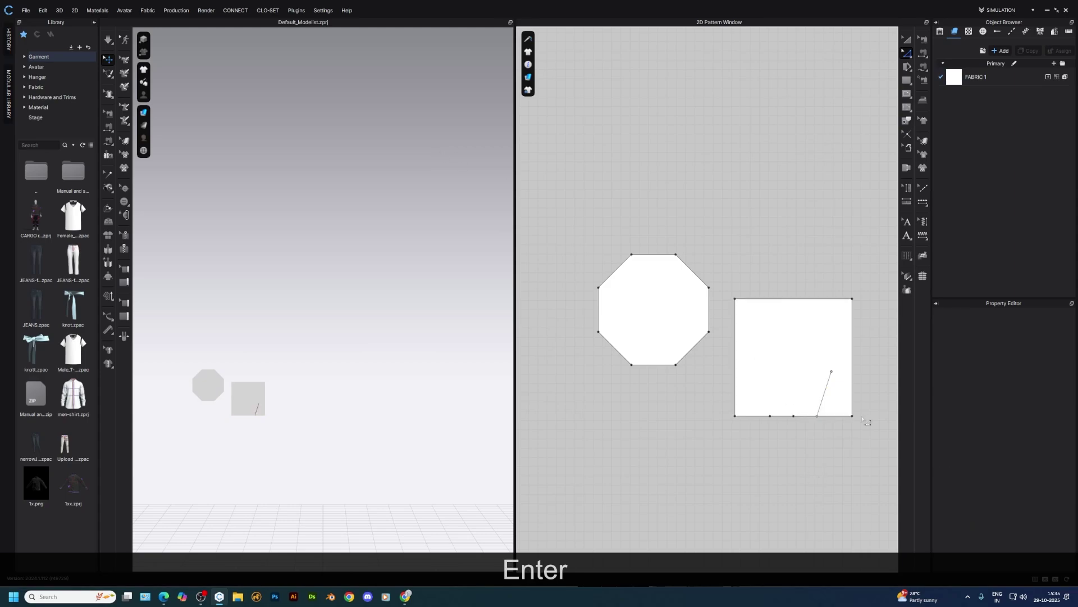
- Add a reversed 2 in internal line at 108° from the upper end of the slanted line
right_click(833, 373)
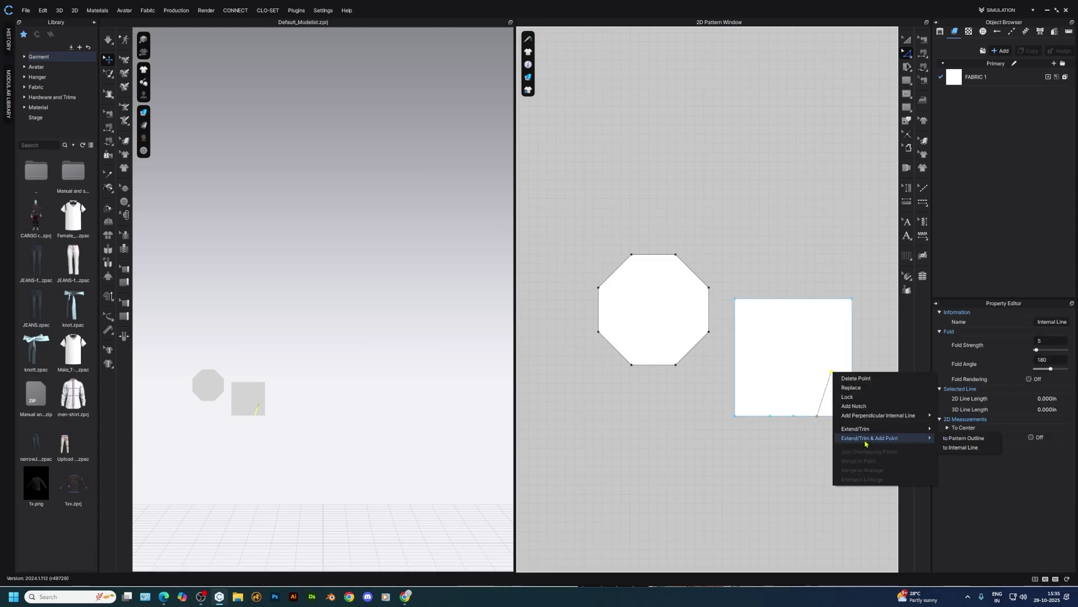
mouse_move(898, 416)
left_click(948, 435)
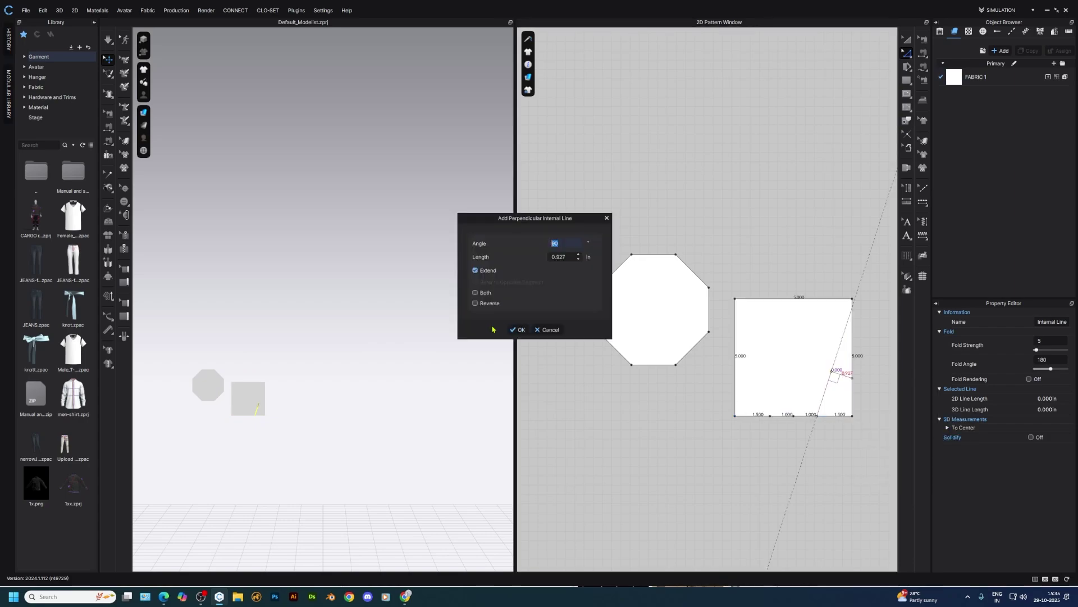
type("108")
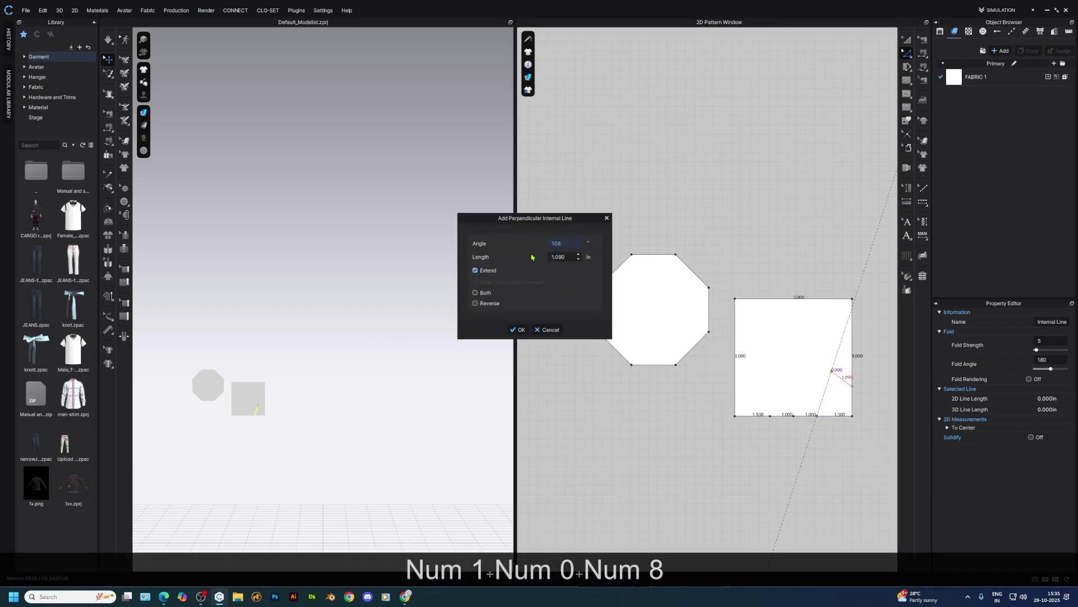
left_click(476, 304)
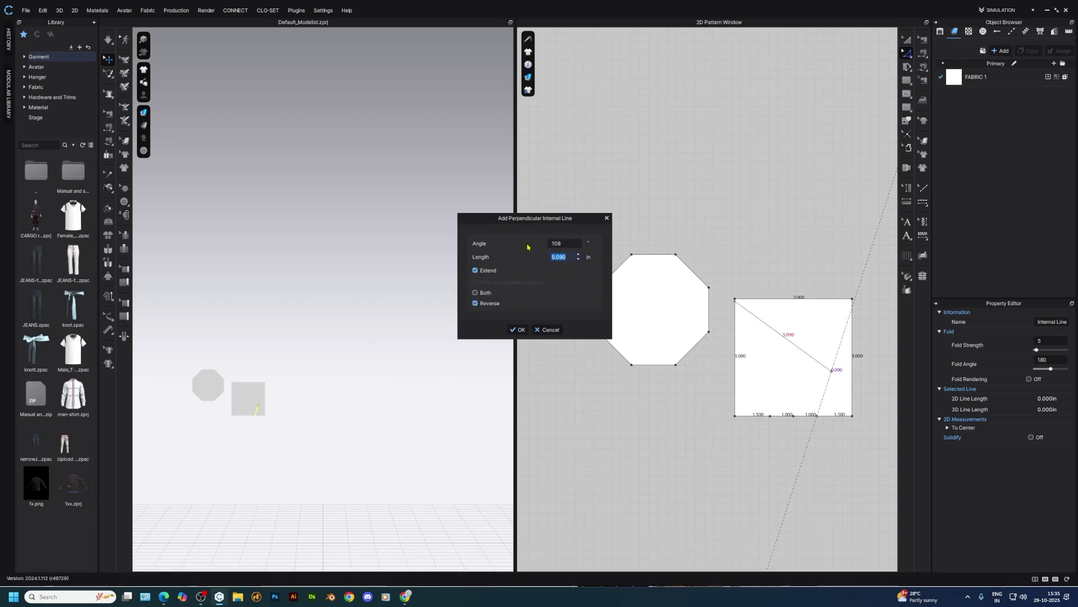
type("2")
key("Return")
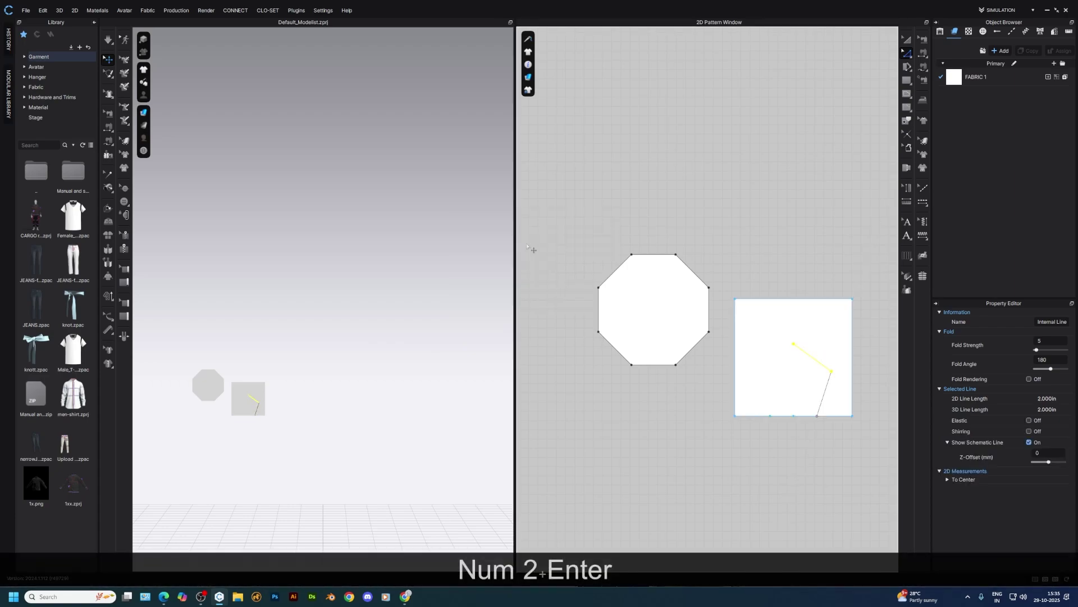
left_click(768, 467)
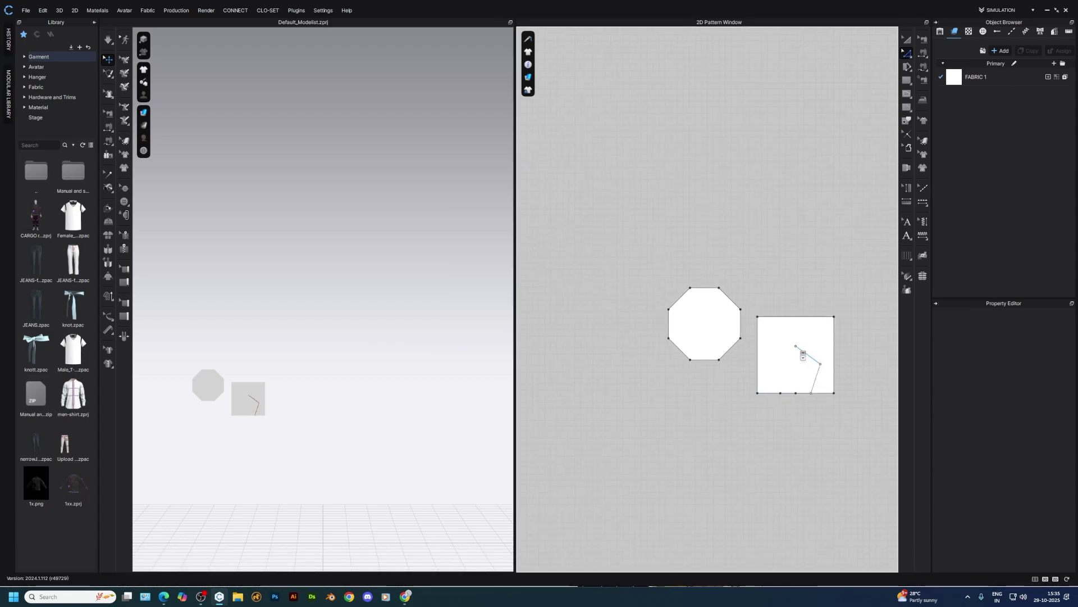
- Draw a vertical internal line from the bottom midpoint through the slanted line's end to the top edge, and cut the square along it
scroll(802, 360, "up", 3)
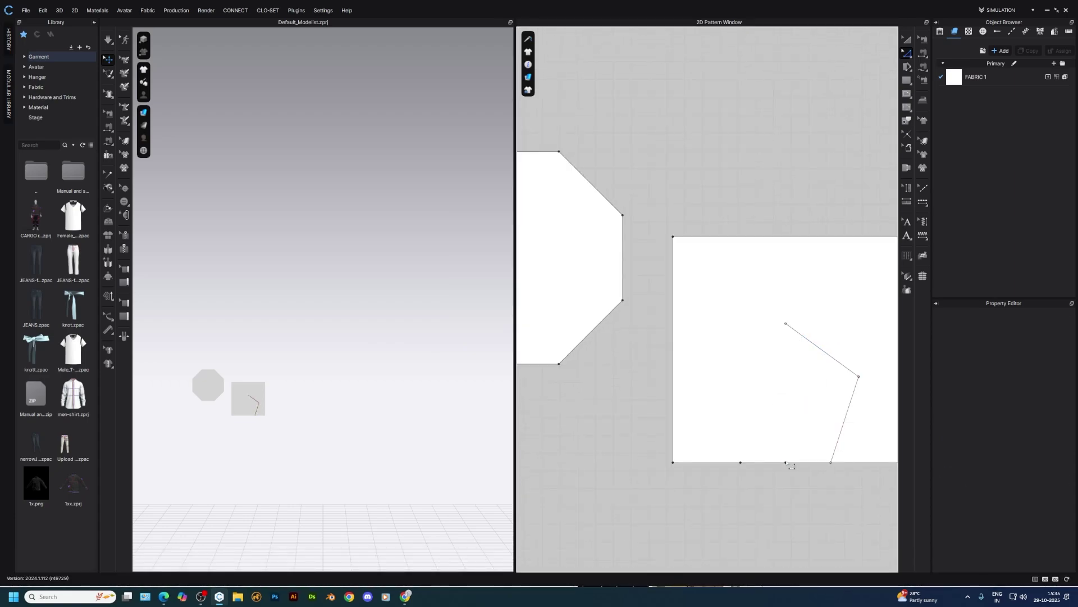
key("g")
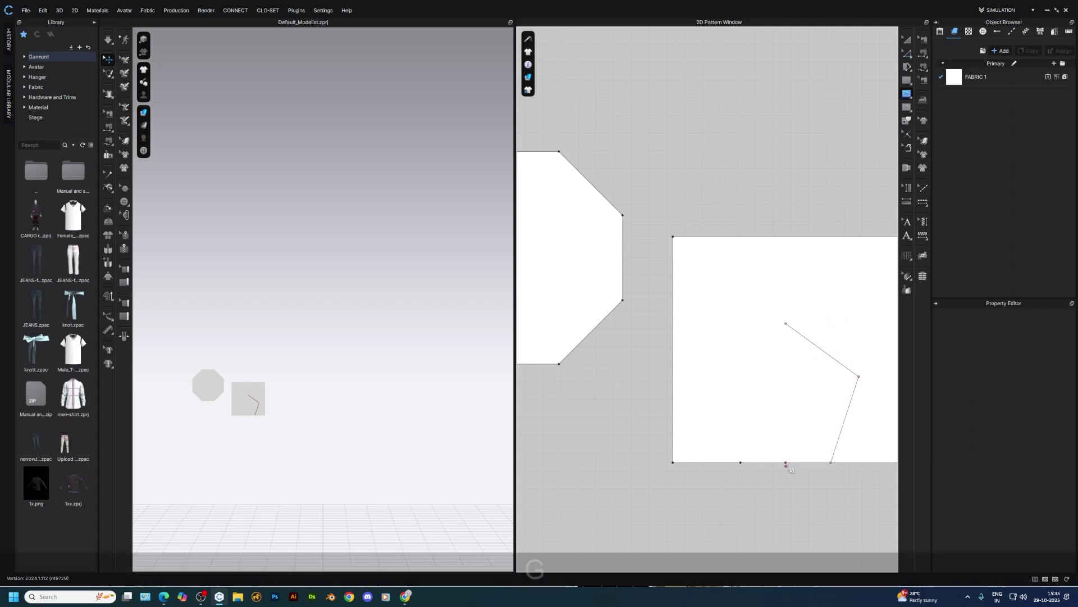
left_click(786, 324)
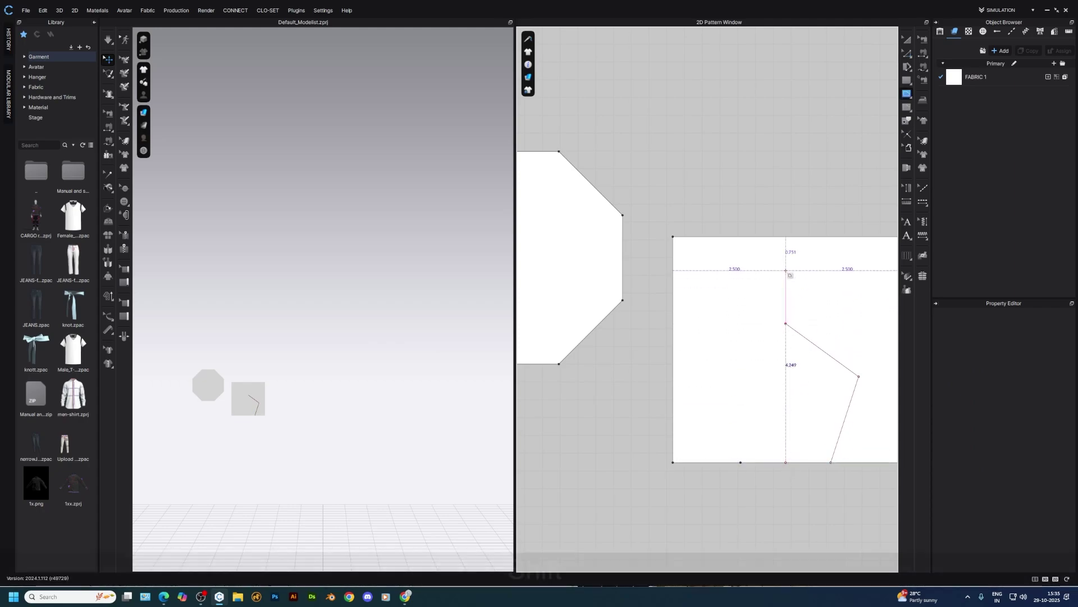
left_click(785, 236, "shift")
key("shift+z")
left_click(816, 162)
right_click(786, 368)
left_click(815, 218)
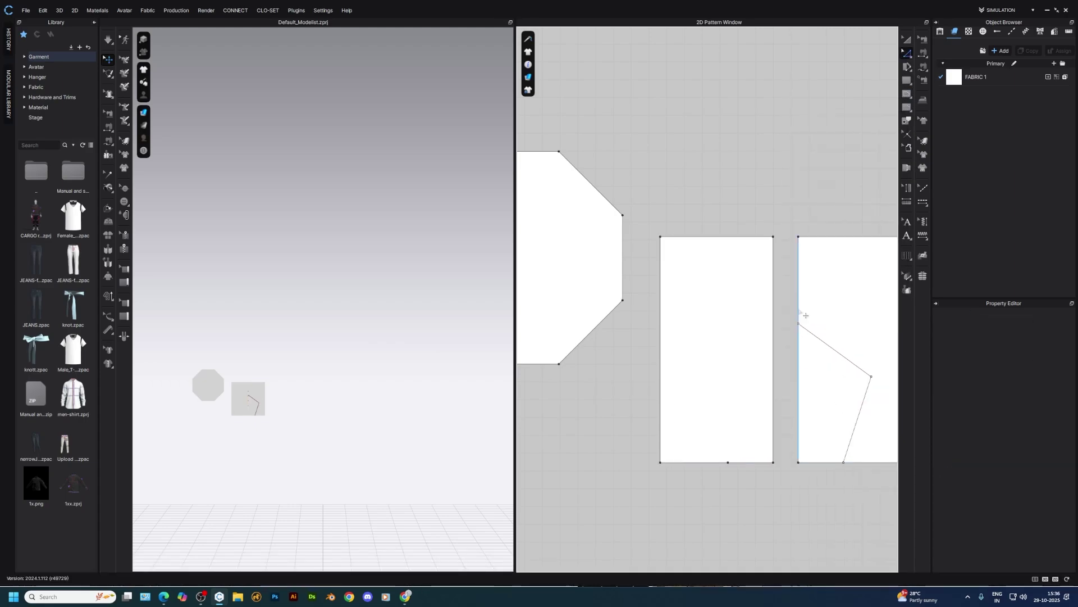
- Delete the left half of the cut square
key("a")
left_click(742, 347)
key("Delete")
scroll(791, 370, "down", 2)
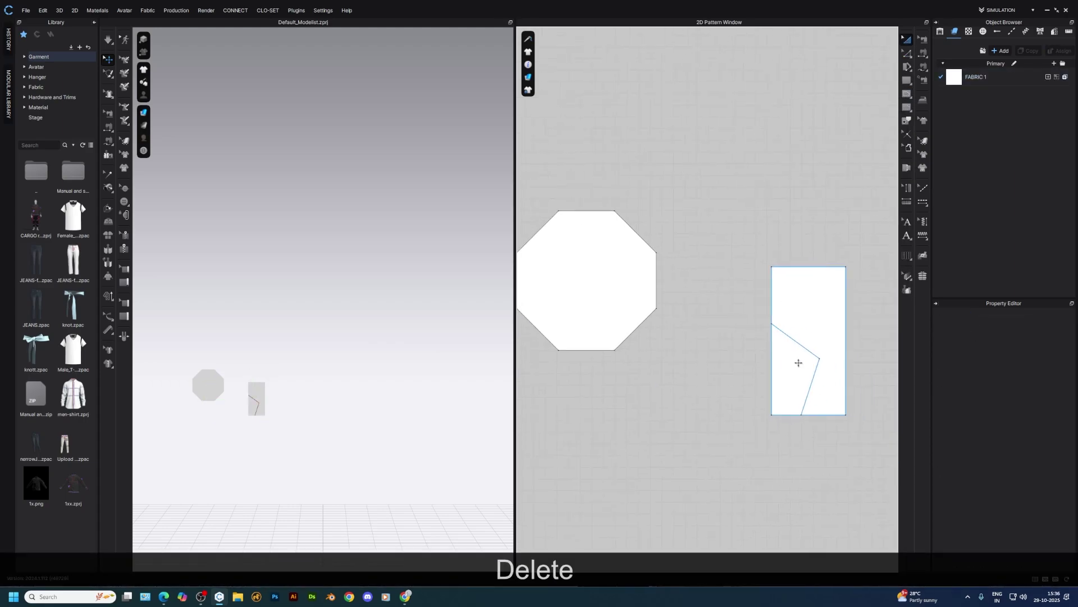
- Cut the remaining half along its two angled internal lines and delete the outer piece
right_click(809, 351)
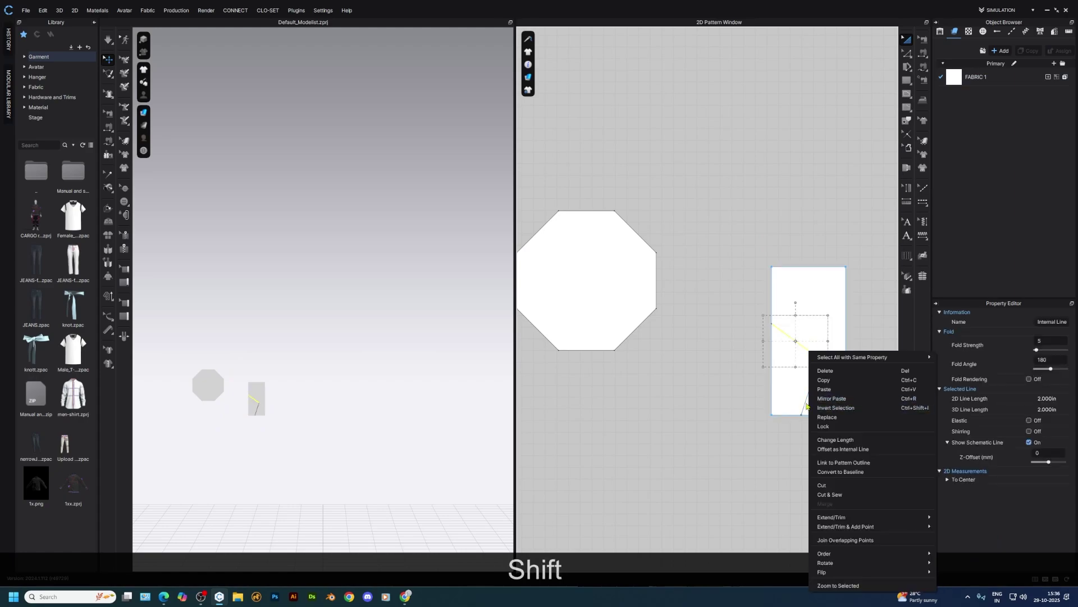
left_click(808, 406, "shift")
right_click(806, 405)
left_click(821, 282)
left_click(775, 288)
key("Delete")
- Unfold the half pentagon along its vertical centre edge and delete the leftover midpoint on its base
key("z")
right_click(768, 370)
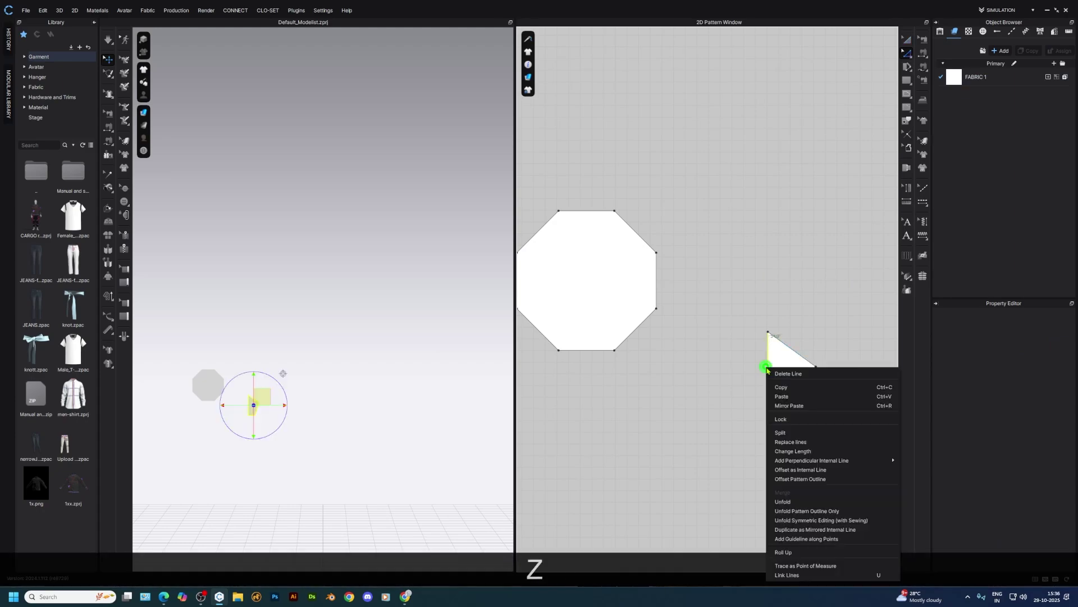
left_click(783, 501)
left_click_drag(776, 415, 762, 439)
key("Delete")
key("End")
- Move the pentagon directly above the octagon and check the lengths of their facing edges
key("a")
left_click_drag(766, 378, 584, 164)
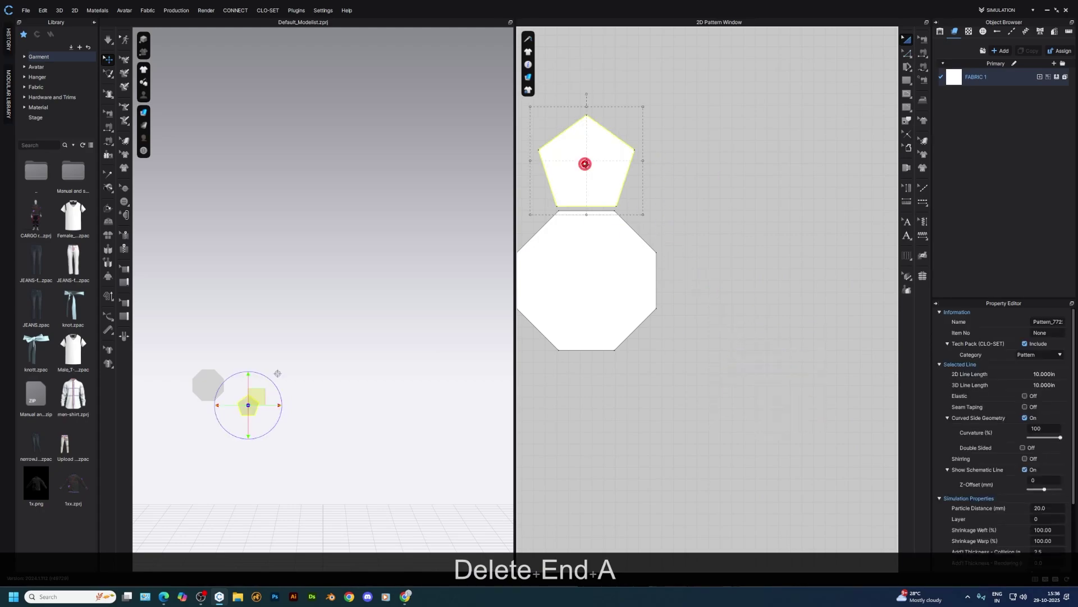
left_click(736, 181)
scroll(661, 286, "up", 3)
scroll(678, 270, "up", 3)
key("z")
left_click(683, 265)
left_click(695, 271)
- Compare the pentagon's base with the octagon's top edge by overlaying them, then move the pentagon clear and check the octagon's edge
key("a")
left_click_drag(599, 254, 605, 270)
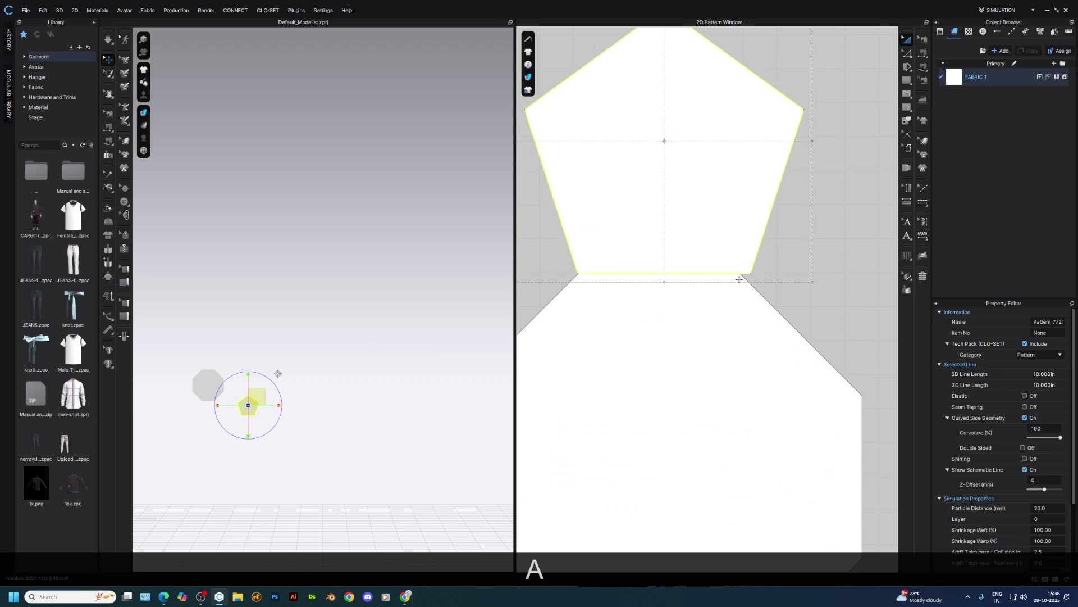
key("z")
key("a")
left_click_drag(713, 271, 705, 242)
key("z")
left_click(721, 275)
- Align the pentagon's lower-left corner with the left end of the octagon's top edge
scroll(753, 302, "down", 2)
key("a")
scroll(662, 248, "down", 1)
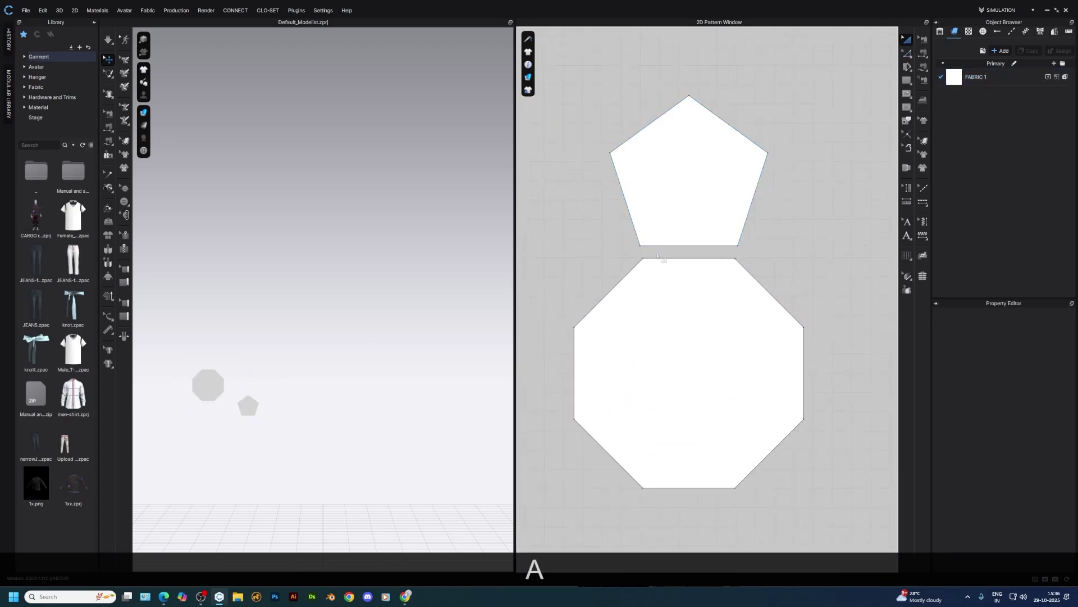
scroll(656, 259, "up", 5)
left_click(656, 259)
scroll(668, 276, "down", 3)
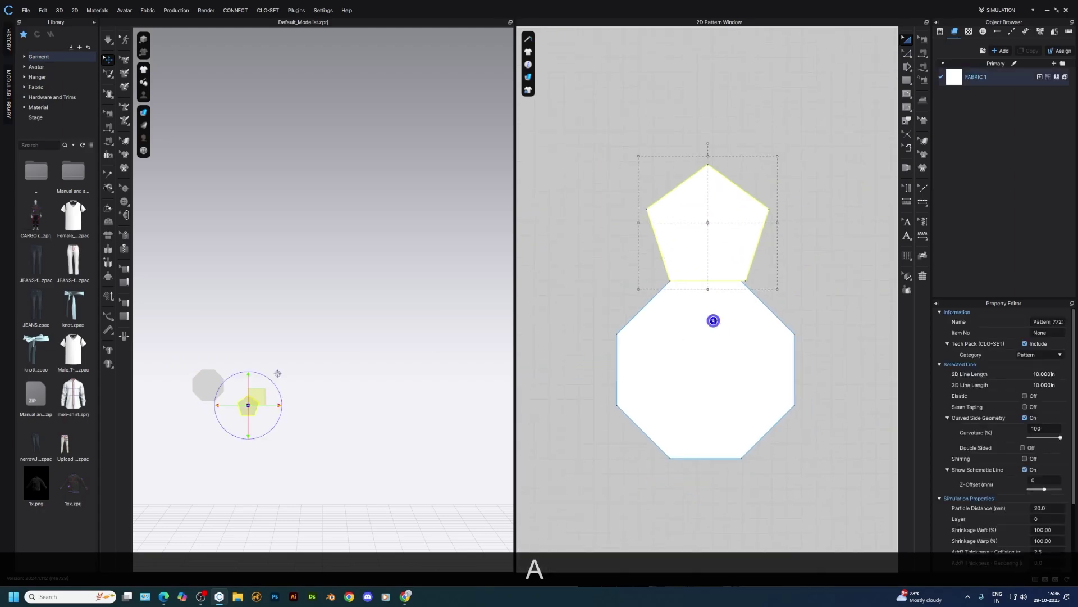
- Shift the octagon so the right end of its top edge meets the pentagon's lower-right corner
key("z")
left_click(802, 330)
key("a")
left_click(768, 351)
left_click_drag(820, 386, 828, 389)
left_click(815, 237)
scroll(738, 269, "up", 5)
middle_click_drag(780, 291, 732, 292)
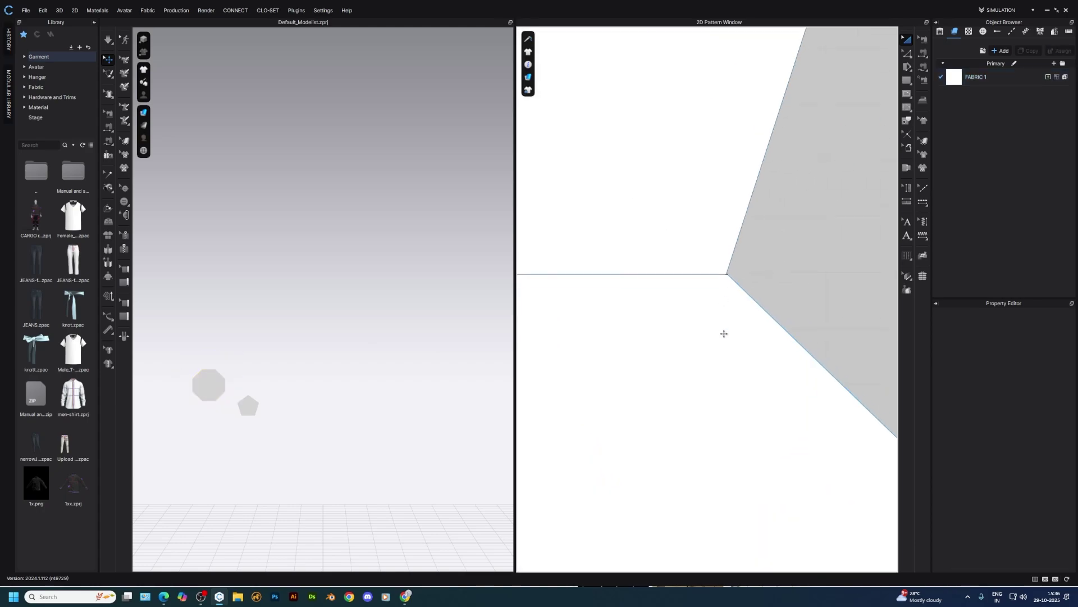
scroll(740, 349, "down", 7)
scroll(778, 369, "up", 3)
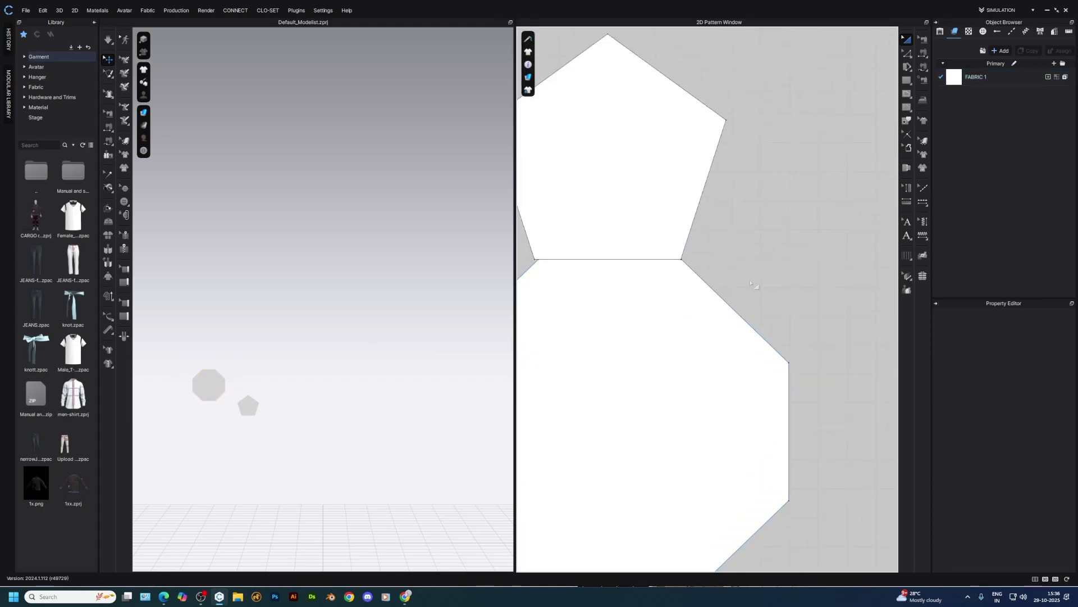
- Check the lengths of the octagon's upper-right diagonal edge and right vertical edge
key("z")
left_click(734, 309)
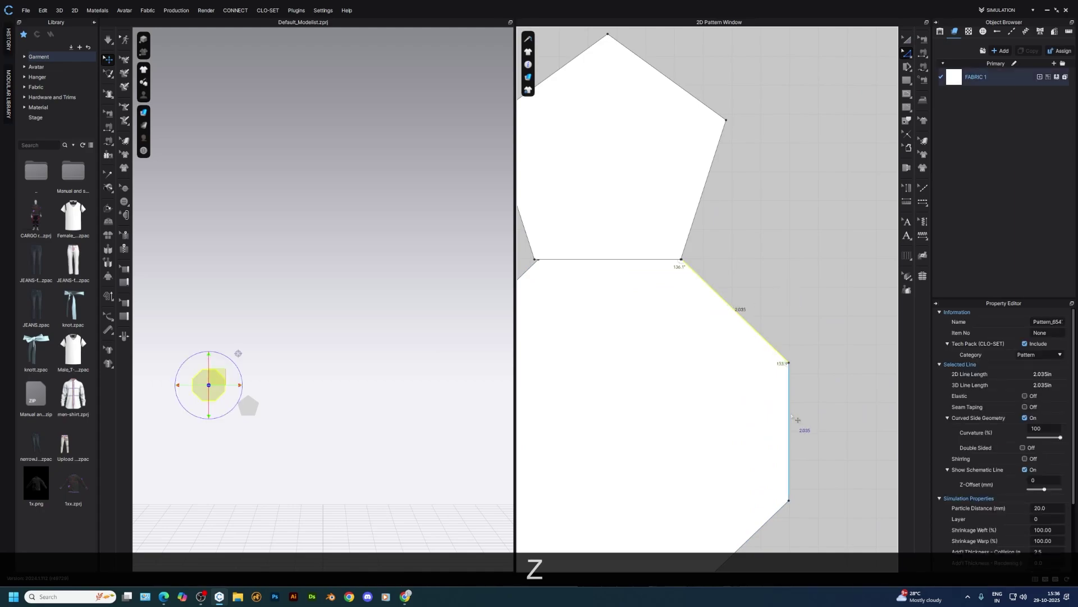
left_click(791, 420)
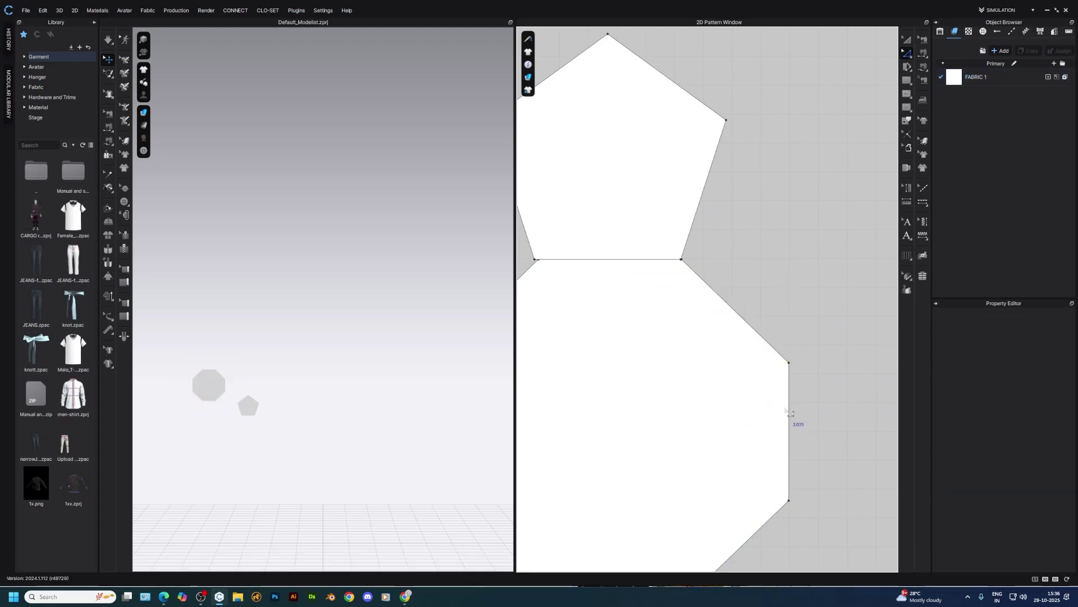
left_click(818, 371)
- Check the lengths of the octagon's lower diagonal edges and its bottom edge
scroll(815, 382, "down", 3)
middle_click_drag(812, 387, 818, 292)
scroll(817, 324, "up", 1)
left_click_drag(837, 323, 501, 467)
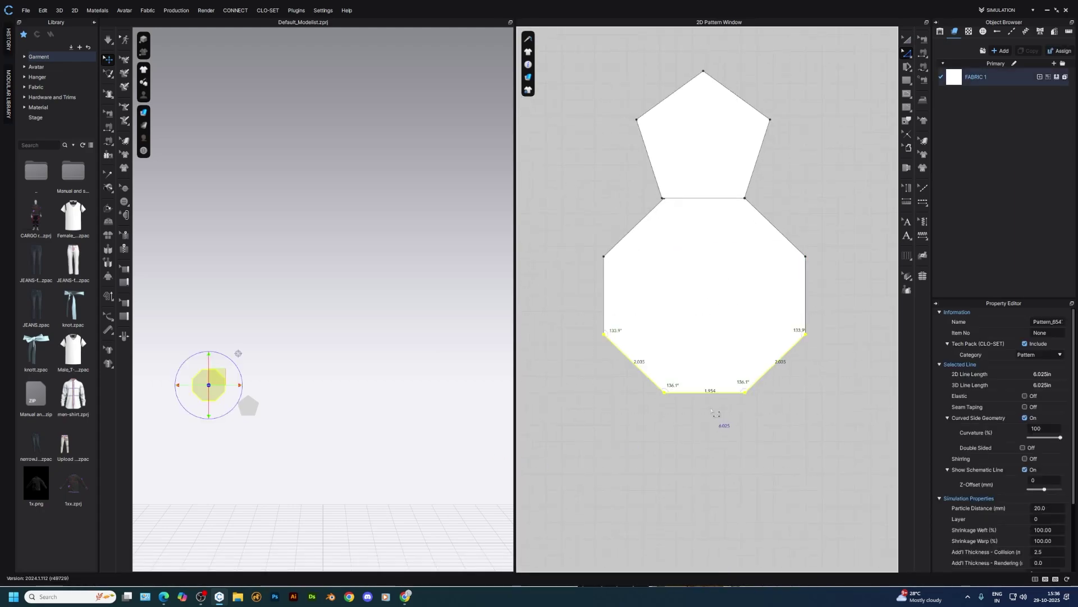
scroll(716, 413, "up", 3)
left_click_drag(719, 387, 726, 396, "shift")
left_click(794, 409)
scroll(773, 406, "down", 4)
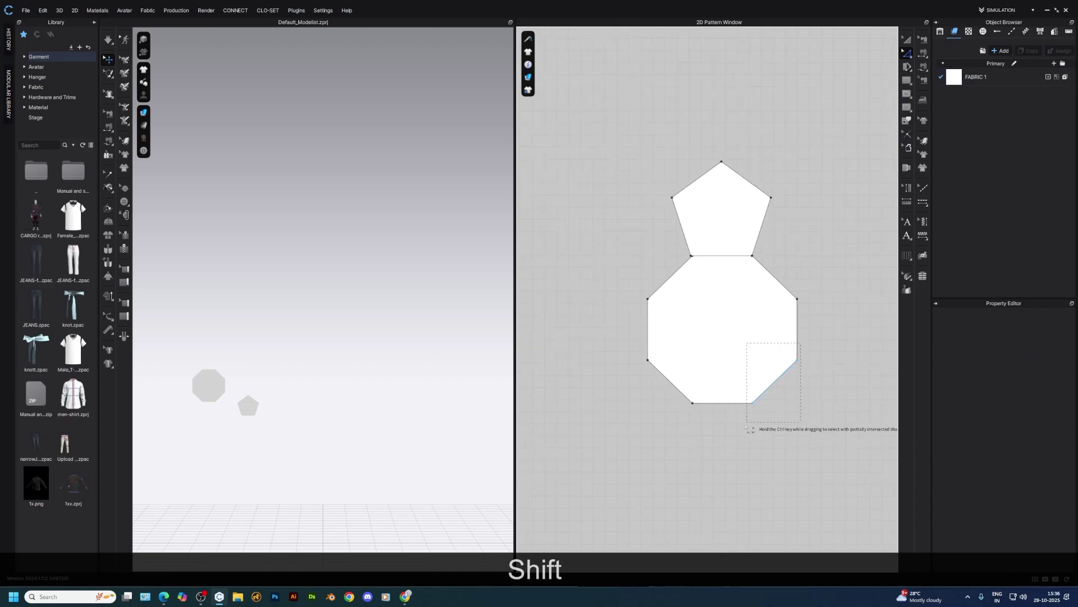
left_click(778, 370)
left_click_drag(689, 394, 766, 448)
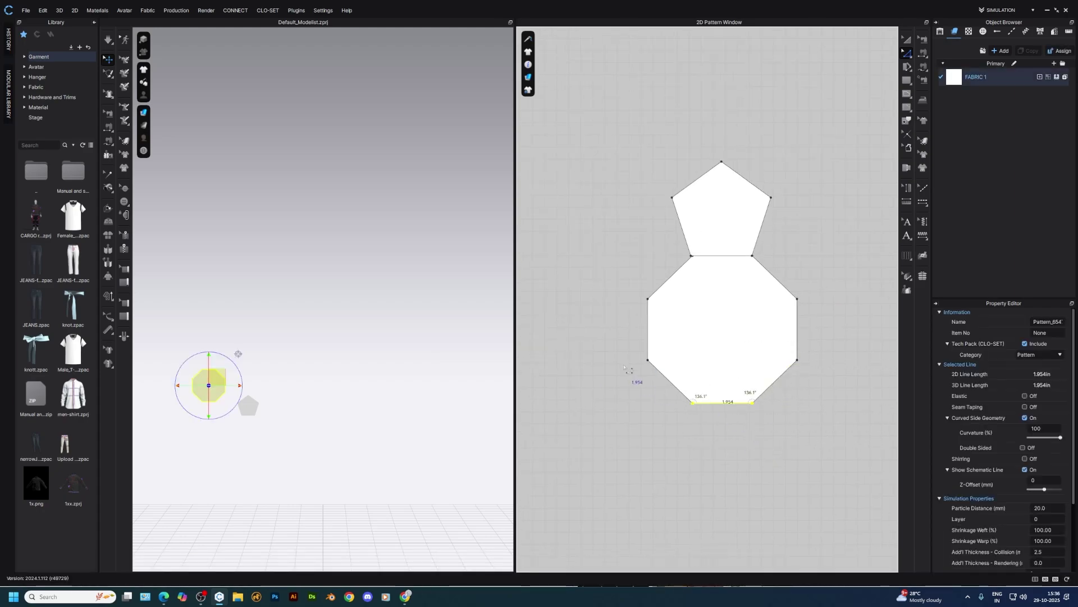
scroll(721, 266, "up", 5)
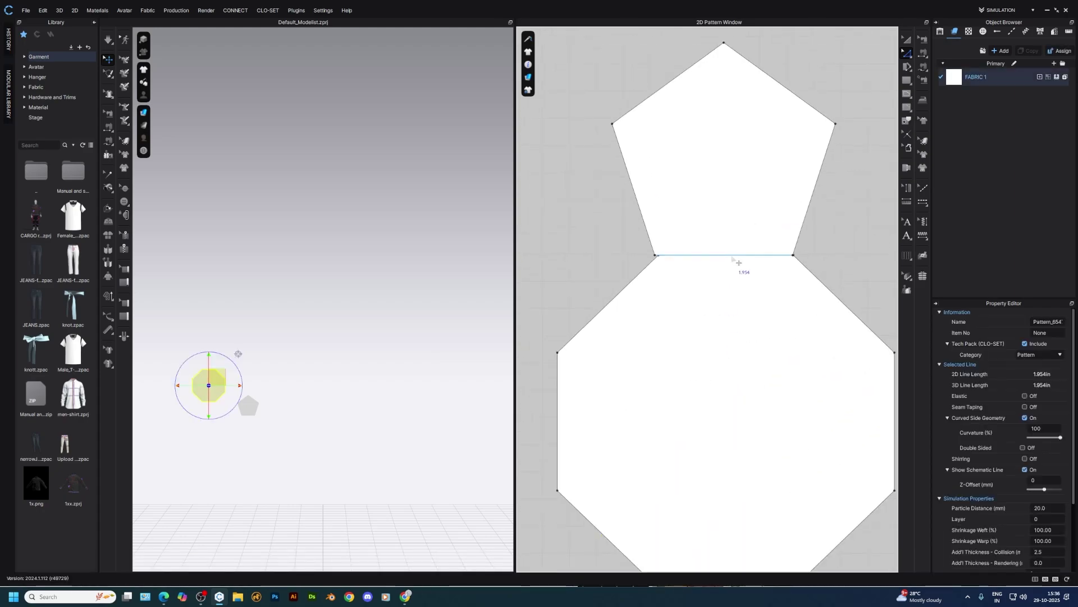
- Move the octagon so the left end of its top edge meets the pentagon's lower-left corner
key("a")
left_click(639, 281)
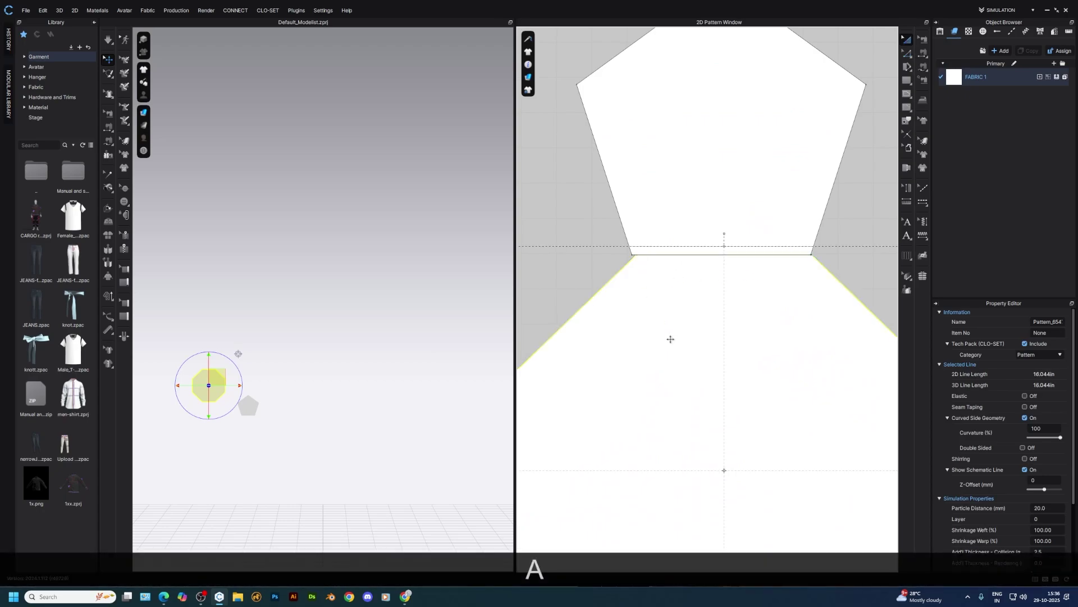
scroll(734, 296, "down", 3)
scroll(679, 241, "up", 5)
left_click_drag(685, 265, 688, 306)
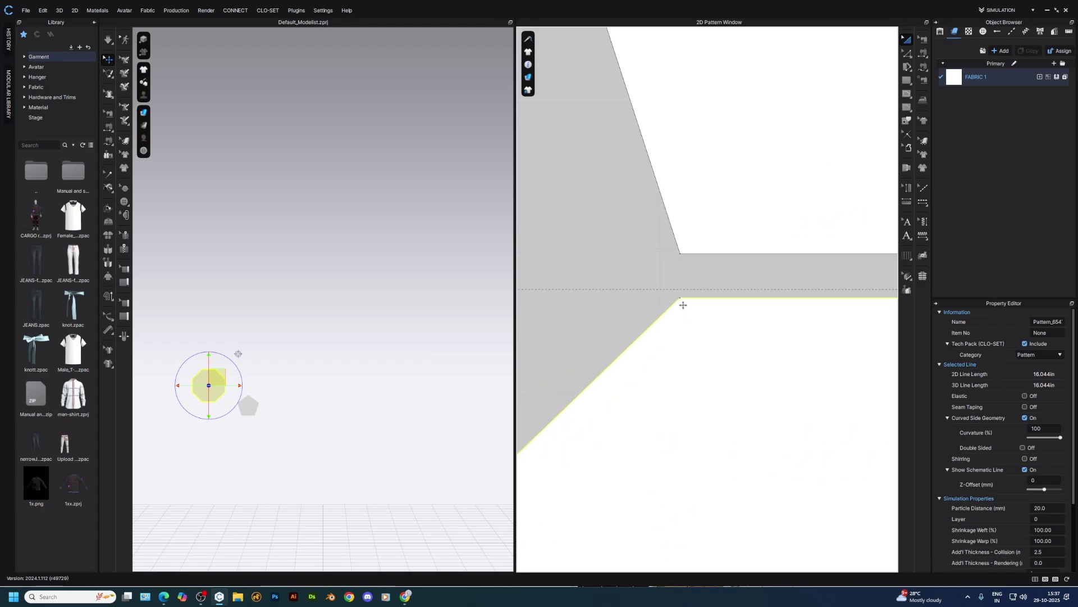
key("z")
scroll(711, 303, "down", 6)
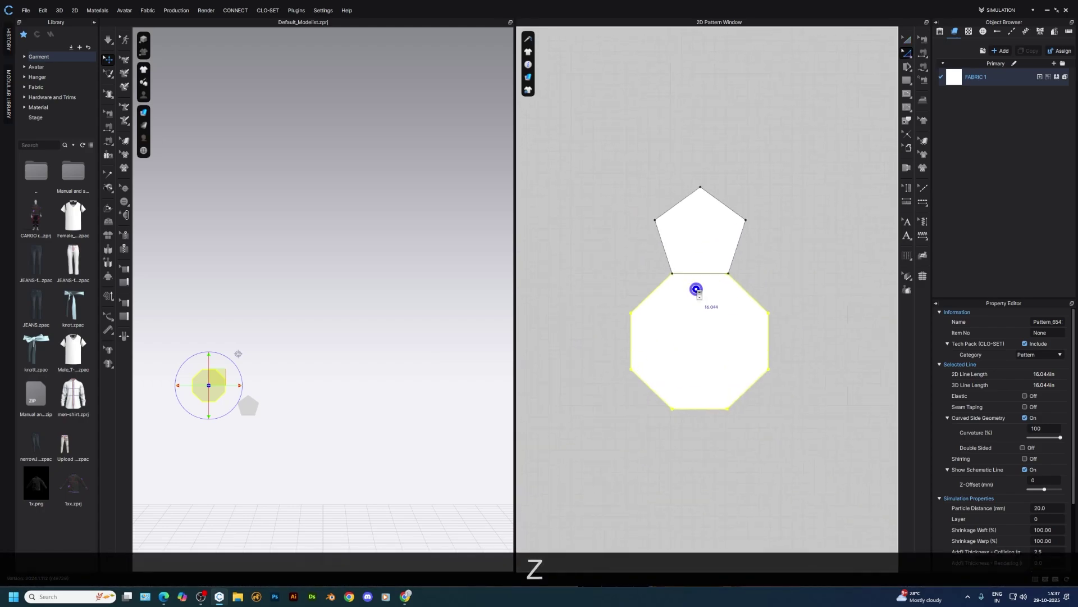
- Set the 2D garment rendering style to Transparent Surface so overlapping outlines can be compared at the corner
scroll(703, 293, "up", 2)
key("a")
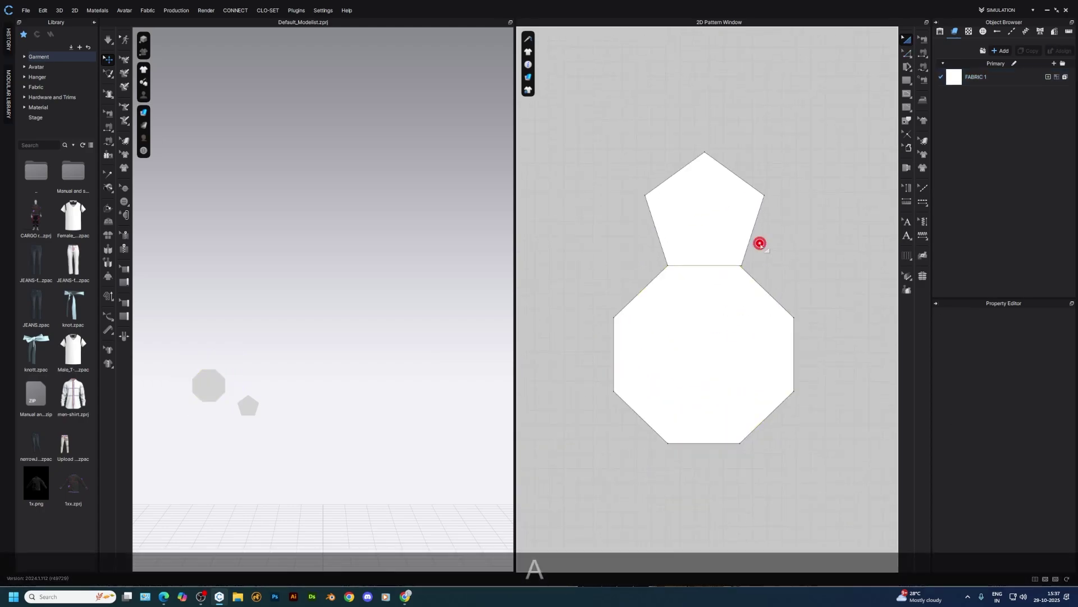
scroll(747, 241, "up", 8)
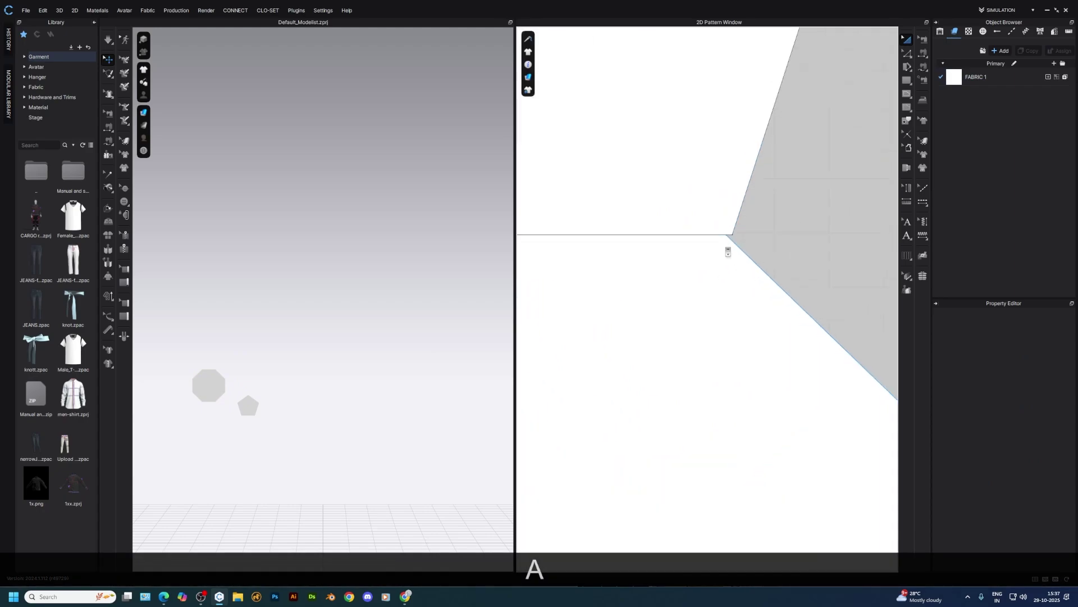
key("z")
mouse_move(538, 91)
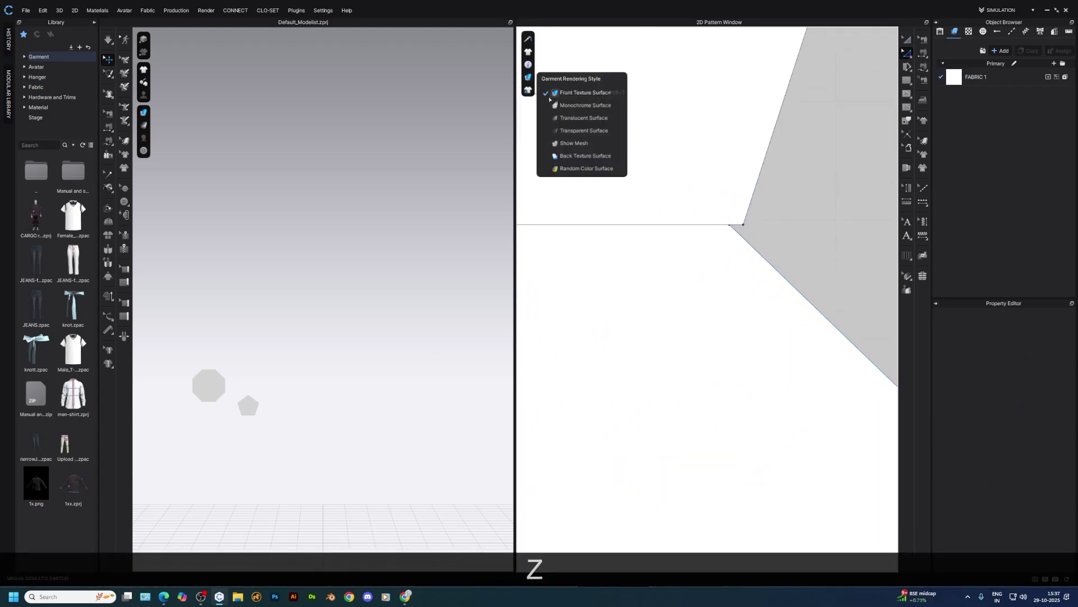
left_click(563, 130)
- Move the octagon's right-side points outward so the right end of its top edge meets the pentagon's lower-right corner
left_click(730, 225)
scroll(734, 264, "down", 6)
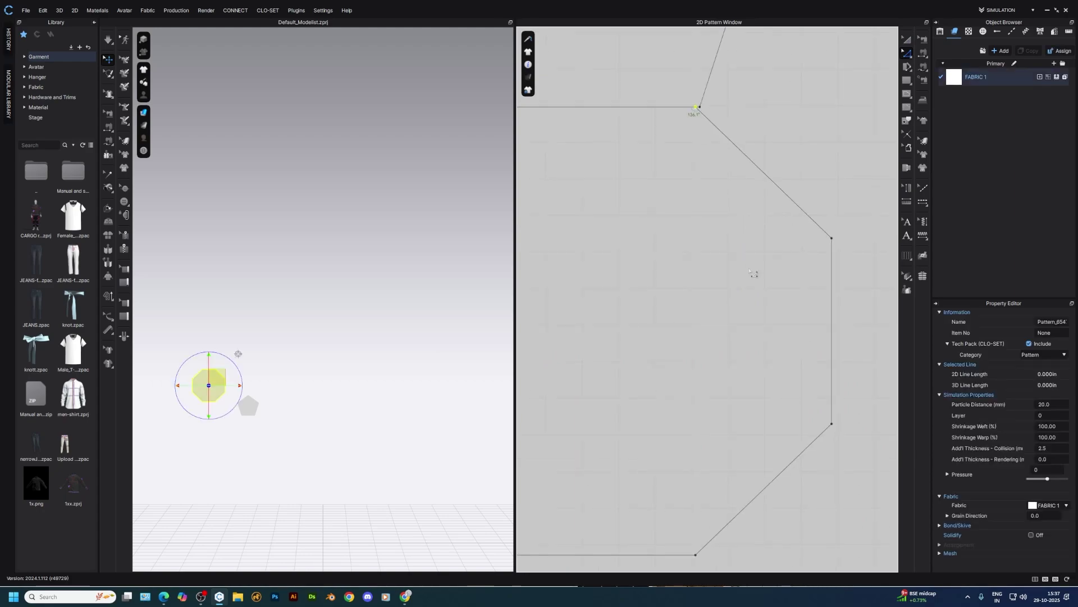
left_click_drag(802, 254, 668, 514, "shift")
scroll(742, 287, "up", 5)
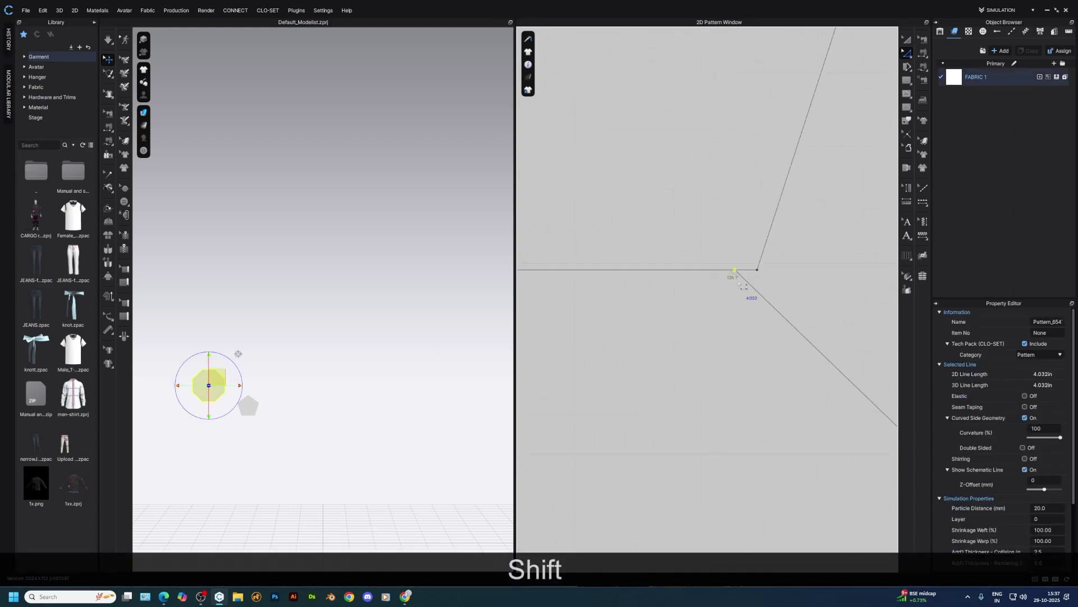
middle_click_drag(753, 309, 698, 302, "shift")
left_click_drag(699, 285, 762, 224, "shift")
scroll(784, 305, "down", 10)
- Separate the octagon from the pentagon and check the lengths of the octagon's edges
key("a")
left_click(799, 275)
key("z")
left_click_drag(769, 292, 770, 452)
left_click_drag(831, 327, 794, 412)
left_click_drag(721, 289, 793, 324)
left_click_drag(681, 331, 746, 444)
- Check the lengths of the pentagon's edges
key("a")
scroll(742, 278, "down", 2)
key("z")
left_click_drag(747, 245, 718, 308)
left_click_drag(750, 254, 736, 280)
left_click_drag(679, 217, 705, 268)
- Rearrange the two pieces so the pentagon sits centred above the octagon
key("a")
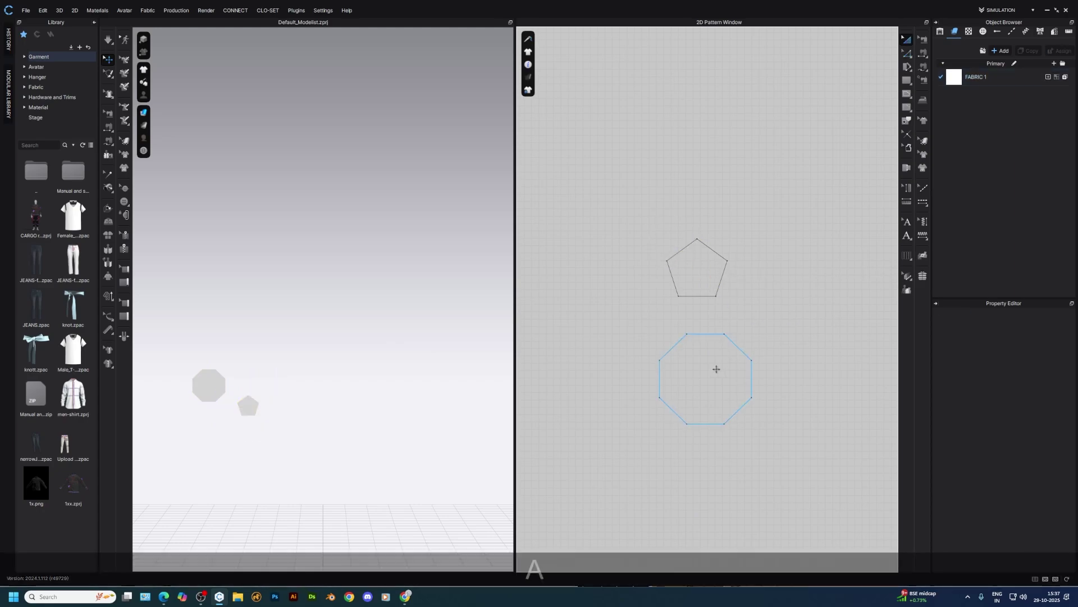
left_click(680, 361)
scroll(701, 393, "up", 2)
left_click(755, 392)
left_click(693, 378)
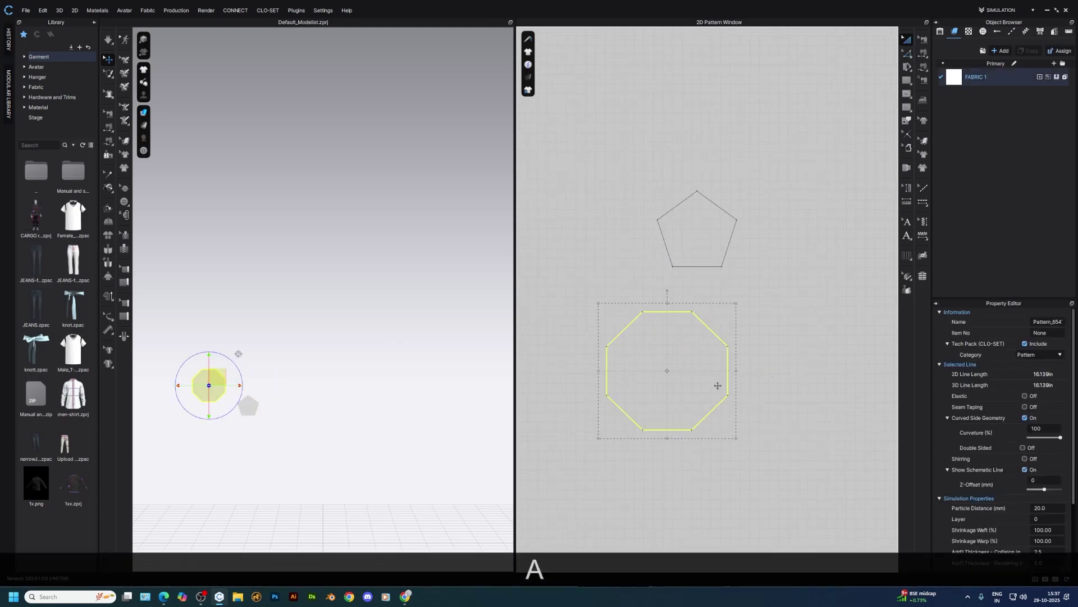
scroll(618, 365, "down", 2)
left_click(606, 309)
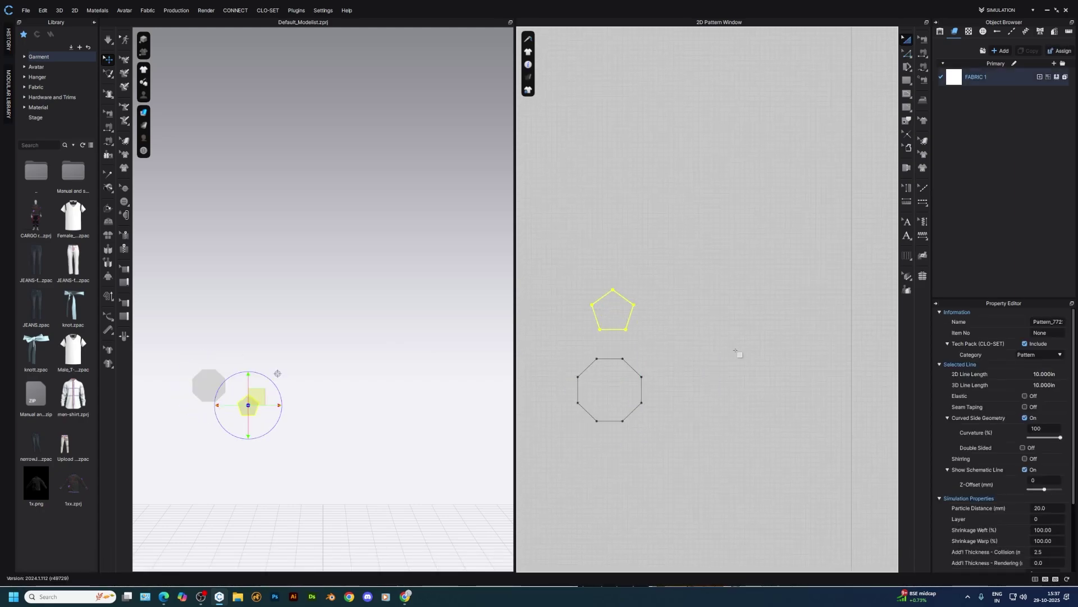
- Create a 19.685 in by 19.685 in square pattern and move it to the right of the pentagon and octagon
key("s")
left_click(610, 220)
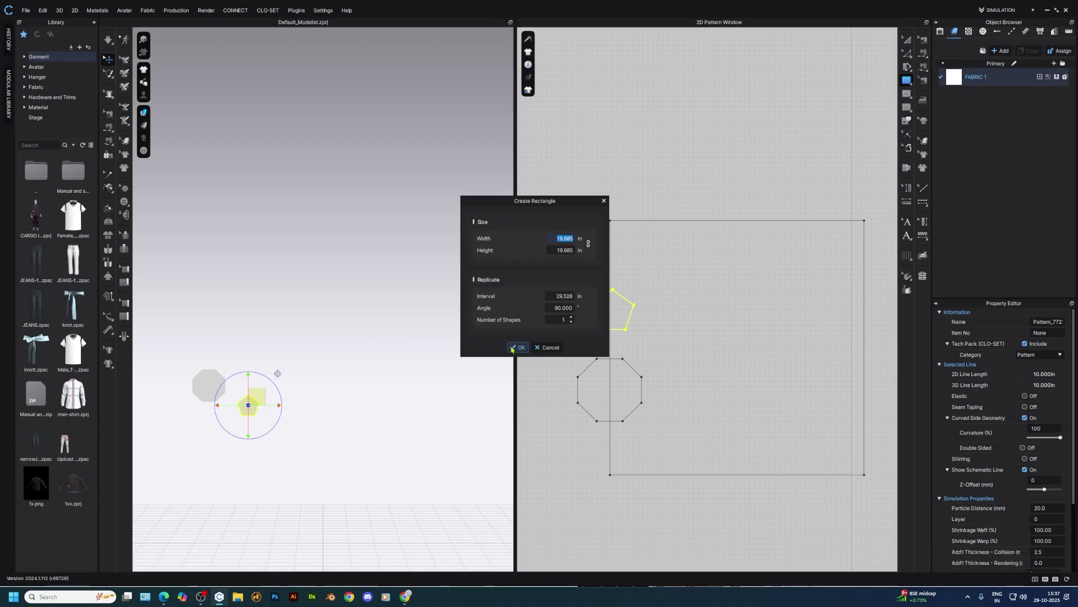
key("Return")
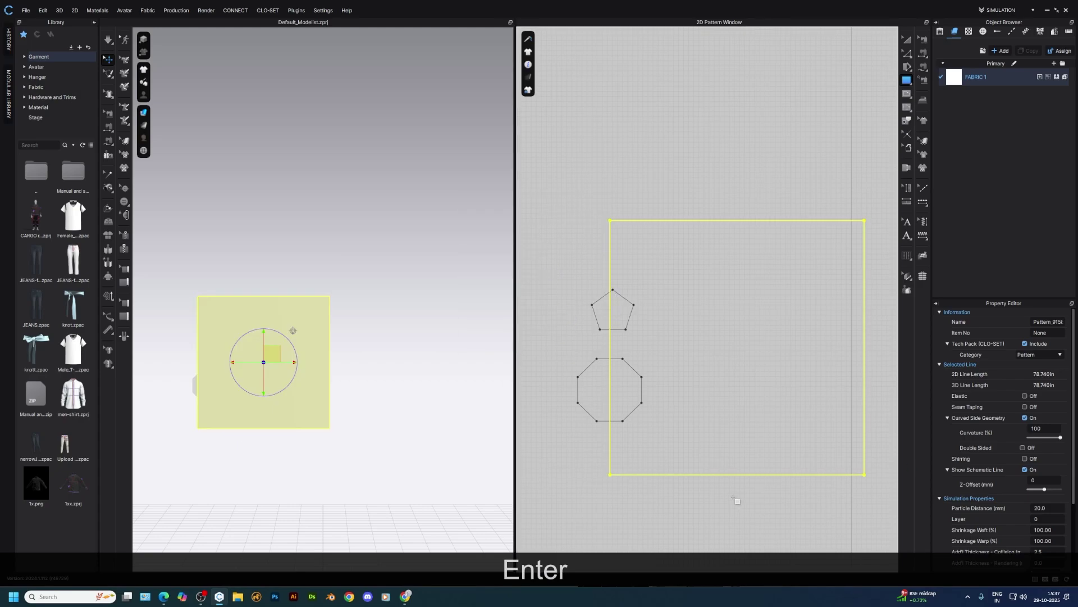
key("a")
key("z")
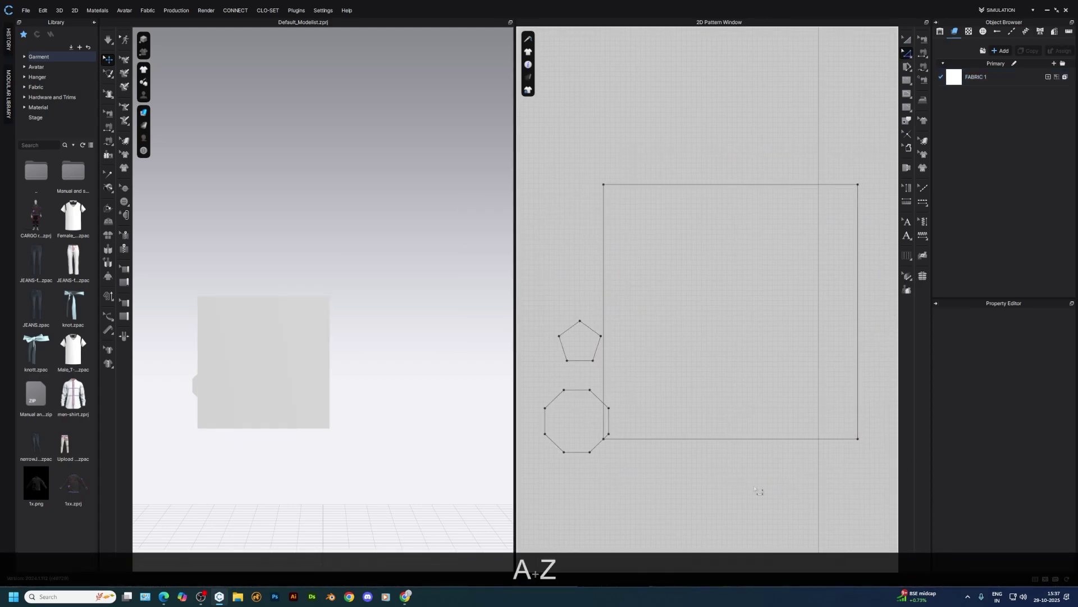
- Split the square's bottom edge at a point 8.237 in from its right end
key("x")
right_click(752, 438)
left_click(775, 326)
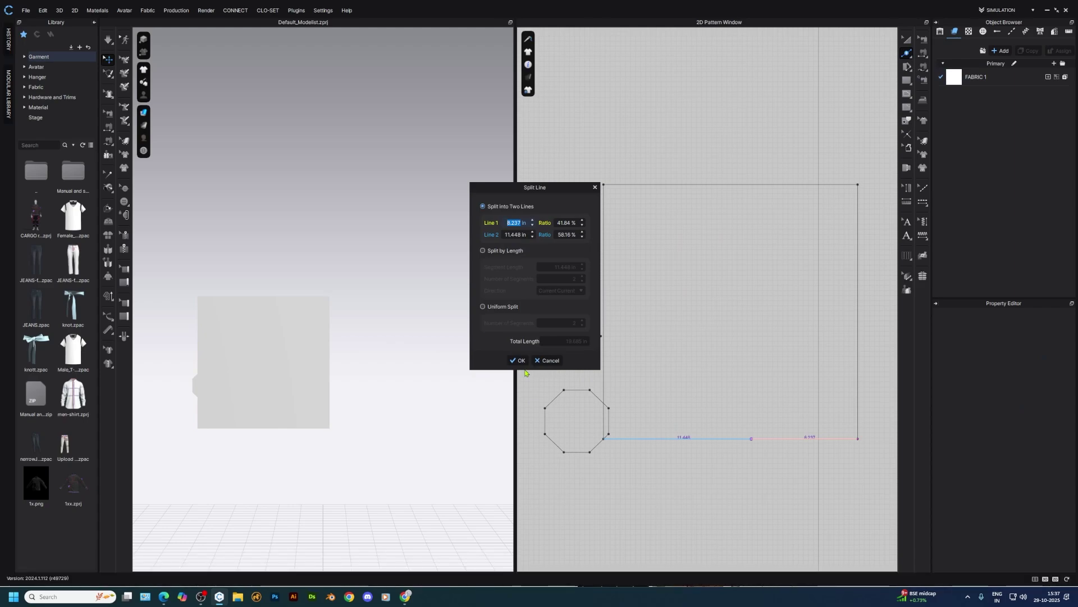
left_click(517, 360)
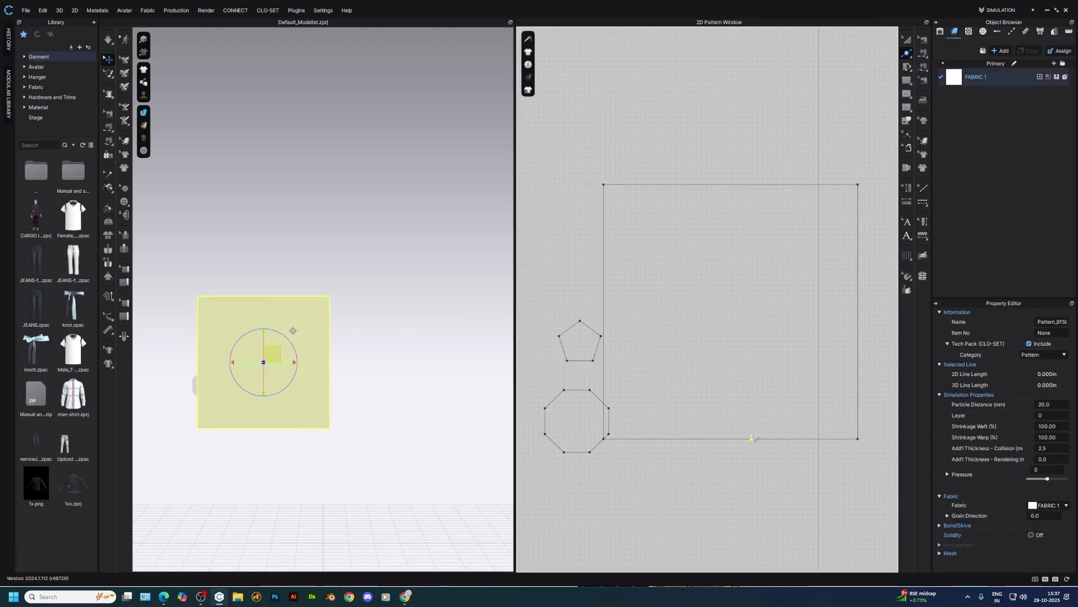
- Split the remaining left part of the bottom edge to mark off a 2 in segment beside the first point
left_click(742, 441)
type("2")
key("Return")
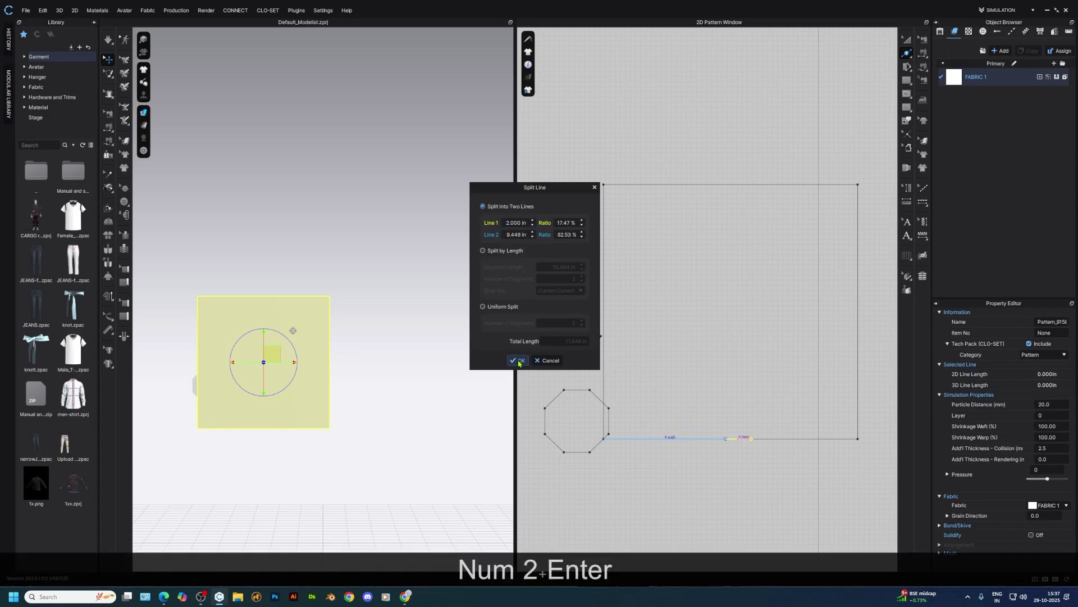
left_click(518, 361)
- Add a 2 in internal line at 120° from the right end of the 2 in bottom segment
key("z")
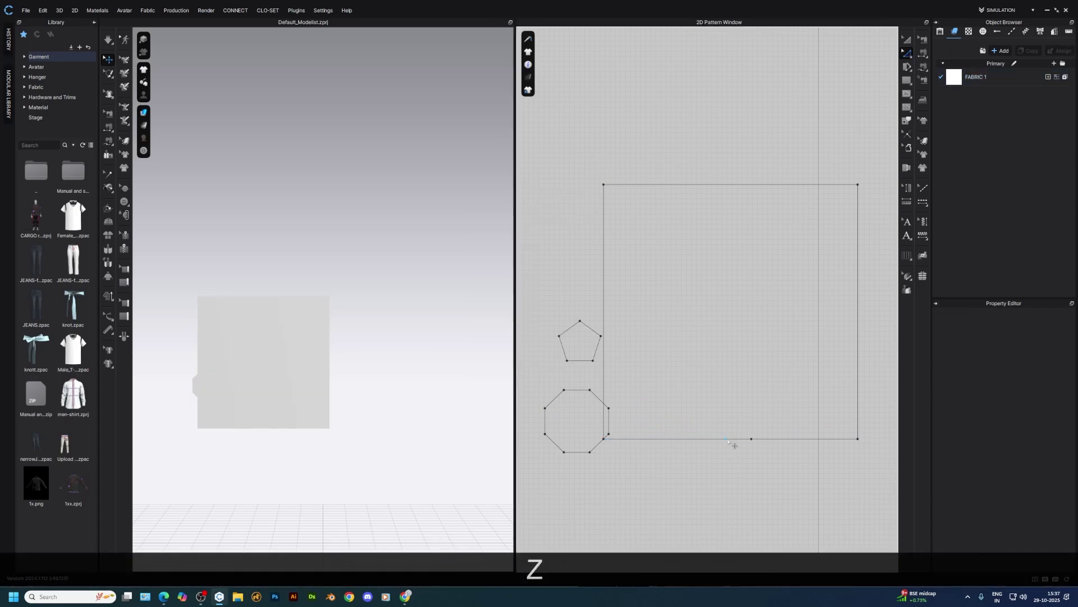
right_click(726, 439)
left_click(717, 466)
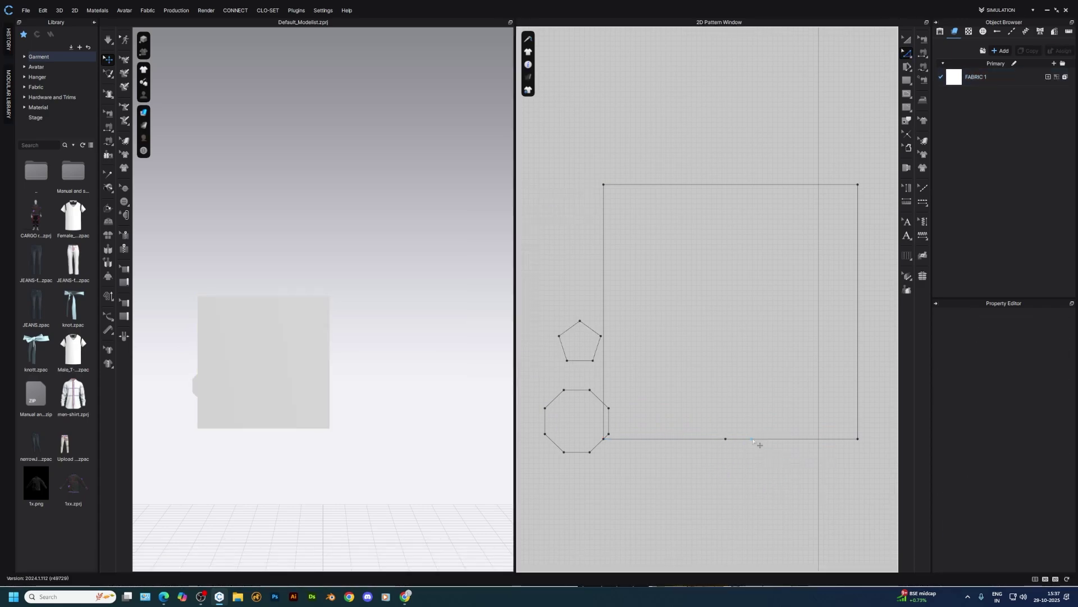
right_click(752, 440)
mouse_move(815, 507)
left_click(873, 519)
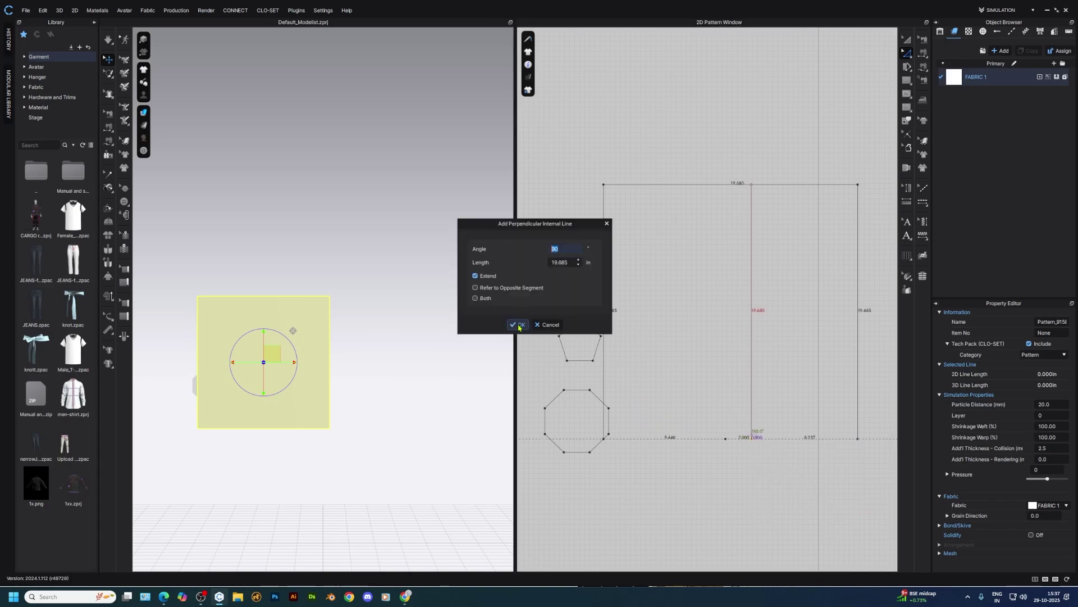
type("120")
key("Tab")
type("2")
key("Return")
left_click(774, 458)
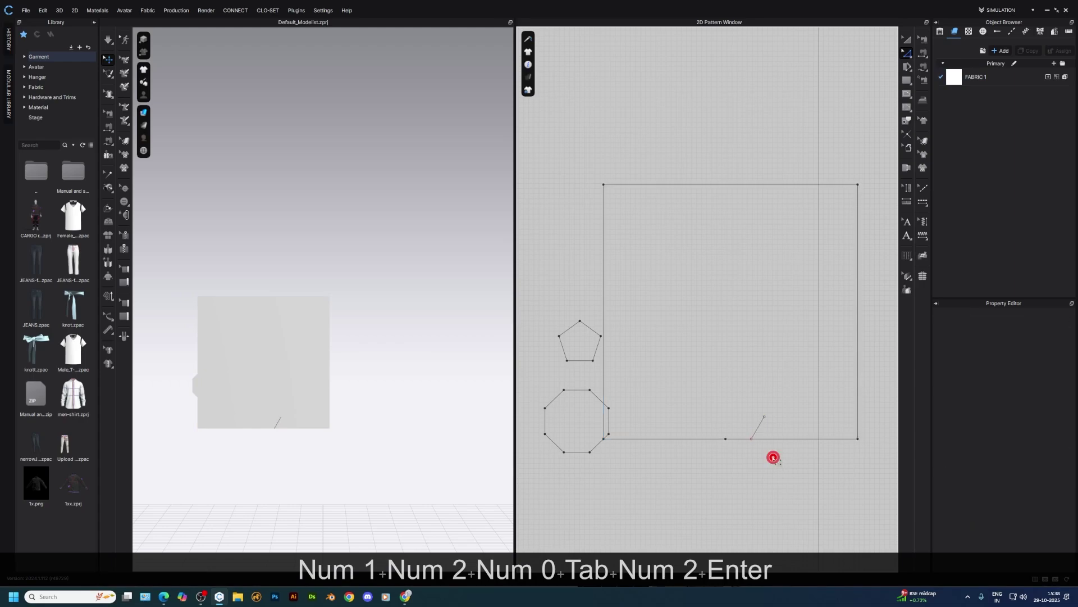
- Add a reversed 2 in internal line at 120° from the upper end of the first slanted line
right_click(763, 416)
mouse_move(814, 460)
left_click(881, 477)
left_click(475, 303)
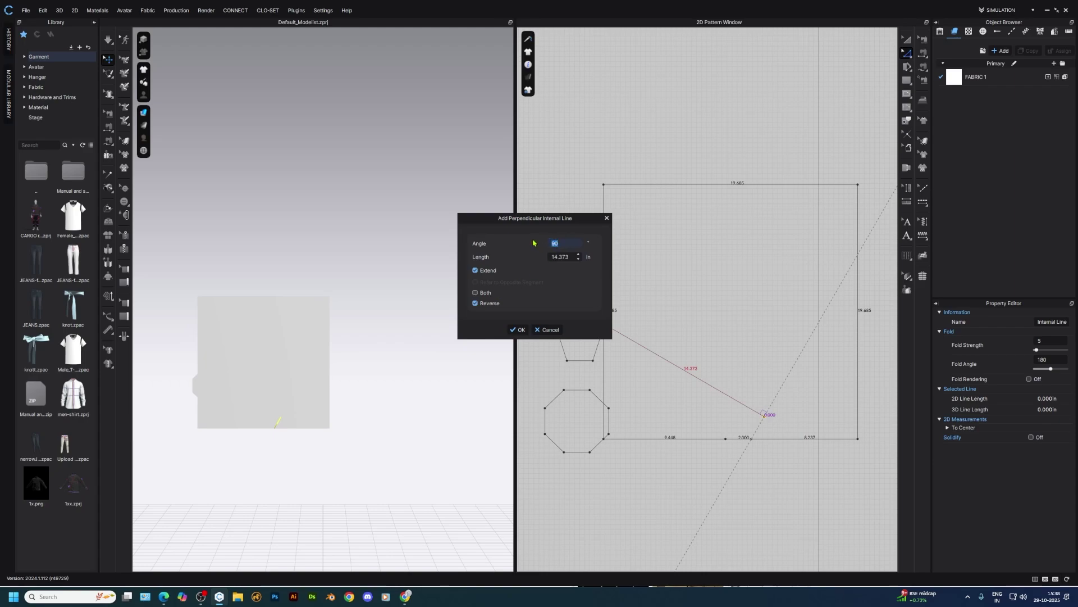
type("120")
key("Tab")
key("Tab")
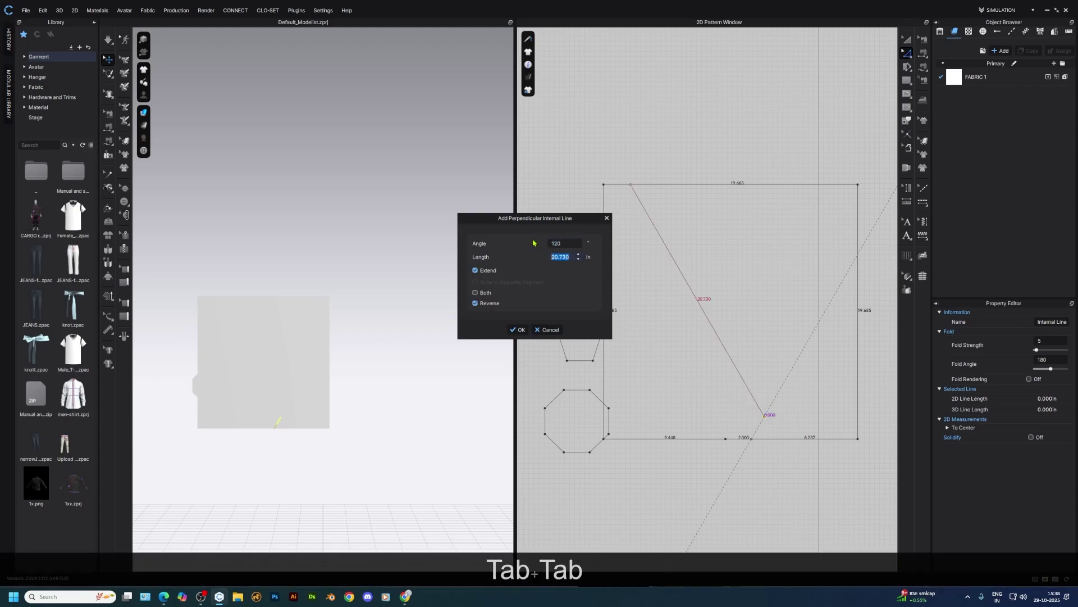
type("2")
key("Return")
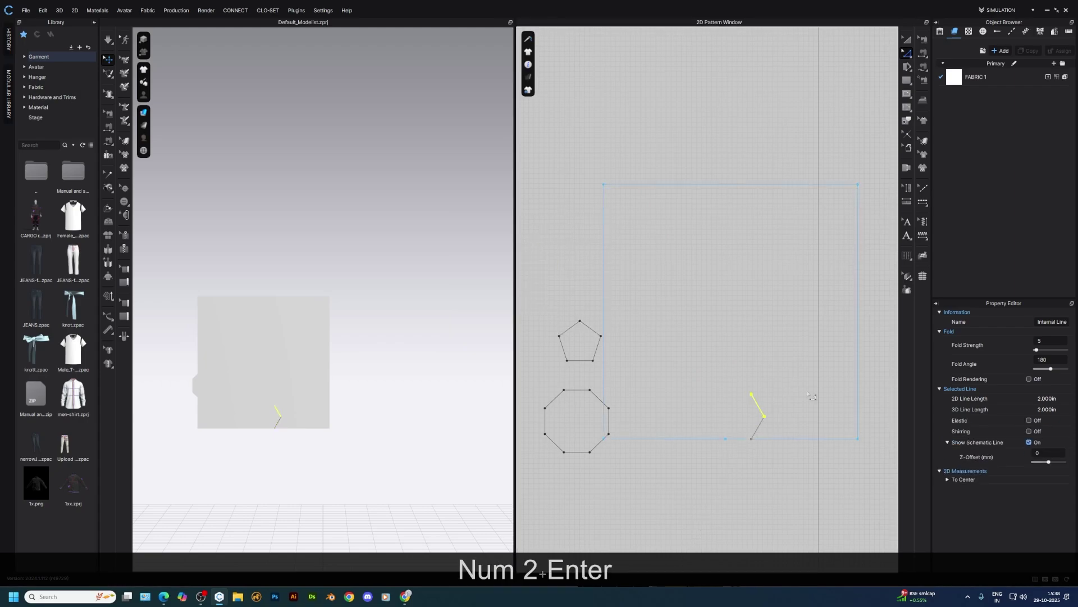
- Add a reversed internal line at 120° from the upper end of the second slanted line, extended to the square's left edge
right_click(753, 395)
mouse_move(820, 466)
mouse_move(836, 443)
left_click(882, 460)
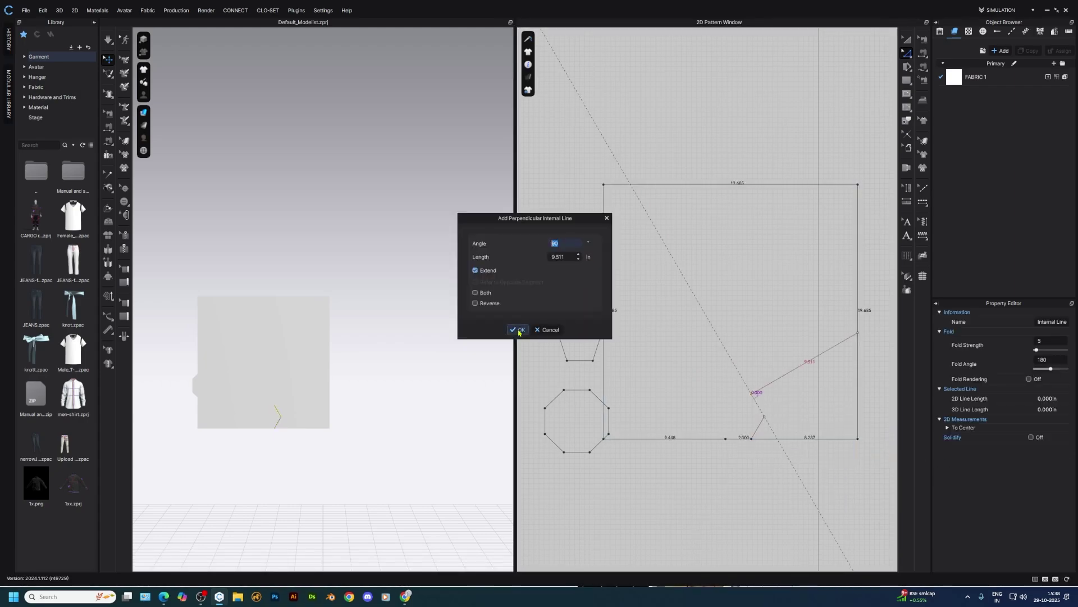
left_click(476, 304)
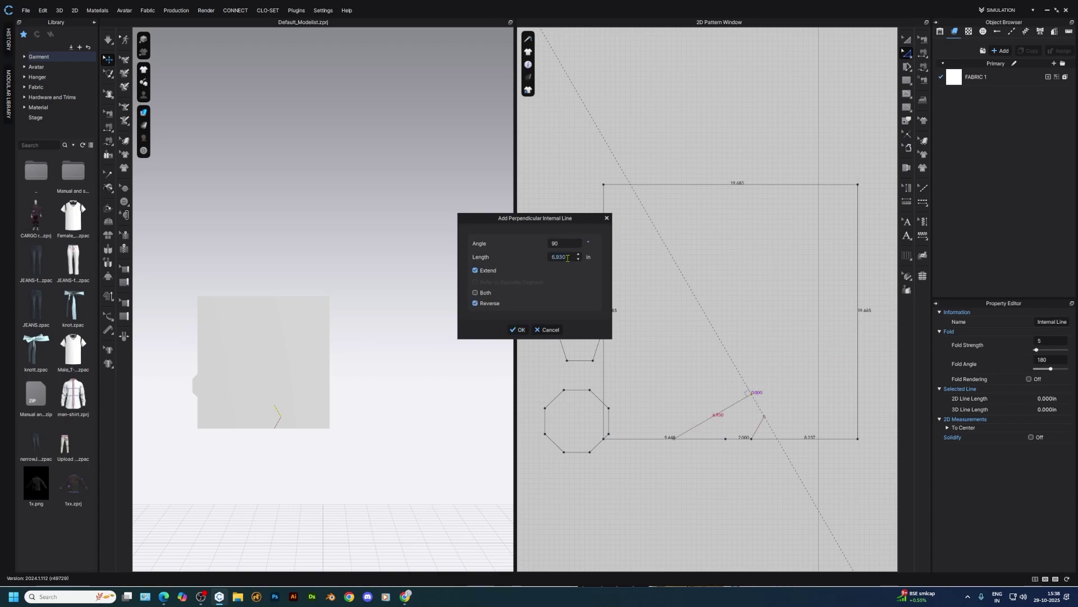
type("120")
key("Tab")
type("2")
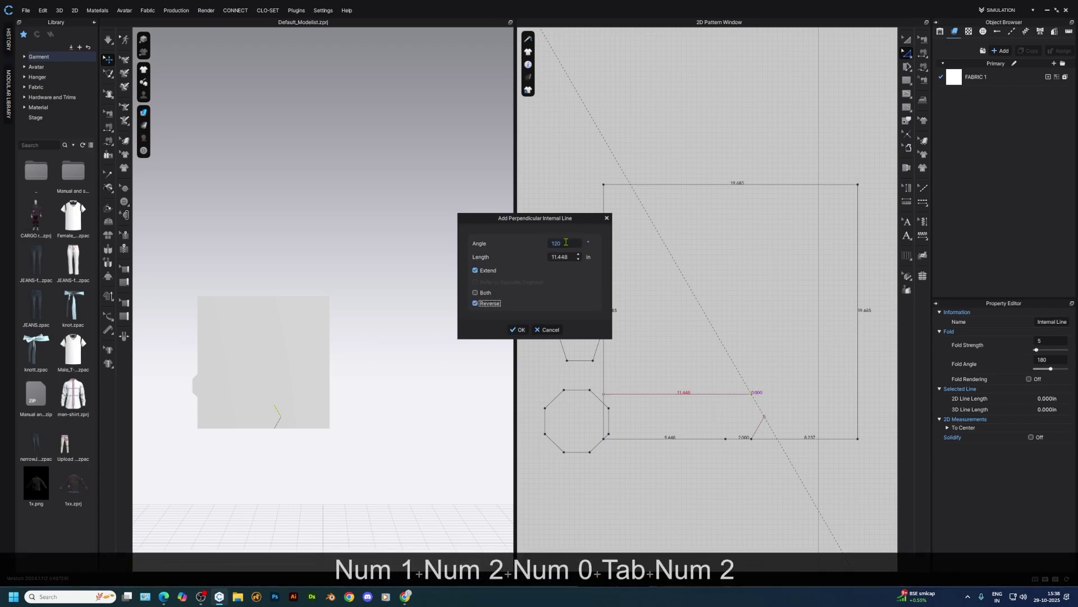
key("Return")
key("ctrl+z")
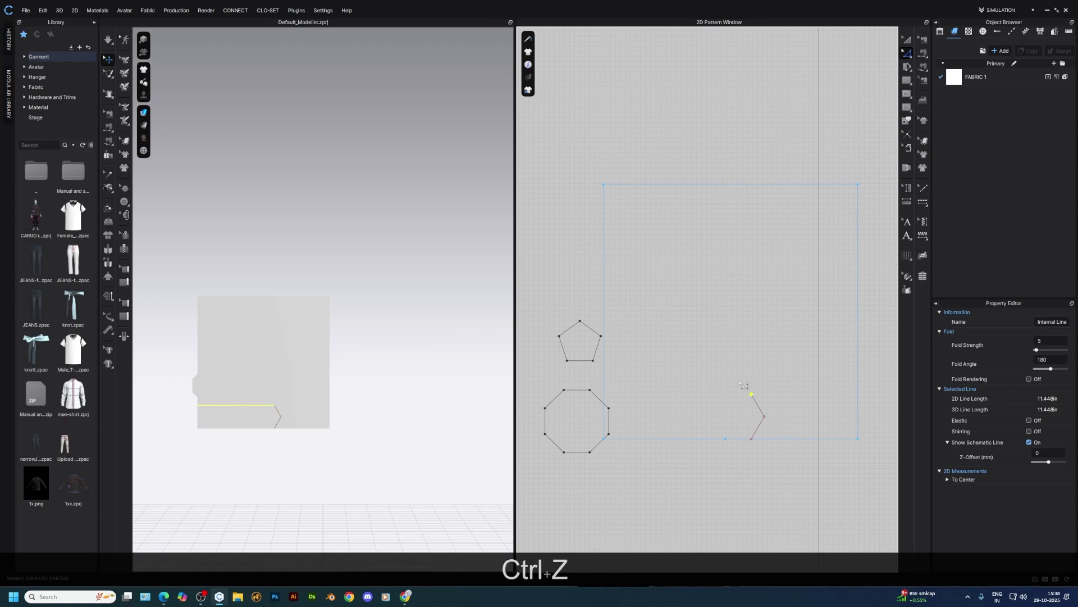
key("ctrl+y")
- Split the new horizontal internal line to mark off a 2 in segment from its right end
scroll(755, 397, "up", 4)
key("x")
right_click(726, 400)
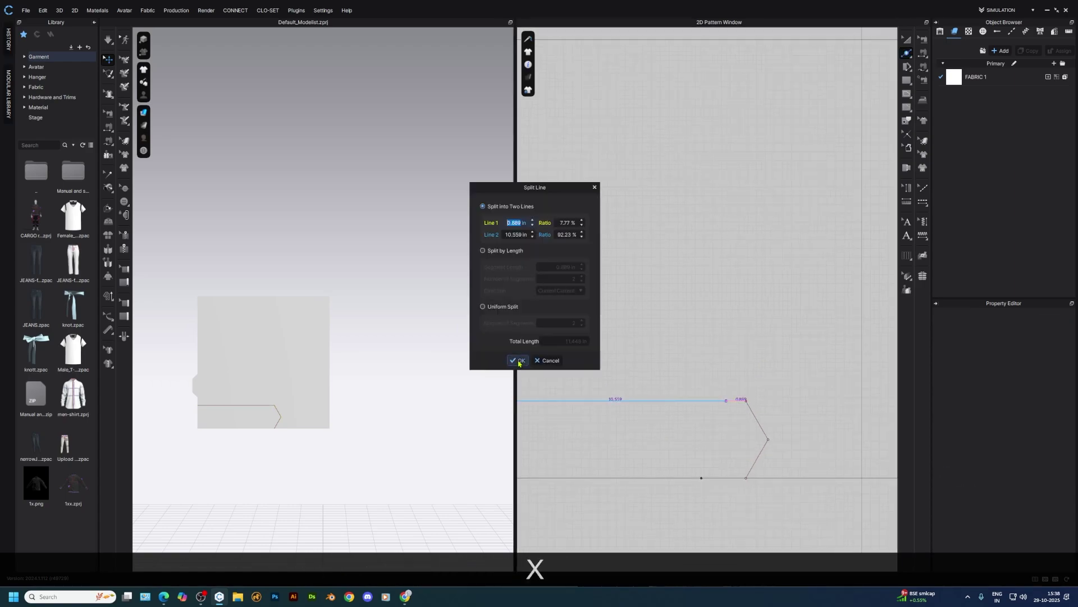
type("2")
key("Return")
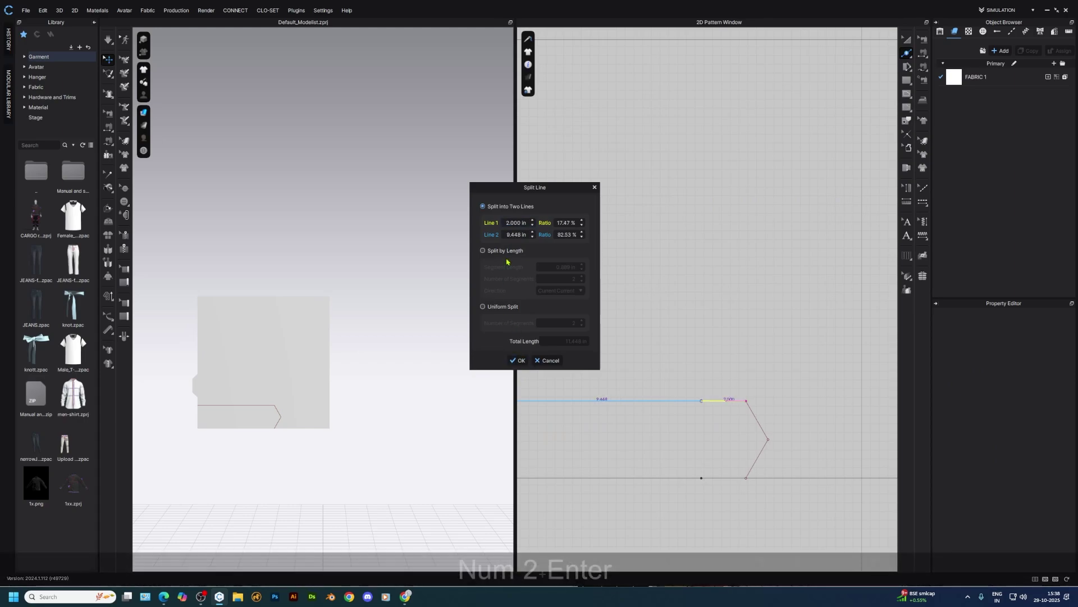
left_click(518, 360)
- Delete the remaining long part of the horizontal line beyond the 2 in segment
key("z")
scroll(691, 373, "up", 4)
scroll(665, 396, "down", 5)
middle_click_drag(665, 397, 770, 331)
left_click(627, 352)
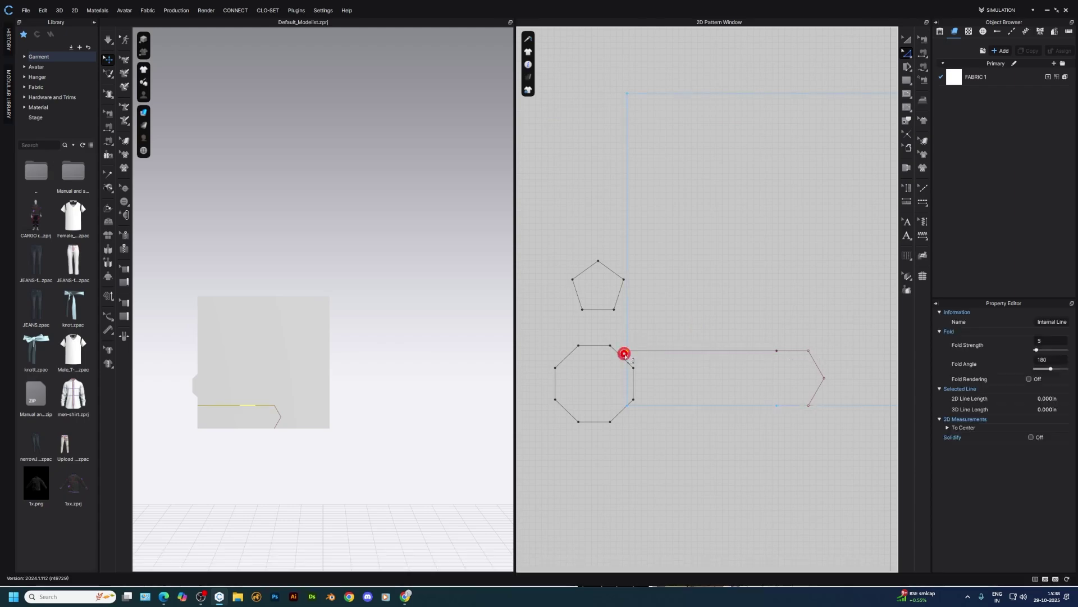
key("Delete")
scroll(775, 315, "up", 3)
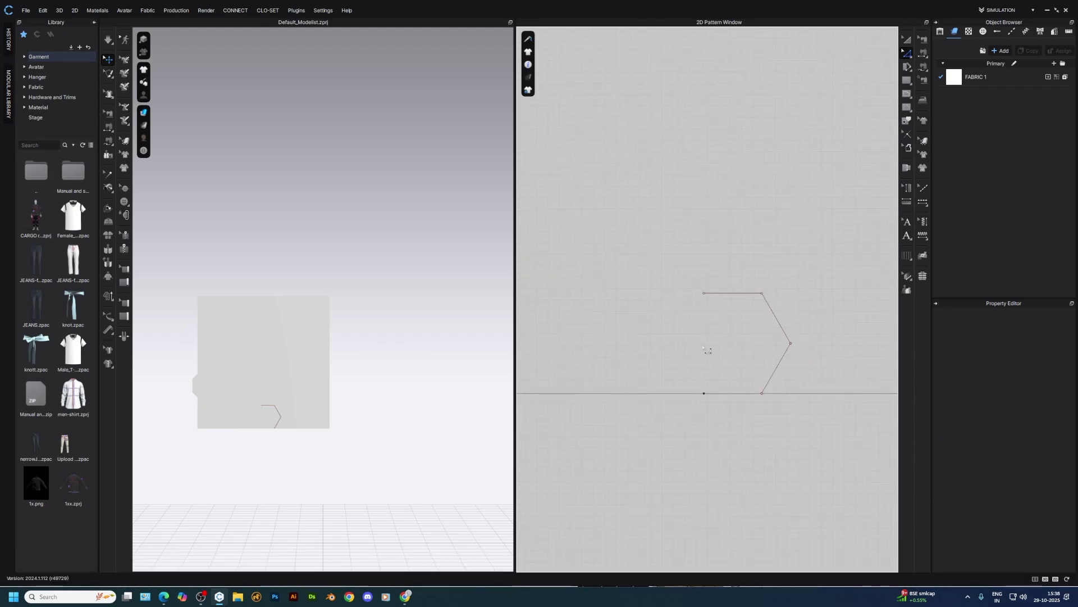
- Join the two slanted lines at their shared vertex and paste a mirrored copy as the hexagon's left side
right_click(792, 347)
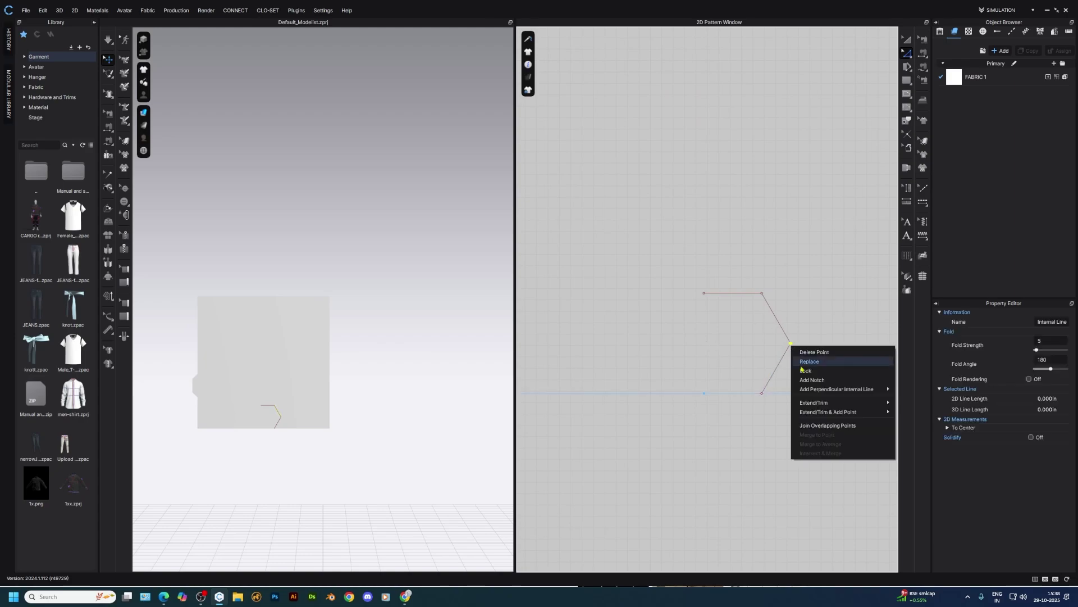
left_click(829, 431)
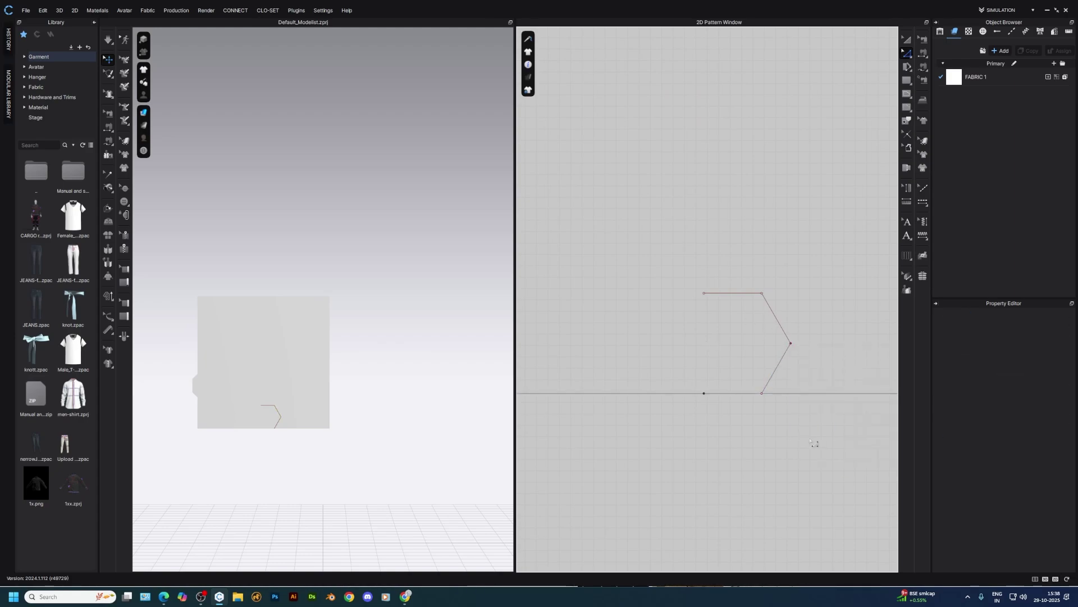
key("a")
left_click(780, 362)
key("ctrl+c")
key("r")
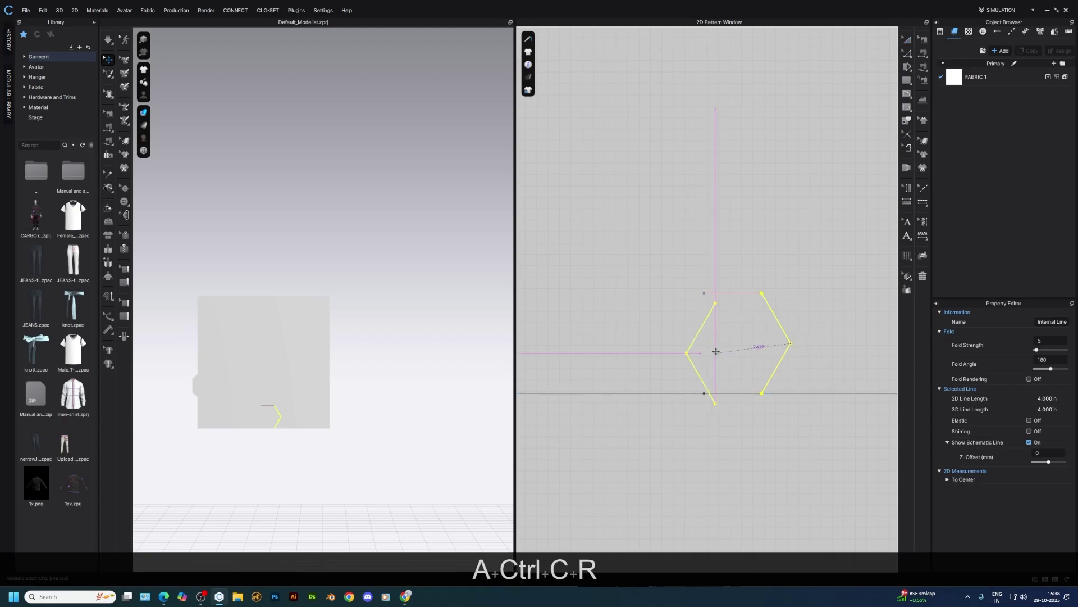
left_click(704, 345)
- Join the overlapping points at both upper corners so the side lines and top line form one hexagon outline
key("z")
key("a")
left_click(777, 320)
left_click(695, 307, "shift")
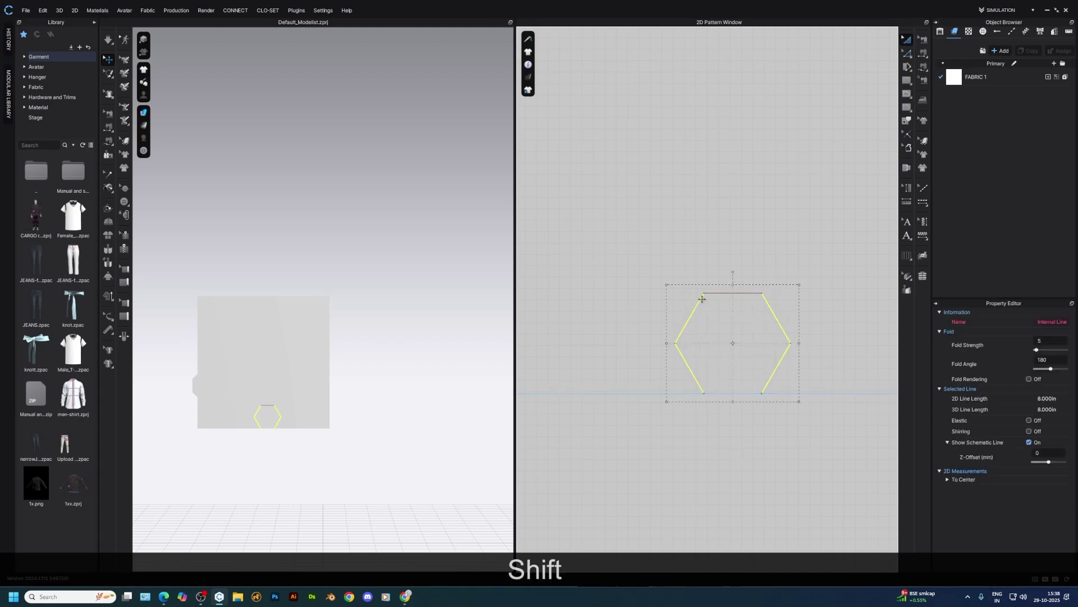
right_click(713, 292)
left_click(739, 427)
key("a")
left_click(536, 334)
key("z")
left_click(630, 260)
right_click(702, 290)
left_click(702, 293)
right_click(706, 294)
left_click(766, 323)
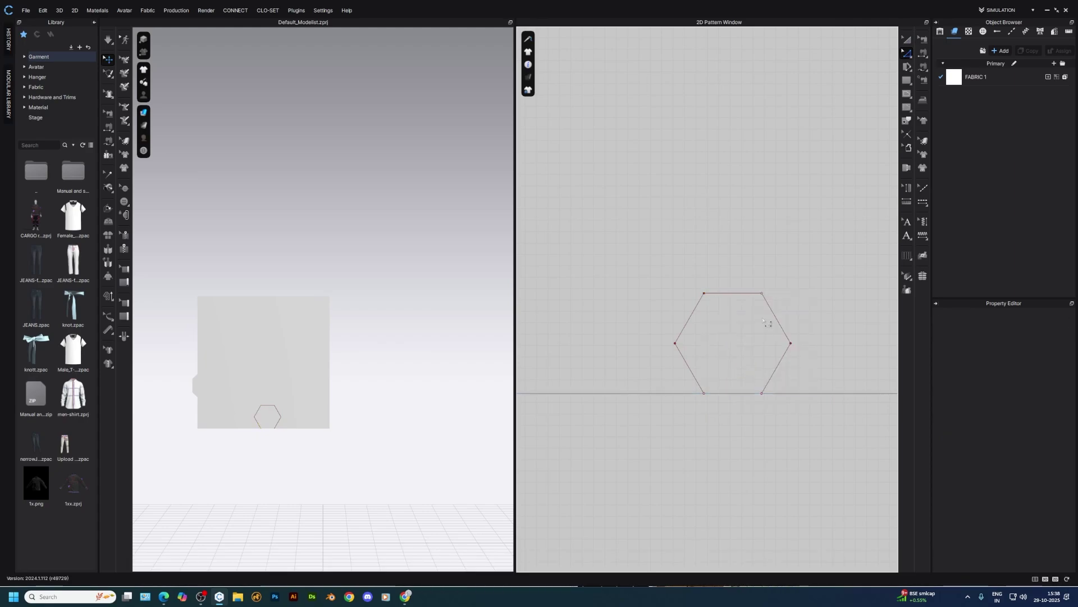
right_click(763, 294)
left_click(792, 374)
- Cut the hexagon out of the square along its outline and delete the leftover square piece
key("a")
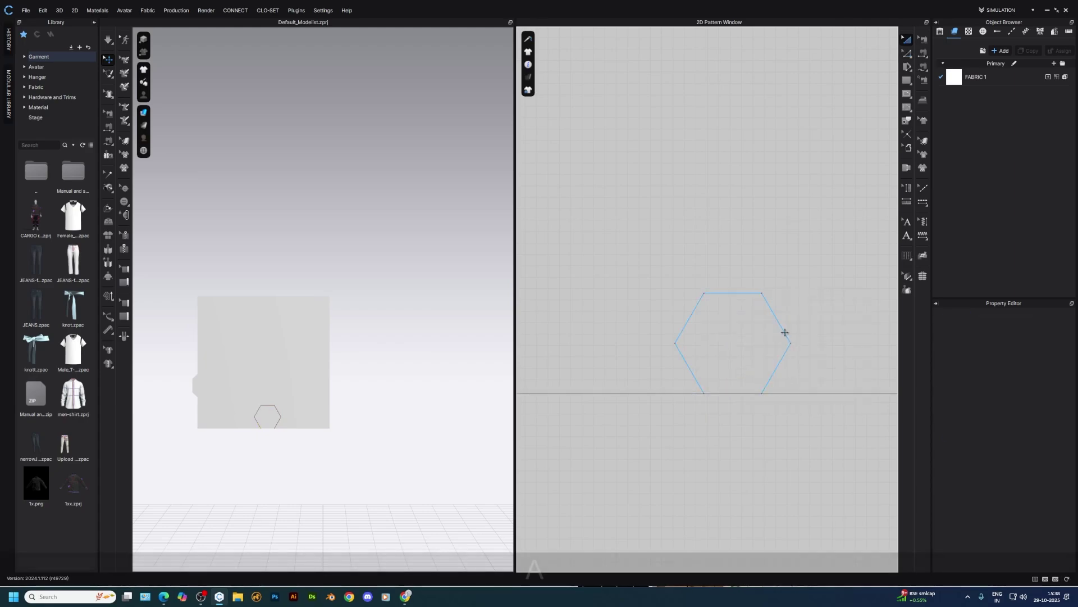
right_click(784, 334)
left_click(803, 467)
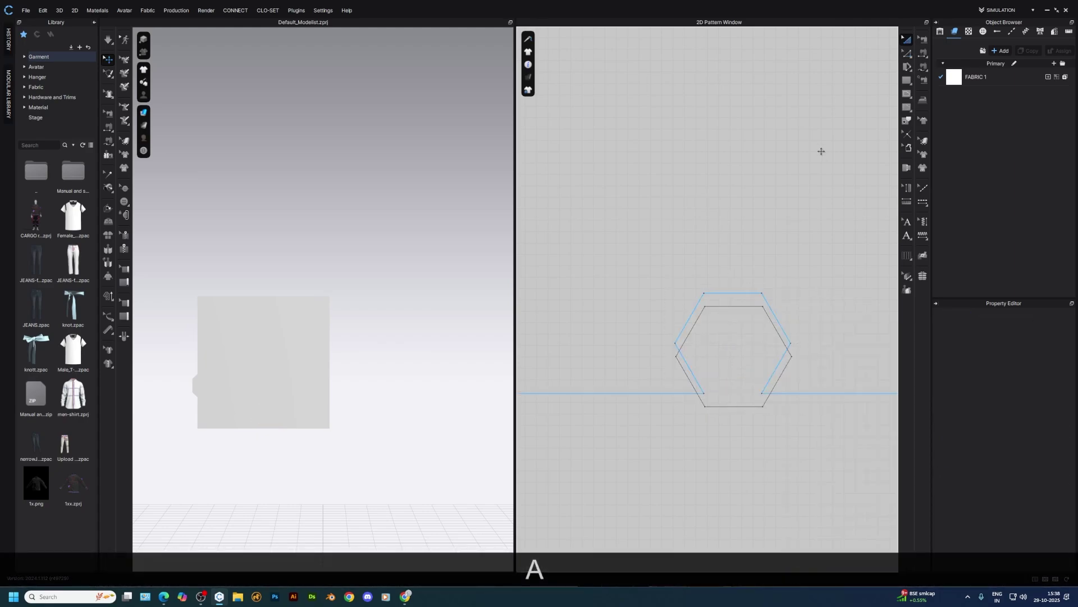
left_click(293, 331)
key("Delete")
- Move the hexagon piece close beside the octagon and pentagon
scroll(806, 381, "up", 4)
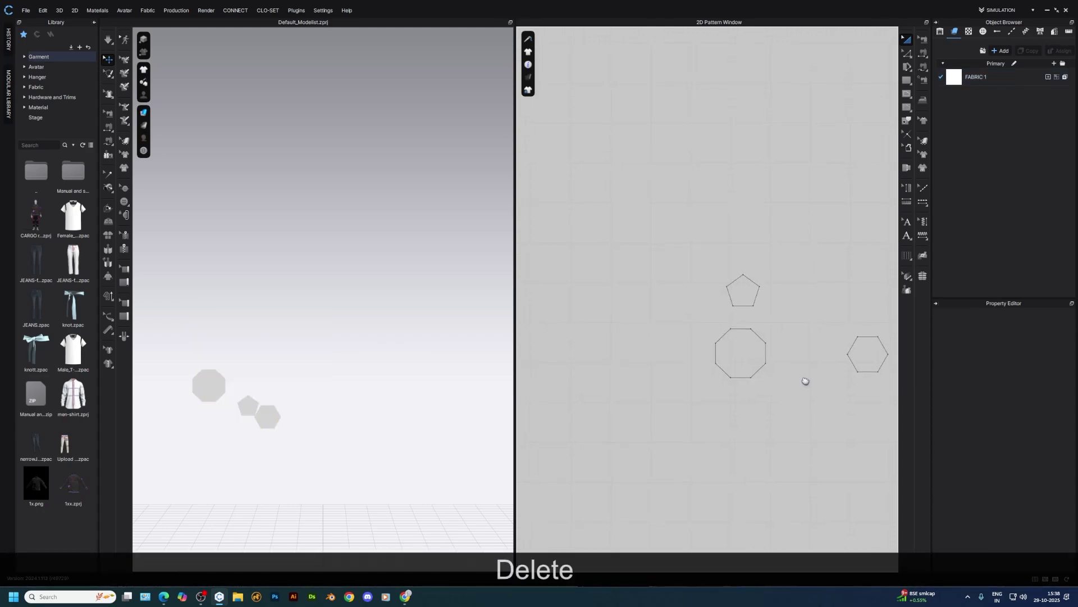
left_click_drag(874, 368, 712, 352)
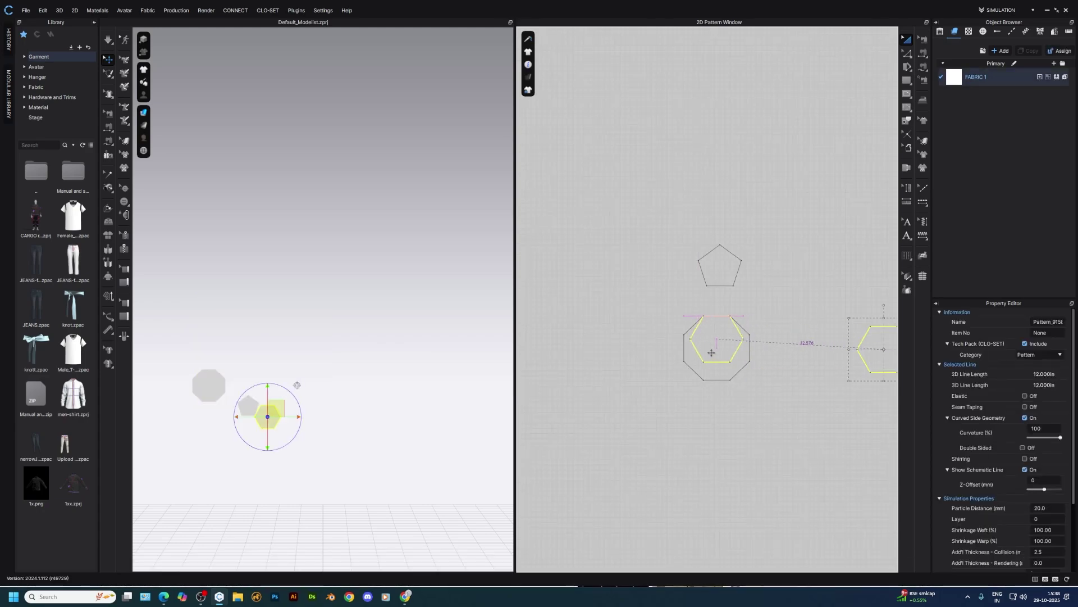
left_click_drag(711, 352, 770, 319)
- Switch to the browser and examine the soccer ball reference image on Wikimedia Commons
key("alt+Tab")
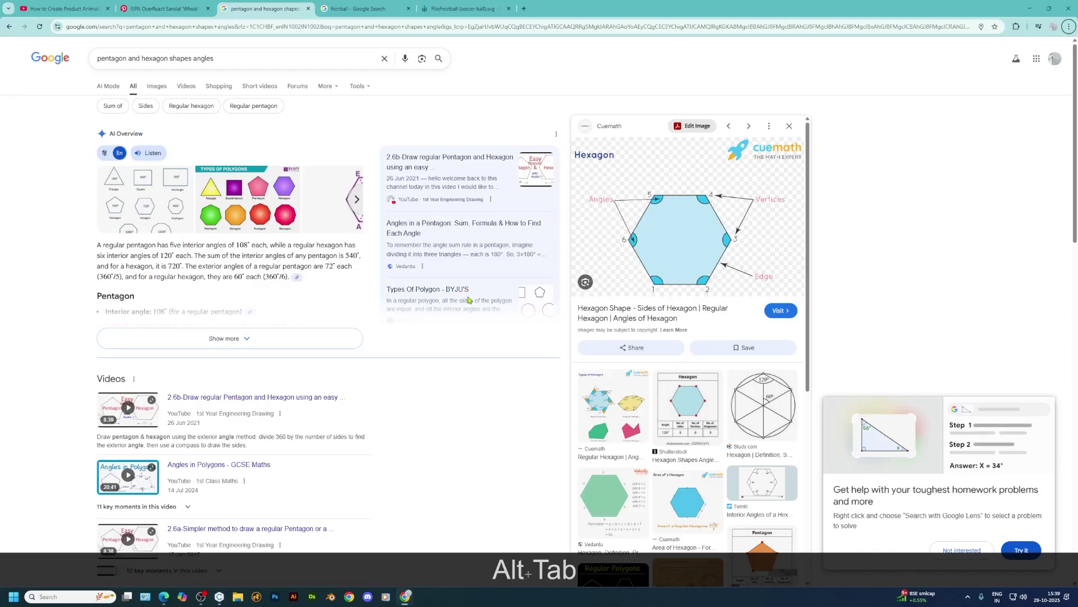
left_click(463, 9)
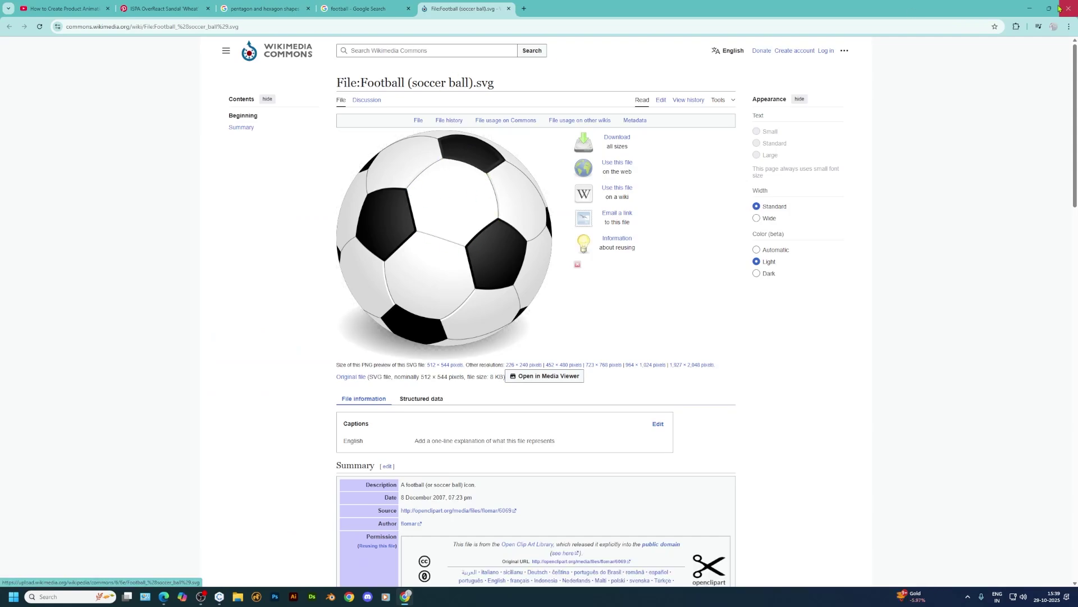
key("alt+Tab")
- Reposition the hexagon to the right of the pentagon, clear of the octagon
scroll(730, 315, "up", 3)
left_click_drag(789, 282, 829, 249)
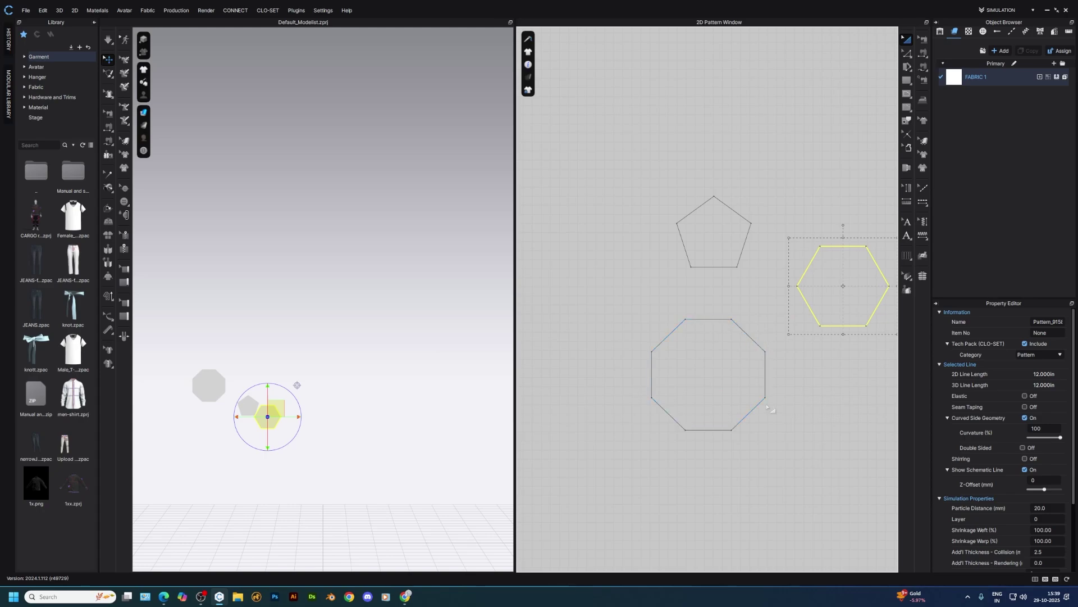
left_click_drag(704, 348, 673, 365)
- Switch to the browser and review the football image and the interior angles of pentagons and hexagons
key("alt+Tab")
left_click(339, 5)
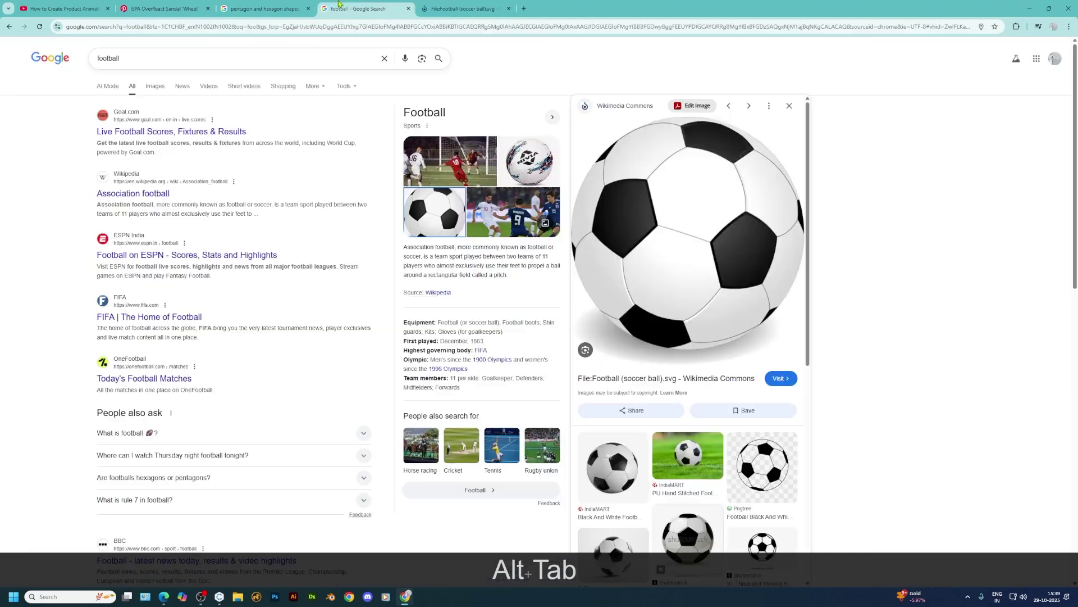
left_click(264, 8)
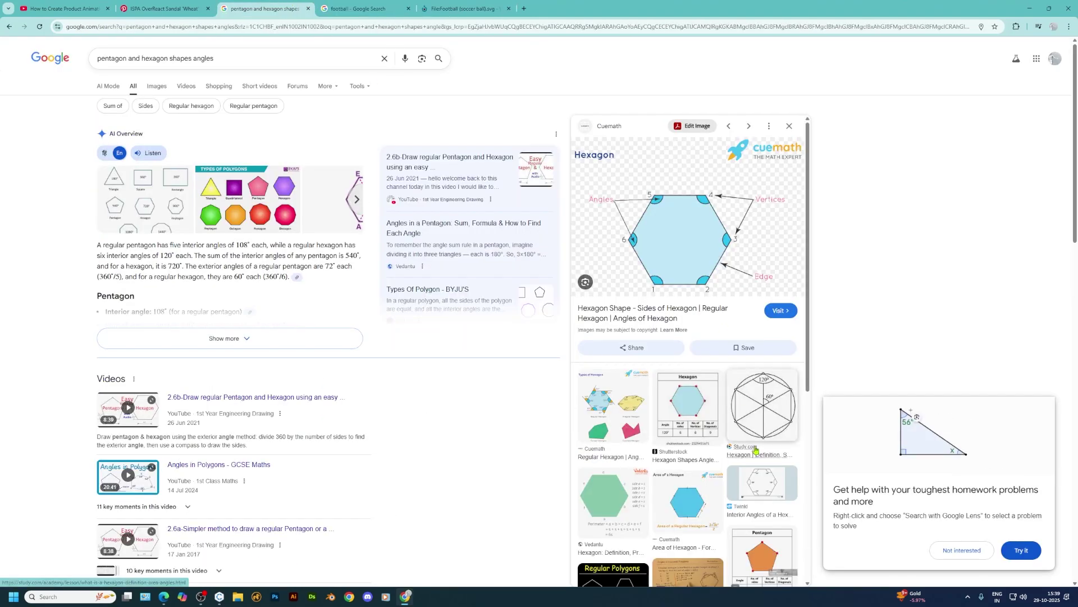
scroll(730, 393, "down", 2)
scroll(704, 321, "up", 2)
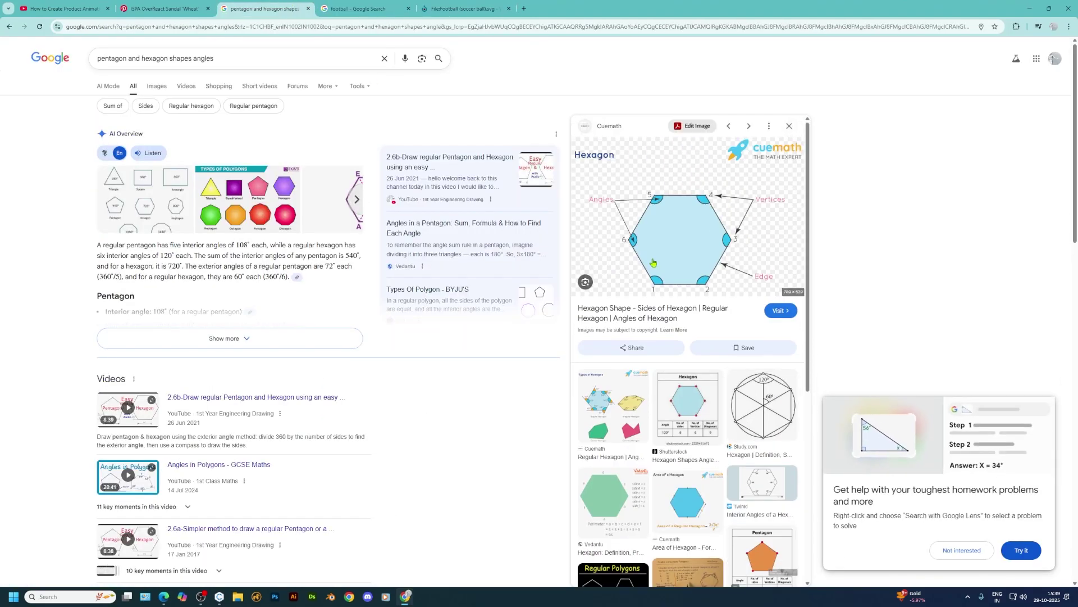
scroll(248, 214, "down", 1)
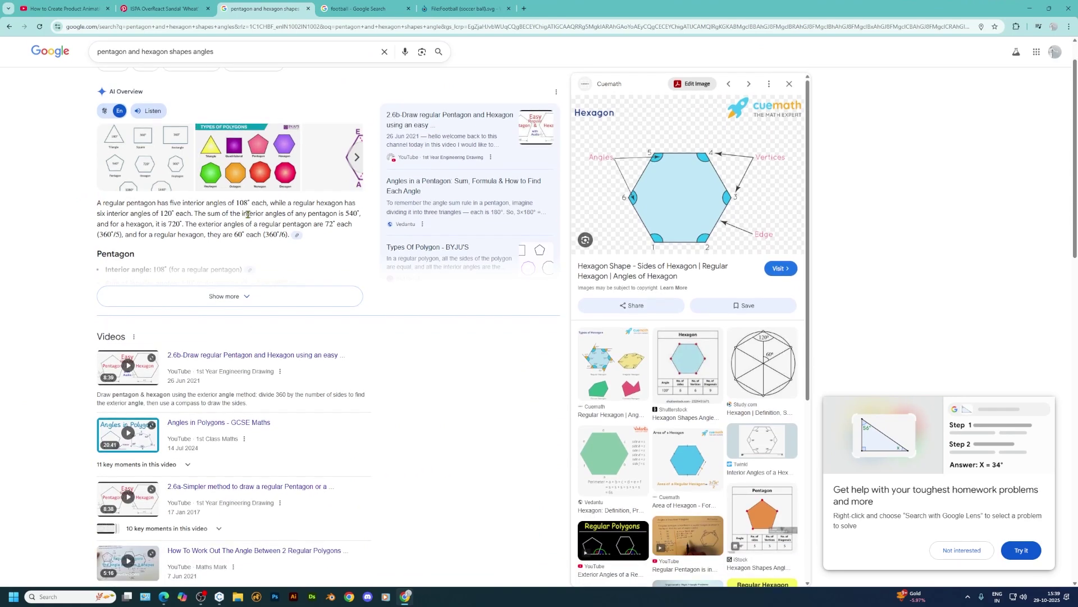
scroll(248, 214, "up", 1)
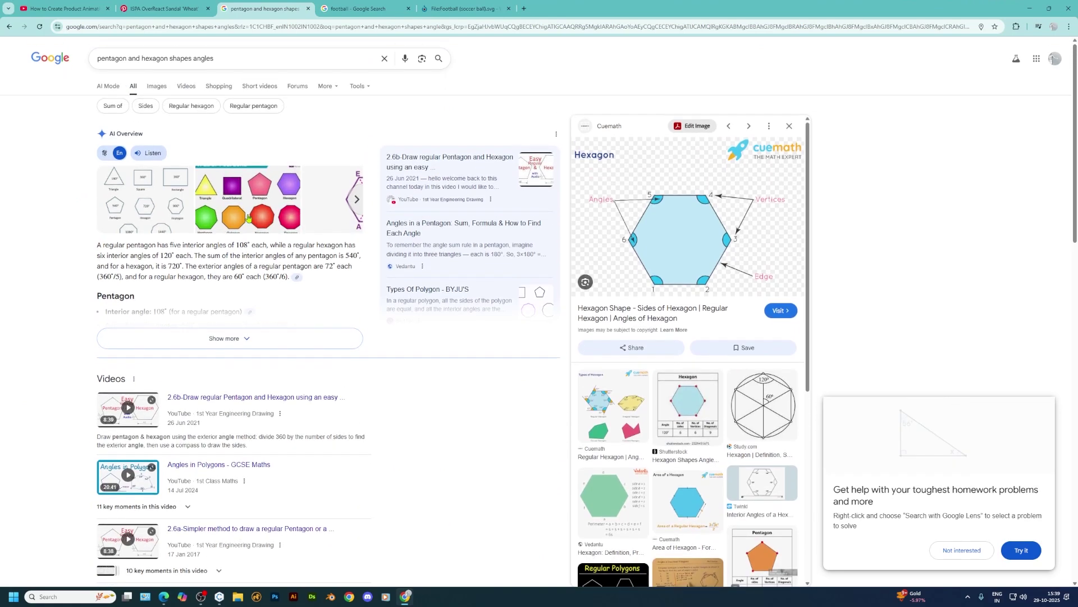
left_click(1031, 8)
- Delete the octagon and move the hexagon directly below the pentagon so their facing edges line up
left_click(710, 362)
key("Delete")
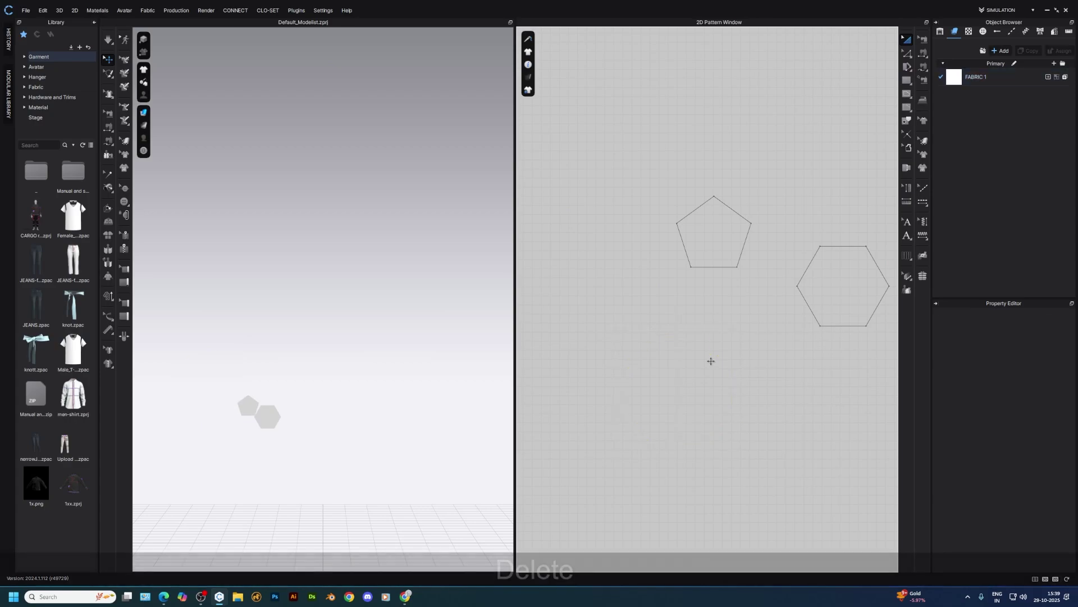
left_click_drag(824, 289, 702, 312)
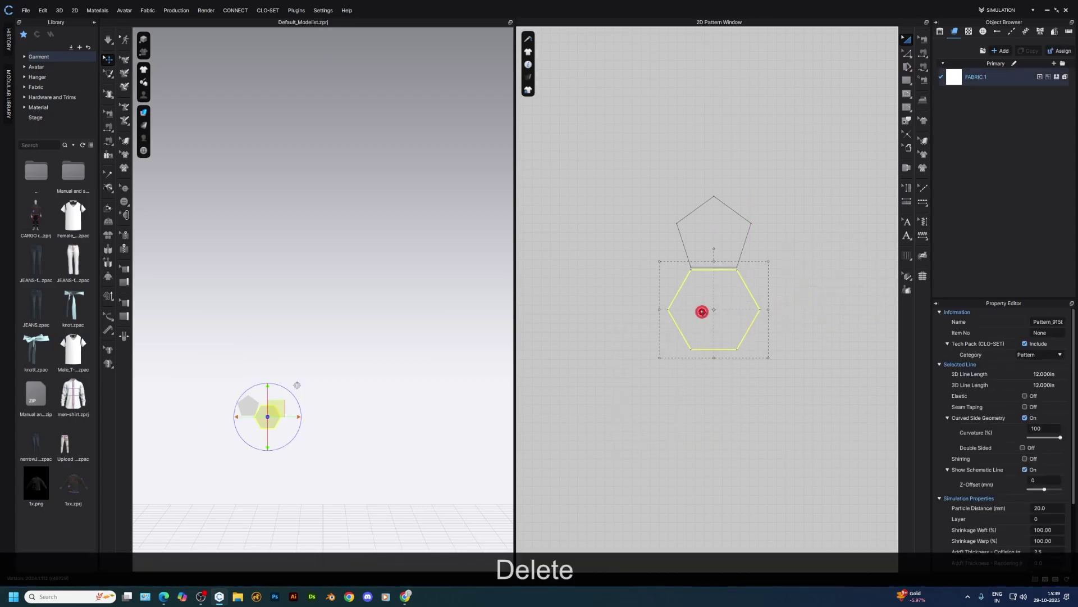
left_click(758, 220)
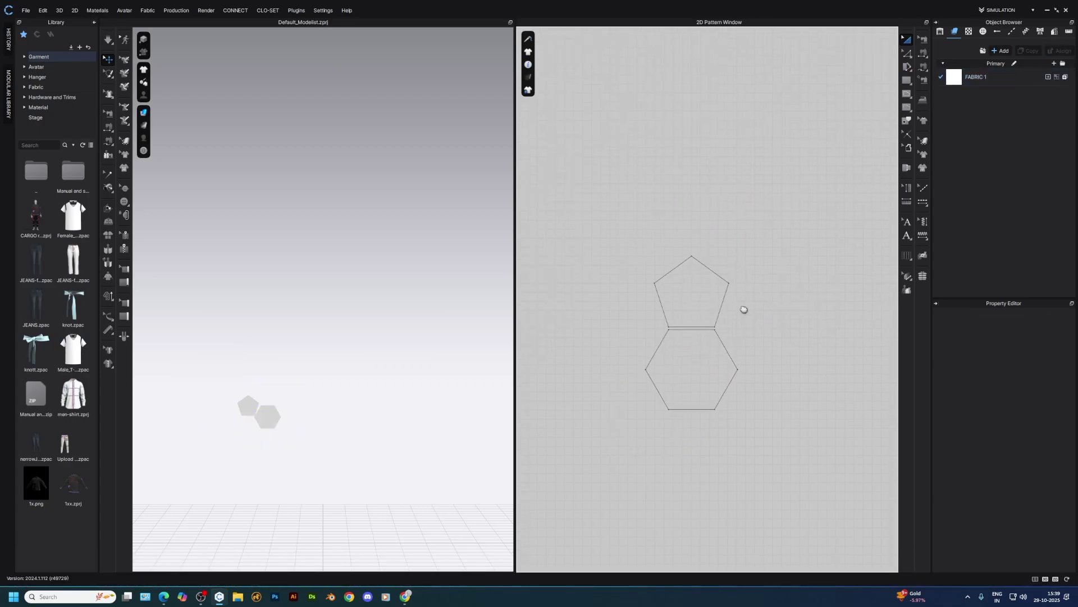
- Copy the pentagon and paste two copies at the hexagon's upper-right and lower-right sides
scroll(716, 320, "up", 3)
left_click(688, 310)
scroll(691, 309, "down", 2)
key("ctrl+c")
key("ctrl+v")
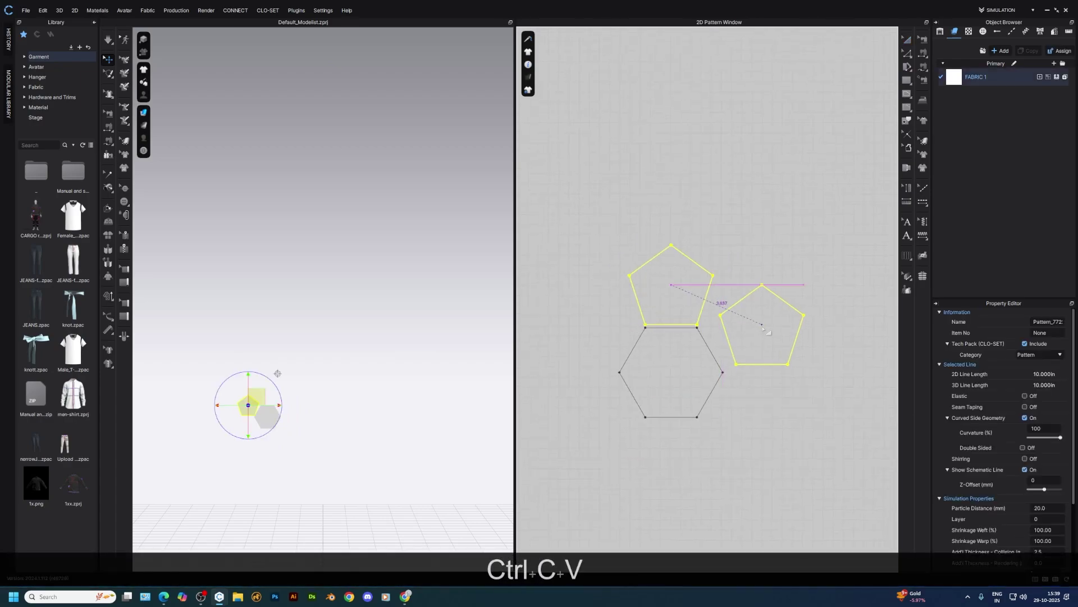
left_click(757, 335)
key("ctrl+c")
key("ctrl+v")
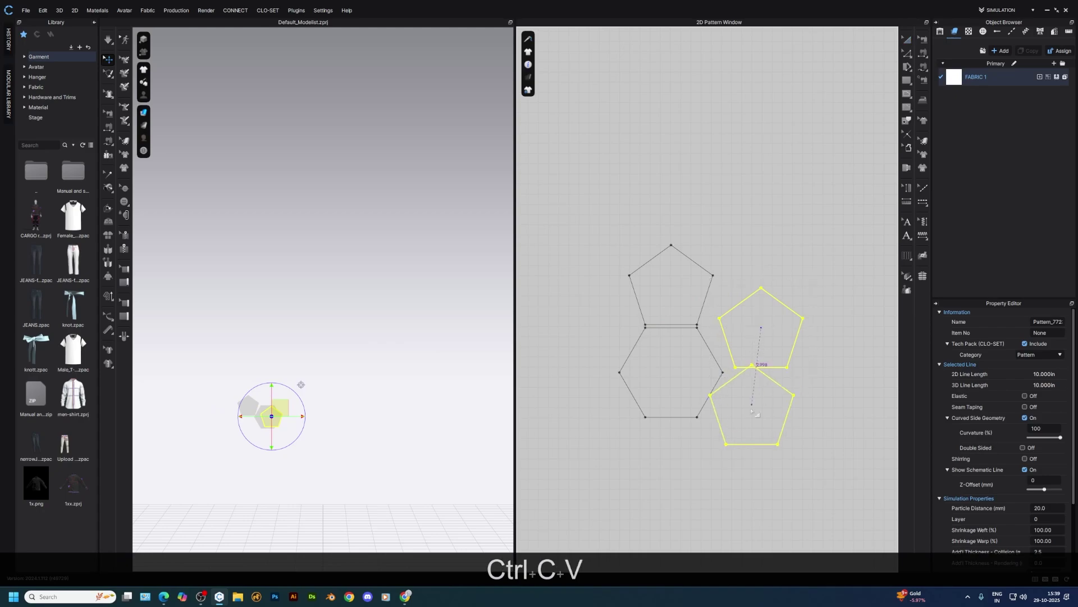
left_click(750, 436)
- Paste three more pentagon copies below the hexagon and at its lower-left and upper-left sides
key("ctrl+v")
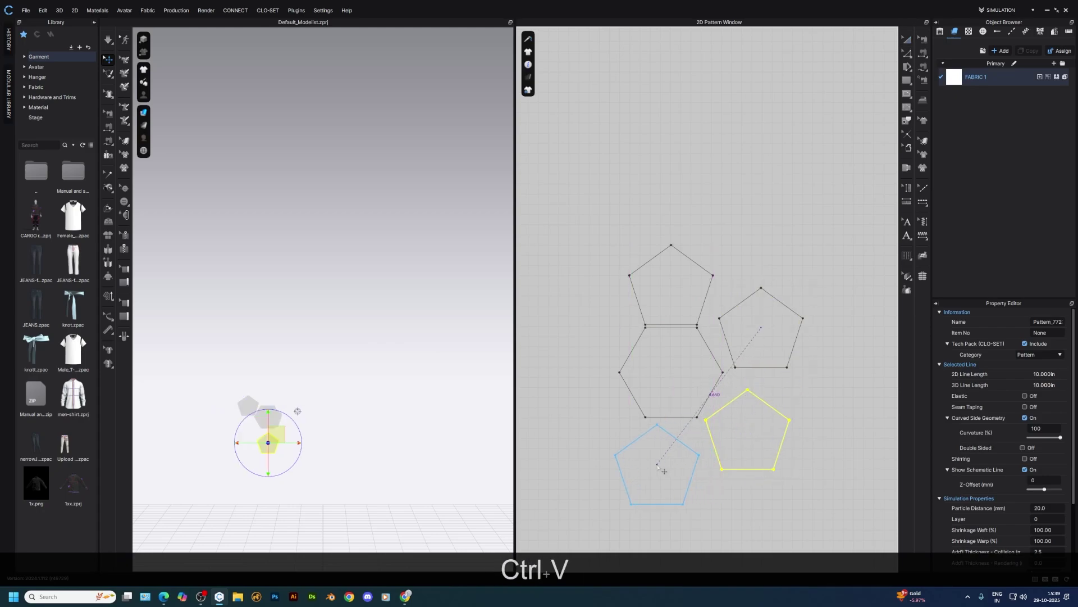
left_click(659, 466)
key("ctrl+v")
left_click(594, 431)
key("ctrl+v")
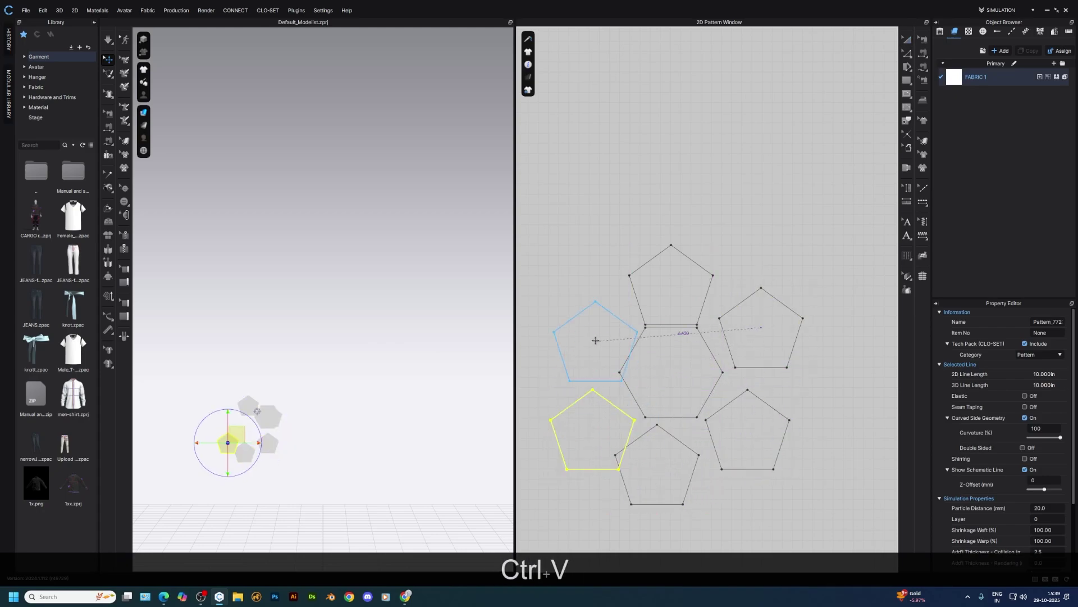
left_click(592, 322)
- Move the pentagon at the hexagon's lower left outward, clear of the pentagon below the hexagon
scroll(716, 345, "up", 3)
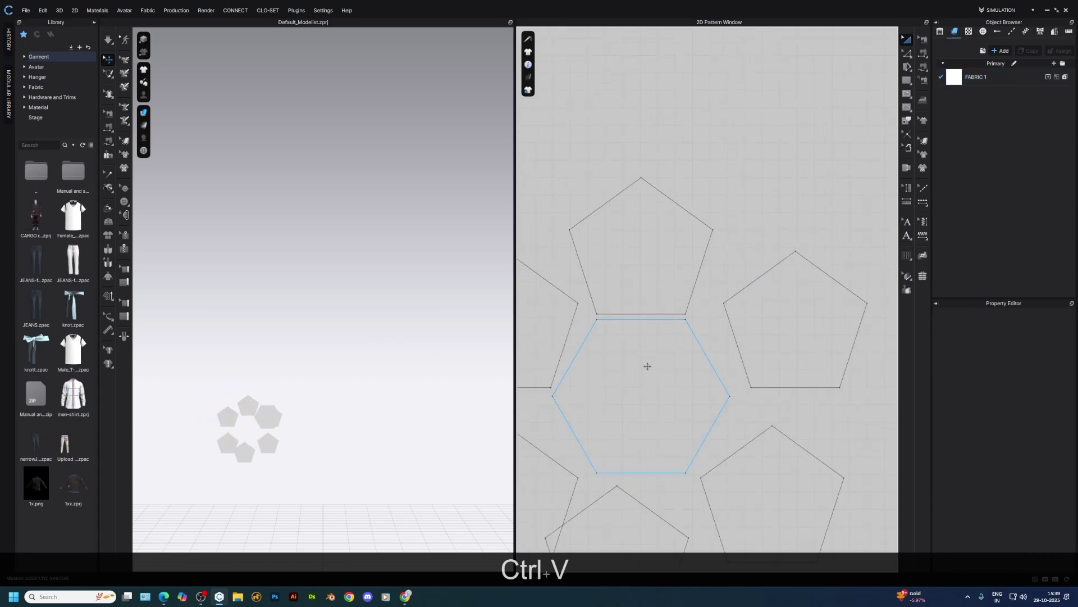
scroll(647, 366, "down", 2)
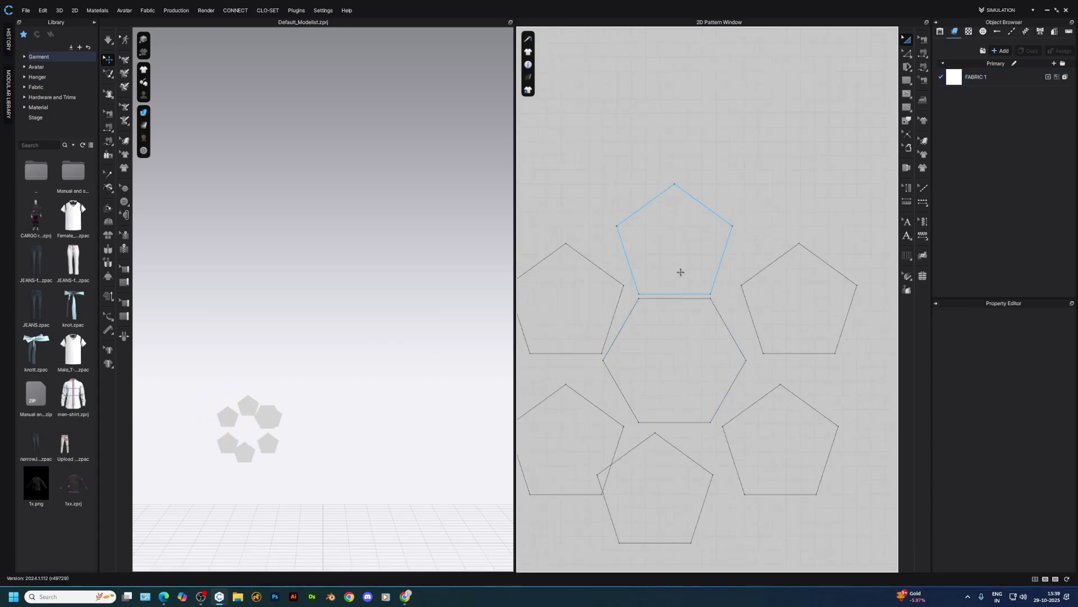
scroll(708, 403, "up", 2)
left_click(584, 392)
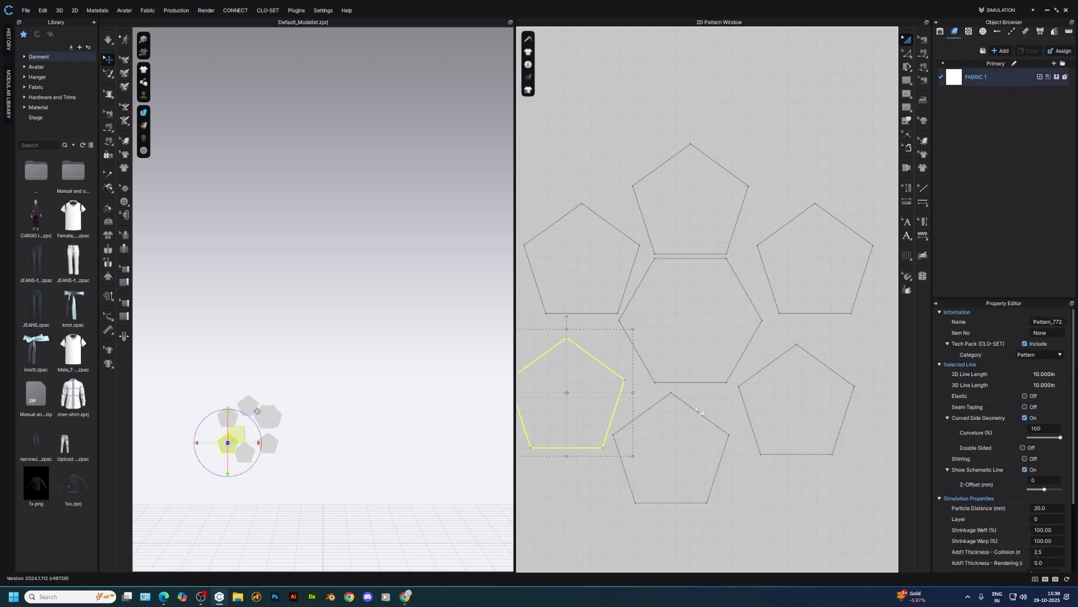
- Rotate the pentagon at the hexagon's lower left parallel to the hexagon's lower-left side and move it against that side
scroll(623, 345, "down", 1)
scroll(646, 360, "up", 1)
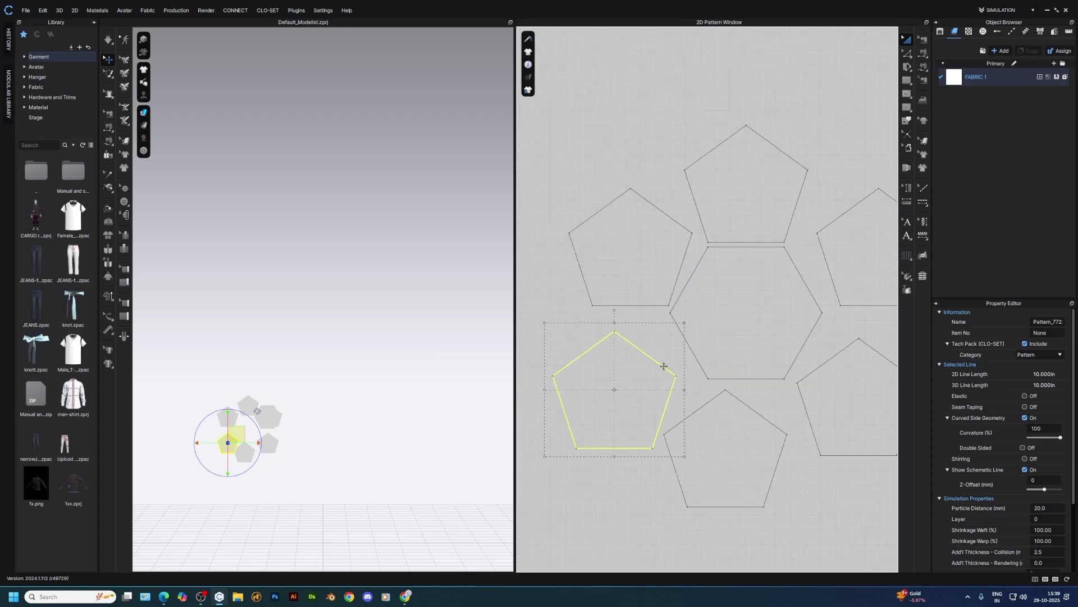
right_click(654, 366)
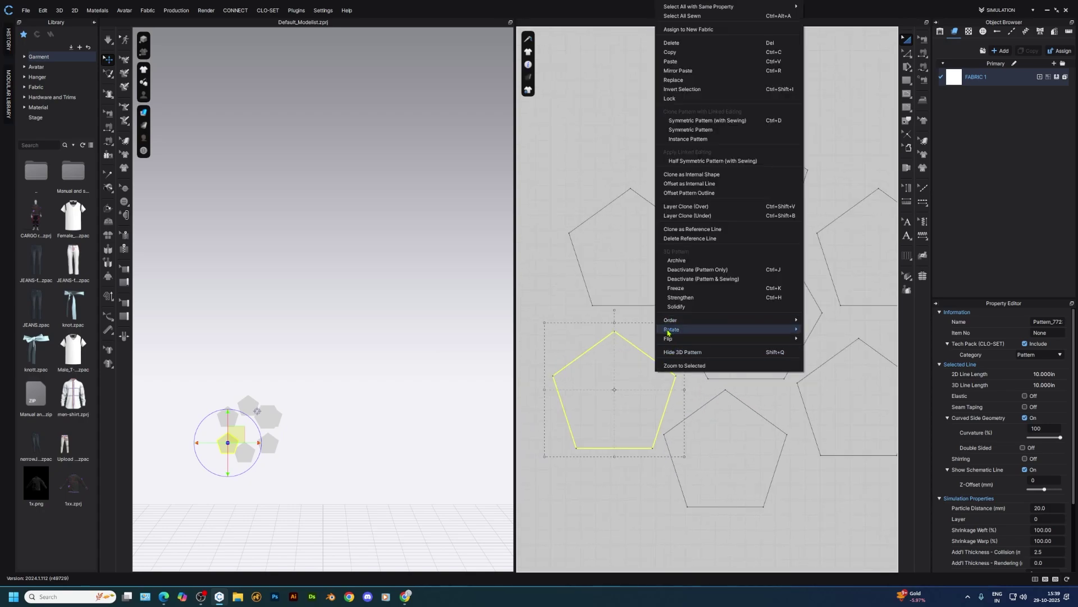
mouse_move(669, 332)
left_click(814, 403)
left_click(689, 355)
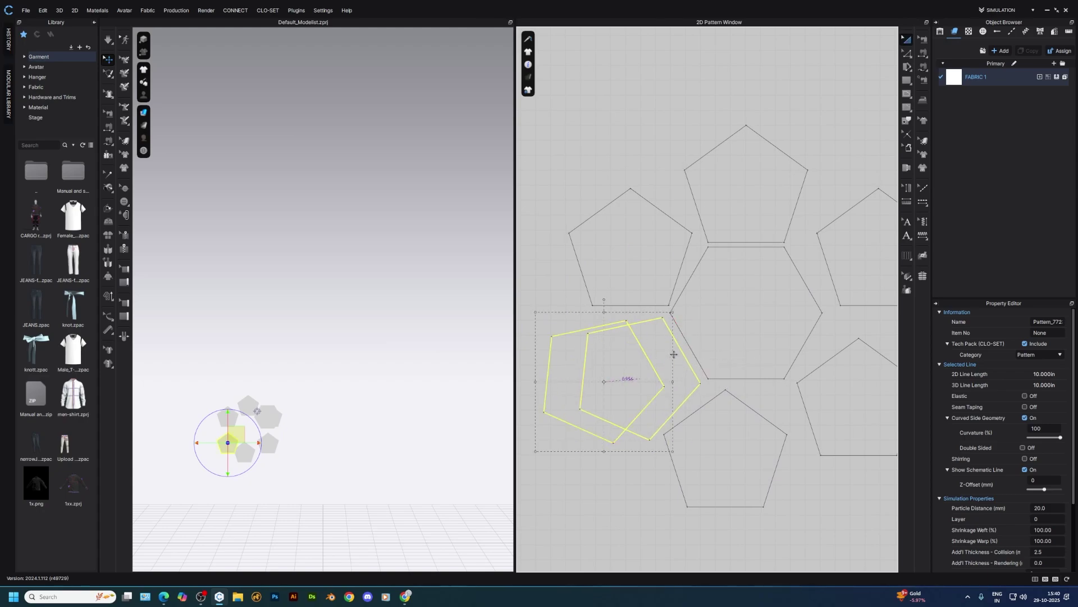
- Rotate the pentagon below the hexagon parallel to the hexagon's bottom side and move it directly under that side
left_click(742, 403)
right_click(740, 403)
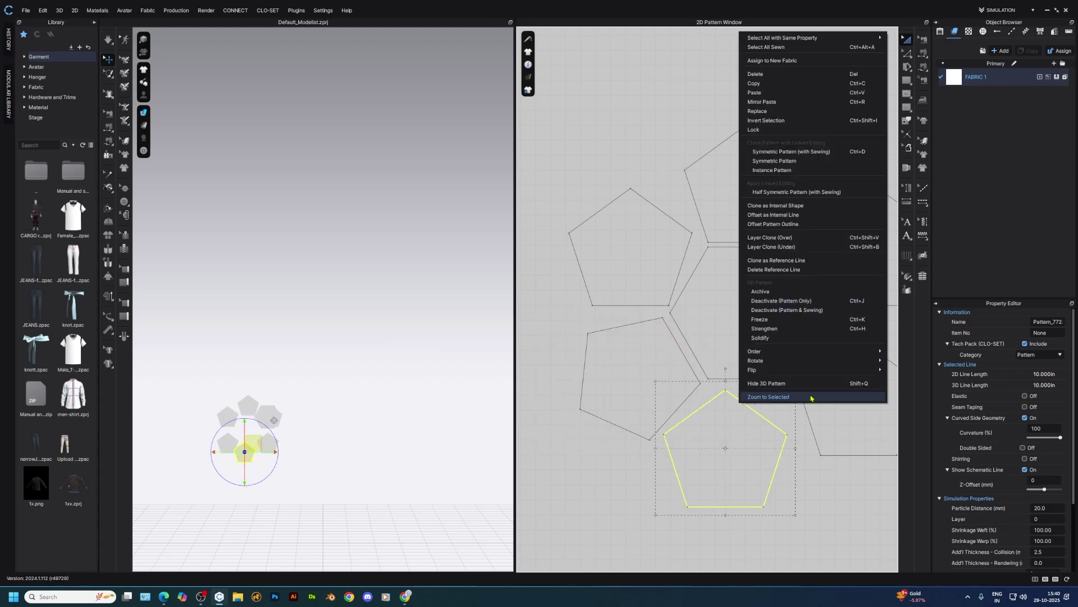
mouse_move(803, 360)
left_click(908, 433)
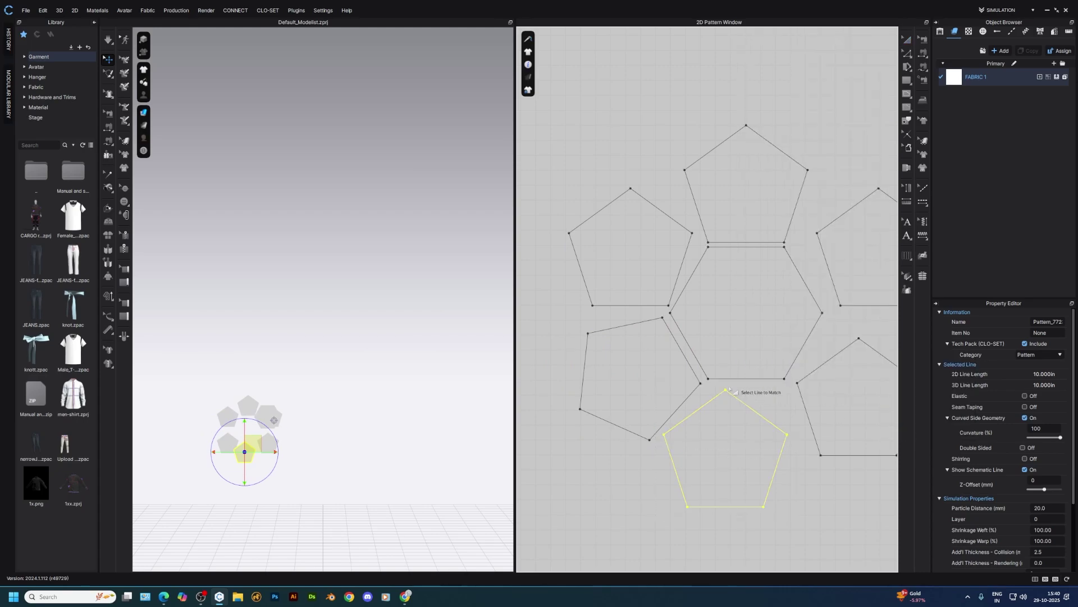
left_click(732, 379)
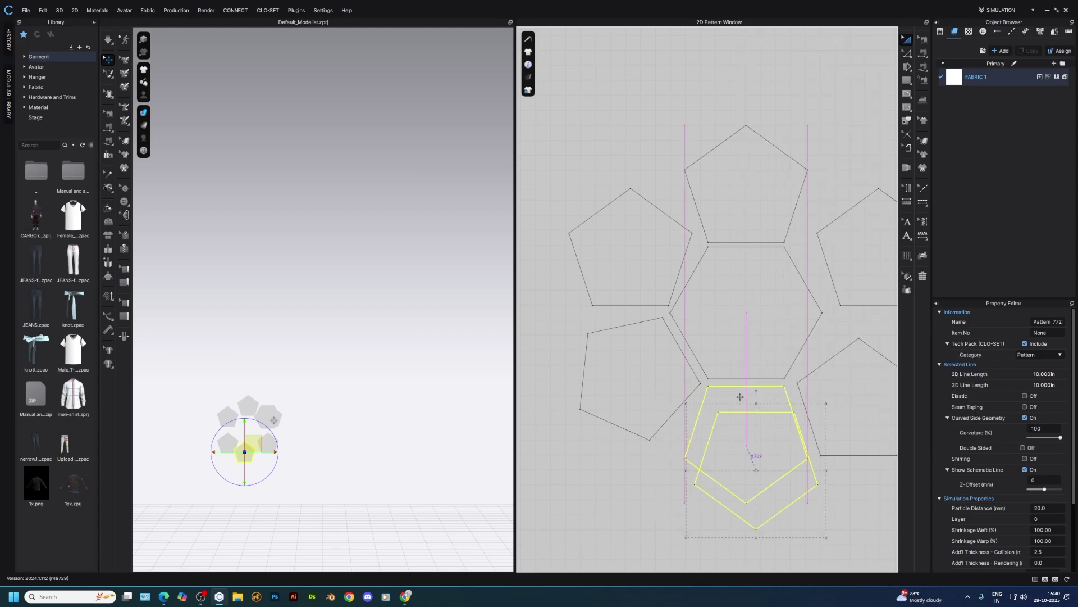
- Rotate the pentagon at the hexagon's lower right parallel to the hexagon's lower-right side and move it against that side
middle_click_drag(834, 364, 764, 413)
right_click(764, 414)
mouse_move(828, 374)
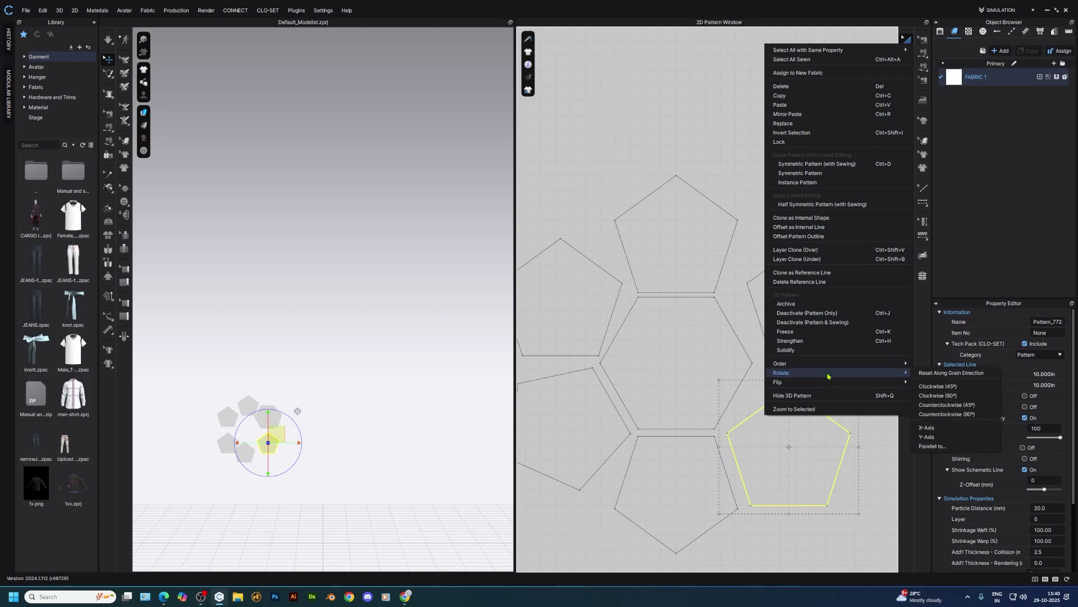
left_click(935, 445)
left_click(749, 416)
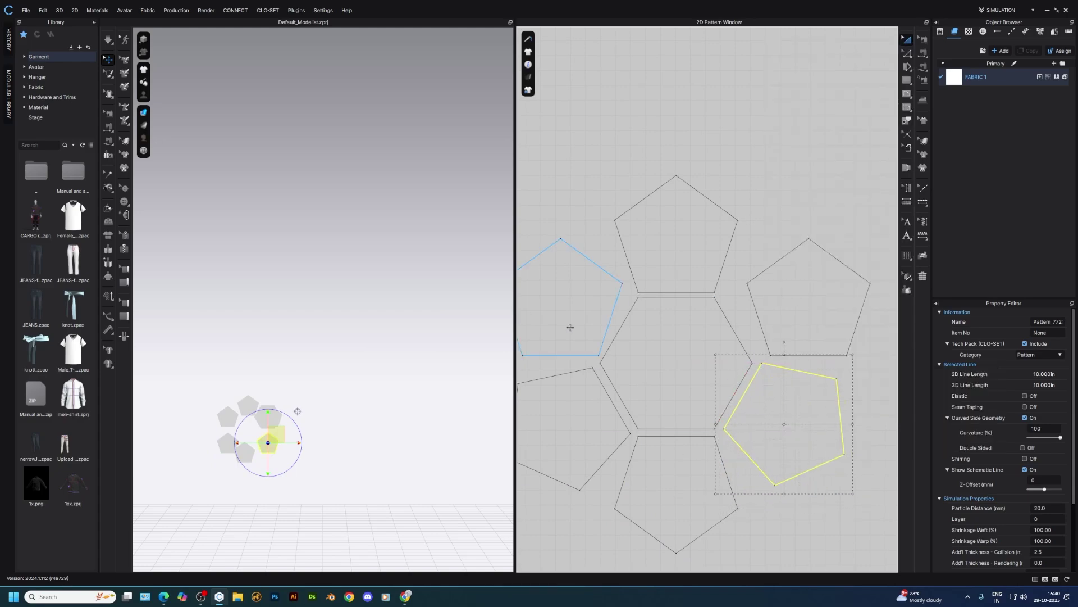
- Rotate the upper-right pentagon parallel to the hexagon's upper-right side and place it along that side
right_click(789, 314)
mouse_move(842, 329)
left_click(955, 403)
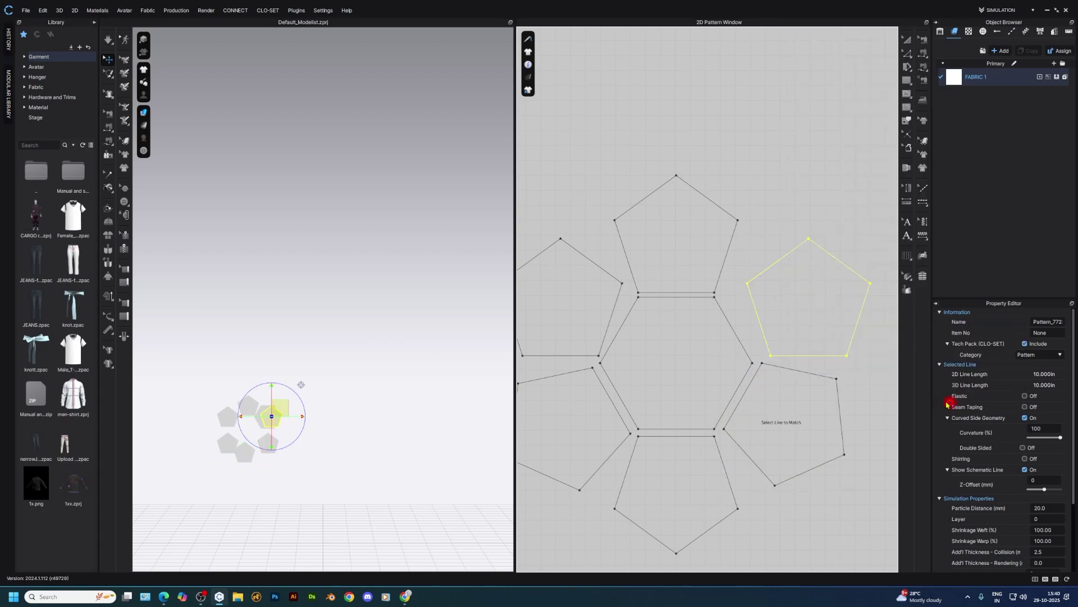
left_click(758, 317)
- Rotate the upper-left pentagon parallel to the hexagon's upper-left side and move it against that side
scroll(586, 319, "up", 2)
middle_click_drag(586, 319, 676, 347)
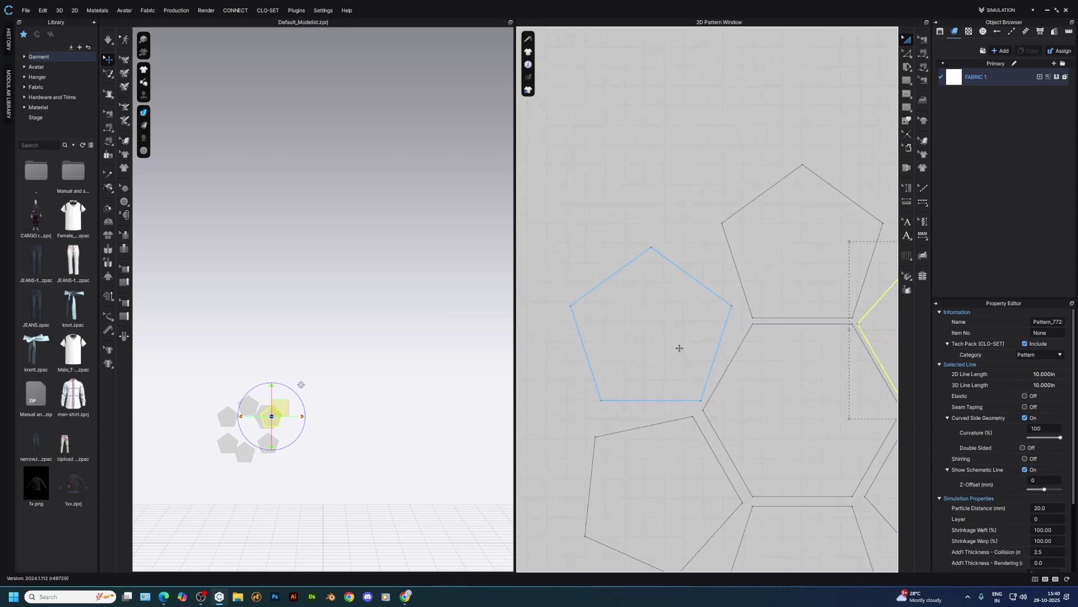
right_click(677, 347)
mouse_move(731, 329)
left_click(848, 403)
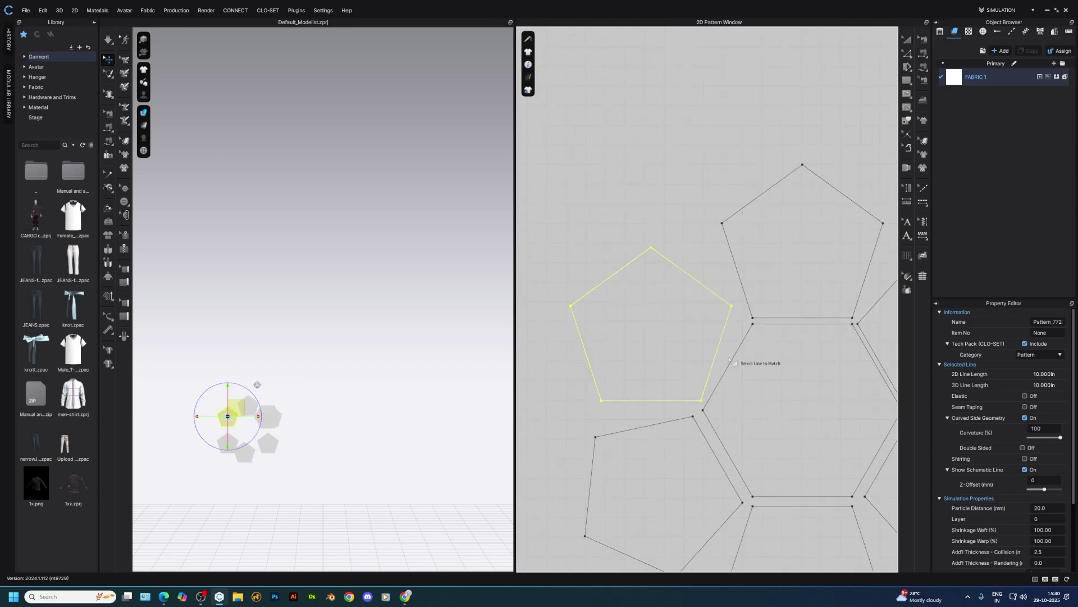
left_click(712, 368)
left_click_drag(706, 343, 713, 356)
- Select the hexagon with all six pentagons and reset their 3D positions to match the 2D arrangement
scroll(730, 357, "down", 5)
left_click(820, 223)
middle_click_drag(777, 399, 777, 394)
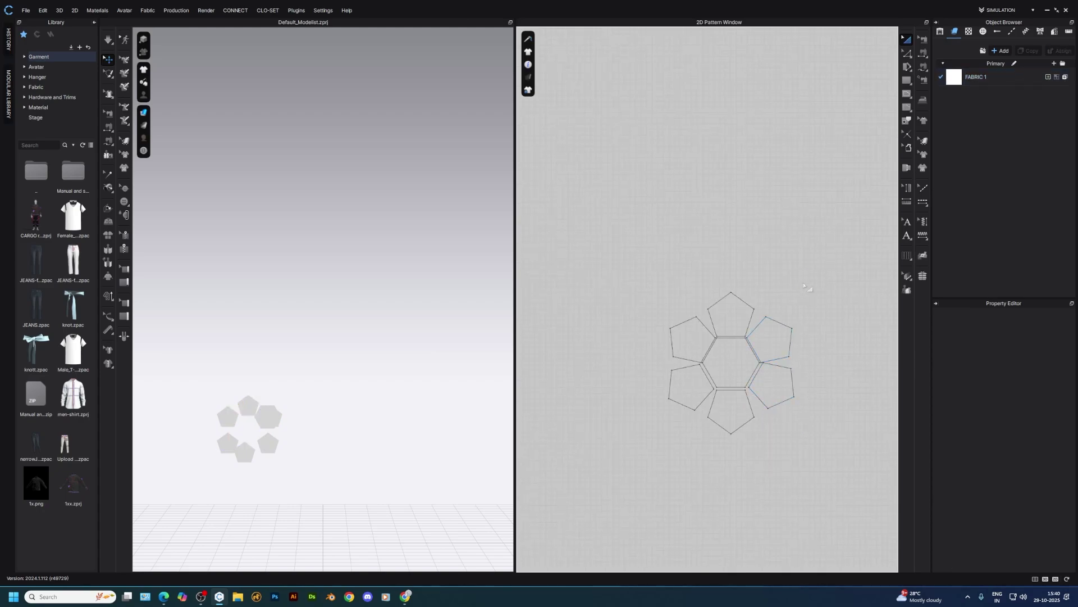
left_click_drag(830, 249, 603, 470)
middle_click_drag(262, 414, 273, 367)
right_click(272, 367)
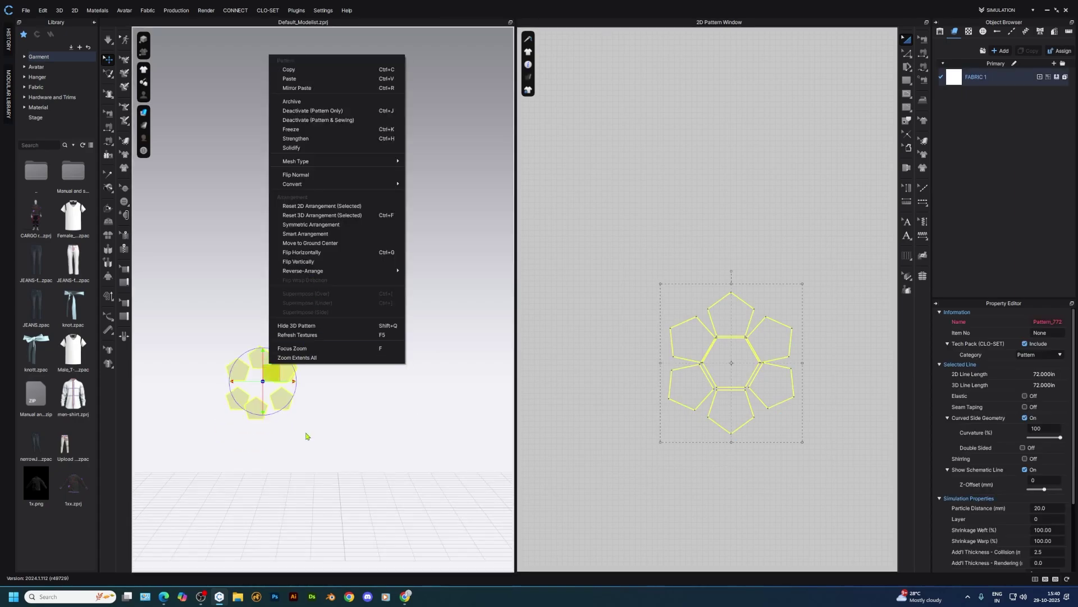
left_click(301, 206)
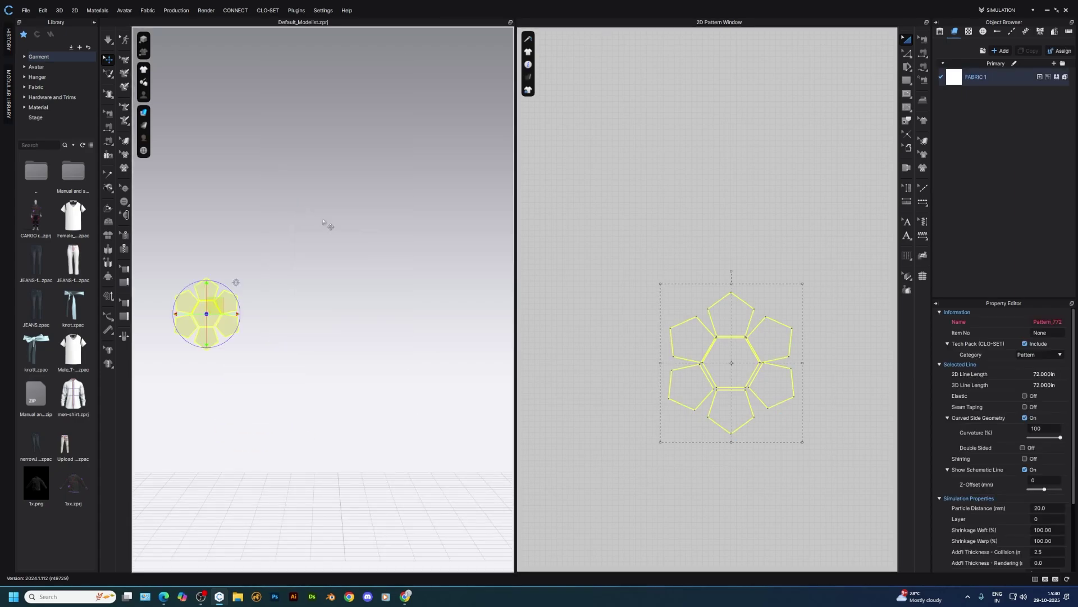
left_click(373, 291)
scroll(345, 372, "up", 3)
middle_click_drag(291, 360, 370, 312)
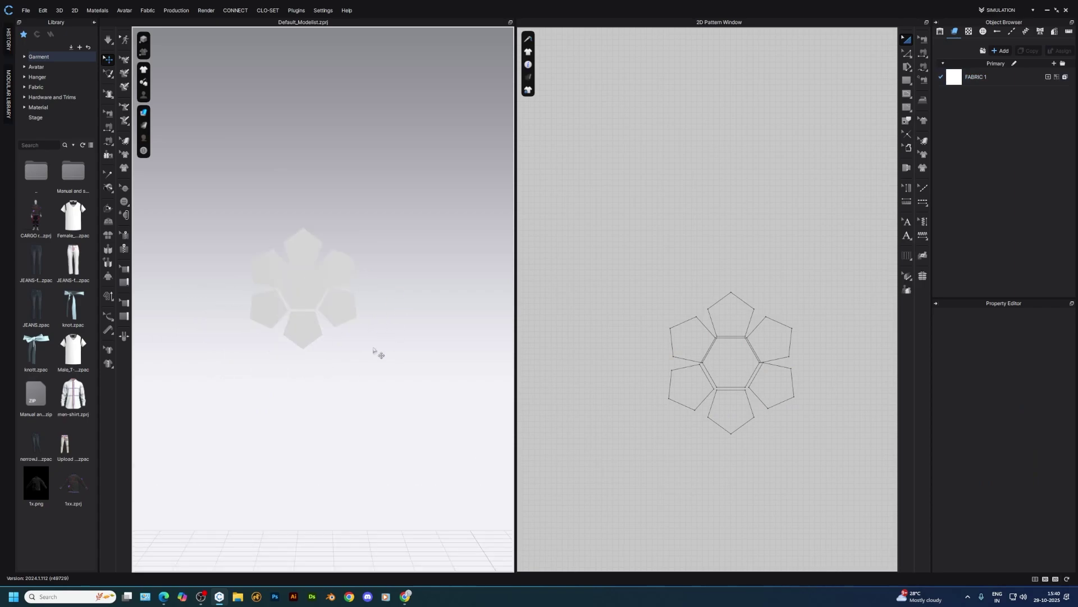
- Select all seven pieces, rotate them to lie horizontally in 3D, and lower them towards the ground grid
scroll(691, 382, "down", 4)
left_click_drag(749, 329, 652, 443)
scroll(294, 337, "down", 3)
right_click_drag(295, 337, 384, 351)
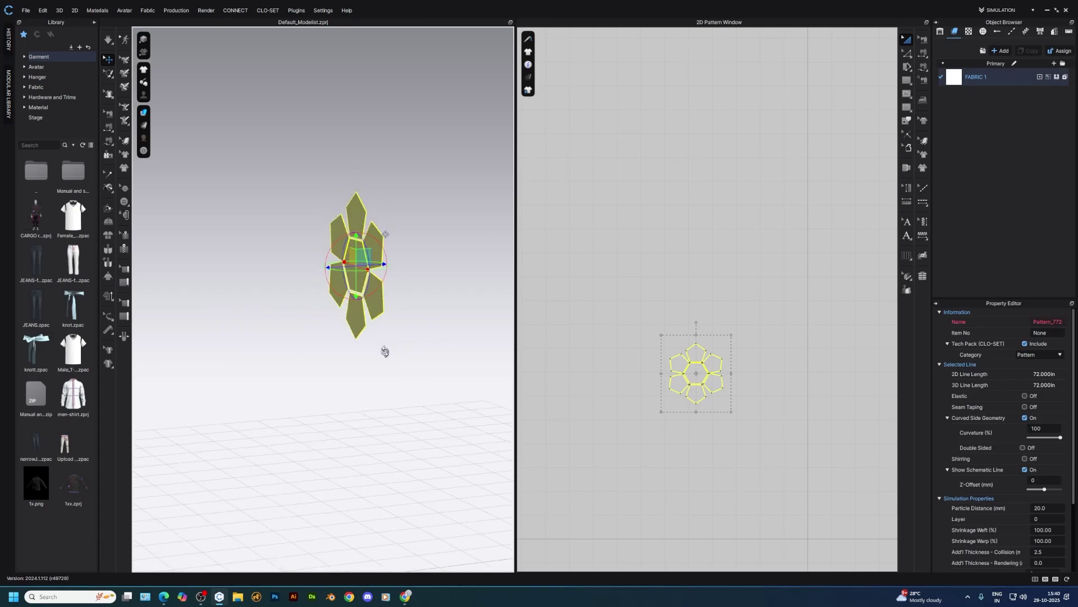
mouse_move(364, 289)
right_mouse_down()
mouse_move(397, 328)
mouse_move(493, 326)
right_mouse_up()
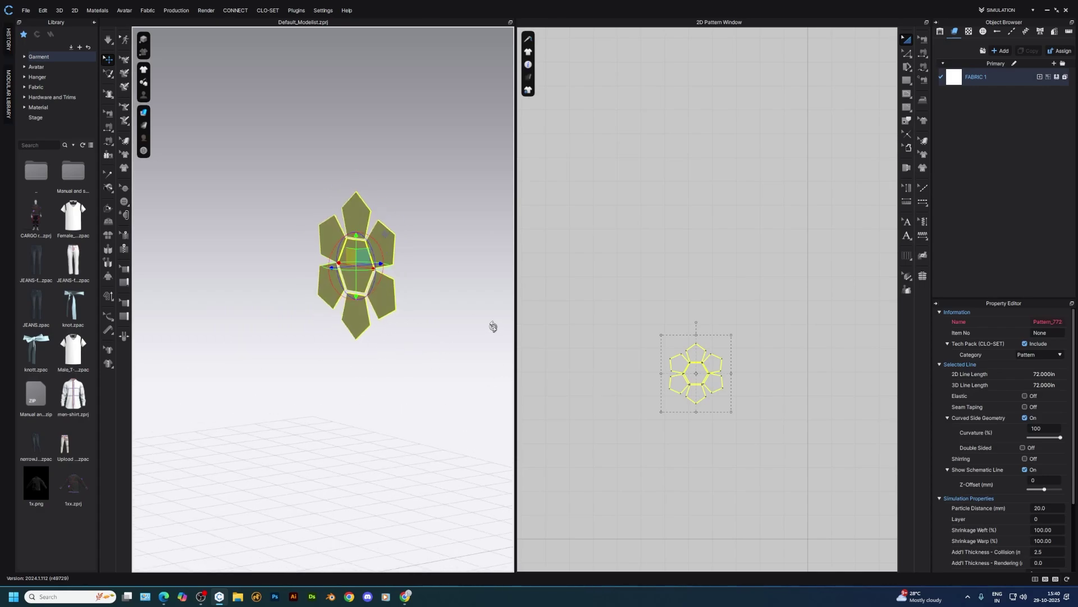
right_click_drag(430, 300, 372, 210)
left_click_drag(407, 273, 411, 280, "shift")
right_click_drag(415, 282, 365, 289)
left_click_drag(350, 216, 380, 426)
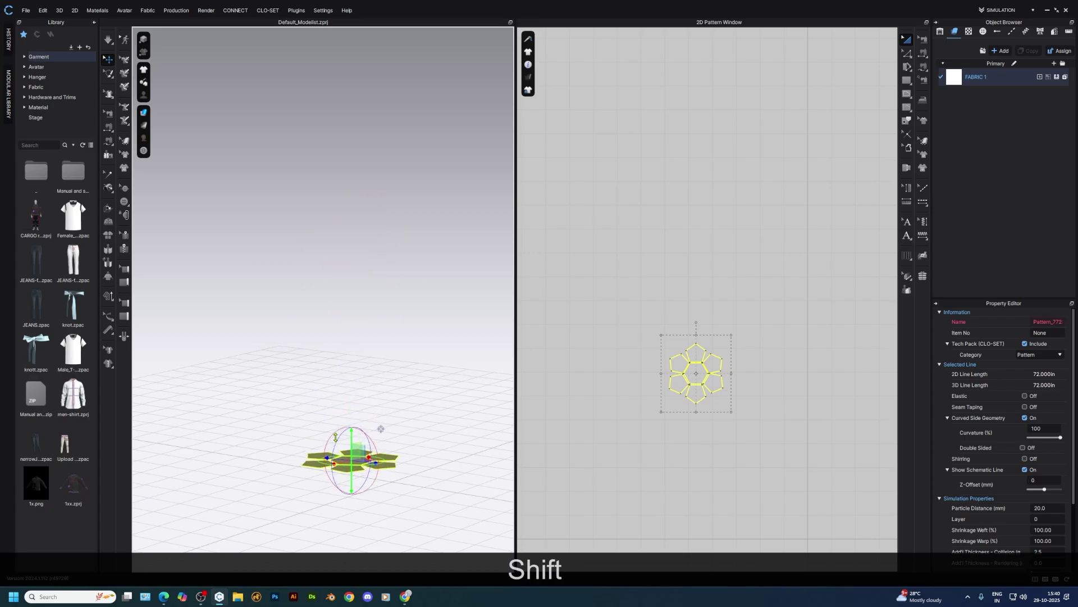
- Move the seven selected pieces to the ground center in 3D
right_click_drag(381, 427, 388, 491)
right_click(352, 350)
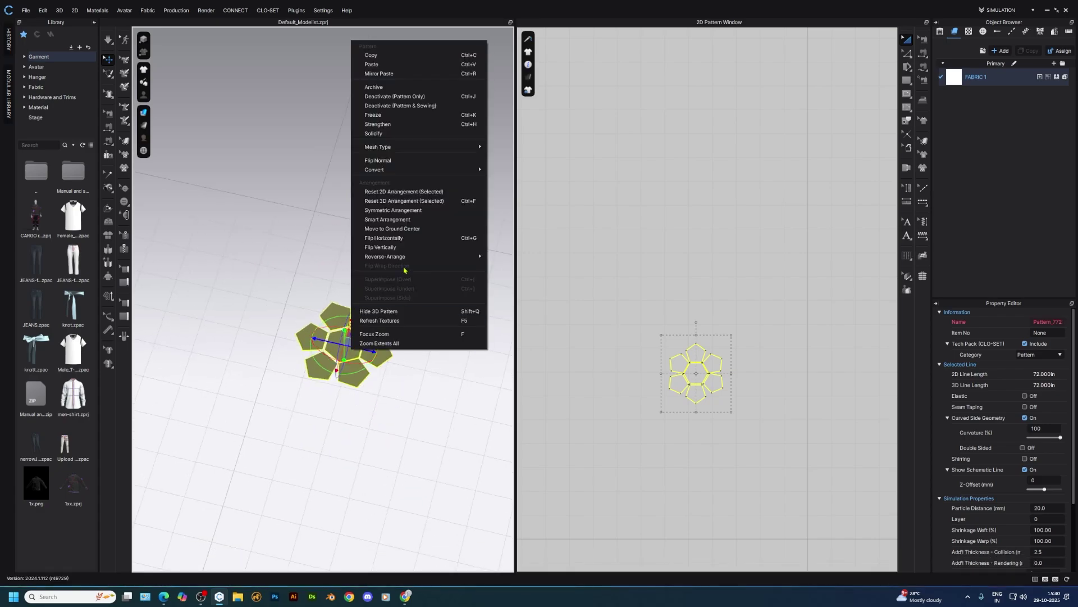
left_click(410, 228)
key("space")
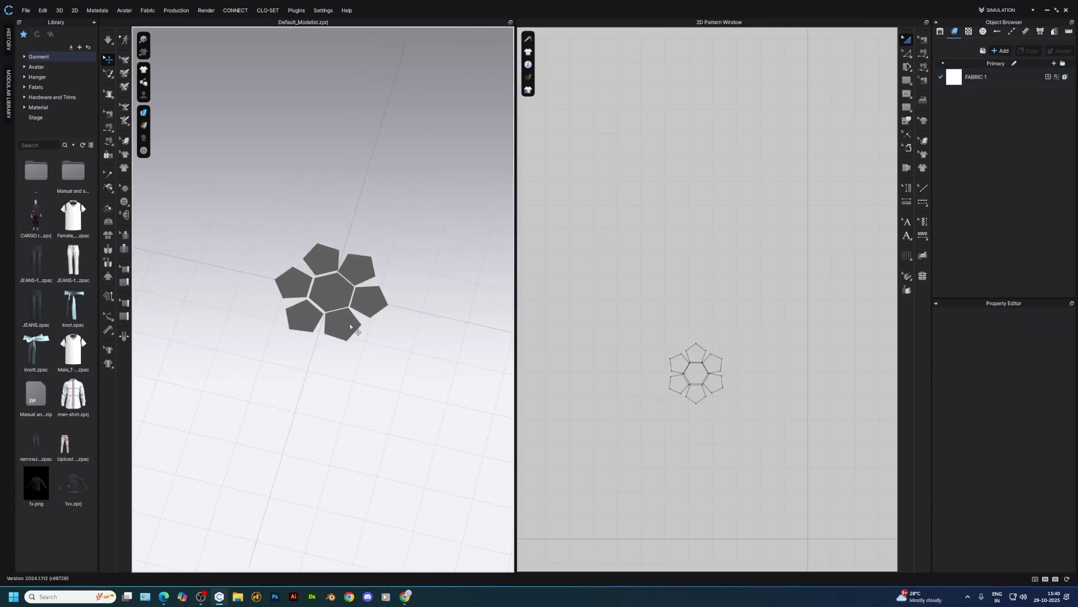
- Sew each of the hexagon's six sides to the facing side of its adjacent pentagon with segment sewing
scroll(352, 319, "up", 3)
scroll(668, 368, "up", 8)
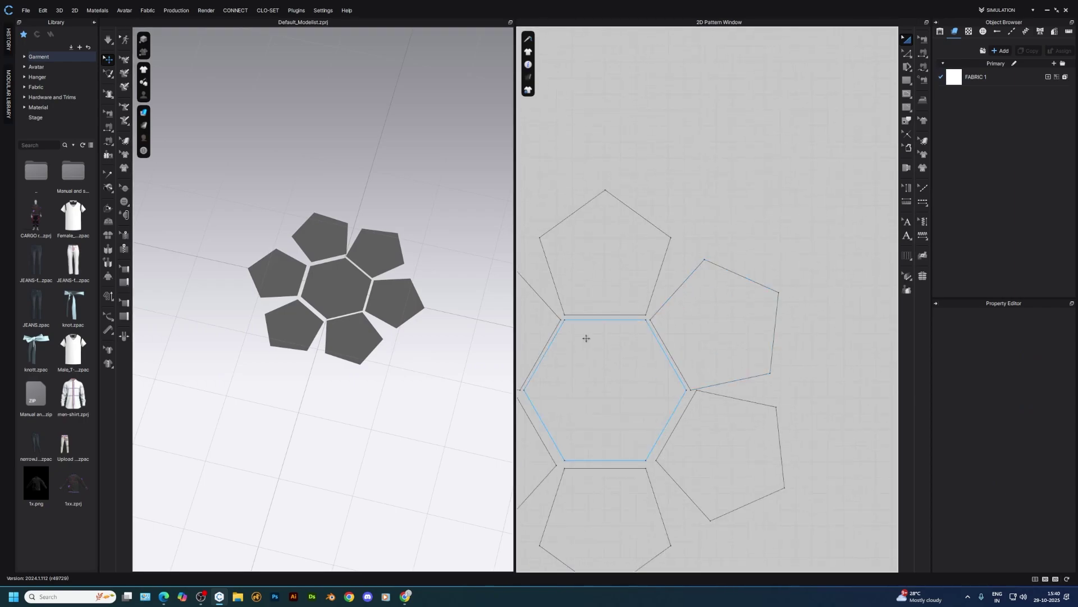
left_click(605, 349)
left_click(747, 130)
scroll(736, 134, "down", 2)
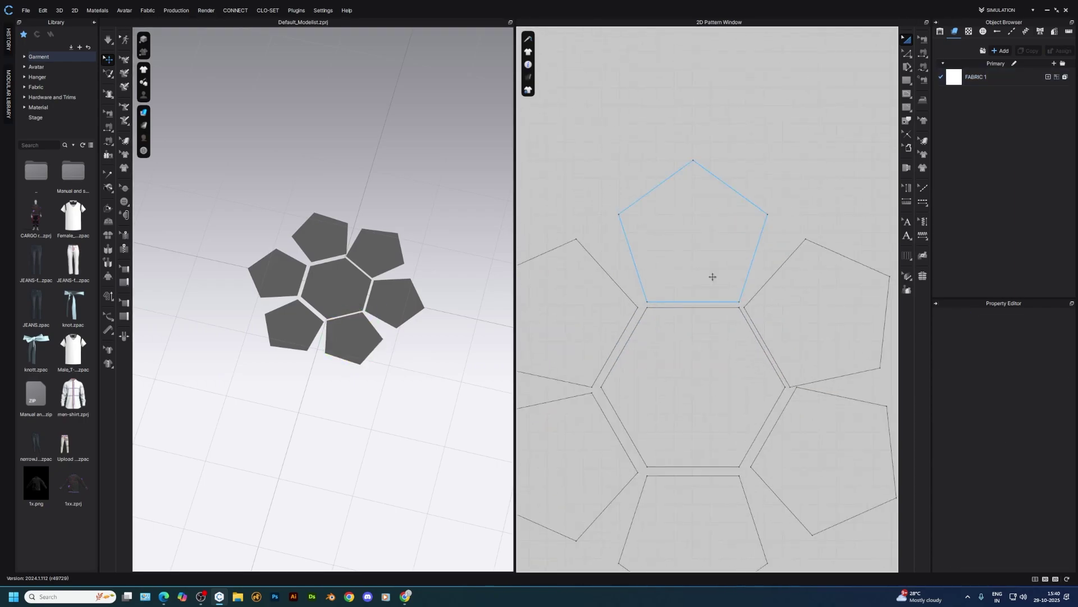
key("n")
left_click(722, 302)
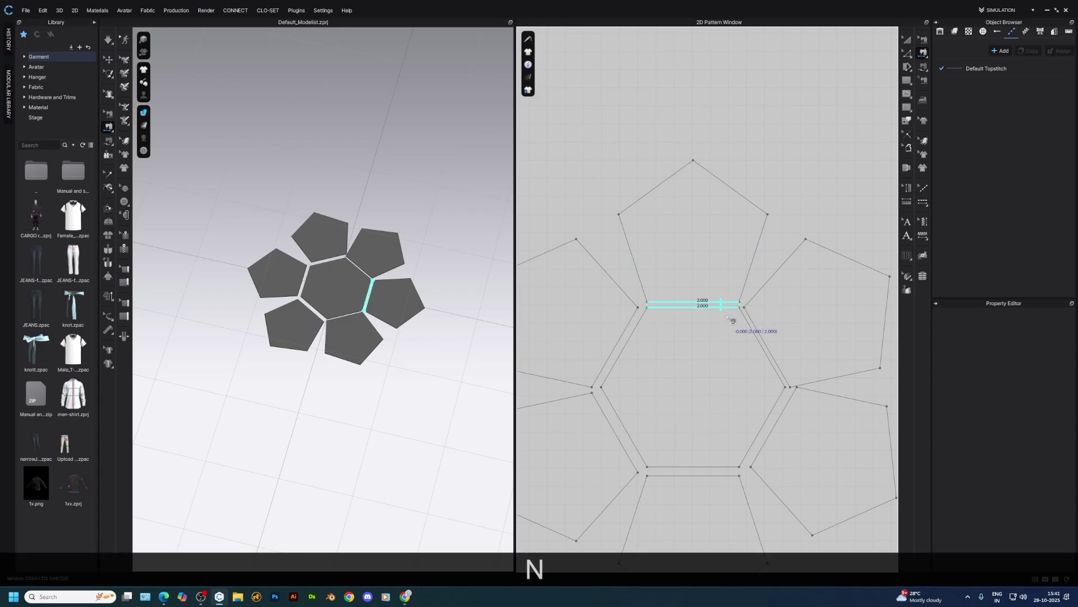
left_click(757, 337)
left_click(776, 360)
left_click(789, 393)
left_click(750, 446)
left_click(721, 466)
left_click(722, 478)
left_click(637, 449)
left_click(625, 444)
left_click(624, 347)
left_click(613, 347)
- Sew the facing sides of all neighbouring pentagons together around the hexagon
middle_click_drag(651, 369, 706, 422)
left_click(679, 344)
left_click(696, 336)
left_click(799, 337)
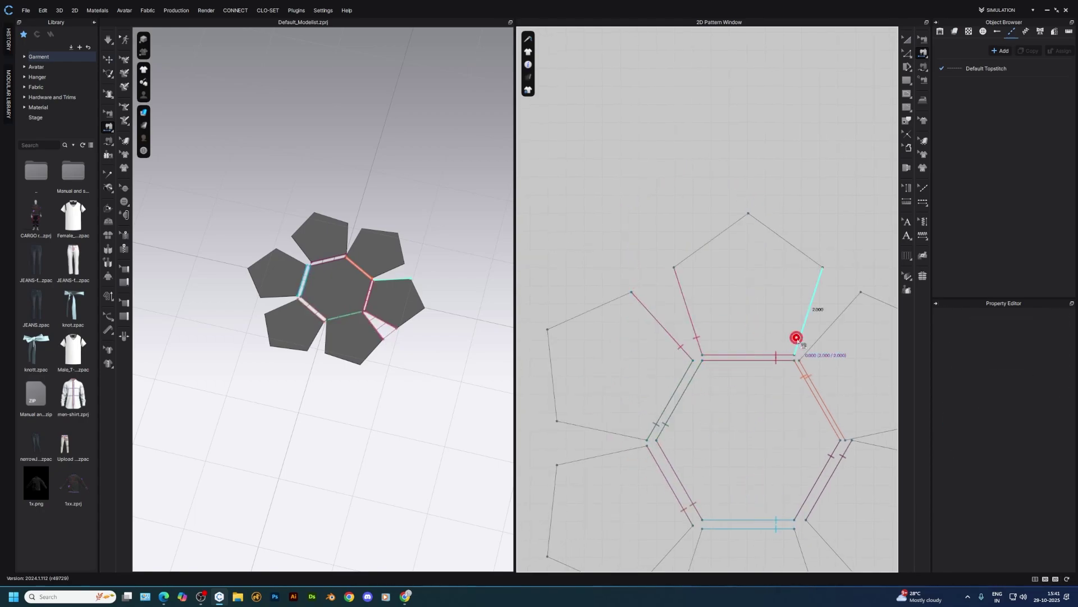
middle_click_drag(818, 364, 746, 282)
scroll(746, 282, "down", 2)
left_click(754, 255)
left_click(804, 338)
left_click(809, 354)
left_click(758, 436)
left_click(736, 449)
left_click(640, 449)
left_click(620, 440)
left_click(608, 365)
left_click(590, 337)
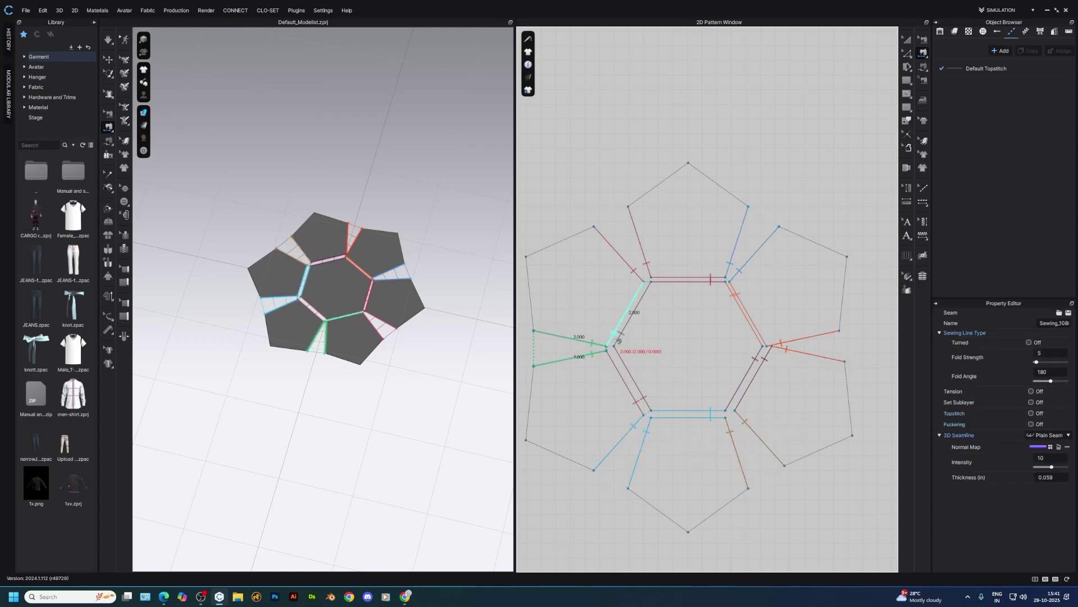
- Try simulating the sewn pieces with the hexagon unfrozen, and undo the simulation
key("a")
key("space")
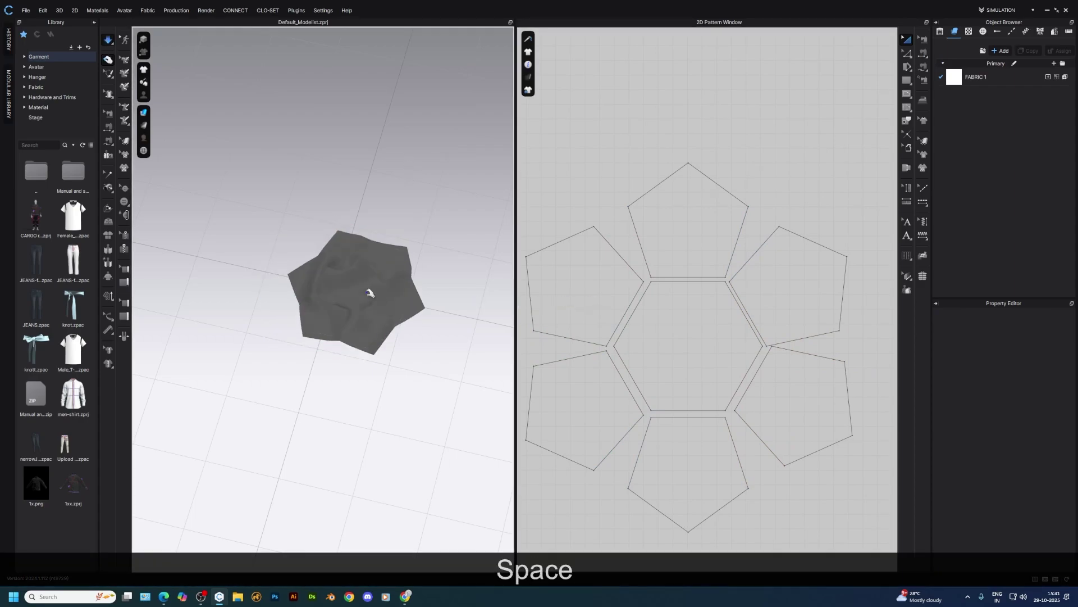
key("ctrl+z")
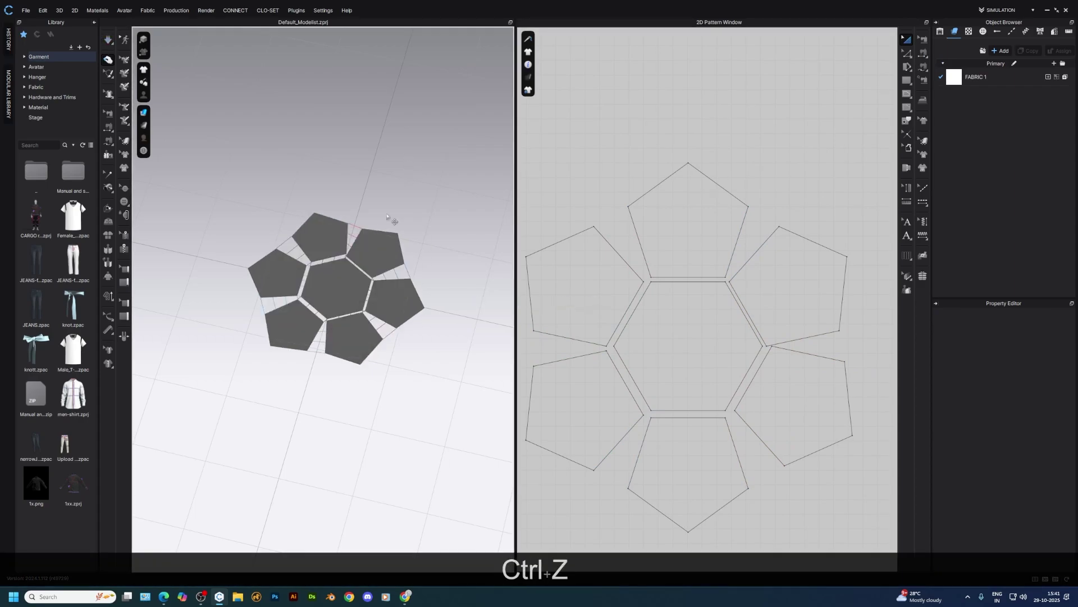
- Freeze the central hexagon, simulate the sewn pieces, and pull the pentagon above the hexagon upward in 3D
scroll(336, 280, "up", 4)
right_click(336, 282)
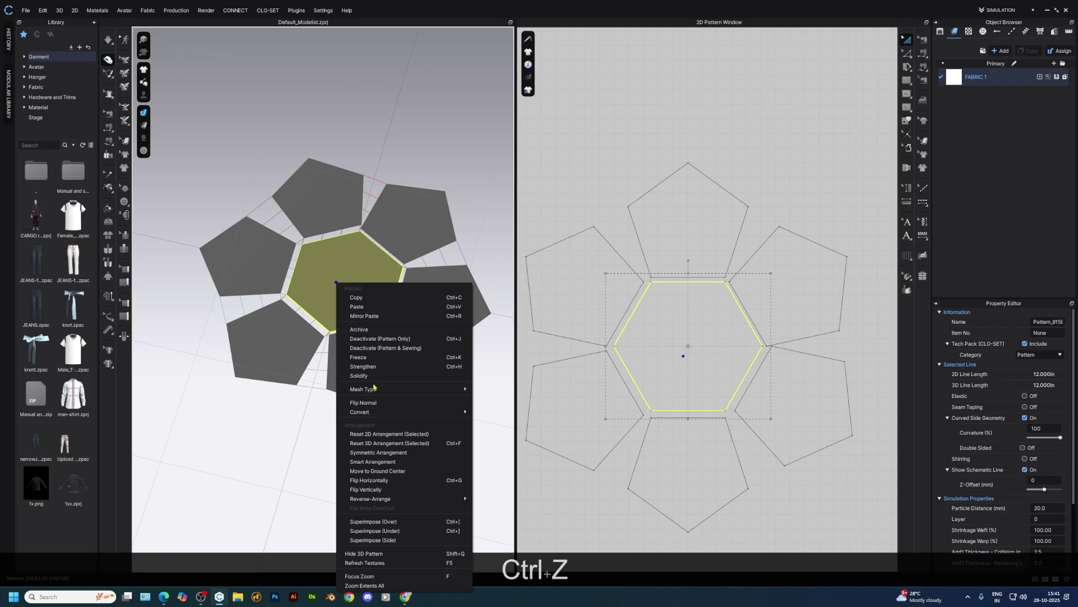
left_click(361, 359)
right_click_drag(438, 308, 474, 269)
key("space")
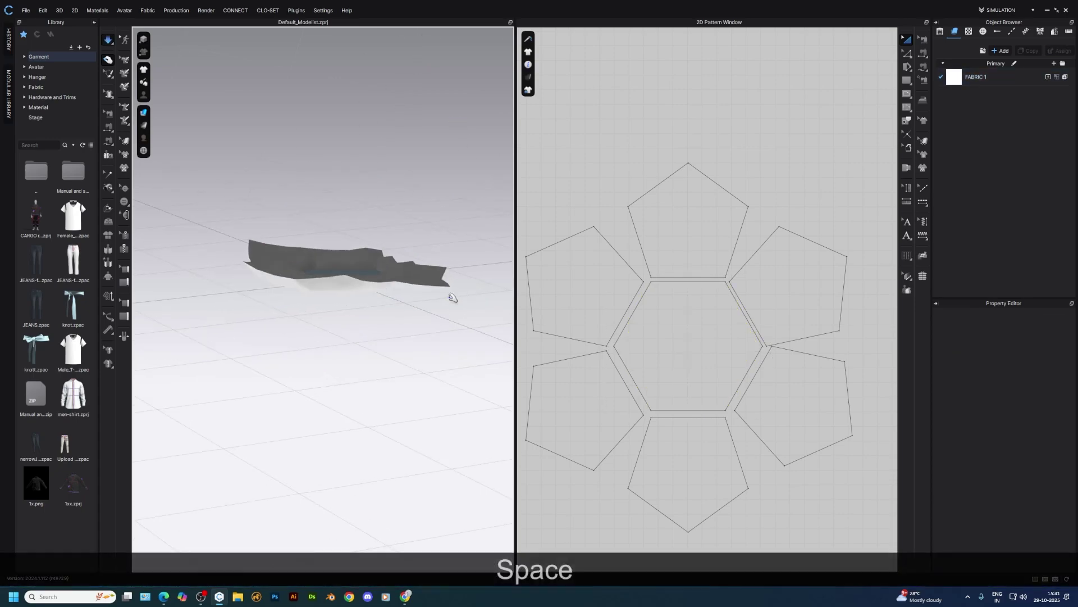
left_click_drag(433, 276, 423, 233)
right_click_drag(427, 241, 410, 286)
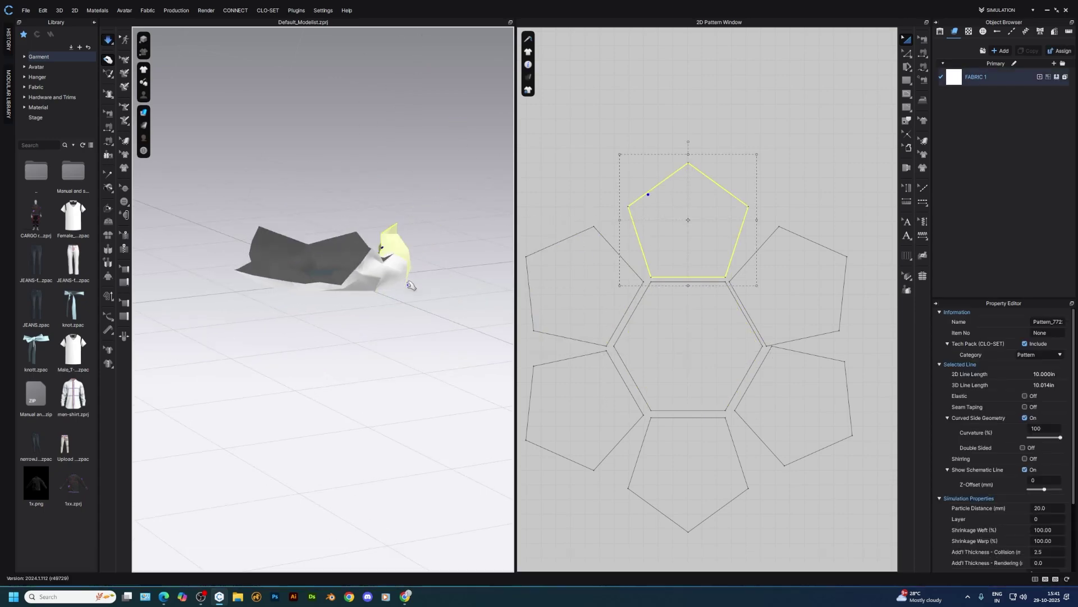
- Copy the central hexagon and paste it just outside the pentagon ring, level with the central hexagon on its right
scroll(640, 280, "down", 5)
left_click(689, 305)
scroll(689, 305, "up", 1)
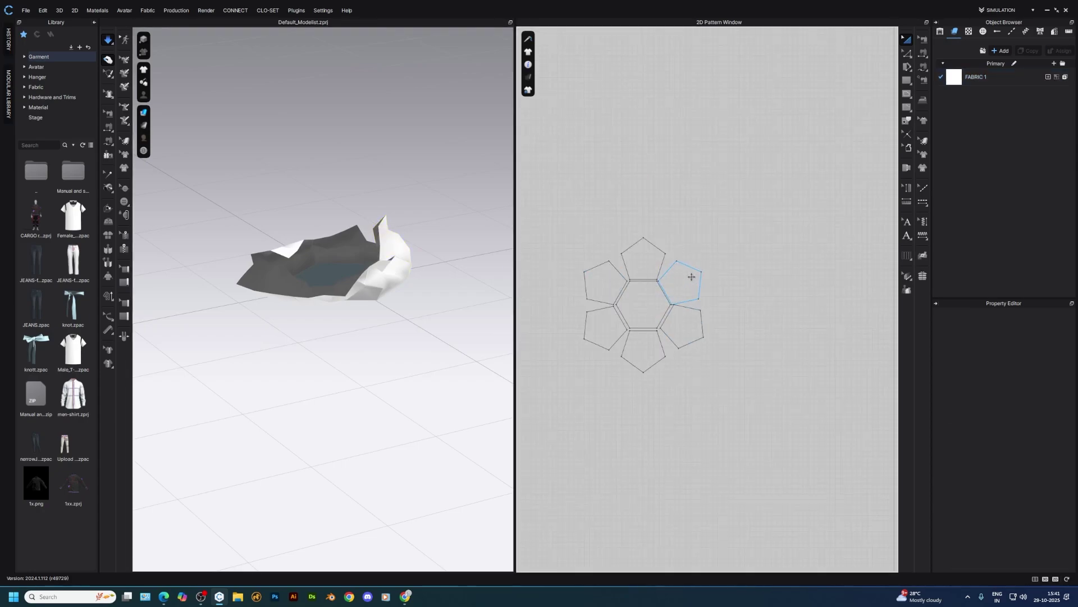
left_click_drag(749, 209, 547, 414)
left_click(647, 295)
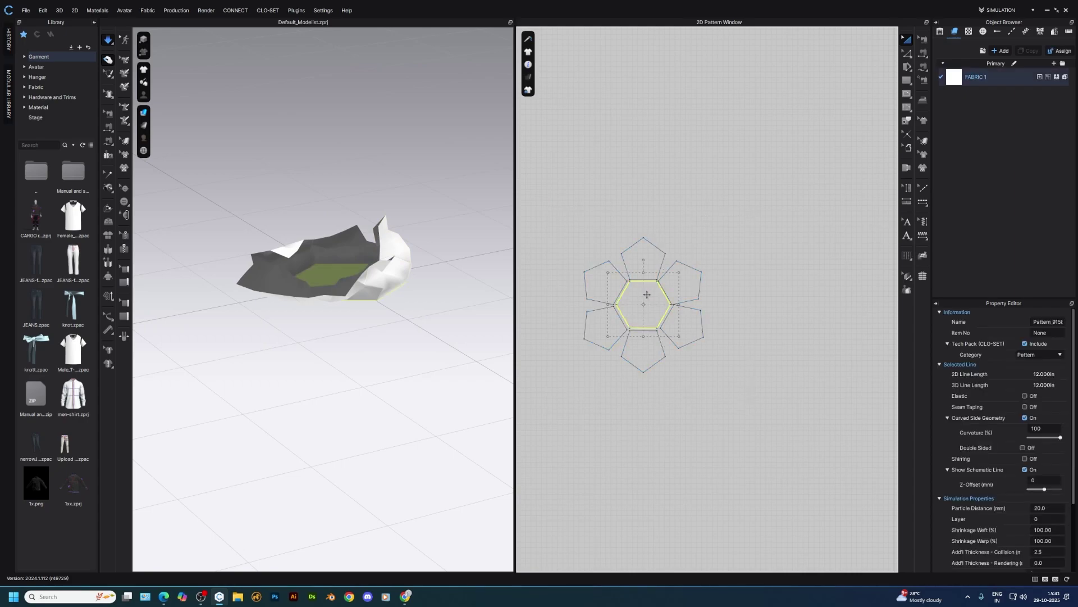
key("ctrl+c")
key("ctrl+v")
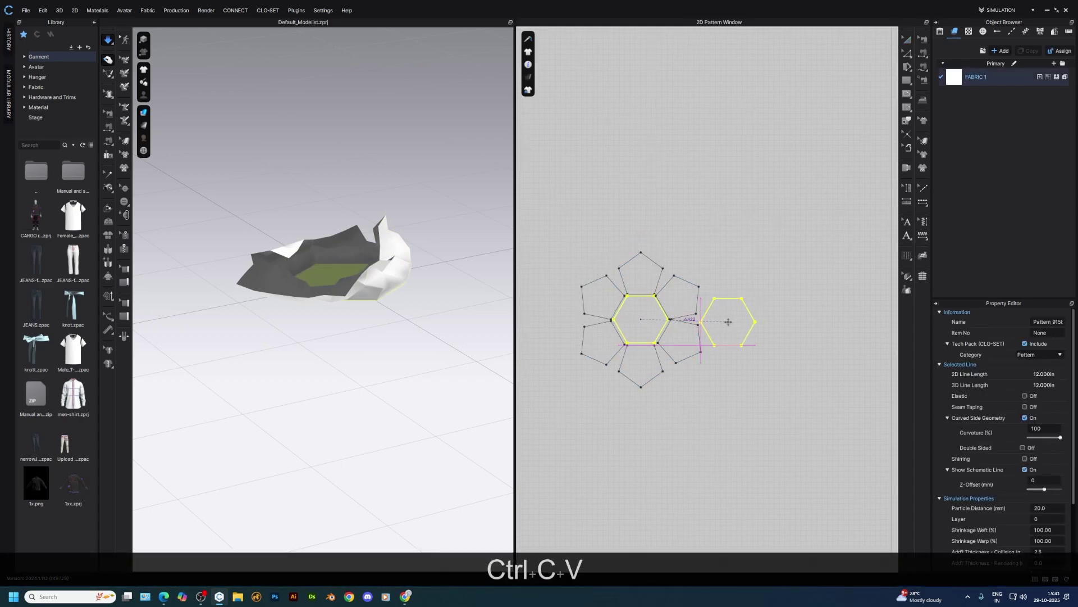
left_click(728, 322)
- Unfreeze the pasted hexagon copy
right_click(292, 246)
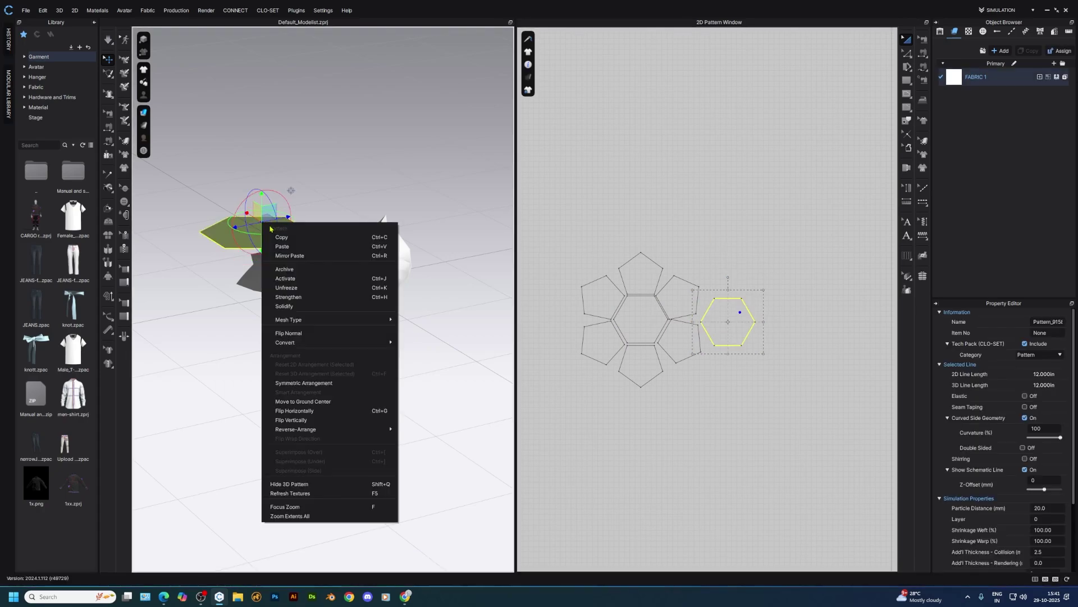
left_click(299, 288)
left_click(715, 325)
scroll(740, 358, "up", 3)
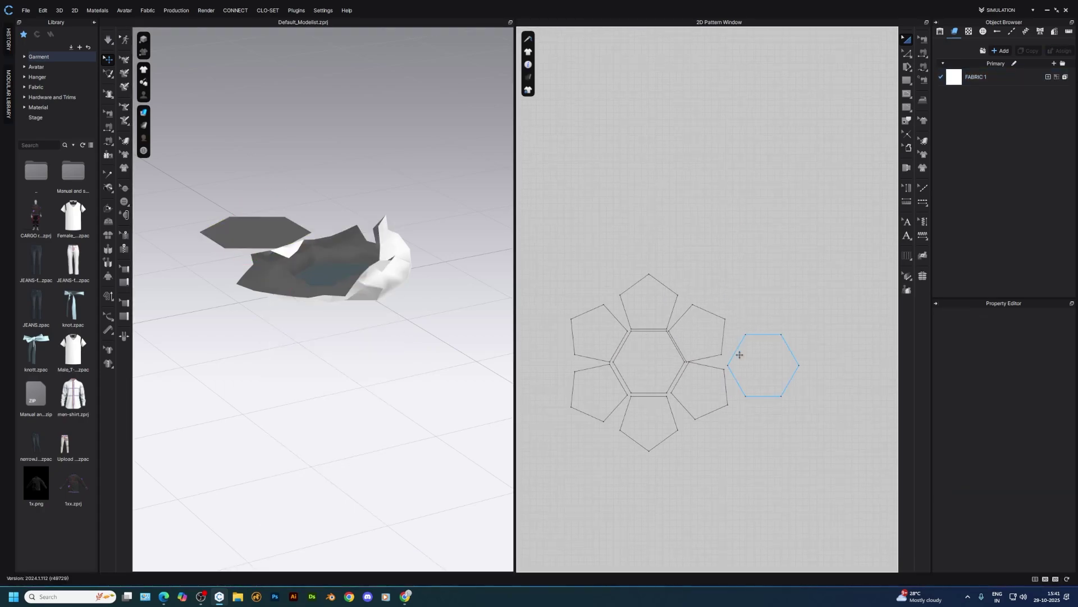
- Copy the outer hexagon beside the pentagon ring and paste it above the ring's upper-right pentagon
left_click(741, 361)
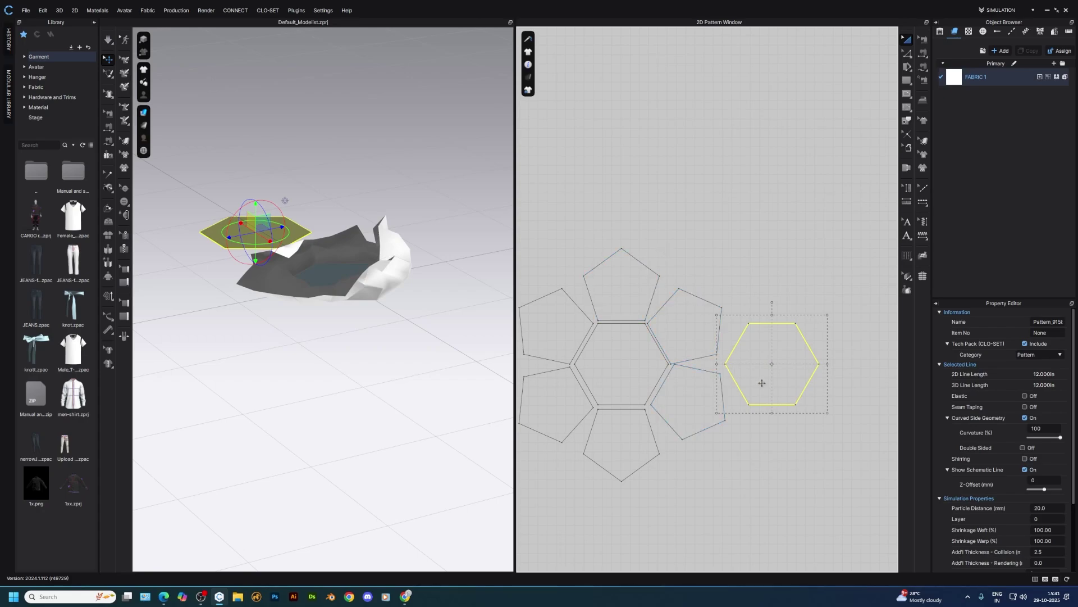
key("ctrl+c")
key("ctrl+v")
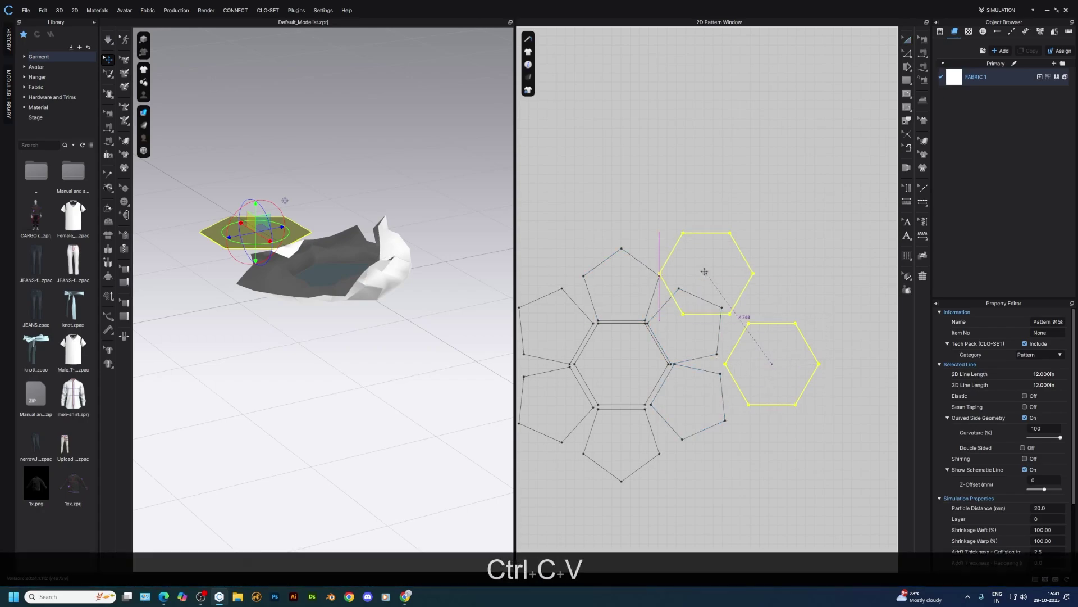
left_click(697, 236)
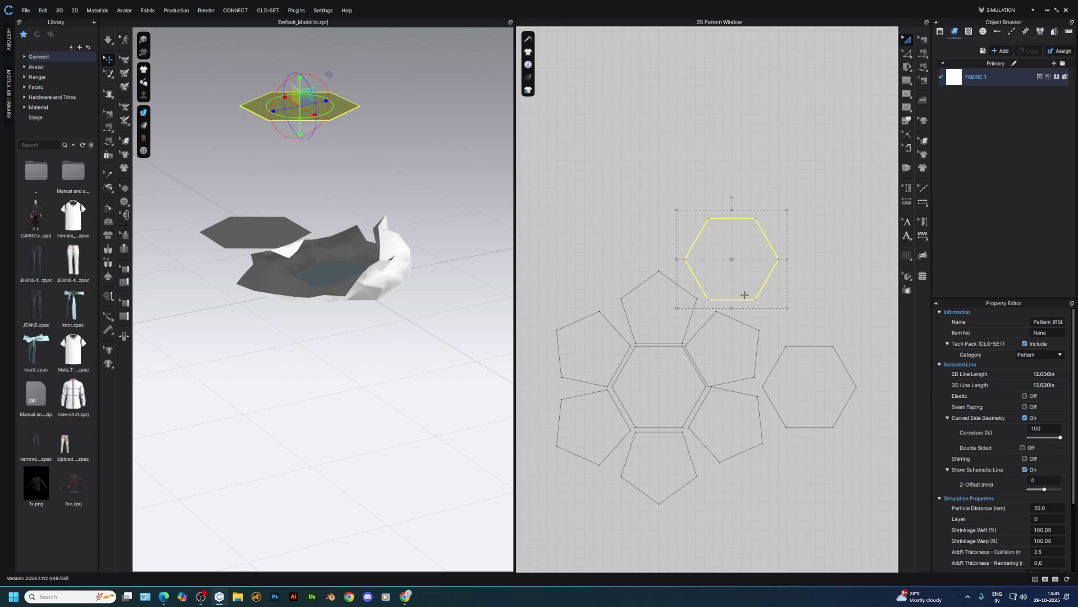
- Switch to the browser and examine how pentagons and hexagons alternate on the Wikimedia Commons soccer ball image
key("alt+Tab")
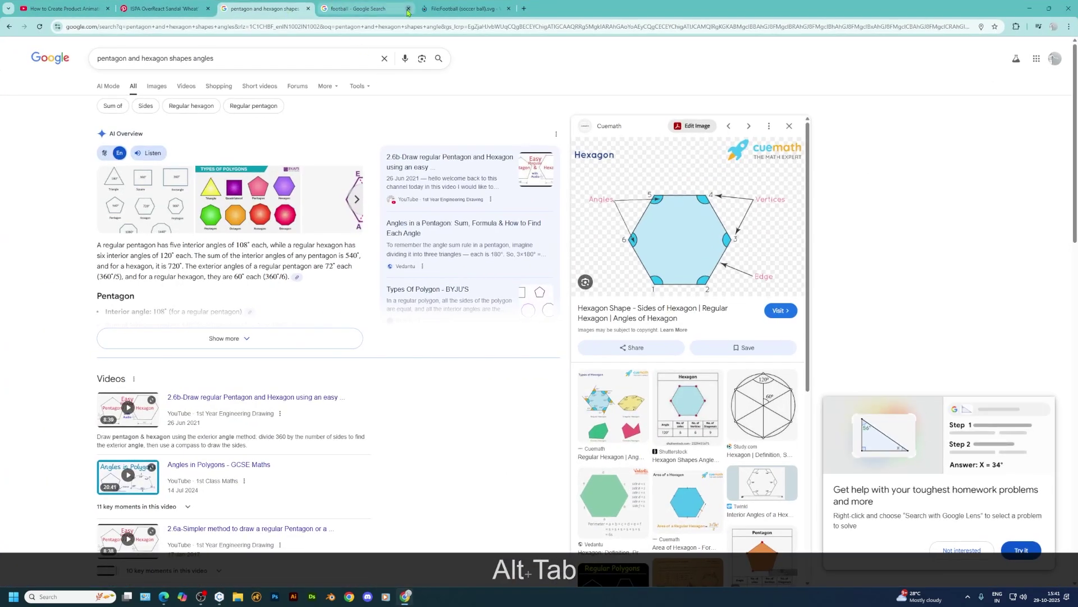
left_click(444, 9)
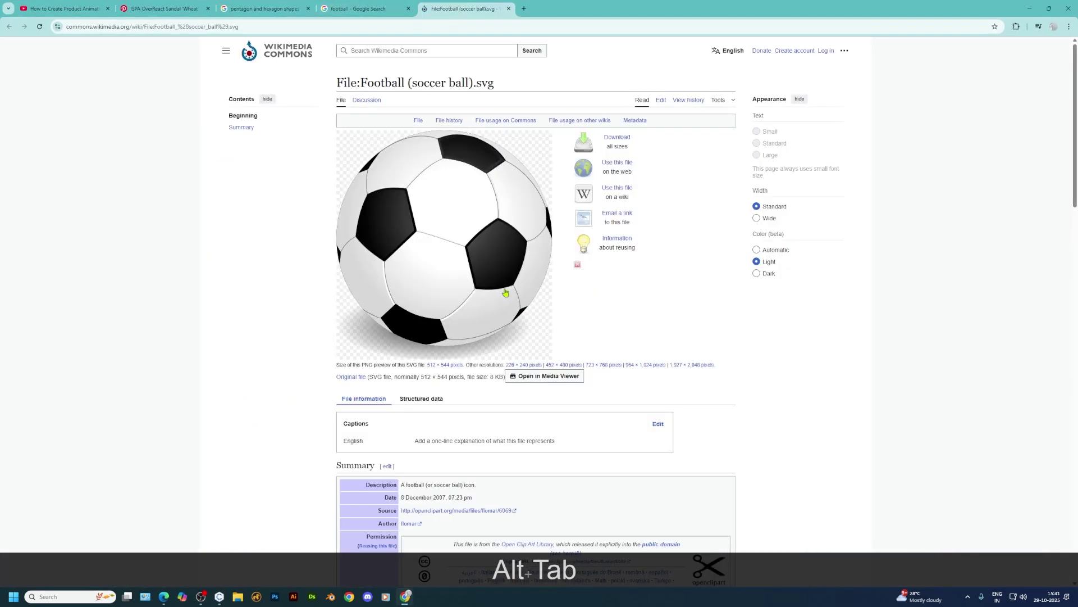
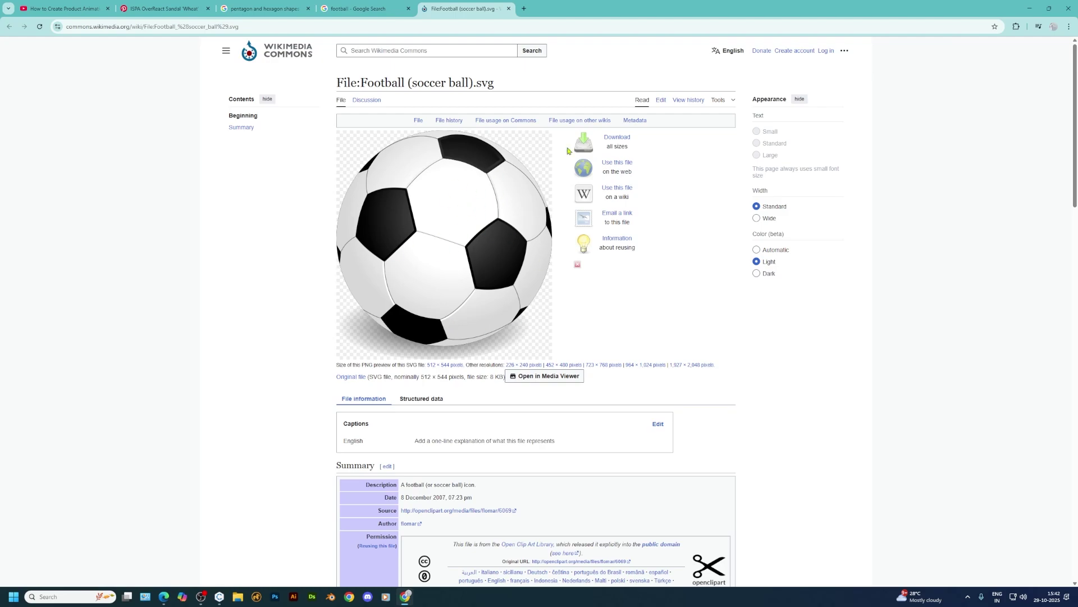
left_click(1030, 9)
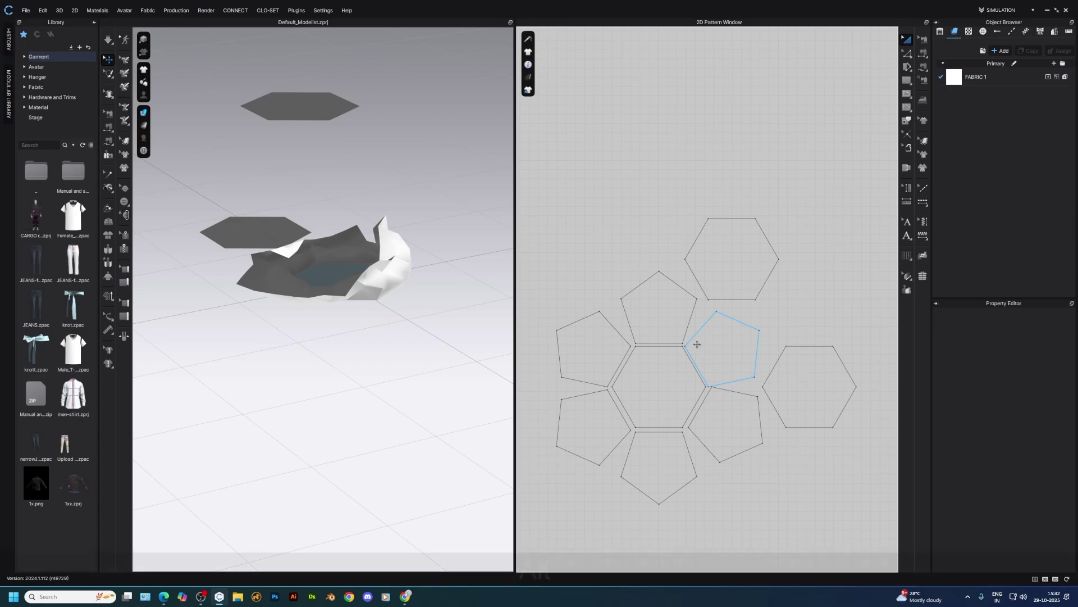
key("alt+Tab")
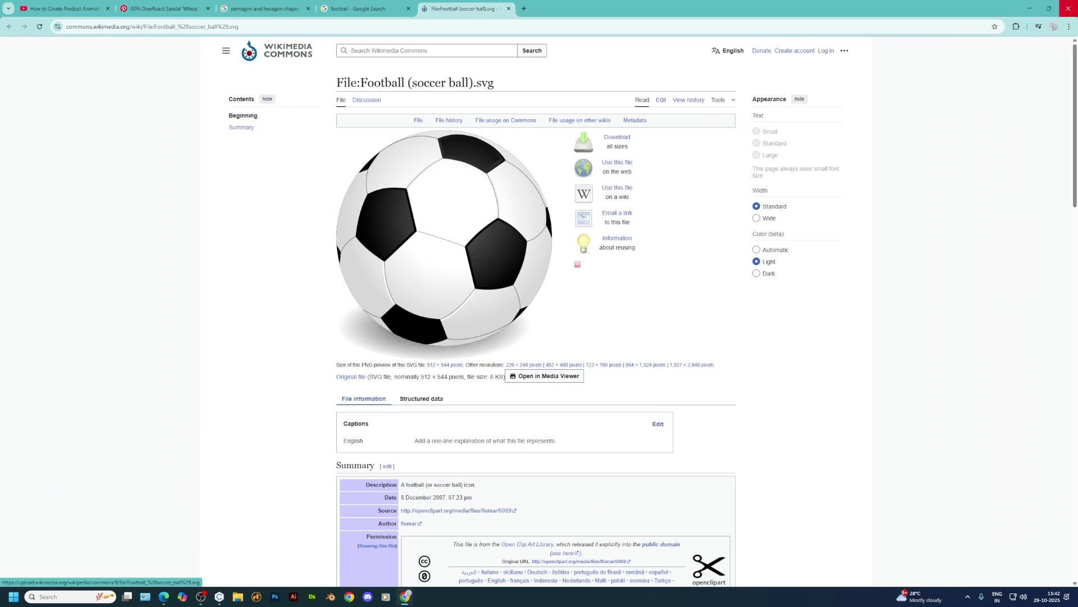
left_click(1029, 8)
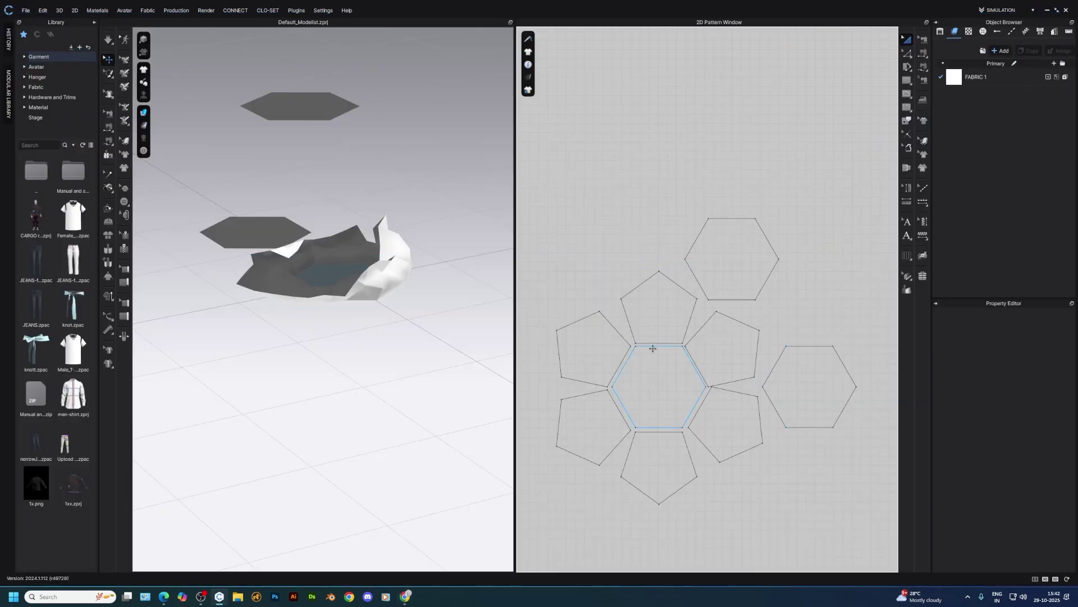
- Duplicate FABRIC 1, name the copy "white" and rename the original fabric "black"
left_click(983, 73)
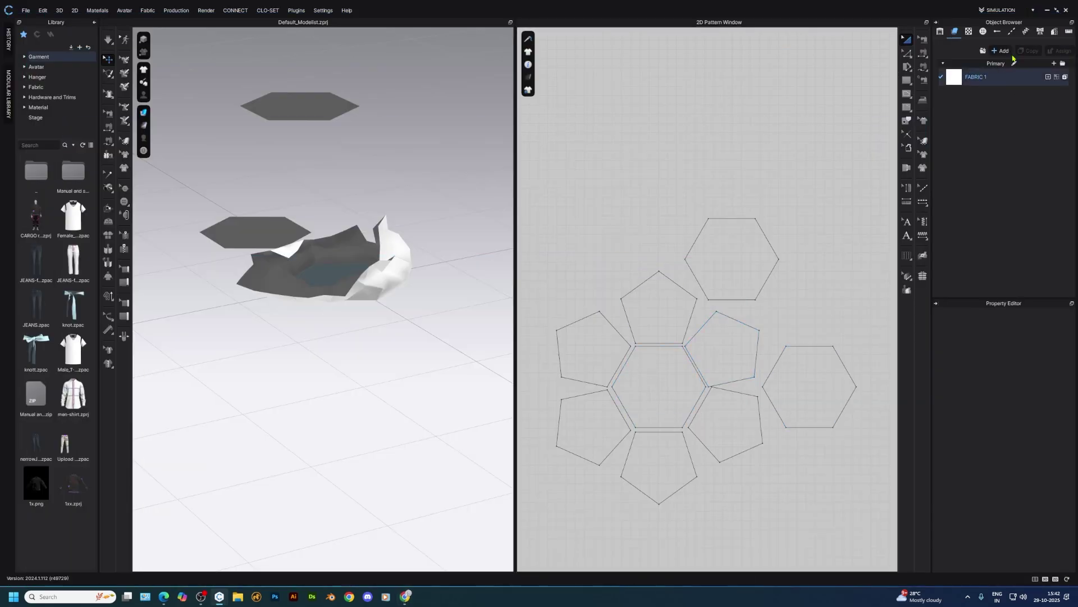
left_click(1029, 50)
double_click(993, 103)
type("wh")
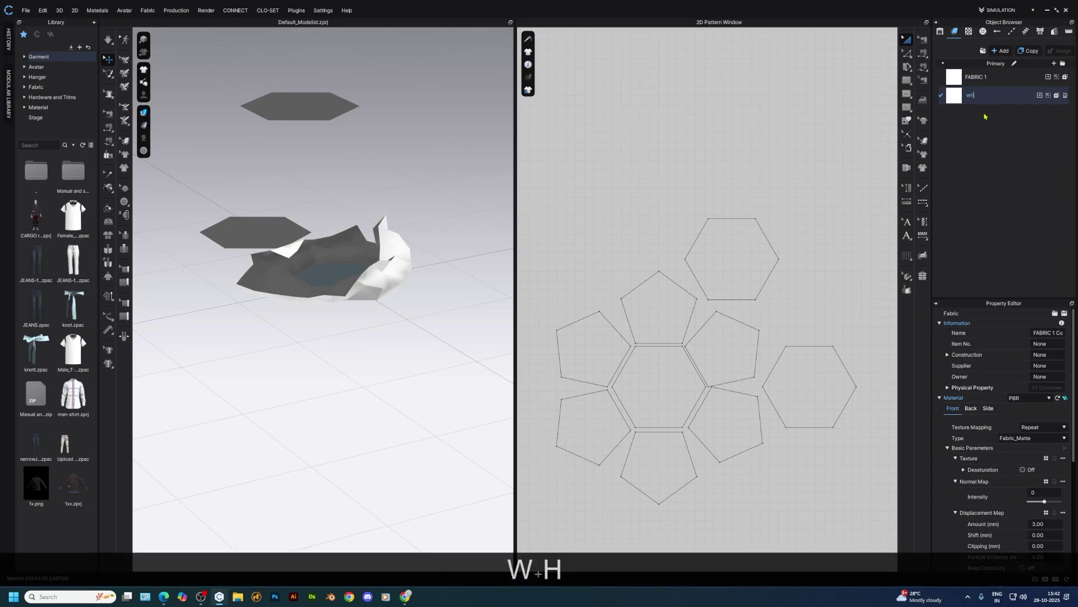
type("ite")
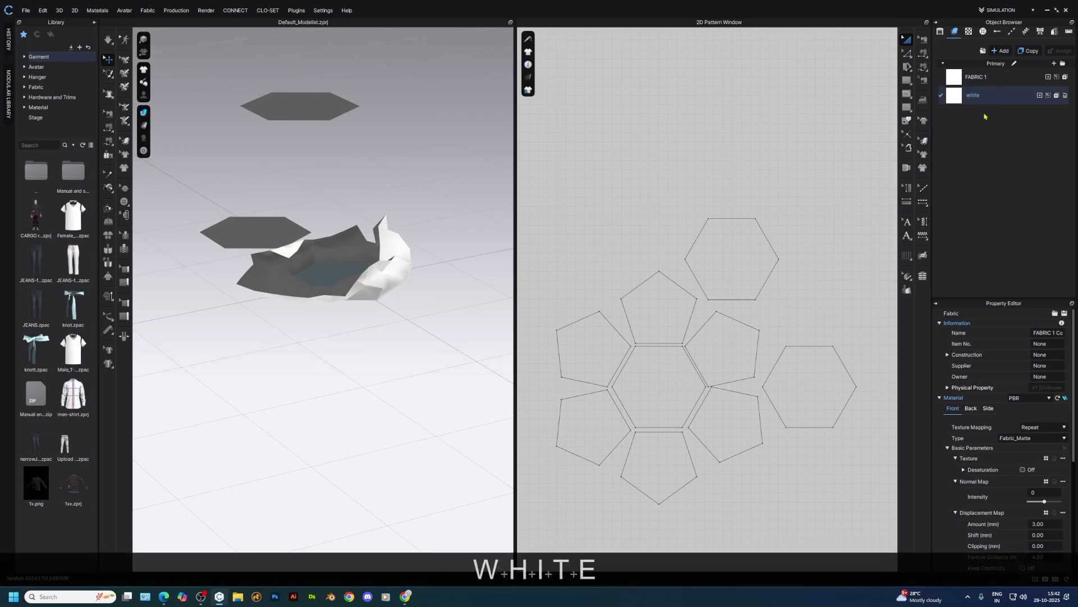
double_click(986, 77)
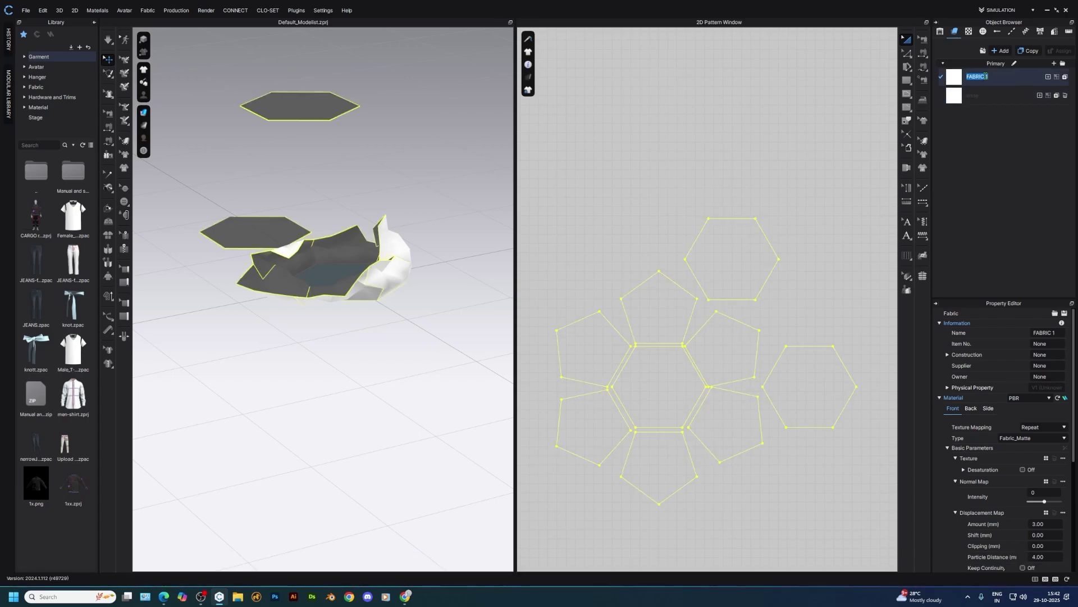
type("black")
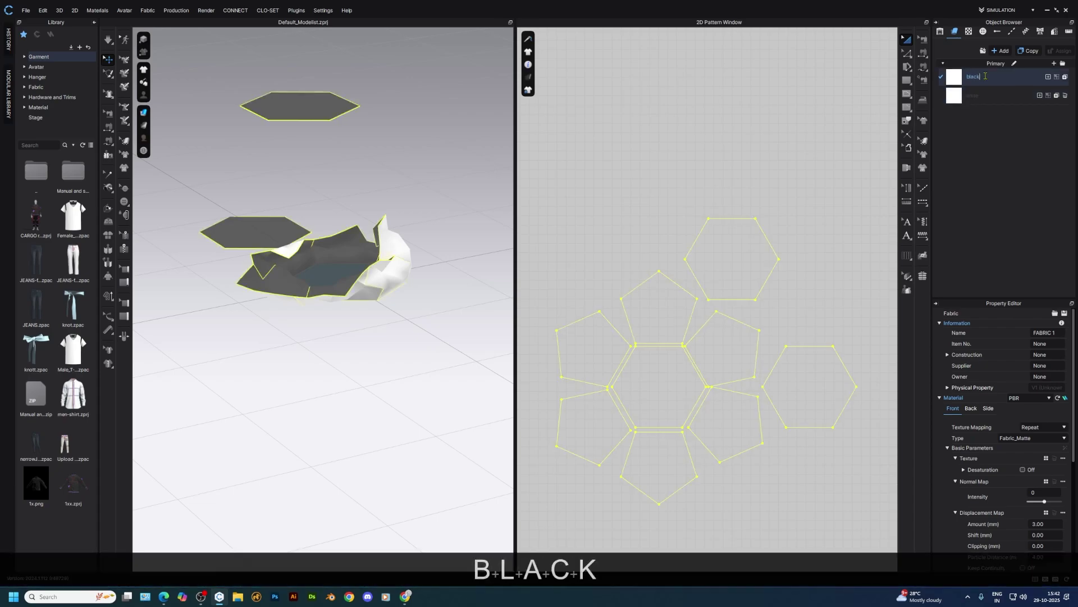
left_click(841, 145)
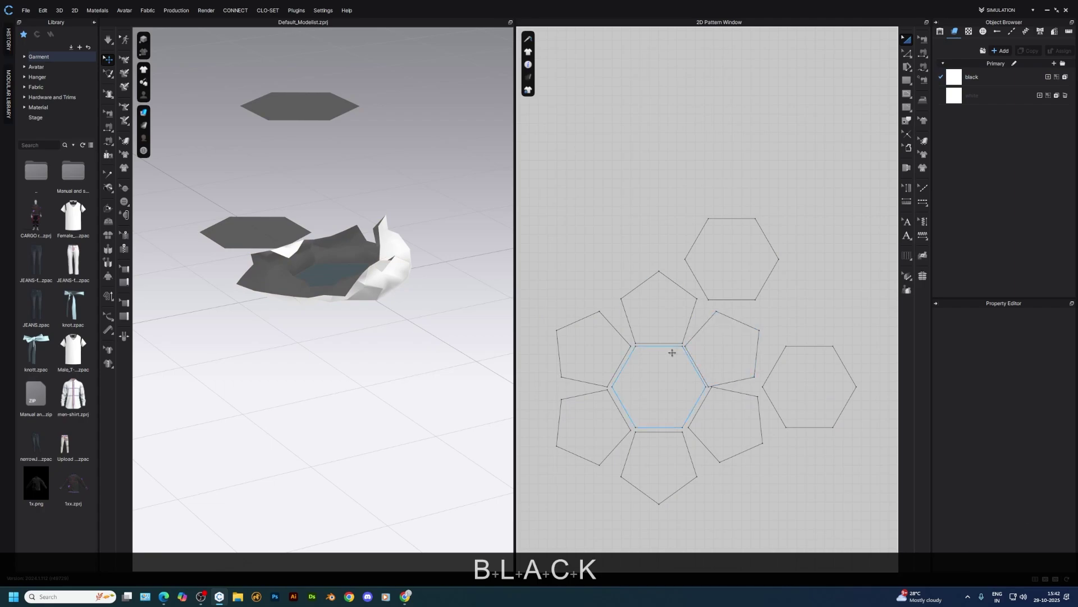
- Assign the white fabric to the central hexagon and both outer hexagon copies
left_click(660, 386)
left_click(730, 258, "shift")
left_click(795, 370, "shift")
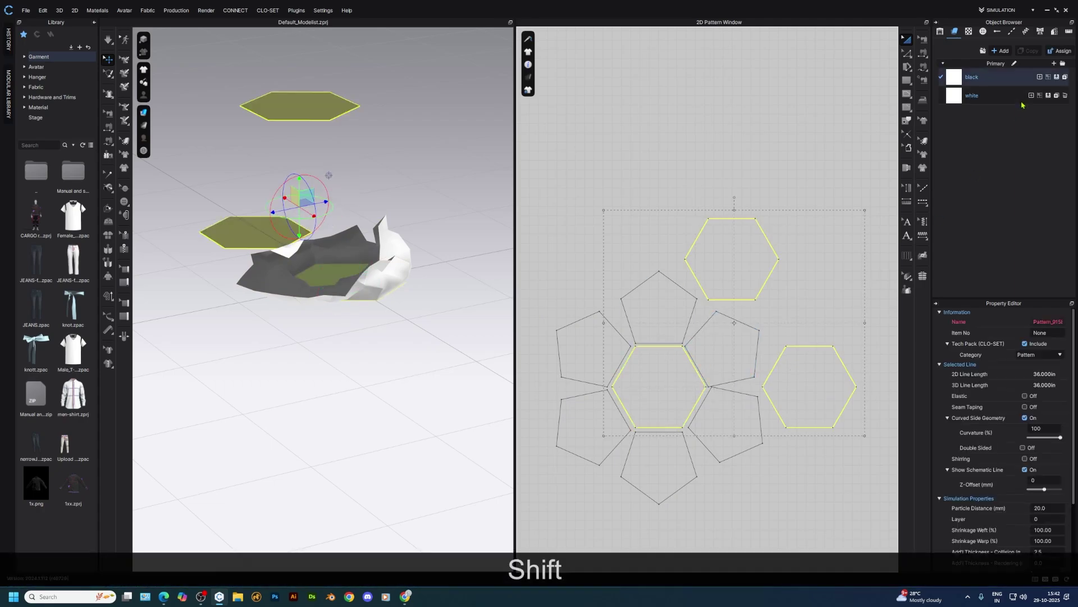
left_click(378, 329)
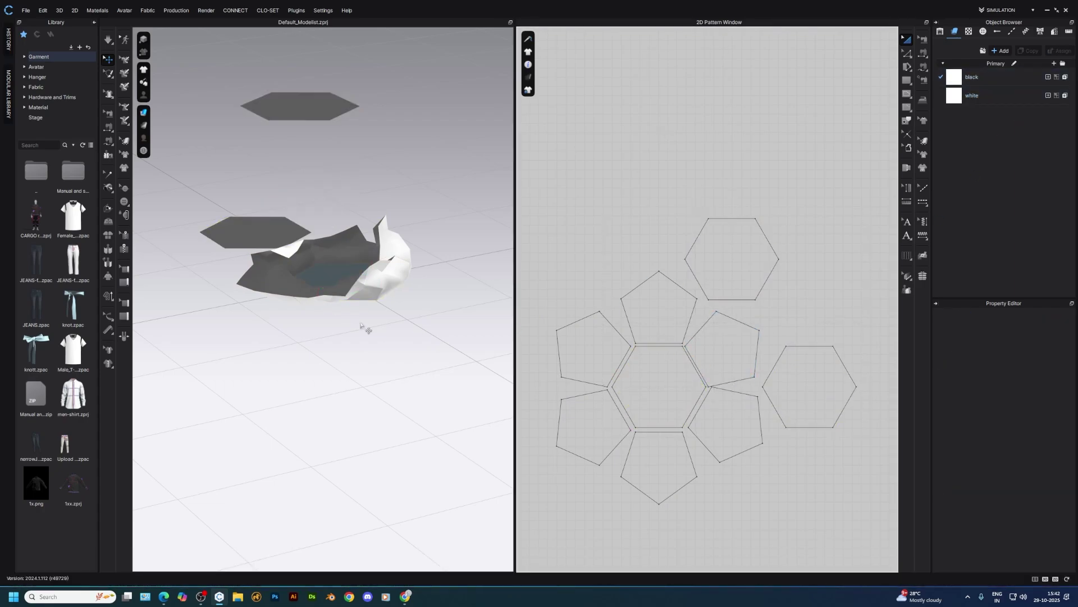
- Set the black fabric's color to Black from the color palette
left_click(972, 78)
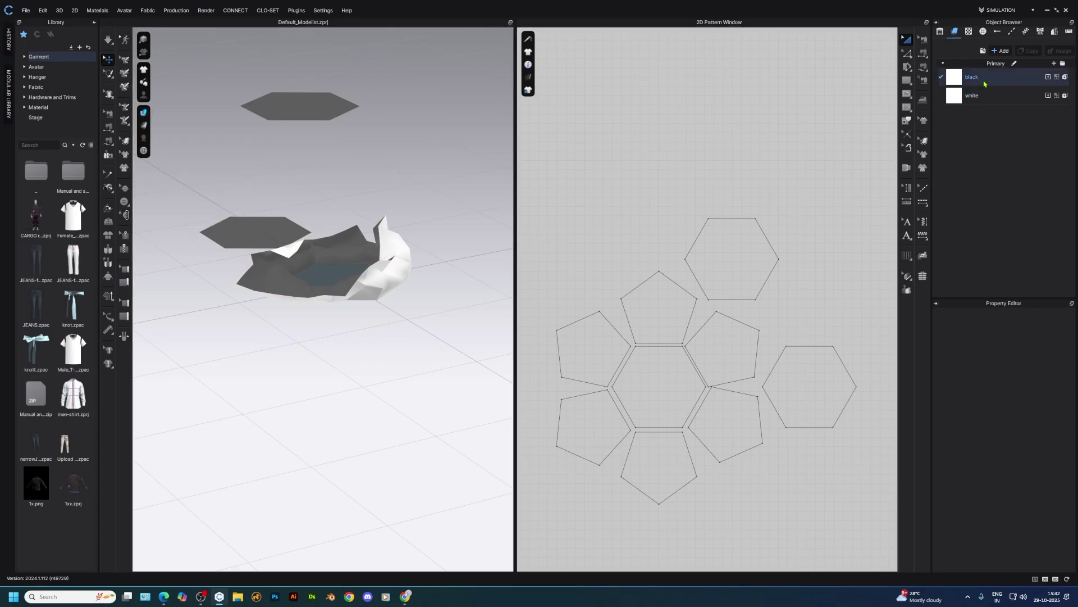
scroll(980, 519, "down", 2)
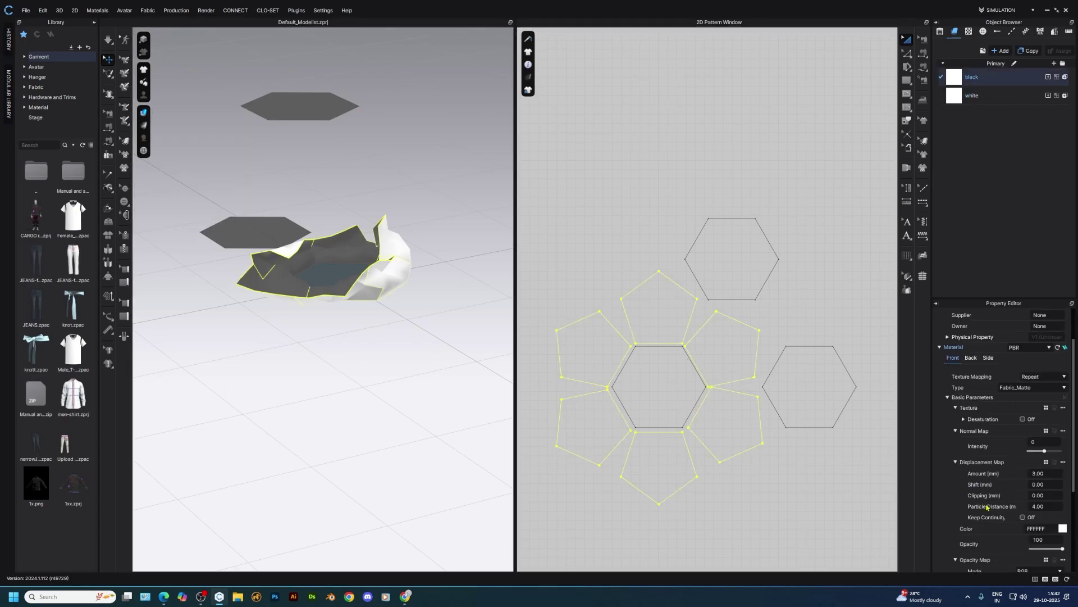
left_click(1064, 528)
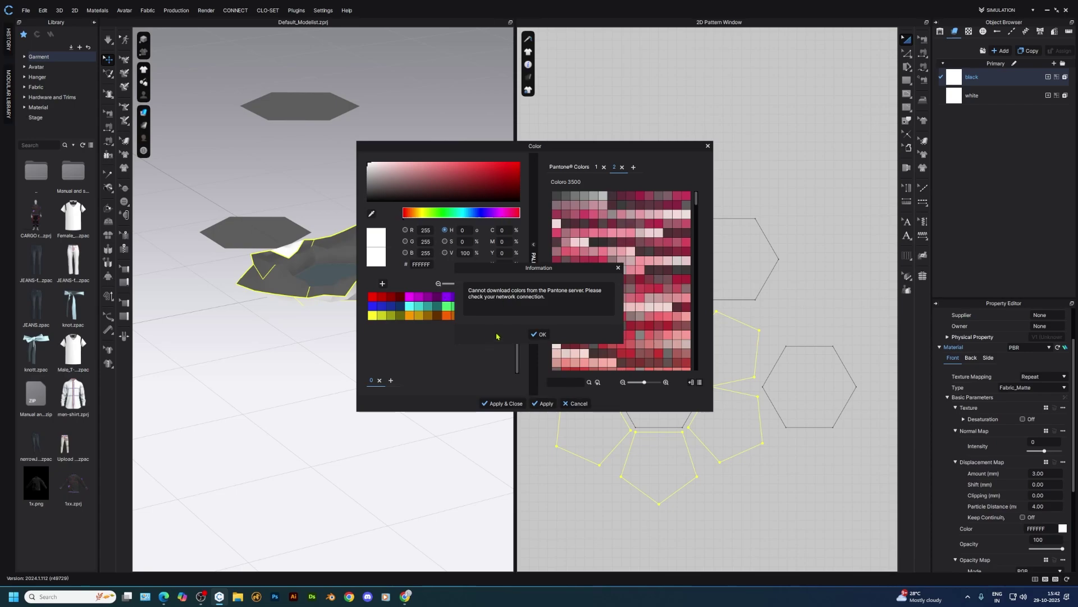
left_click(538, 334)
left_click(502, 315)
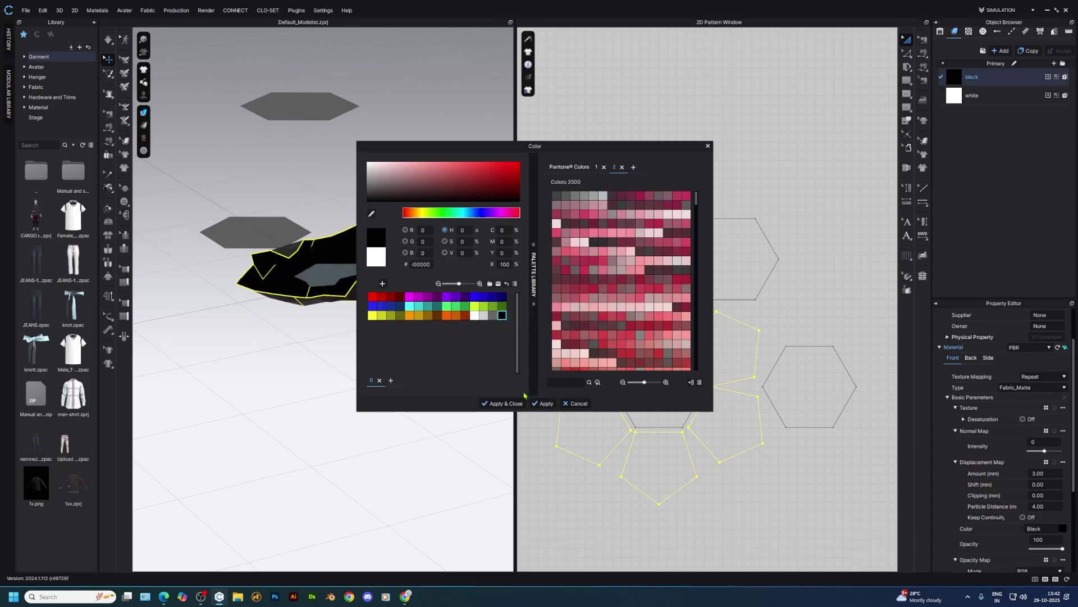
left_click(501, 403)
left_click(697, 326)
- Move the upper-left, upper-right and bottom pentagons out of the ring around the central hexagon in the 2D pattern
scroll(646, 349, "down", 1)
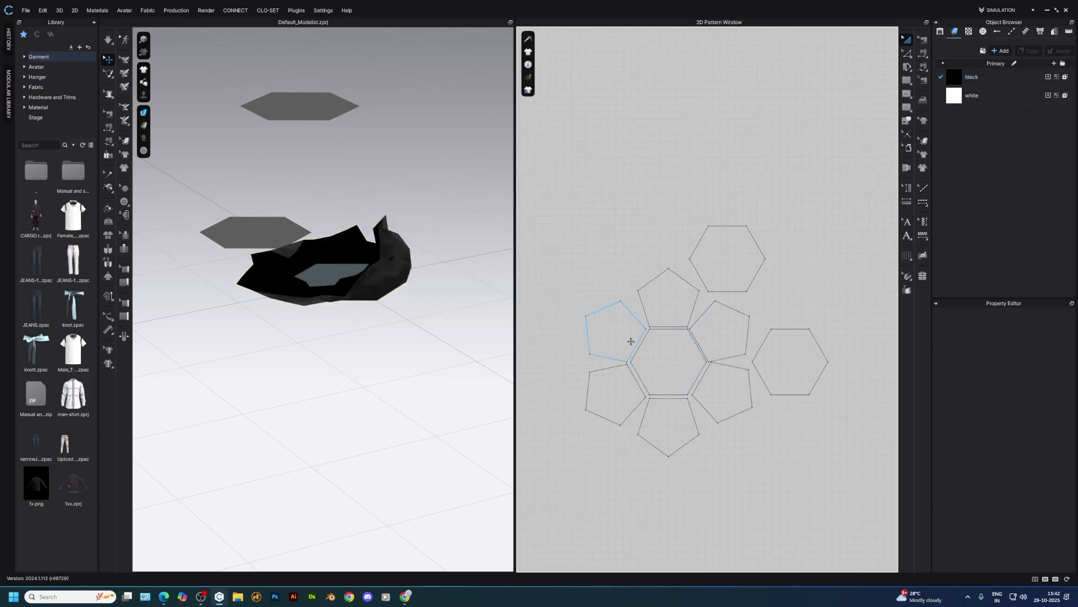
left_click_drag(629, 341, 575, 240)
left_click_drag(714, 323, 836, 262)
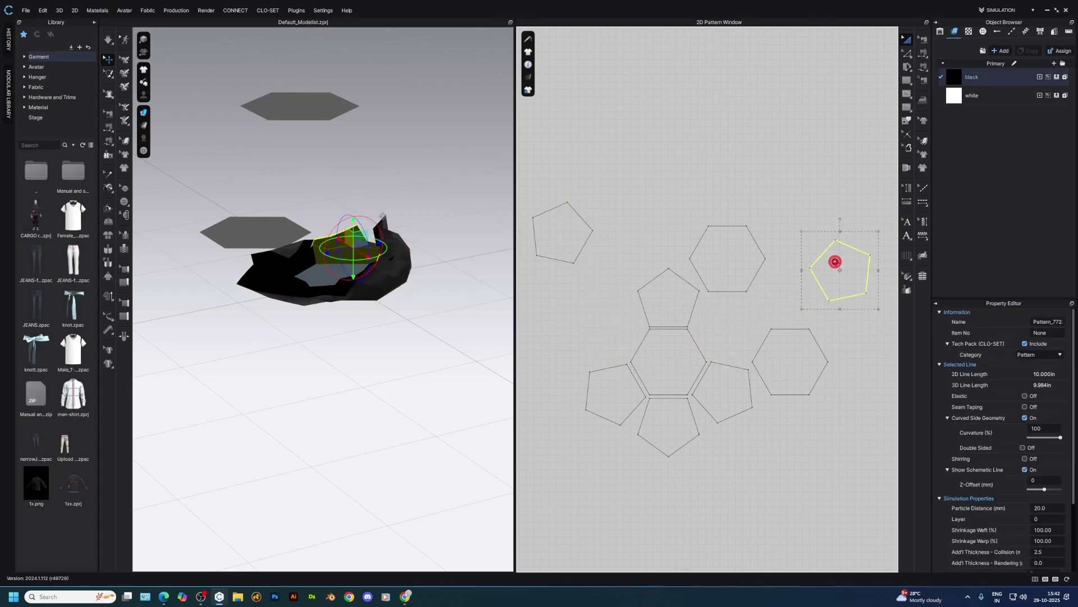
left_click_drag(690, 429, 687, 537)
- Move the two outer hexagons into the bottom and upper-right gaps of the ring, and paste a third copy into the upper-left gap
left_click_drag(789, 363, 670, 433)
left_click_drag(716, 270, 719, 324)
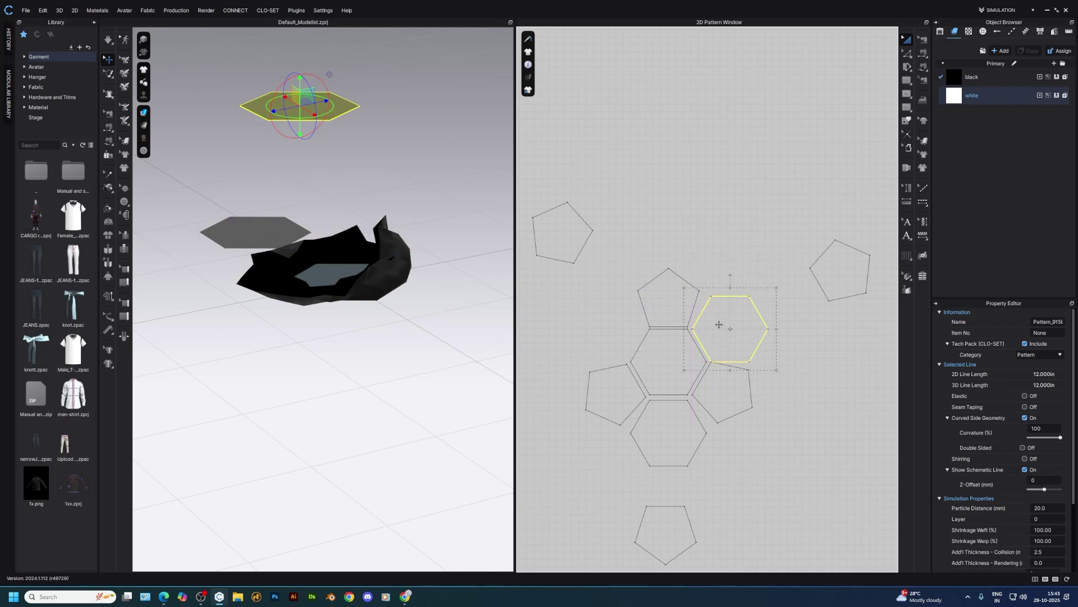
key("ctrl+c")
key("ctrl+v")
left_click(610, 325)
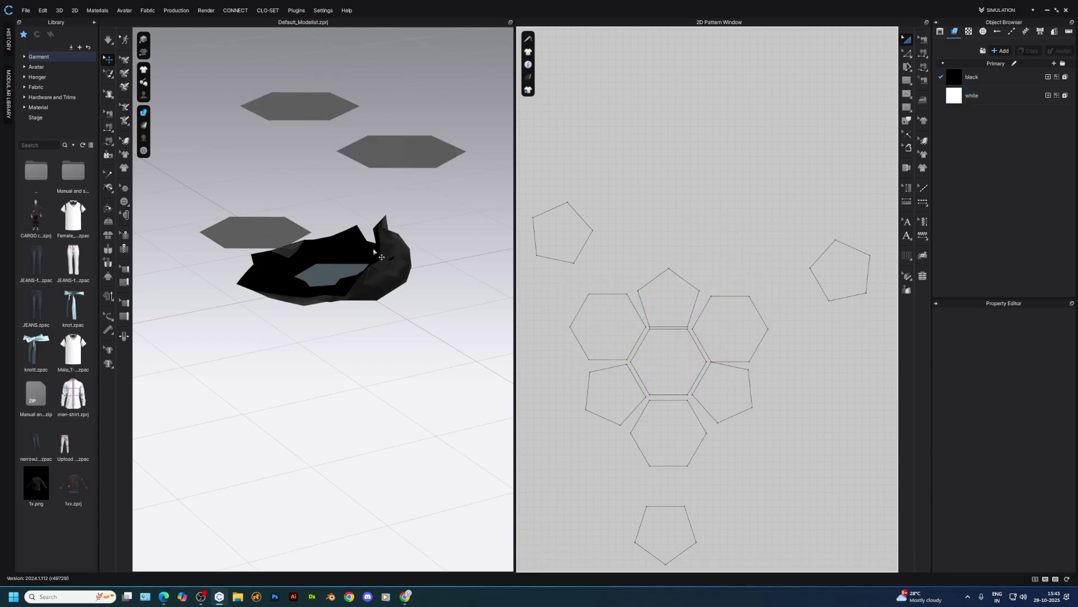
- Delete the sewing lines of the pentagons moved out to the upper left and upper right
key("b")
left_click_drag(614, 179, 540, 281)
key("Delete")
left_click_drag(790, 237, 806, 391)
key("Delete")
- Sew the bottom hexagon to the central hexagon's bottom edge and to the adjoining edge of the lower-left pentagon
key("n")
scroll(666, 399, "up", 3)
left_click(646, 390)
left_click(645, 403)
left_click(620, 416)
left_click(610, 410)
- Sew the upper-left hexagon to the adjoining edges of the lower-left pentagon and the top pentagon
middle_click_drag(618, 379, 737, 419)
left_click(680, 363)
left_click(680, 348)
left_click(731, 259)
left_click(744, 257)
- Sew the upper-right hexagon to the adjoining edges of the top pentagon and the central hexagon
left_click(837, 261)
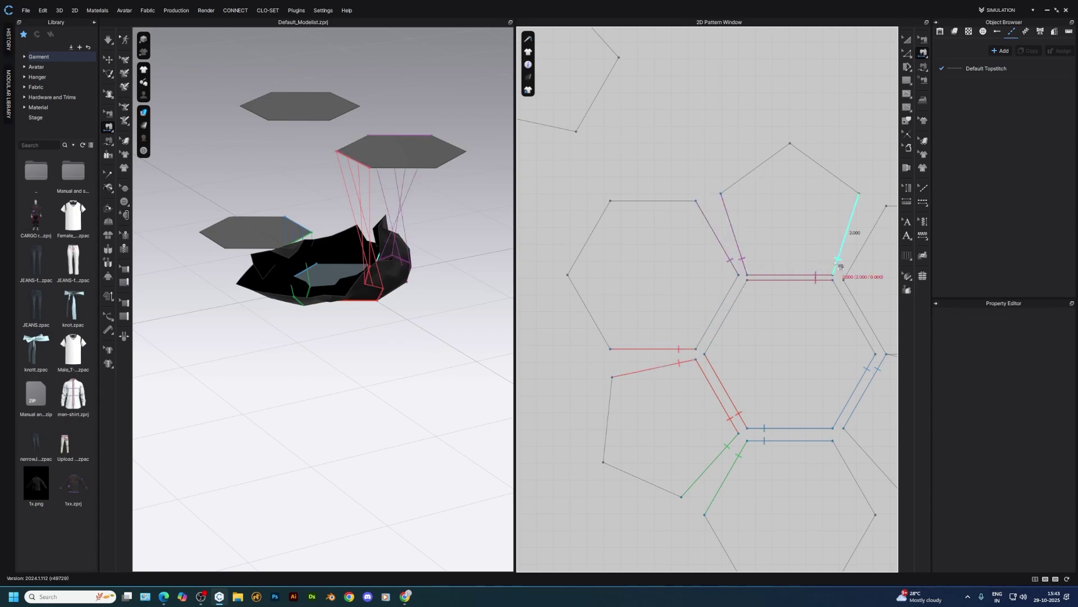
left_click(853, 264)
middle_click_drag(857, 313, 710, 301)
left_click(698, 289)
left_click(708, 288)
- Sew the upper-left hexagon to the central hexagon, and the lower-right pentagon to the upper-right and bottom hexagons
left_click(591, 284)
left_click(581, 282)
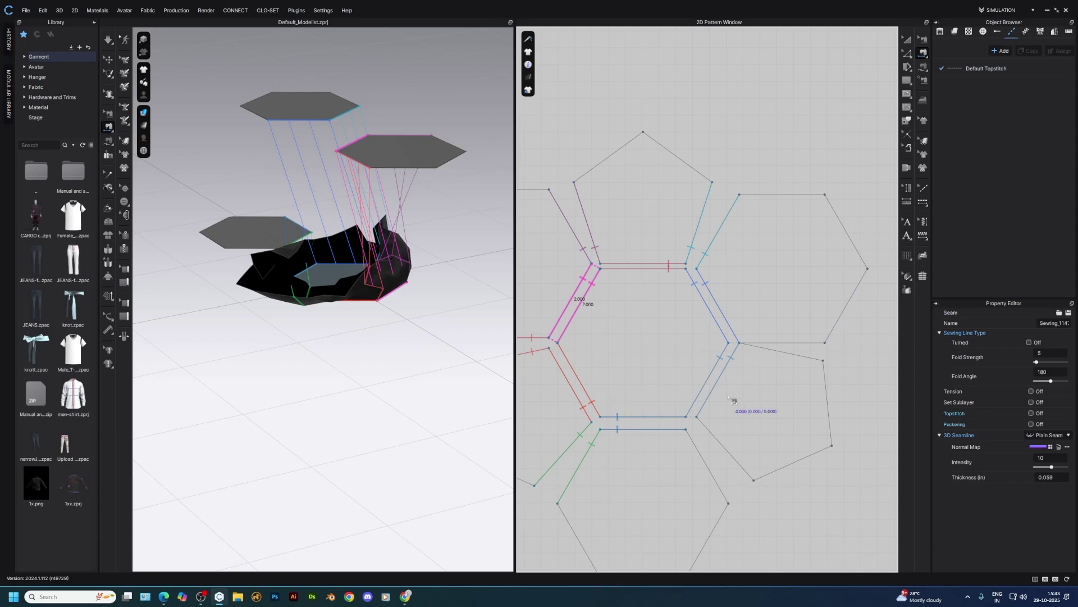
left_click(783, 352)
left_click(759, 343)
left_click(710, 432)
left_click(696, 443)
scroll(718, 422, "down", 3)
- Simulate the sewn panels, pull the detached upper-left pentagon clear of the others in 3D, and stop the simulation
key("a")
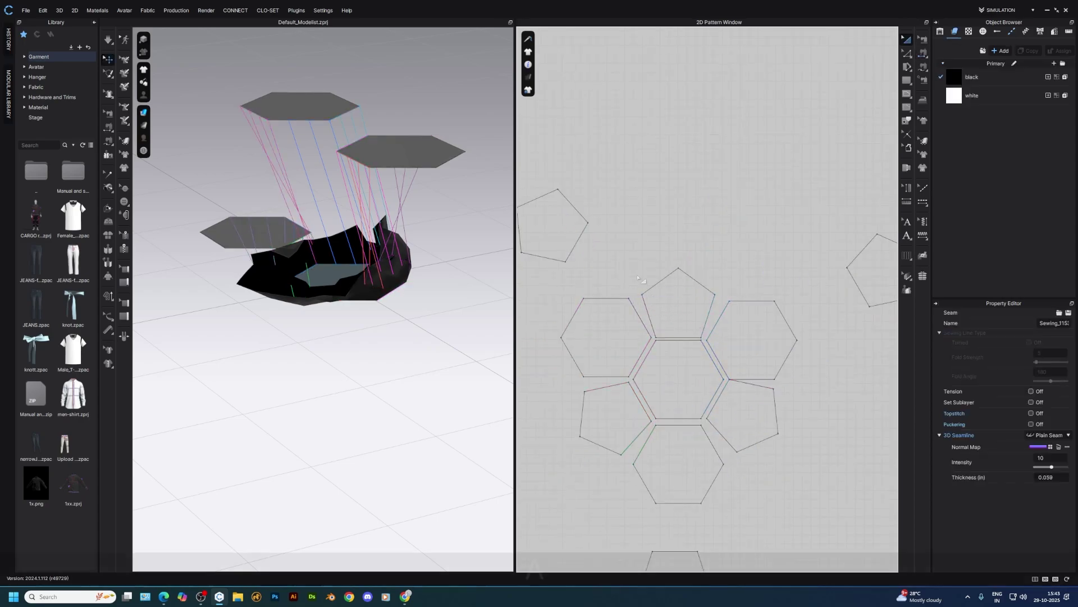
right_click_drag(261, 258, 410, 315)
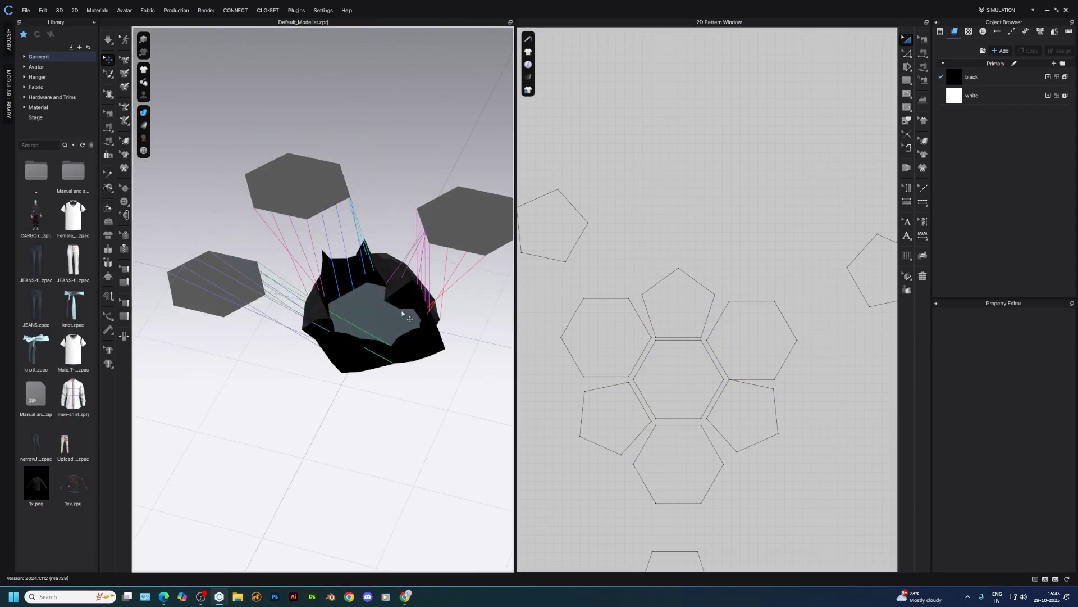
left_click(298, 204)
key("space")
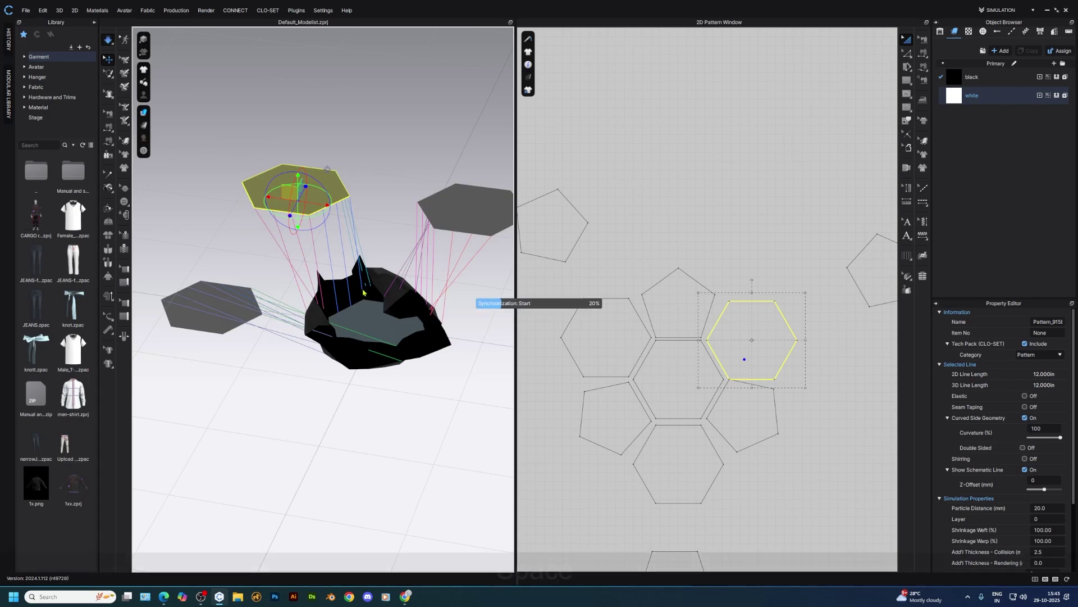
left_click_drag(381, 323, 142, 290)
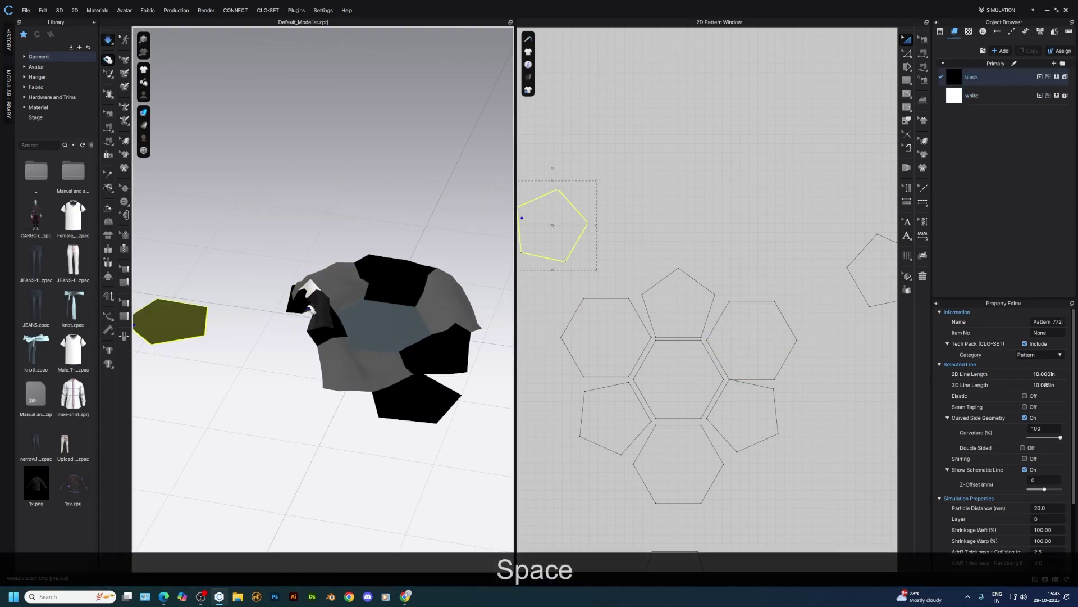
right_click_drag(337, 320, 374, 253)
left_click(268, 211)
right_click_drag(267, 211, 333, 291)
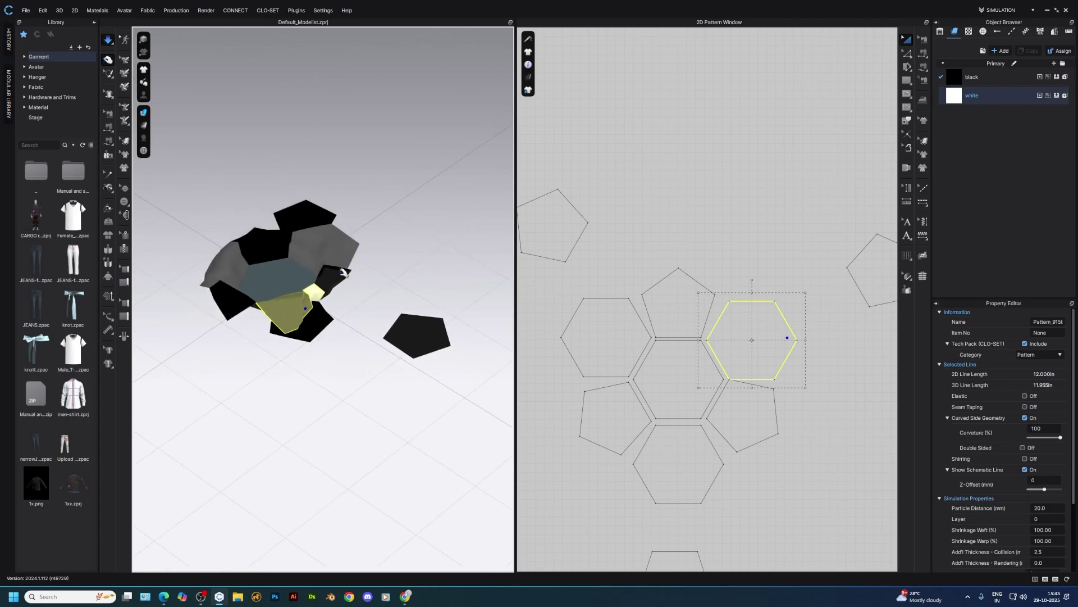
mouse_move(301, 253)
right_mouse_down()
mouse_move(332, 216)
mouse_move(309, 234)
right_mouse_up()
key("space")
left_click(308, 234)
- Reposition the loose bottom pentagon well below the bottom hexagon in the 2D pattern, clear of the ring
scroll(696, 214, "down", 2)
left_click(651, 350)
left_click_drag(694, 459, 647, 402)
scroll(682, 403, "up", 1)
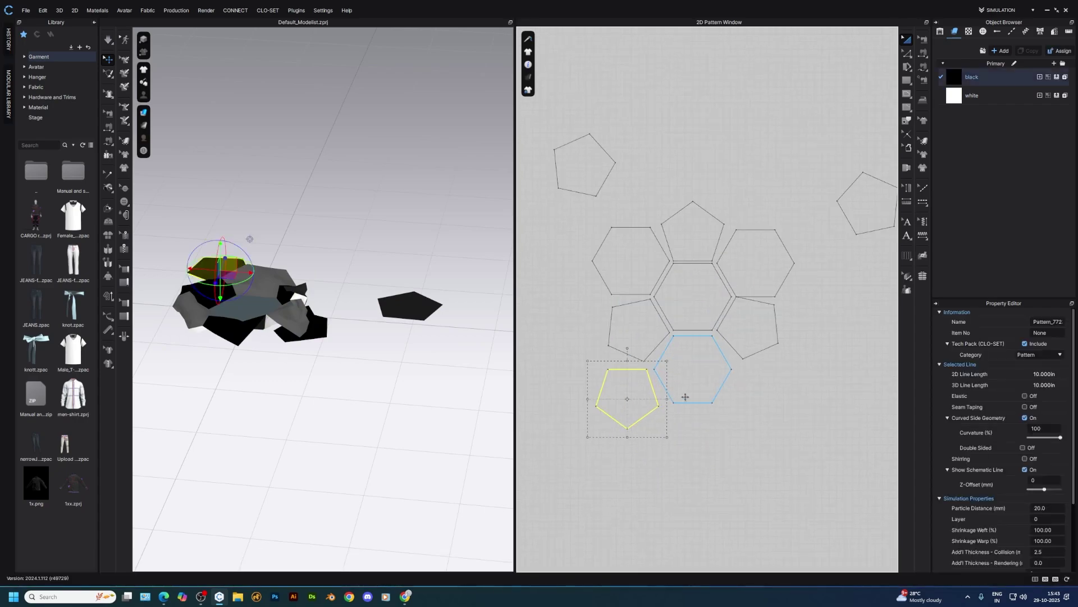
left_click(762, 389)
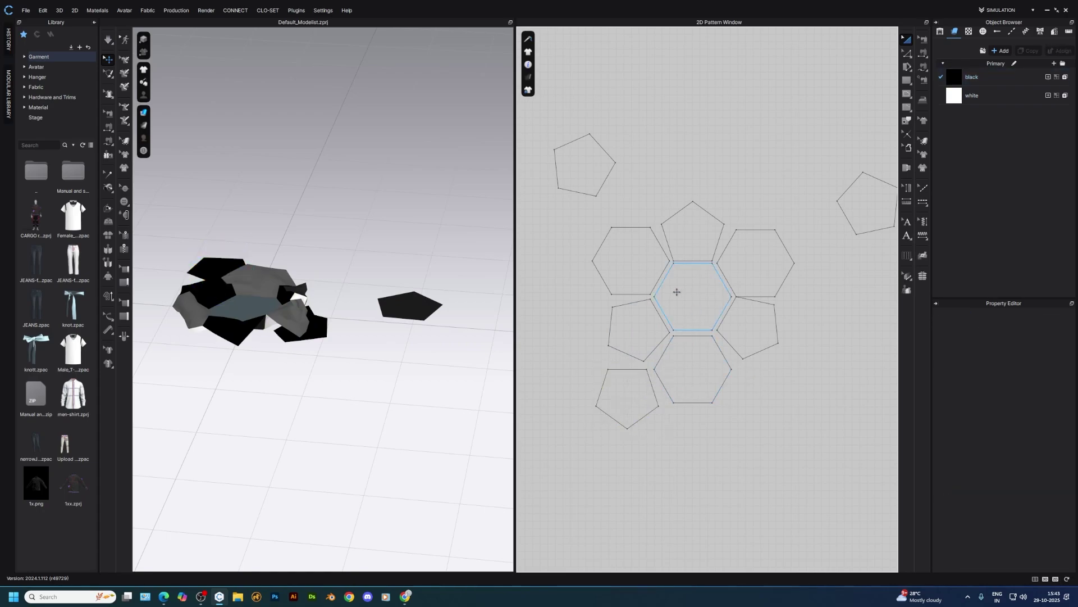
left_click(637, 374)
left_click_drag(622, 378, 684, 505)
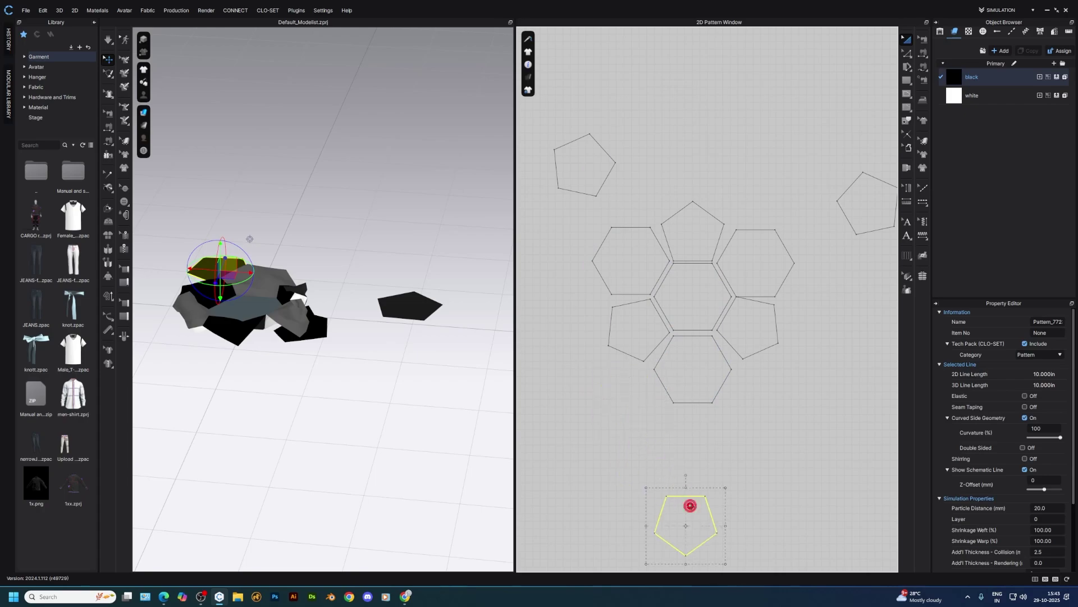
- Duplicate the bottom hexagon twice, placing one copy below the lower-left pentagon and the other to its left
left_click(697, 375)
key("ctrl+c")
key("ctrl+v")
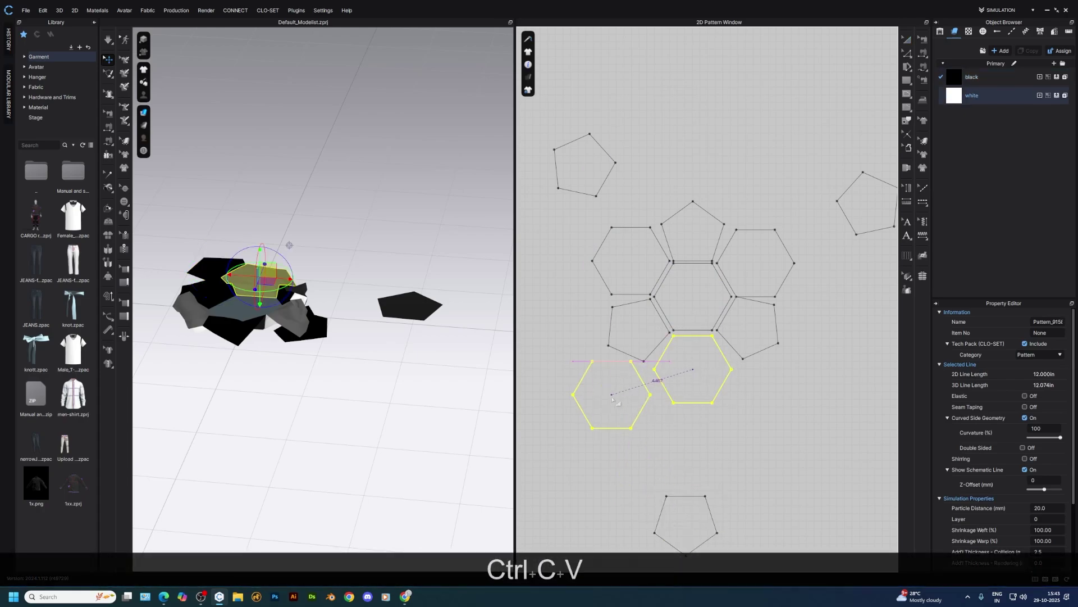
left_click(621, 403)
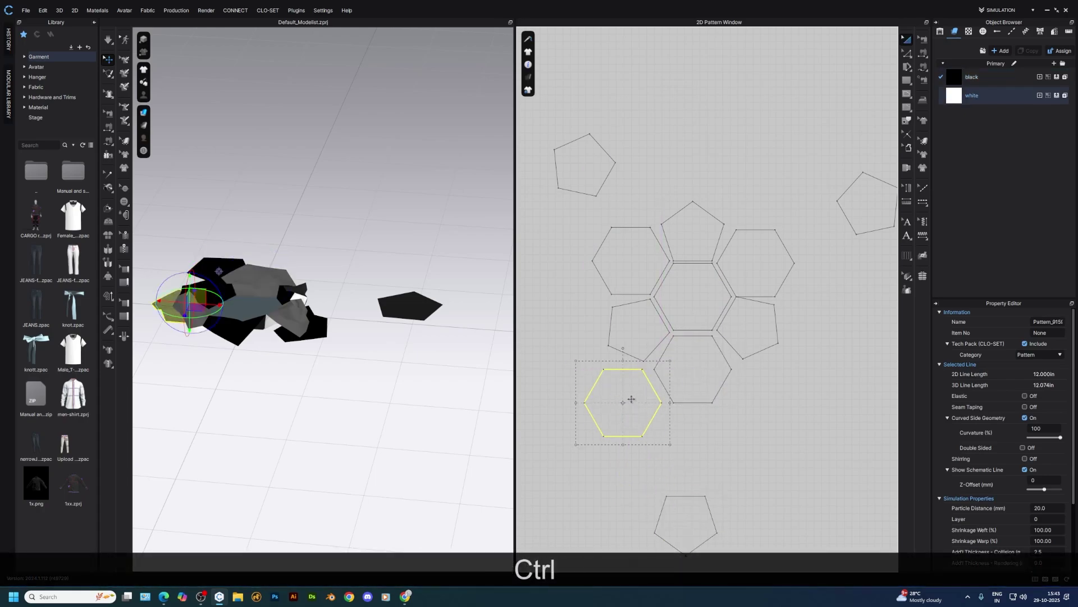
key("ctrl+c")
key("ctrl+v")
left_click(564, 340)
scroll(572, 339, "up", 1)
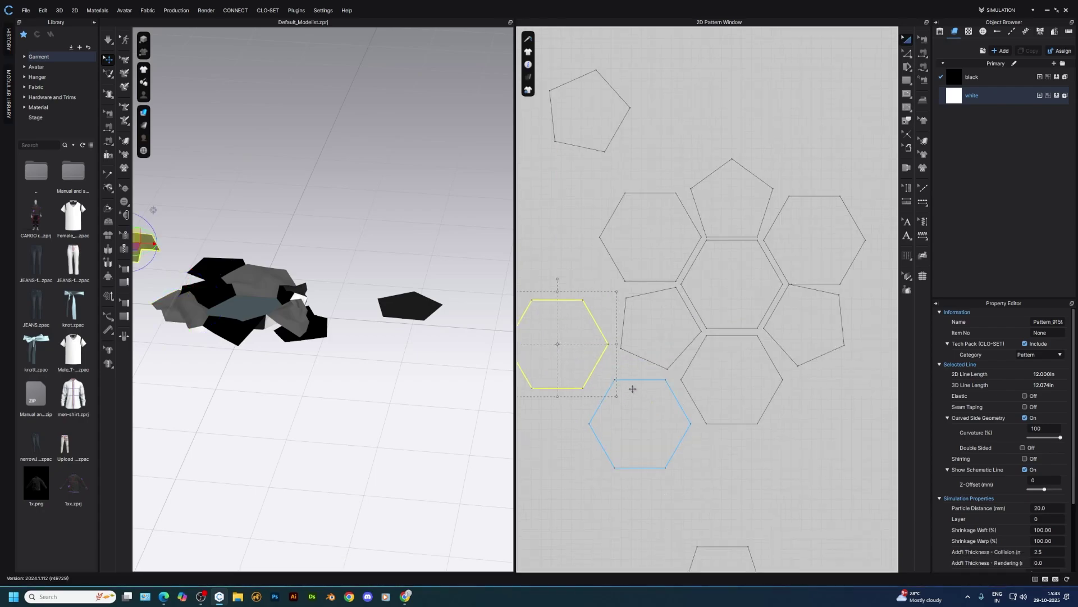
- Sew the two new hexagons to the lower-left pentagon and each other, and the far-left one to the upper-left hexagon
key("n")
left_click(600, 359)
left_click(611, 385)
left_click(596, 322)
left_click(623, 321)
left_click(559, 299)
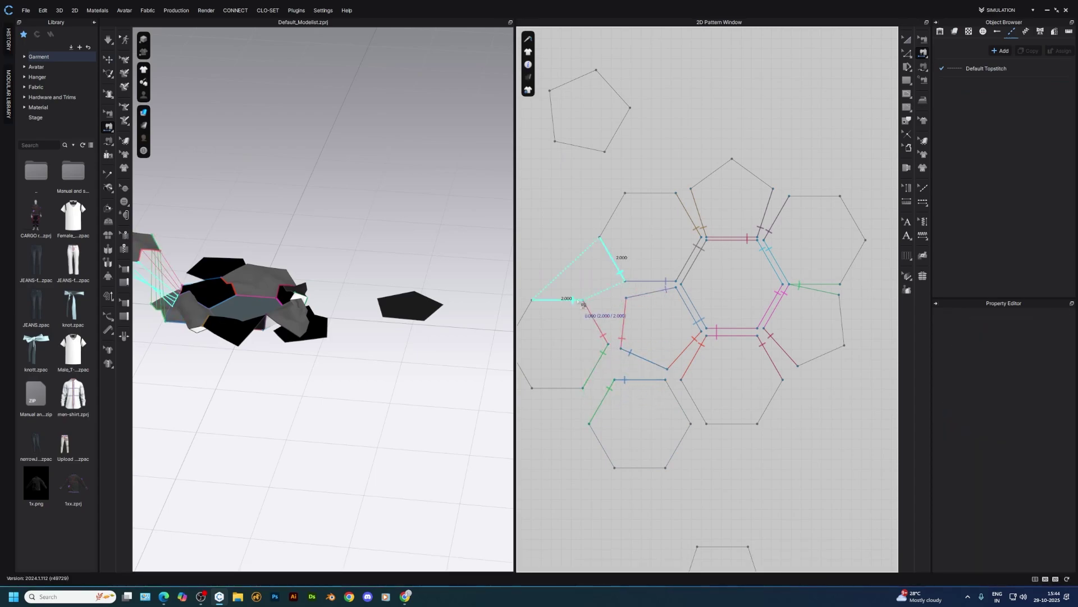
left_click(624, 273)
middle_click_drag(624, 273, 604, 342)
scroll(626, 339, "down", 4)
key("a")
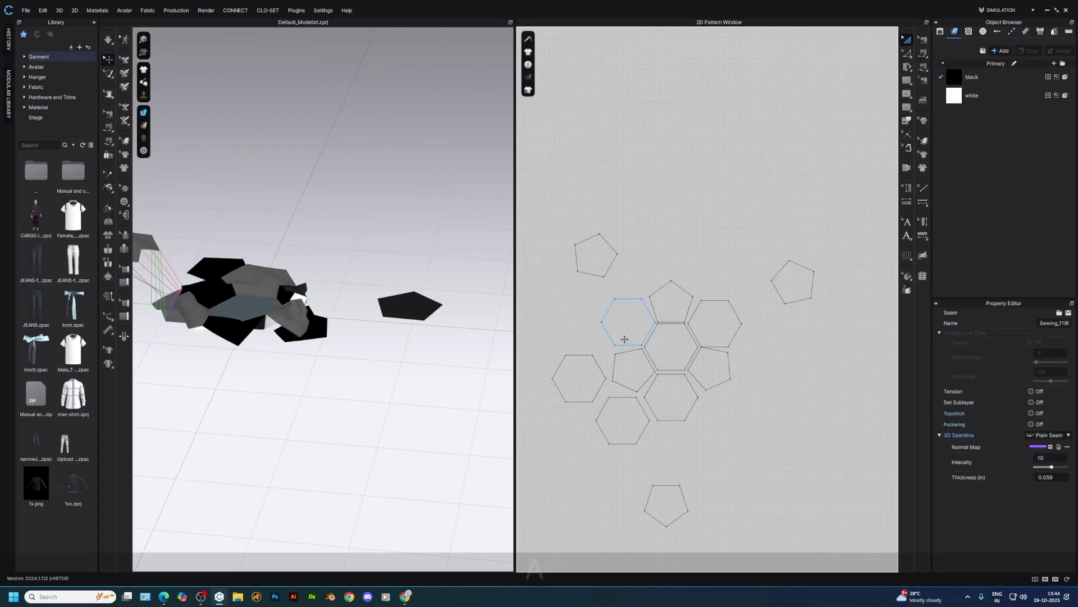
- Simulate the newly sewn left-side hexagons so they draw onto the 3D assembly, and stop the simulation
scroll(294, 346, "down", 2)
middle_click_drag(294, 346, 369, 331)
key("space")
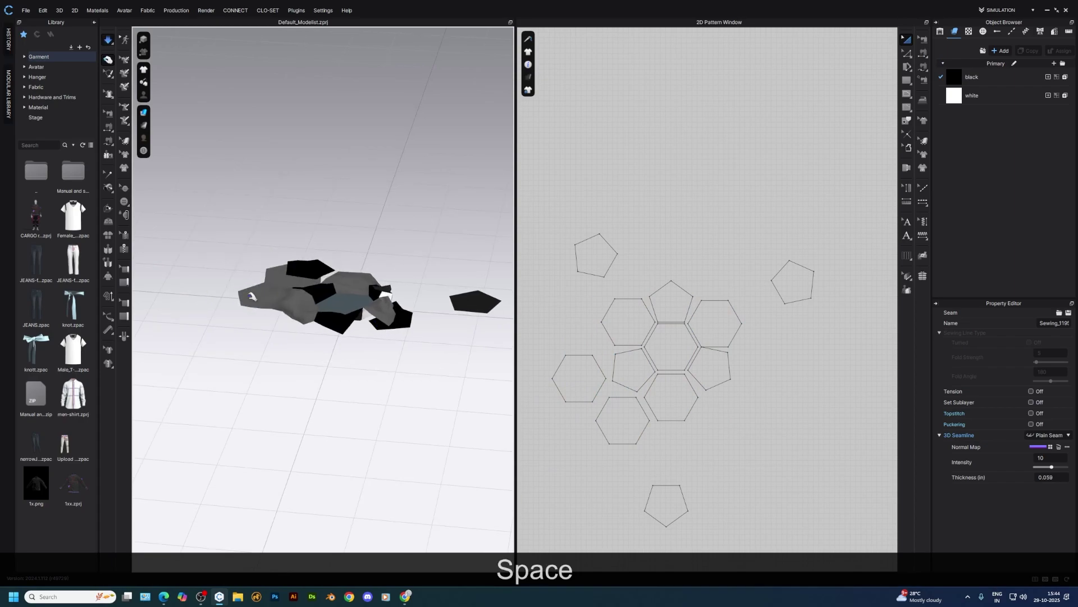
left_click(252, 296)
left_click(687, 444)
- Reposition the far-left hexagon slightly in the 2D pattern, leaving a gap beside the lower-left pentagon, and show the existing seams
scroll(617, 401, "up", 3)
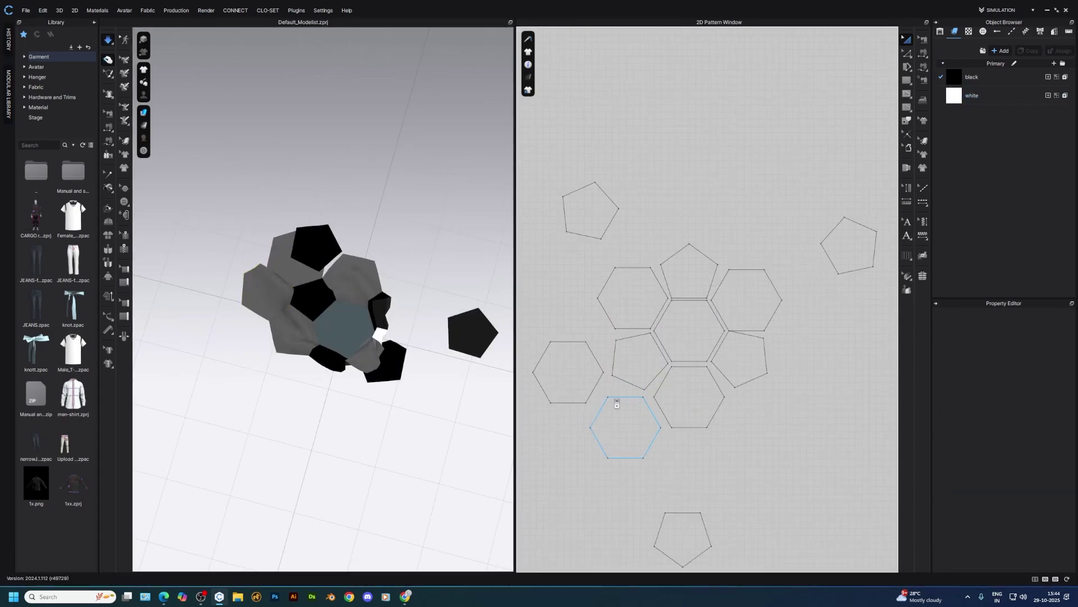
left_click_drag(583, 372, 589, 382)
middle_click_drag(601, 376, 651, 445)
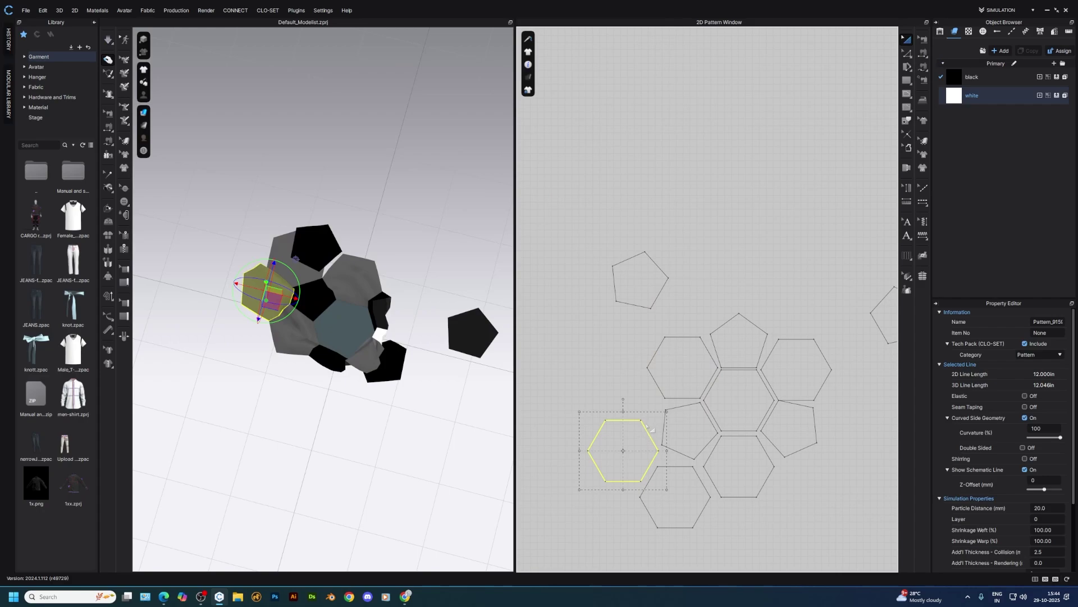
left_click_drag(631, 428, 626, 418)
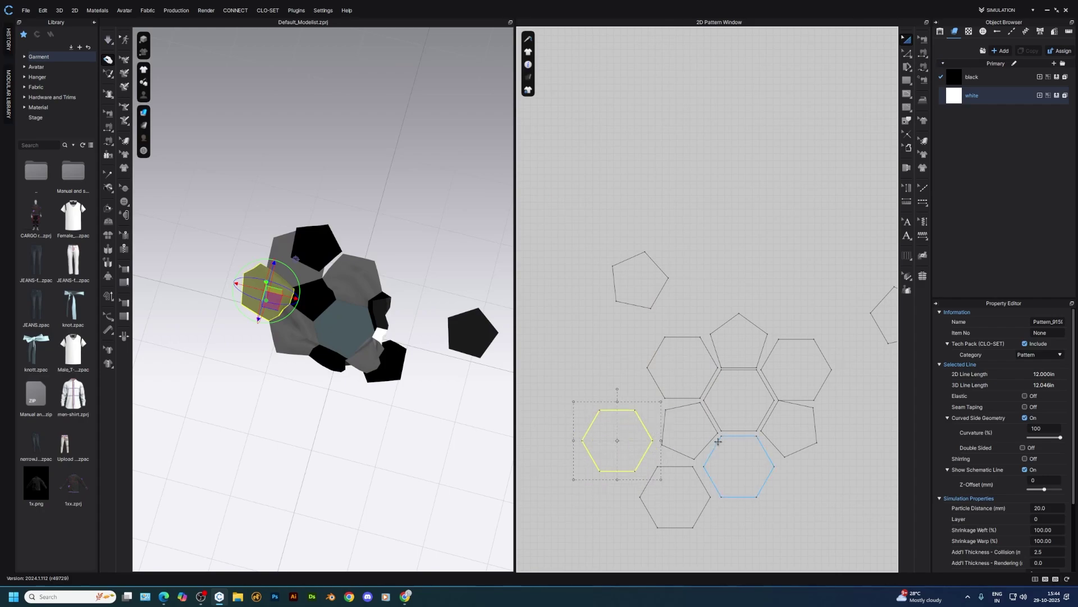
key("b")
scroll(622, 388, "down", 1)
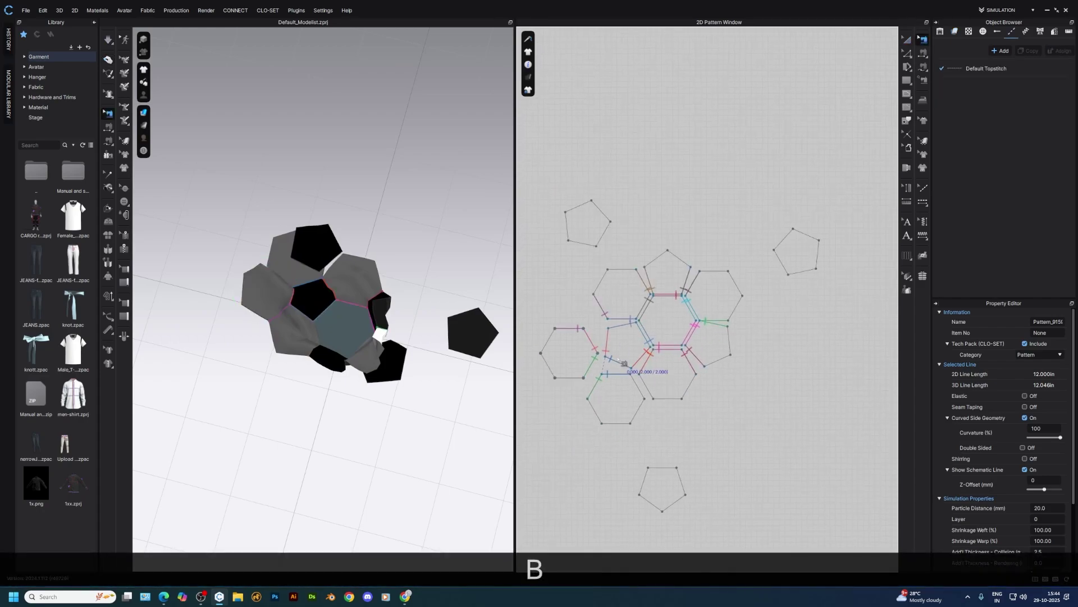
- Place a hexagon copy below the lower-right pentagon and sew it to that pentagon and the bottom hexagon
key("a")
key("ctrl+v")
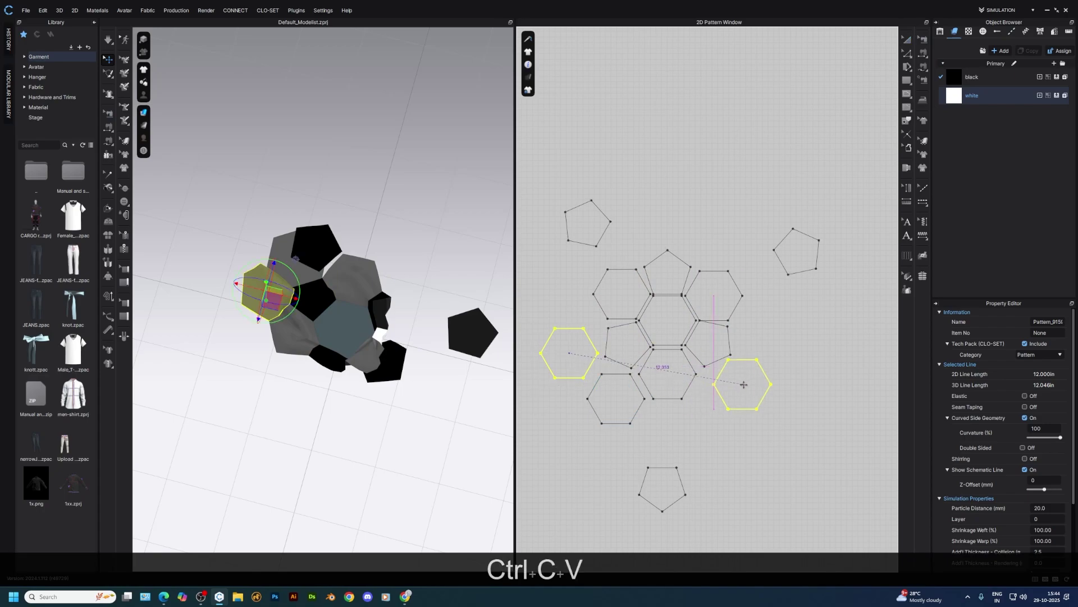
left_click(723, 385)
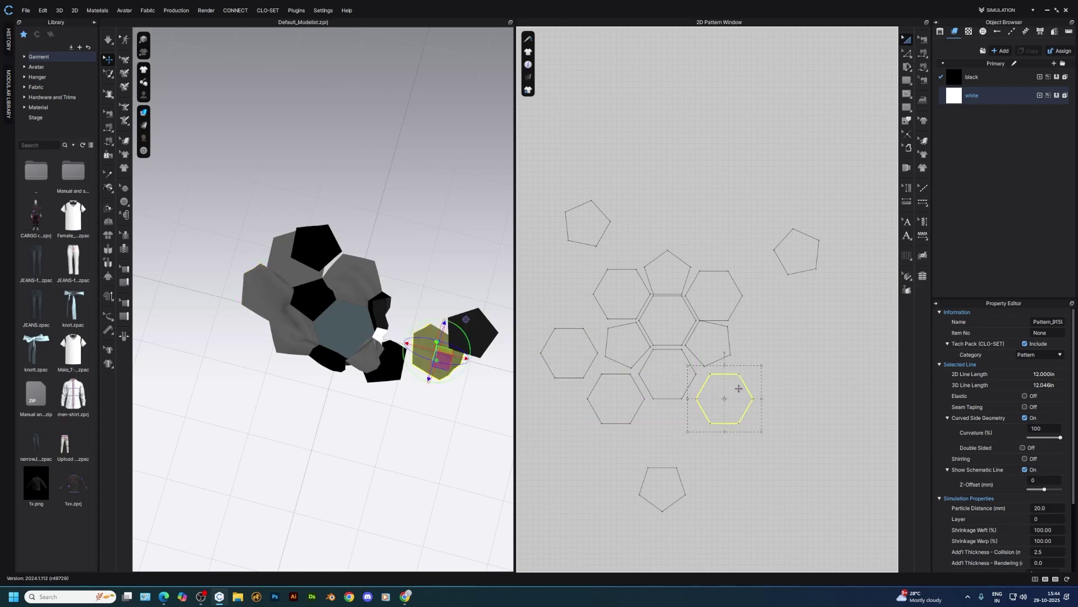
scroll(724, 384, "up", 3)
key("n")
left_click(689, 386)
left_click(664, 386)
left_click(719, 368)
left_click(706, 353)
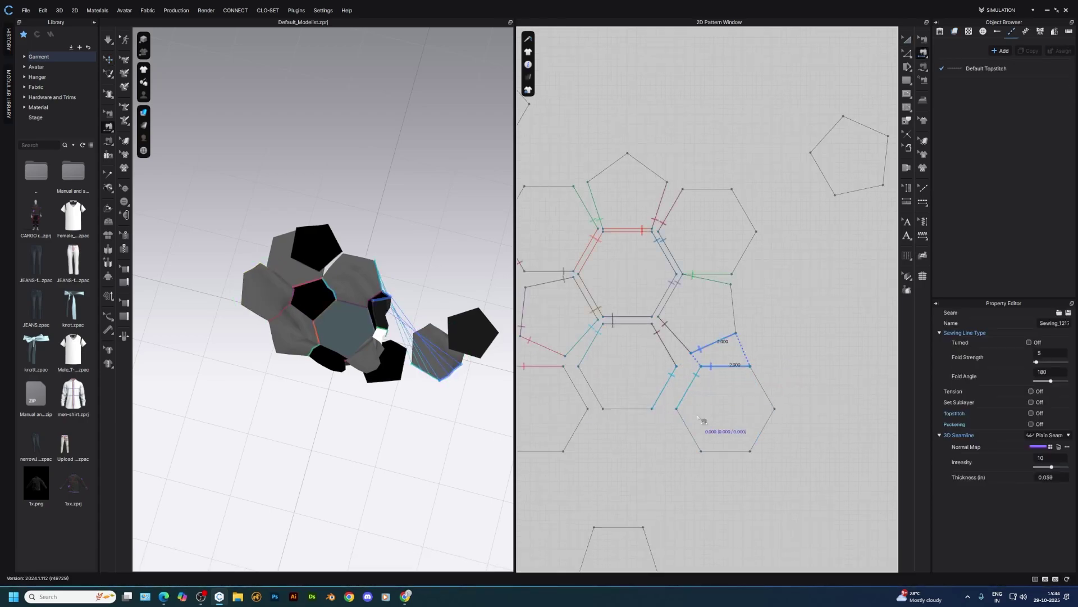
- Move the loose bottom pentagon up beneath the bottom hexagon and sew it to the adjoining hexagons
scroll(723, 378, "down", 1)
key("a")
left_click_drag(649, 493, 657, 409)
key("n")
left_click(656, 380)
left_click(655, 369)
left_click(629, 399)
left_click(613, 386)
key("a")
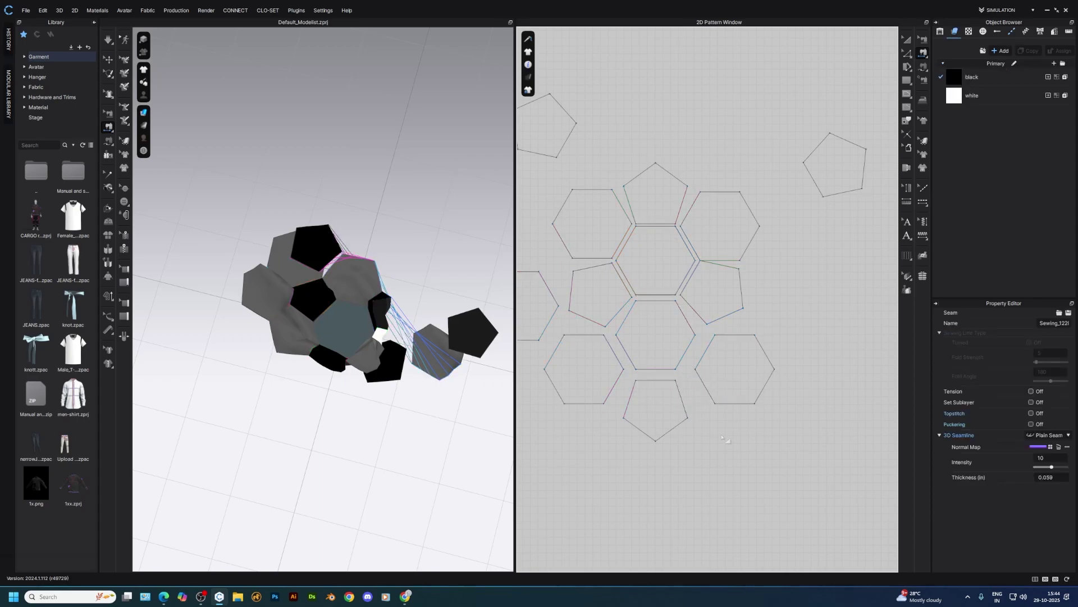
- Simulate the sewn panels while pulling them in 3D to spread them out, and stop the simulation
key("space")
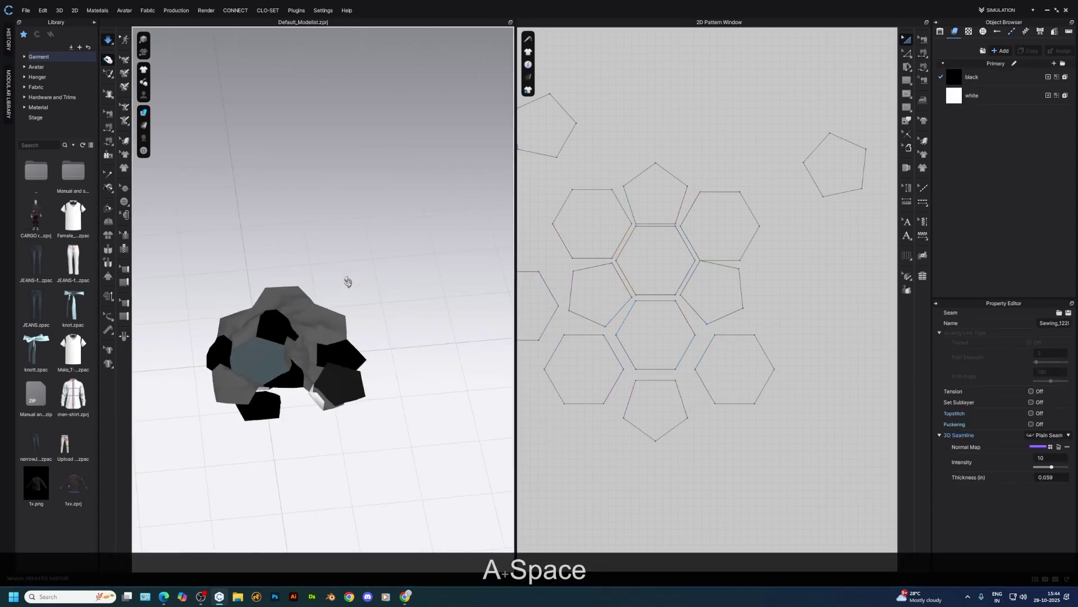
left_click_drag(261, 334, 269, 259)
left_click(281, 290)
left_click_drag(282, 319, 344, 319)
scroll(734, 364, "down", 3)
- Duplicate the lower-right hexagon and place the copy to the right of the lower-right pentagon
left_click(767, 355)
left_click_drag(797, 266, 722, 408)
left_click(720, 393)
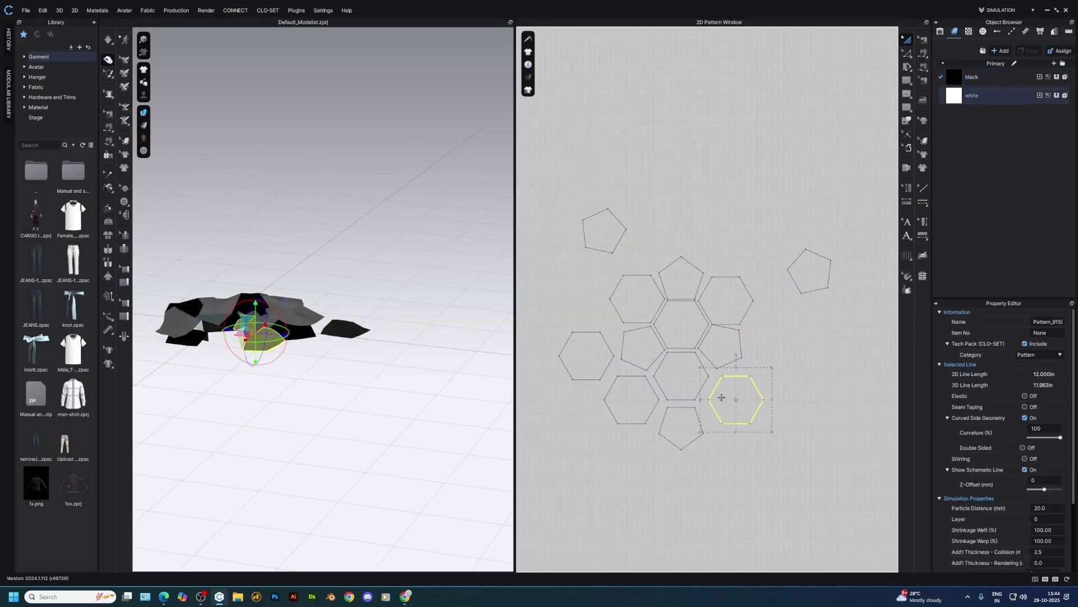
key("ctrl+c")
key("ctrl+v")
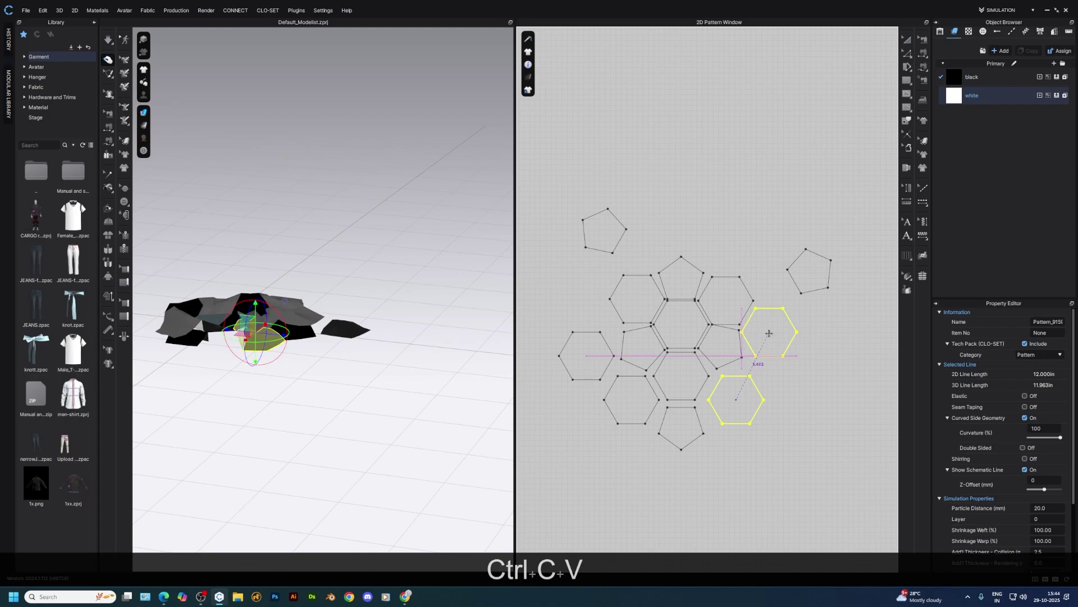
left_click(770, 334)
scroll(799, 347, "up", 4)
left_click(726, 439)
- Sew the new right hexagon to the lower-right pentagon and its two neighbouring hexagons, and simulate the result
key("n")
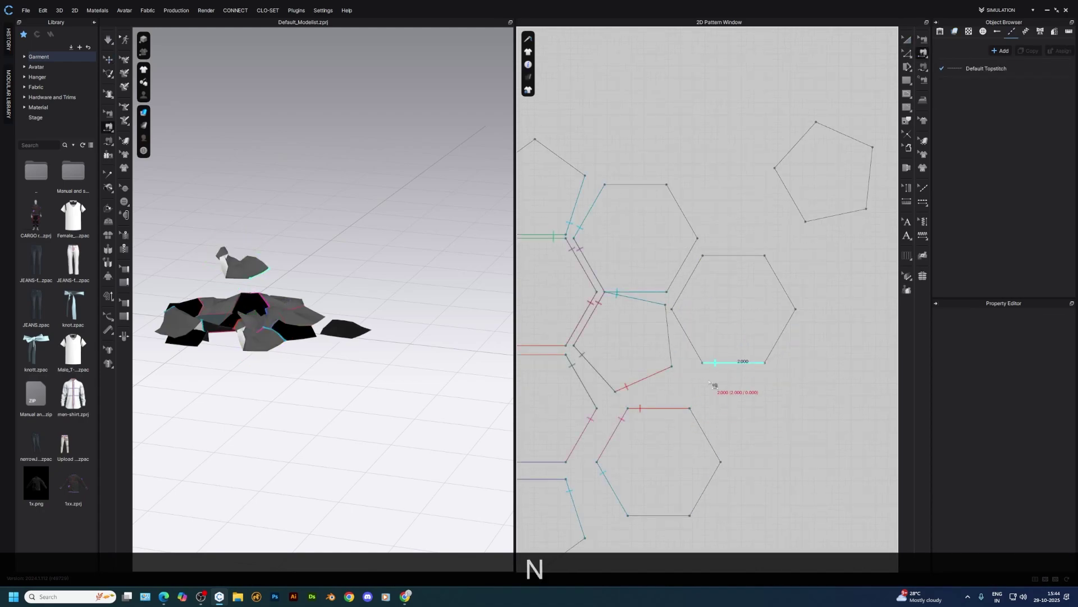
left_click(695, 420)
left_click(695, 356)
left_click(670, 353)
left_click(678, 299)
left_click(672, 279)
middle_click_drag(735, 299, 745, 391)
key("a")
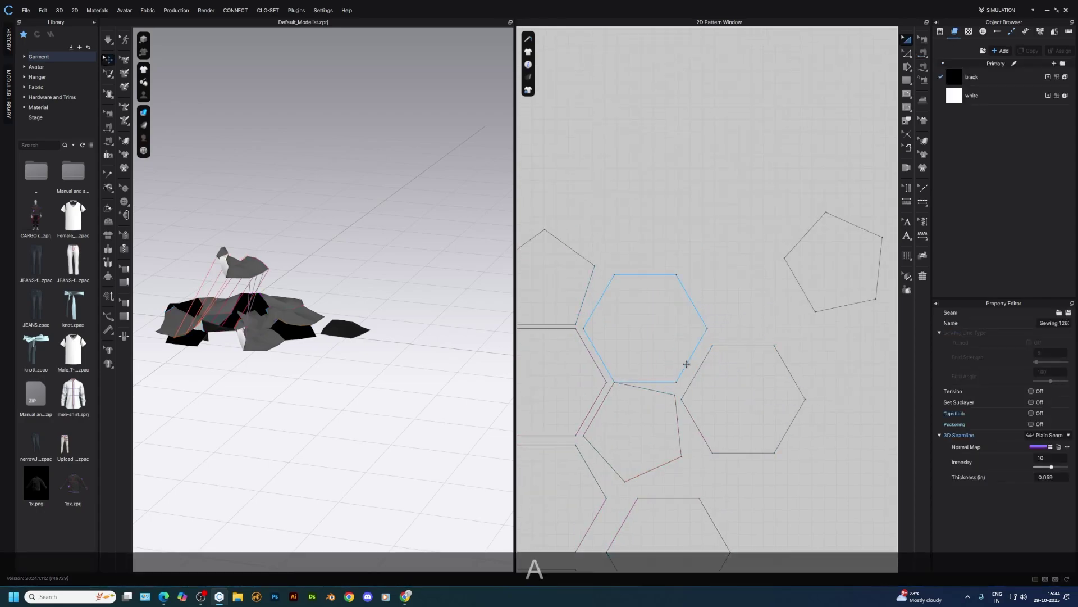
key("space")
left_click(731, 315)
- Move the loose right pentagon in beside the upper-right and right hexagons and sew it to both
left_click(825, 284)
left_click_drag(825, 284, 735, 294)
key("n")
left_click(737, 318)
left_click(678, 280)
middle_click_drag(678, 279, 730, 340)
left_click(729, 338)
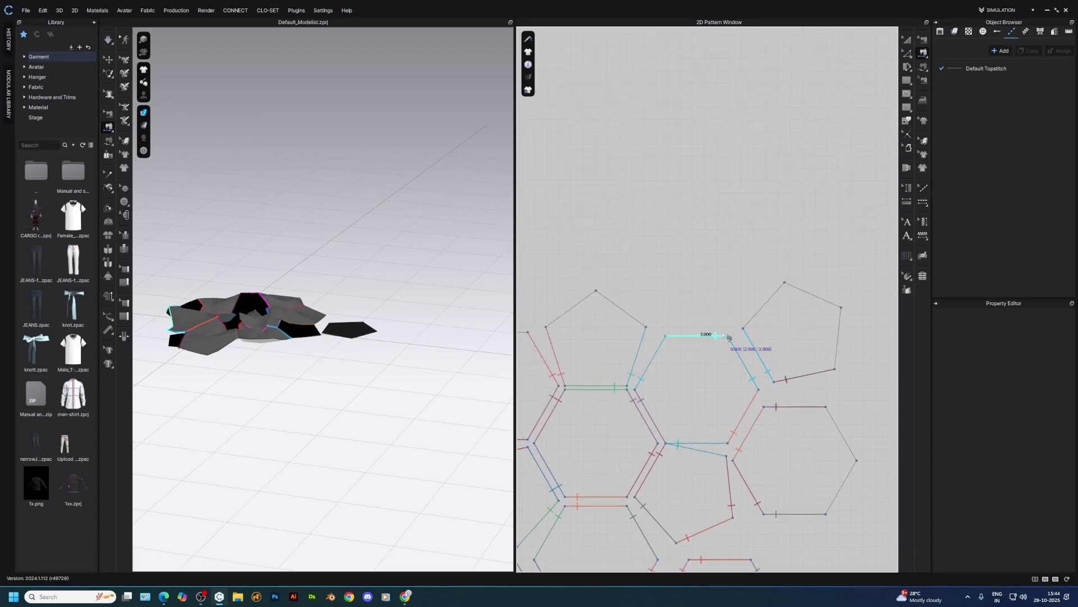
key("Escape")
key("a")
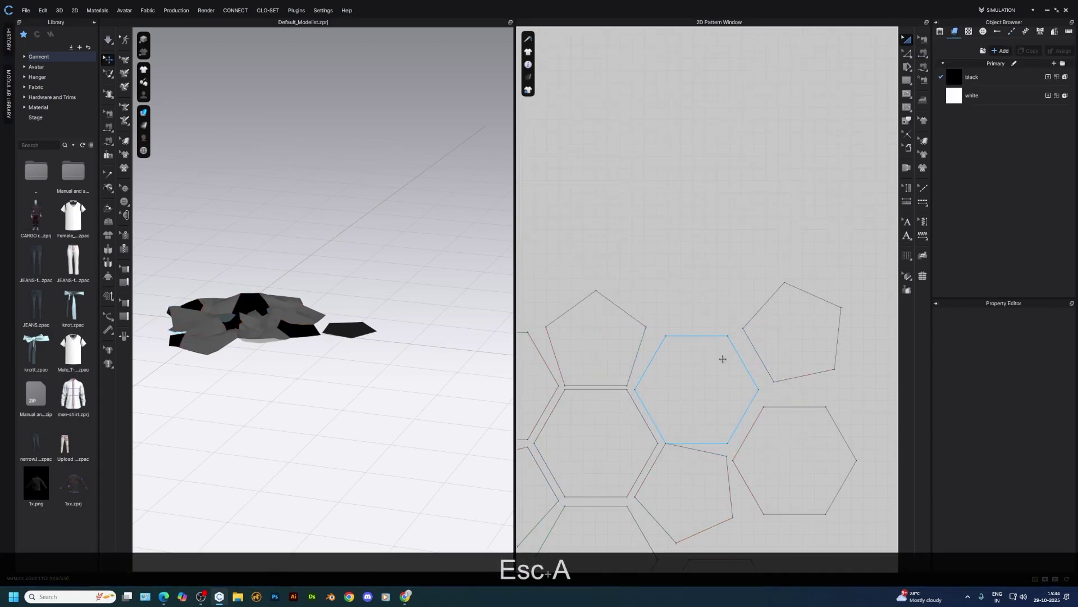
- Duplicate the upper-right hexagon directly above itself and sew the copy to that hexagon and the pentagons on either side
left_click(721, 360)
key("ctrl+v")
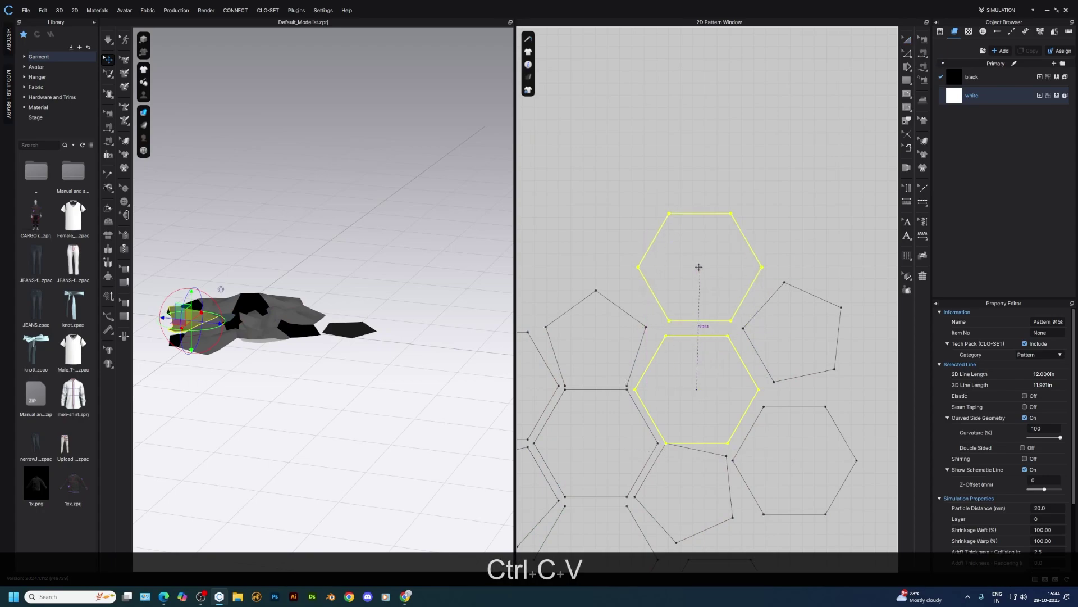
left_click(698, 264)
key("n")
left_click(759, 318)
left_click(742, 294)
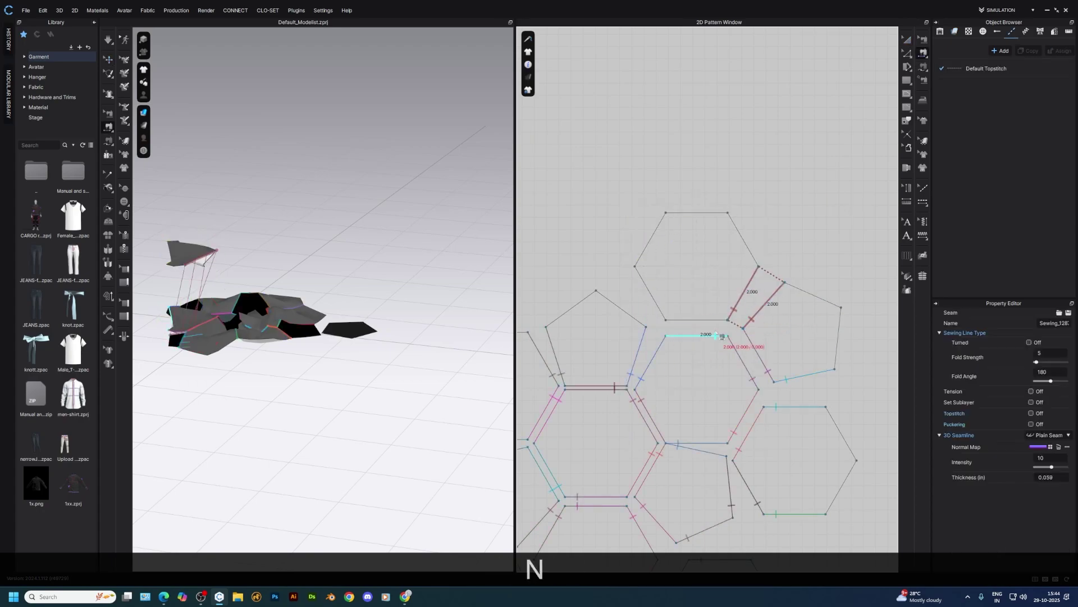
left_click(650, 293)
left_click(633, 315)
key("a")
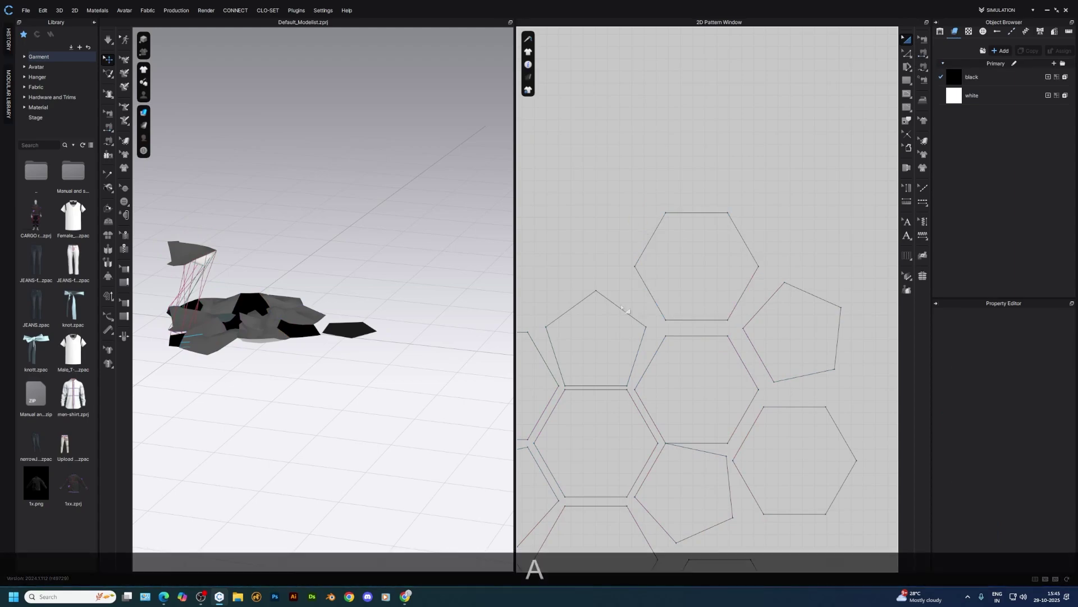
- Simulate the sewn panels, tug the hexagons in 3D, and pull the loose black pentagon farther away from the assembly
key("space")
right_click_drag(384, 358, 356, 330)
left_click(356, 332)
left_click(319, 293)
left_click(322, 255)
left_click(323, 299)
left_click(354, 327)
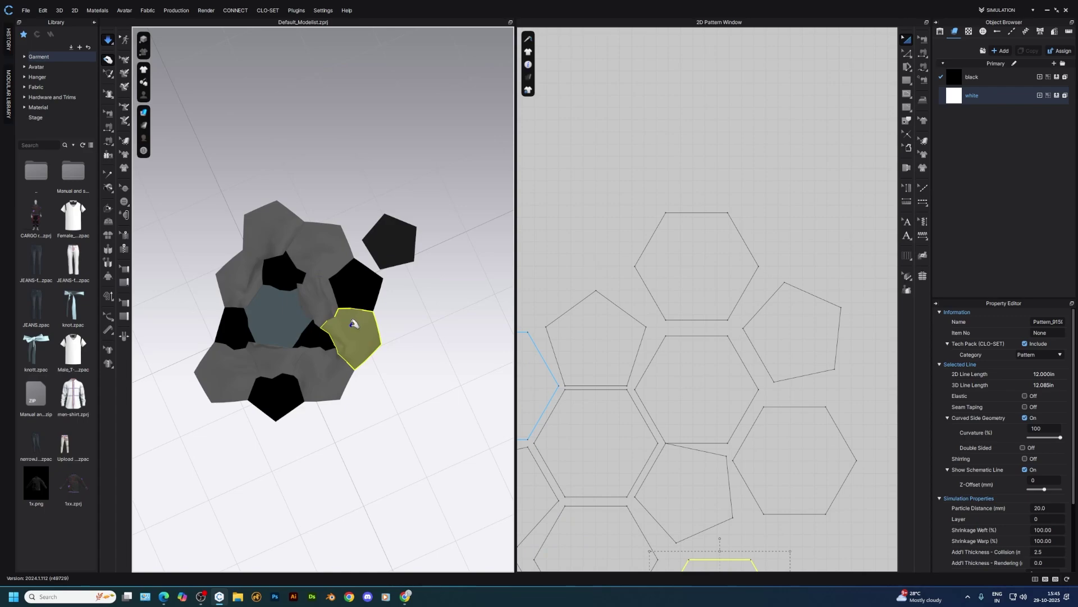
left_click(325, 297)
left_click(322, 257)
left_click(320, 307)
left_click(352, 315)
left_click_drag(377, 253, 349, 163)
- Duplicate the lower-left hexagon and place the copy directly below it, beside the bottom pentagon
left_click(337, 248)
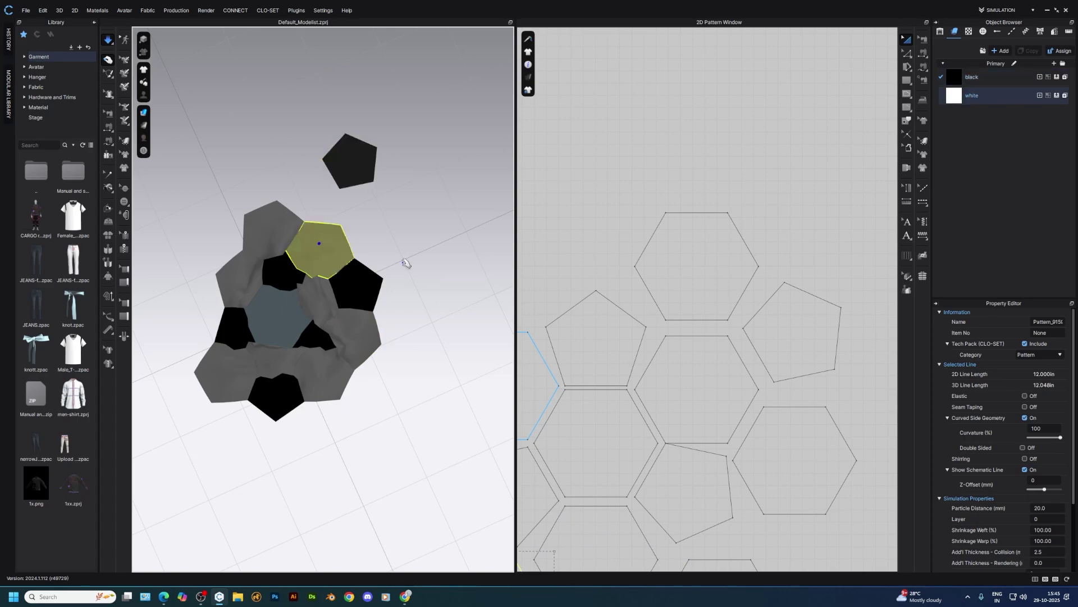
left_click(316, 305)
left_click(367, 338)
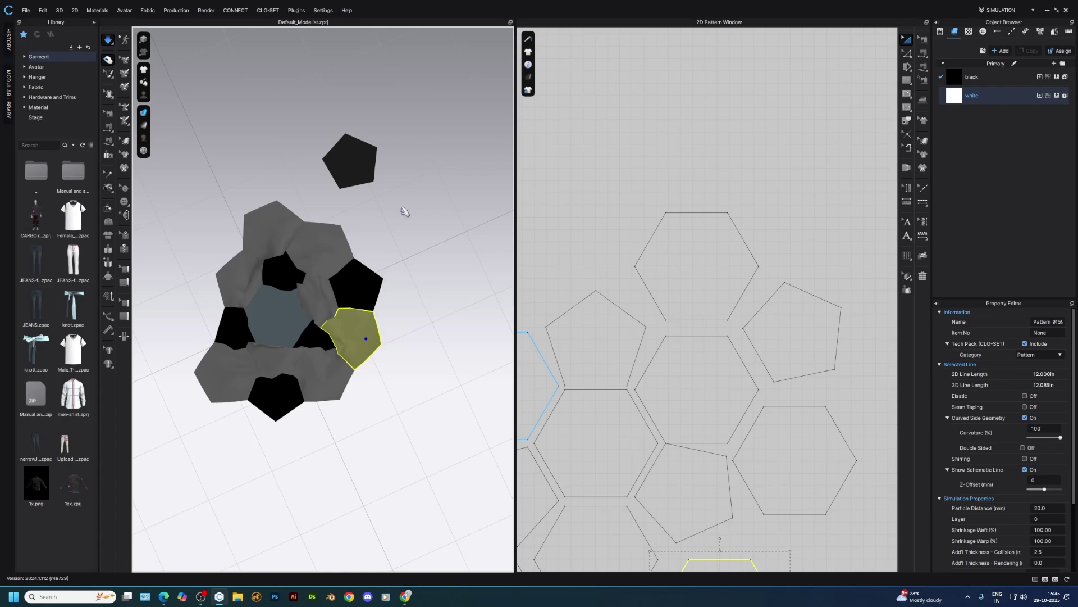
left_click(323, 240)
scroll(787, 314, "down", 5)
scroll(619, 381, "up", 3)
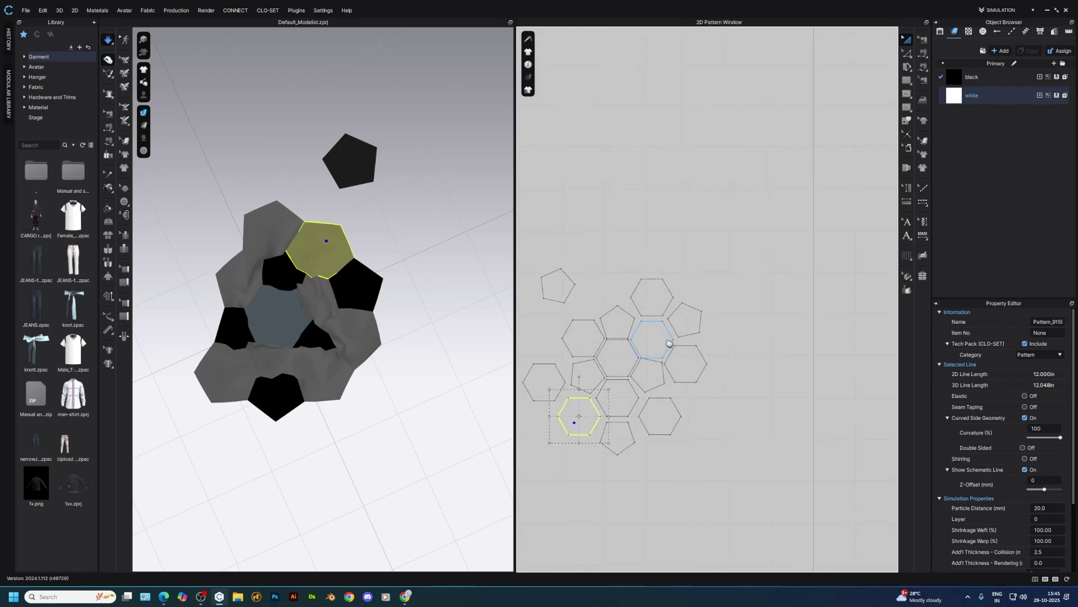
right_click_drag(626, 397, 654, 408)
key("ctrl+c")
key("ctrl+v")
left_click(595, 424)
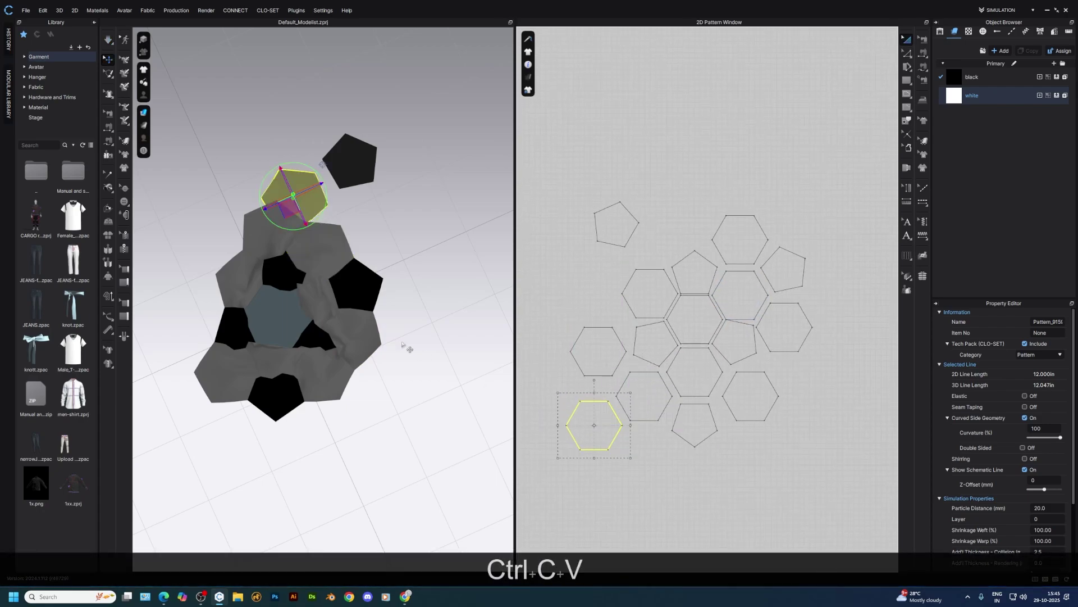
left_click(364, 291)
left_click_drag(597, 432, 647, 460)
- Sew the new bottom-left hexagon to the hexagon above it and to the bottom pentagon's lower-left edge
key("n")
scroll(667, 436, "up", 5)
left_click(696, 436)
left_click(657, 436)
left_click(633, 421)
left_click(632, 401)
- Pull the new hexagon clear of the assembly in 3D and simulate to join it to its neighbours
key("a")
left_click_drag(315, 203, 413, 223)
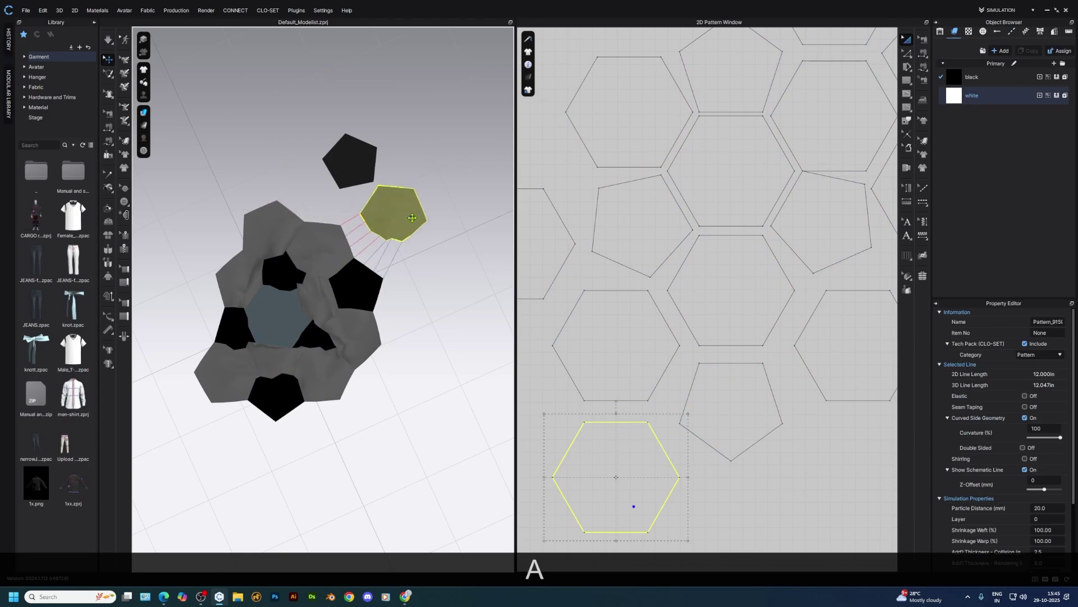
key("space")
scroll(648, 369, "down", 2)
- Place another hexagon copy to the lower right of the bottom pentagon and sew it to that pentagon and the bottom-left hexagon
key("ctrl+c")
key("ctrl+v")
left_click(710, 424)
key("n")
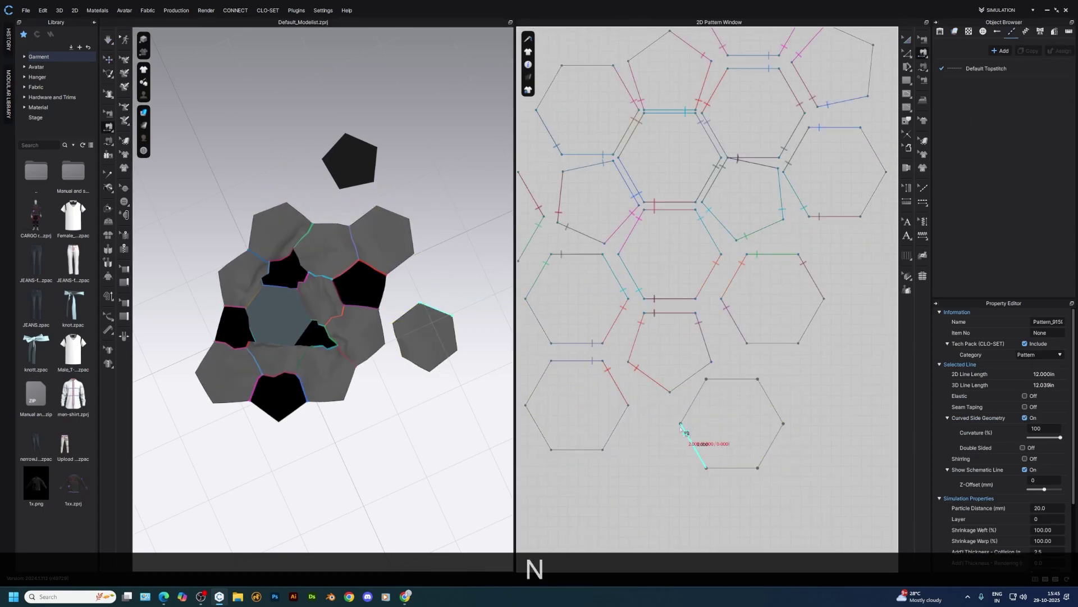
left_click(691, 376)
left_click(645, 422)
key("a")
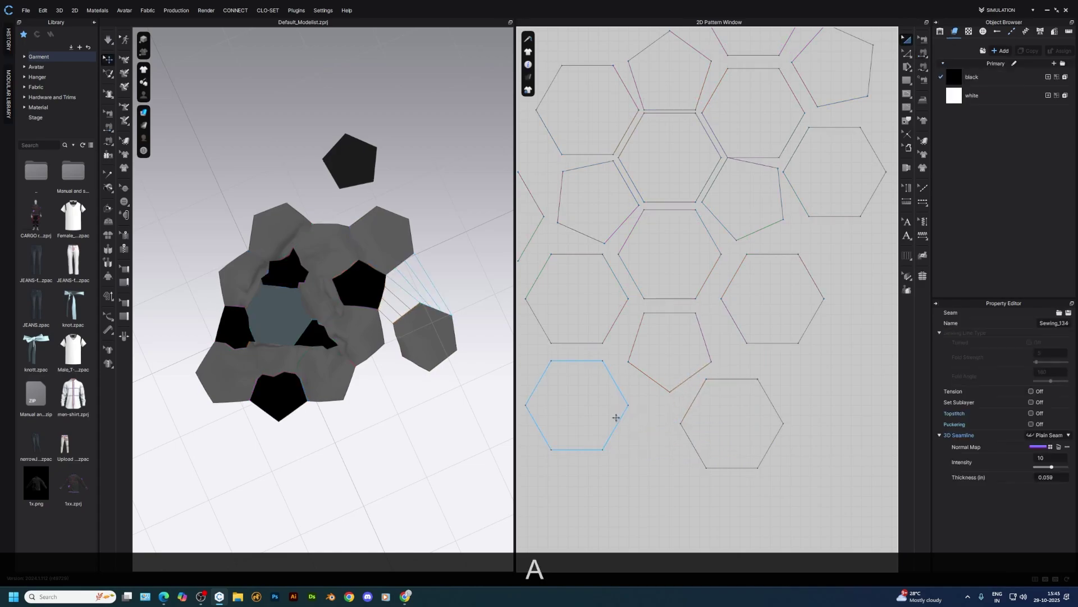
- Simulate to join the lower-right hexagon to its neighbours and pull the loose black pentagon clear of the assembly in 3D
key("space")
key("n")
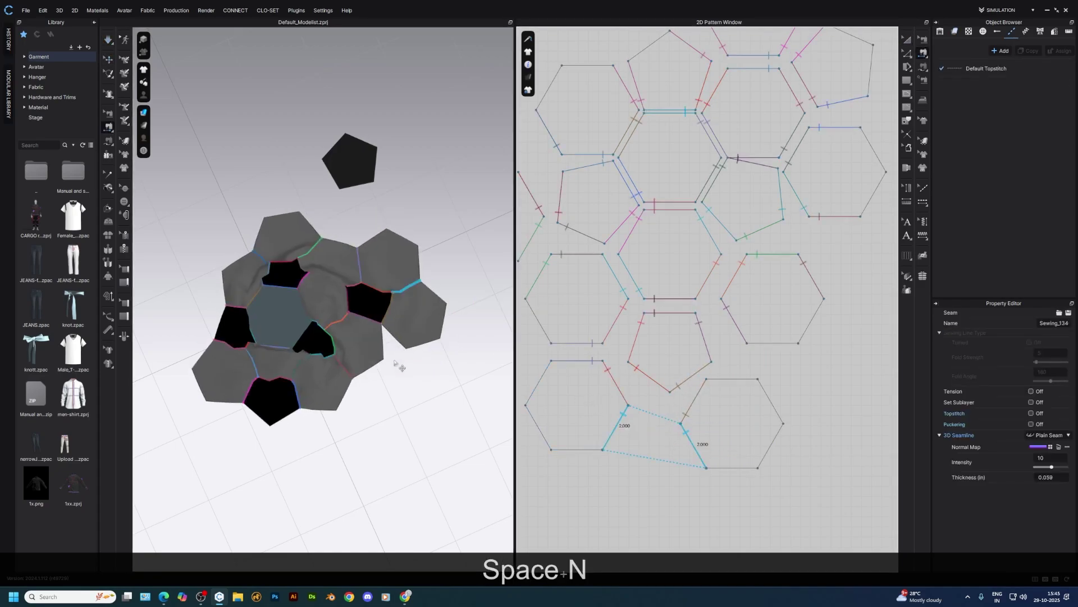
key("space")
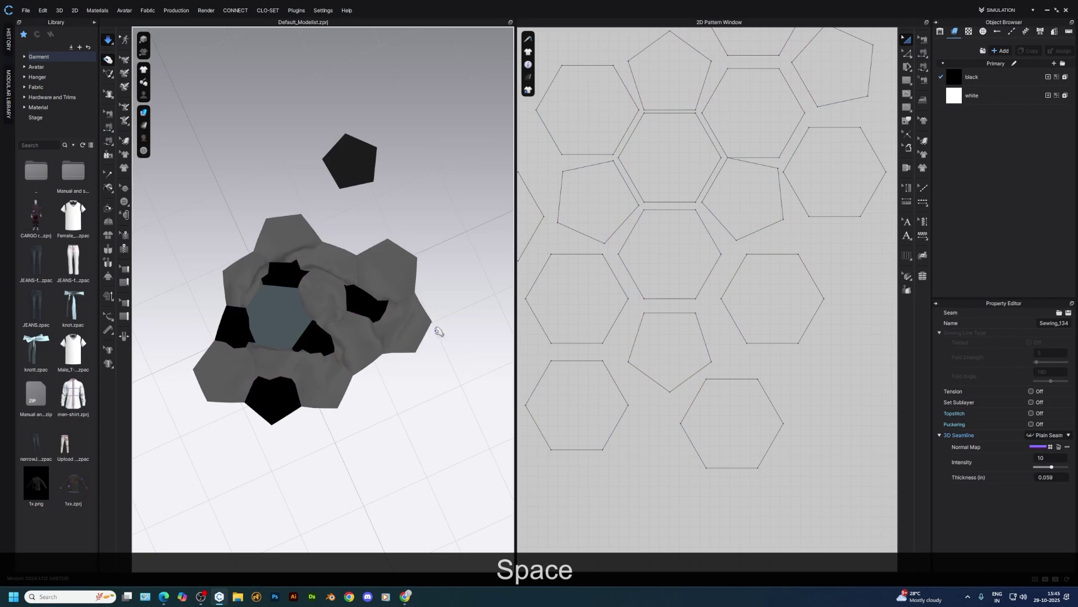
right_click_drag(434, 337, 402, 268)
left_click_drag(394, 238, 416, 220)
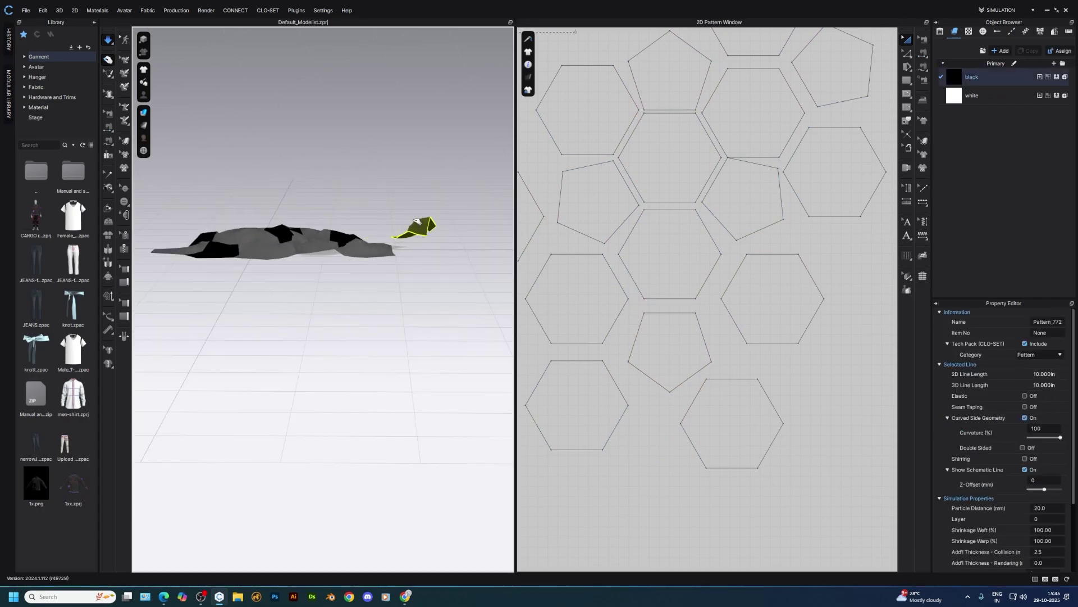
right_click_drag(366, 285, 382, 316)
scroll(677, 407, "down", 5)
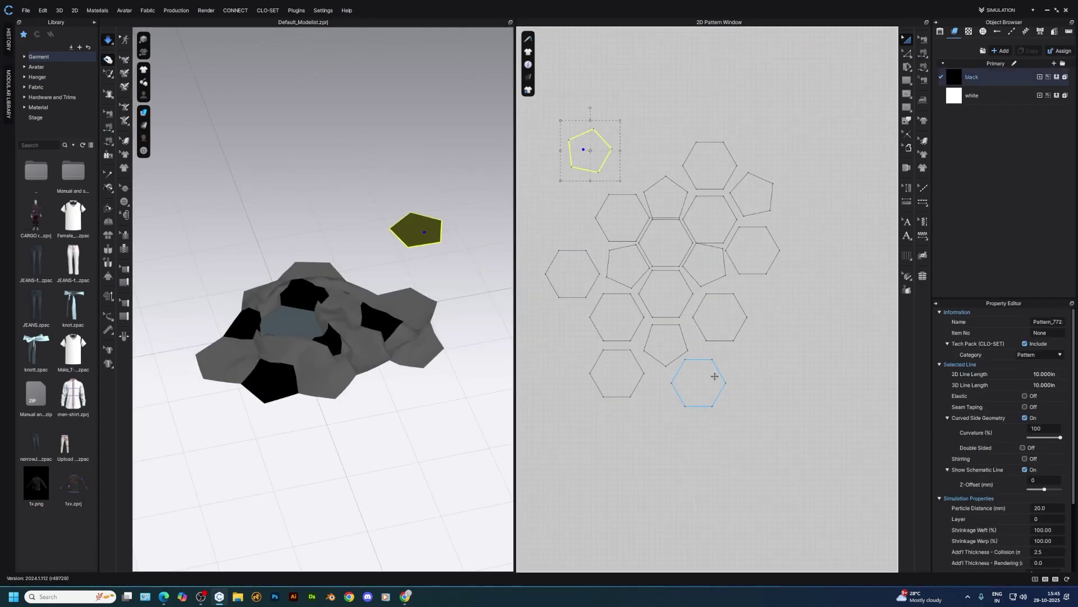
- Identify the open edges around the top pentagon in 3D and move the loose pentagon farther aside in the 2D layout
left_click(757, 345)
right_click_drag(349, 361, 364, 421)
middle_click_drag(363, 420, 360, 268)
left_click_drag(359, 233, 356, 217)
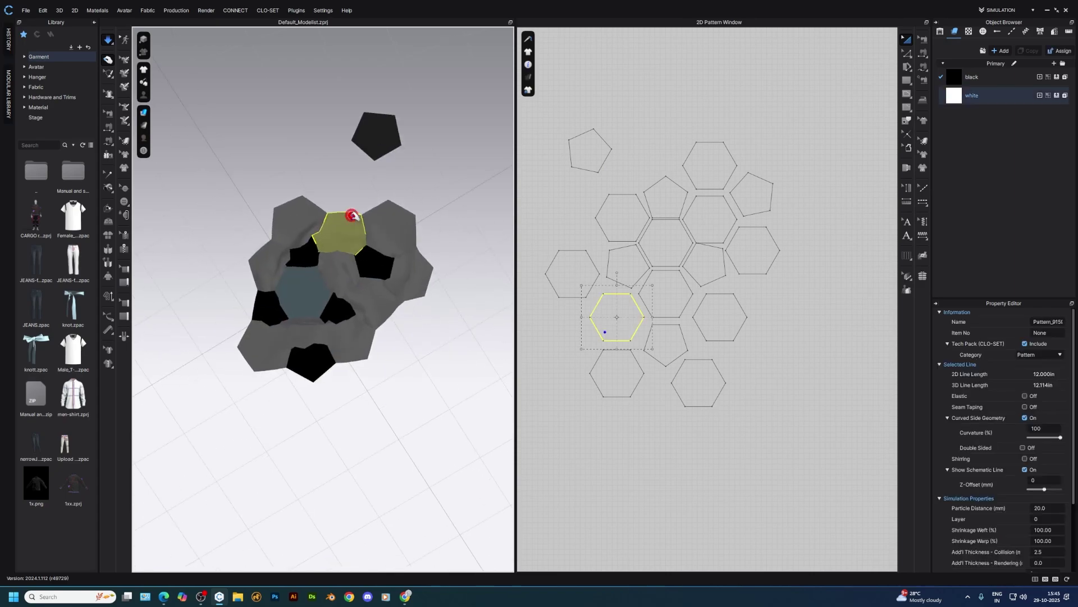
scroll(358, 285, "up", 3)
middle_click_drag(358, 279, 416, 339)
left_click(306, 381)
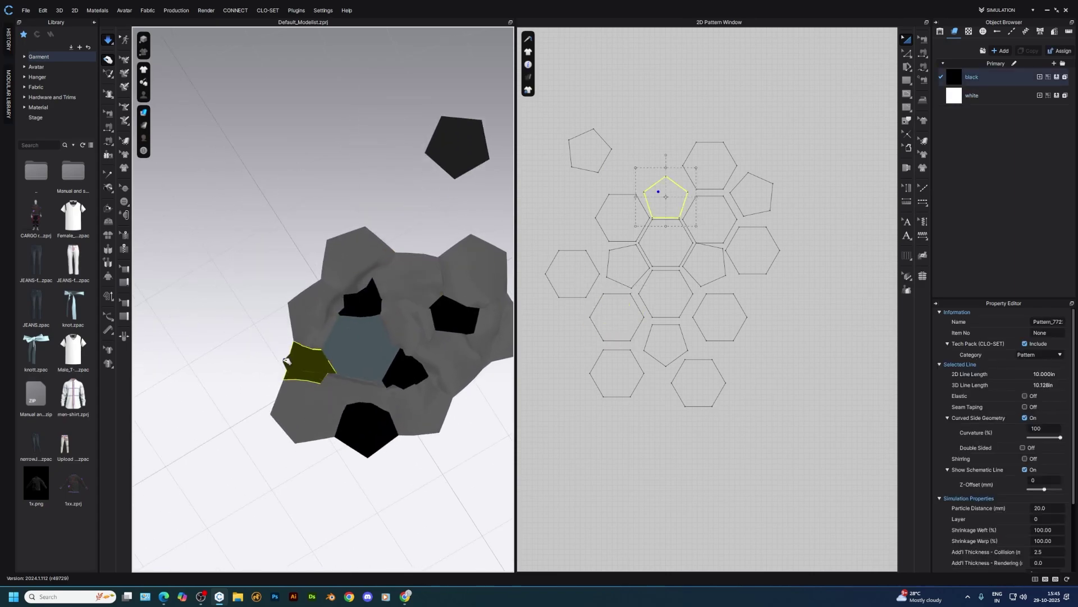
middle_click_drag(674, 212, 718, 344)
left_click_drag(628, 296, 600, 309)
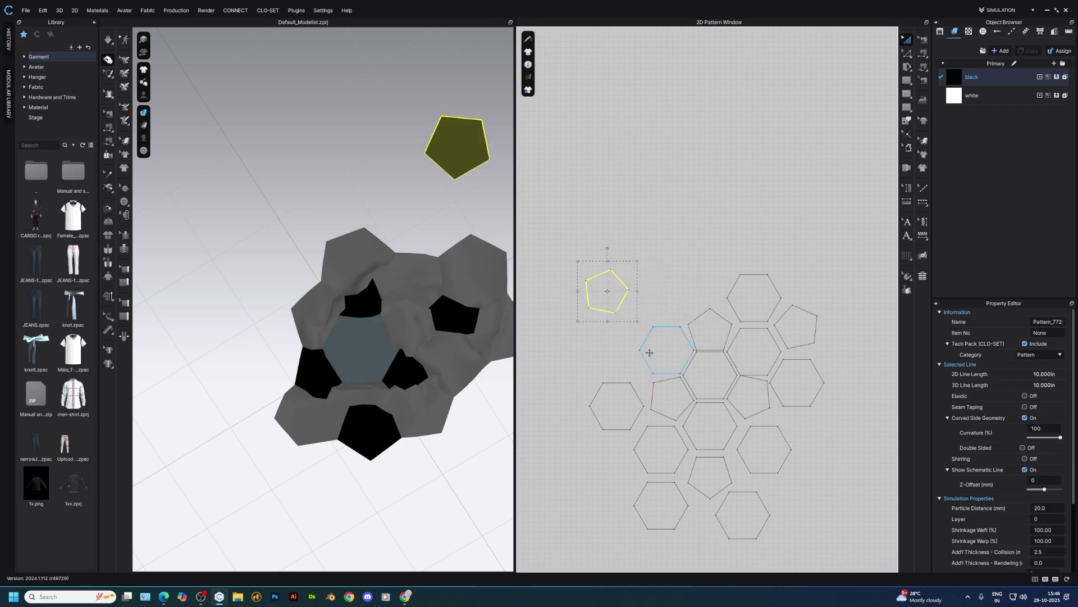
- Duplicate the upper-left hexagon and place the copy above it, to the upper left of the top pentagon
left_click(658, 347)
key("ctrl+c")
key("ctrl+v")
left_click(678, 287)
middle_click_drag(717, 300, 715, 329)
scroll(716, 329, "up", 3)
- Sew the new upper hexagon to the top pentagon and to the hexagons on either side of it
key("n")
left_click(686, 353)
left_click(683, 334)
left_click(725, 313)
key("a")
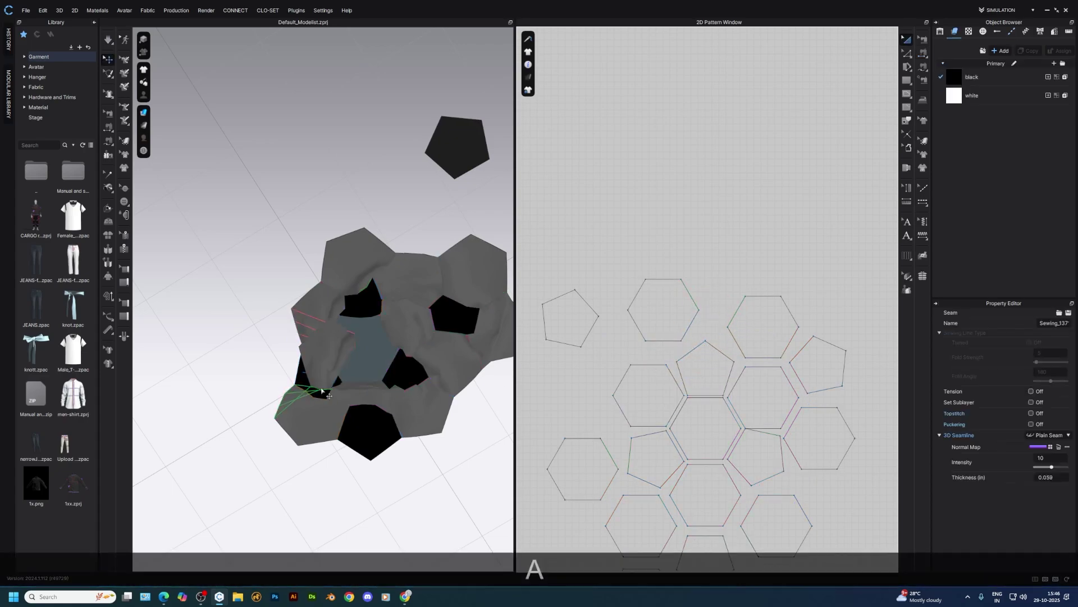
- Simulate to join the new upper hexagon and pull the assembly's outer pentagon upward in 3D to open the shape
key("space")
right_click_drag(328, 380, 382, 274)
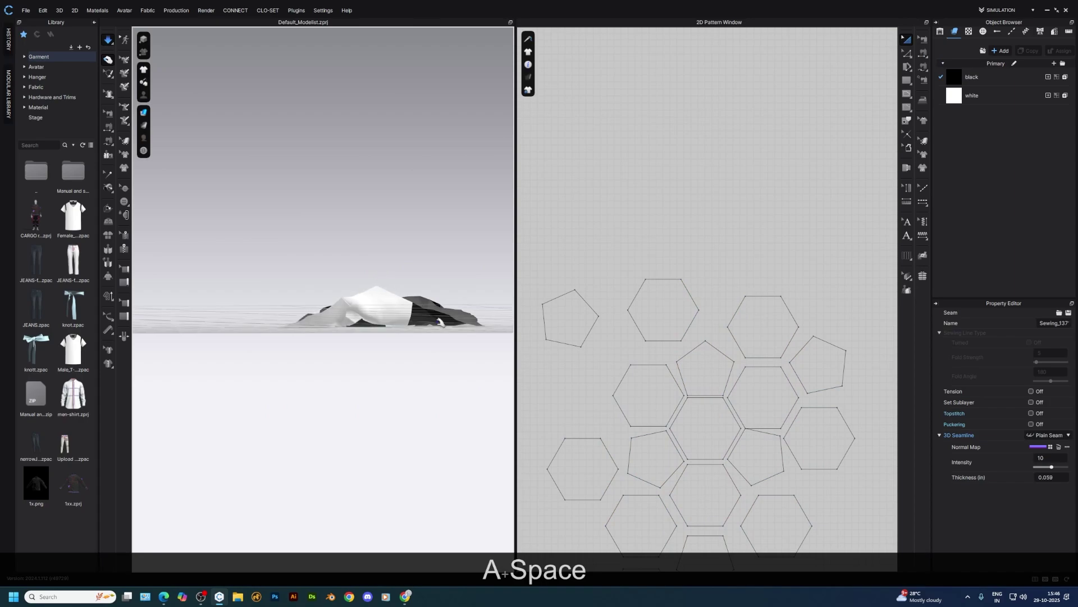
left_click_drag(448, 315, 479, 234)
right_click_drag(462, 285, 467, 314)
left_click_drag(447, 317, 476, 225)
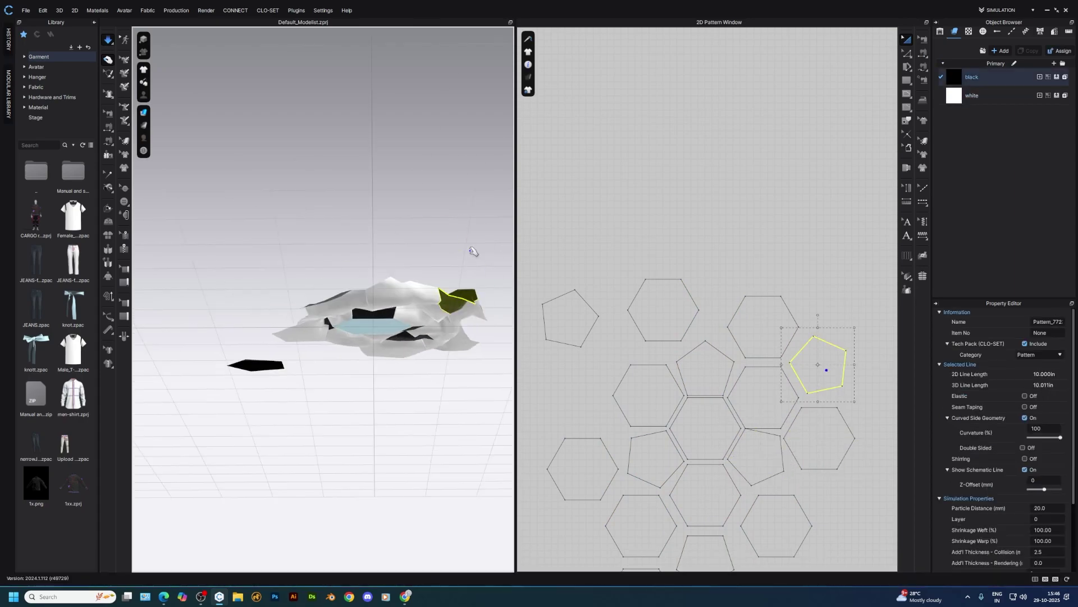
right_click_drag(474, 251, 496, 366)
scroll(579, 354, "down", 3)
scroll(652, 315, "up", 3)
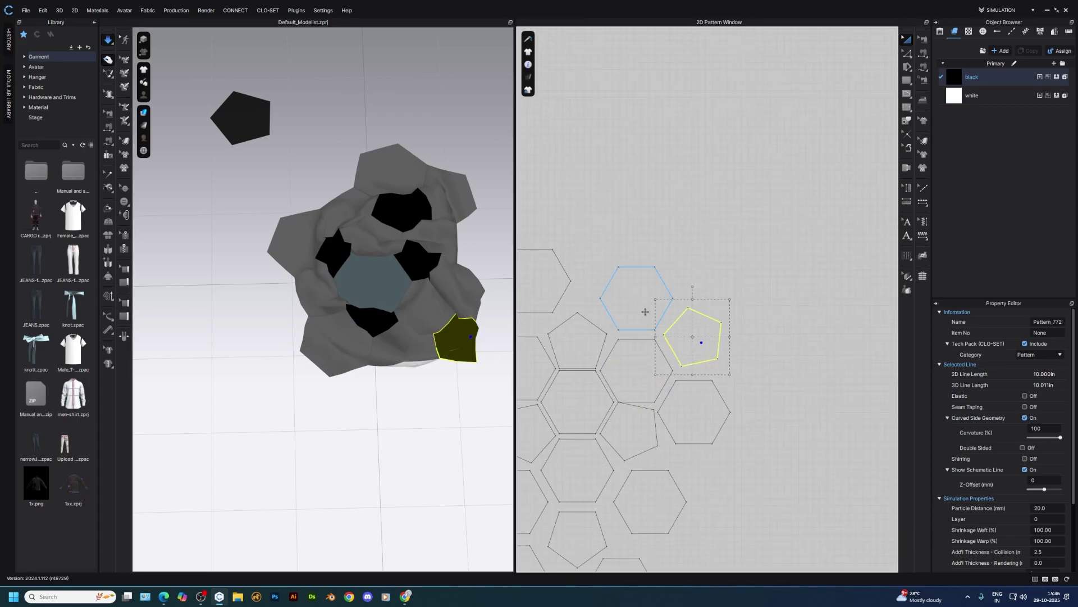
- Duplicate the hexagon beside the upper-right pentagon twice, placing one copy above that pentagon and one to its right
left_click(667, 306)
key("ctrl+c")
key("ctrl+v")
left_click(709, 267)
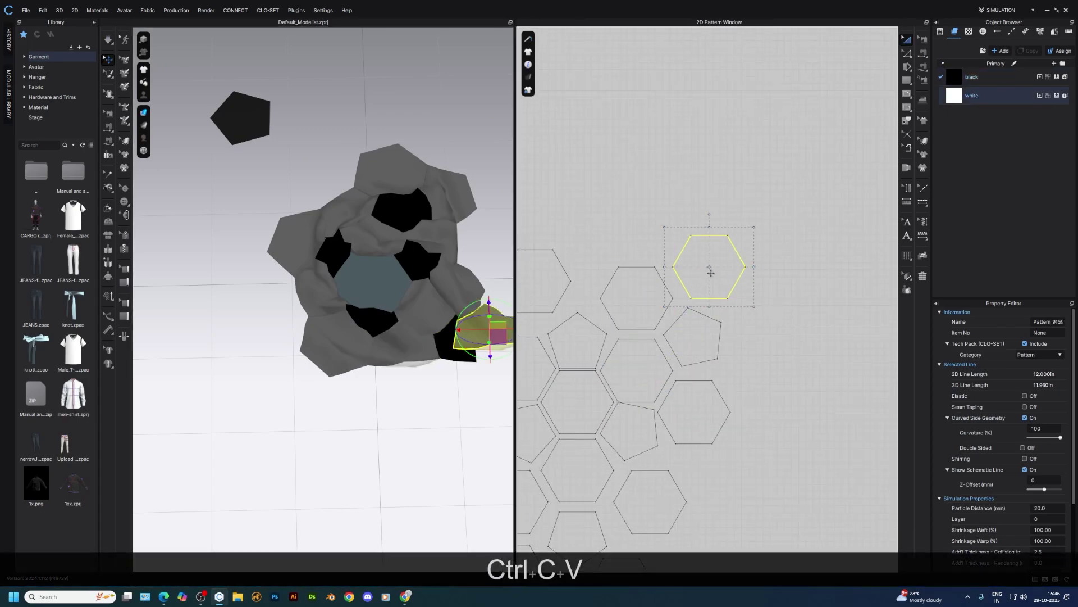
key("ctrl+c")
key("ctrl+v")
left_click(759, 364)
- Sew the two new hexagons to the upper-right pentagon and to each other, and the right one to the hexagon below
key("n")
scroll(652, 358, "up", 2)
left_click(655, 353)
left_click(657, 387)
left_click(670, 391)
left_click(678, 311)
left_click(678, 333)
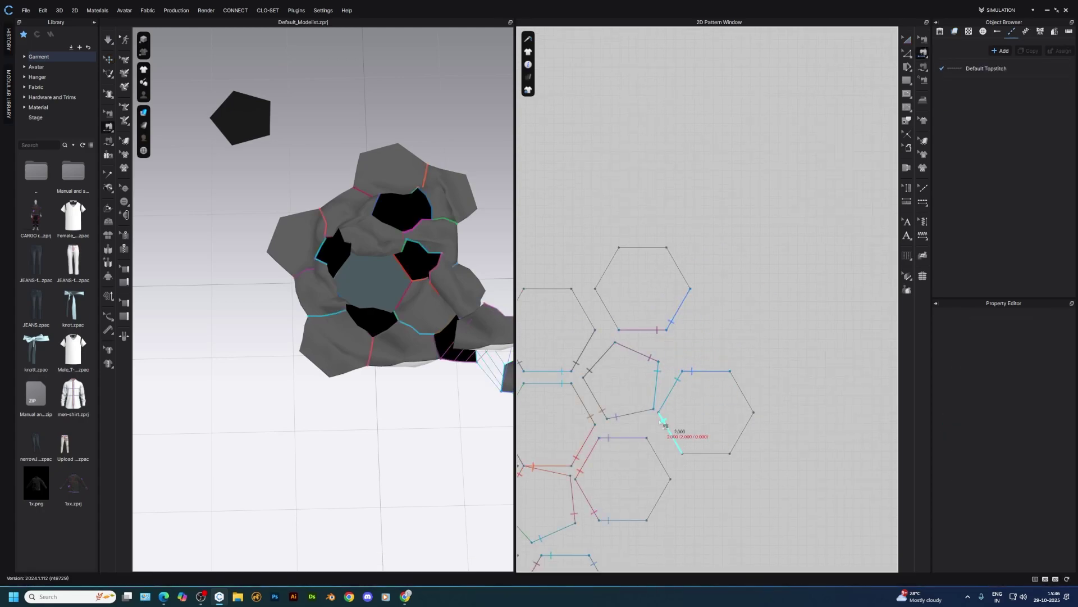
left_click(656, 444)
- Simulate to join the two new hexagons and select the hexagon next to the upper-right pentagon in 3D
key("a")
key("space")
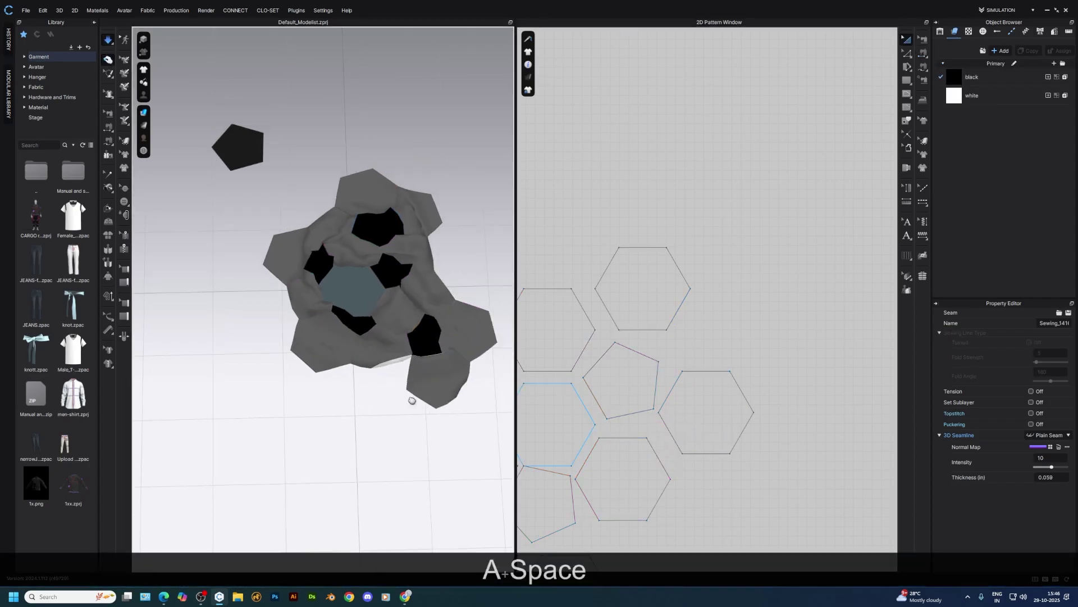
right_click_drag(435, 402, 397, 378)
left_click(367, 382)
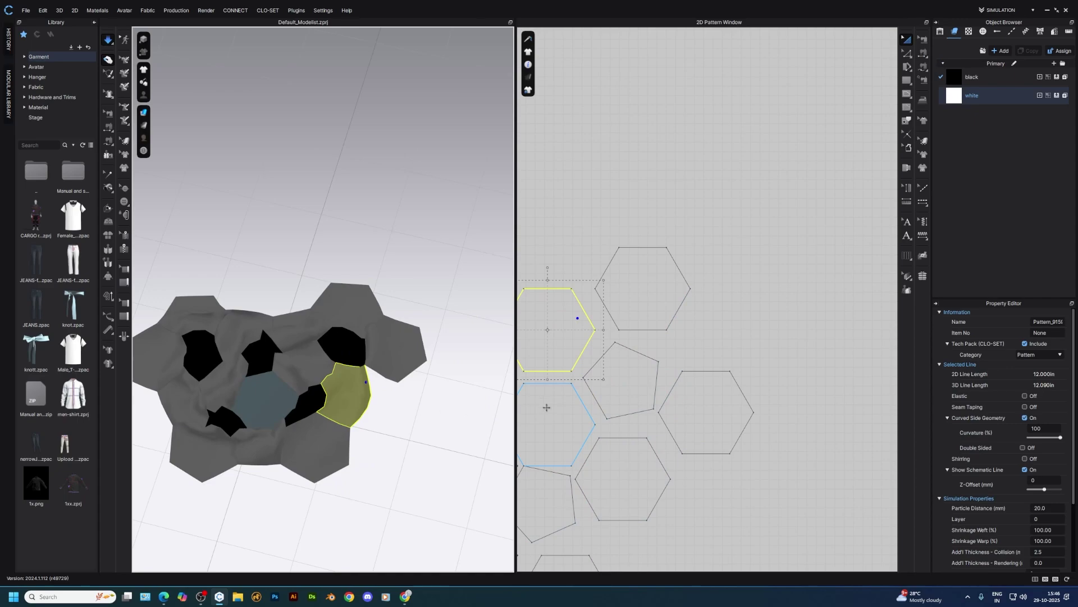
- Sew the outer hexagon's free edge to its neighbouring panel and simulate the joined pieces
left_click(396, 371)
right_click_drag(620, 351, 641, 387)
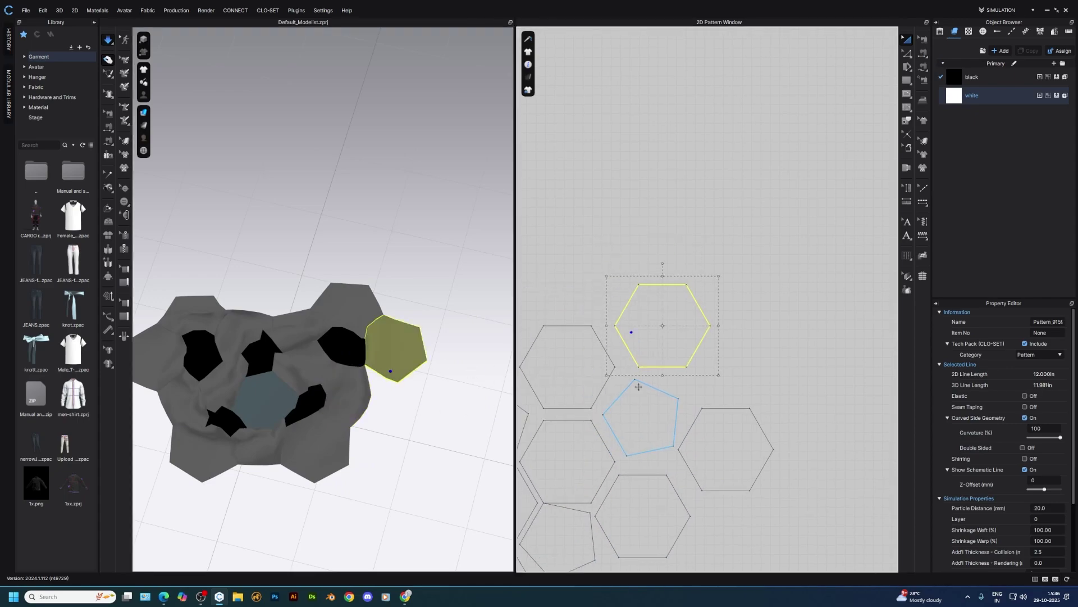
key("n")
left_click(613, 358)
key("a")
key("space")
right_click_drag(398, 385, 361, 430)
scroll(647, 428, "down", 5)
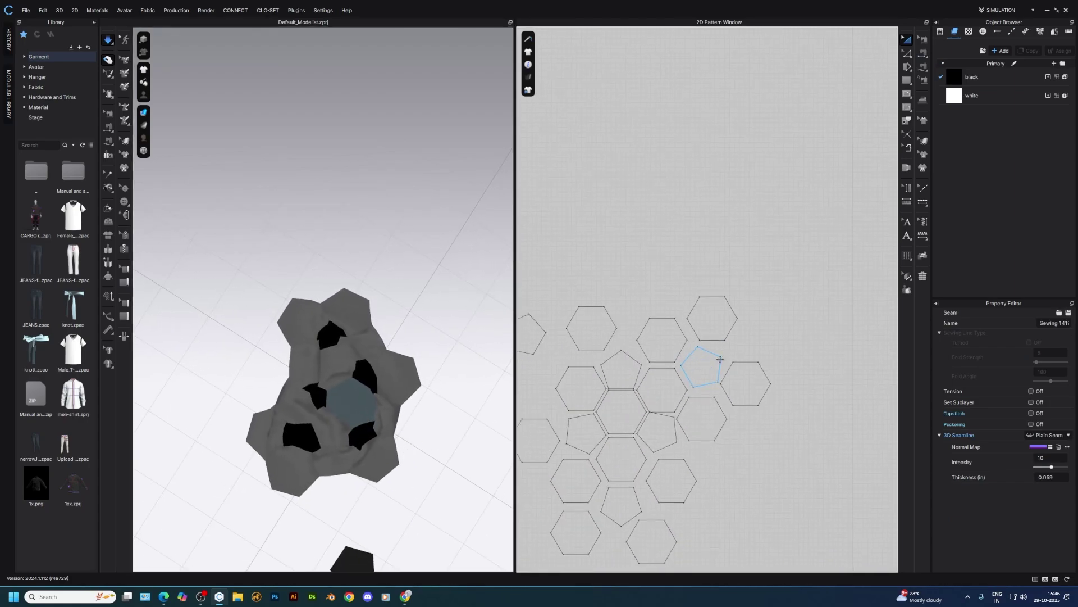
- Move the loose black pentagon next to the ball's lower rim in 3D and beside the lower-left hexagons in the 2D pattern layout
left_click(580, 327)
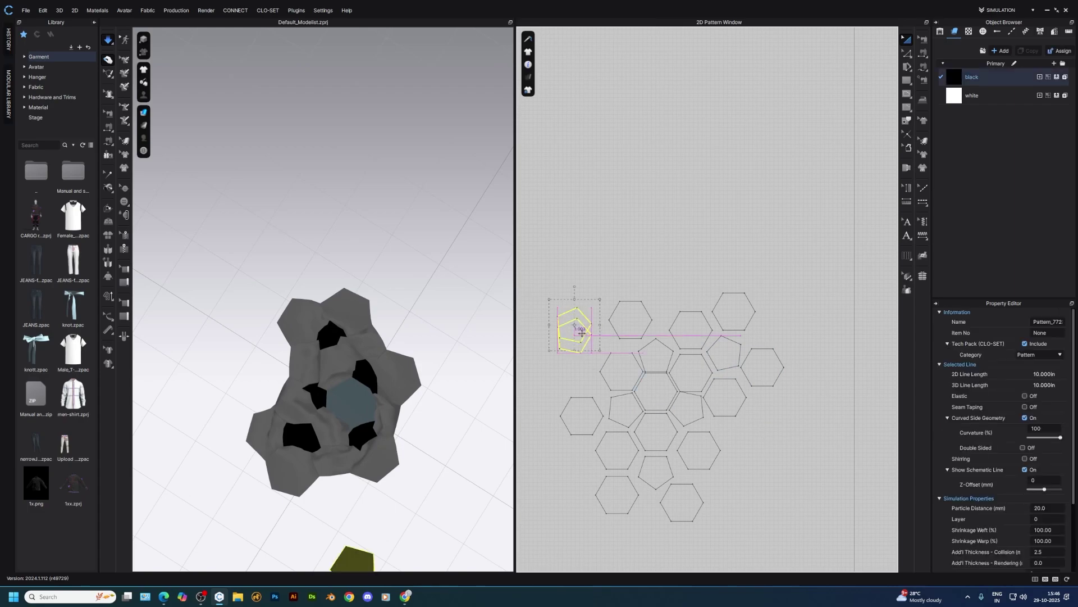
middle_click_drag(358, 493, 360, 456)
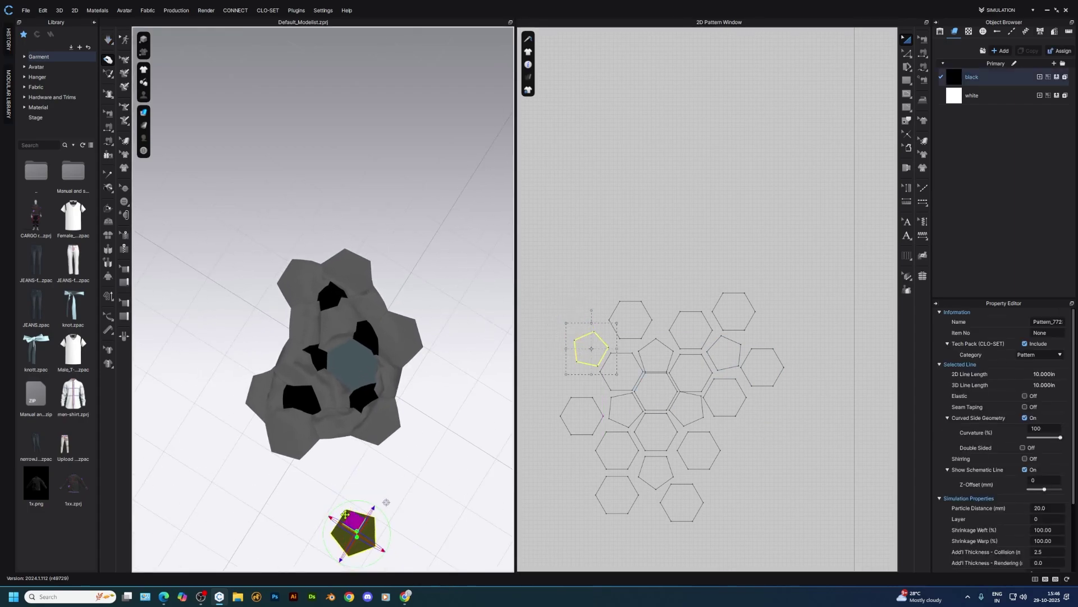
left_click_drag(349, 521, 332, 450)
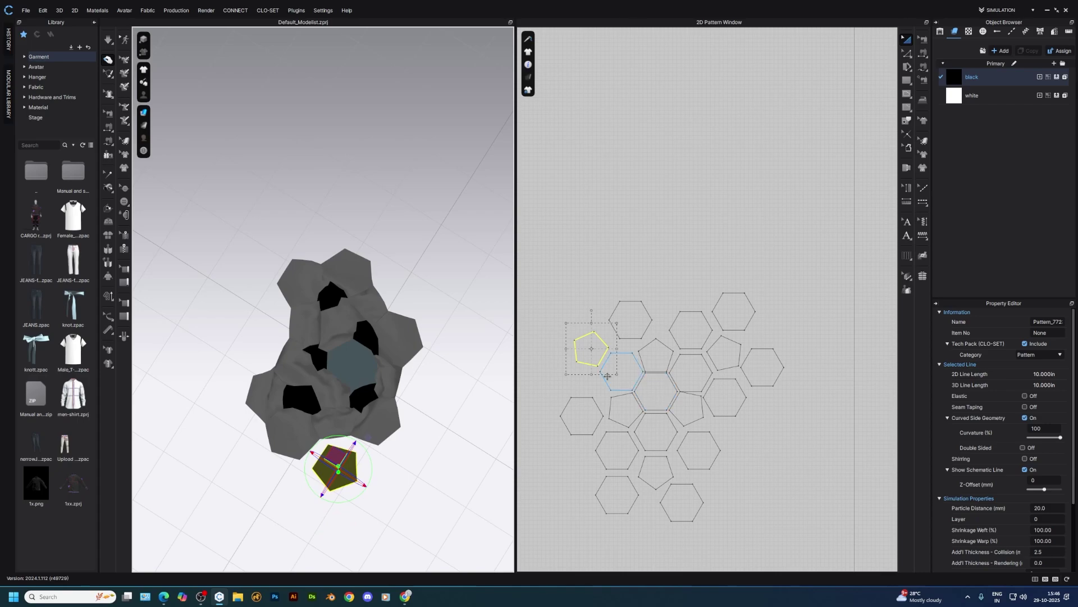
left_click(342, 425)
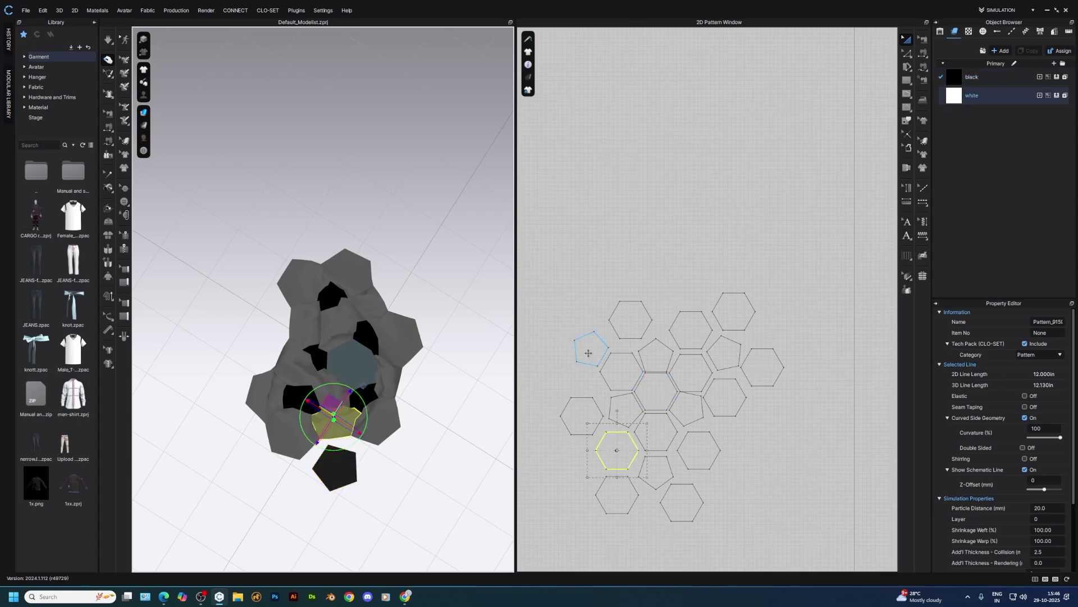
left_click_drag(588, 353, 571, 476)
- Sew the placed pentagon's edges to the surrounding hexagons' free edges and simulate the seams closed
scroll(576, 472, "up", 5)
key("n")
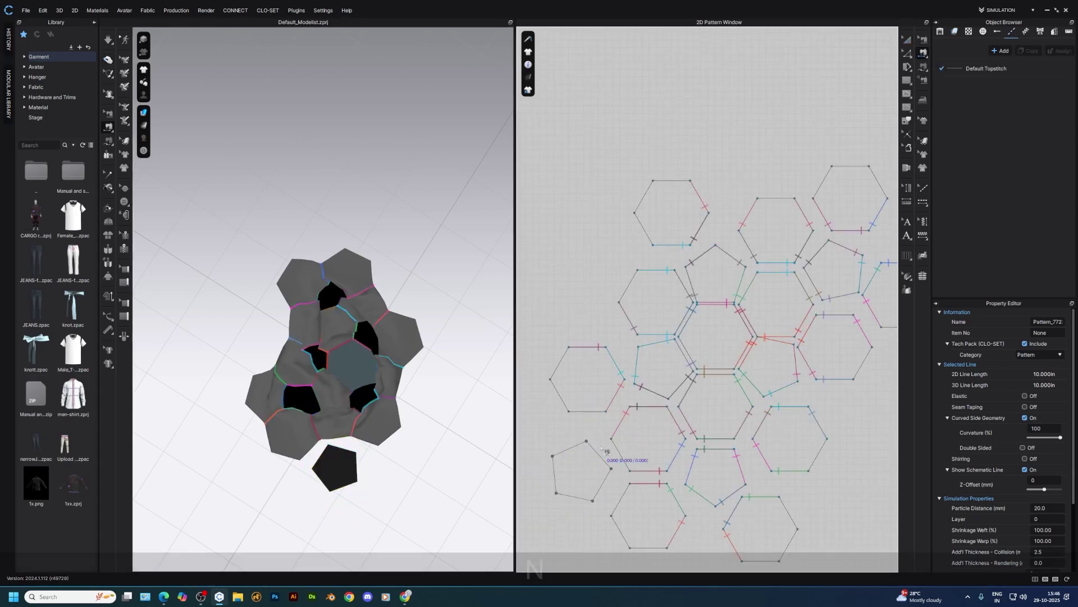
left_click(619, 452)
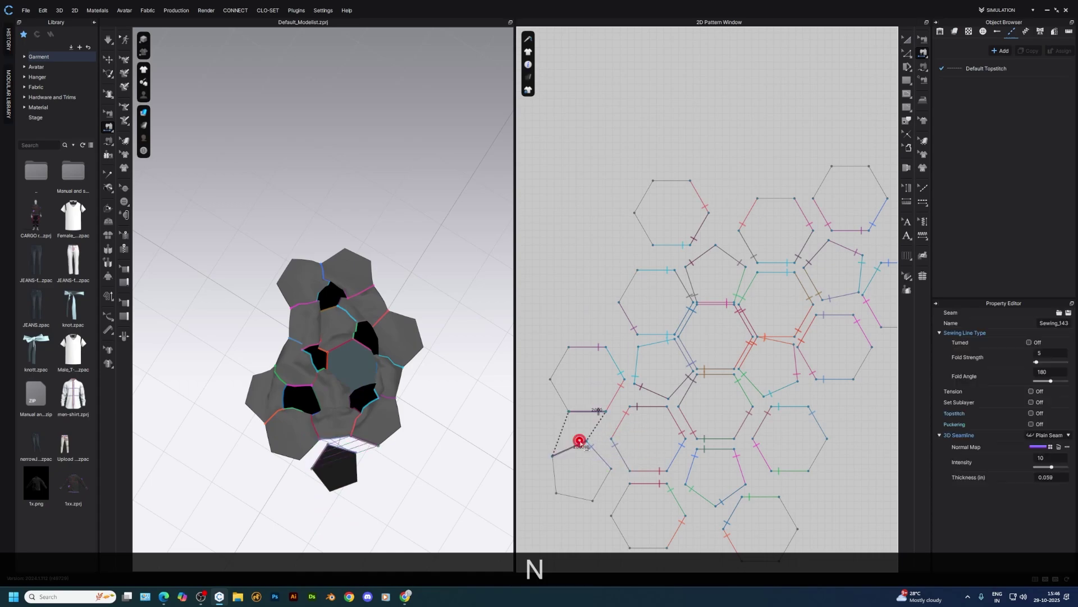
left_click(603, 490)
left_click(630, 500)
key("a")
key("space")
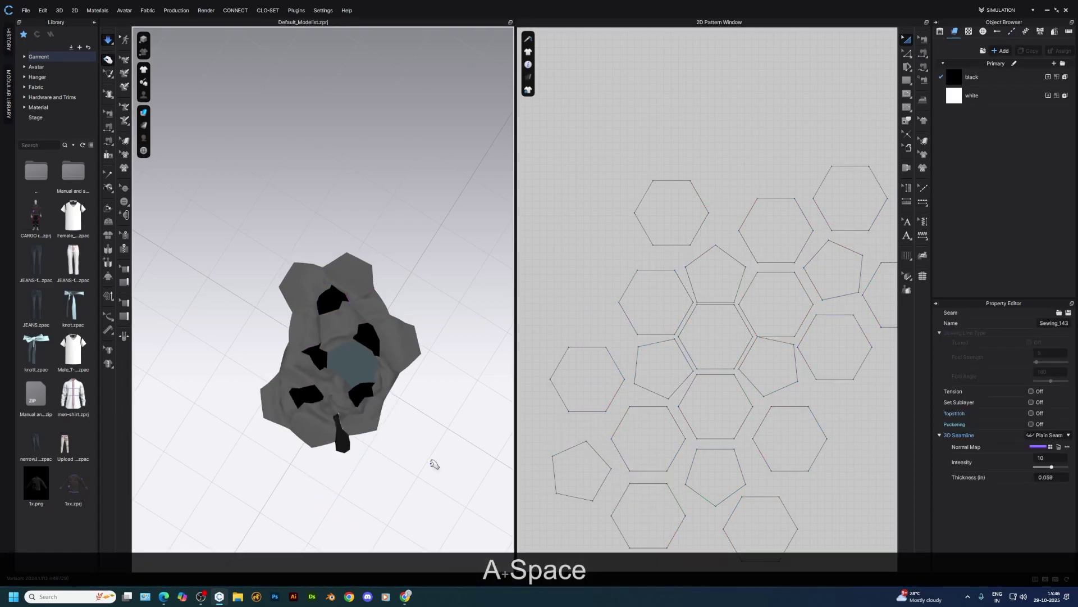
- Duplicate the lower-left black pentagon and place the copy beside the upper-left hexagon in the 2D layout
left_click(292, 342)
left_click(300, 313)
left_click(296, 295)
left_click(304, 330)
left_click(292, 356)
left_click(277, 383)
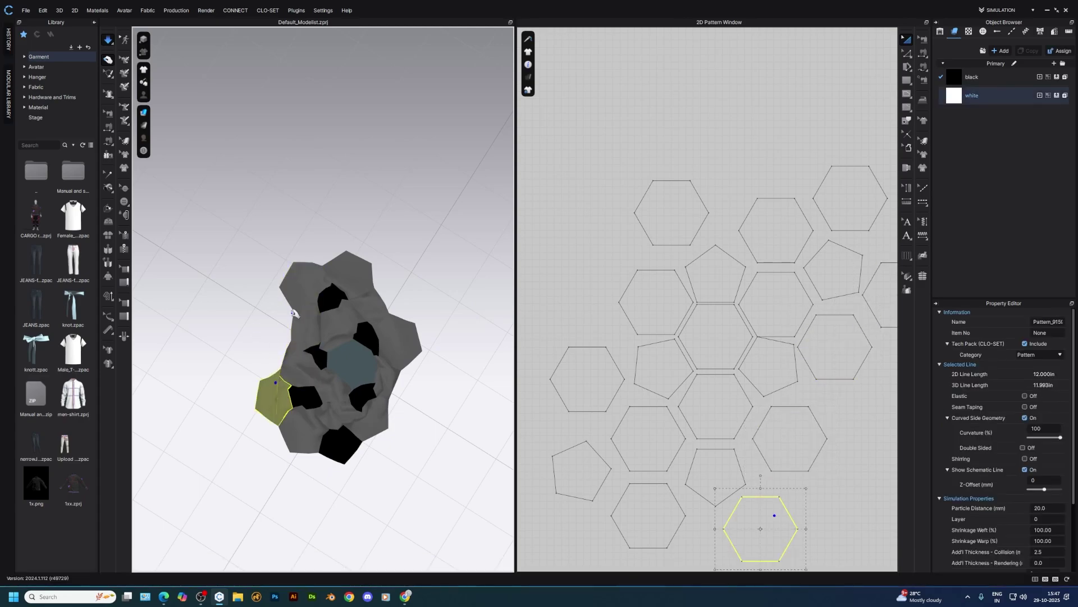
scroll(664, 452, "down", 3)
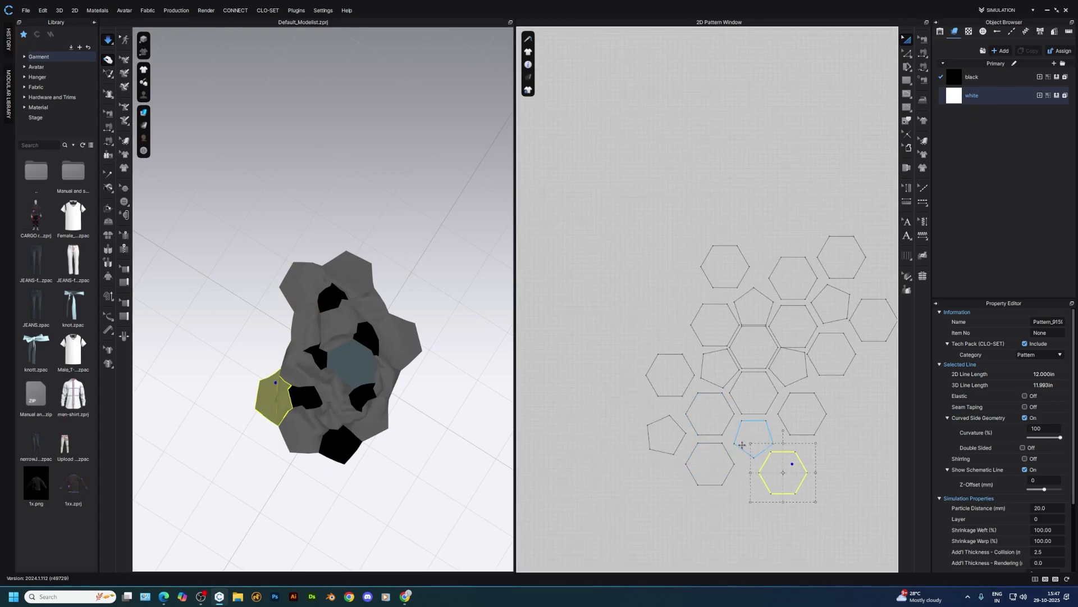
left_click(665, 436)
key("ctrl+c")
key("ctrl+v")
left_click(667, 321)
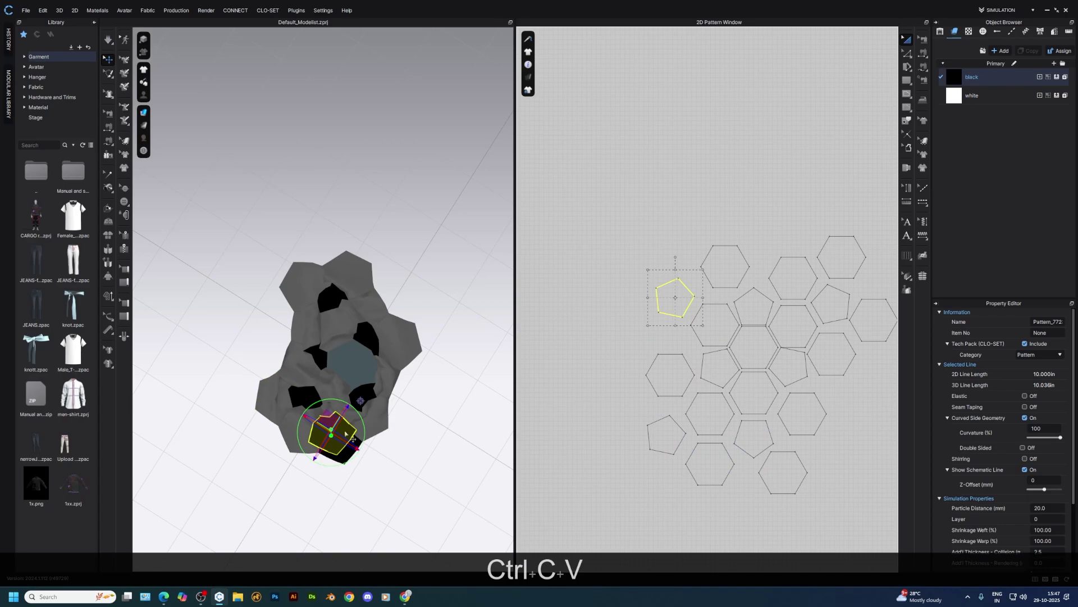
- Sew three edges of the copied pentagon to the free edges of the three neighbouring hexagons
key("n")
scroll(685, 312, "up", 3)
left_click(682, 269)
left_click(745, 269)
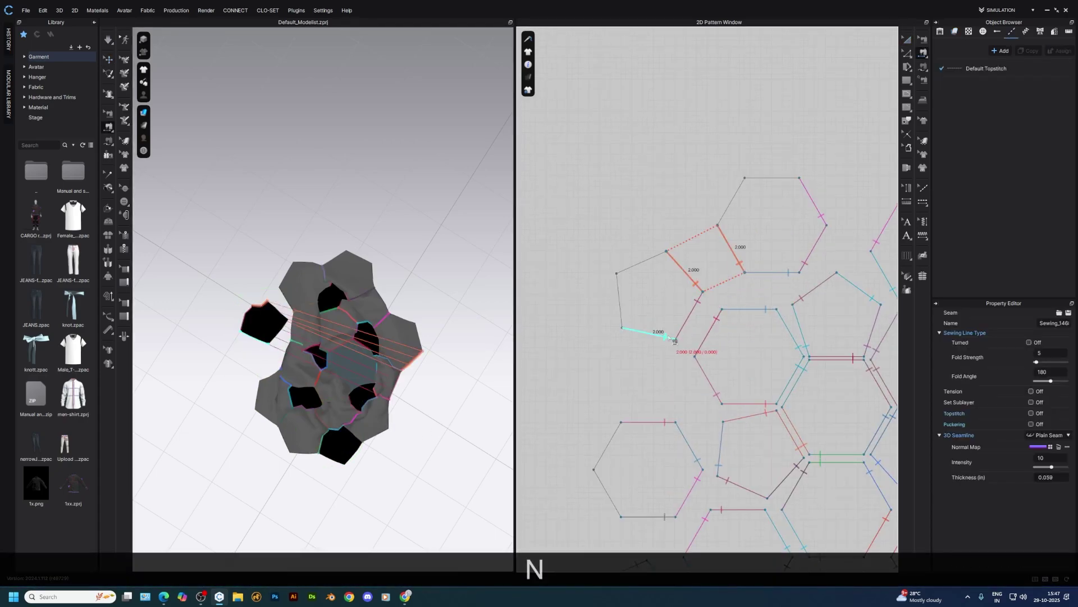
left_click(664, 336)
left_click(619, 438)
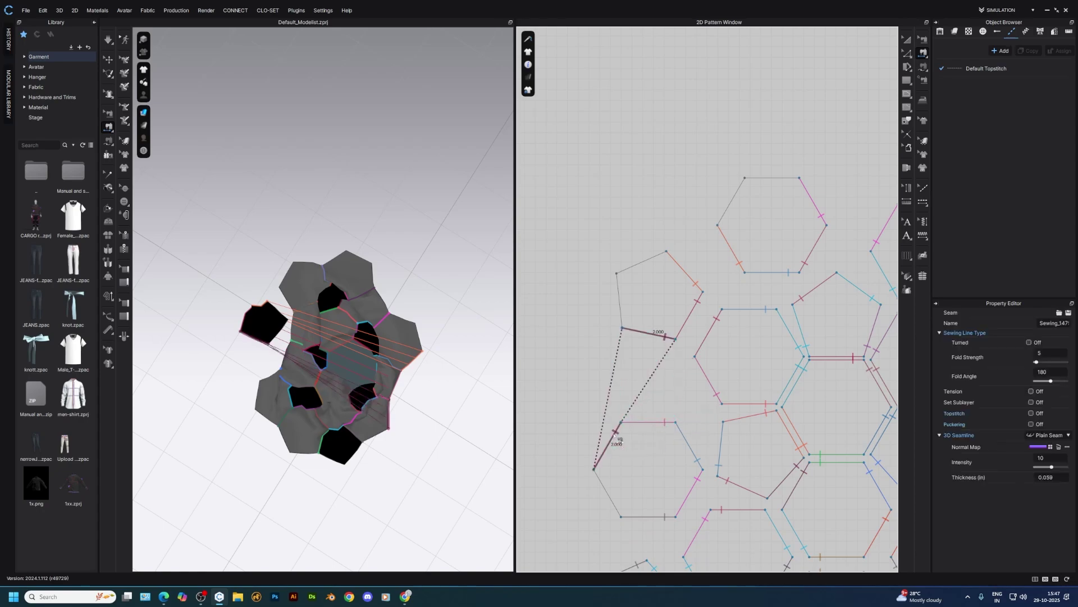
- Move the copied pentagon across to the opposite side of the ball, near its sewn neighbours, and simulate
key("a")
left_click(269, 320)
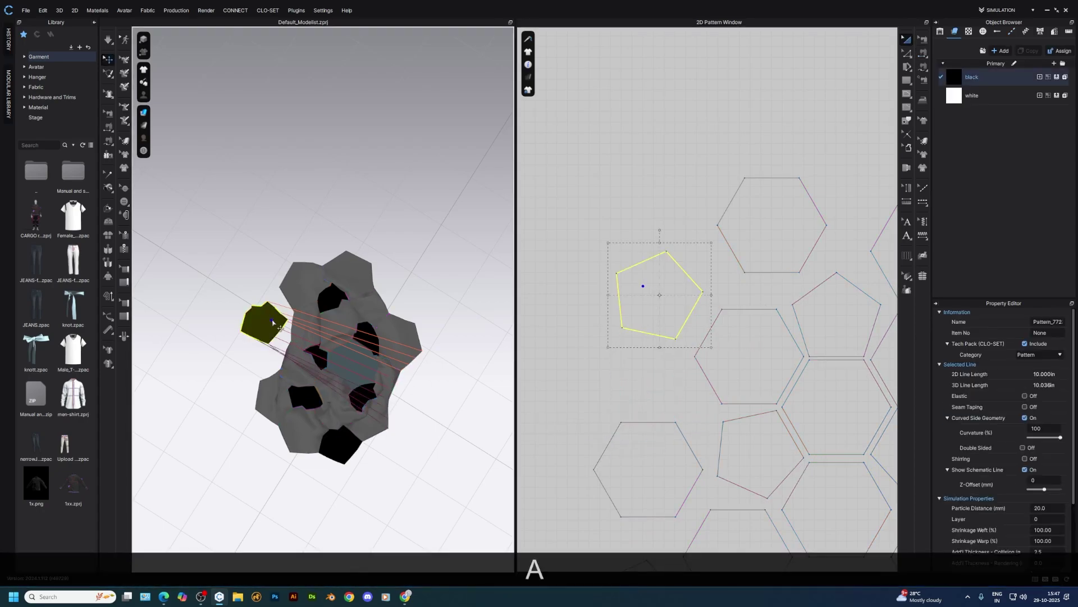
left_click_drag(272, 321, 427, 386)
key("space")
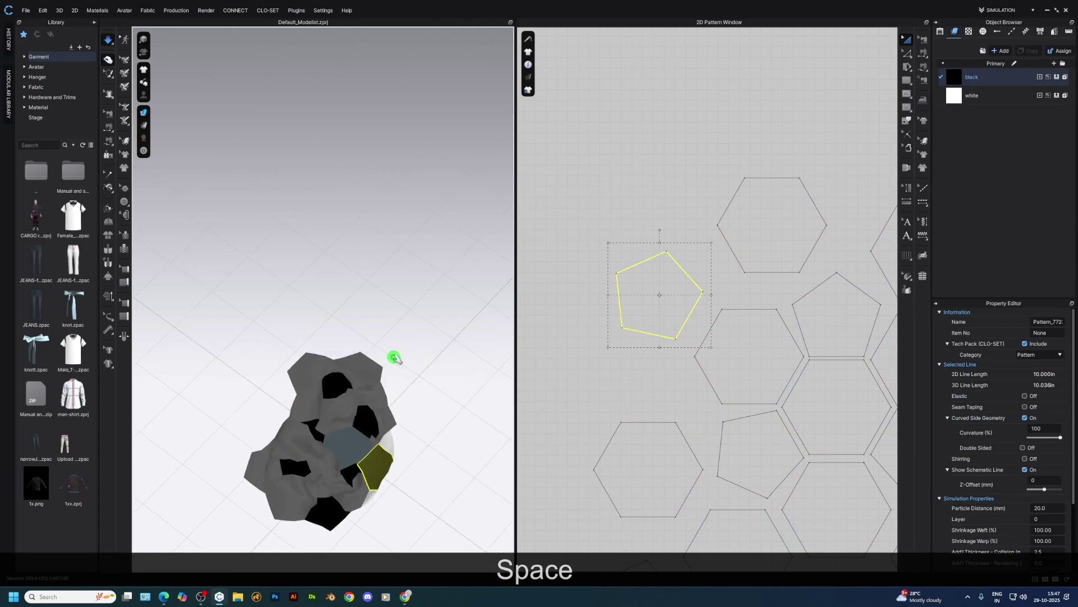
- Pull the sewn rim panels around the new pentagon outward in 3D while the simulation runs
middle_click_drag(358, 463, 387, 376)
right_click_drag(387, 376, 444, 272)
left_click_drag(429, 332, 452, 281)
right_click_drag(449, 284, 469, 419)
left_click_drag(419, 307, 463, 290)
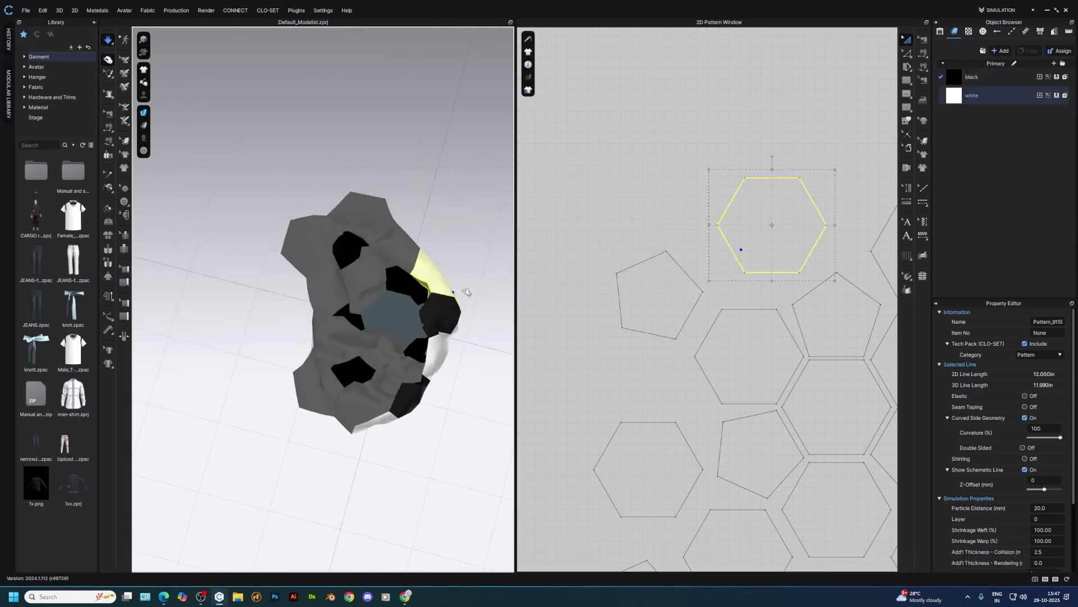
right_click_drag(451, 324, 425, 355)
left_click_drag(426, 329, 488, 329)
left_click(444, 352)
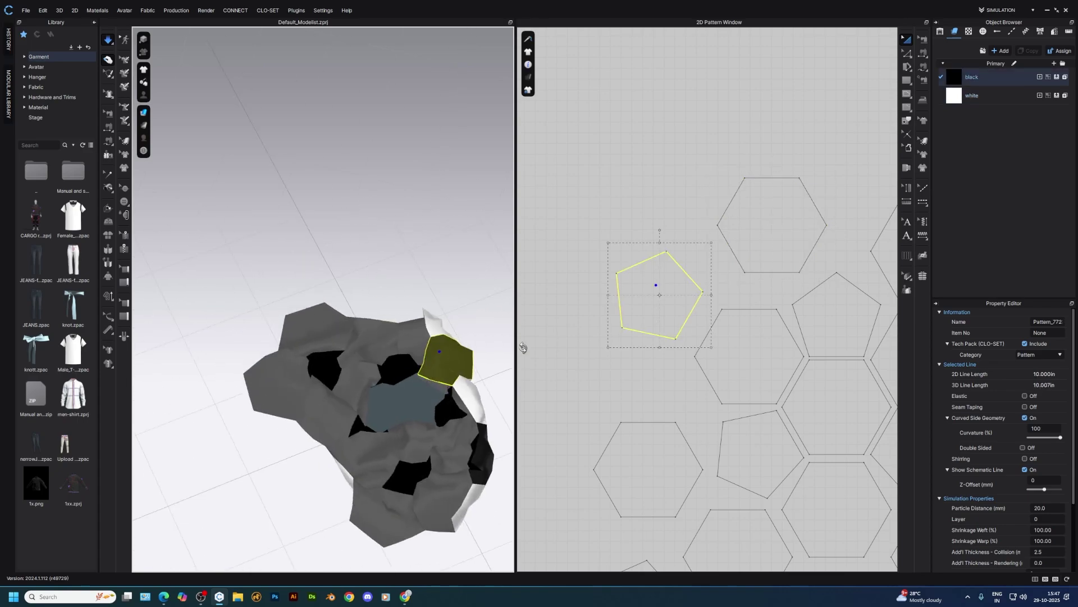
- Duplicate the newly sewn black pentagon and place the copy above the upper hexagons in the 2D layout
left_click(401, 319)
scroll(637, 336, "down", 4)
left_click(437, 360)
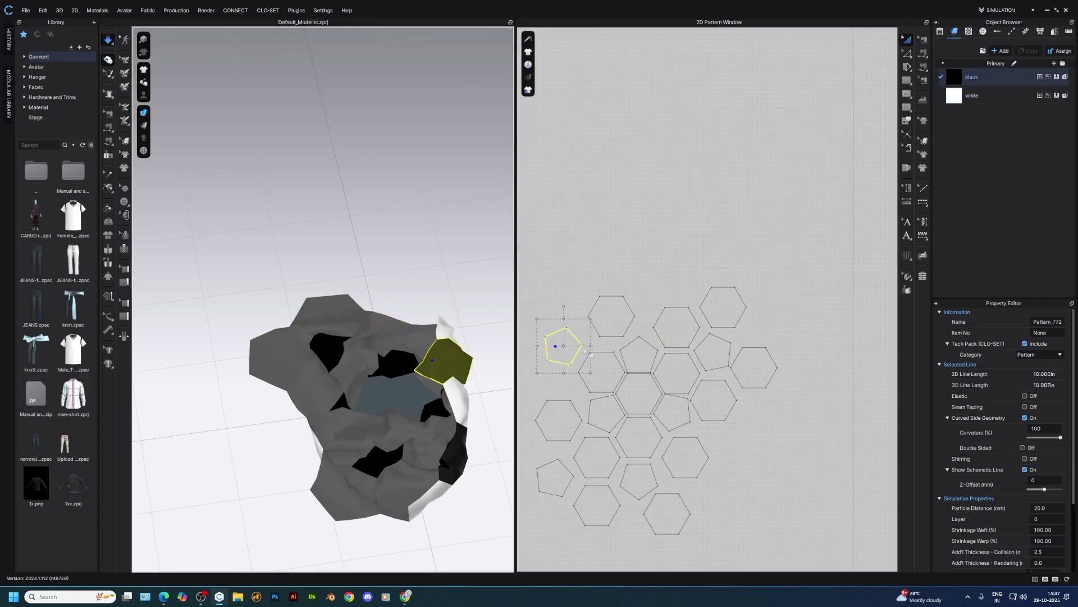
key("ctrl+c")
key("ctrl+v")
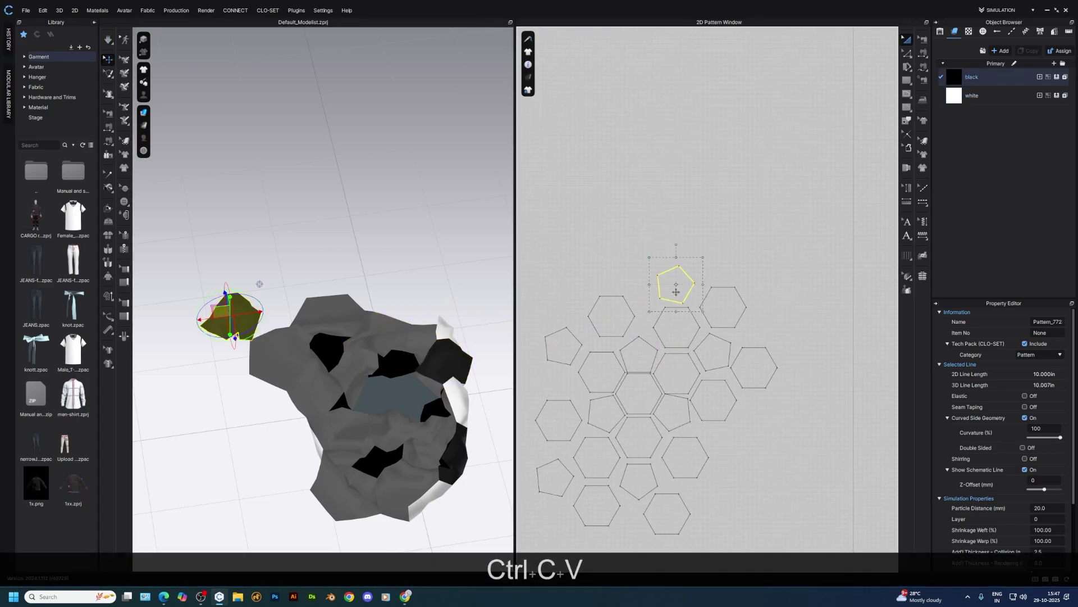
left_click(657, 303)
- Sew the pasted pentagon's edges to the surrounding hexagons and simulate it into the ball's rim
key("n")
scroll(668, 298, "up", 2)
left_click(673, 302)
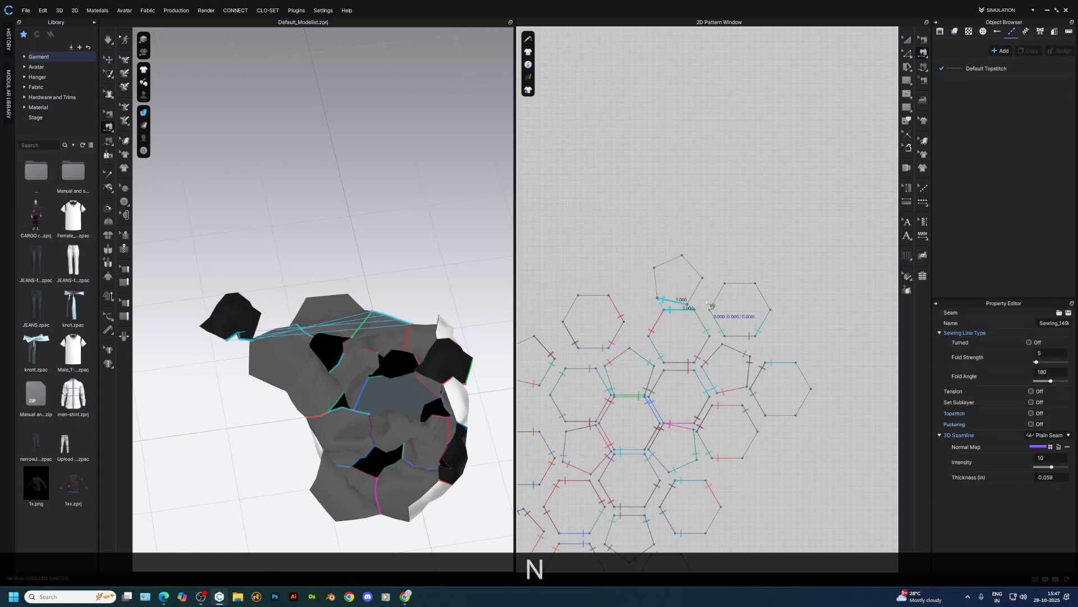
key("Escape")
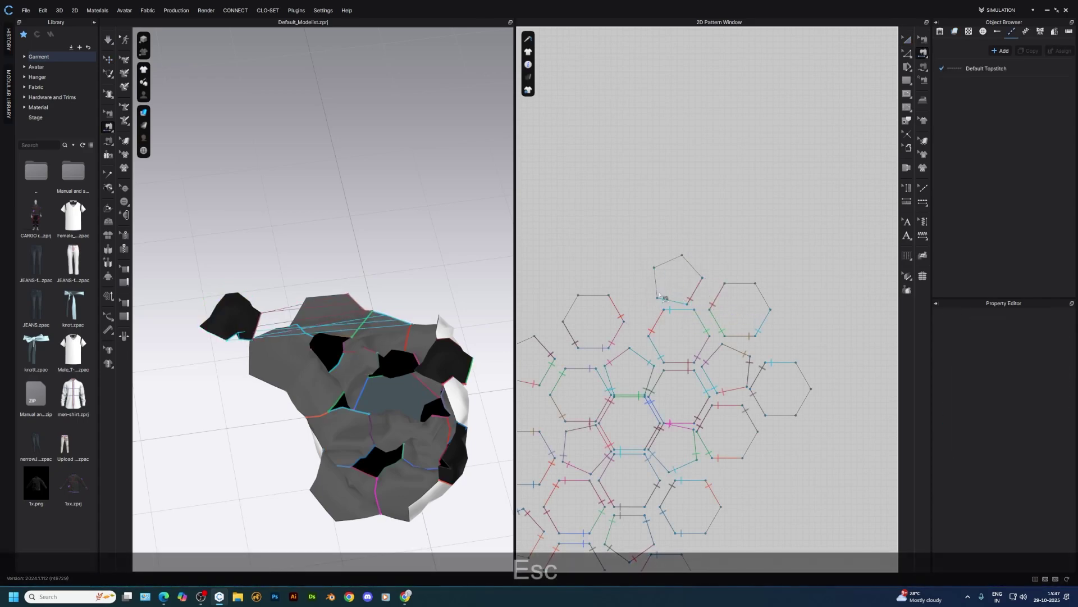
key("a")
key("space")
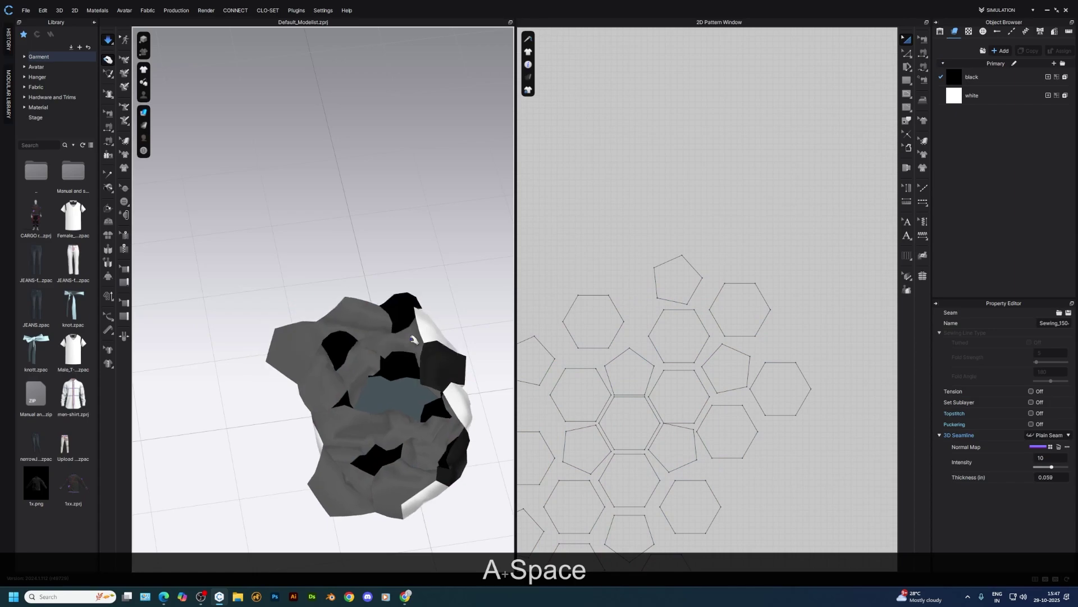
- Duplicate the white hexagon beside the top pentagon, place the copy to its upper right in 2D, and lift it above the rim in 3D
left_click(408, 306)
right_click_drag(408, 306, 296, 294)
left_click(294, 302)
right_click_drag(401, 296, 362, 284)
left_click(361, 284)
right_click_drag(695, 306, 649, 338)
key("ctrl+c")
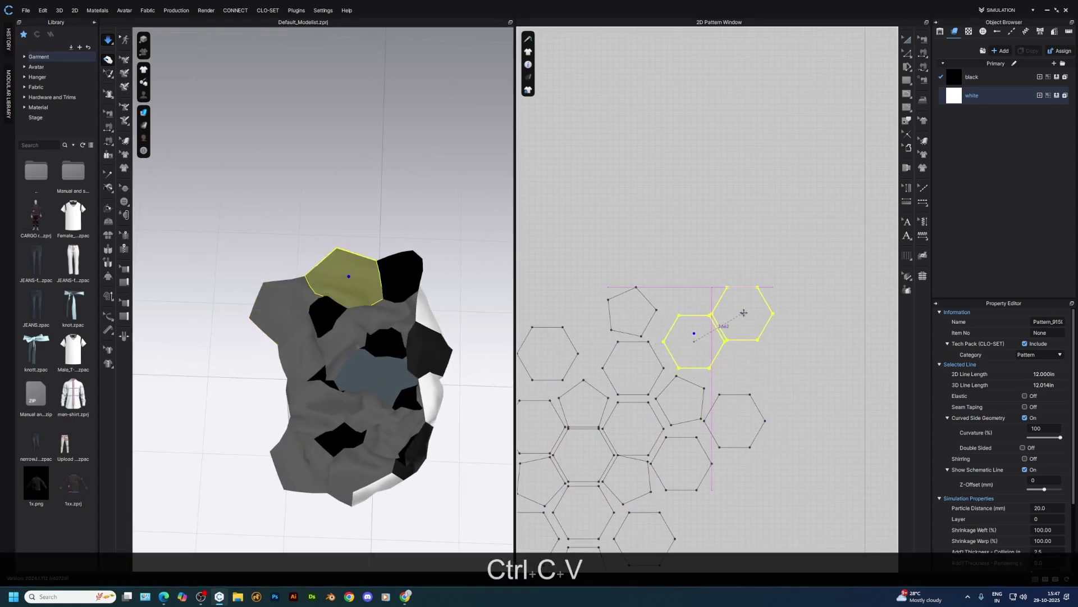
left_click(744, 313)
left_click_drag(325, 264, 405, 191)
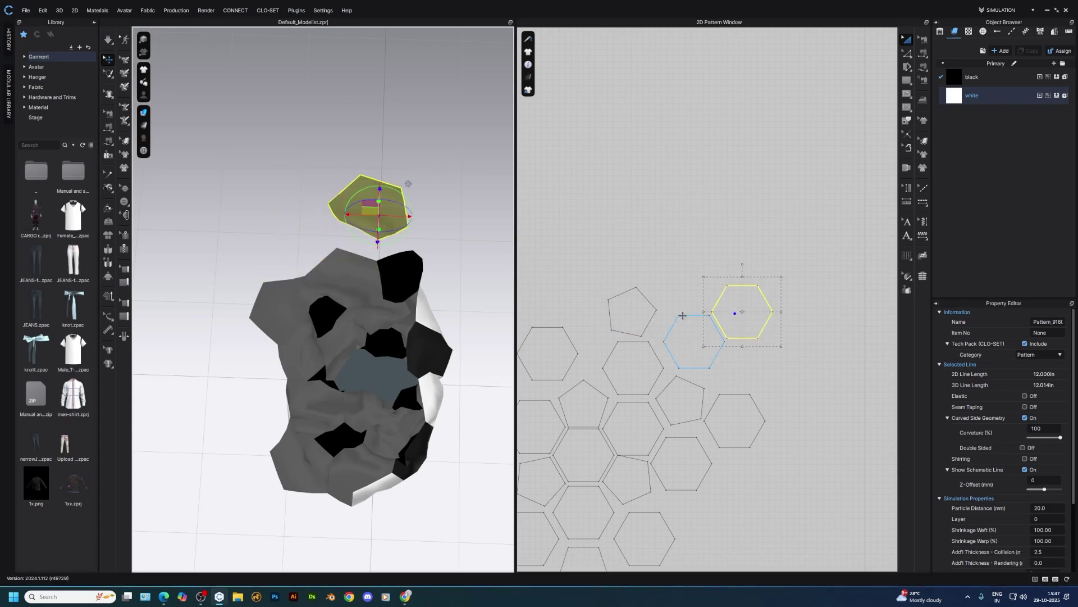
- Sew the copied hexagon's edges to the adjoining hexagons and black pentagon, and run the simulation to close the seams
scroll(385, 270, "up", 5)
middle_click_drag(378, 287, 361, 287)
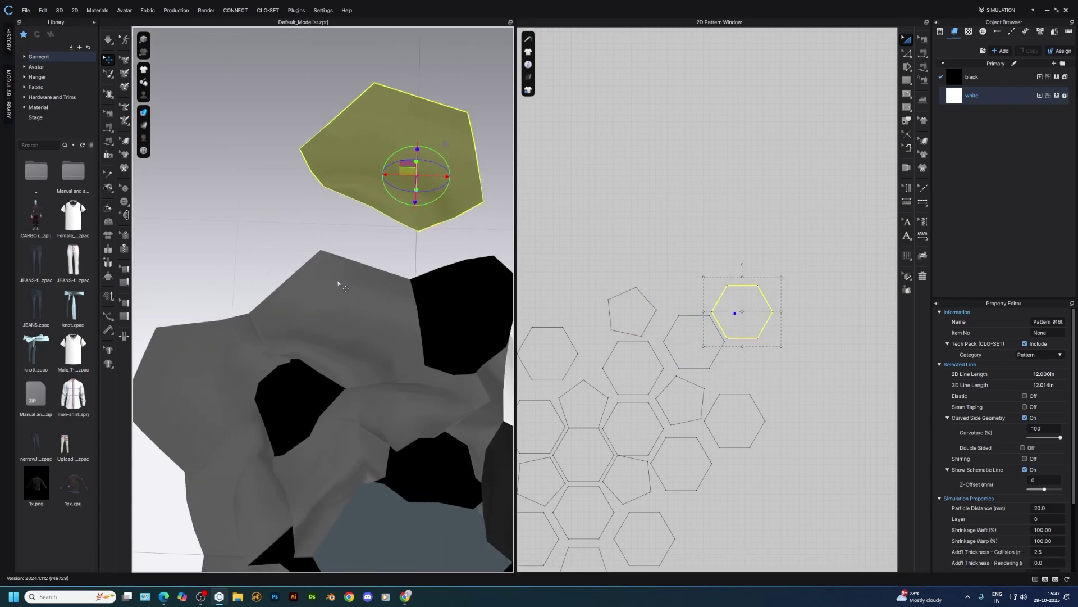
key("n")
right_click_drag(386, 273, 403, 249)
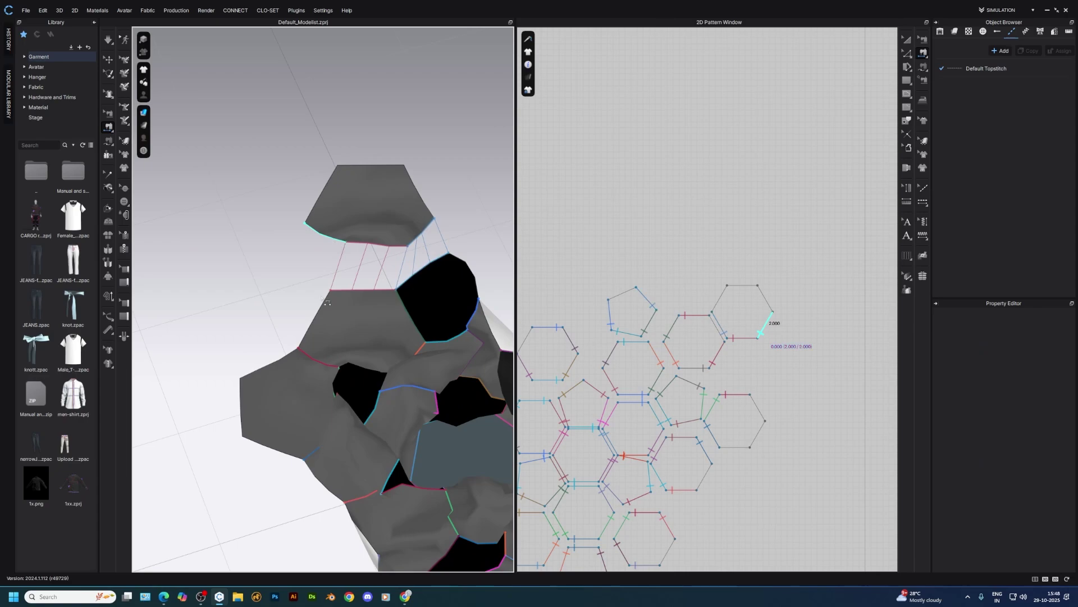
key("a+space")
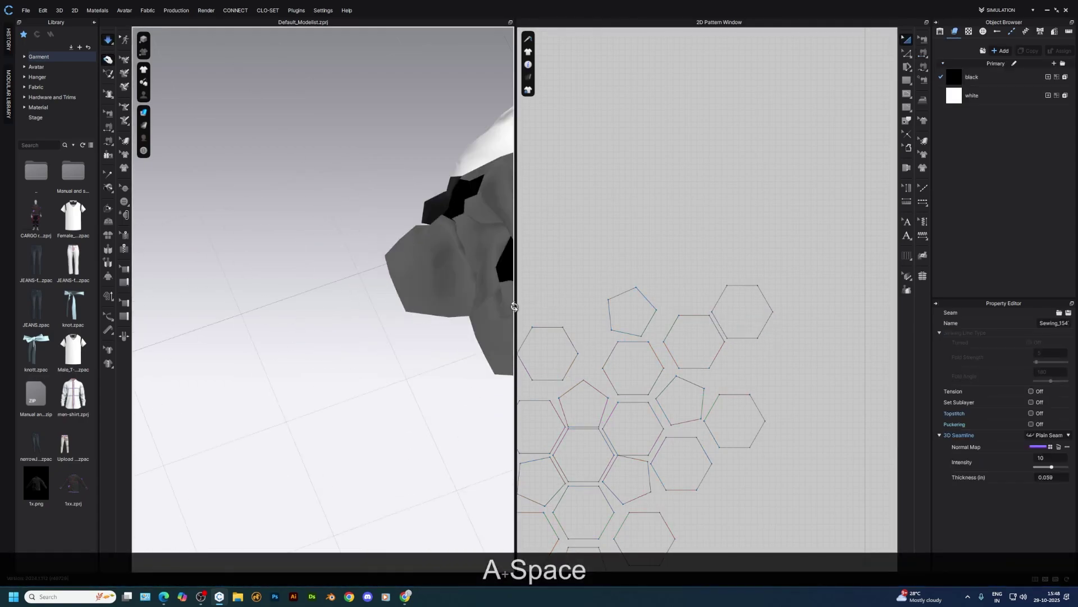
left_click_drag(358, 325, 356, 318)
key("space")
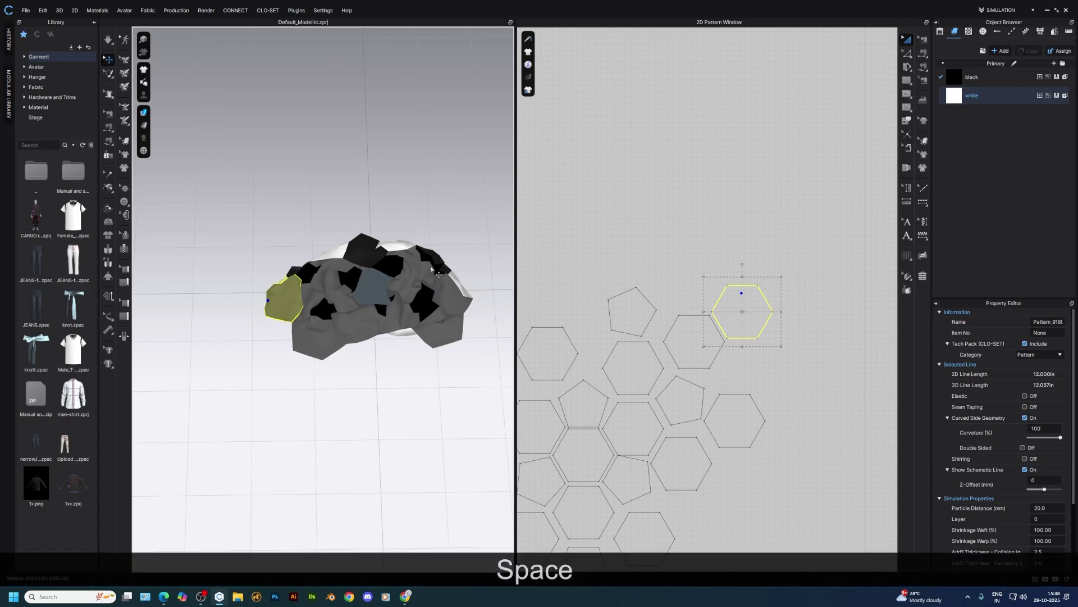
- Set the simulation gravity to 0 and restart the simulation
right_click(364, 205)
left_click(400, 385)
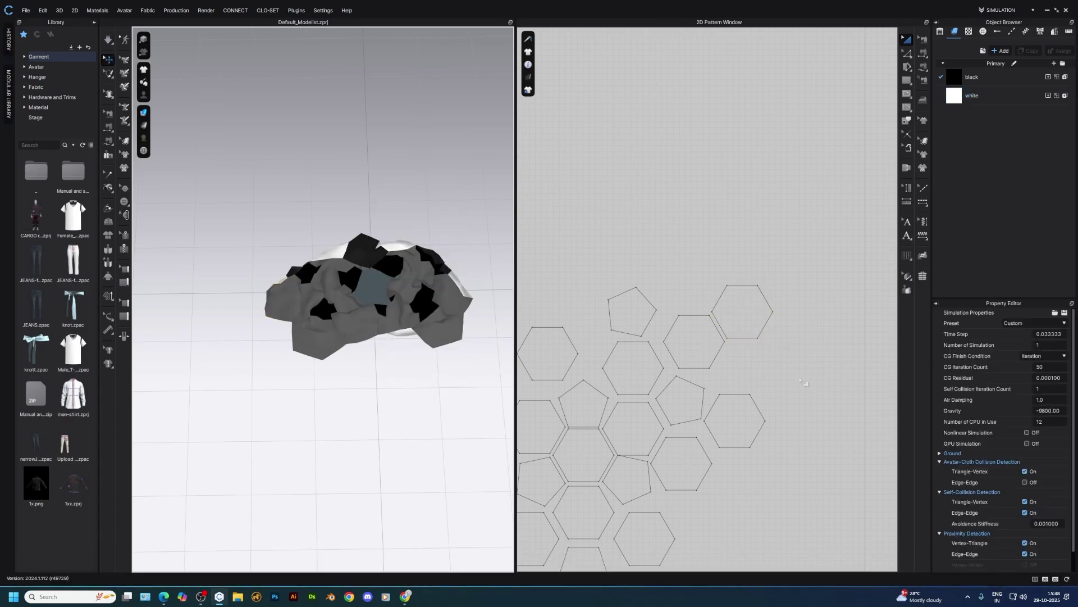
type("0")
key("Return")
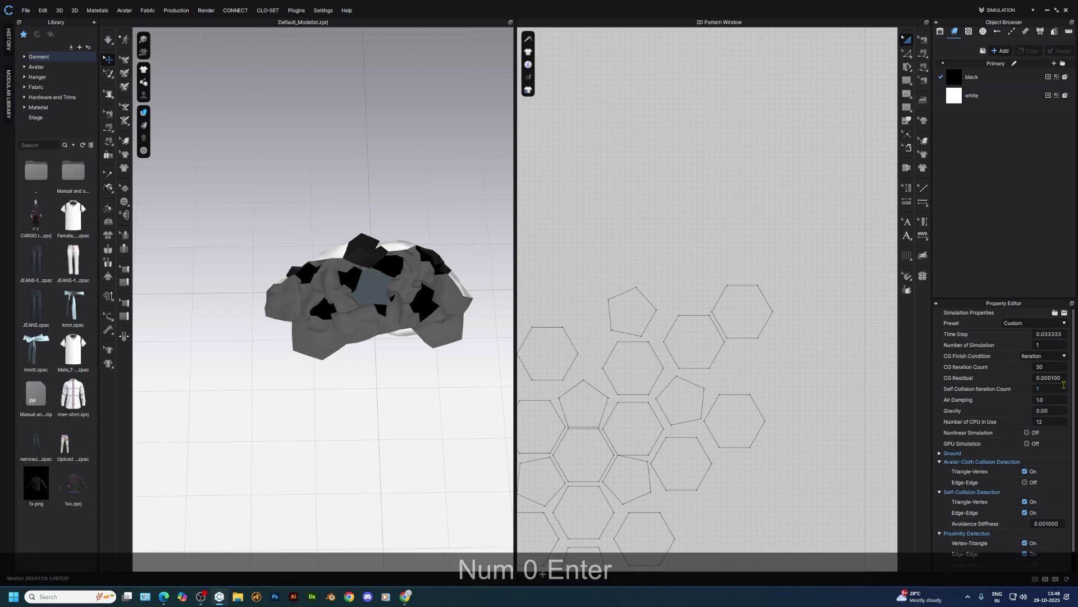
left_click(369, 159)
key("space")
- Select all pattern pieces and strengthen them so the panels round out during simulation
right_click_drag(368, 317, 417, 280)
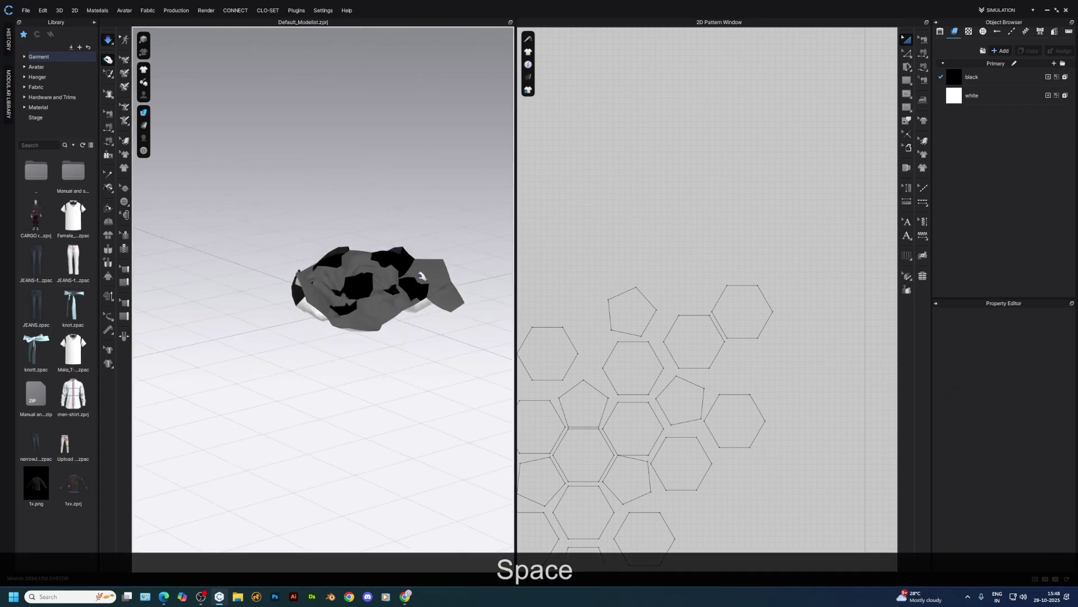
left_click(396, 286)
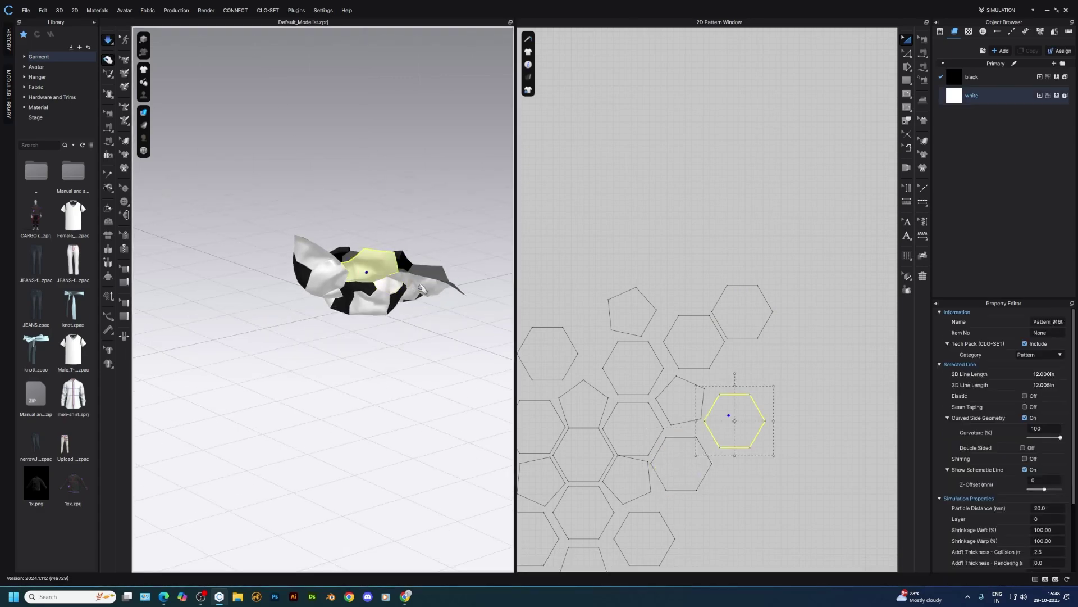
key("ctrl+a")
key("ctrl+h")
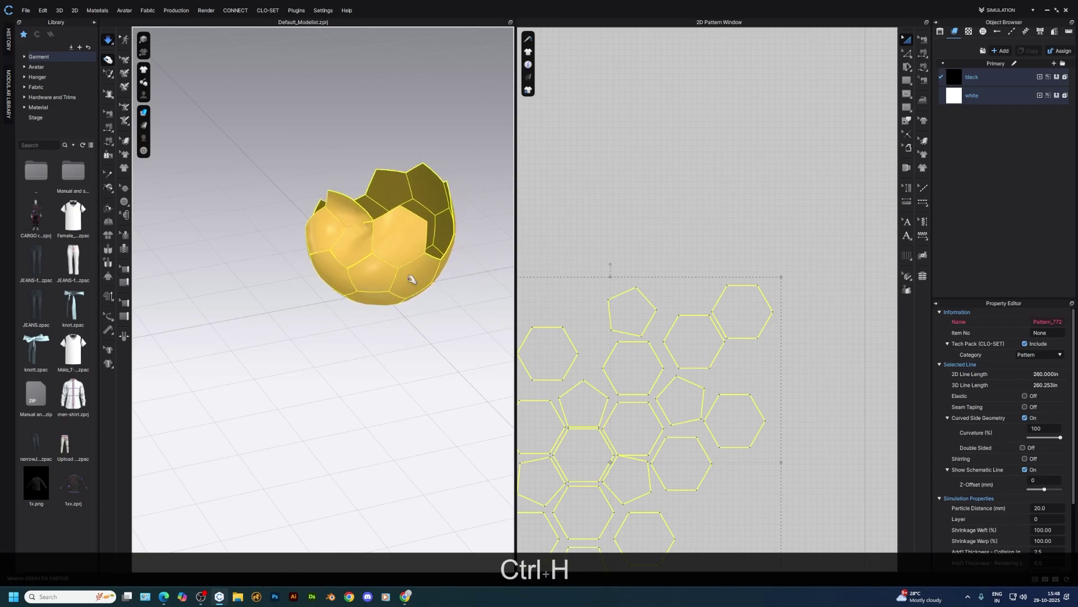
- Pin a point on the strengthened ball's open rim and pull the folded hexagon there outward
mouse_move(361, 232)
right_mouse_down()
mouse_move(320, 234)
mouse_move(364, 237)
right_mouse_up()
key("w")
left_click(406, 223)
left_click_drag(407, 226, 357, 216)
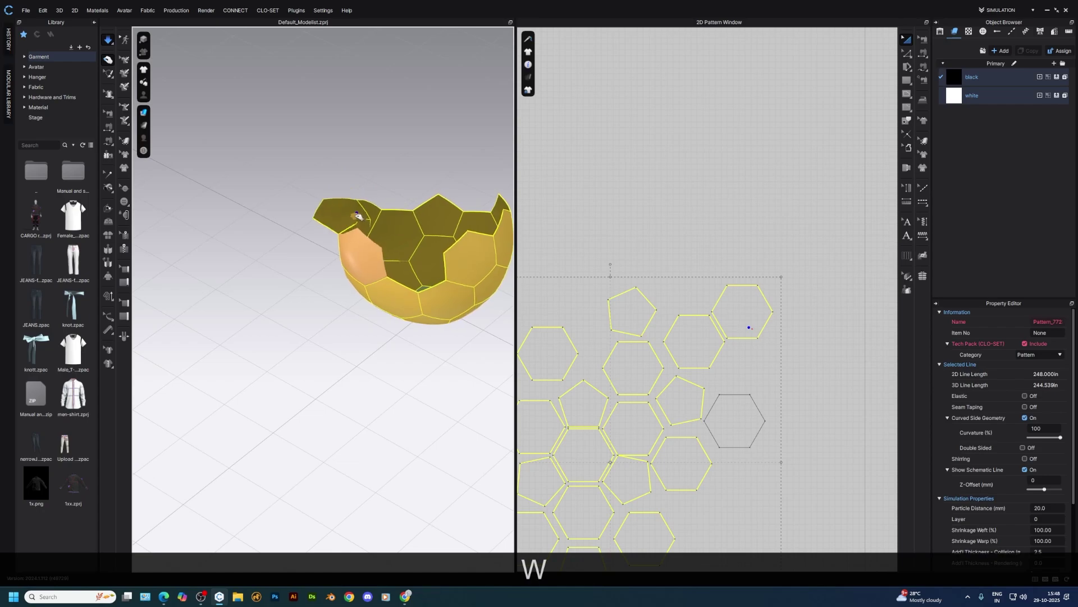
- Pin further points on the rim hexagon to hold it outward, and remove the pins
right_click_drag(341, 212, 375, 201)
key("w")
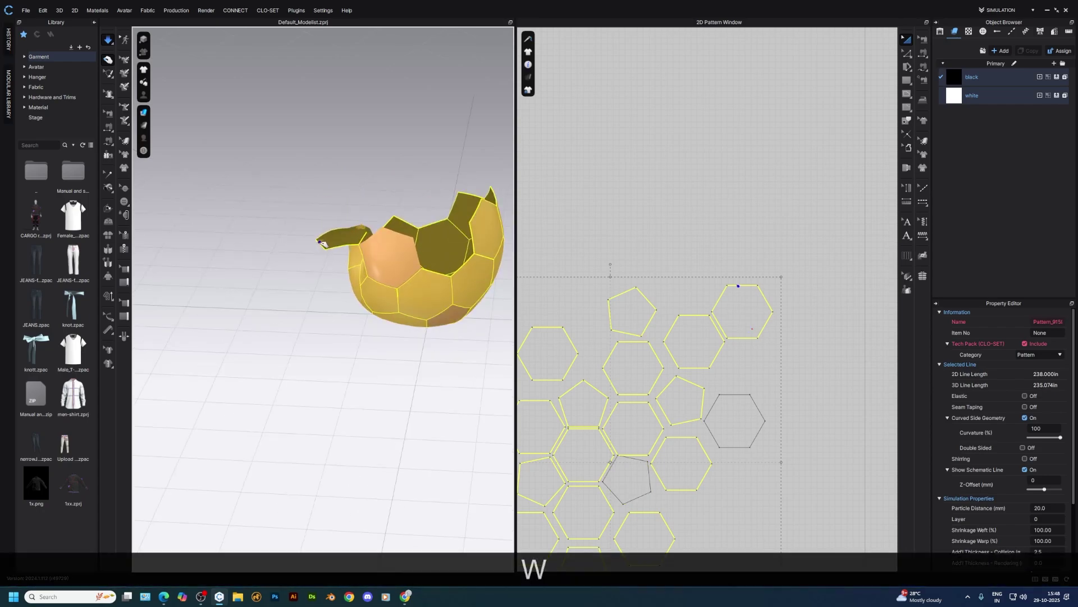
left_click(323, 229)
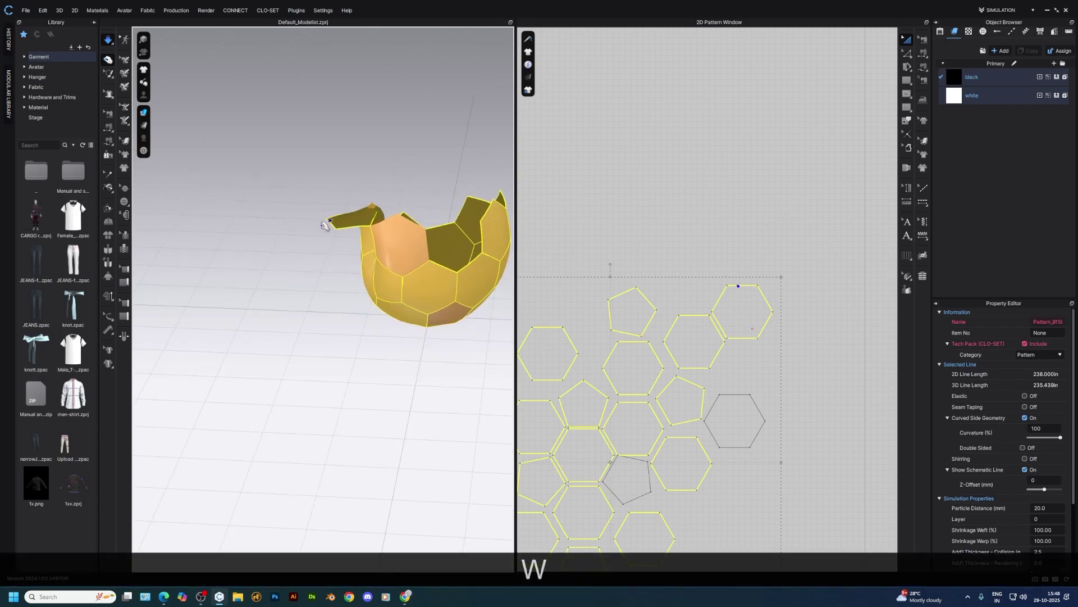
left_click(334, 227)
key("ctrl+w")
- Delete the mismatched seam between the outermost hexagon and its neighbouring hexagon, and rerun the simulation
right_click_drag(365, 252, 296, 292)
left_click(362, 213)
right_click_drag(361, 214, 483, 252)
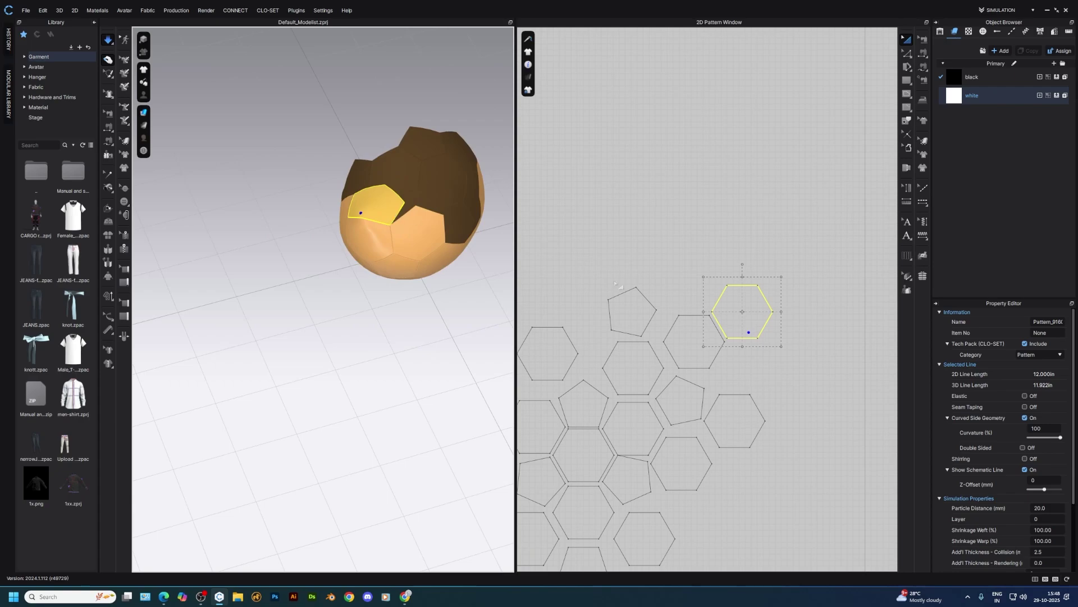
key("b")
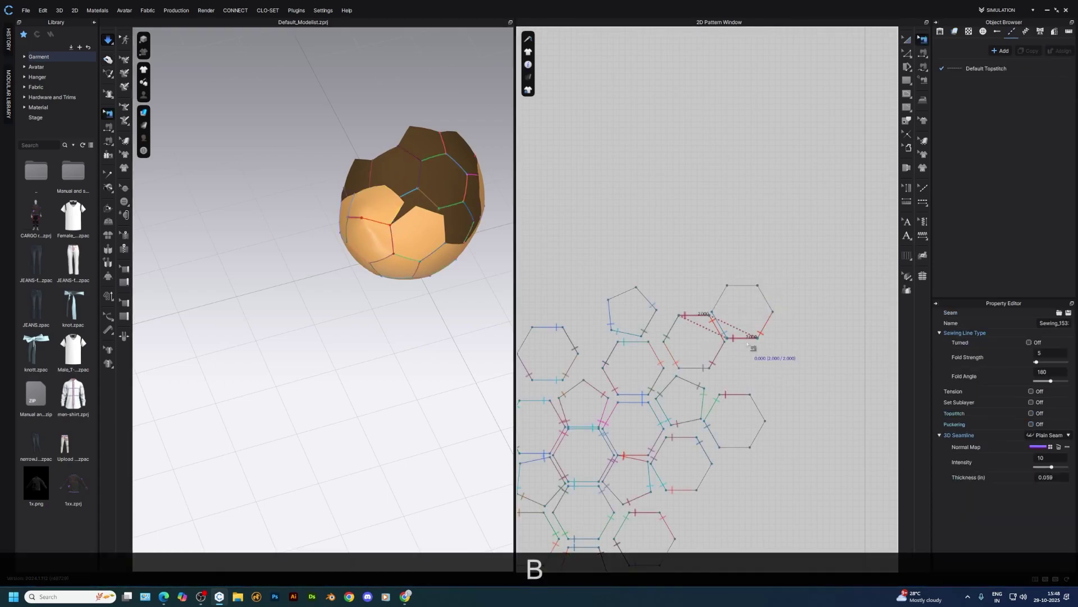
key("Delete")
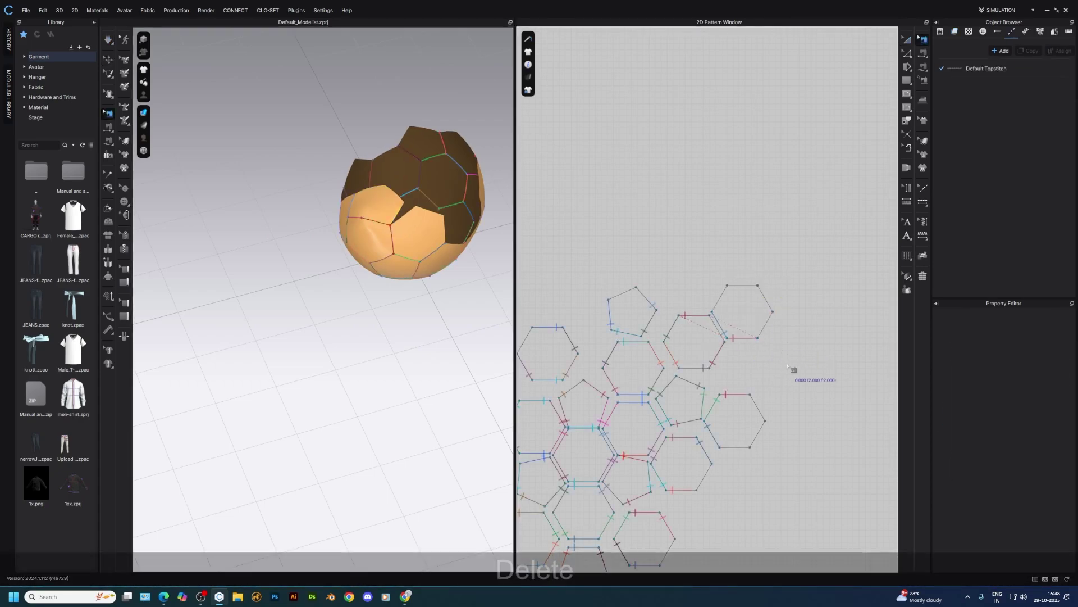
key("a")
key("space")
right_click_drag(345, 281, 205, 242)
left_click(355, 236)
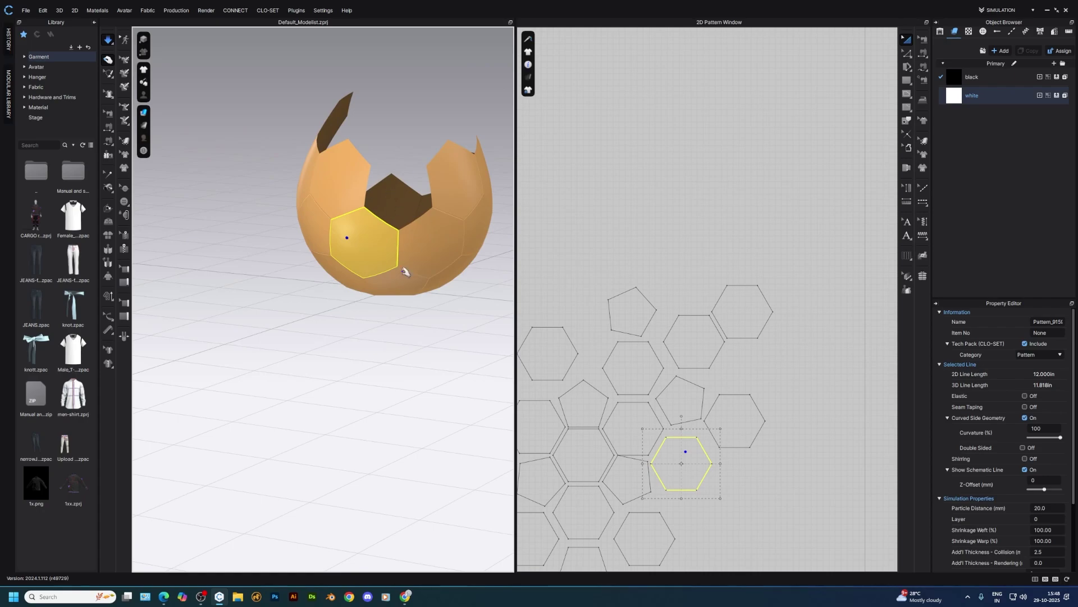
right_click_drag(404, 268, 428, 279)
key("space")
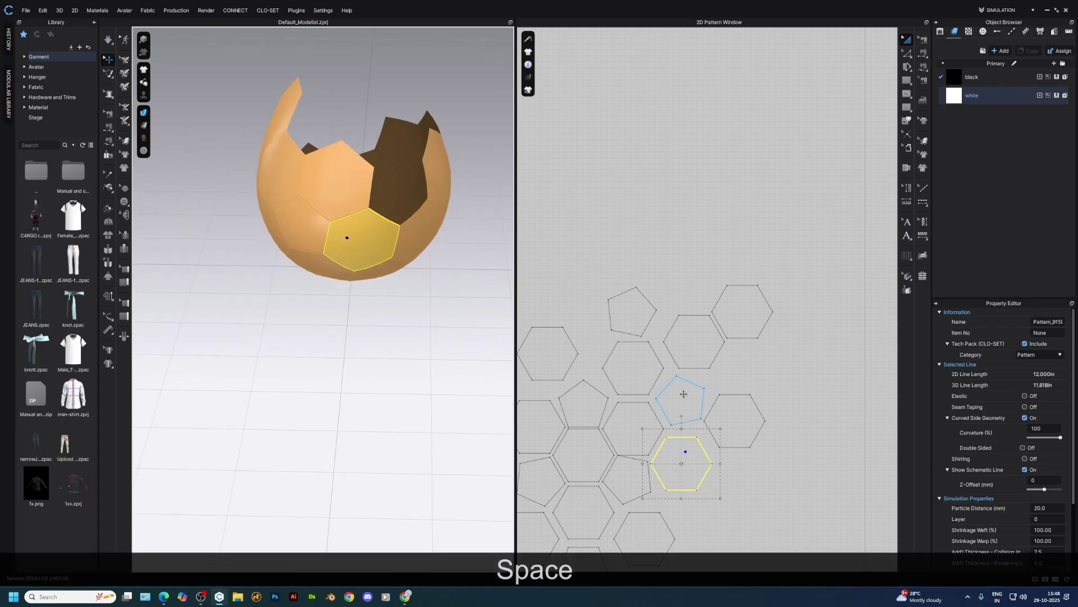
- Copy the nearby pentagon and paste it in the pattern layout below the outer hexagon
left_click(691, 392)
key("ctrl+c")
key("ctrl+v")
left_click(739, 504)
middle_click_drag(736, 501, 693, 399)
- Sew the copied pentagon's edges to the adjoining hexagons and run the simulation
scroll(693, 400, "up", 3)
key("n")
left_click(668, 387)
left_click(649, 375)
left_click(706, 375)
left_click(682, 329)
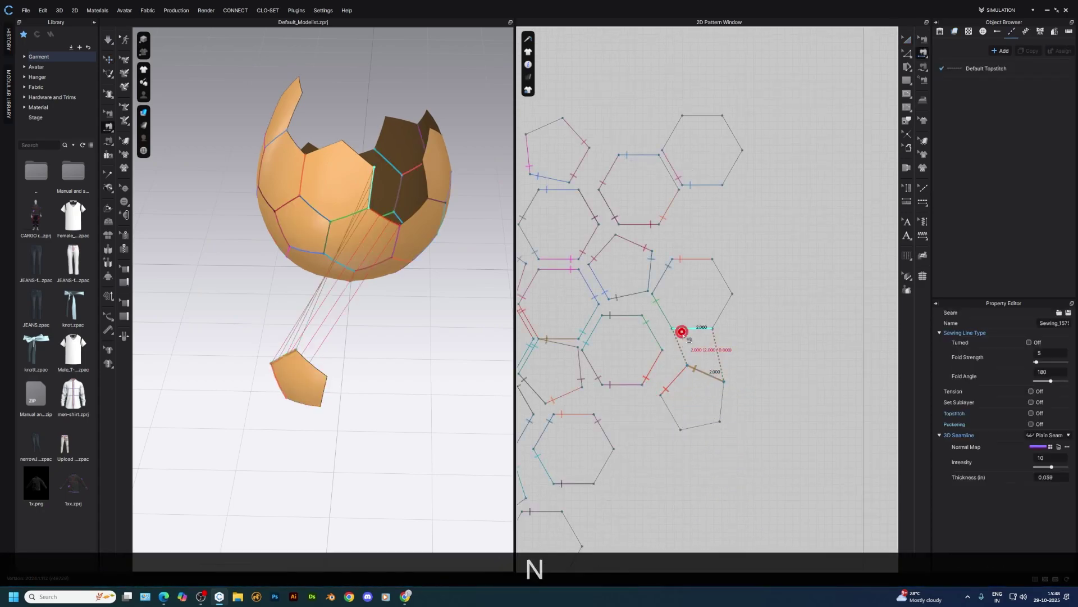
left_click(666, 398)
left_click(611, 453)
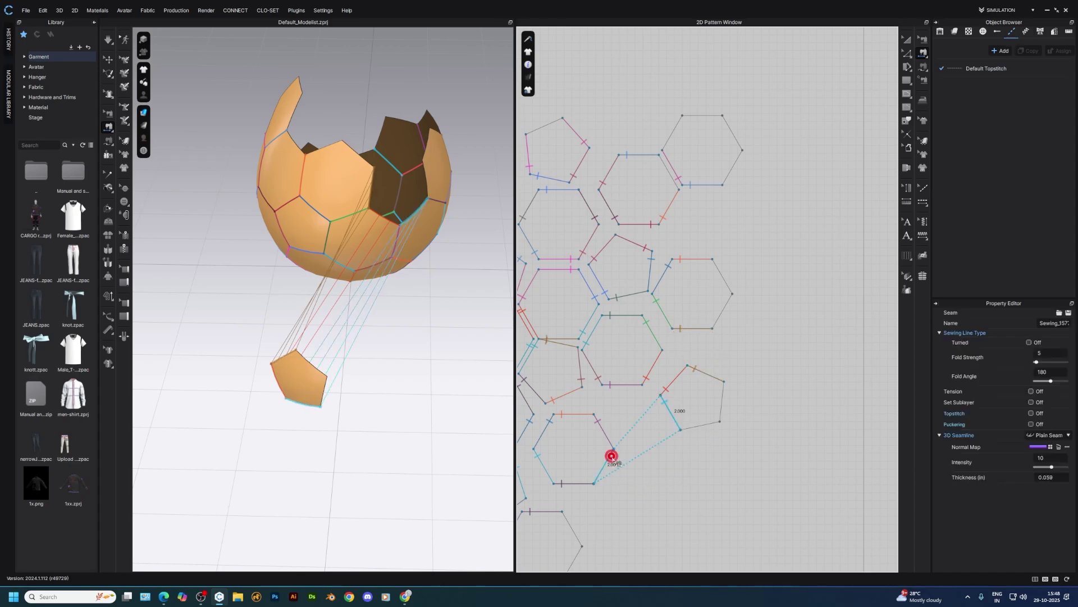
key("q")
key("space")
right_click_drag(406, 262, 404, 224)
key("space")
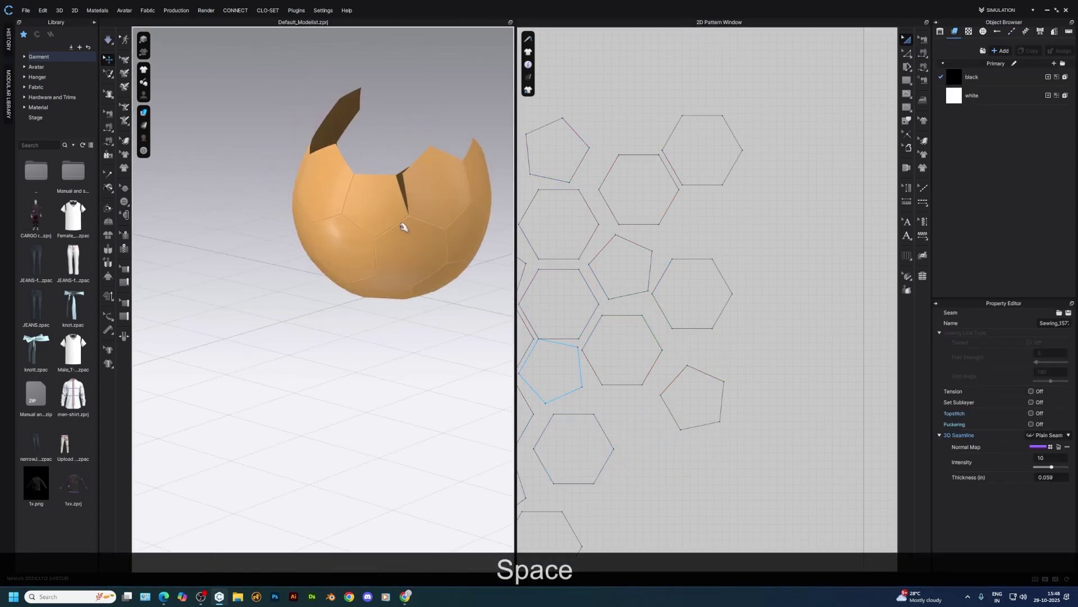
- Sew the pentagon's open side edge to the hexagon across the gap, and simulate while tugging the pentagon into place
scroll(404, 224, "up", 3)
middle_click_drag(404, 224, 386, 340)
right_click_drag(387, 340, 419, 368)
key("n")
left_click(410, 334)
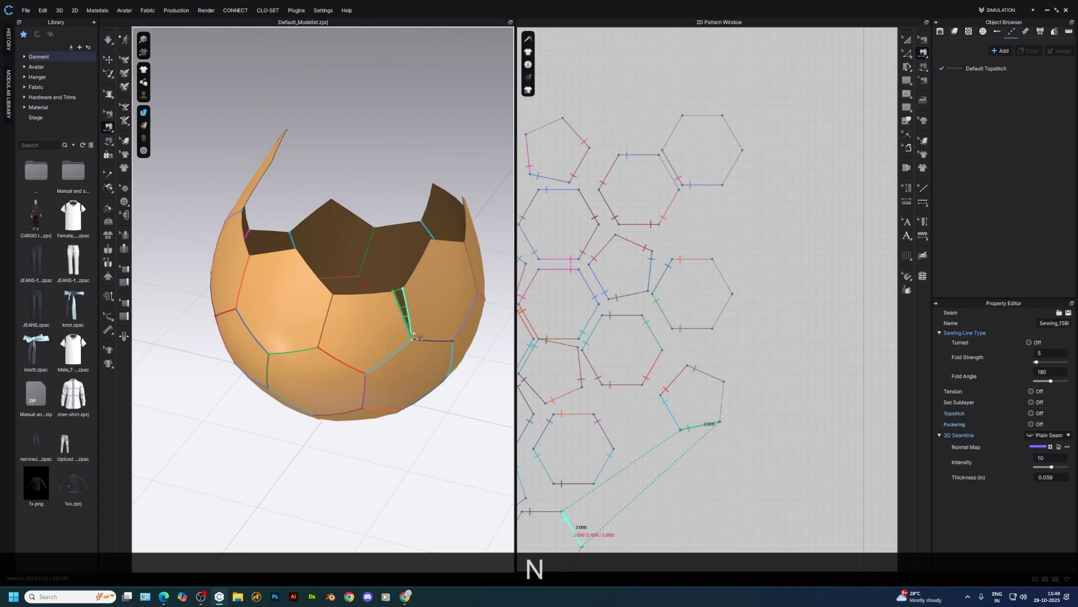
key("a")
key("space")
left_click_drag(390, 306, 403, 339)
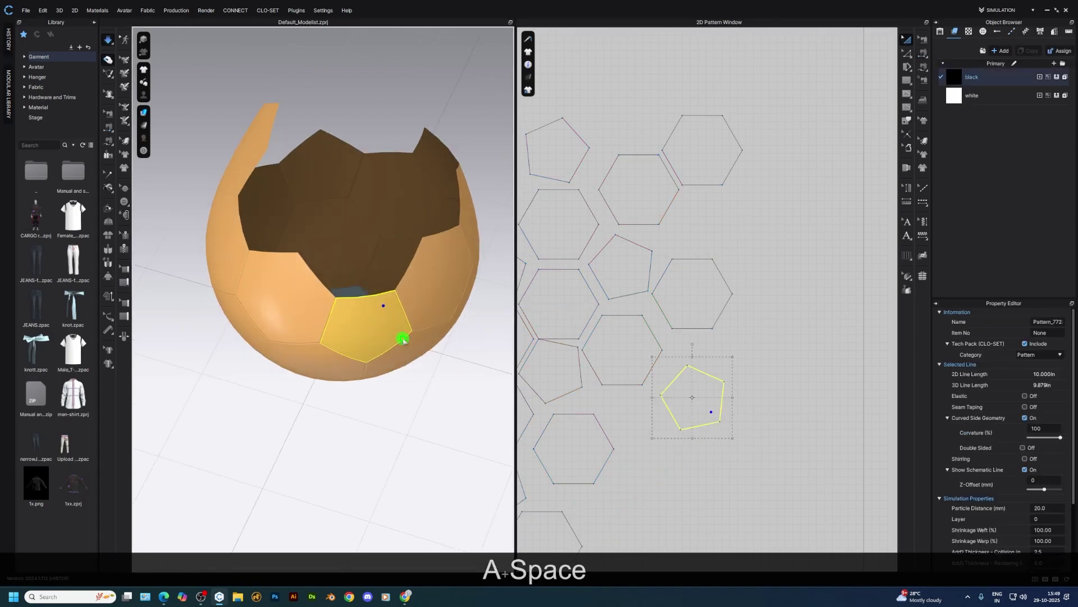
left_click(658, 378)
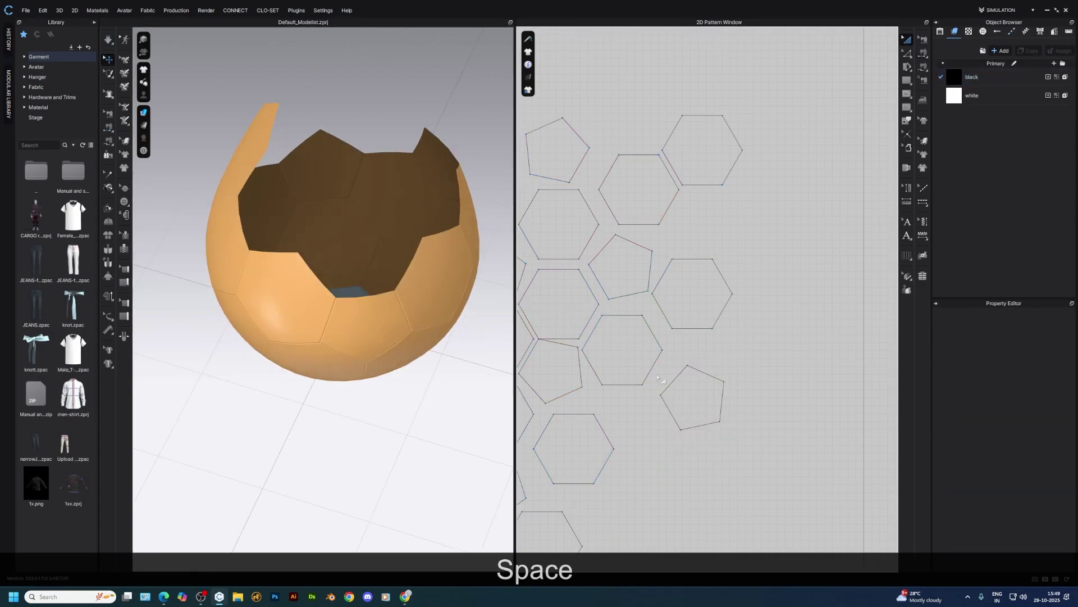
- Copy the white rim hexagon and paste it below the new pentagon in the pattern layout
left_click(353, 315)
scroll(676, 296, "down", 3)
left_click(699, 263)
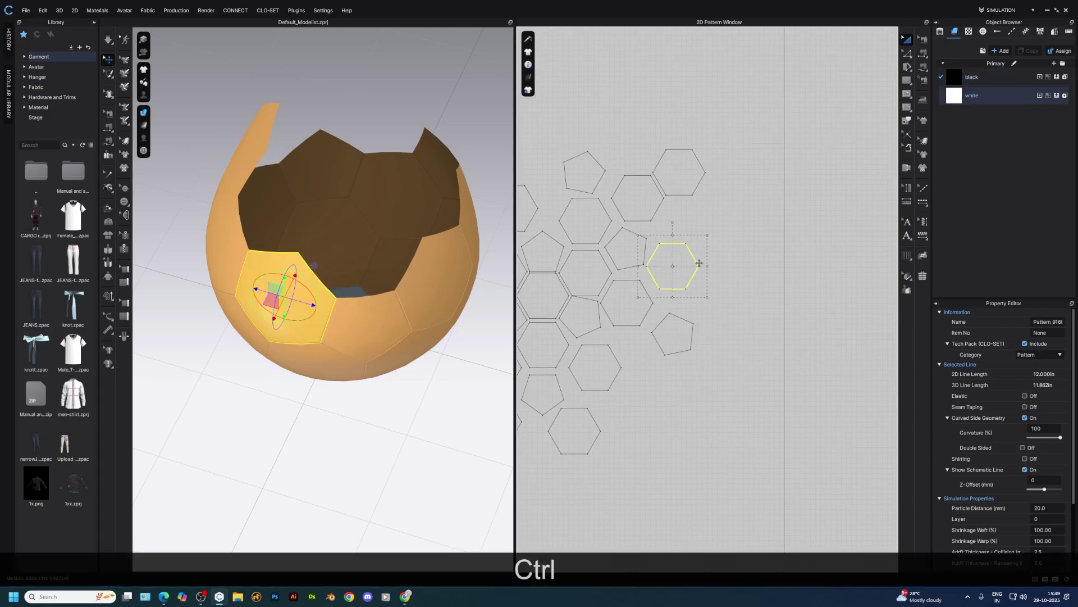
left_click(705, 377)
- Sew the copied hexagon to the pentagon's free edge and run the simulation
scroll(658, 374, "up", 4)
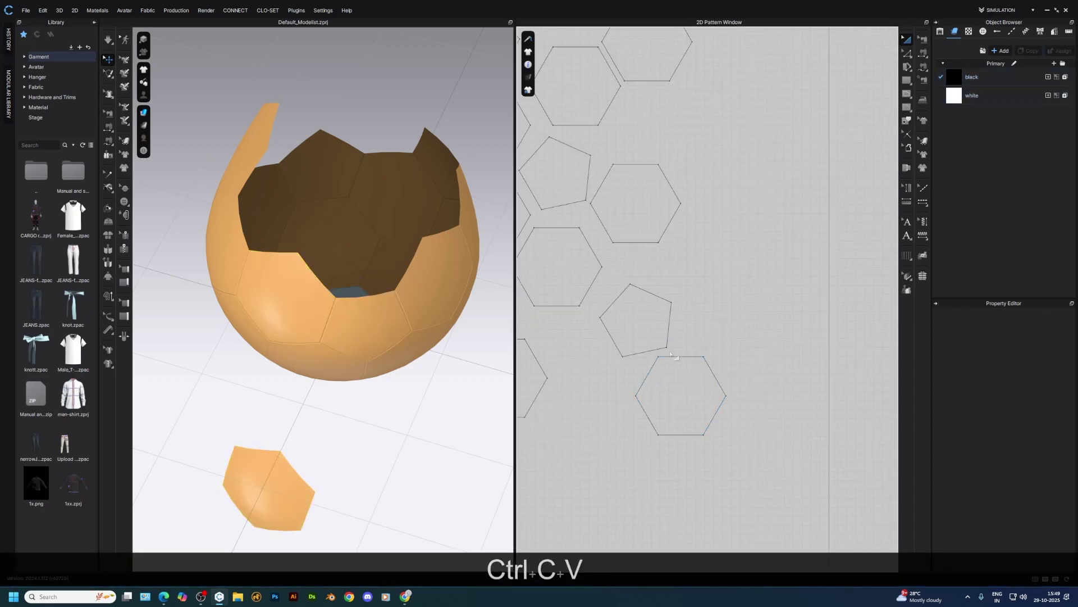
key("n")
key("a")
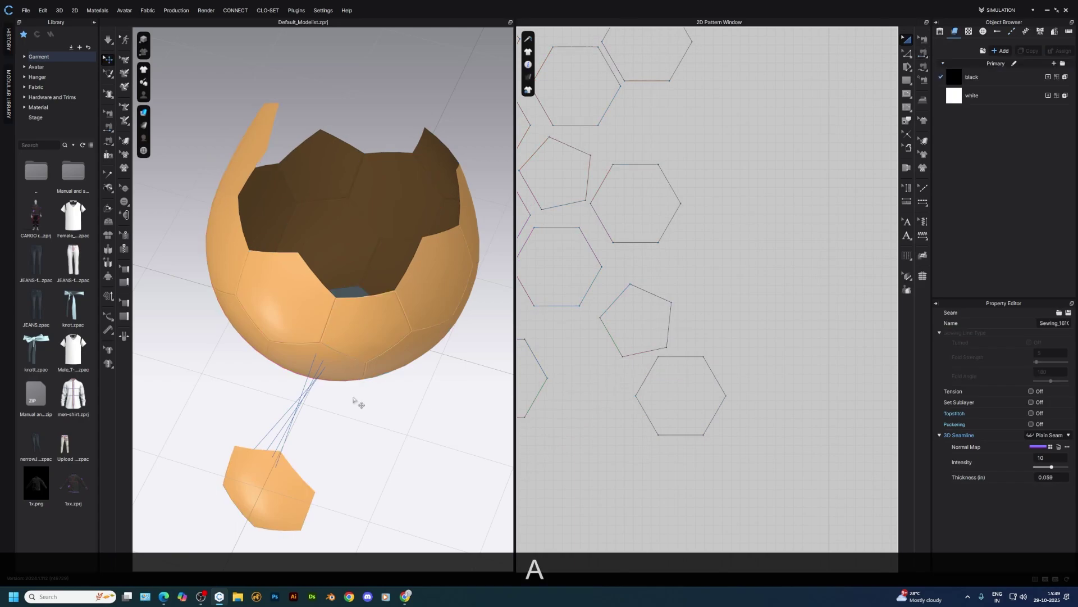
key("space")
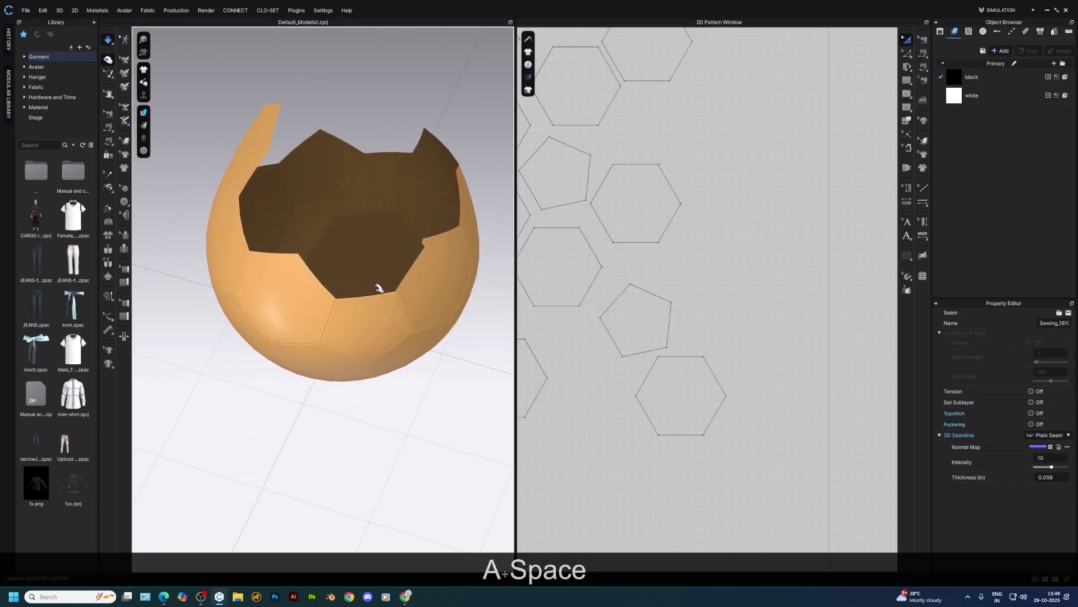
- Flip the normal of the copied hexagon on the ball's open rim
key("b")
key("a")
right_click_drag(366, 265, 351, 229)
right_click(351, 229)
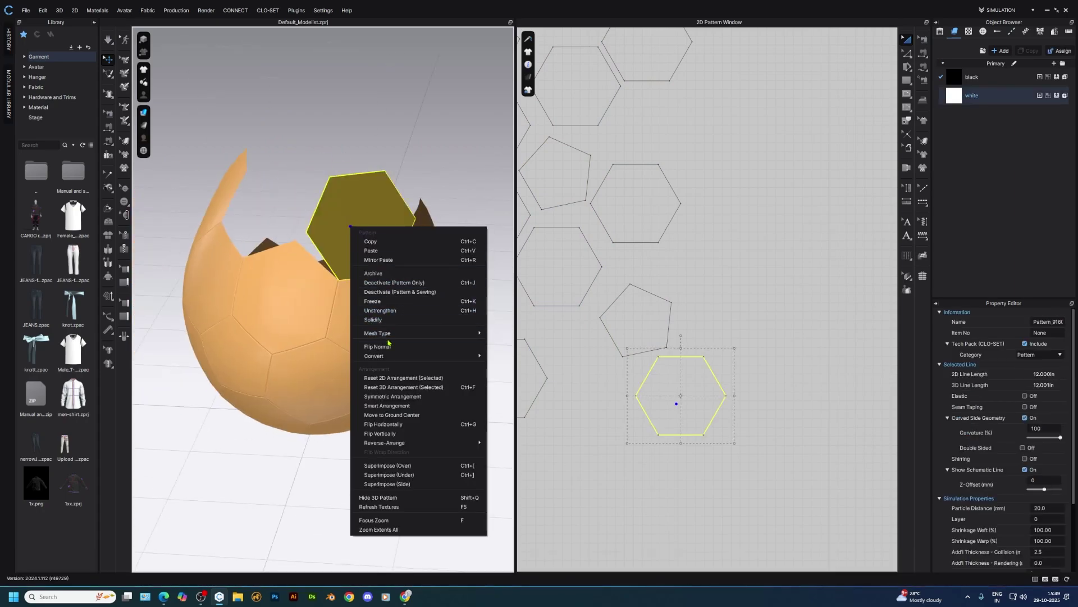
left_click(387, 346)
left_click(420, 198)
- Sew the flipped hexagon's side edges to the adjoining rim hexagons on the ball, and run the simulation
middle_click_drag(314, 300, 285, 328)
scroll(286, 329, "up", 3)
key("n")
left_click(305, 306)
left_click(297, 310)
right_click_drag(406, 303, 438, 347)
left_click(291, 308)
key("space")
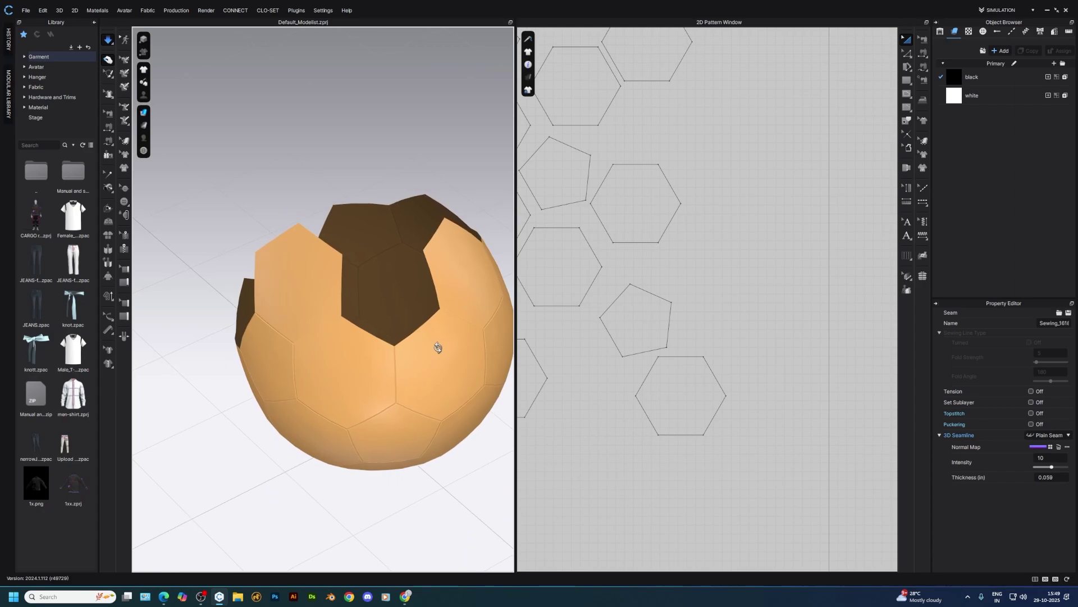
key("space")
key("a")
- Copy the upper rim hexagon and paste it to the outer side of the pattern layout
right_click_drag(347, 276, 427, 297)
left_click(286, 269)
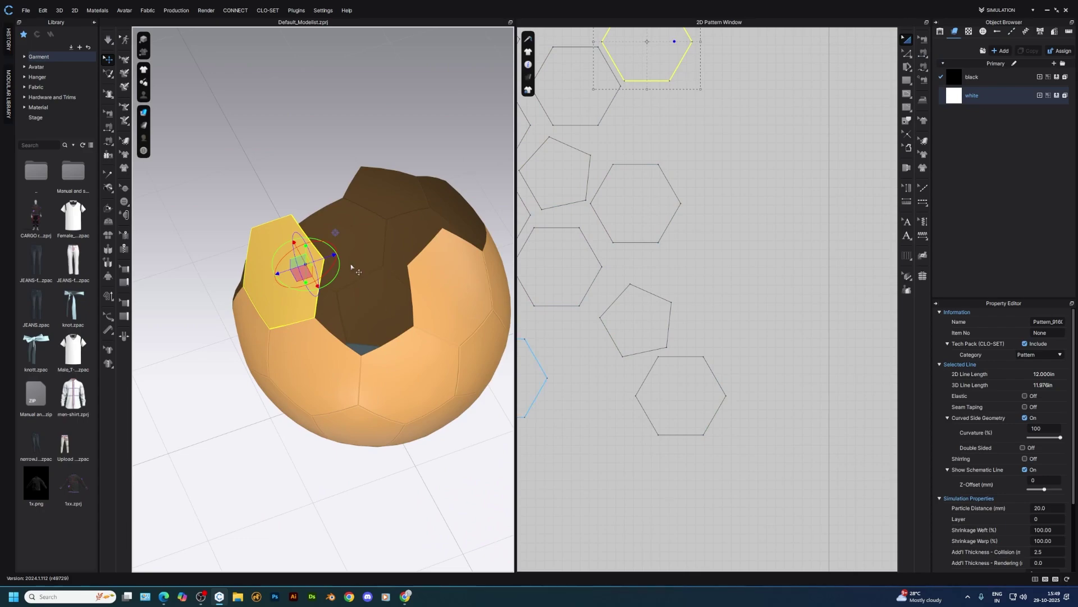
scroll(750, 380, "down", 4)
scroll(758, 275, "down", 1)
left_click(819, 332)
- Try sewing the copied hexagon to the upper rim hexagon and placing it in front of the ball, and delete that seam
scroll(787, 334, "up", 2)
key("n")
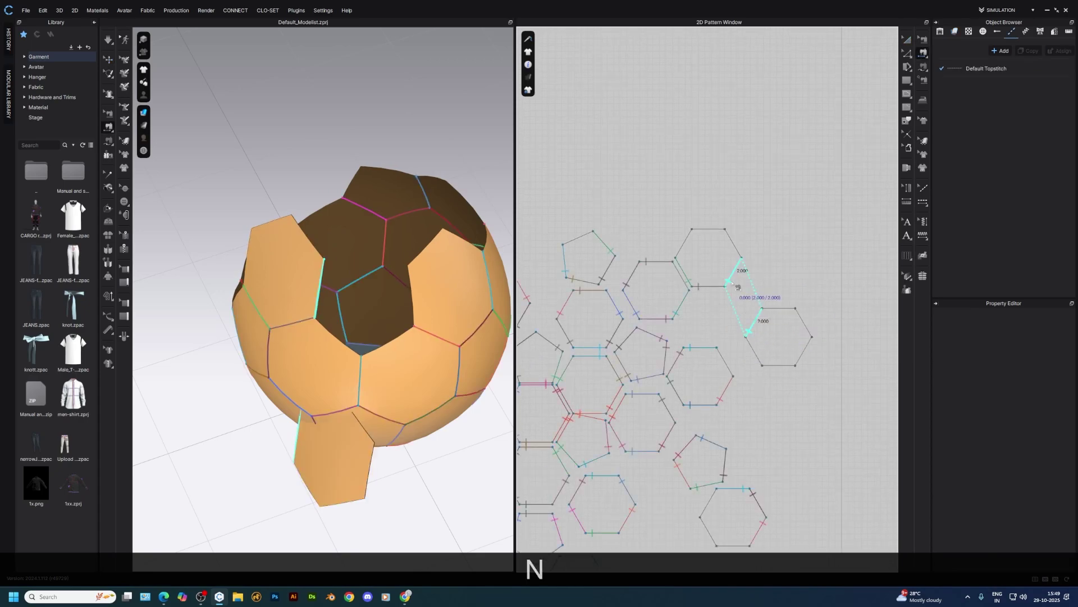
right_click_drag(457, 478, 426, 409)
key("a")
left_click_drag(362, 396, 368, 210)
right_click_drag(367, 211, 384, 302)
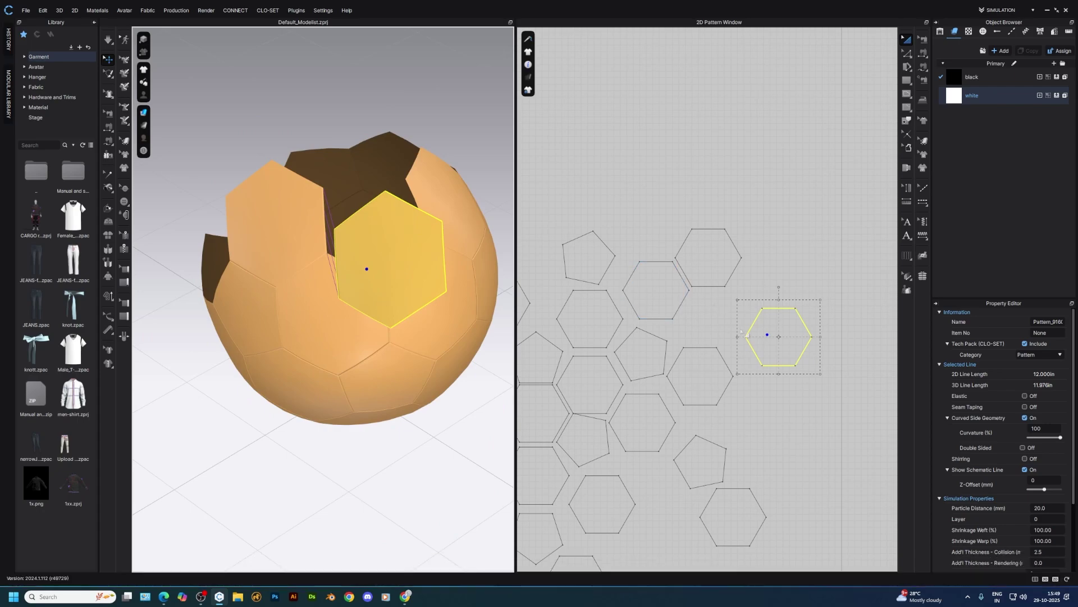
key("b")
left_click(758, 333)
key("Delete")
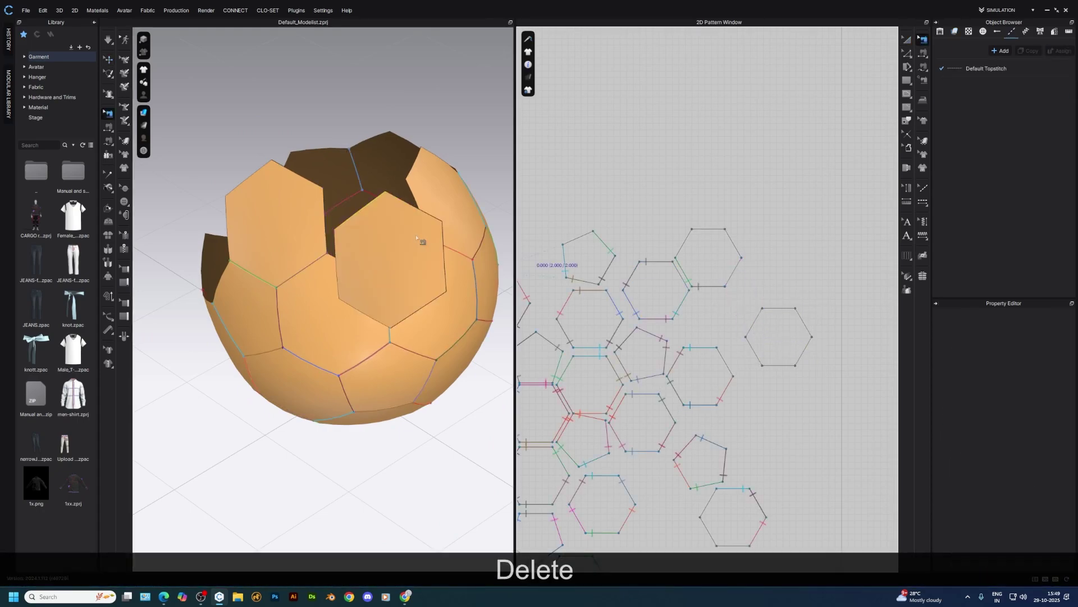
- Move the copied hexagon above the ball's opening
key("a")
left_click_drag(411, 254, 359, 135)
right_click_drag(360, 135, 400, 238)
- Sew the raised hexagon's edge to the matching edge of the neighbouring rim hexagon, and run the simulation briefly
key("n")
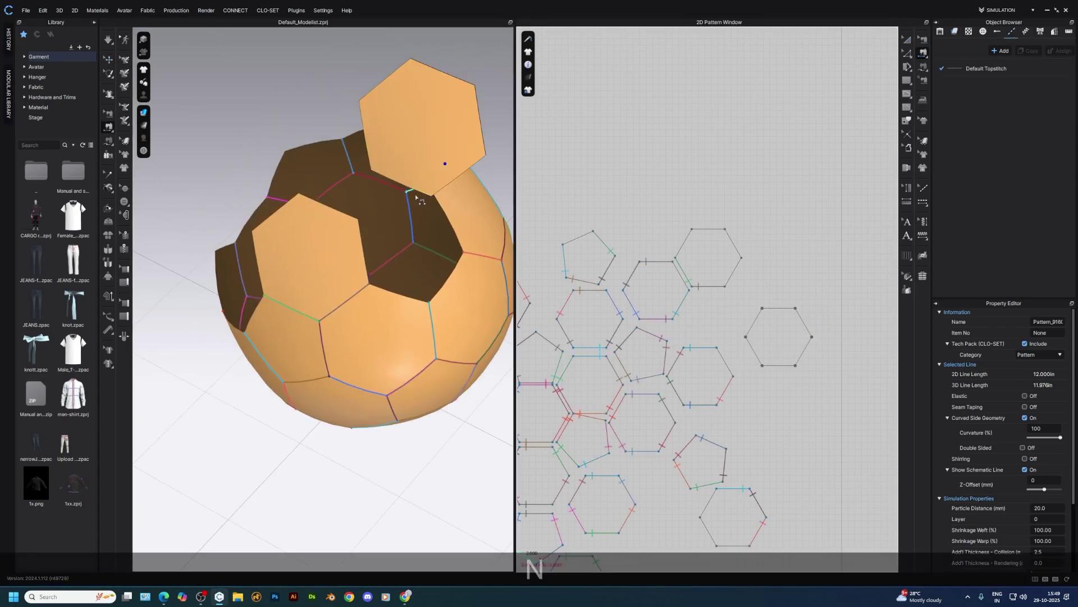
left_click(419, 191)
left_click(348, 214)
right_click_drag(444, 227, 361, 257)
key("a")
key("space")
key("space")
- Sew the raised hexagon's free edge to the rim hexagon across the gap, and simulate to close the seam
key("b")
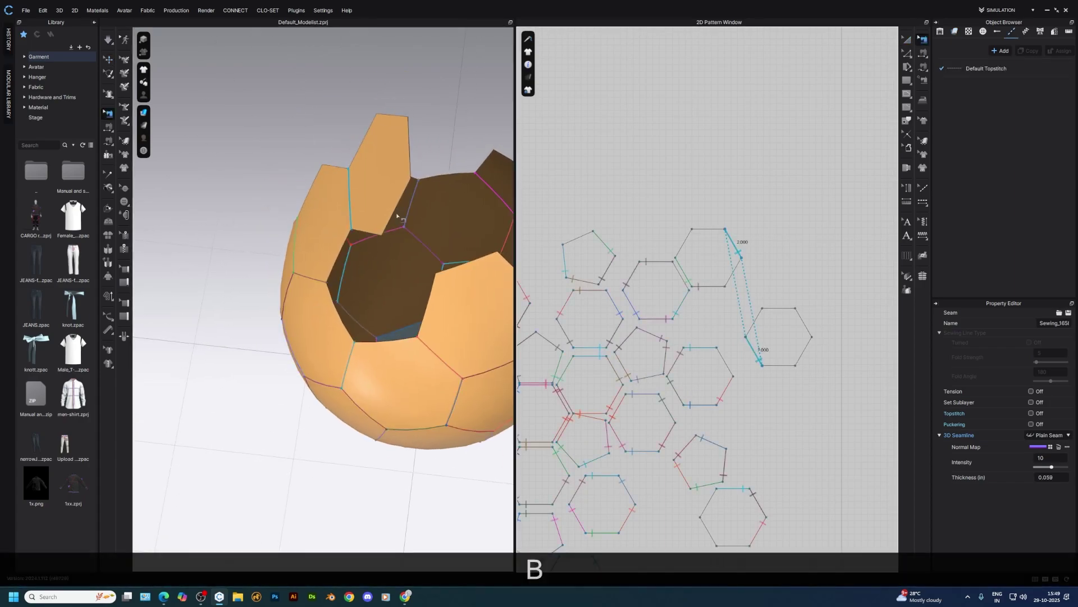
scroll(423, 221, "down", 3)
right_click_drag(424, 222, 385, 240)
key("n")
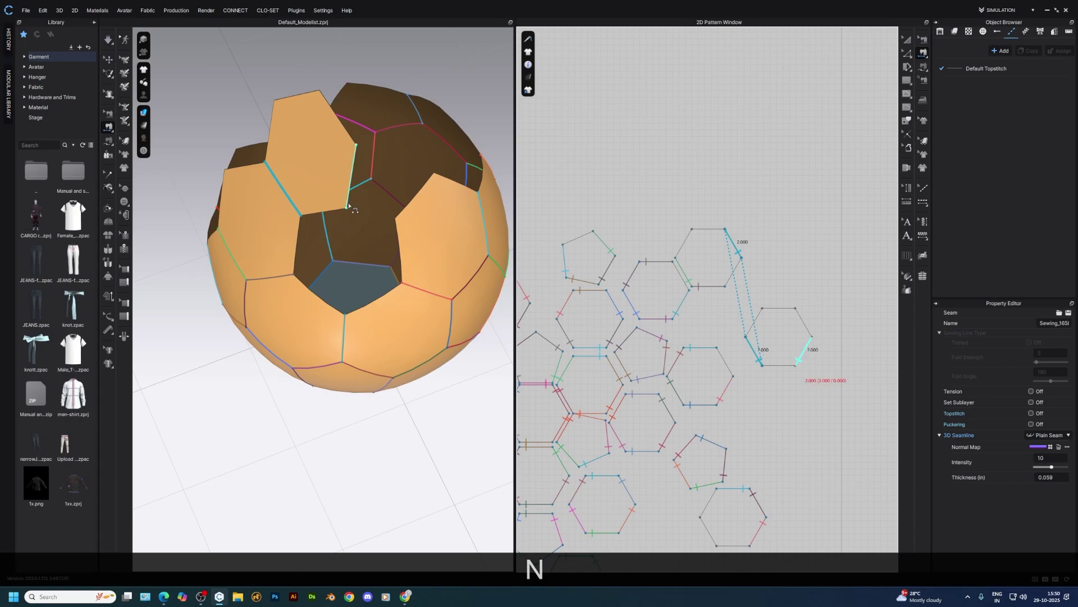
left_click(347, 207)
left_click(401, 218)
key("a")
key("space")
right_click_drag(429, 250, 397, 320)
scroll(382, 332, "down", 3)
key("space")
key("a")
right_click_drag(460, 236, 418, 320)
scroll(411, 288, "up", 2)
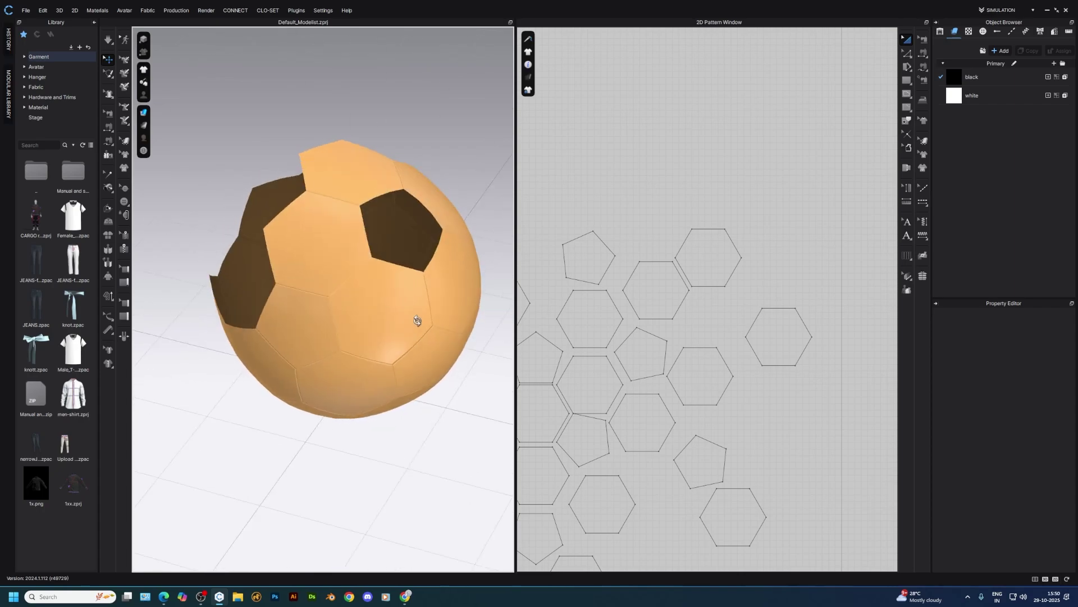
- Copy a black pentagon into the space between the outer hexagons, and nudge the uppermost hexagon clear of it
left_click(648, 350)
right_click_drag(646, 351, 622, 352)
key("ctrl")
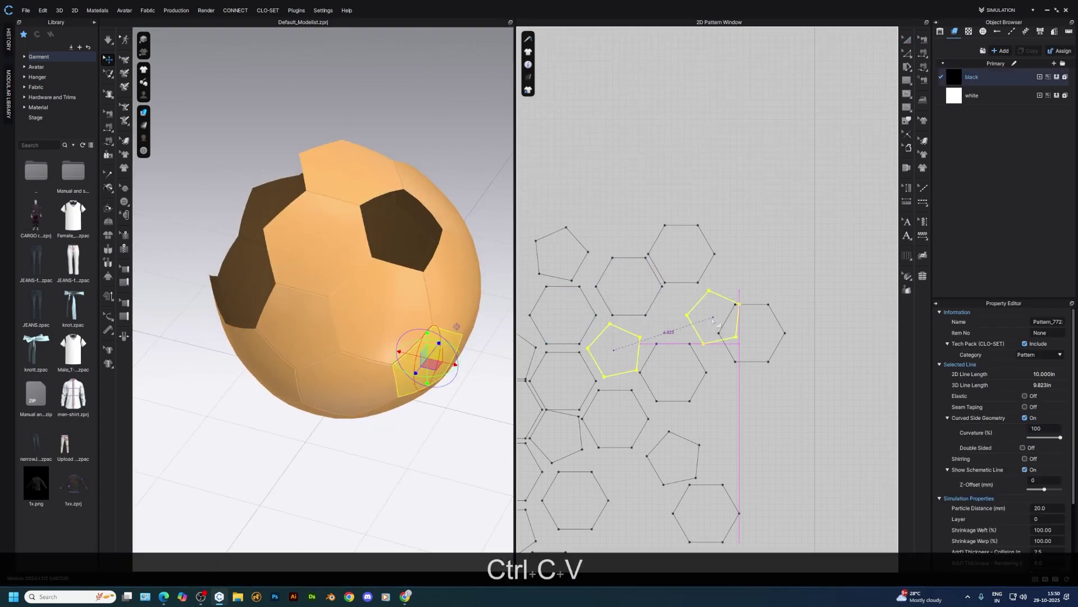
left_click_drag(681, 251, 688, 239)
left_click(664, 276)
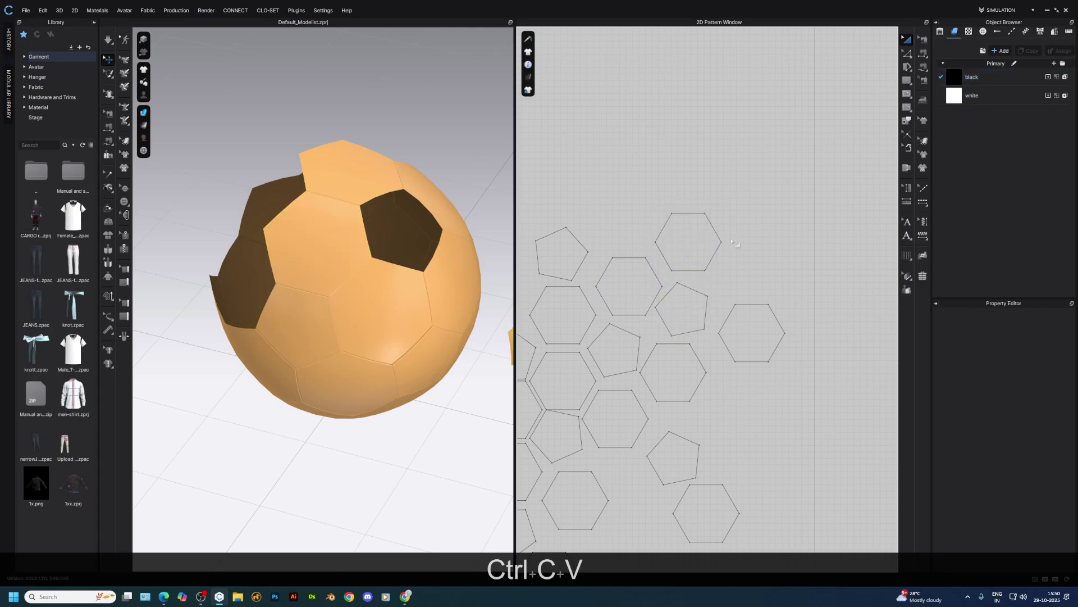
- Sew the copied pentagon to the outermost hexagon and run the simulation to attach it to the ball
key("n")
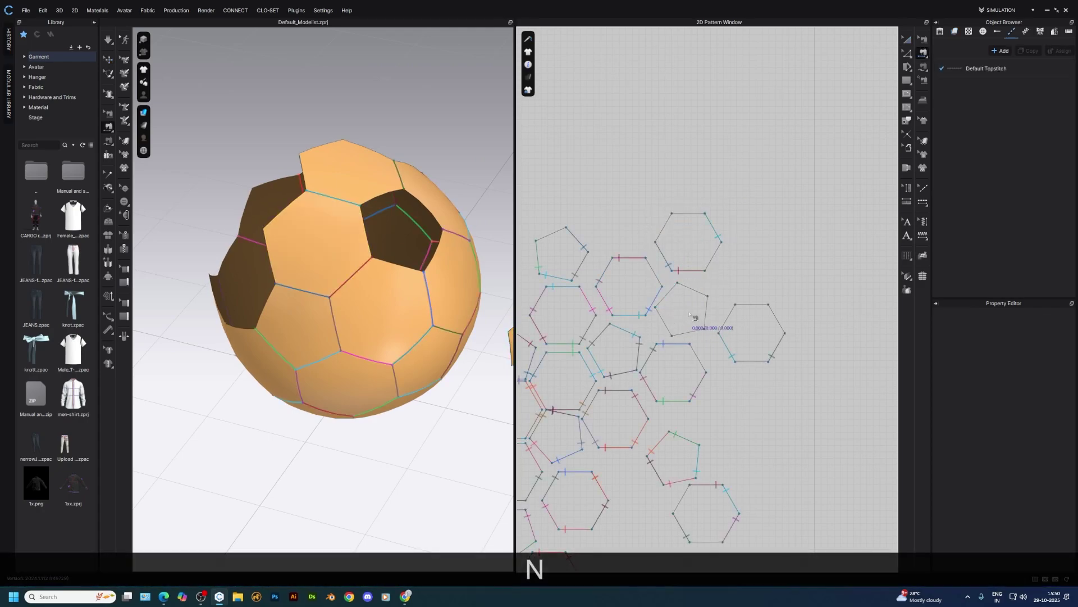
left_click(724, 331)
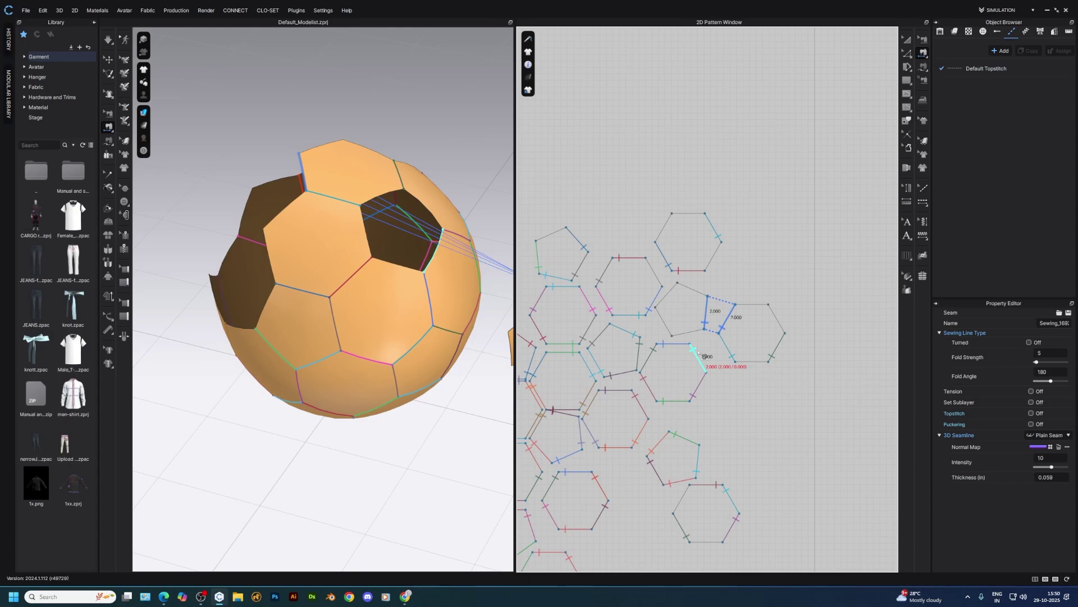
key("a")
key("space")
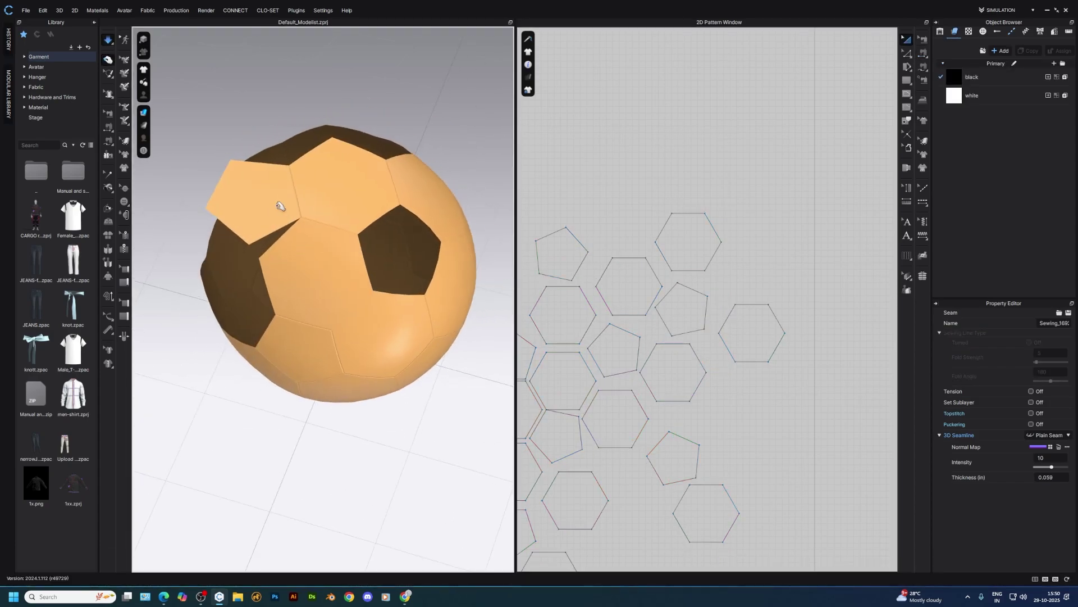
- Stop the simulation and sew the attached pentagon's lower edge to the adjoining panel across the remaining gap
left_click(278, 205)
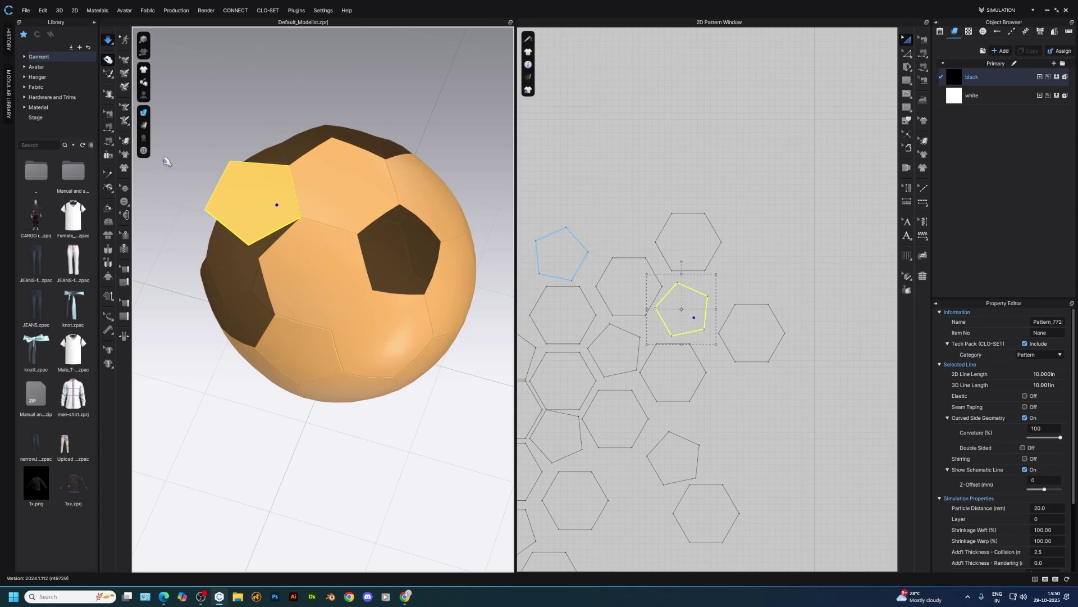
left_click(298, 187)
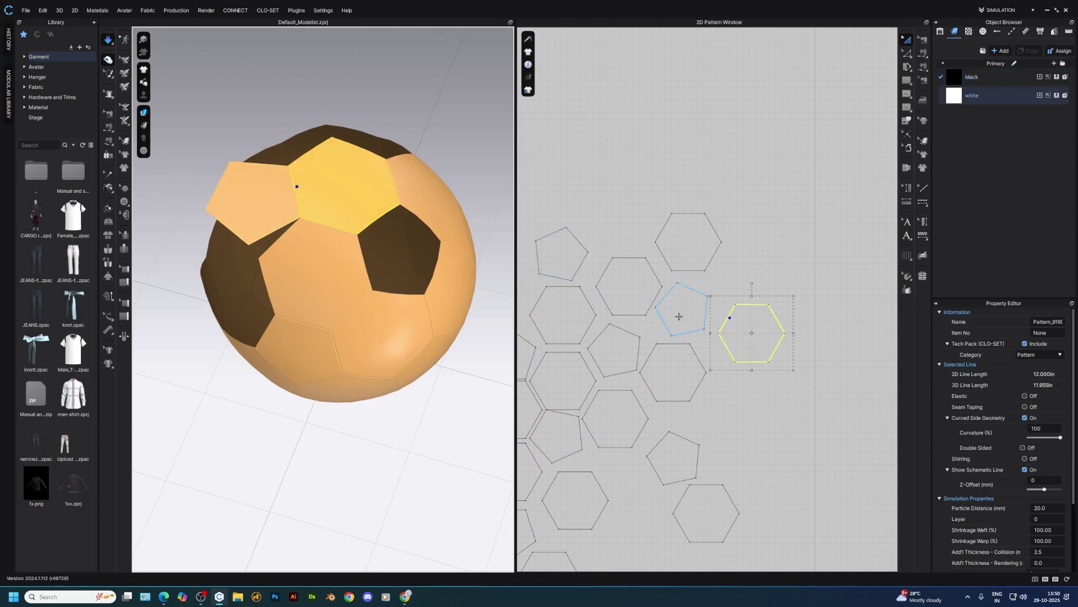
key("space+n")
left_click(268, 254)
key("a")
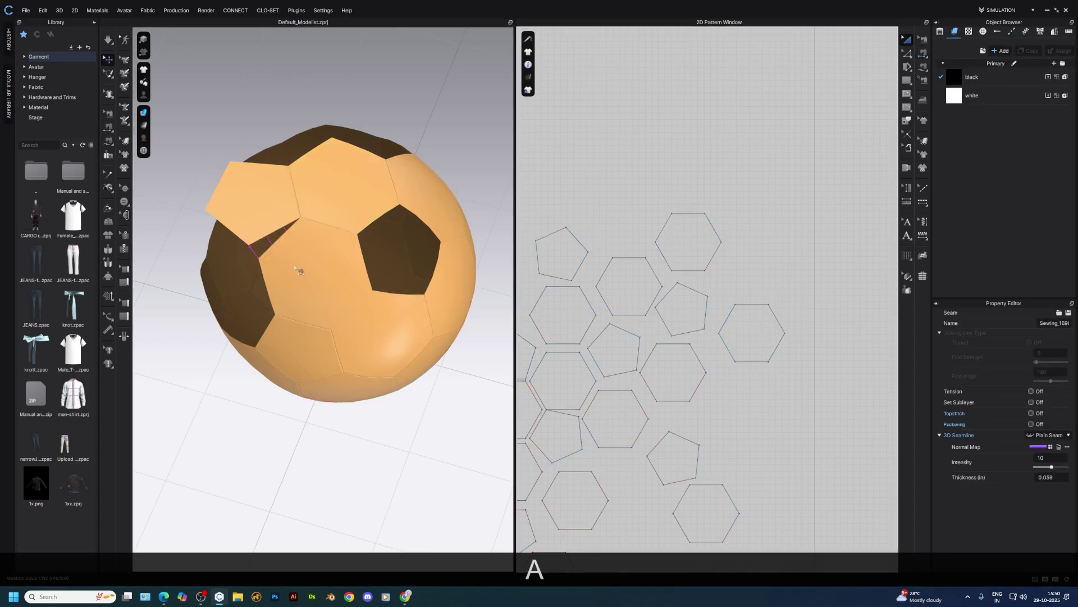
- Run the simulation to close the newly sewn gap beside the attached pentagon
key("space")
right_click_drag(301, 270, 291, 290)
right_click_drag(385, 260, 386, 220)
- Copy the attached black pentagon and place the copy beside the hexagon that borders the five-sided opening
key("a")
left_click(272, 198)
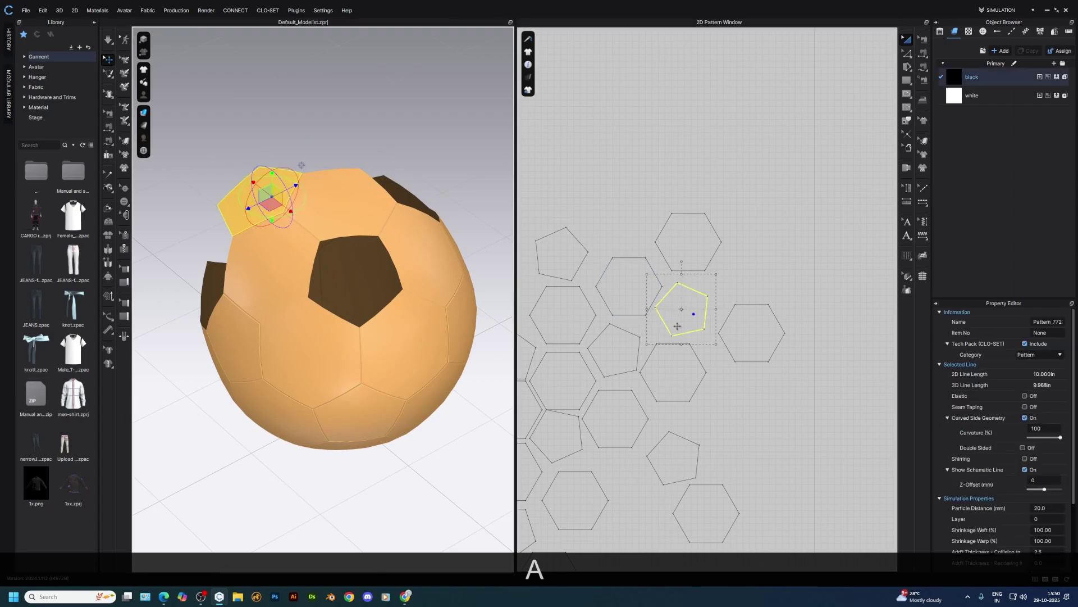
left_click(381, 320)
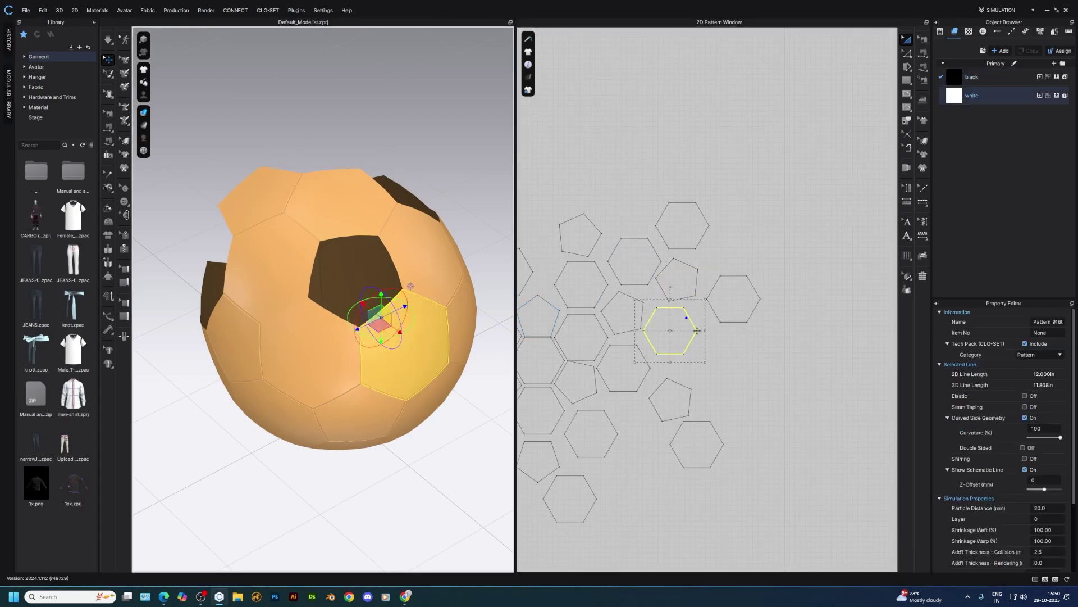
left_click(674, 280)
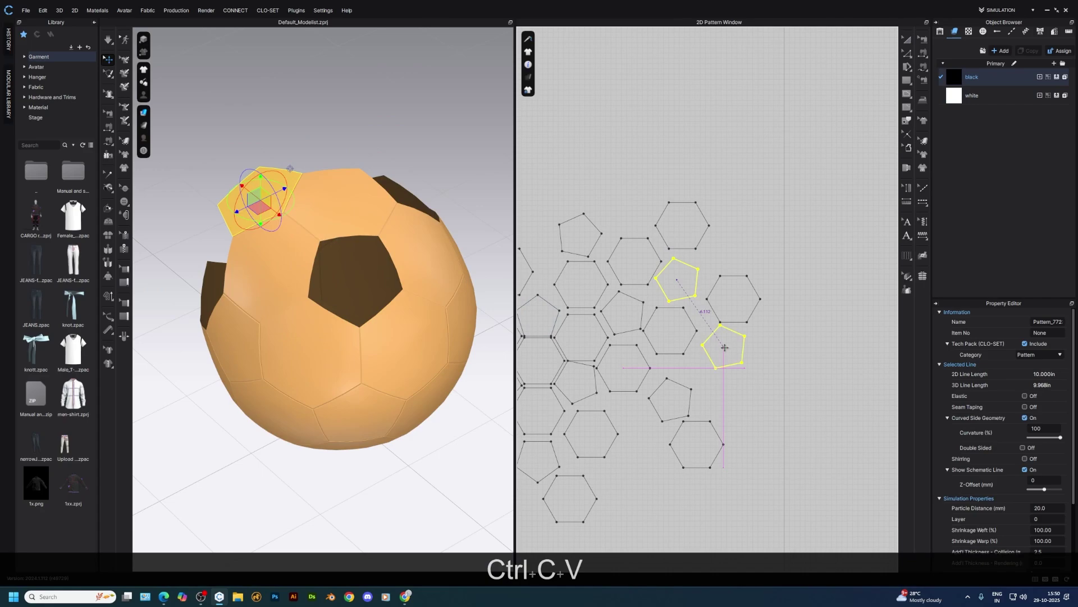
left_click(684, 325)
- Sew the copied pentagon to that neighbouring hexagon and simulate to pull it into the five-sided opening
key("n")
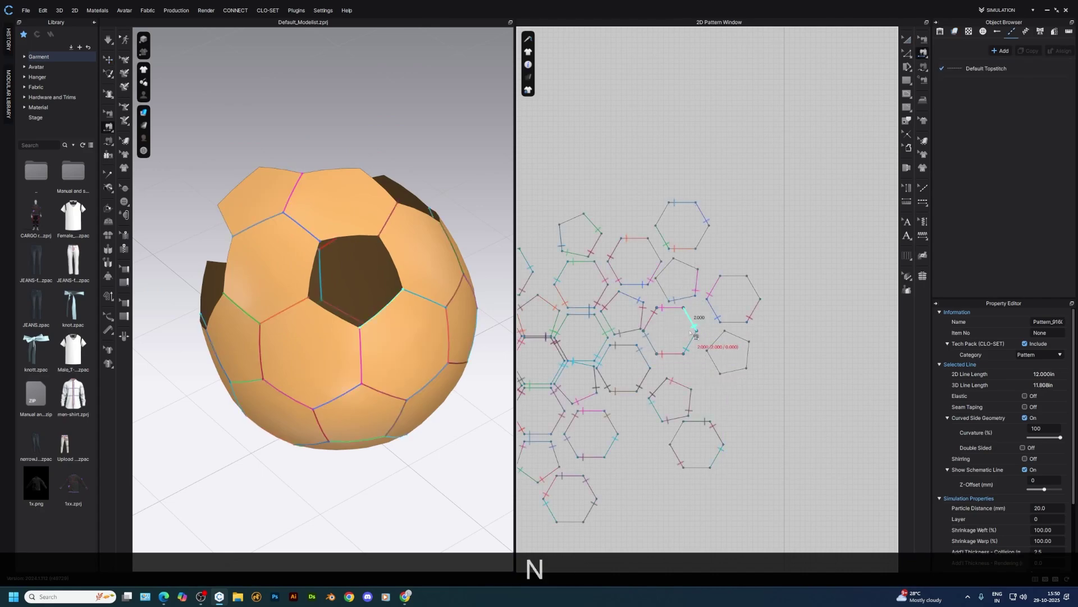
key("a")
key("space")
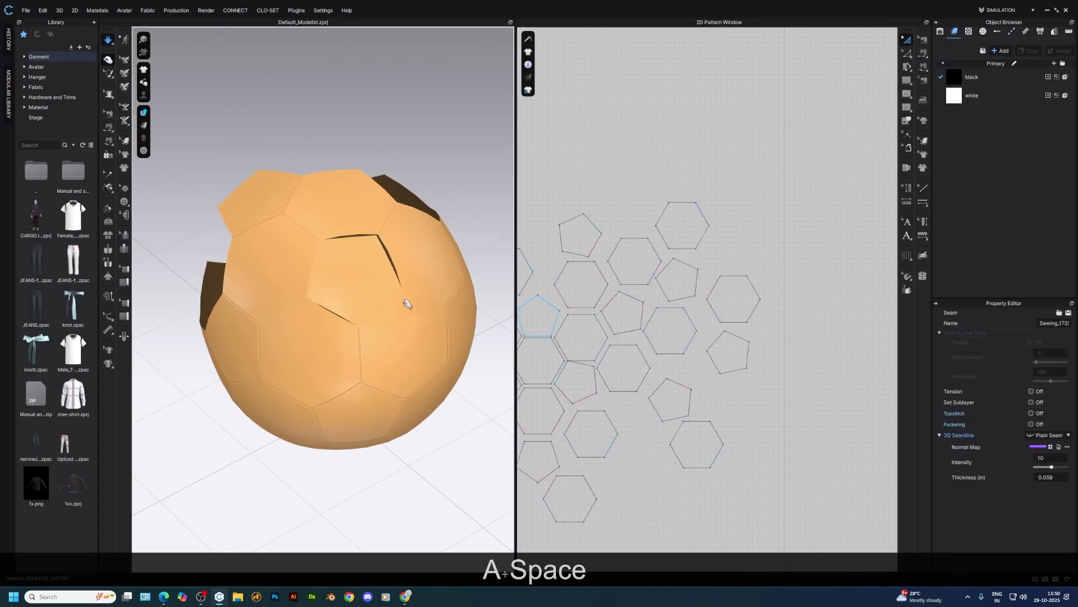
- Sew the pentagon's remaining free edges to the hexagons surrounding it on the ball
scroll(414, 306, "up", 5)
key("n")
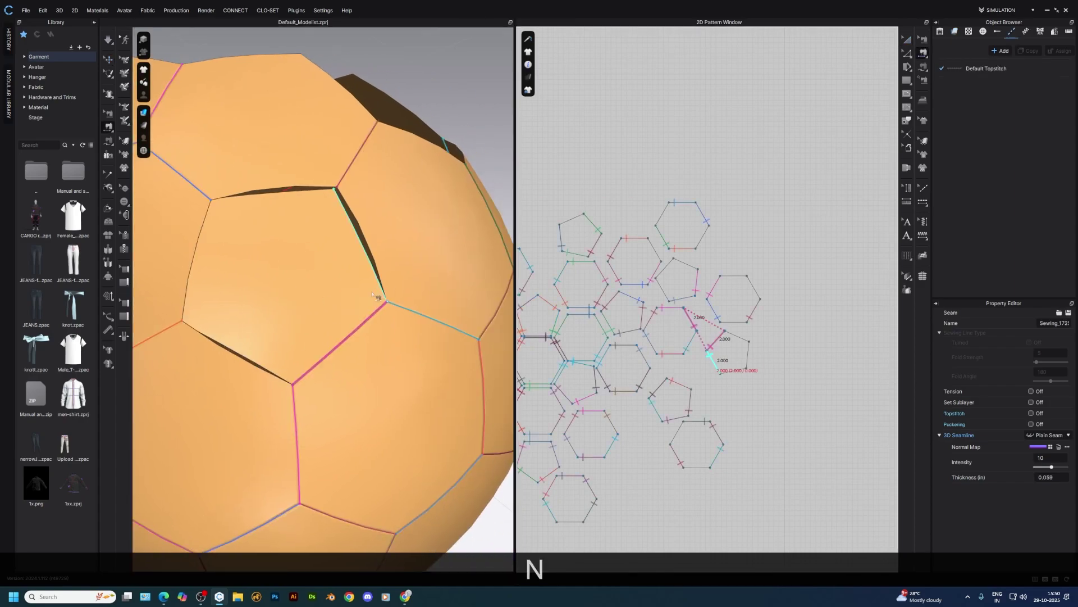
left_click(315, 195)
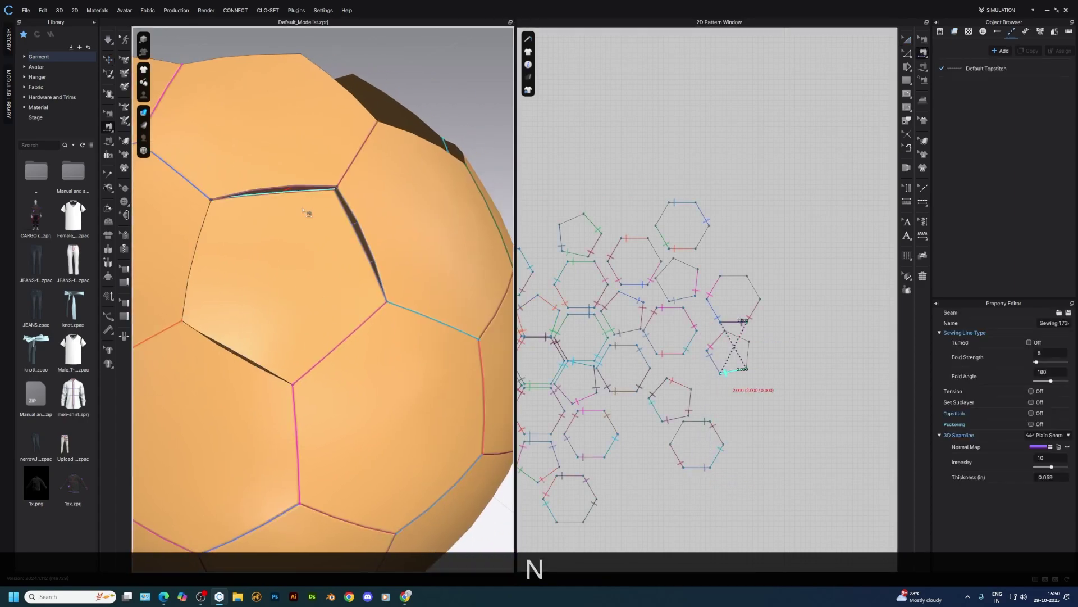
right_click_drag(210, 308, 159, 272)
left_click(266, 269)
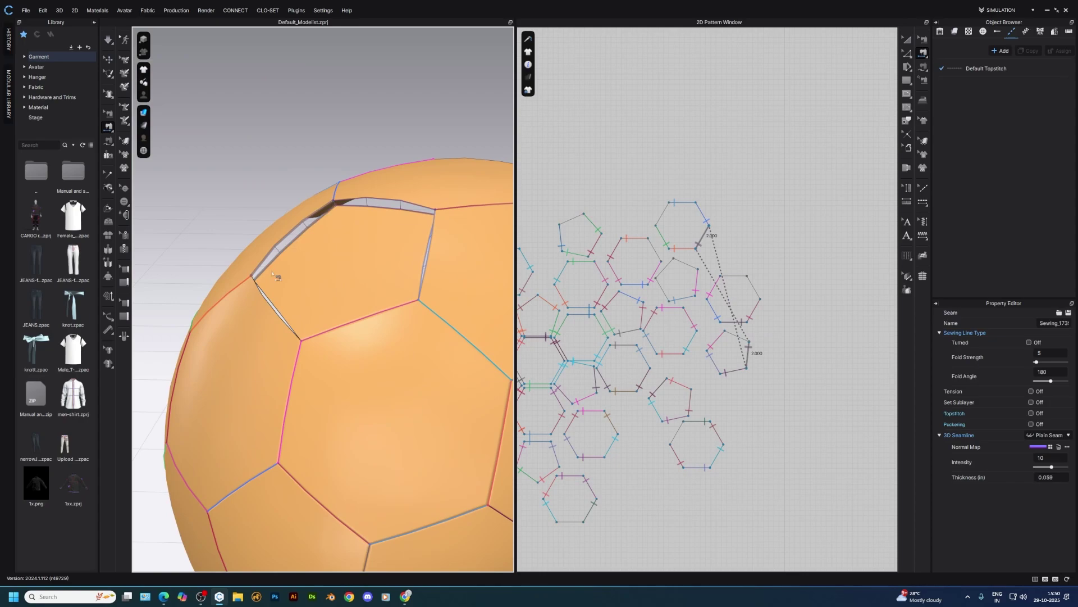
- Simulate to close the seams around the inserted pentagon, then stop the simulation
key("space")
right_click_drag(281, 299, 378, 312)
scroll(325, 335, "down", 3)
left_click(341, 282)
right_click_drag(341, 281, 365, 326)
key("space")
- Copy the black pentagon and place the copy directly below the lowest hexagon in the 2D pattern layout
key("a")
left_click(311, 299)
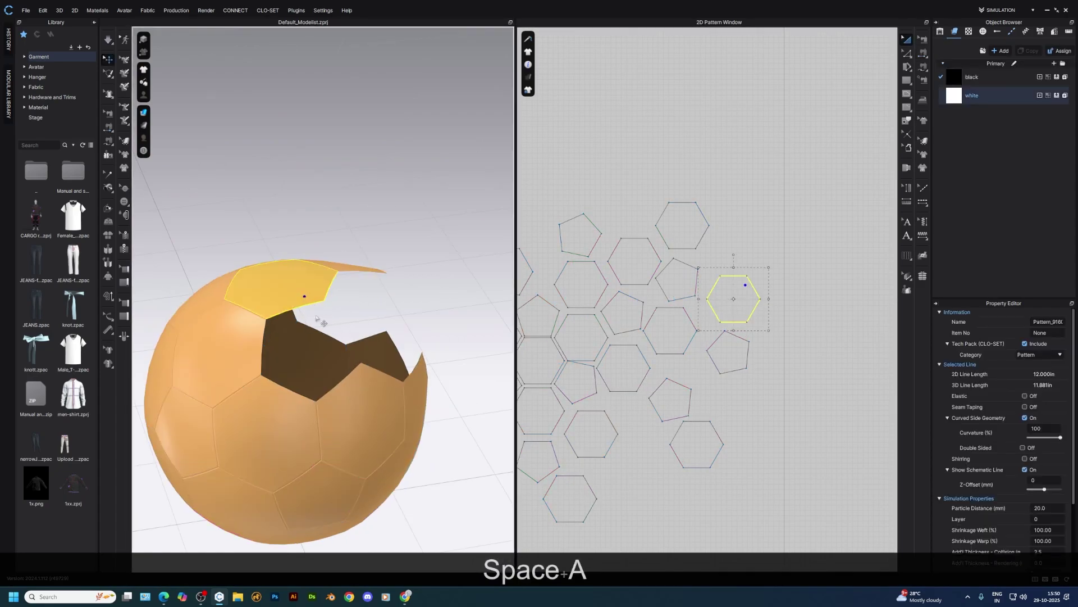
left_click(728, 354)
right_click_drag(728, 353, 765, 332)
key("ctrl+c")
key("ctrl+v")
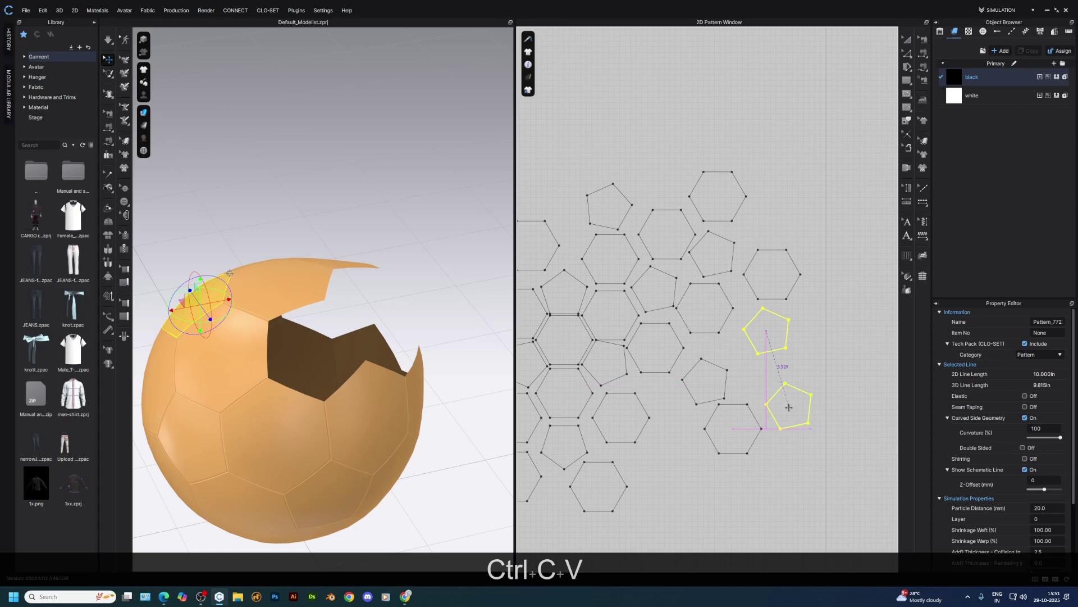
left_click(301, 402)
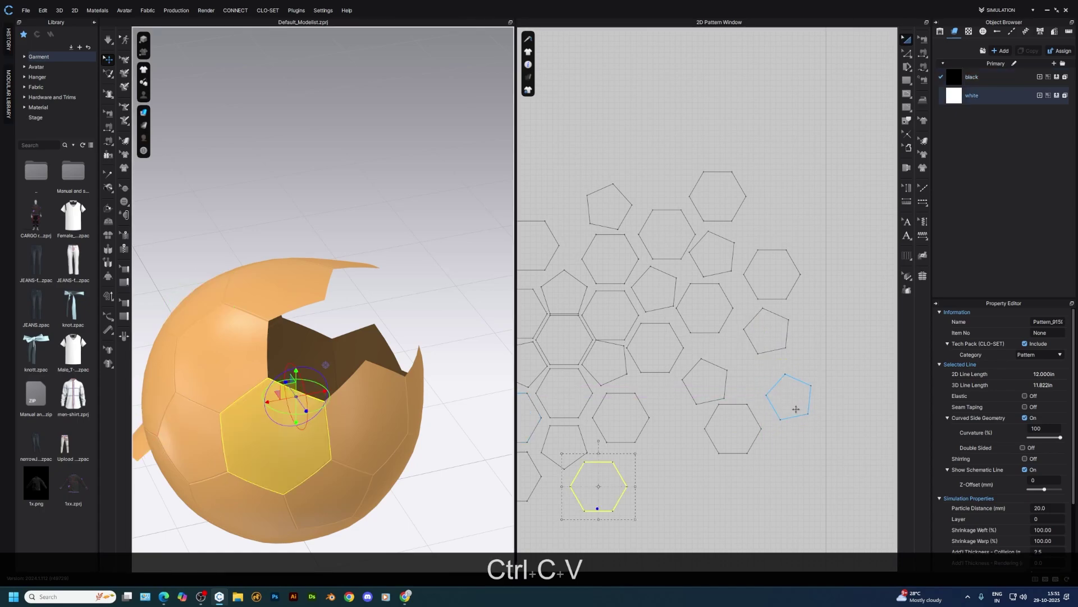
left_click_drag(796, 409, 622, 549)
- Sew the copied pentagon to the lowest hexagon's bottom edge and simulate to attach it at the opening's rim
scroll(627, 548, "up", 2)
key("n")
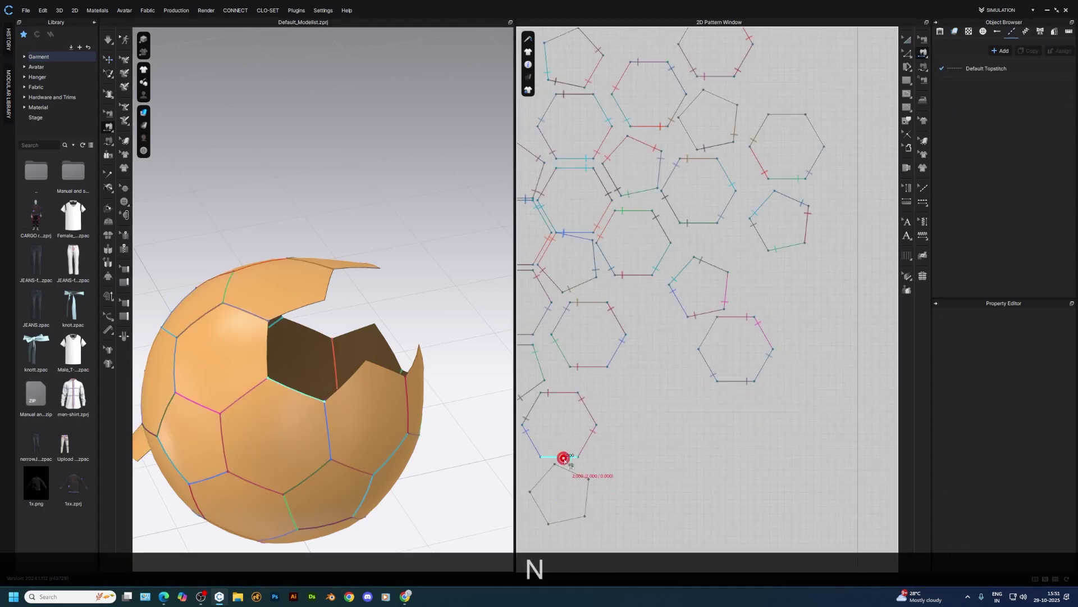
left_click(581, 479)
key("a")
key("space")
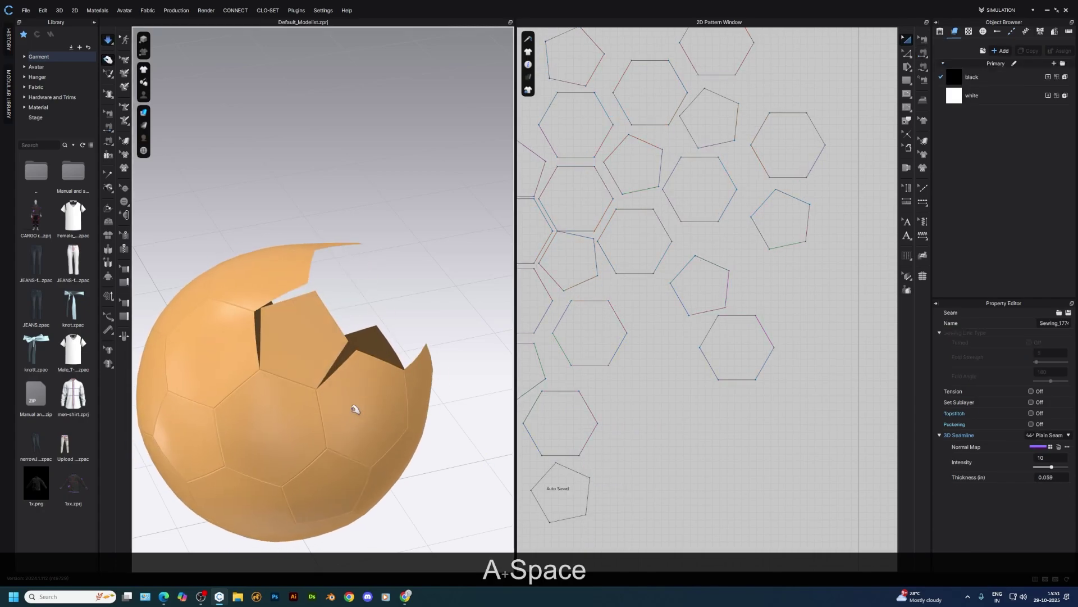
key("space")
- Sew the rim pentagon's free side edges to the adjoining hexagons across the gaps, and dismiss the sewing warning
middle_click_drag(281, 355, 243, 332)
right_click_drag(243, 332, 264, 355)
key("n")
left_click(230, 333)
left_click(220, 322)
left_click(275, 271)
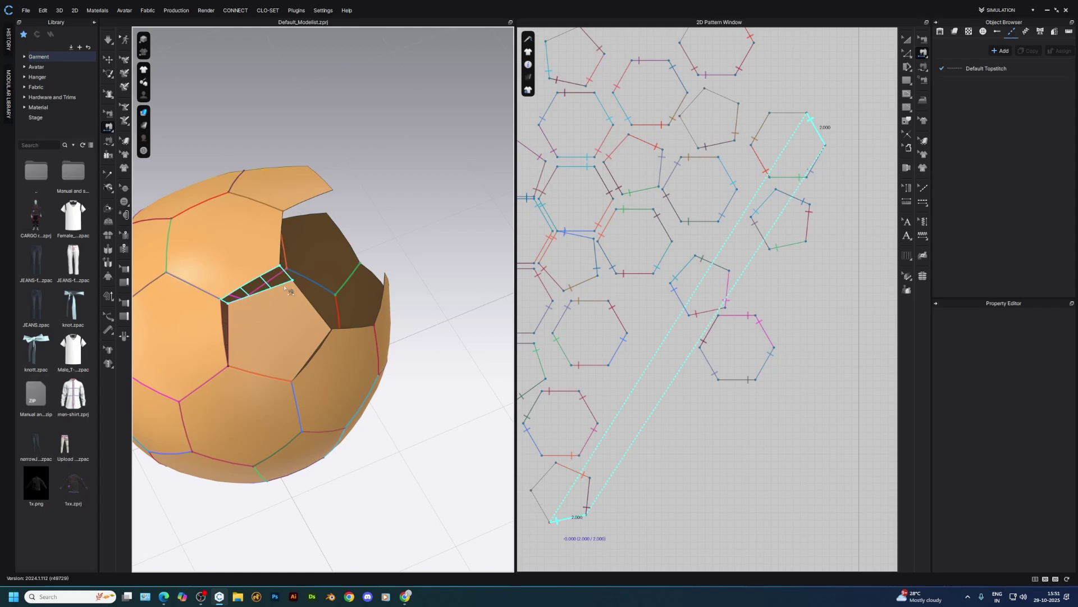
left_click(317, 351)
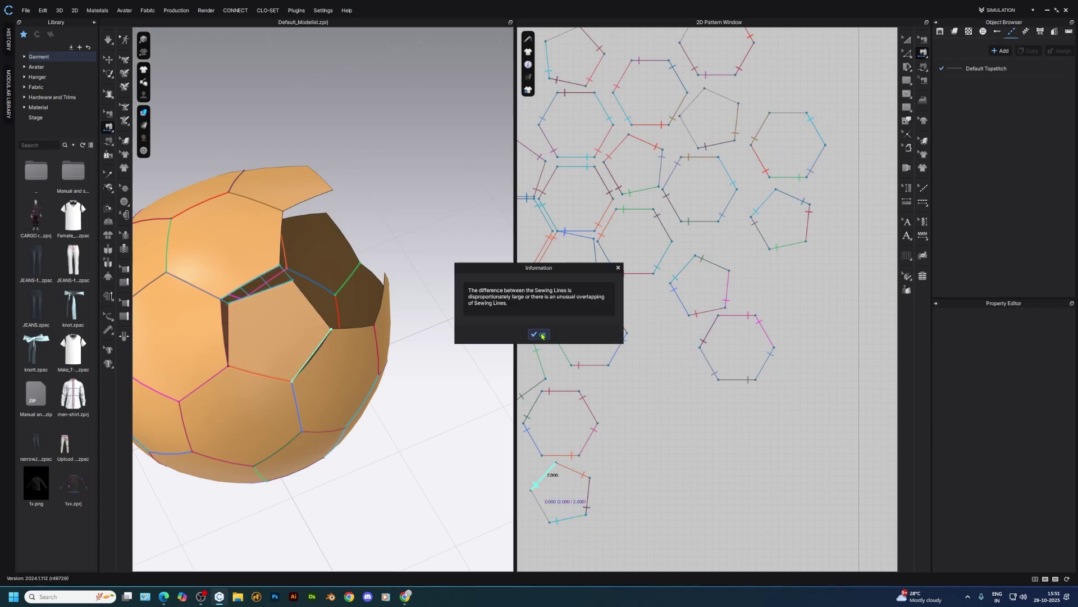
left_click(542, 335)
- Run the simulation to close the seams around the rim pentagon
right_click_drag(461, 331, 416, 326)
key("space")
right_click_drag(347, 376, 356, 342)
key("a")
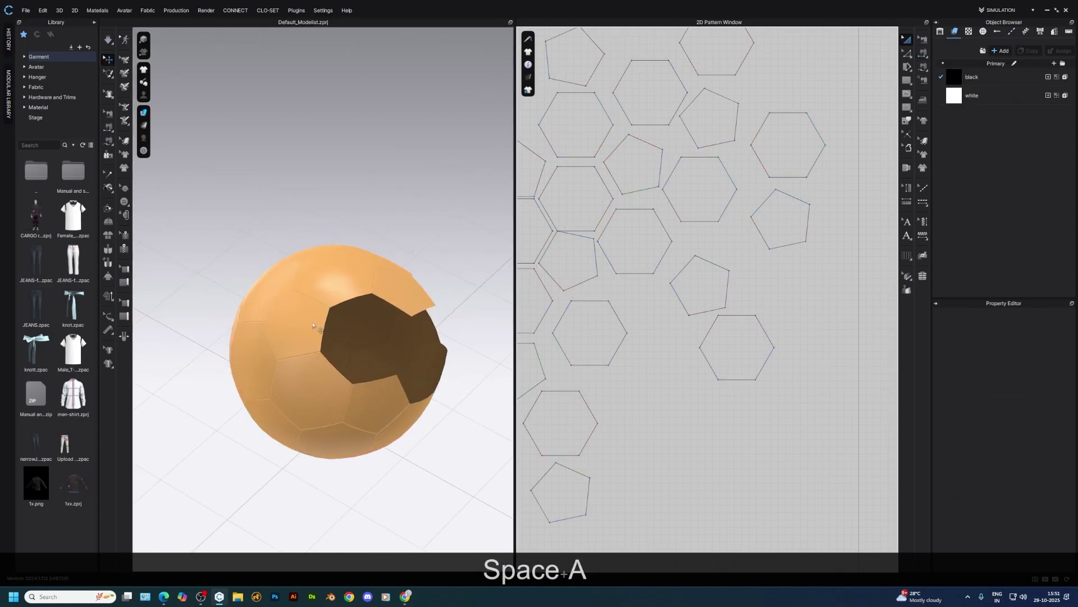
- Copy a white outer hexagon and place the copy in the blank area beside the original in the 2D layout
left_click(297, 332)
right_click_drag(461, 384, 416, 411)
key("a")
left_click(737, 347)
scroll(730, 337, "down", 2)
key("ctrl+c")
key("ctrl+v")
left_click(775, 338)
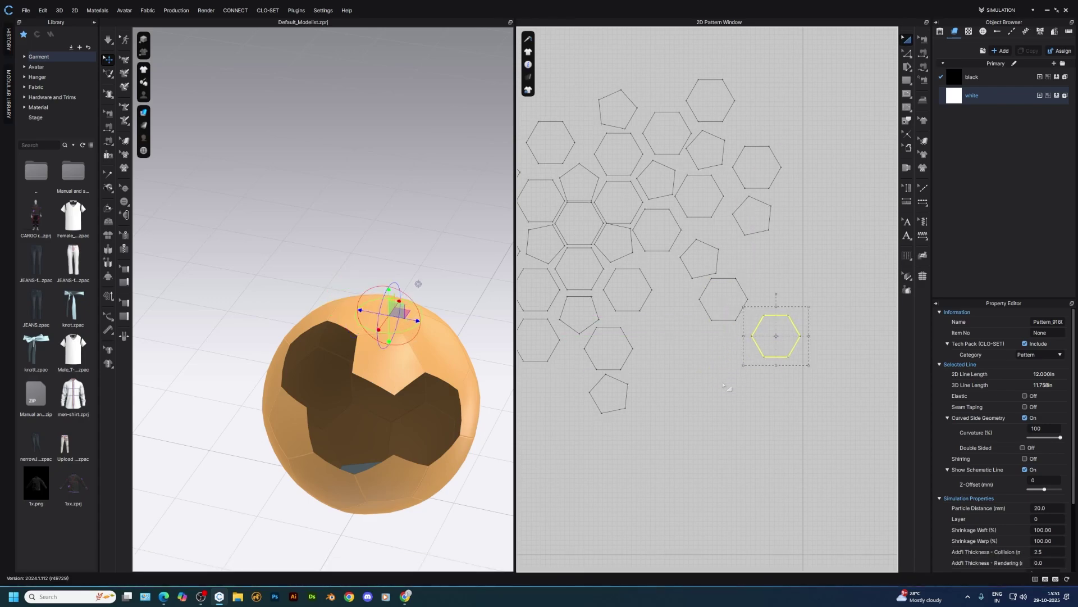
- Move the copied hexagon near the pentagon that borders the large opening, above the adjacent hexagon
left_click(372, 382)
middle_click_drag(731, 381, 673, 488)
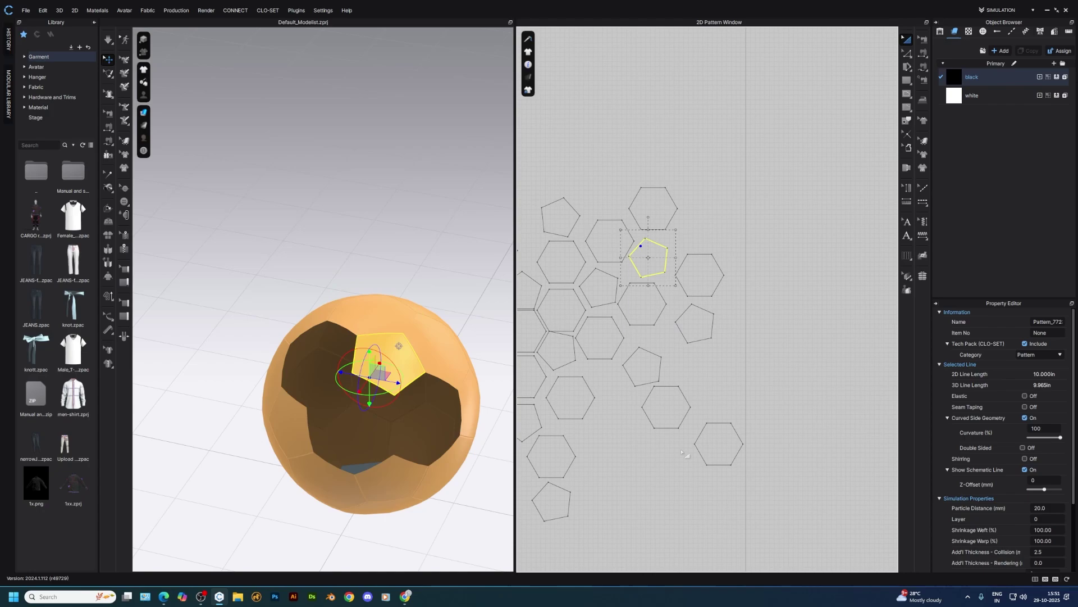
left_click_drag(712, 433, 704, 260)
- Sew the copied hexagon to the pentagon bordering the opening and simulate to attach it to the ball
key("m")
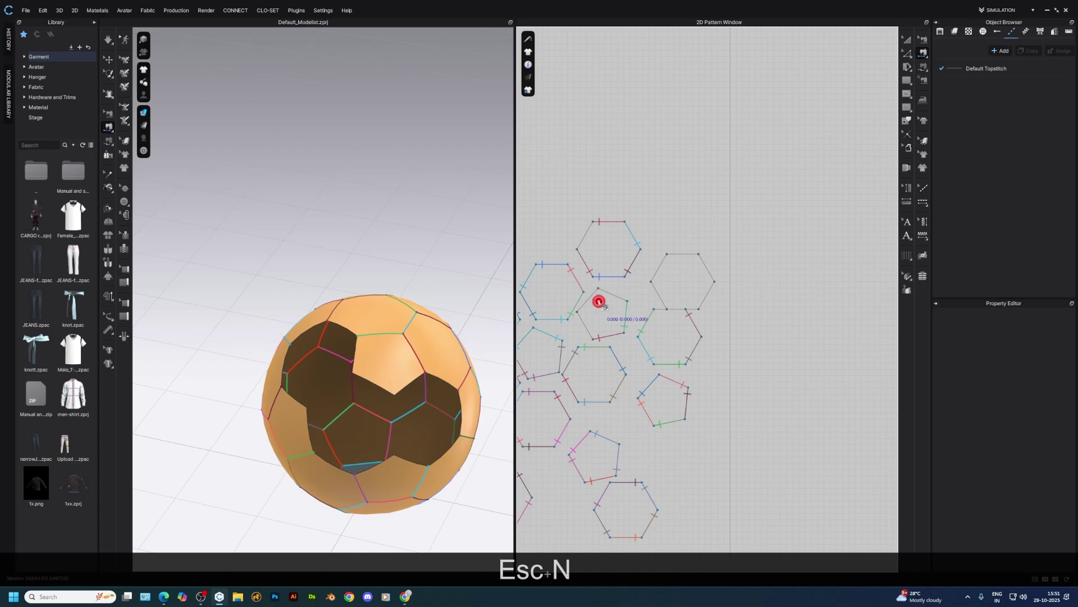
key("a")
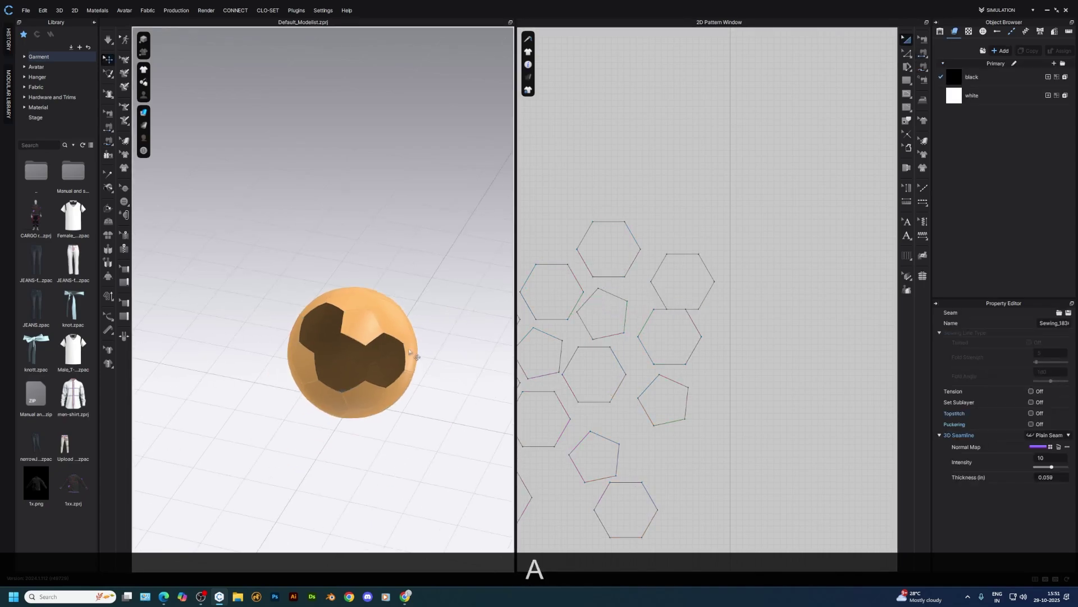
left_click(486, 380)
right_click_drag(358, 351, 425, 381)
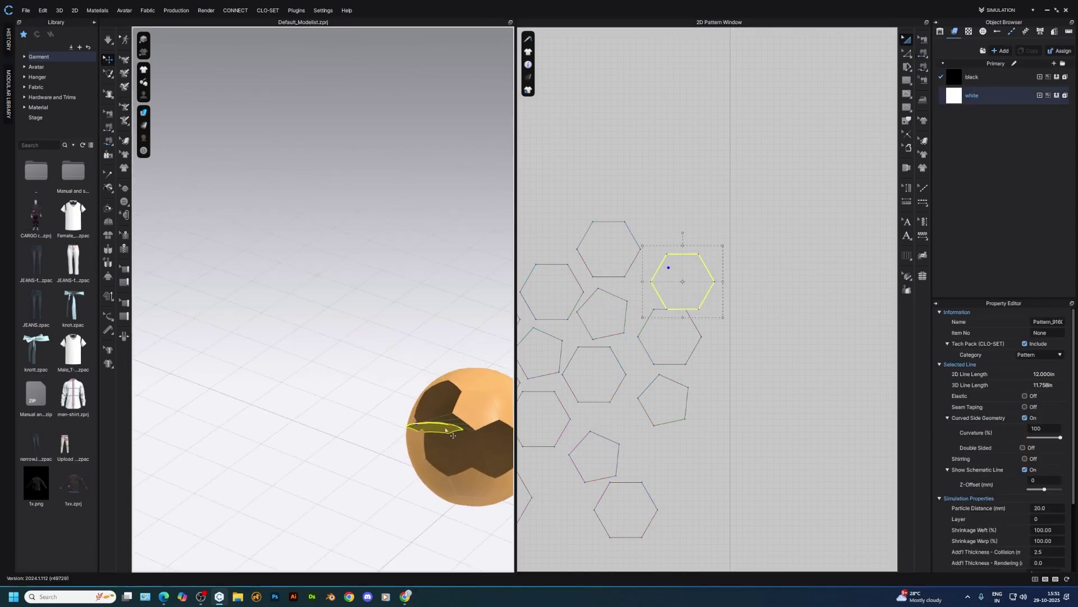
key("space")
right_click_drag(450, 437, 399, 381)
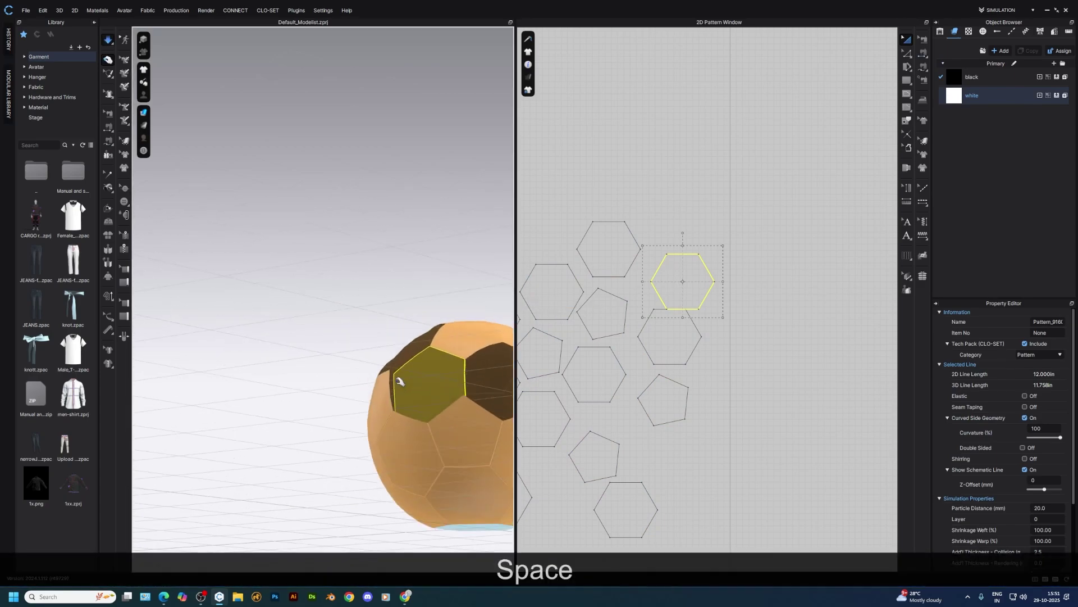
right_click(421, 390)
left_click(455, 201)
- Sew the attached hexagon's free edges to the adjoining panels across the gaps below and beside it
right_click_drag(301, 387, 347, 442)
middle_click_drag(349, 440, 355, 380)
key("n")
left_click(317, 369)
left_click(321, 386)
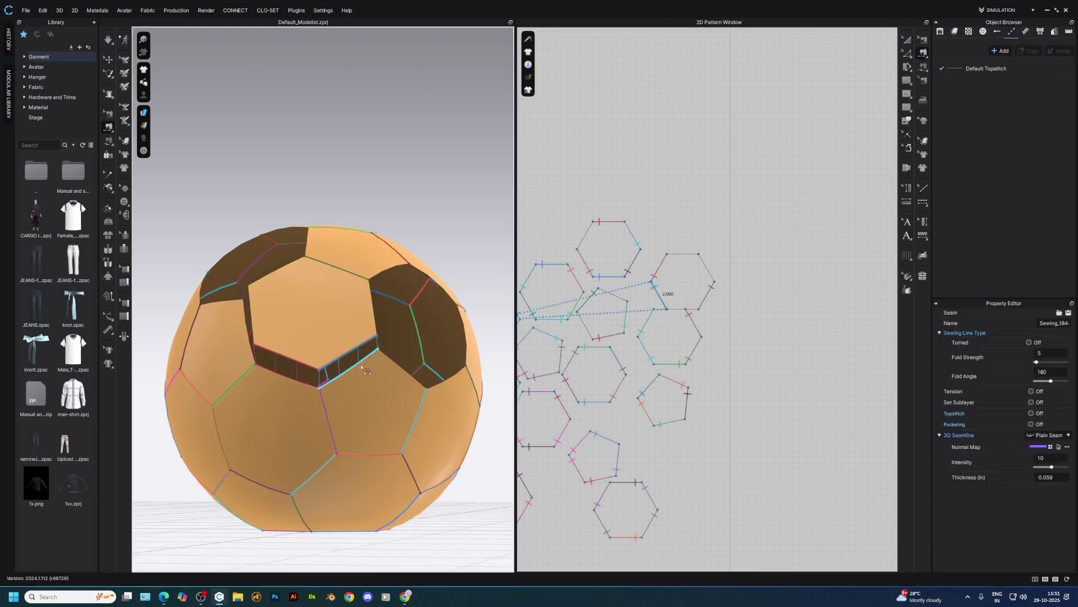
right_click_drag(377, 335, 333, 359)
left_click(269, 367)
left_click(261, 367)
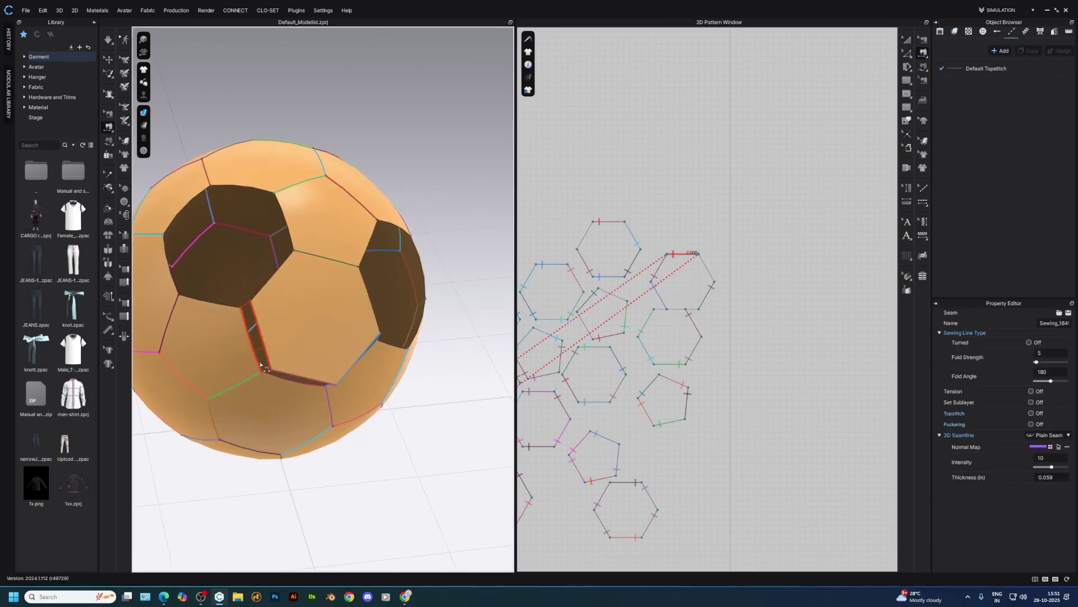
- Simulate to close the gaps around the attached hexagon, then stop the simulation
key("a")
key("space")
scroll(324, 335, "down", 5)
key("space")
- Copy the attached white hexagon above the original in the 2D layout and move the copy clear in 3D
key("a")
scroll(714, 298, "down", 2)
left_click(715, 297)
scroll(716, 336, "down", 2)
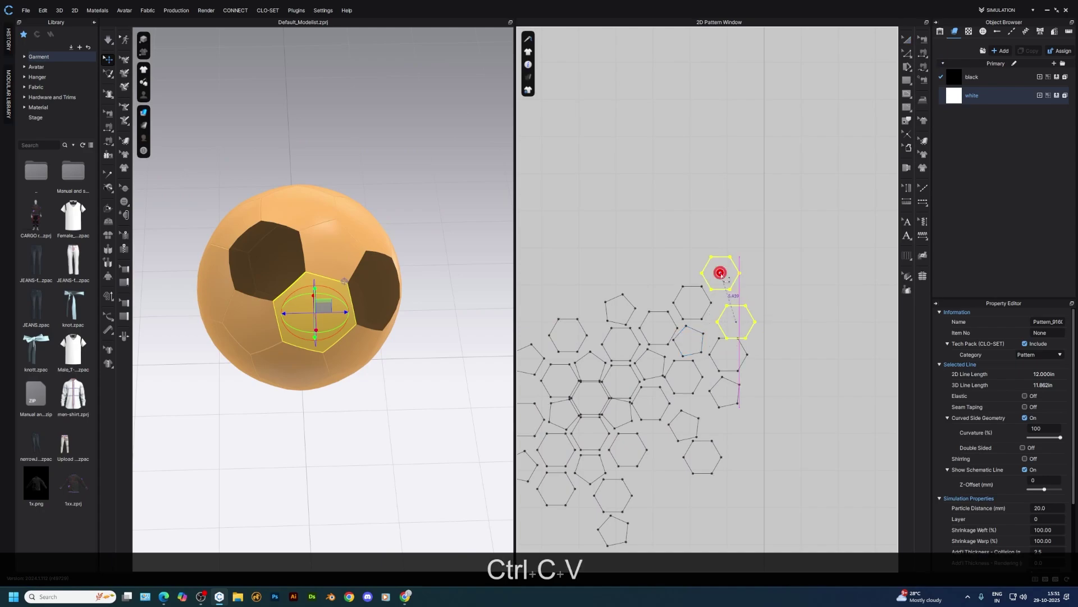
left_click(723, 276)
left_click_drag(324, 232, 281, 249)
right_click_drag(280, 249, 342, 320)
scroll(362, 344, "up", 4)
middle_click_drag(340, 353, 299, 345)
- Sew the detached hexagon's edges one by one to the matching edges around the hexagonal opening
key("n")
left_click(308, 293)
left_click(212, 217)
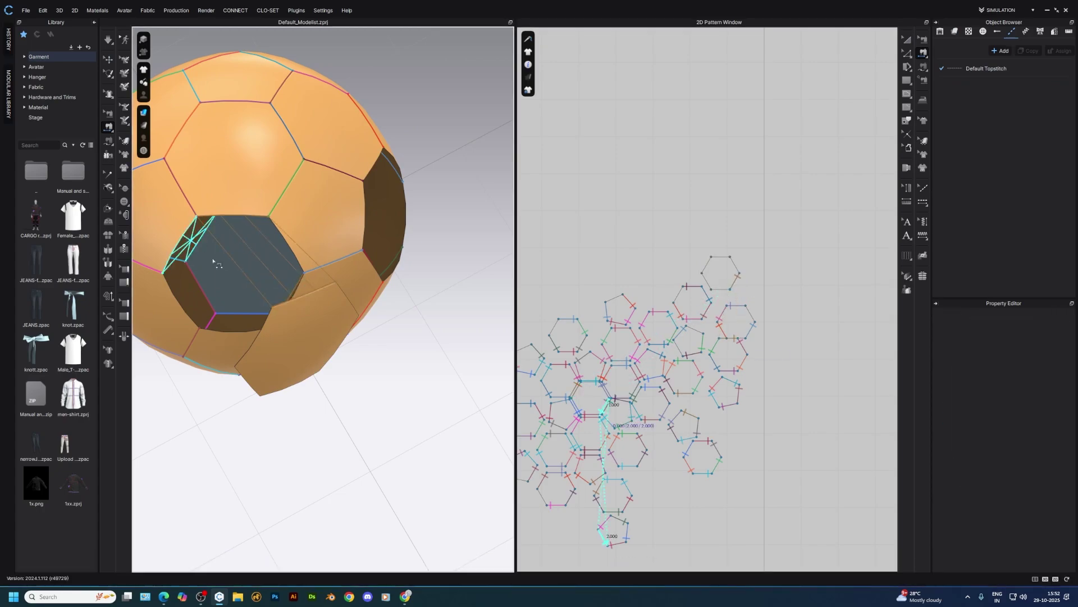
left_click(182, 305)
right_click_drag(186, 303, 239, 254)
left_click(239, 328)
right_click_drag(241, 336, 259, 384)
left_click(258, 385)
left_click(234, 471)
right_click_drag(297, 445, 286, 443)
left_click(308, 401)
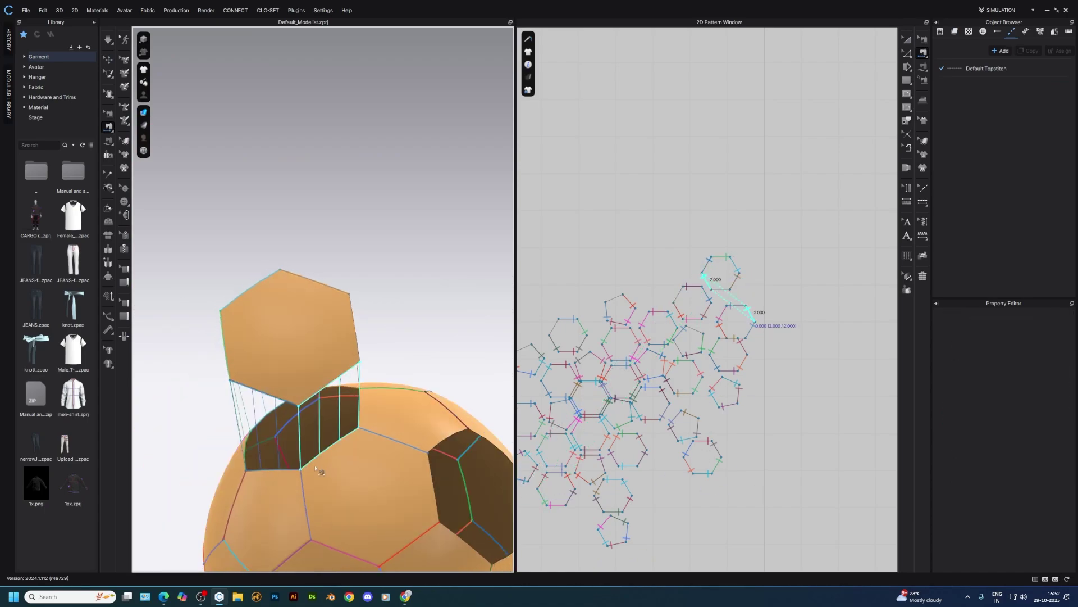
left_click(316, 461)
- Simulate to pull the sewn hexagon into the opening
key("a")
key("space")
scroll(348, 446, "down", 4)
right_click_drag(329, 379, 346, 416)
scroll(348, 337, "up", 5)
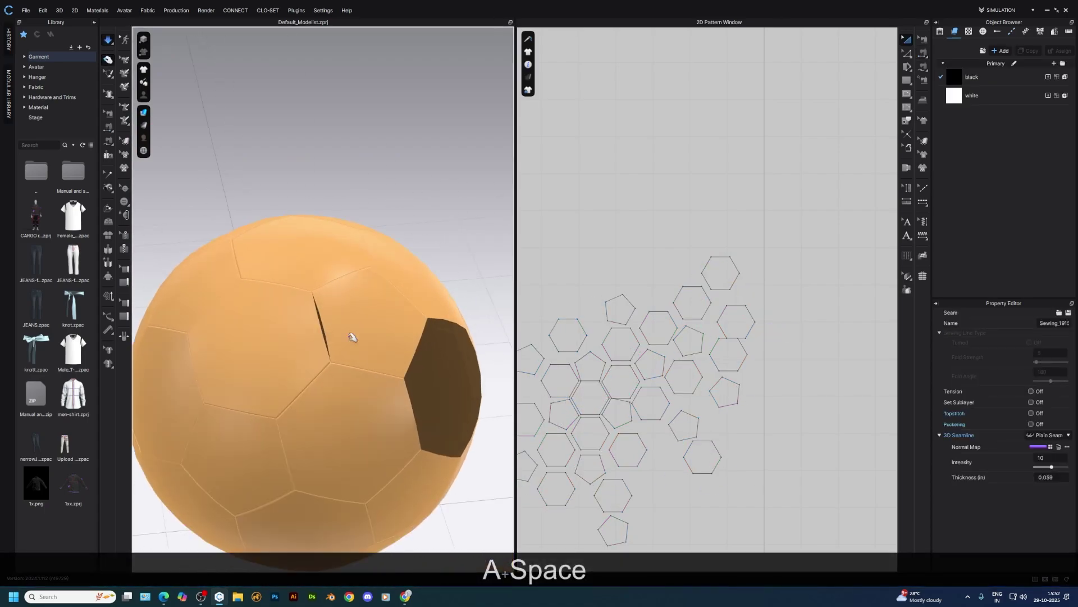
- Sew the narrow slit left along the inserted hexagon's edge and simulate to close it
key("n")
left_click(317, 355)
key("a")
scroll(354, 359, "down", 4)
key("space")
right_click_drag(385, 294, 389, 392)
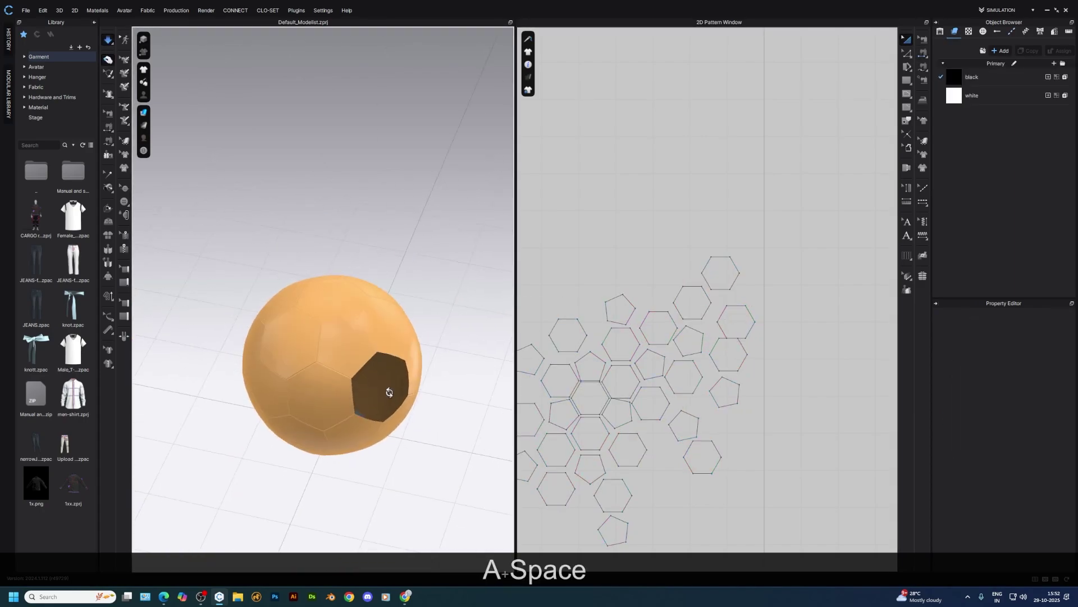
- Copy the topmost white hexagon and place the copy in the blank area beside the outer lower hexagon
key("a")
left_click(717, 268)
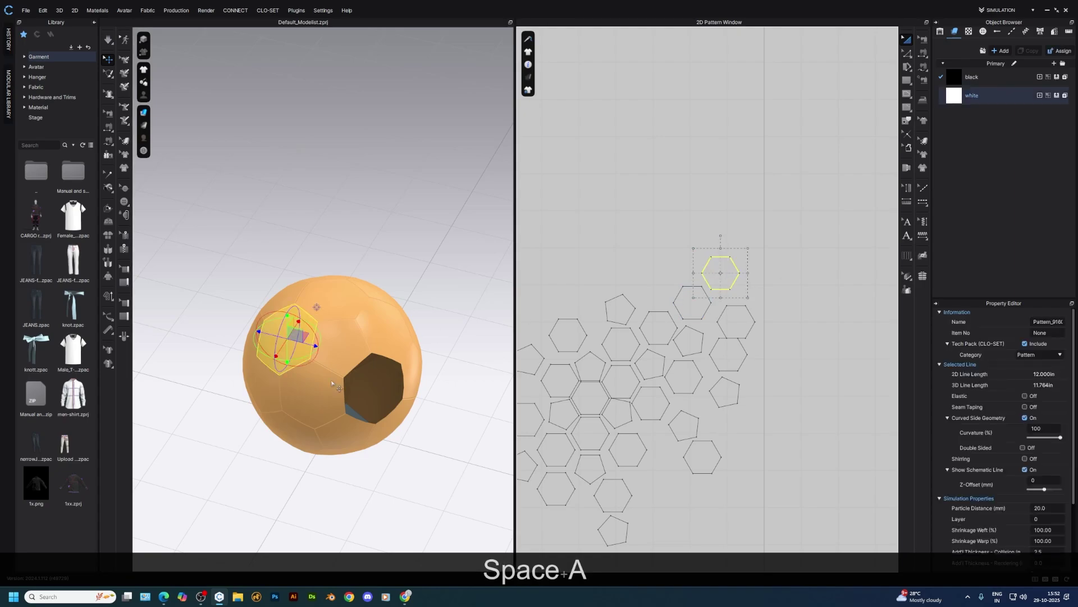
right_click_drag(783, 327, 742, 262)
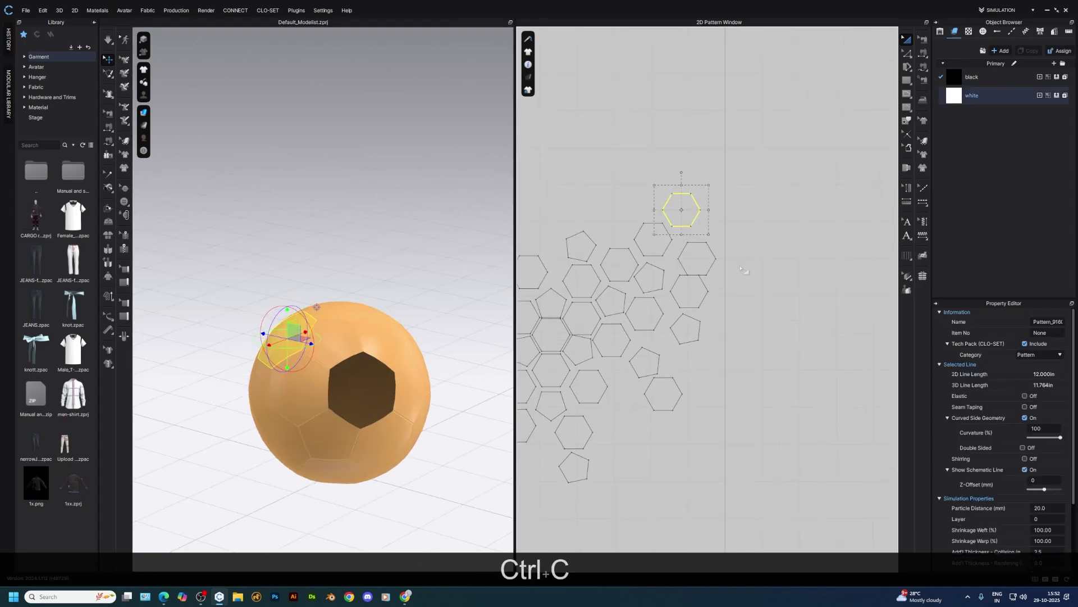
left_click(730, 372)
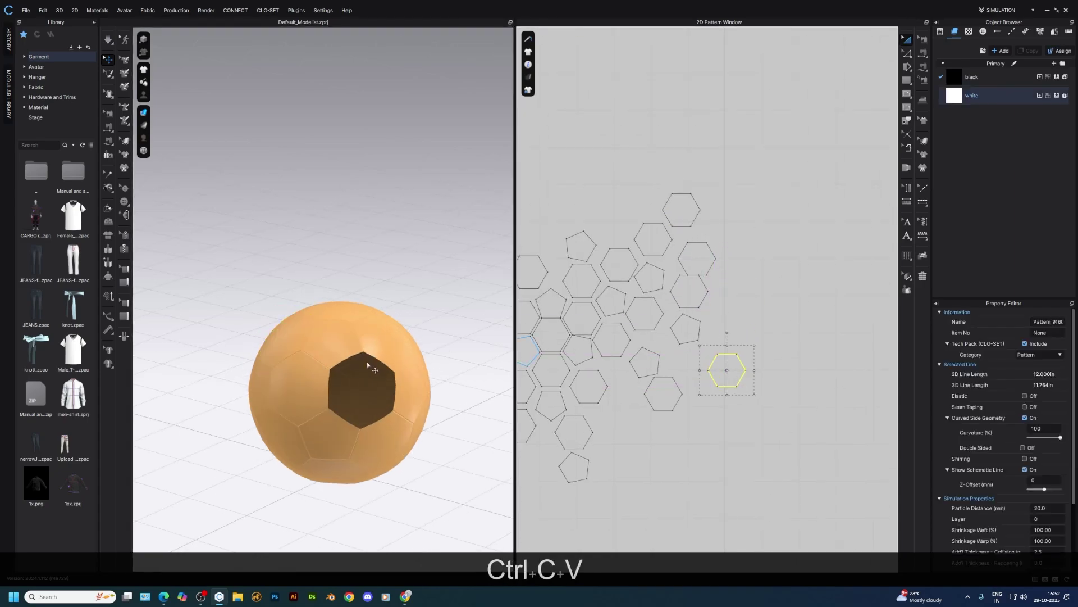
- Move the new hexagon off the ball into clear space in the 3D view
right_click_drag(368, 365, 440, 405)
scroll(441, 404, "down", 4)
right_click_drag(298, 374, 329, 407)
left_click_drag(287, 445, 367, 300)
right_click_drag(366, 300, 379, 390)
middle_click_drag(379, 390, 356, 331)
scroll(356, 331, "up", 3)
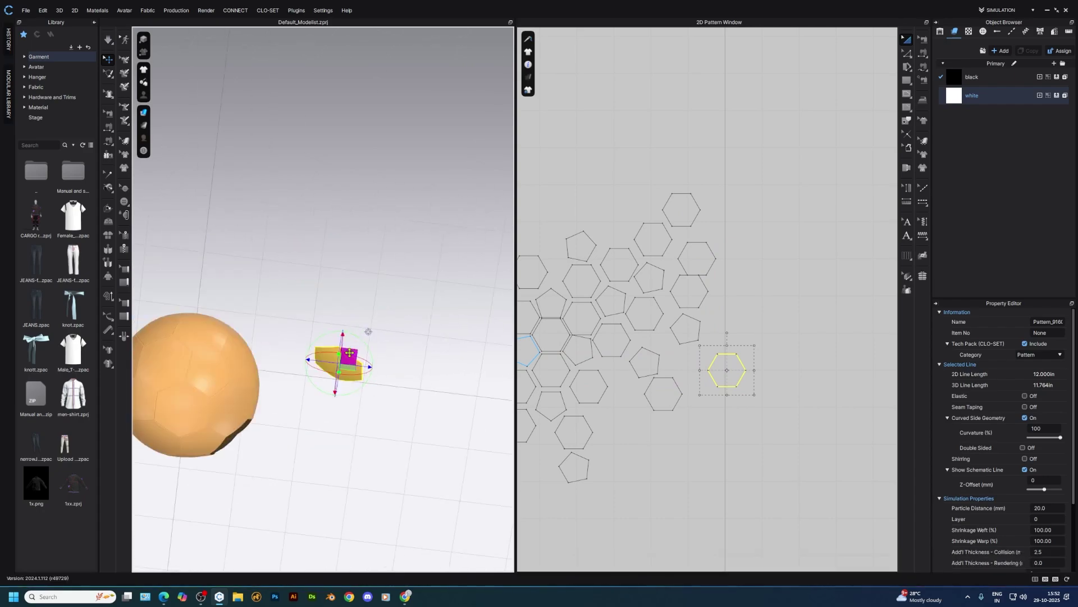
- Bring the detached hexagon back towards the ball on the side of the remaining hexagonal opening
left_click_drag(349, 353, 254, 446)
scroll(253, 445, "up", 3)
middle_click_drag(254, 446, 343, 270)
right_click_drag(371, 318, 413, 174)
middle_click_drag(412, 174, 382, 287)
scroll(382, 287, "up", 2)
left_click_drag(382, 287, 367, 150)
right_click_drag(367, 149, 342, 228)
- Fine-tune the hexagon's position so it sits just in front of the remaining opening
left_click_drag(381, 286, 462, 244)
right_click_drag(459, 227, 441, 140)
right_click_drag(442, 207, 479, 209)
left_click_drag(437, 201, 439, 219)
left_click_drag(415, 205, 415, 231)
right_click_drag(432, 224, 388, 241)
scroll(391, 236, "up", 3)
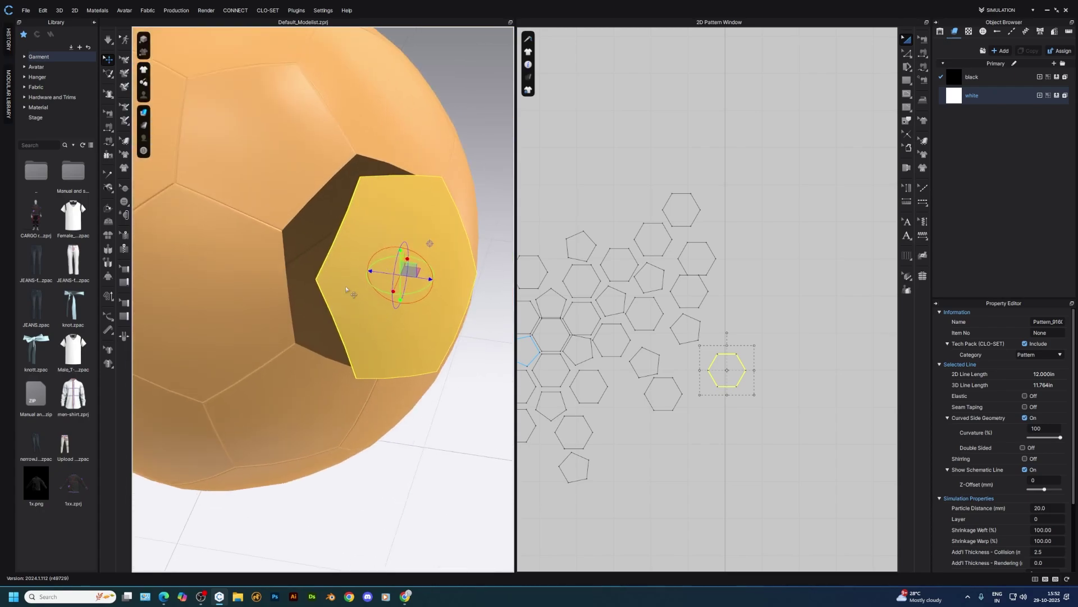
- Sew the detached hexagon's edges to the matching edges around the remaining opening of the ball
key("n")
left_click(320, 302)
left_click(285, 259)
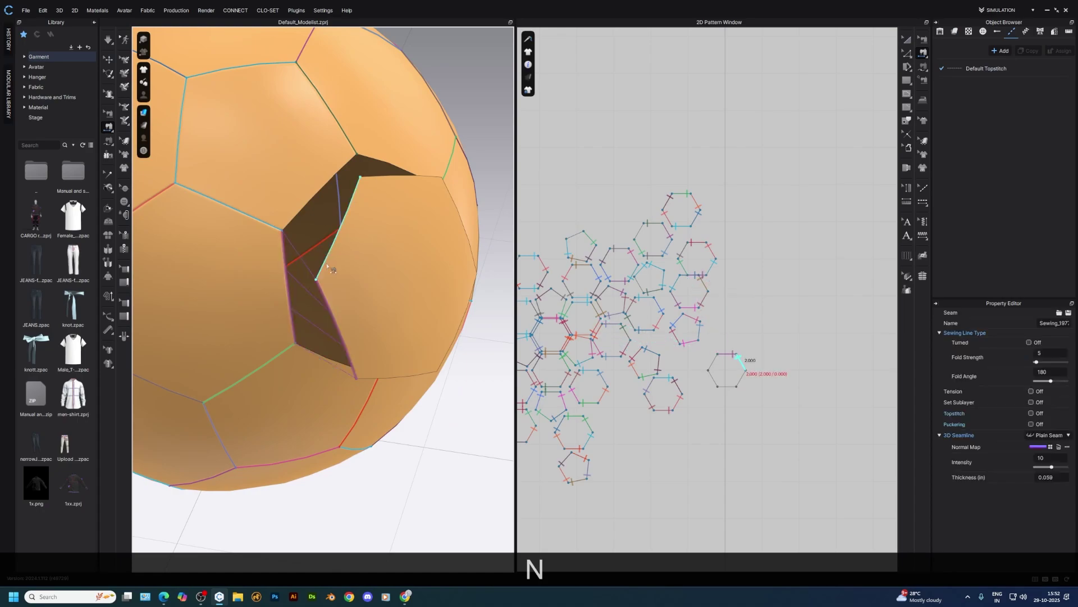
left_click(326, 267)
left_click(298, 217)
right_click_drag(382, 225, 333, 230)
left_click(398, 176)
left_click(443, 161)
right_click_drag(443, 163, 371, 237)
left_click(366, 246)
left_click(383, 290)
right_click_drag(385, 342, 421, 230)
left_click(344, 236)
left_click(373, 246)
- Simulate the pattern so the newly sewn hexagon is pulled into the opening and closes the ball
key("a")
key("q")
key("a")
key("space")
scroll(327, 296, "down", 5)
- Unfreeze the light blue hexagon on the closed ball, let the simulation settle and stop it
right_click_drag(376, 349, 436, 295)
right_click_drag(297, 354, 332, 273)
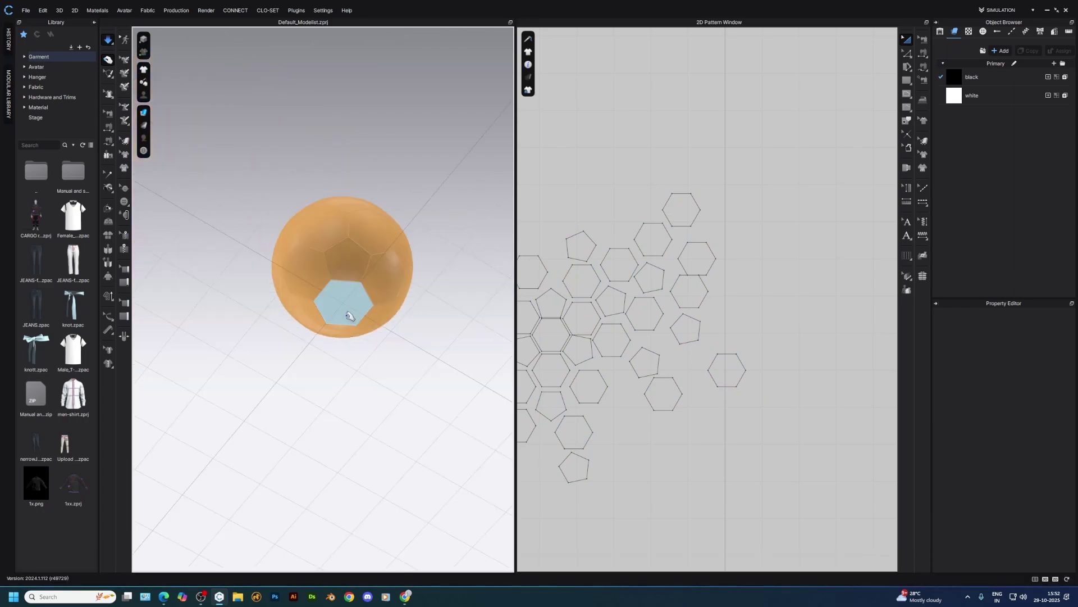
right_click(348, 313)
left_click(370, 64)
right_click_drag(417, 248, 462, 371)
right_click_drag(409, 335, 467, 312)
right_click_drag(429, 342, 332, 332)
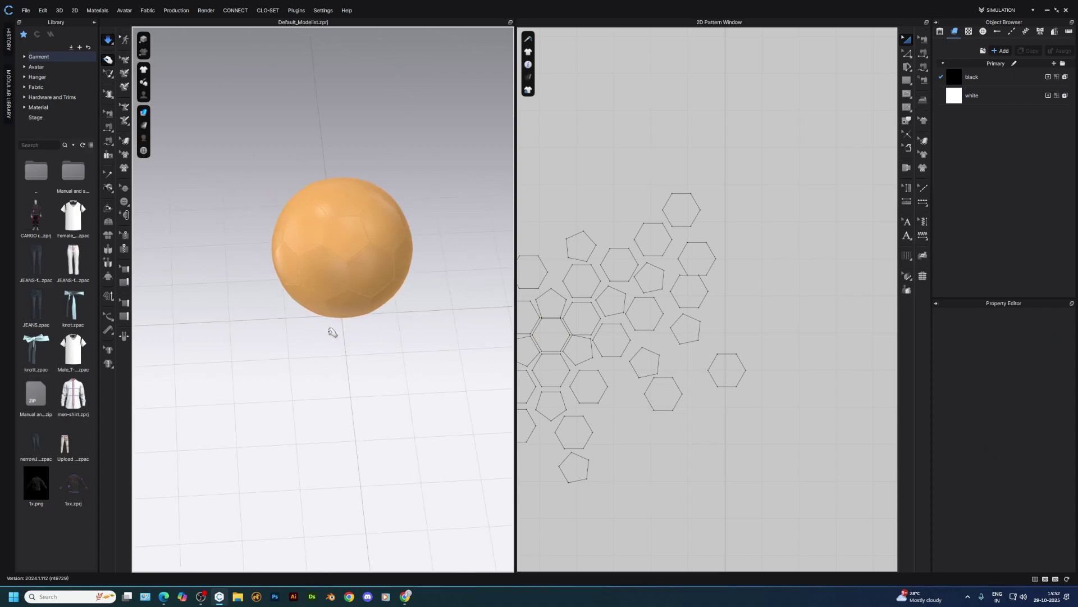
key("space")
left_click(469, 206)
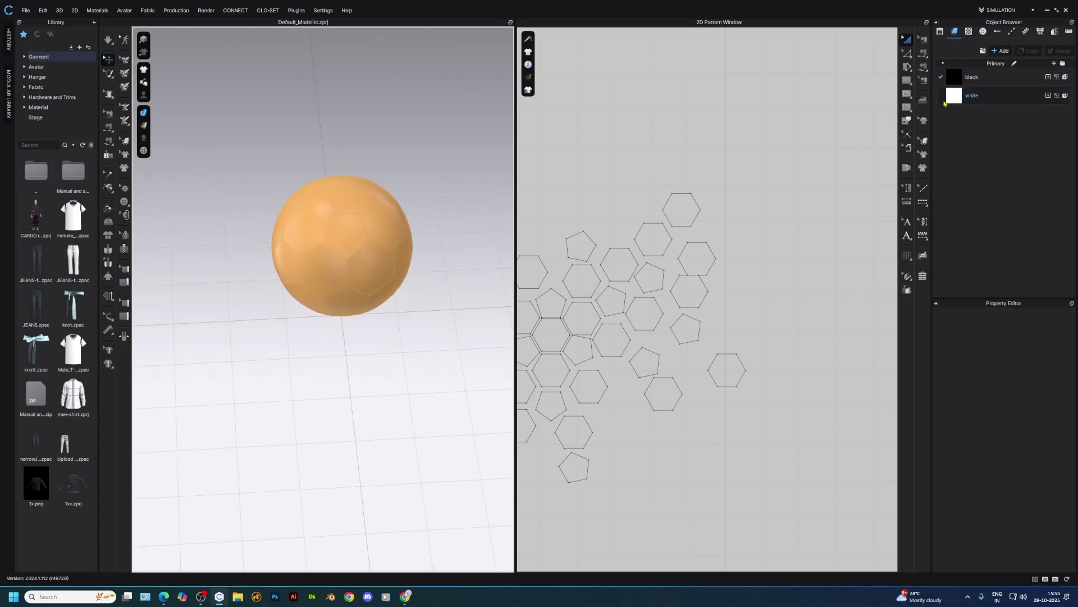
- Set the black fabric's physical property preset to Trim_Hardware
left_click(972, 77)
scroll(968, 526, "down", 5)
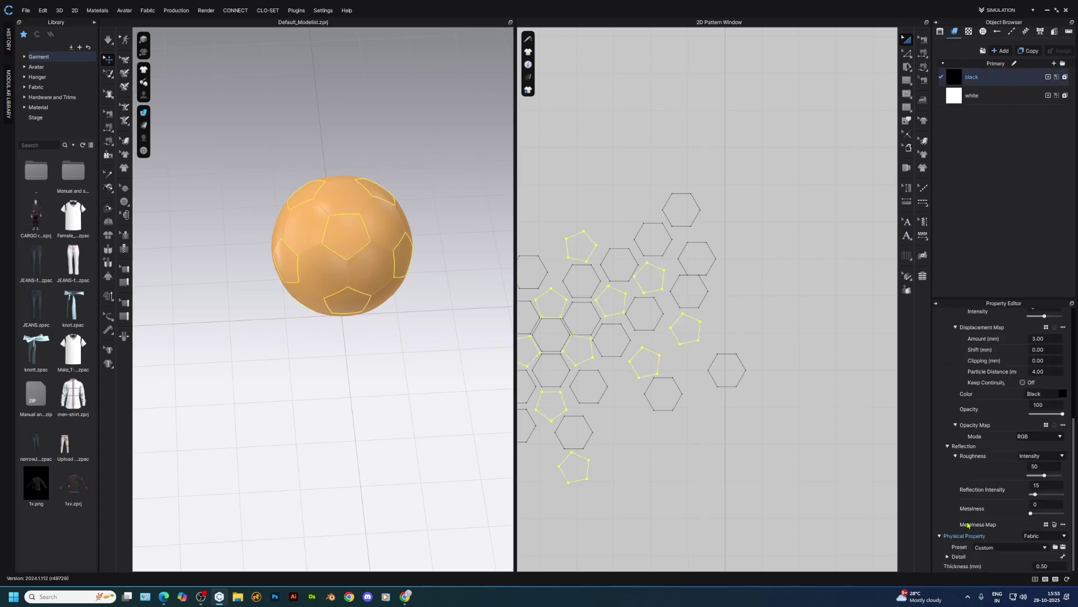
left_click(950, 556)
scroll(952, 555, "down", 13)
scroll(983, 526, "up", 13)
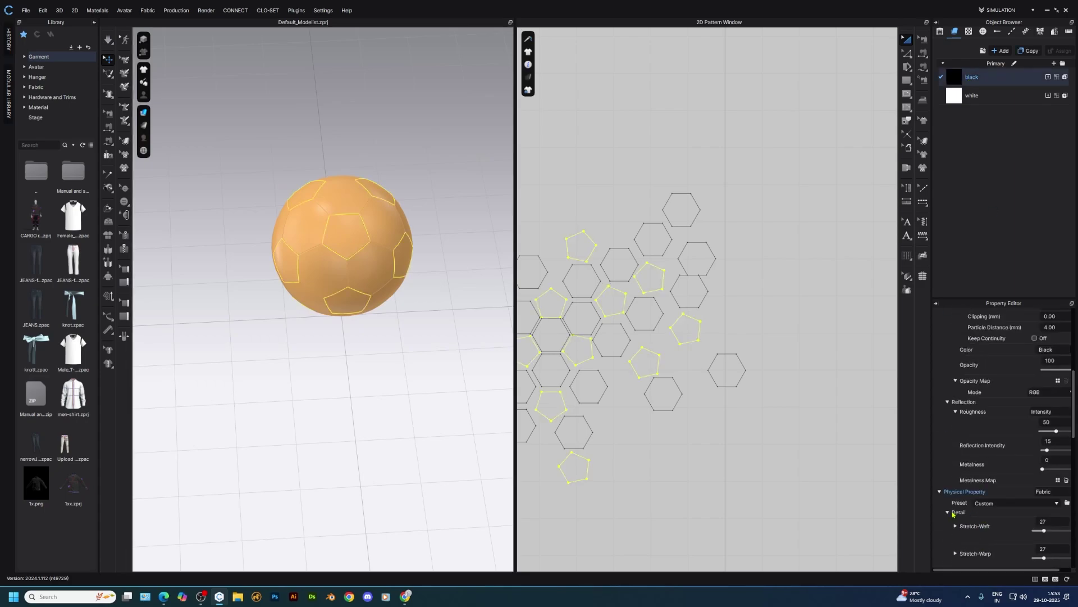
left_click(958, 512)
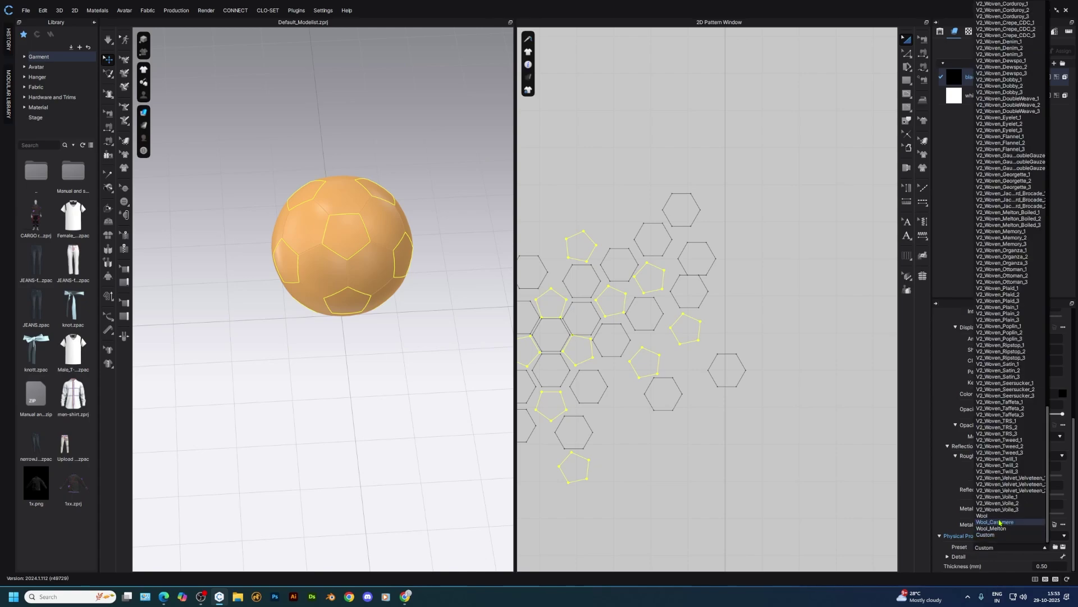
scroll(1001, 258, "up", 20)
scroll(1000, 258, "up", 20)
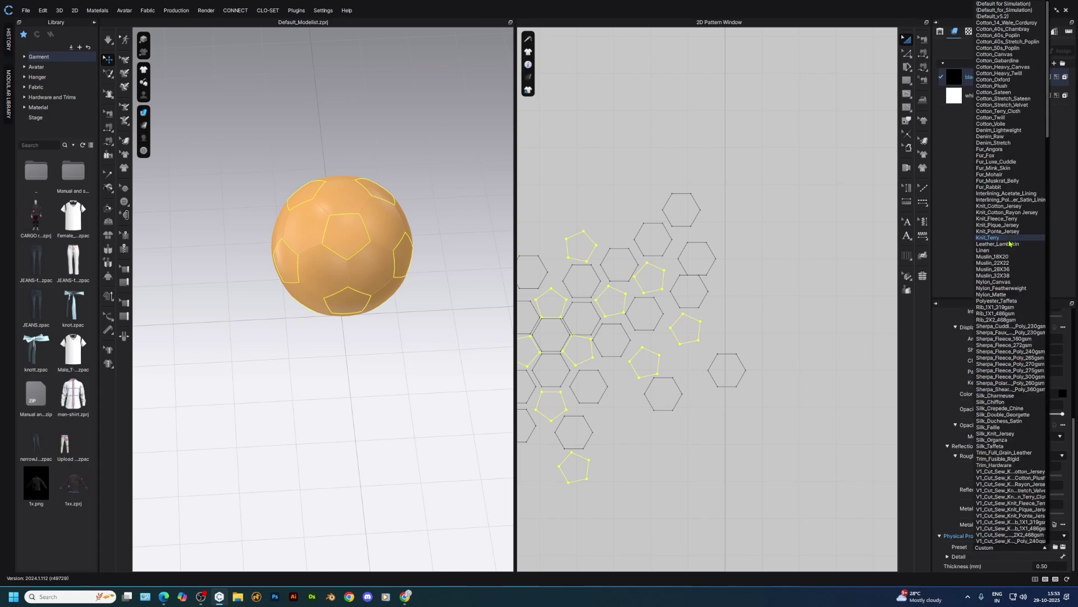
scroll(997, 337, "down", 20)
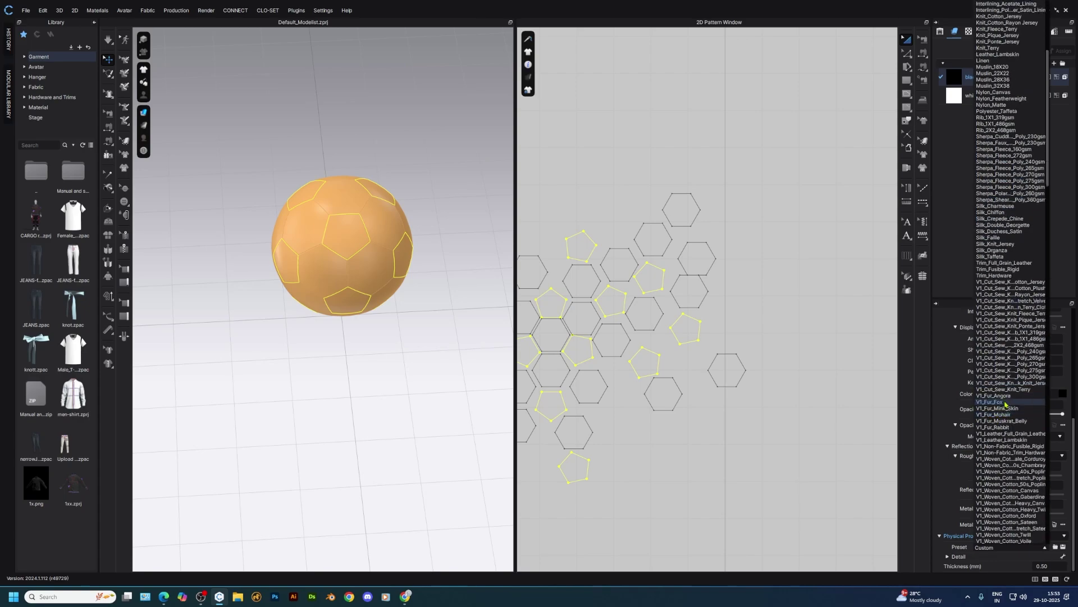
scroll(1006, 496, "down", 20)
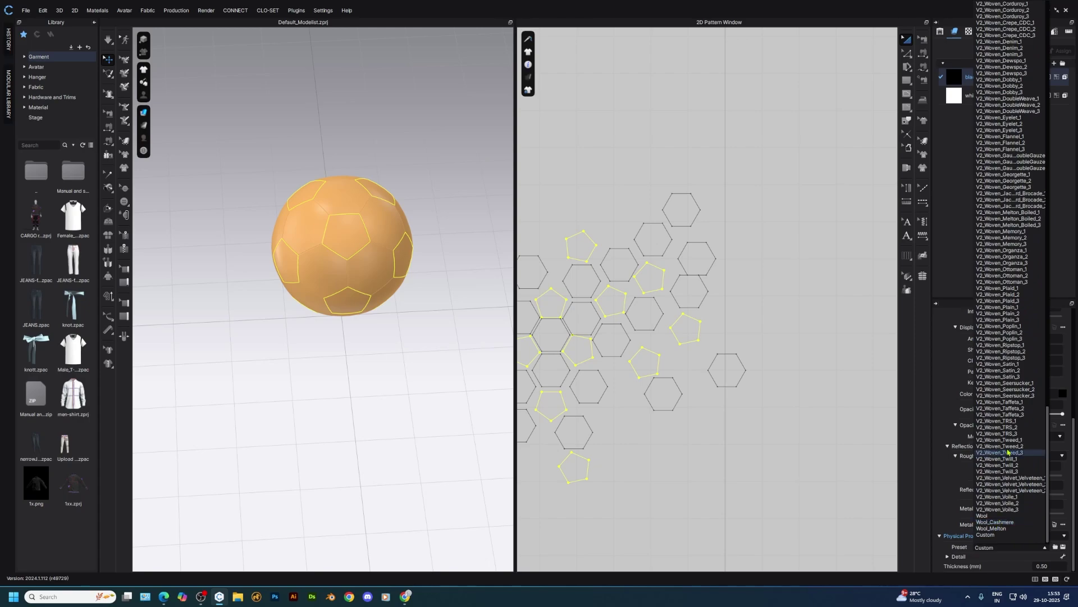
scroll(1011, 509, "up", 20)
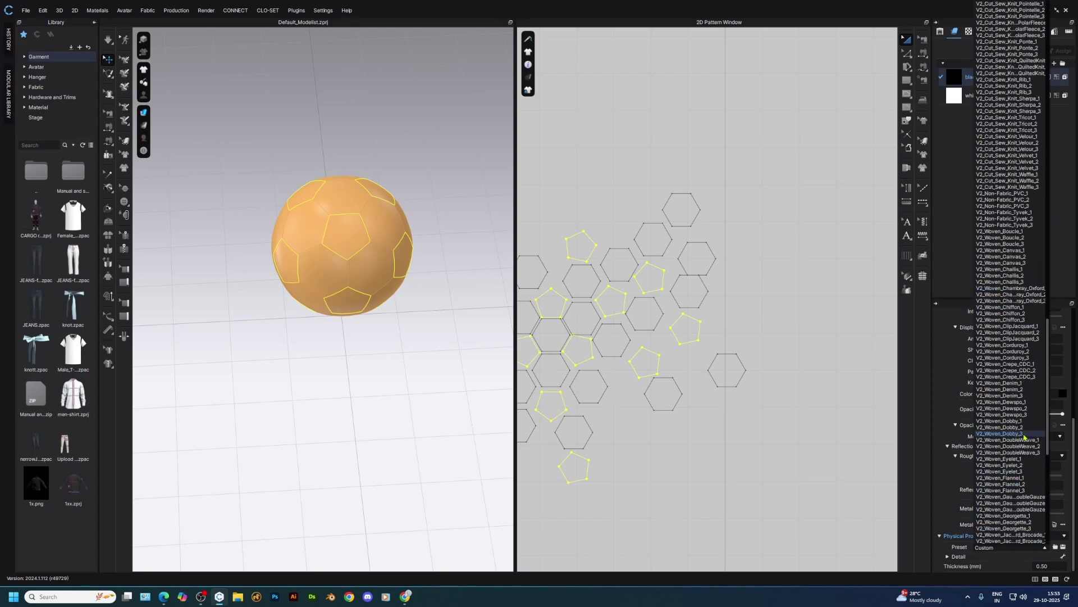
scroll(988, 249, "up", 18)
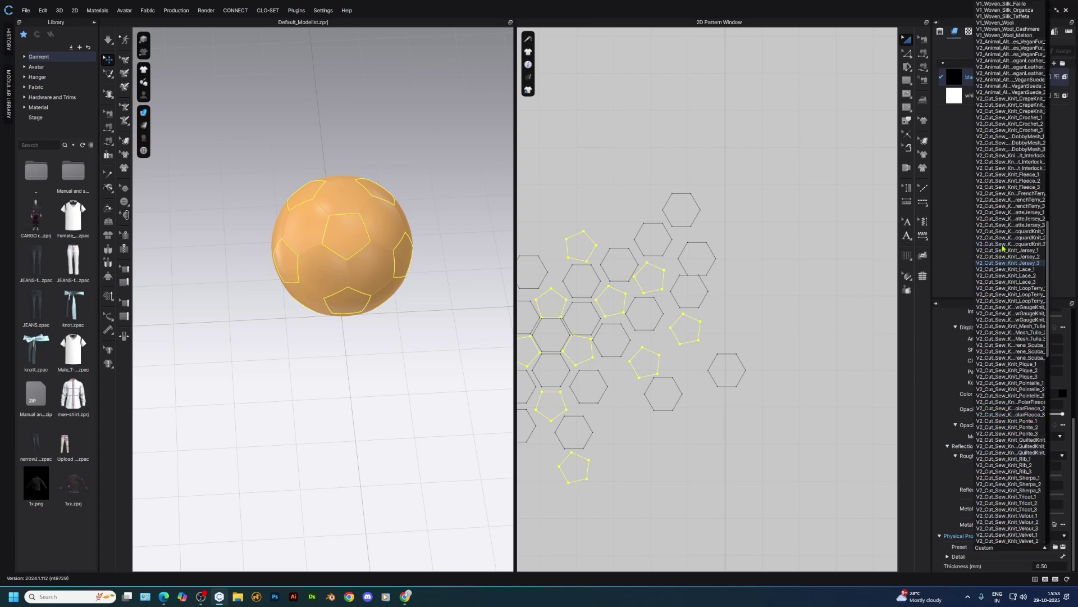
scroll(1004, 248, "up", 20)
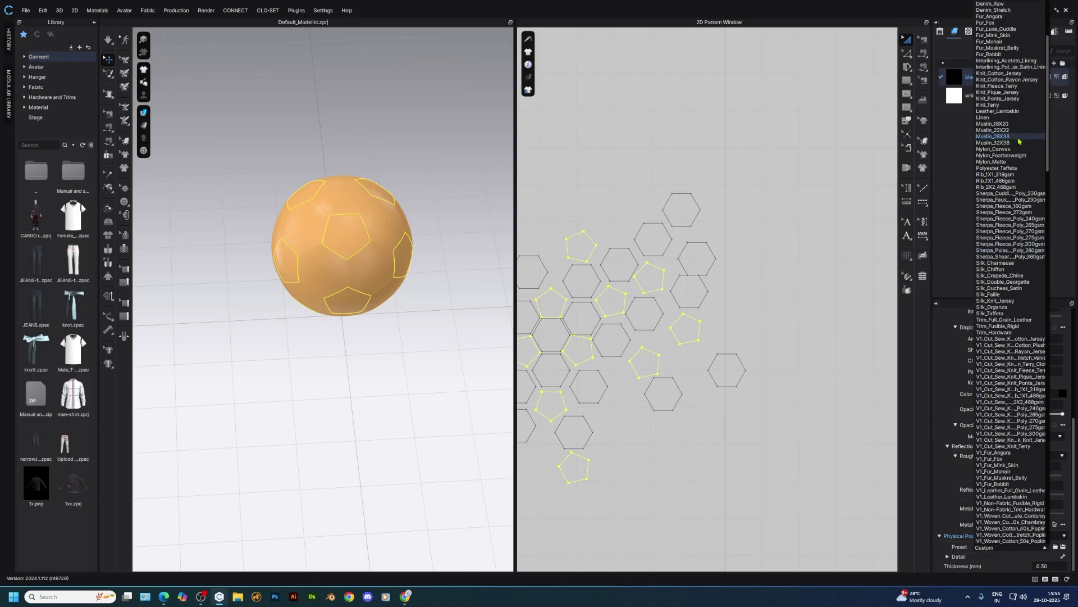
scroll(990, 278, "up", 6)
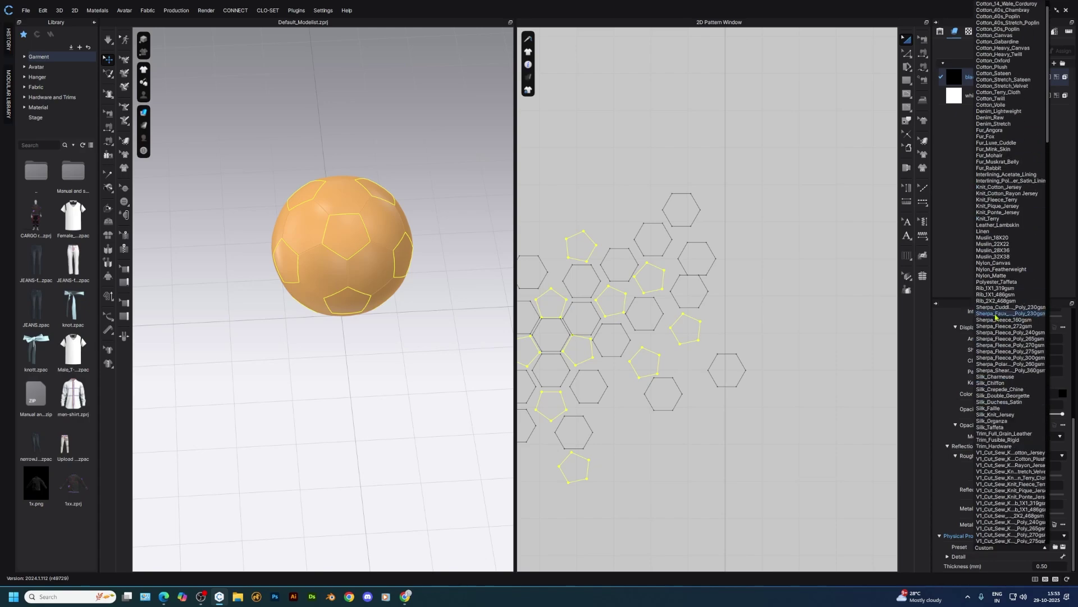
scroll(1019, 354, "up", 1)
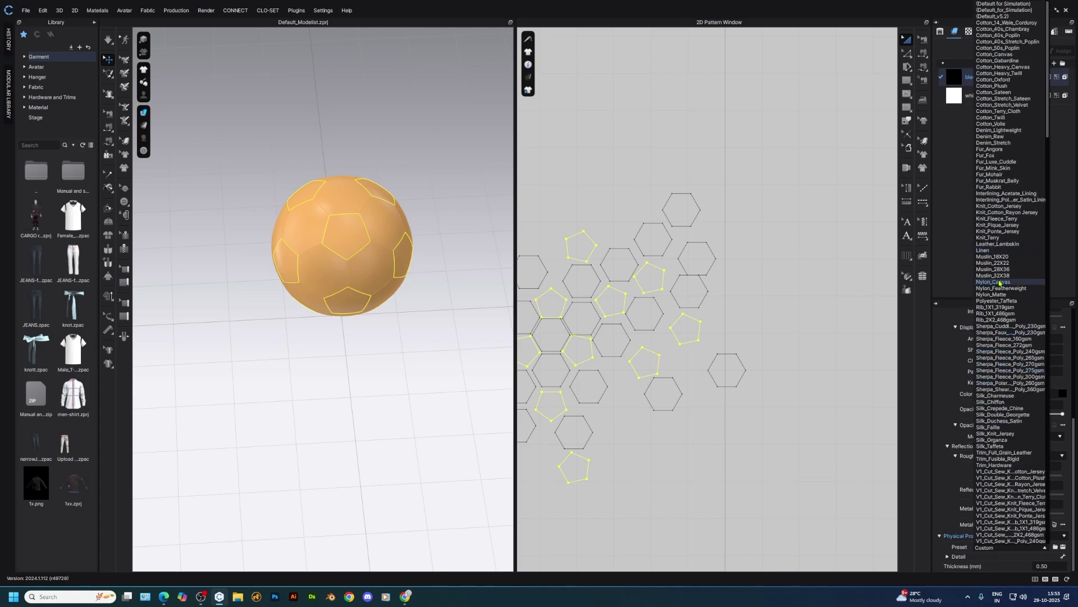
left_click(994, 466)
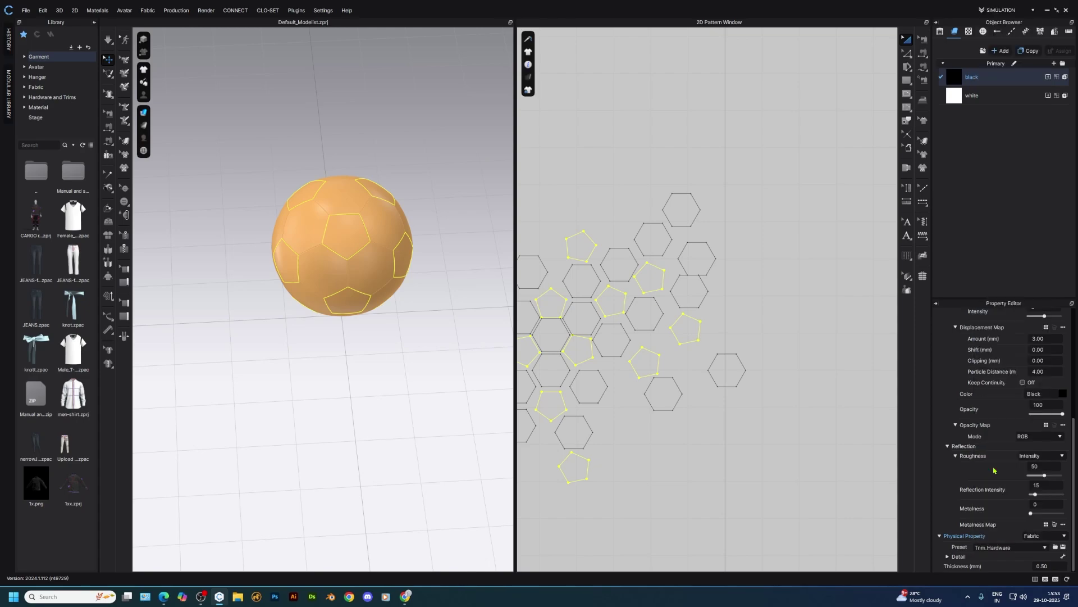
- Set the white fabric's physical property preset to Trim_Hardware
left_click(989, 97)
left_click(1030, 547)
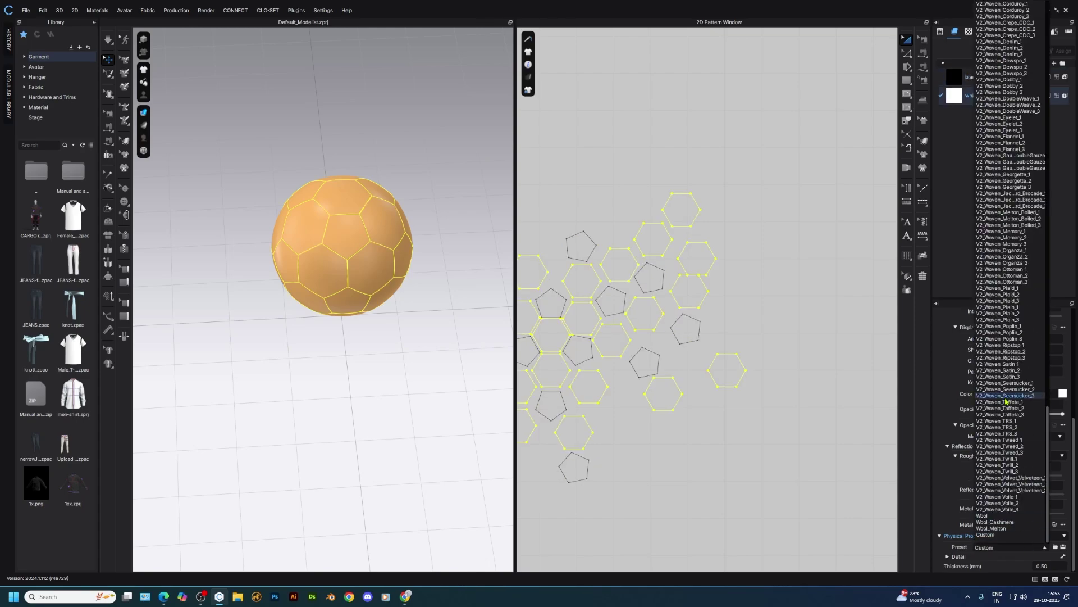
scroll(1006, 281, "up", 15)
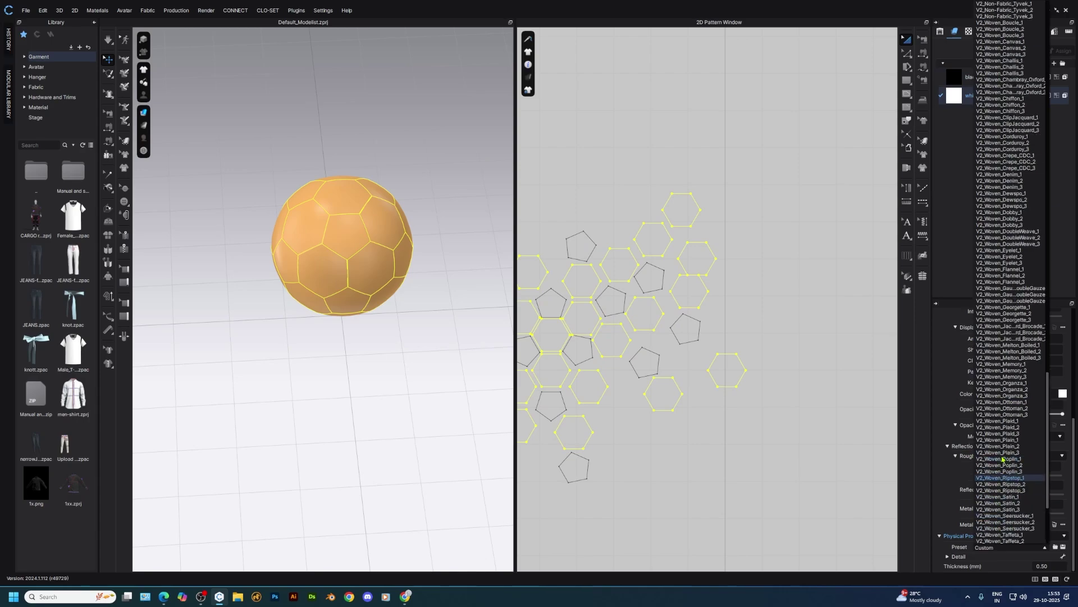
scroll(1020, 67, "up", 20)
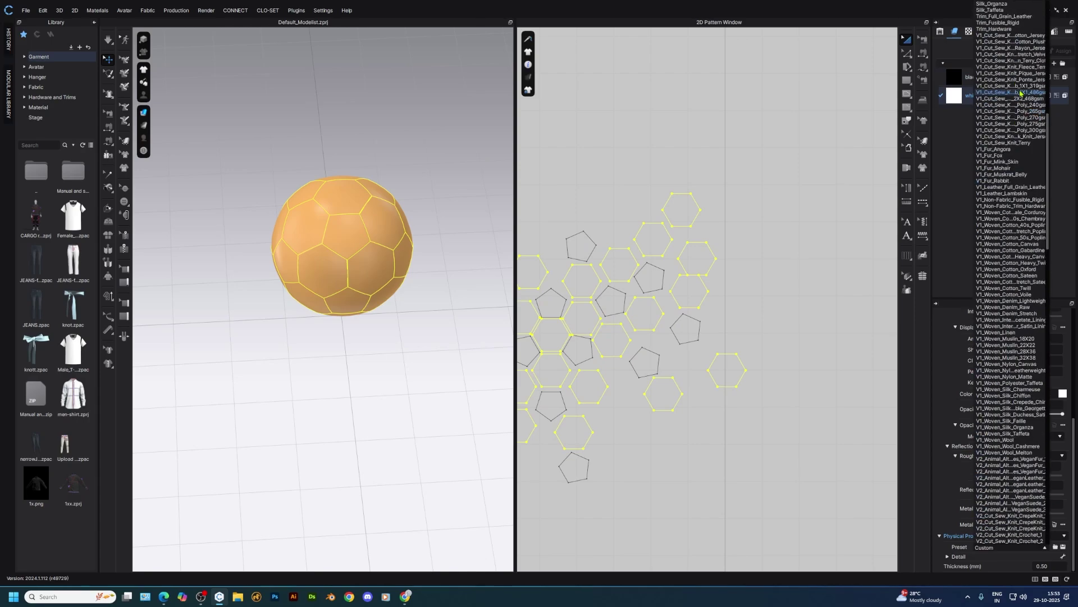
scroll(1005, 315, "up", 8)
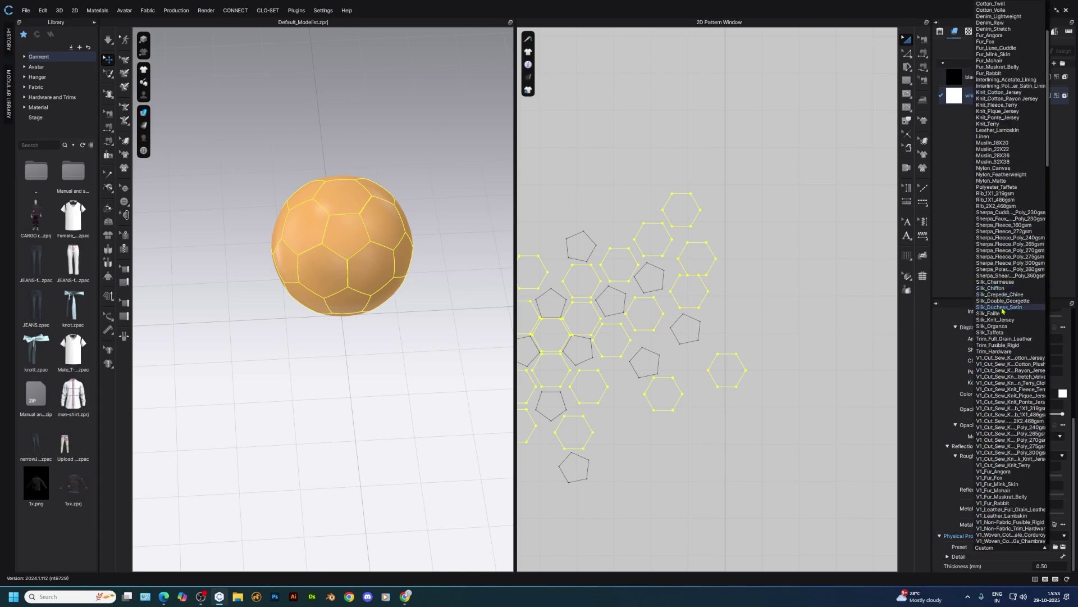
left_click(999, 353)
left_click(443, 189)
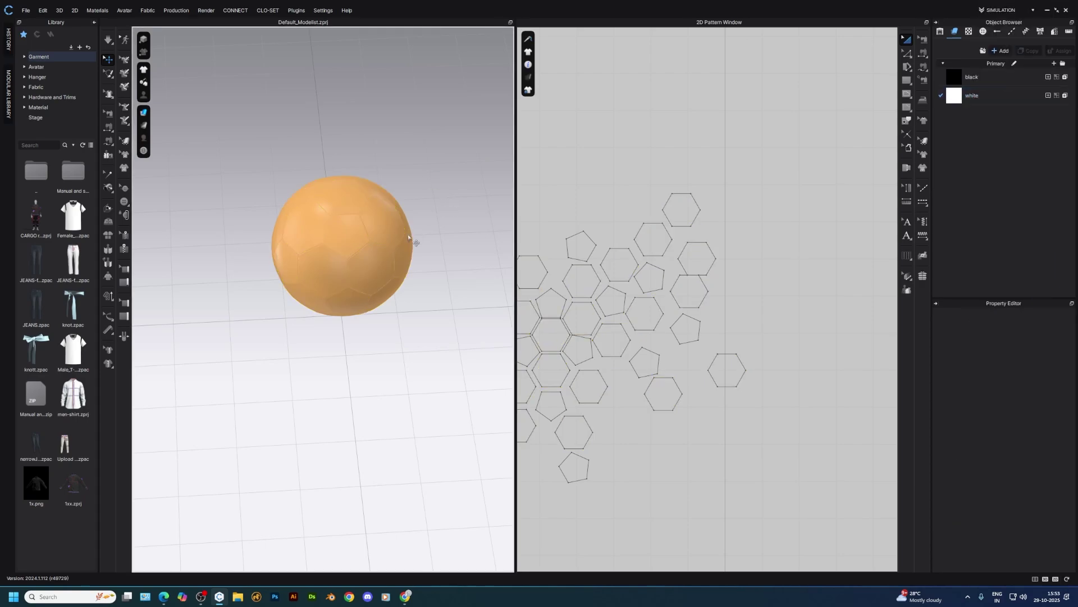
- Remove the orange strengthening from all pattern pieces of the ball
scroll(418, 232, "up", 4)
middle_click_drag(418, 231, 397, 295)
key("ctrl+a")
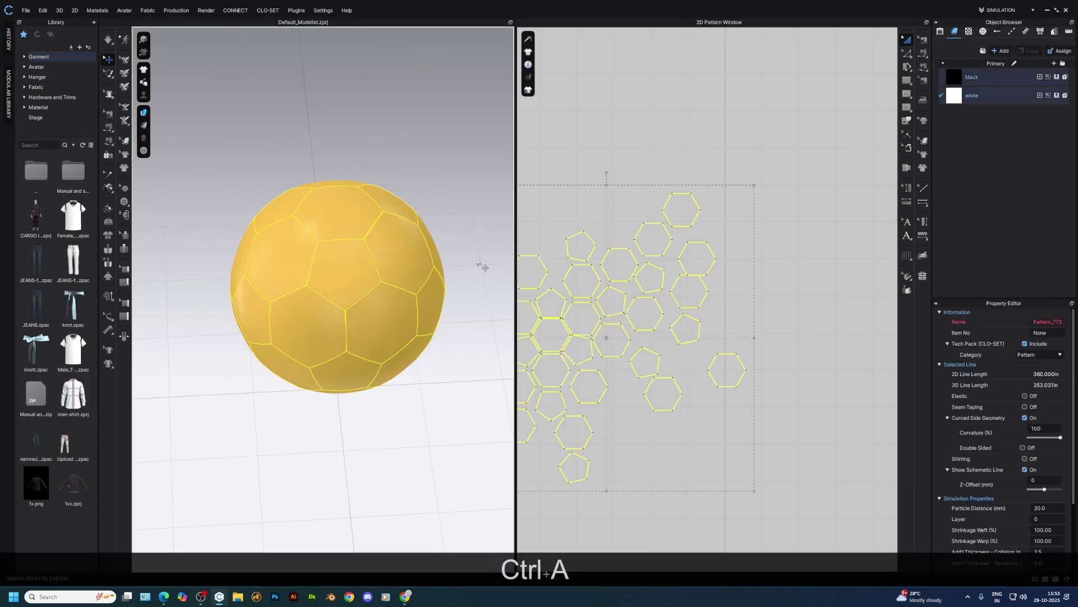
key("ctrl+h")
left_click(452, 163)
right_click_drag(452, 168, 433, 356)
- Run the simulation on the unstrengthened ball and stop it once the shape has settled
key("space")
scroll(397, 289, "up", 4)
left_click(441, 309)
mouse_move(441, 308)
right_mouse_down()
mouse_move(506, 258)
mouse_move(505, 241)
mouse_move(407, 260)
mouse_move(401, 311)
mouse_move(437, 308)
right_mouse_up()
scroll(401, 310, "down", 4)
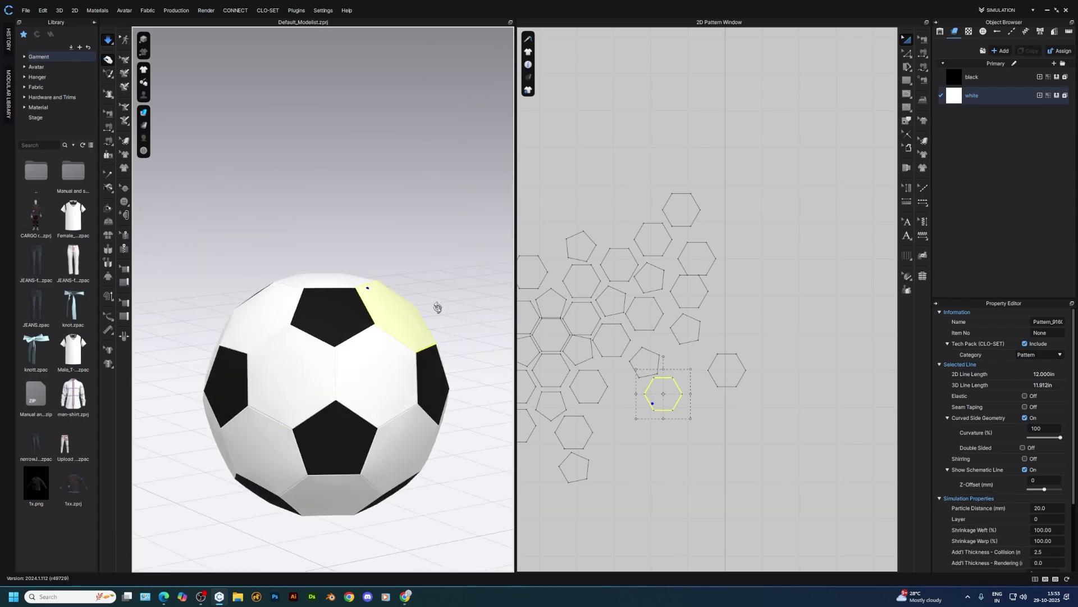
key("space")
- Set the particle distance to 5 mm and the additional collision thickness to 1 mm for all pattern pieces
scroll(733, 248, "down", 6)
left_click_drag(760, 213, 640, 329)
scroll(1003, 449, "down", 1)
scroll(1011, 444, "down", 2)
type("5")
key("Return")
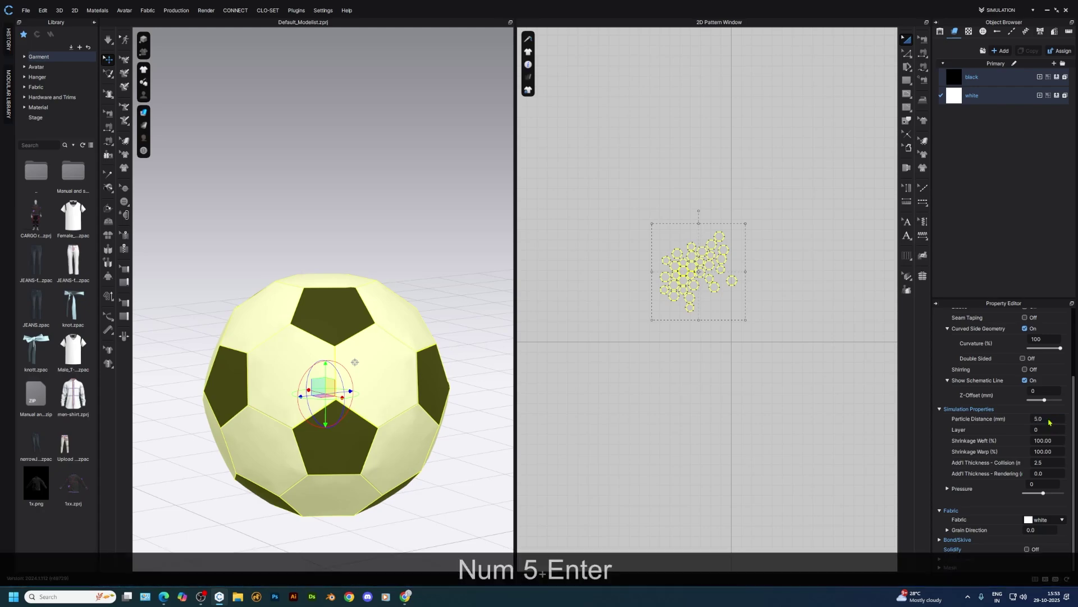
left_click(1046, 462)
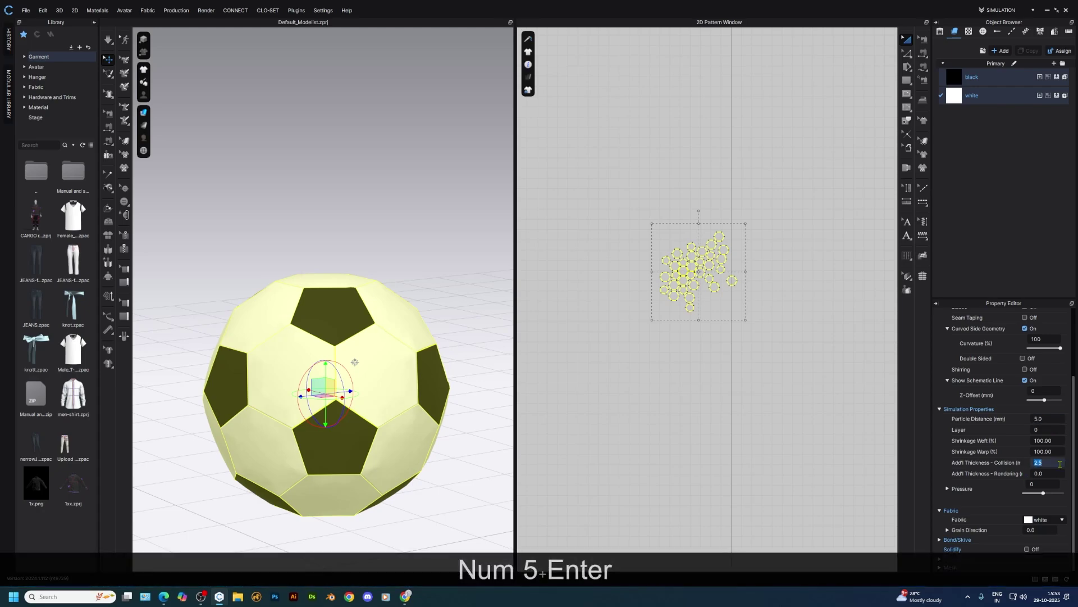
type("1")
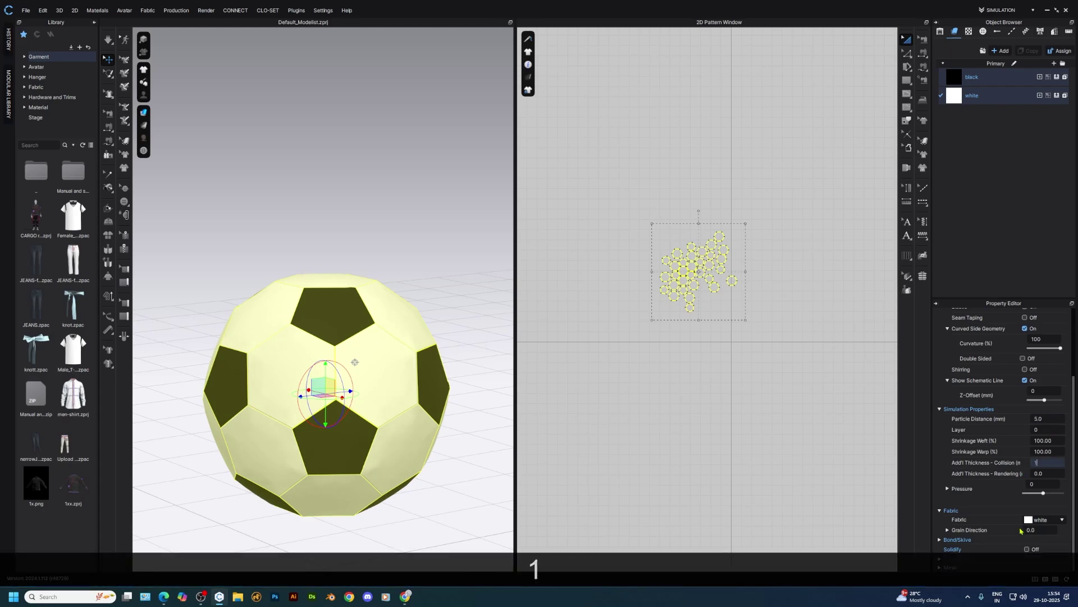
- Set the pressure of all pattern pieces to 5 and briefly simulate the ball
left_click(1042, 483)
type("5")
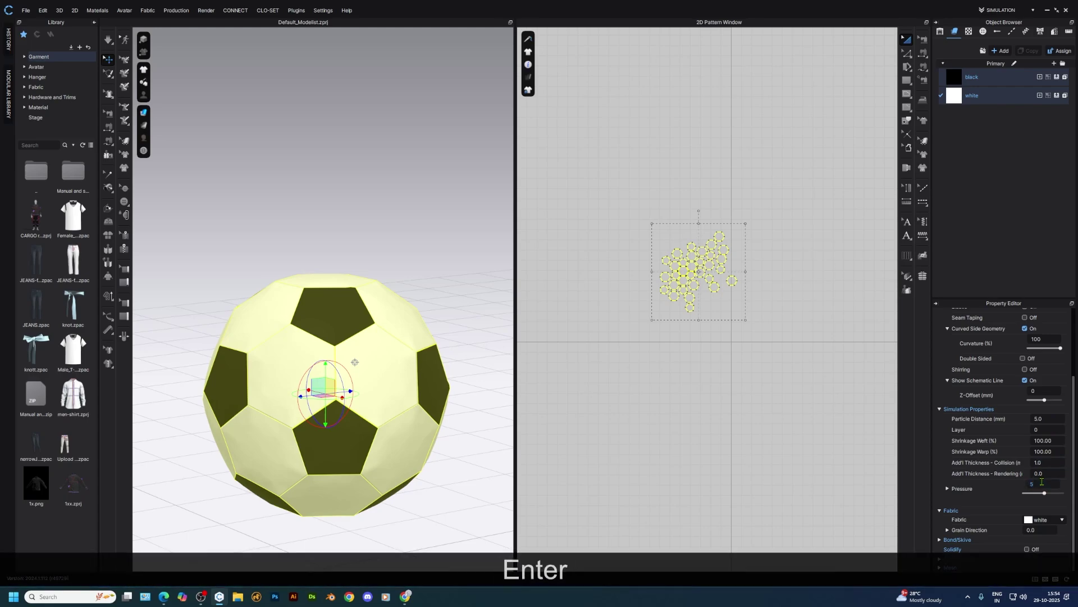
left_click(430, 253)
key("space")
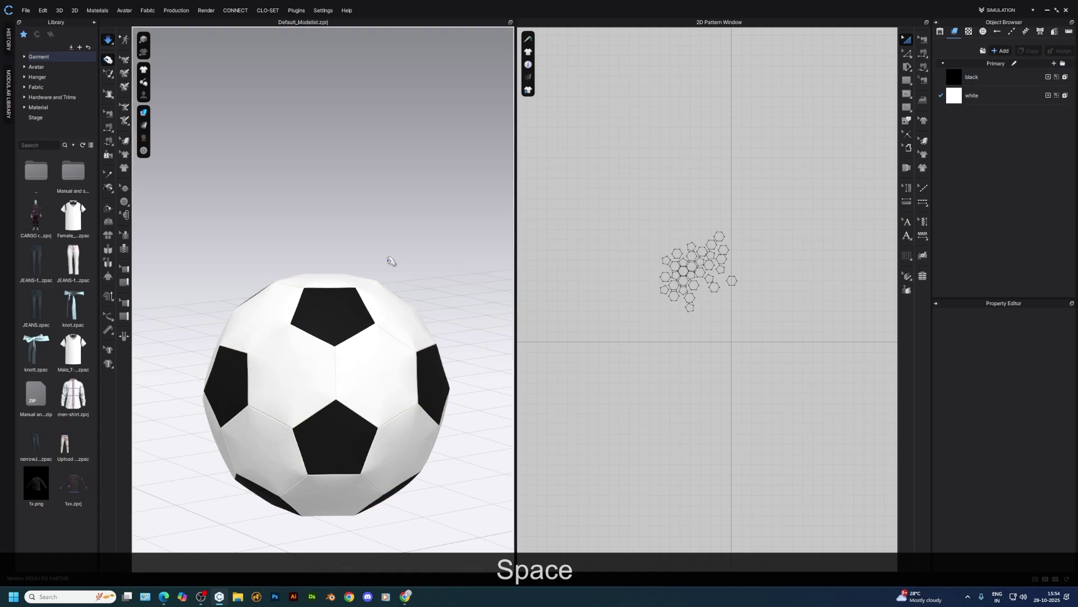
key("space")
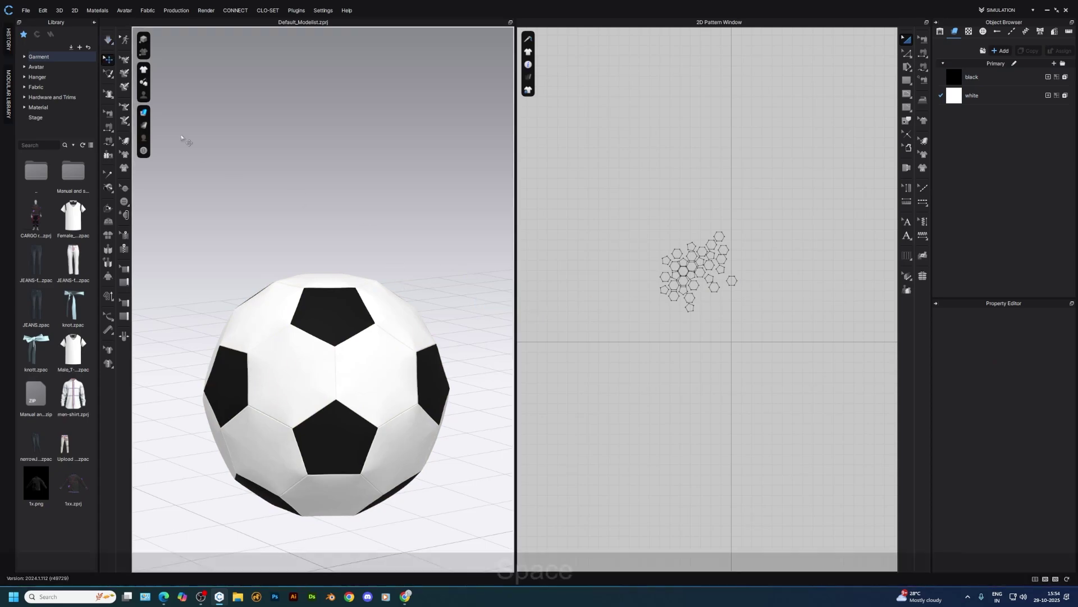
- Change the surface display style of the ball in the 3D view
left_click(144, 111)
left_click(169, 124)
left_click(143, 41)
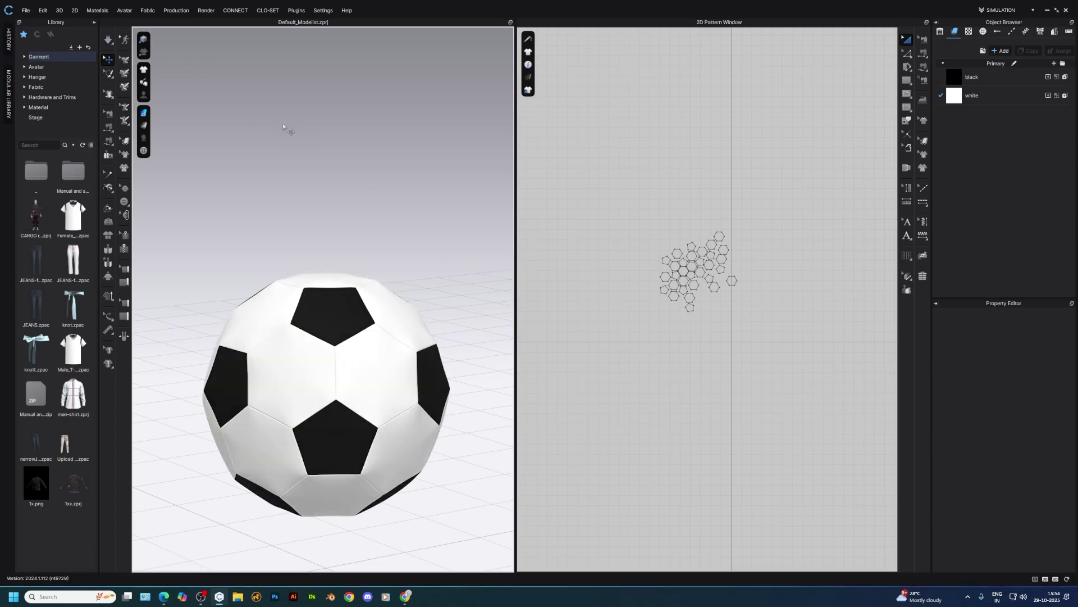
- Start simulating the ball with the Normal (Default) simulation preset
right_click_drag(429, 356, 529, 375)
right_click_drag(382, 411, 260, 159)
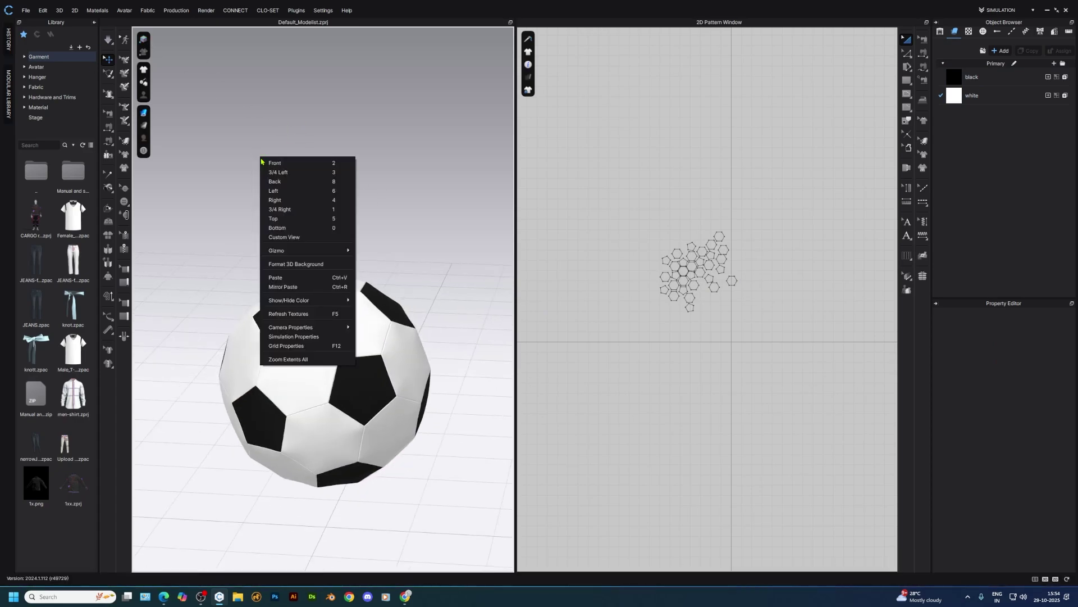
left_click(109, 40)
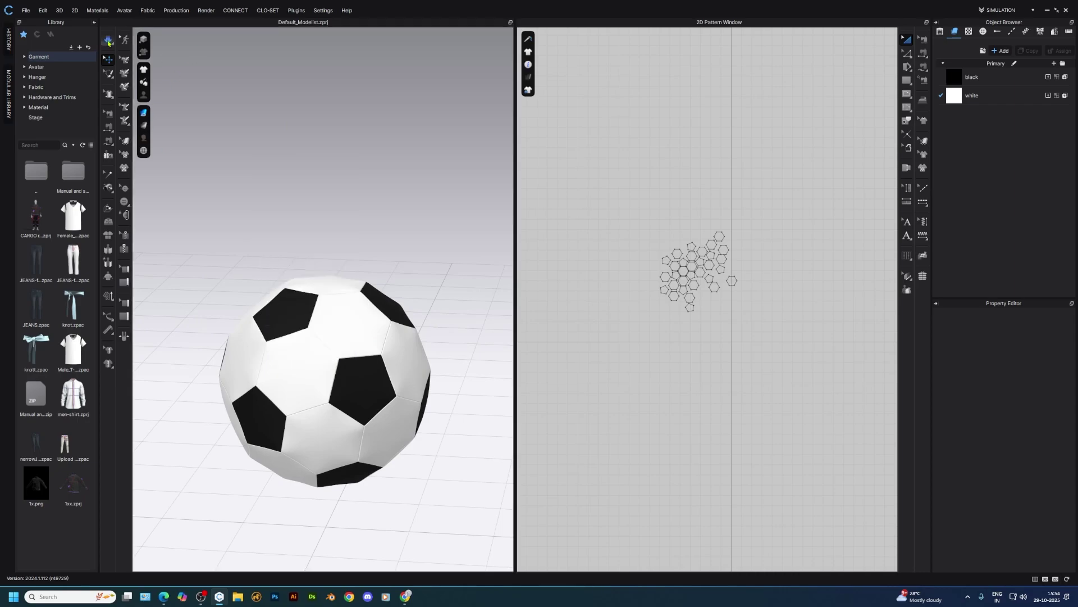
left_click(127, 41)
right_click_drag(368, 415, 493, 315)
key("space")
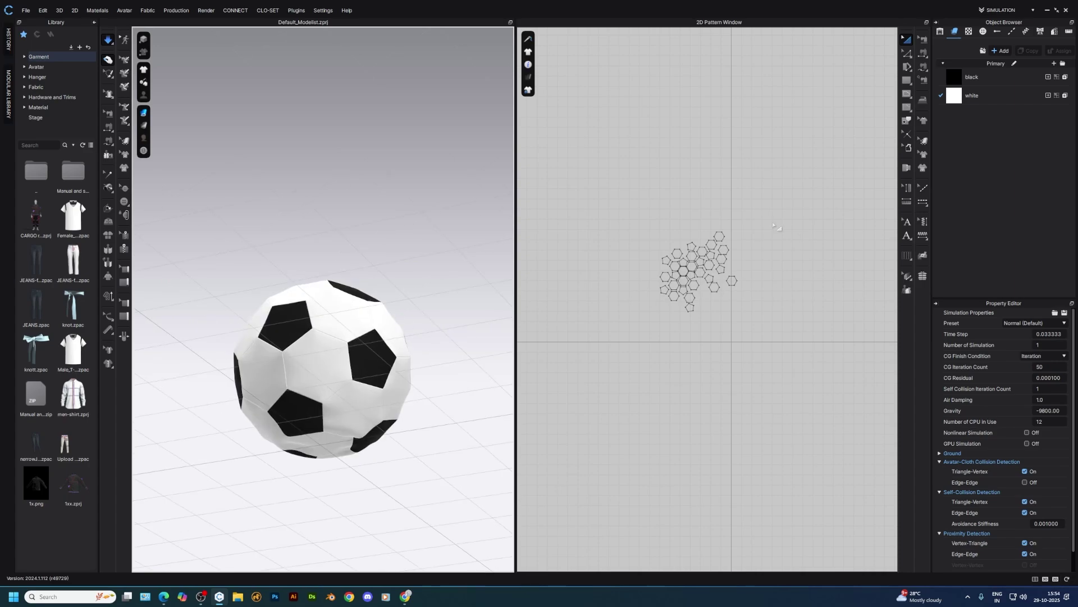
- Inflate the simulating ball by raising the pressure of all pattern pieces to 70
key("ctrl+a")
left_click_drag(1046, 493, 1062, 493)
left_click(401, 230)
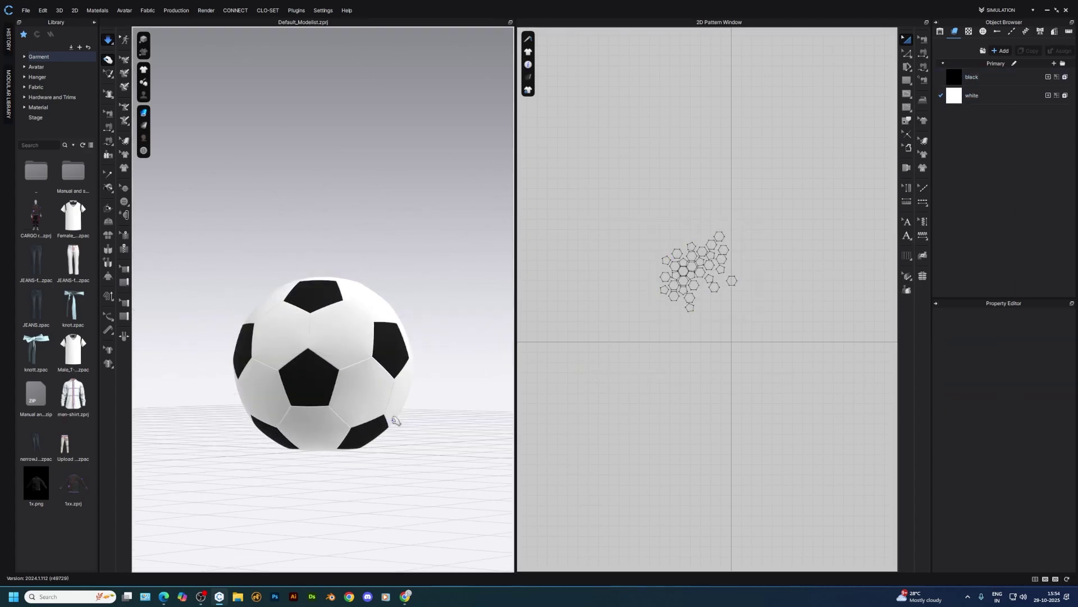
scroll(388, 415, "up", 5)
middle_click_drag(381, 416, 330, 240)
left_click(325, 284)
right_click_drag(325, 284, 429, 315)
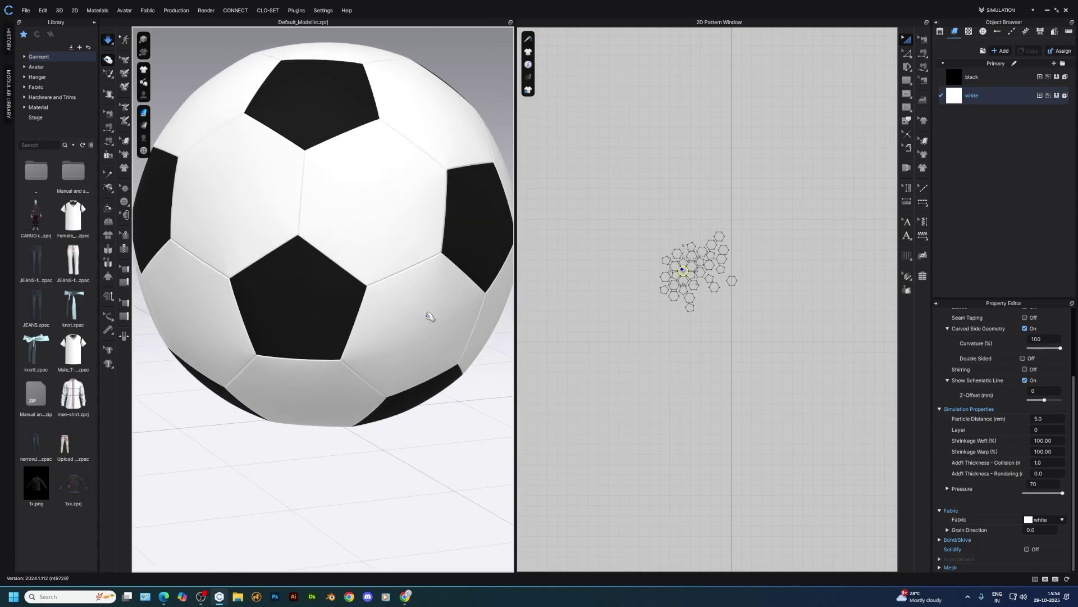
- Display the ball in the Mesh rendering style and examine the mesh of its panels
left_click(144, 112)
left_click(182, 178)
right_click_drag(182, 179, 341, 203)
scroll(339, 254, "up", 3)
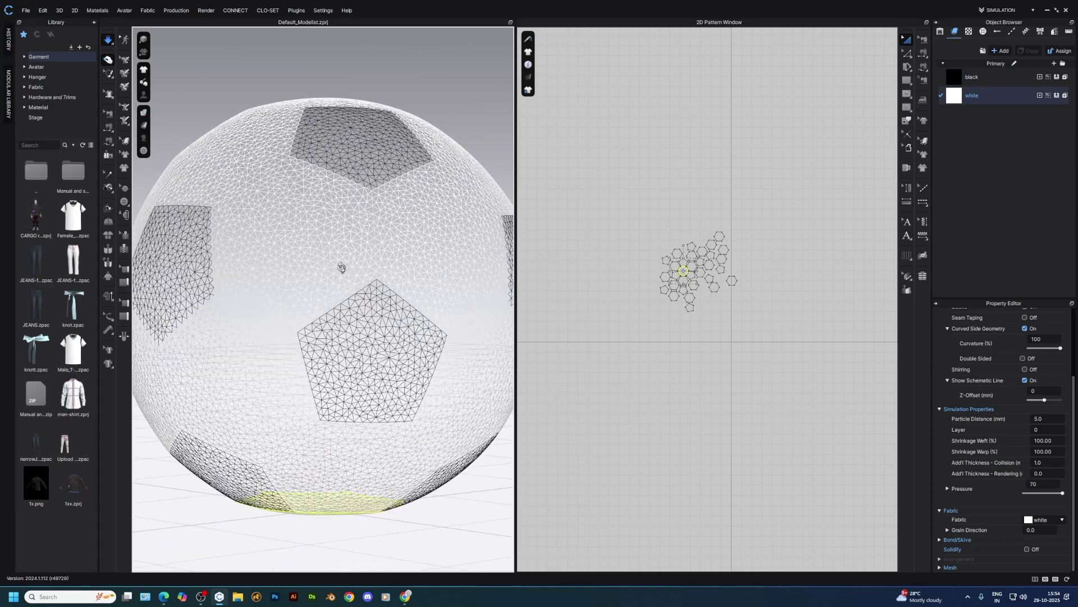
- Try the 3D shadow display under the ball and switch it off again
left_click(144, 150)
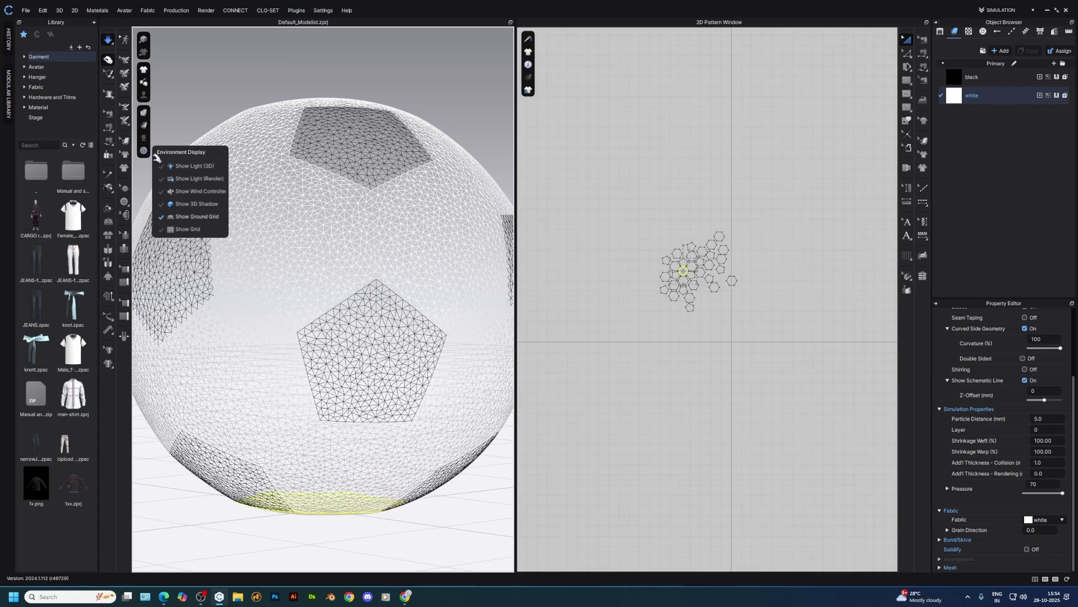
left_click(174, 205)
mouse_move(147, 149)
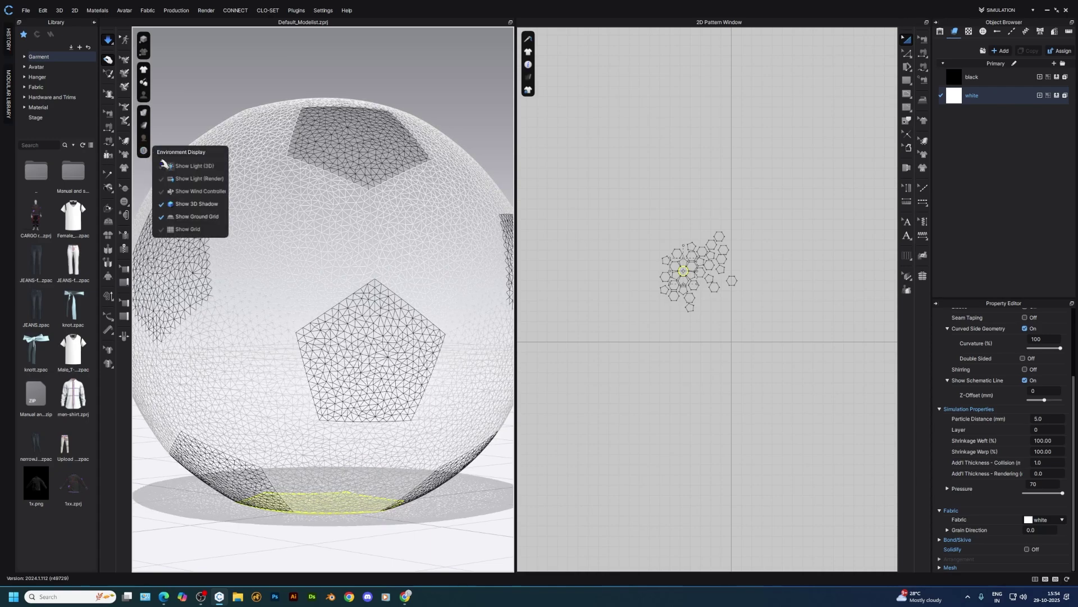
left_click(173, 206)
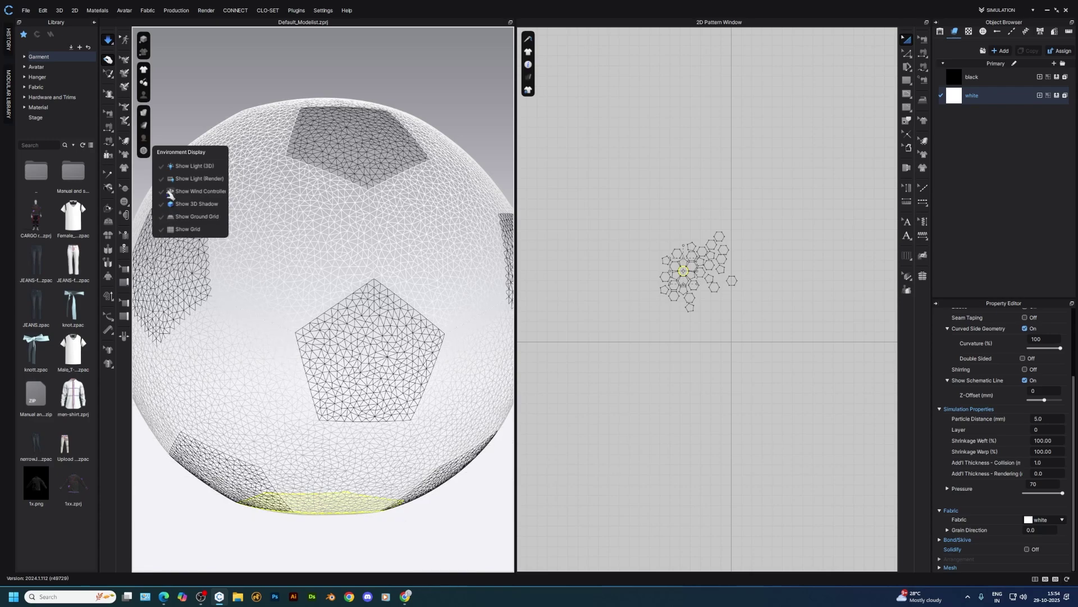
- Preview the ball as a Monochrome Surface and return it to the Thick Textured Surface rendering style
mouse_move(144, 112)
left_click(174, 153)
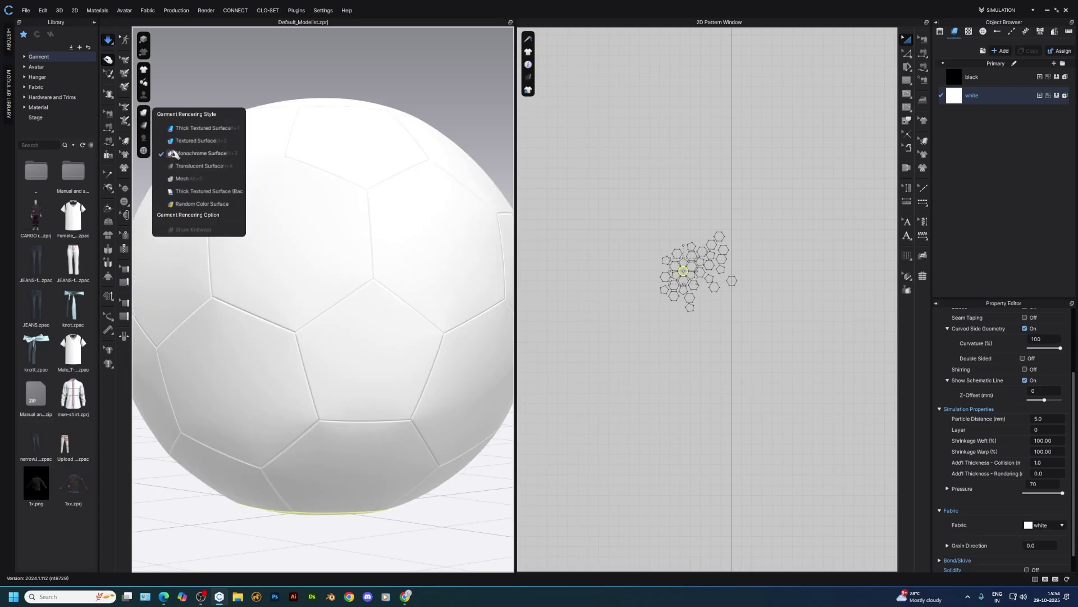
left_click(174, 128)
left_click(482, 77)
right_click_drag(379, 247, 424, 339)
scroll(402, 339, "up", 5)
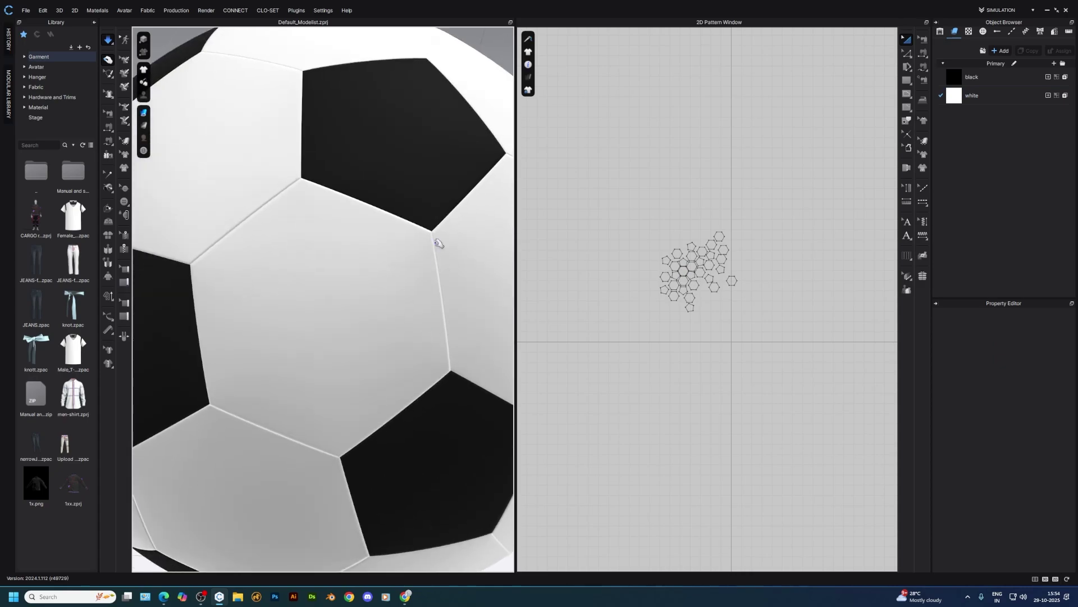
scroll(466, 319, "down", 2)
- Stop the simulation and set the shape of the Default Topstitch to Zigzag
key("space")
scroll(687, 290, "up", 4)
scroll(687, 290, "up", 2)
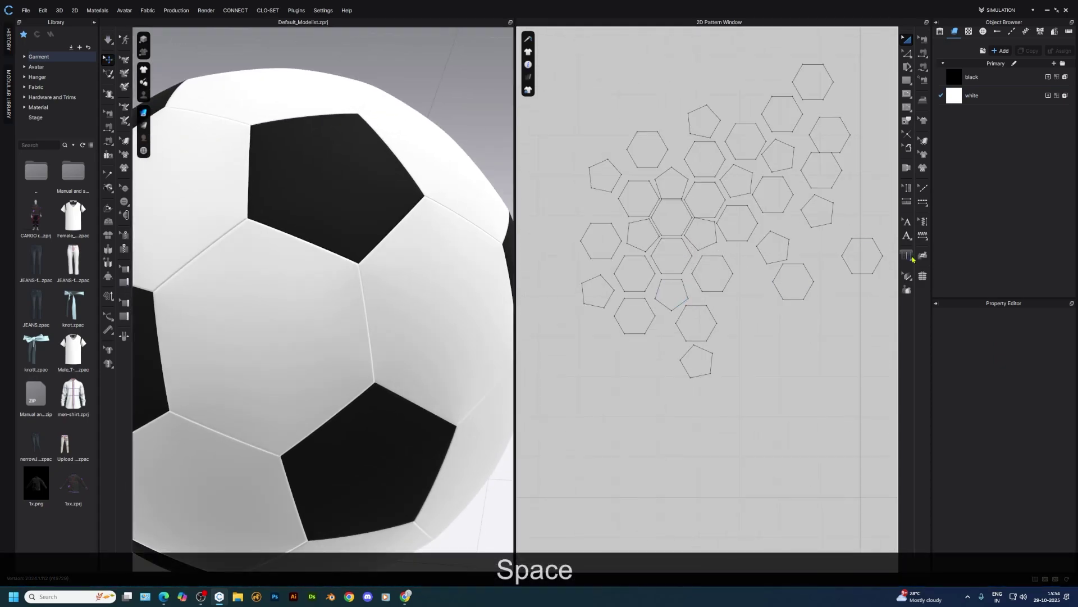
left_click(1010, 31)
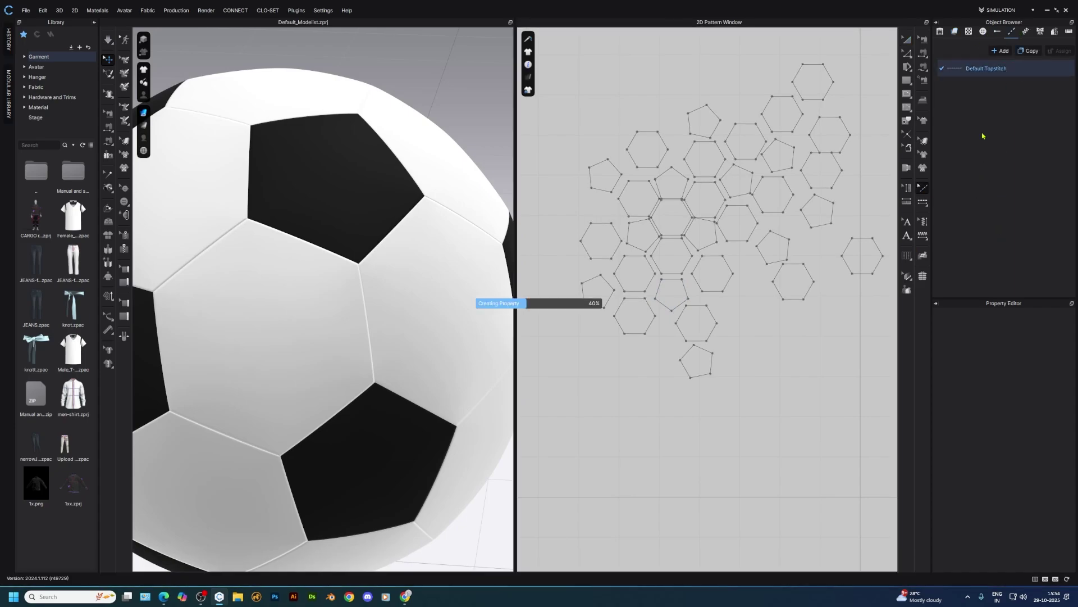
left_click(1026, 426)
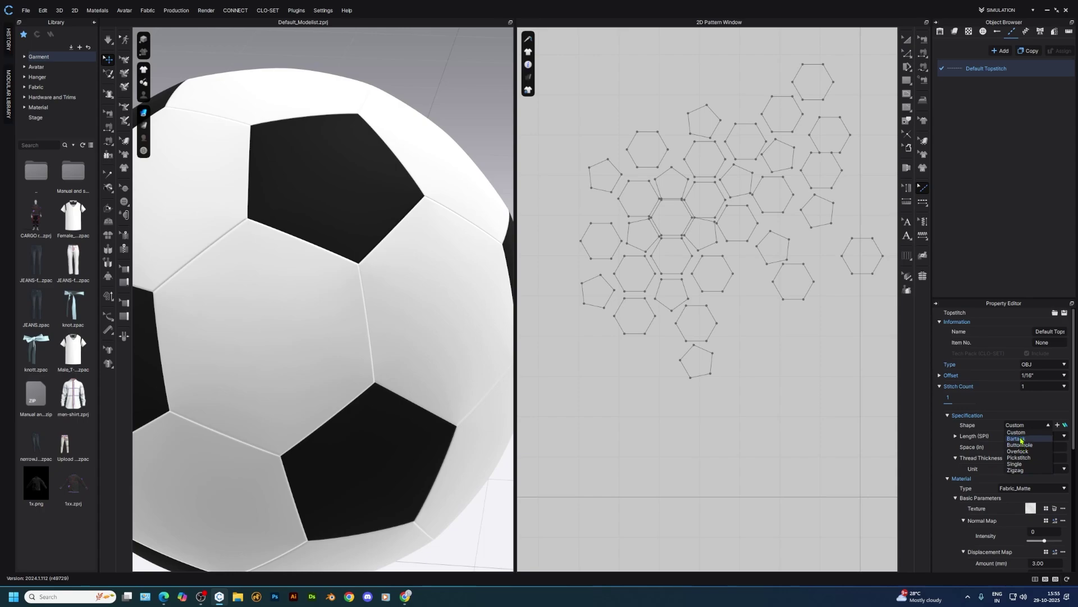
left_click(1015, 470)
scroll(695, 365, "down", 3)
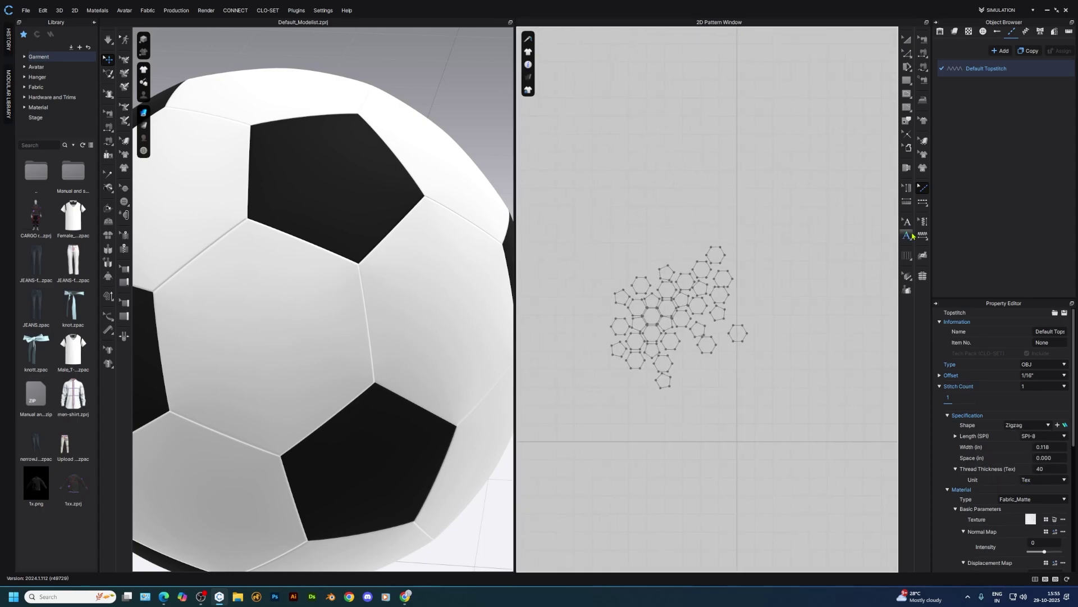
- Apply the Default Topstitch to the seams of all pattern pieces at once with the Seamline Topstitch tool
left_click(923, 235)
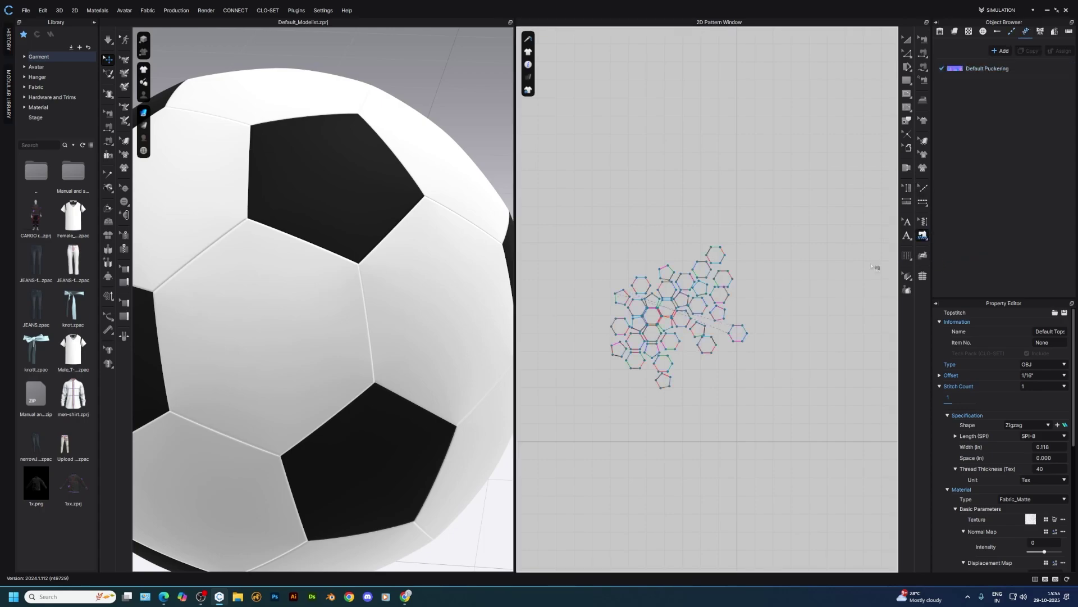
left_click(922, 200)
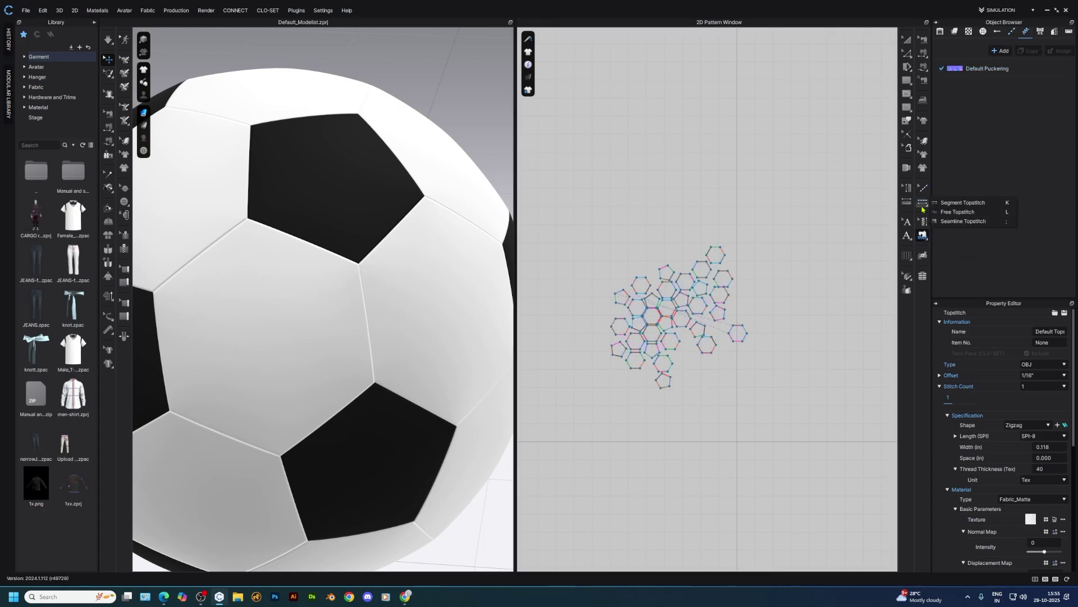
left_click(955, 220)
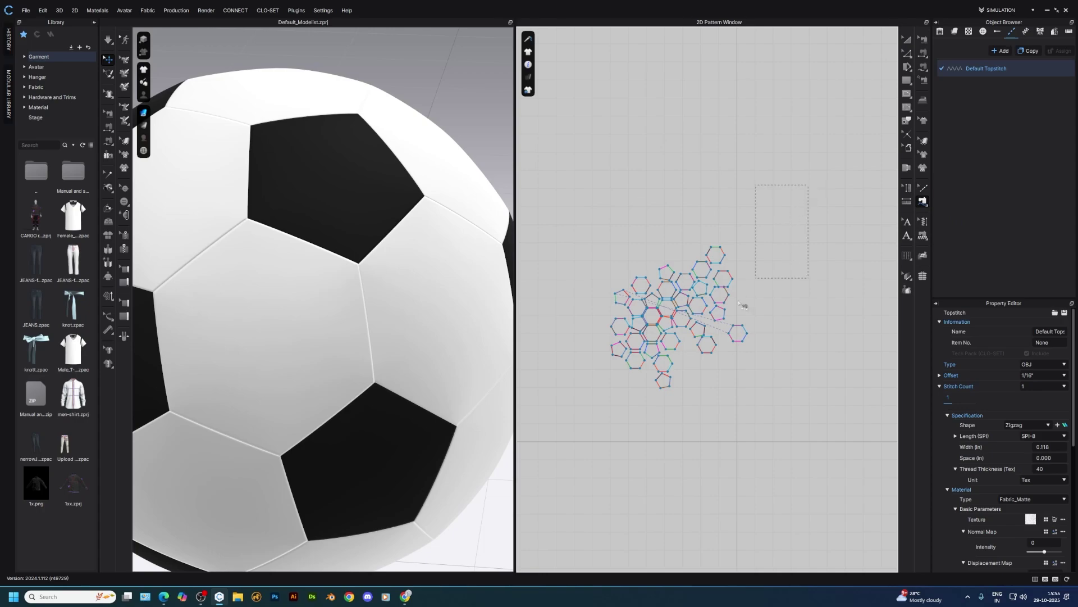
left_click_drag(585, 443, 598, 428)
scroll(331, 312, "up", 5)
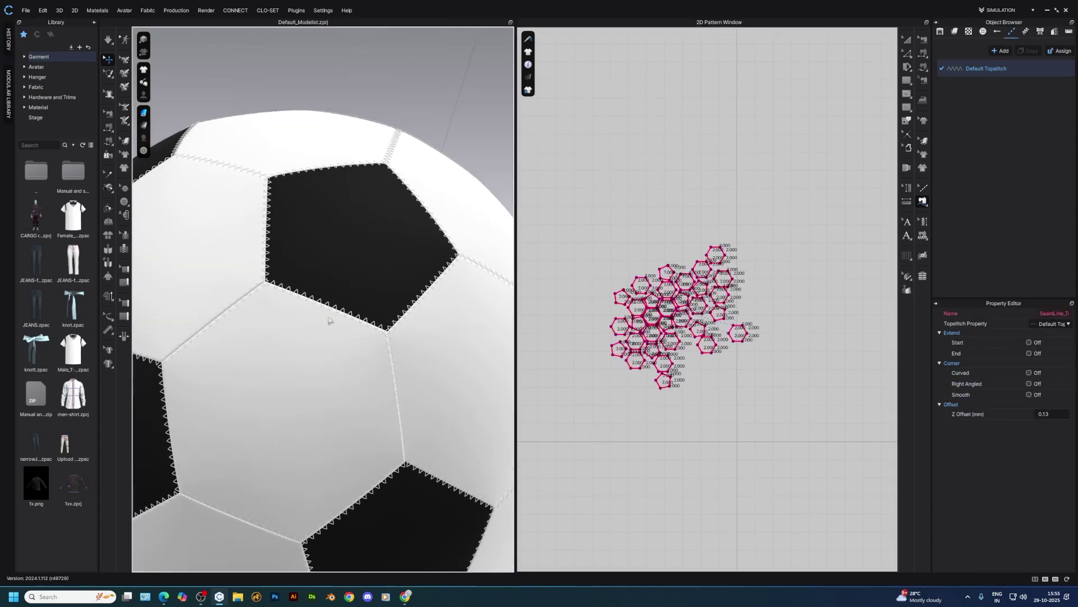
- Set the offset of the Default Topstitch to 0" so the stitches sit on the seam lines
left_click(1004, 67)
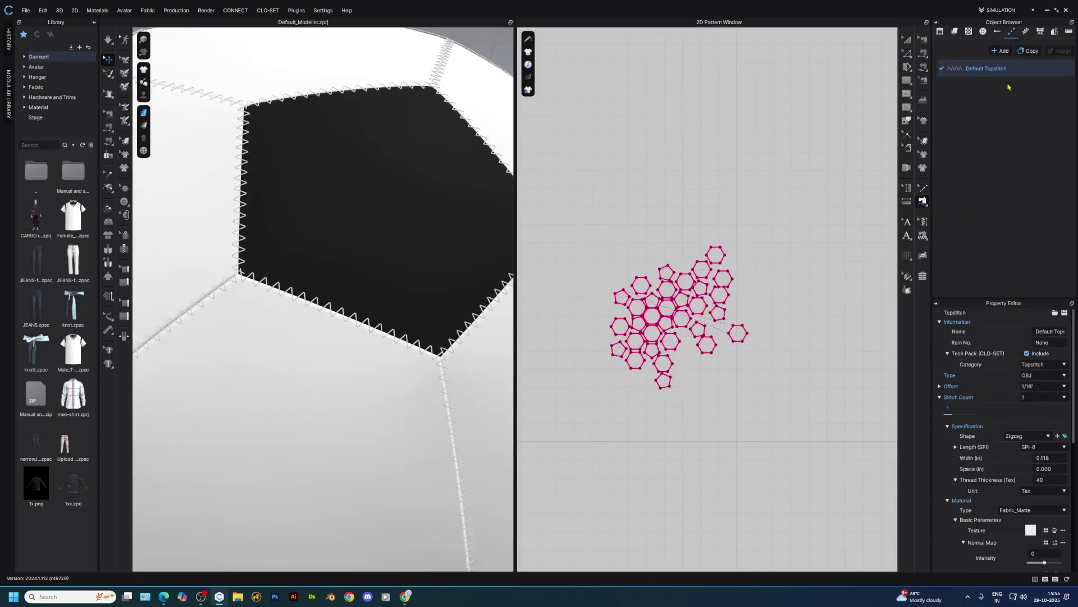
left_click(1035, 386)
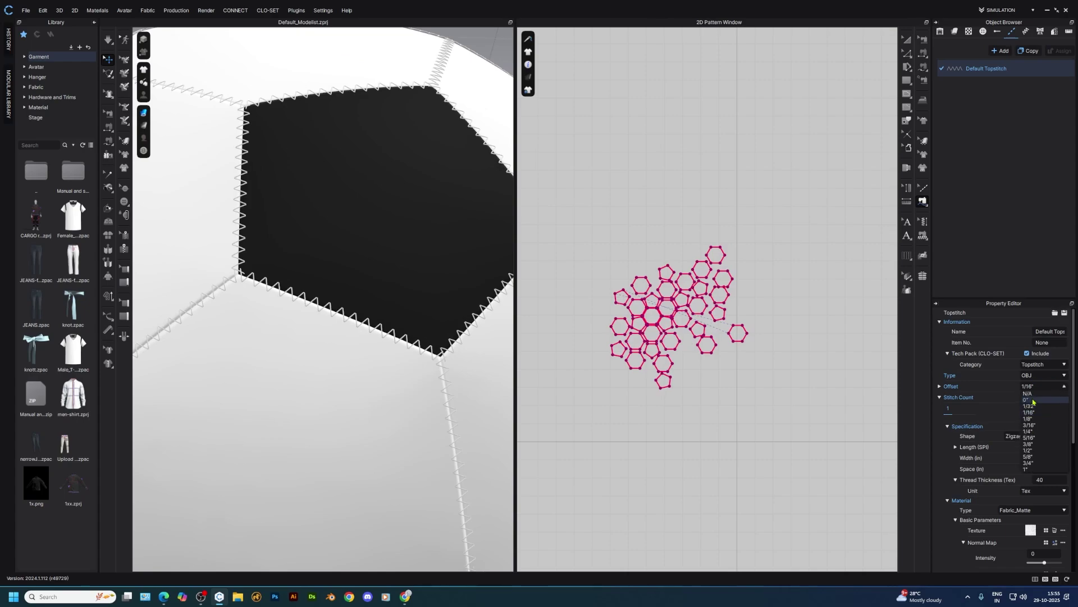
left_click(1028, 400)
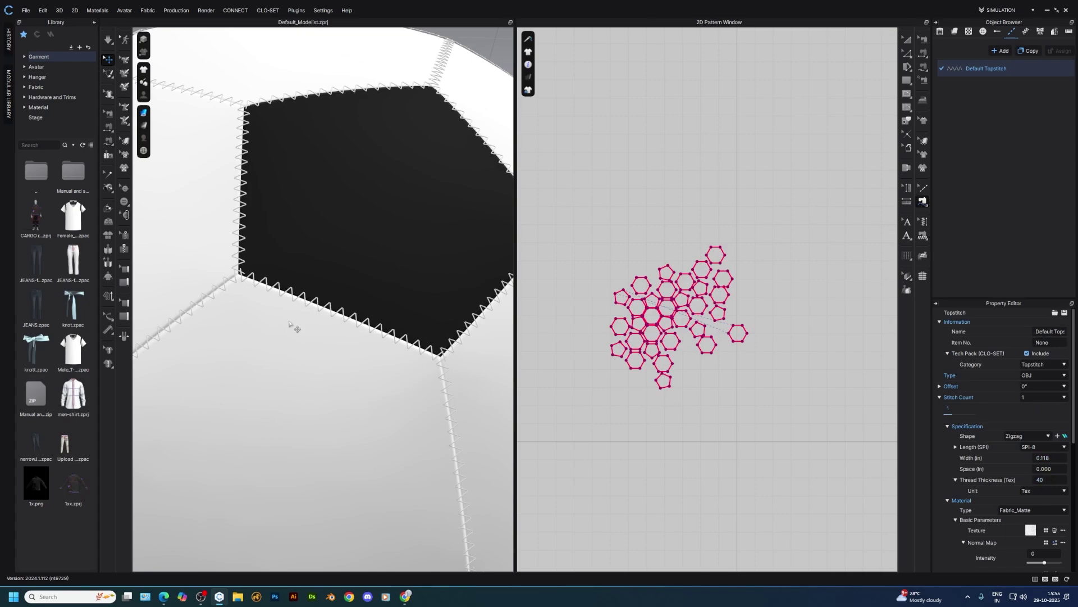
- Examine the zigzag stitching along the ball's seams up close and from several sides
scroll(291, 325, "down", 8)
right_click_drag(311, 323, 364, 350)
scroll(373, 354, "up", 5)
scroll(373, 354, "down", 8)
left_click(403, 186)
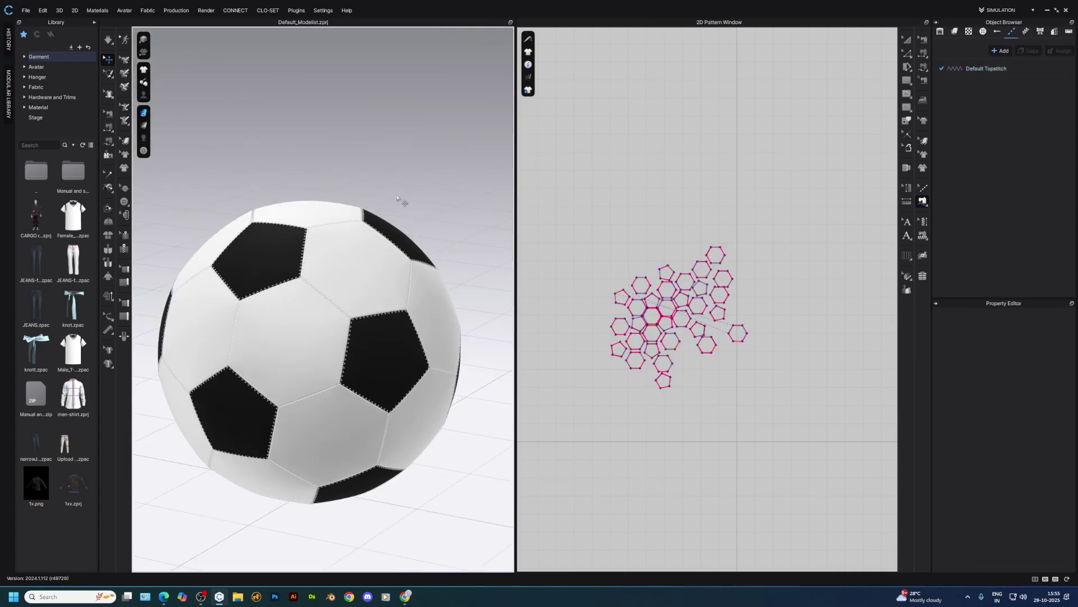
scroll(402, 185, "down", 4)
scroll(365, 332, "up", 8)
scroll(366, 329, "down", 5)
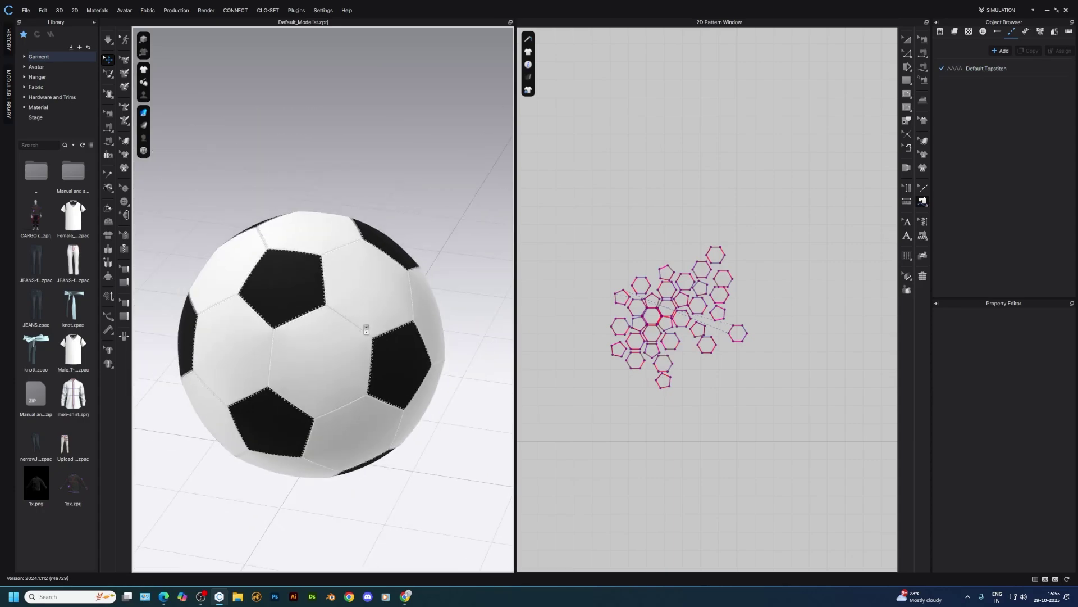
scroll(354, 345, "up", 3)
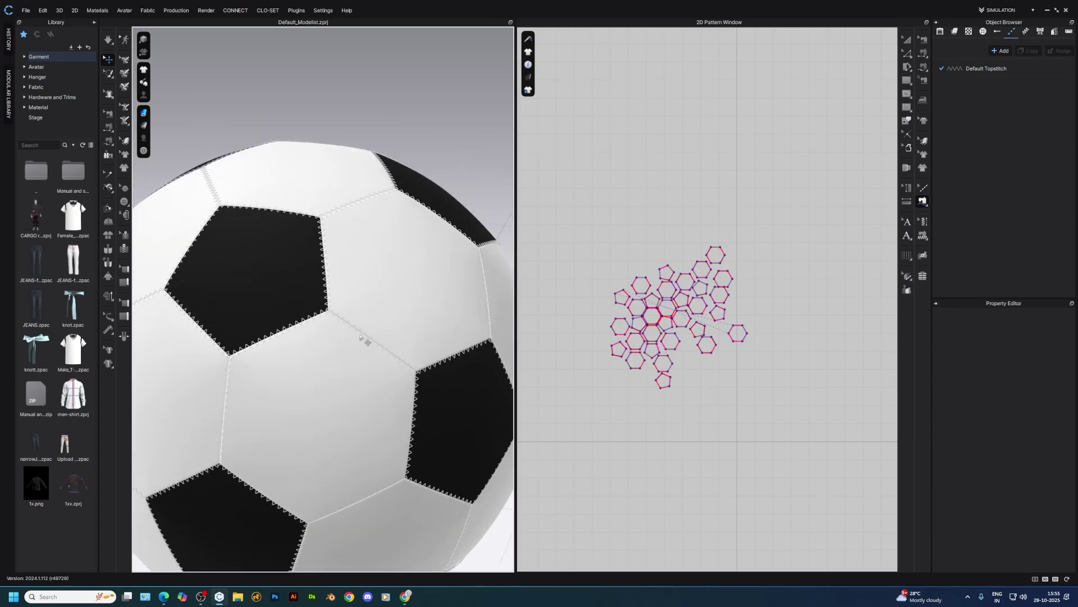
scroll(360, 337, "down", 4)
mouse_move(338, 368)
right_mouse_down()
mouse_move(363, 340)
mouse_move(360, 366)
right_mouse_up()
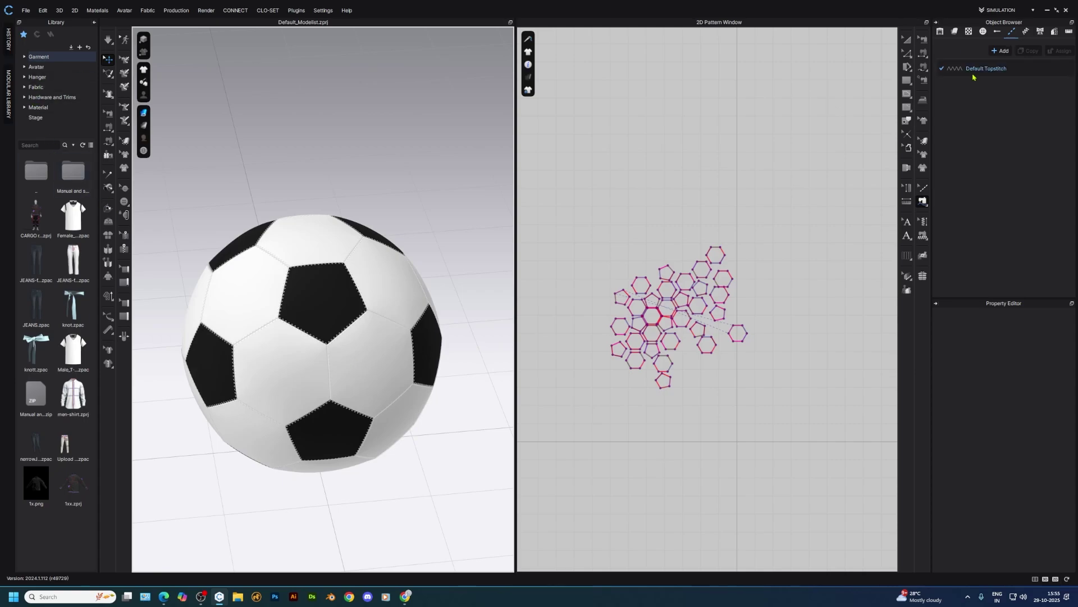
- Search the fabric library for "leath" and preview the leather fabrics
left_click(42, 89)
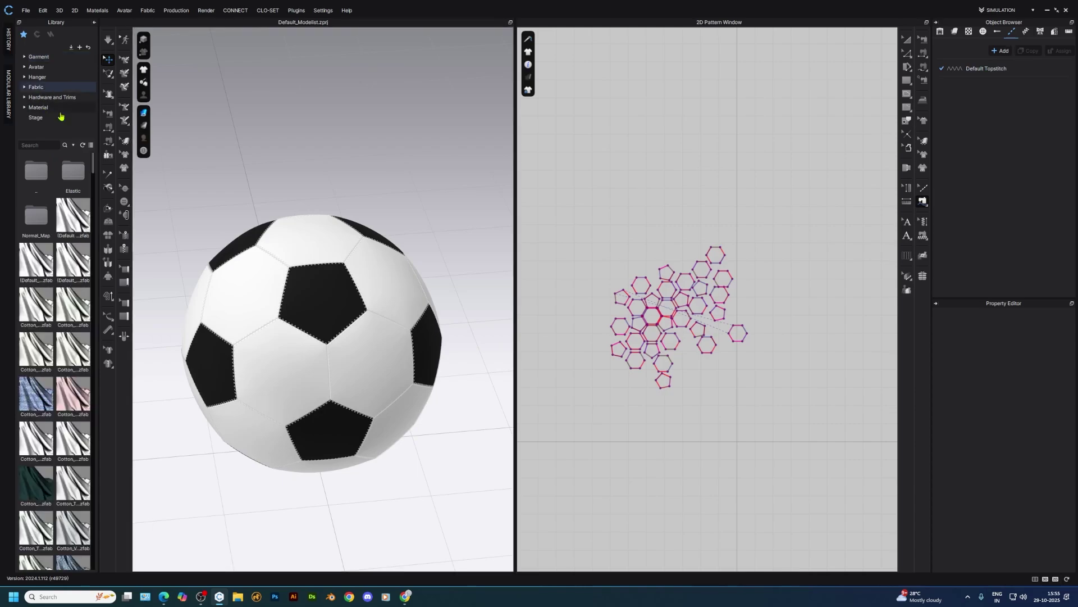
left_click(30, 146)
type("le")
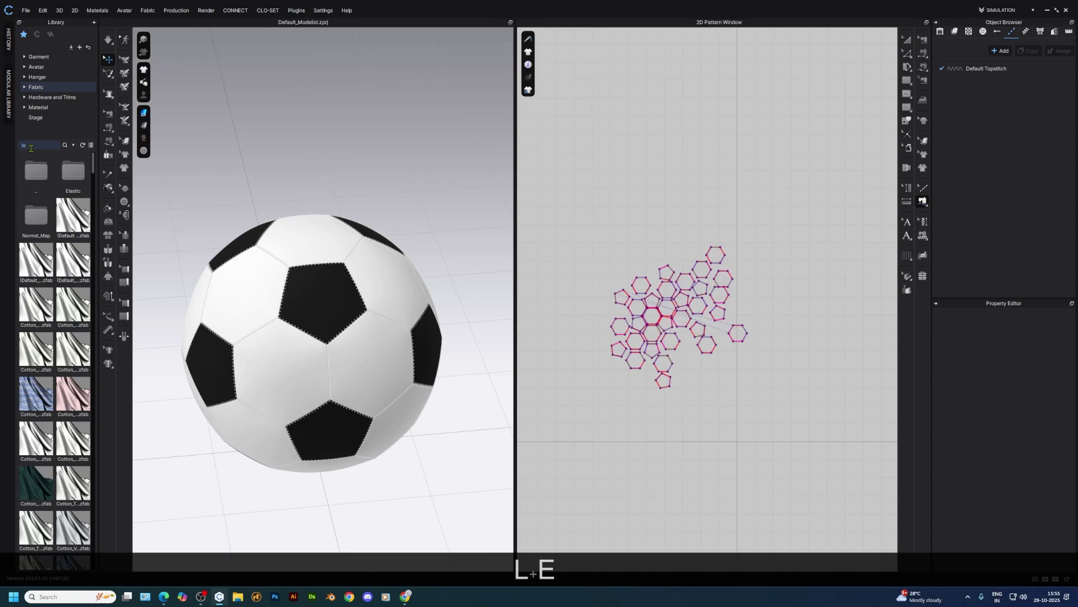
type("ath")
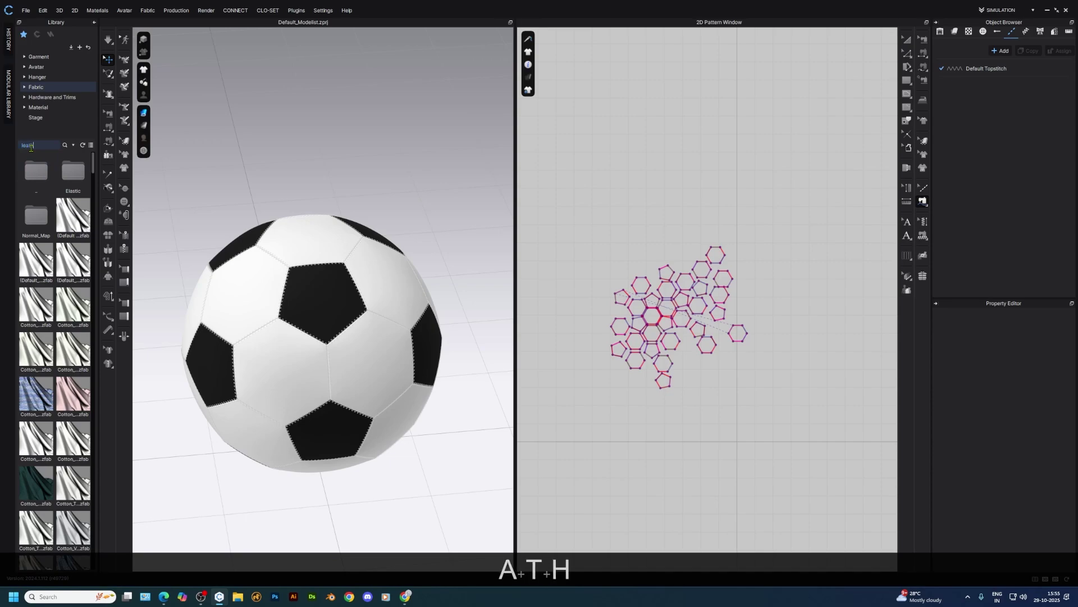
key("Return")
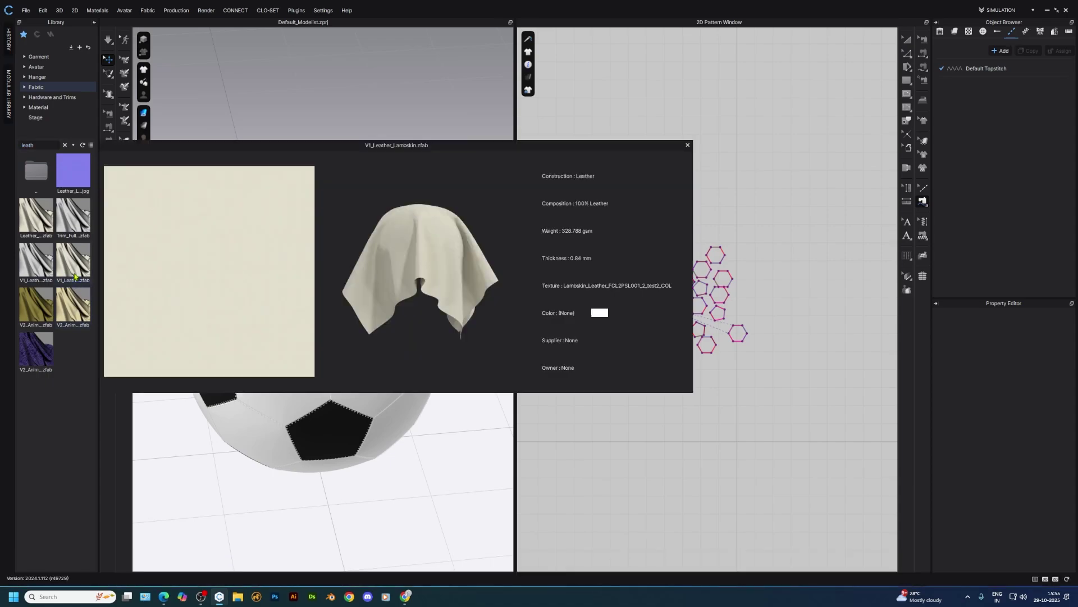
mouse_move(71, 312)
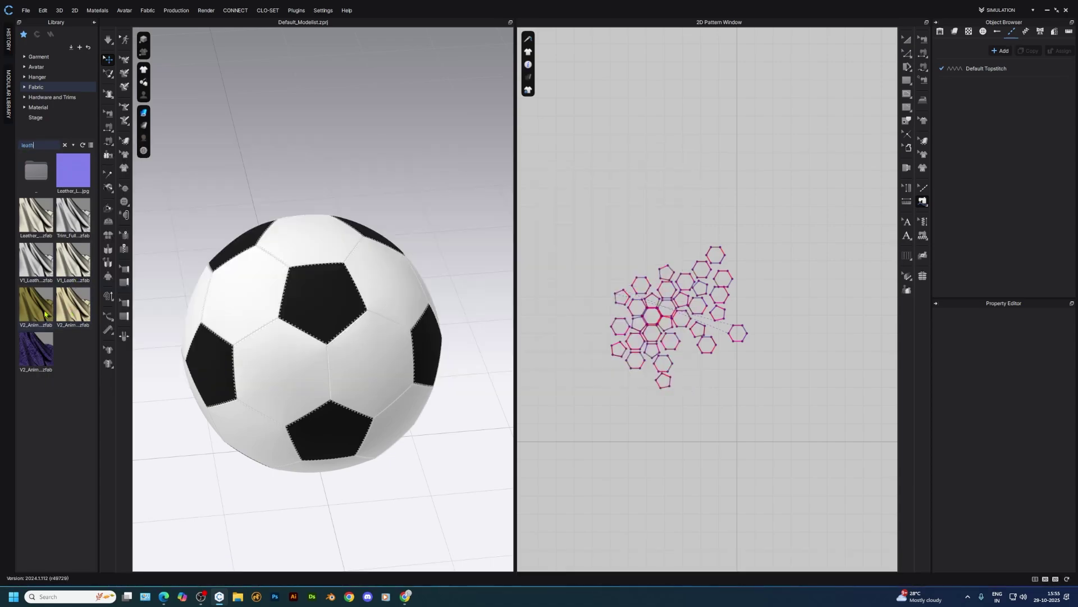
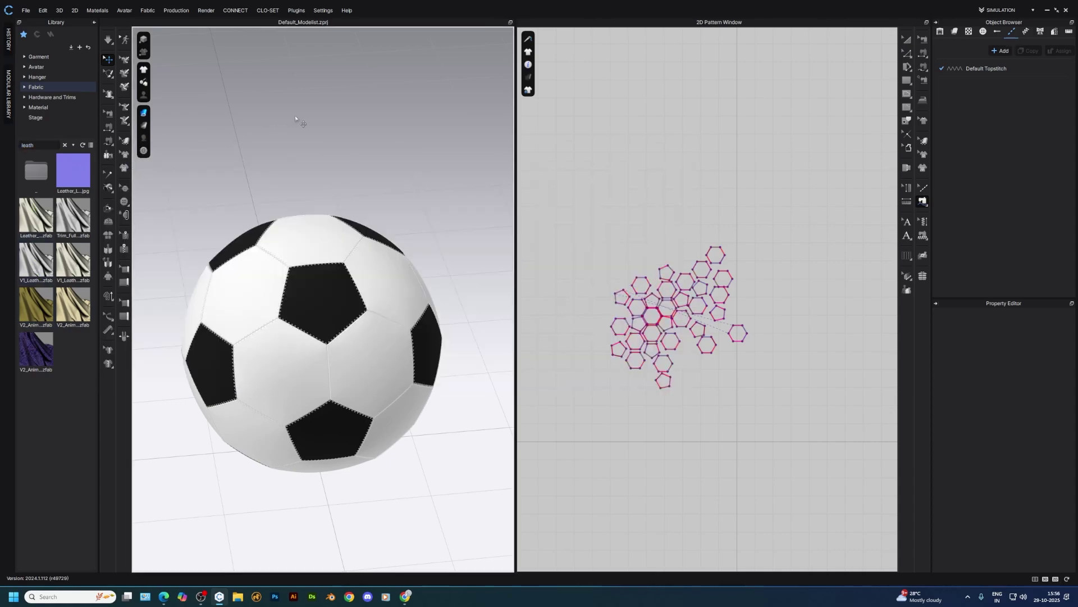
- Leave the topstitch tool for the pattern transform tool and examine the finished ball from different angles
key("a")
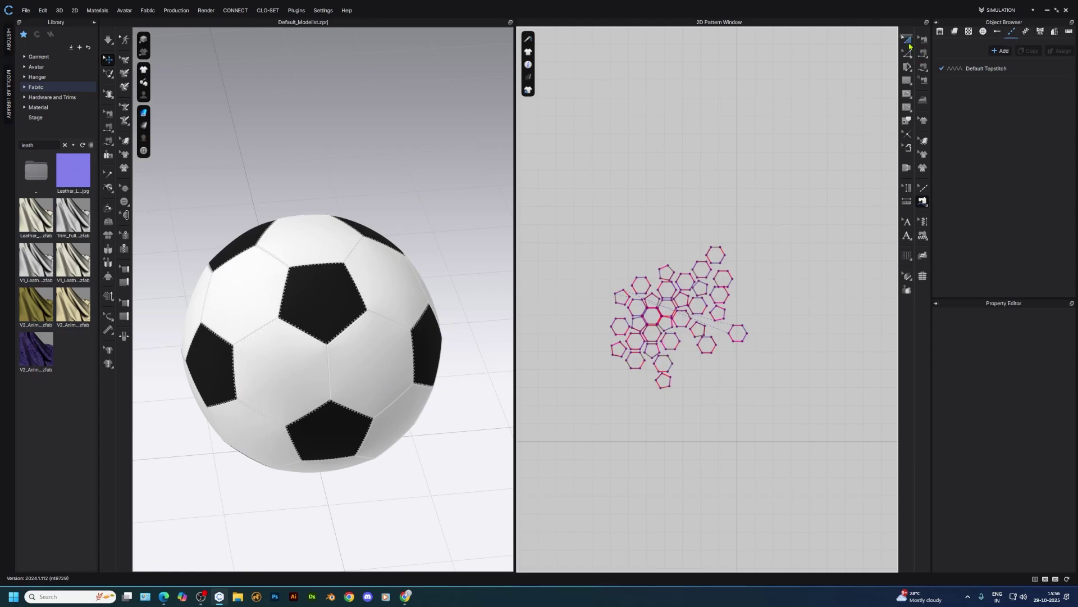
scroll(363, 332, "up", 5)
scroll(362, 332, "down", 8)
left_click(378, 218)
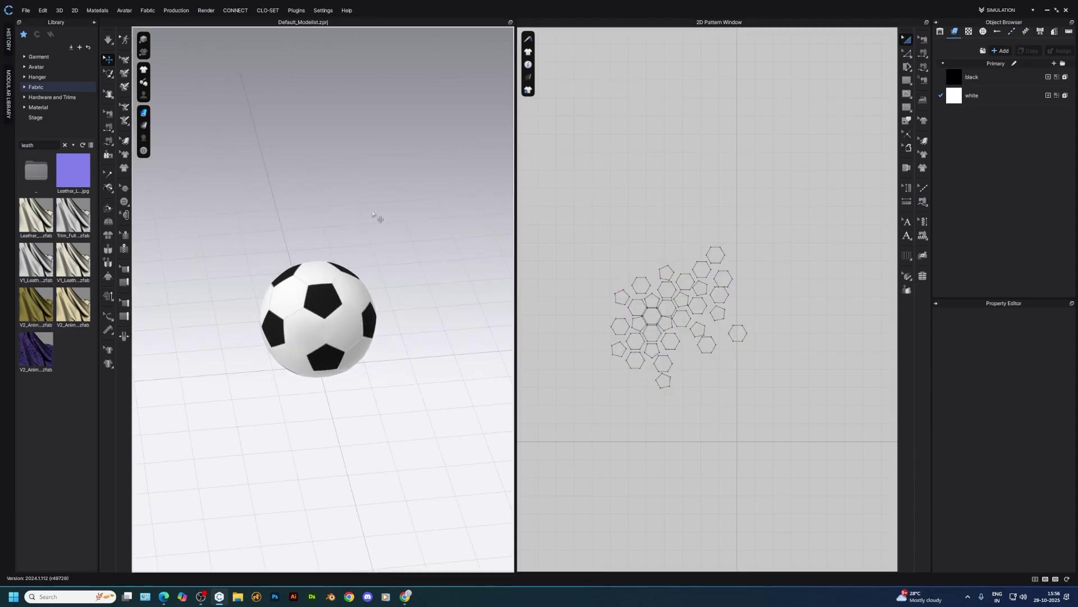
scroll(340, 392, "down", 3)
mouse_move(341, 392)
right_mouse_down()
mouse_move(361, 354)
mouse_move(360, 389)
right_mouse_up()
scroll(360, 389, "up", 4)
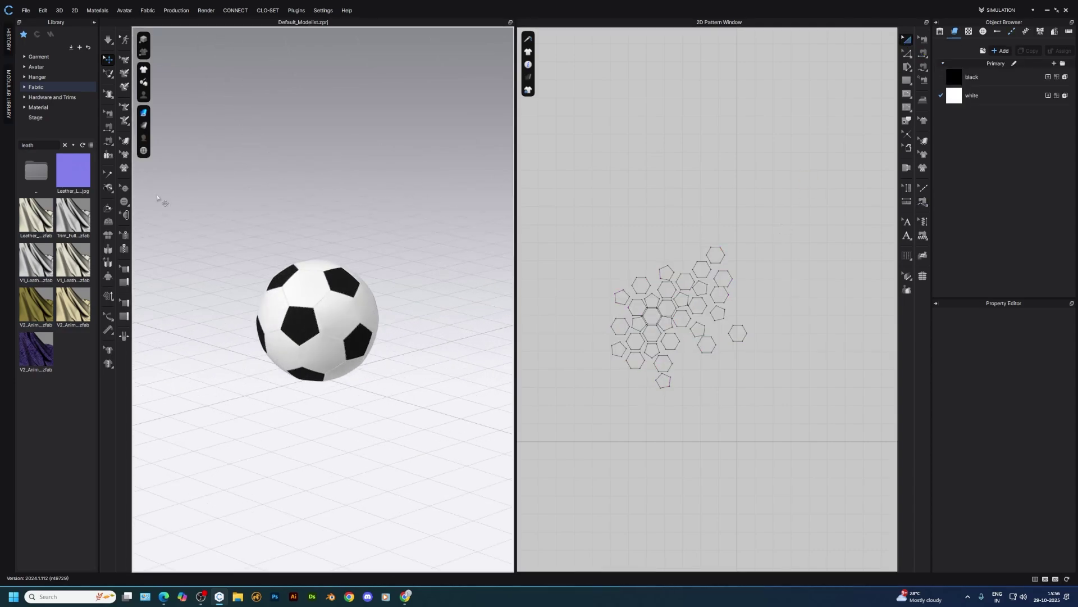
right_click(326, 201)
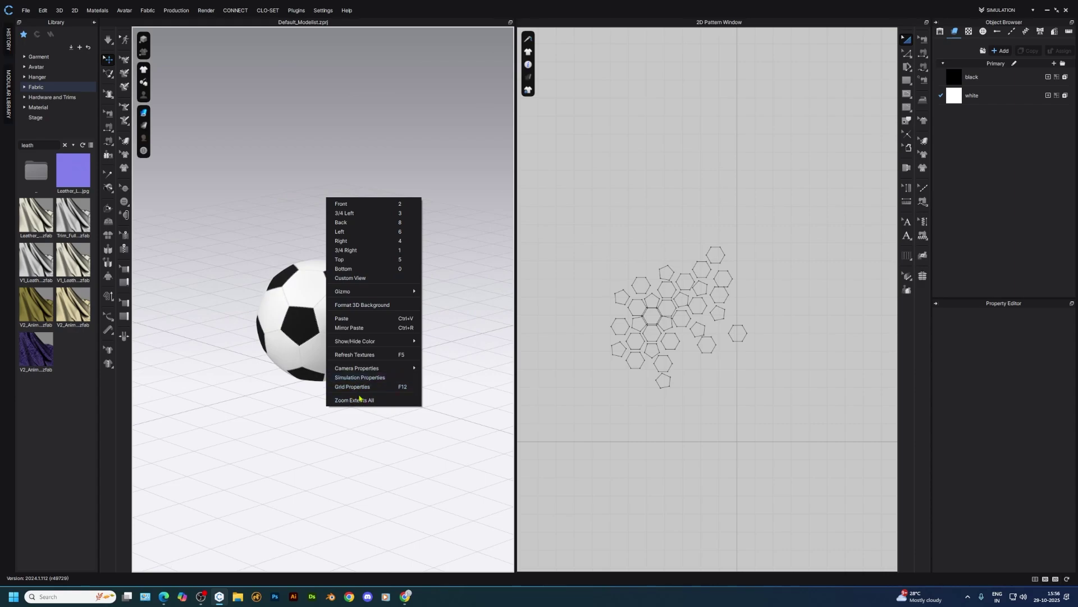
left_click(251, 212)
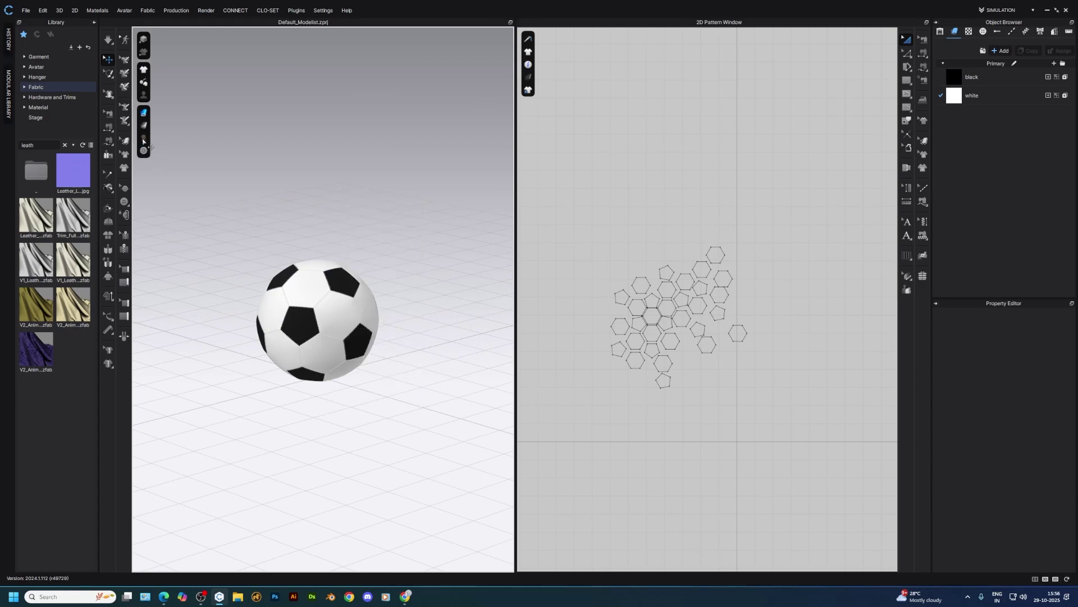
mouse_move(145, 82)
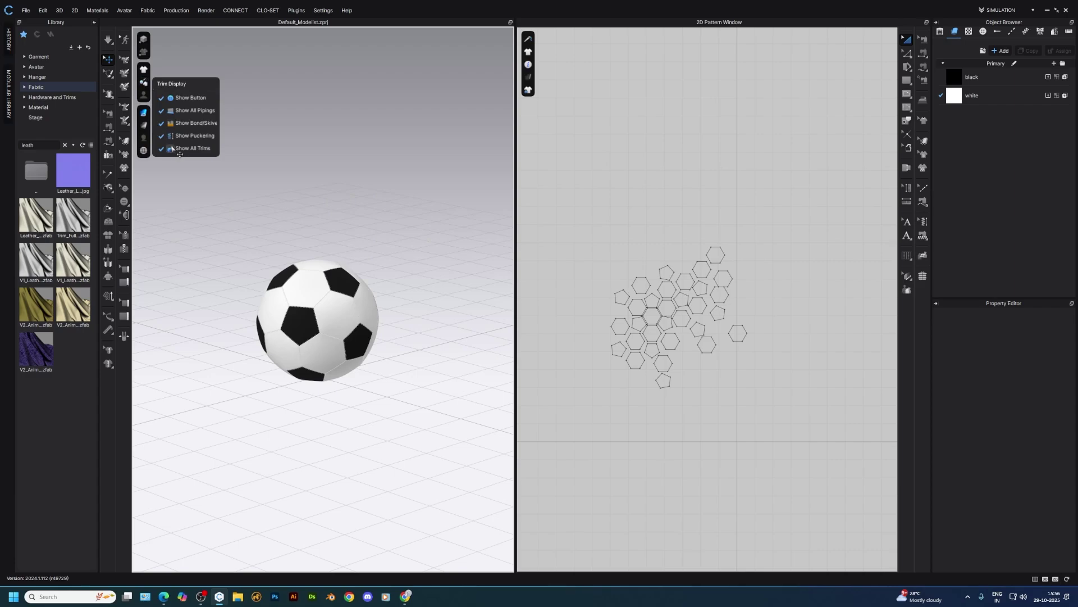
scroll(370, 263, "down", 4)
right_click_drag(371, 264, 401, 320)
scroll(402, 293, "down", 3)
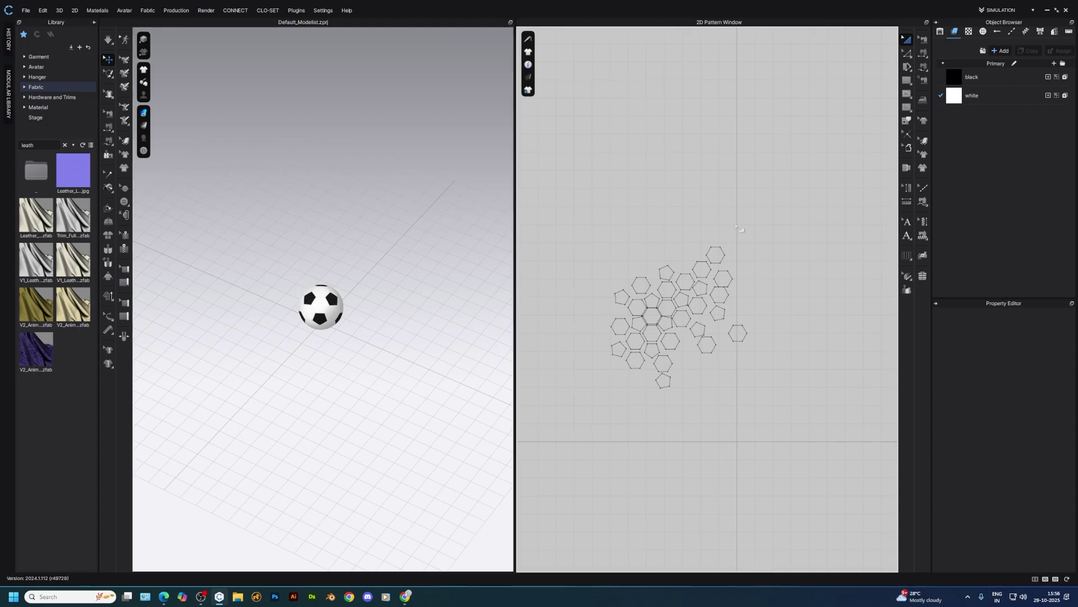
scroll(390, 276, "up", 3)
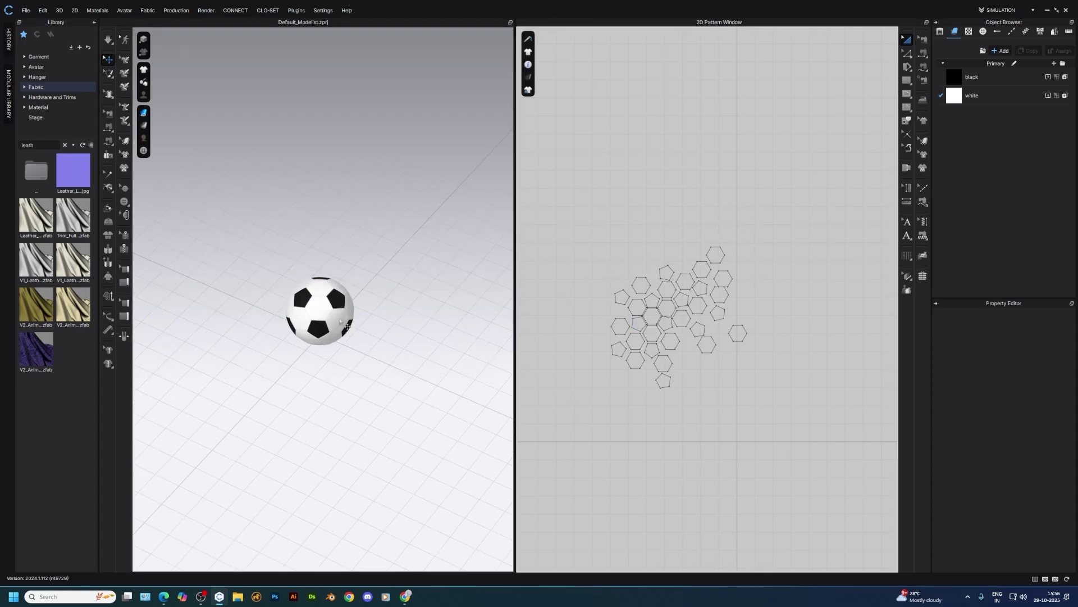
- Select all of the ball's patterns and raise the whole ball well above the ground grid
left_click(336, 316)
right_click_drag(343, 322, 409, 282)
left_click(419, 333)
left_click_drag(894, 232, 597, 401)
right_click_drag(308, 323, 323, 320)
left_click_drag(336, 299, 308, 135)
left_click(411, 147)
right_click_drag(411, 147, 373, 234)
- Freeze all of the ball's pentagon and hexagon patterns
left_click_drag(818, 205, 475, 448)
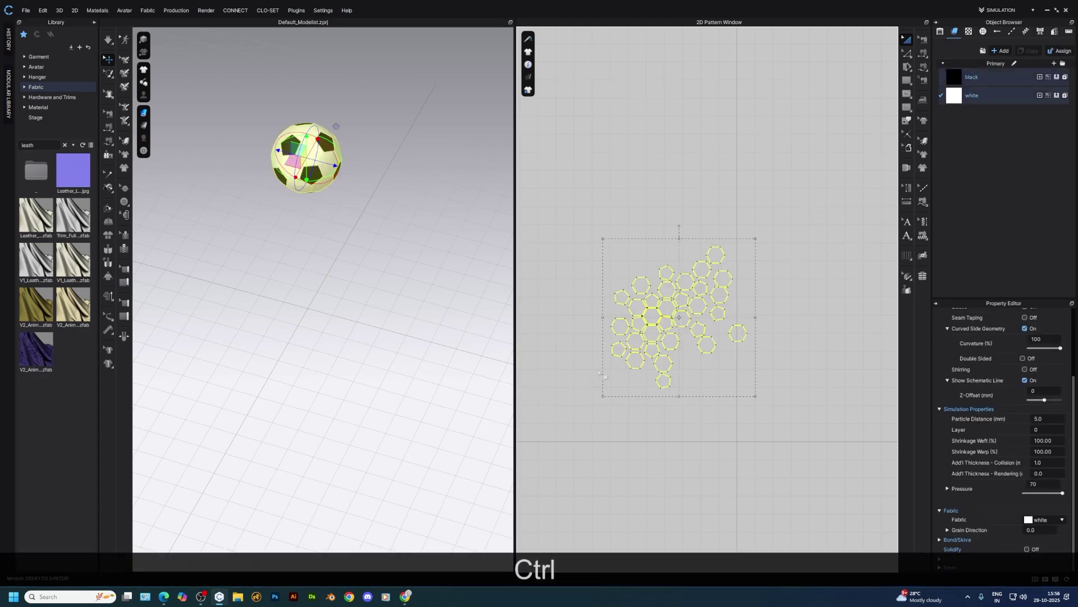
key("ctrl+k")
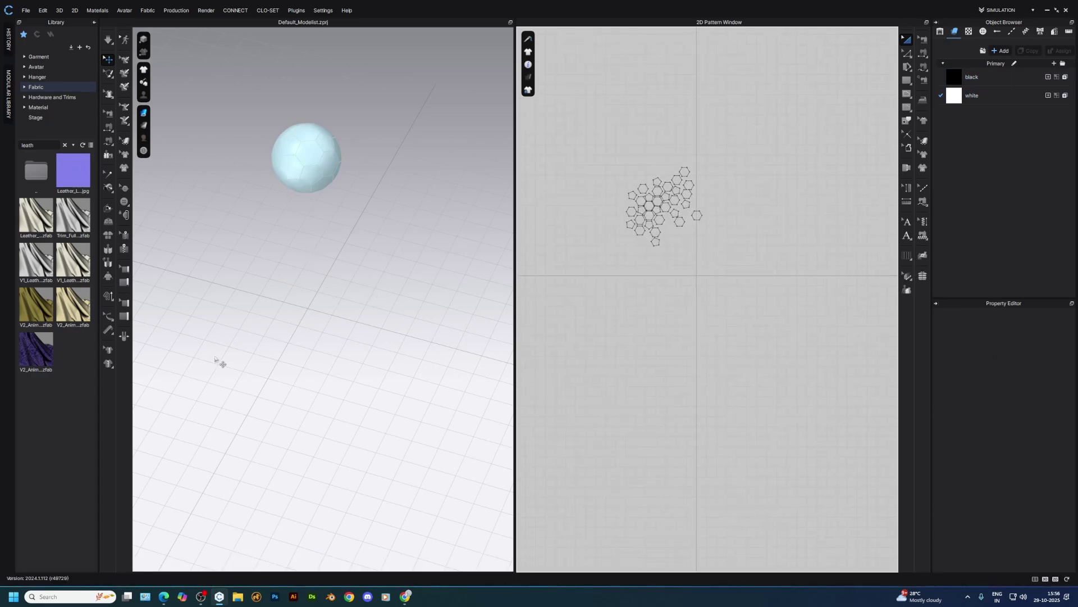
scroll(315, 235, "down", 3)
scroll(332, 277, "up", 3)
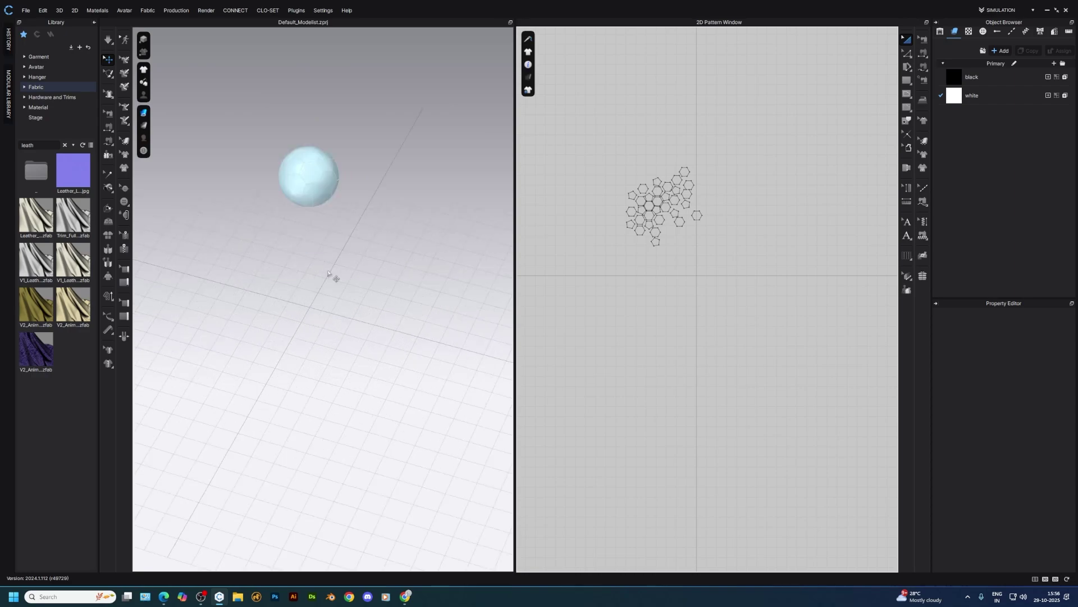
- Show the wind controller in the 3D scene and activate its wind
right_click(378, 215)
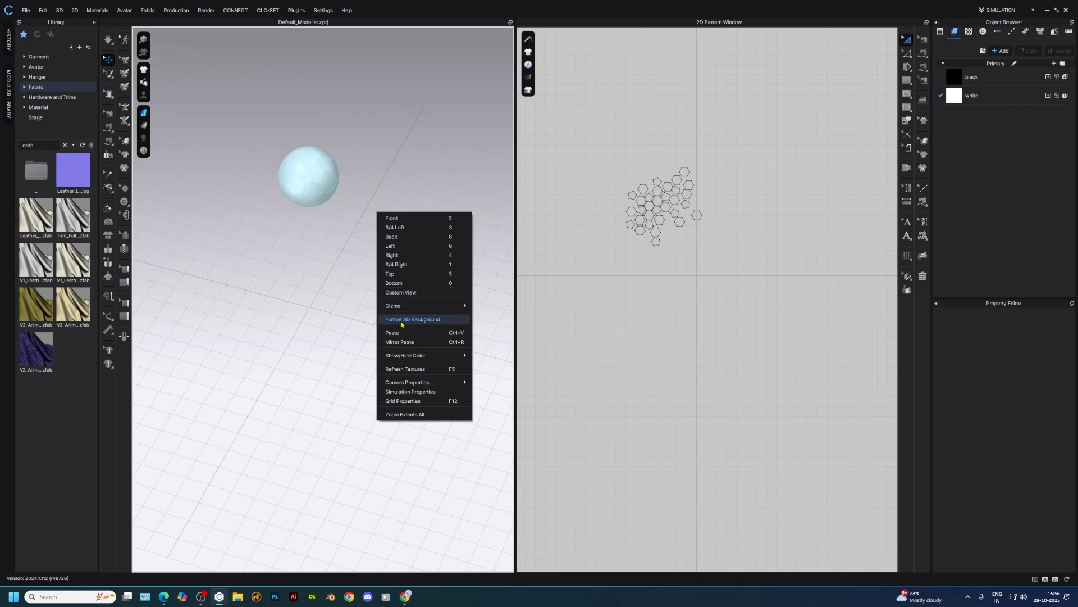
left_click(170, 206)
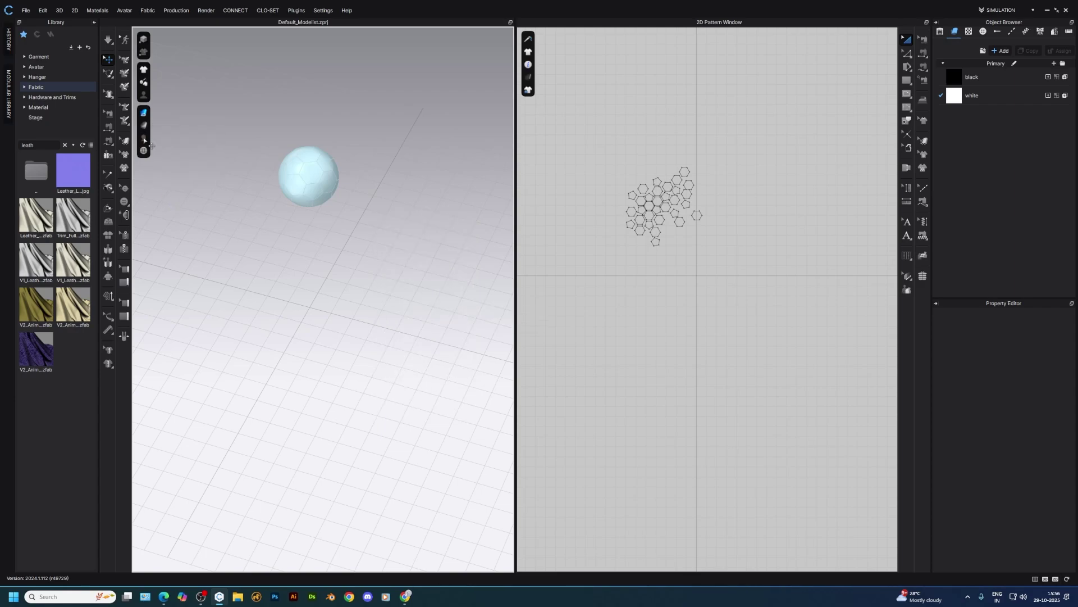
mouse_move(144, 152)
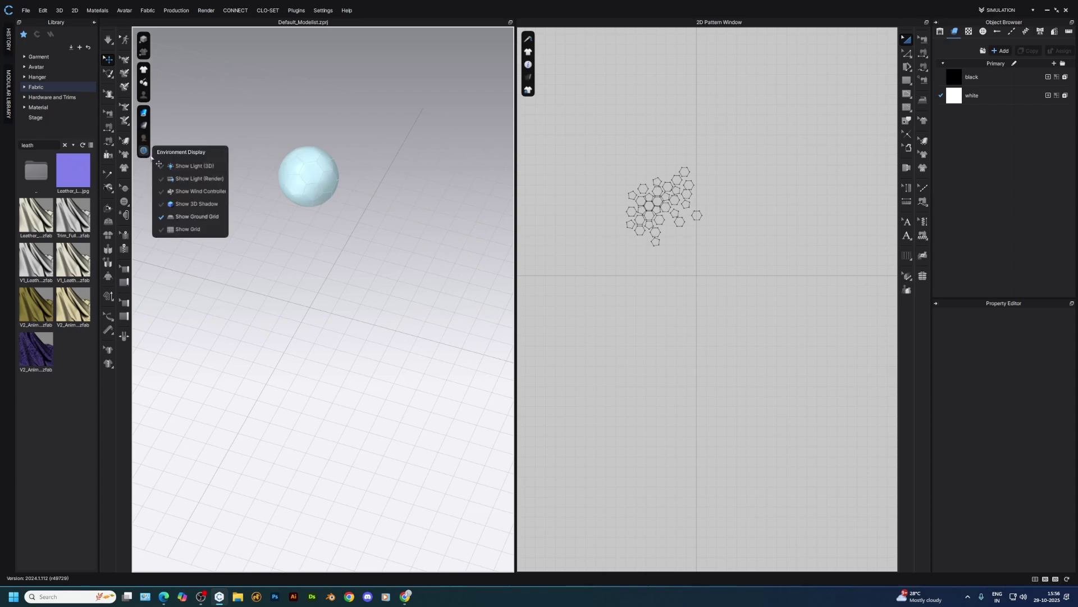
left_click(177, 191)
right_click_drag(434, 233, 371, 227)
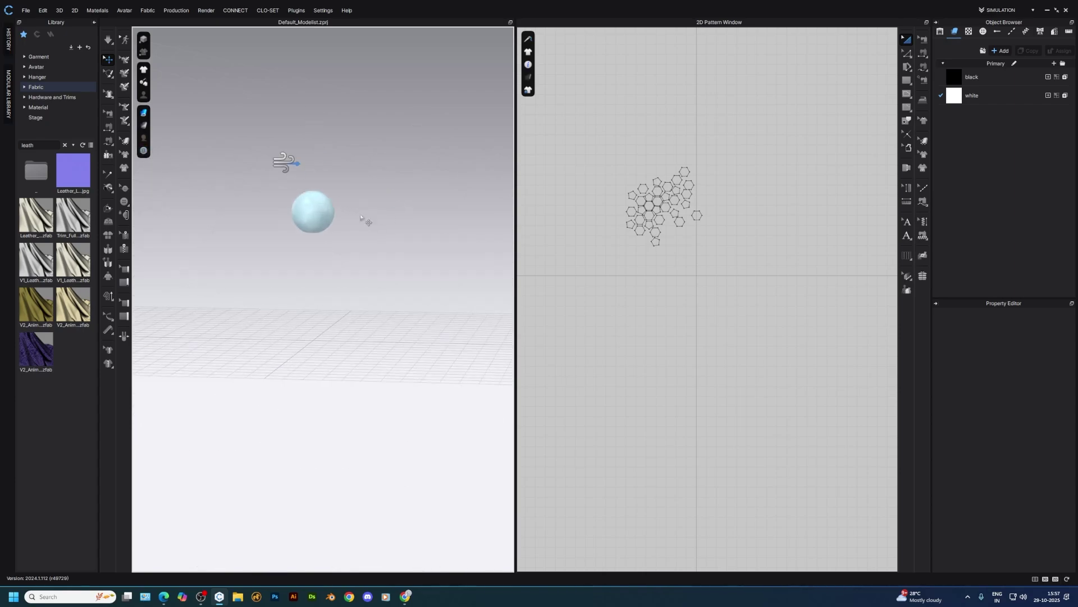
right_click(281, 169)
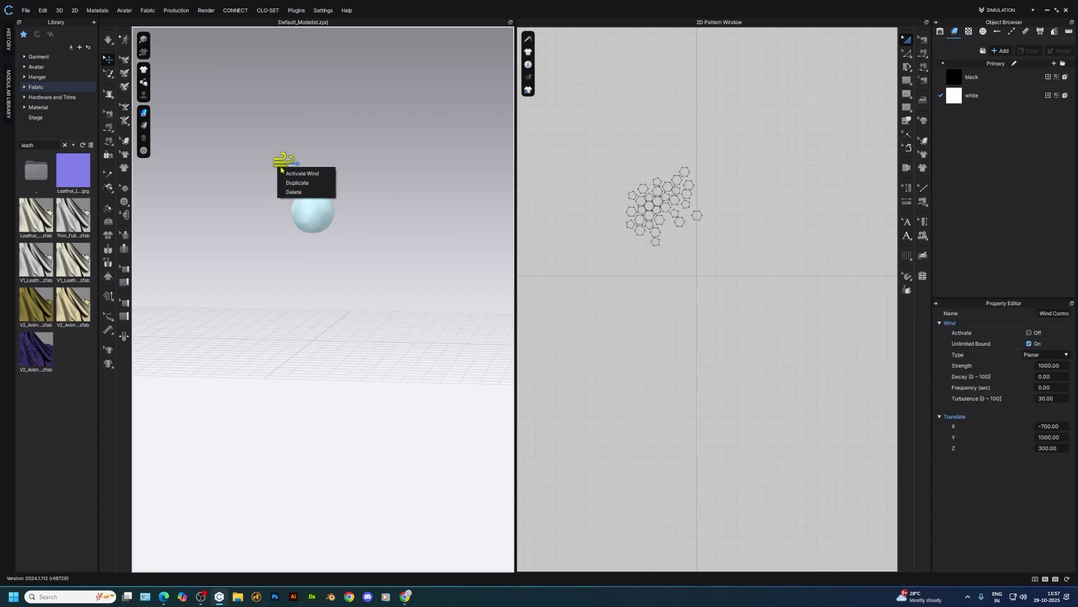
left_click(312, 178)
right_click_drag(303, 185, 283, 254)
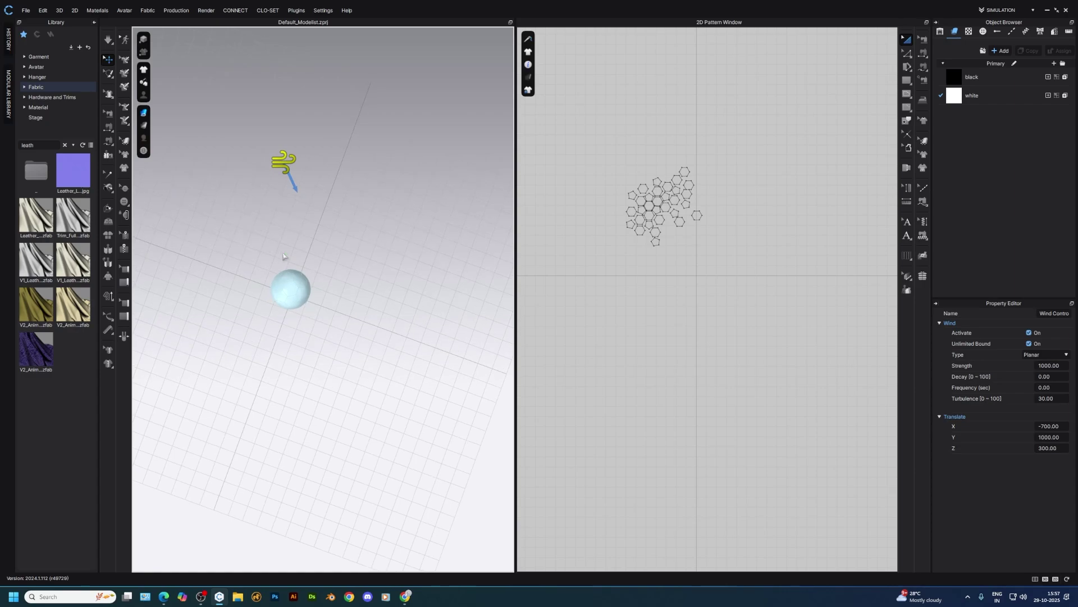
- From the front view, move the wind controller below the ball and rotate it to blow upward
key("KP_2")
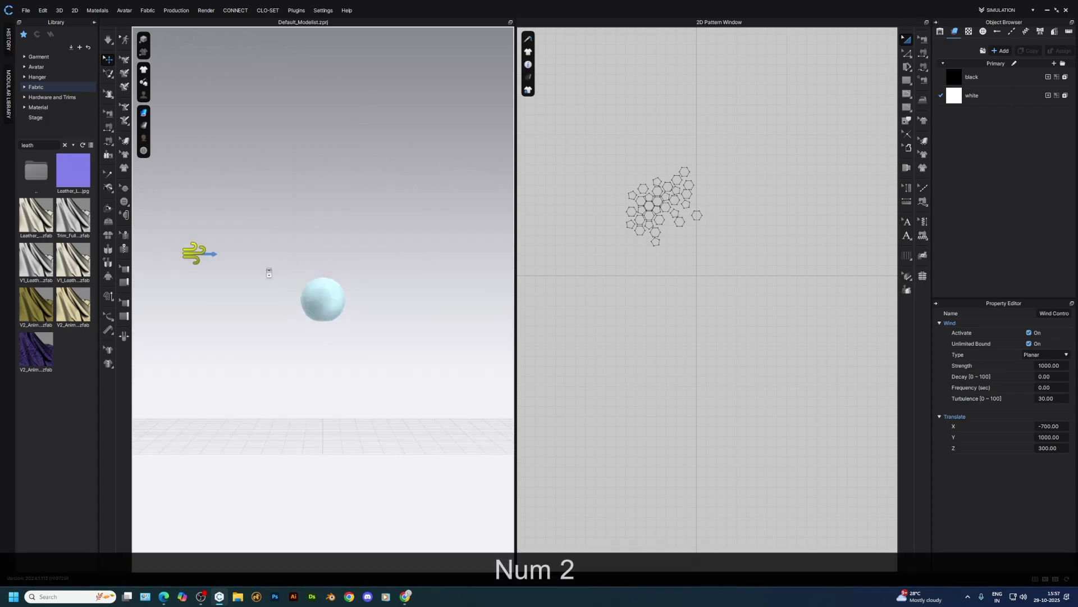
left_click(204, 254)
left_click_drag(207, 251, 349, 410)
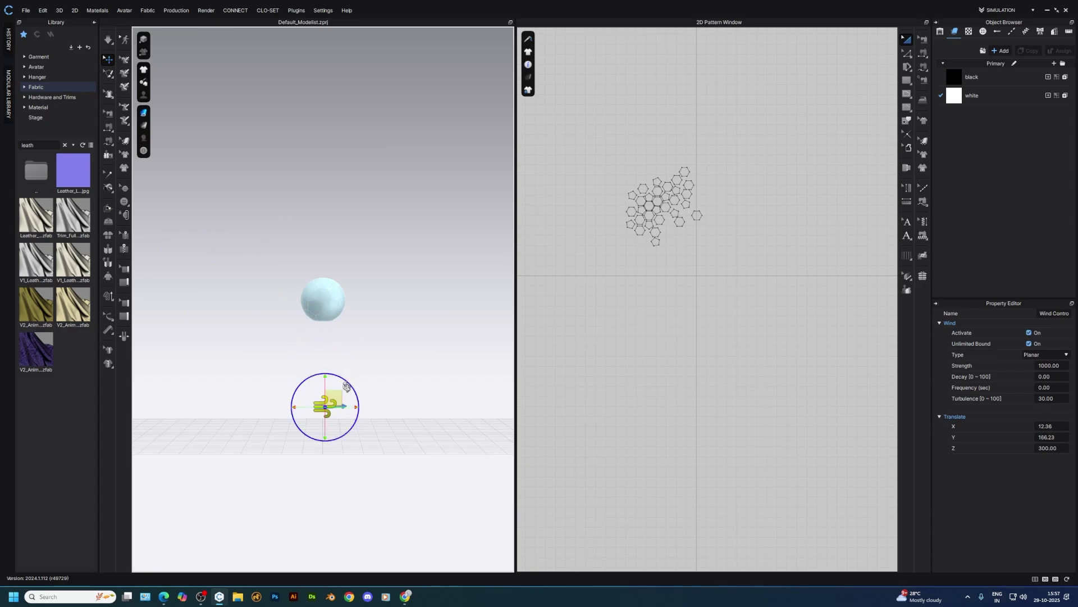
right_click(349, 385)
left_click(351, 385)
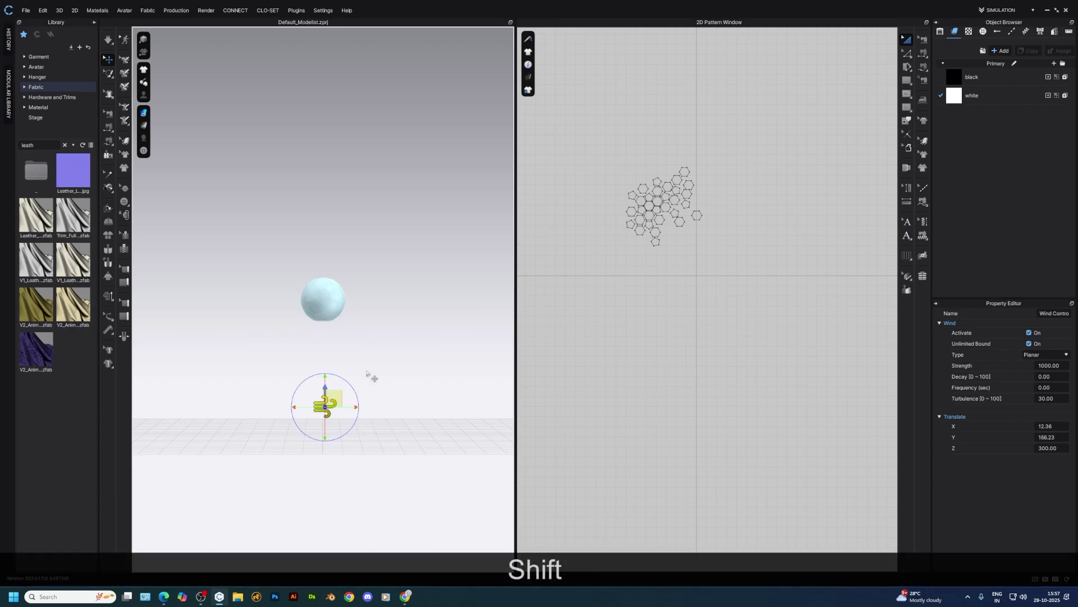
- From the top view, move the wind controller directly beneath the centre of the ball
scroll(343, 403, "up", 4)
middle_click_drag(342, 416, 315, 251)
right_click_drag(297, 276, 312, 382)
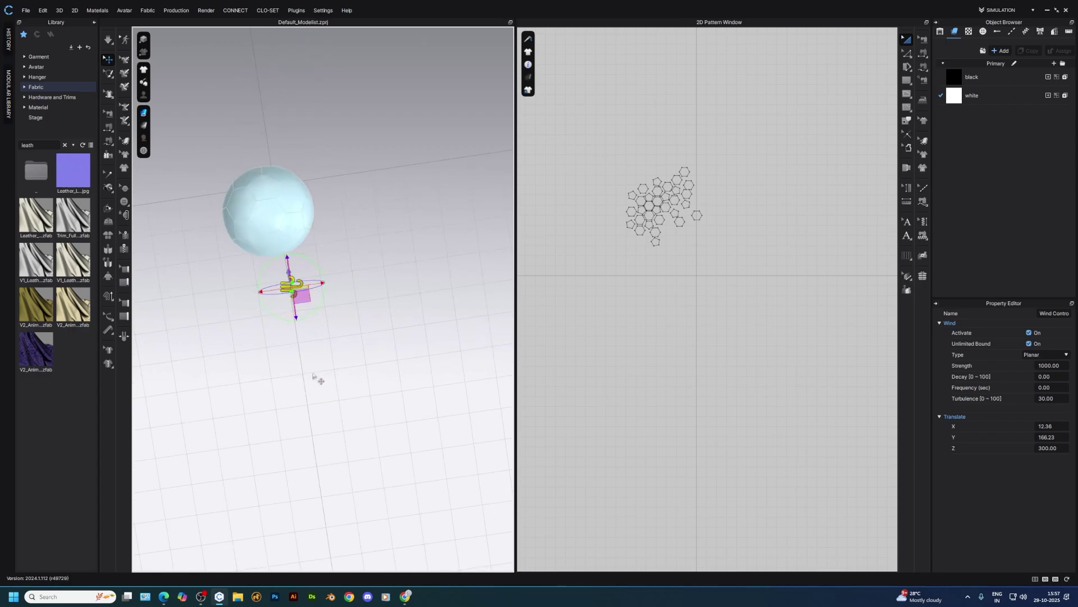
key("KP_8")
key("KP_2")
key("KP_1")
key("KP_4")
key("KP_5")
left_click_drag(337, 387, 335, 311)
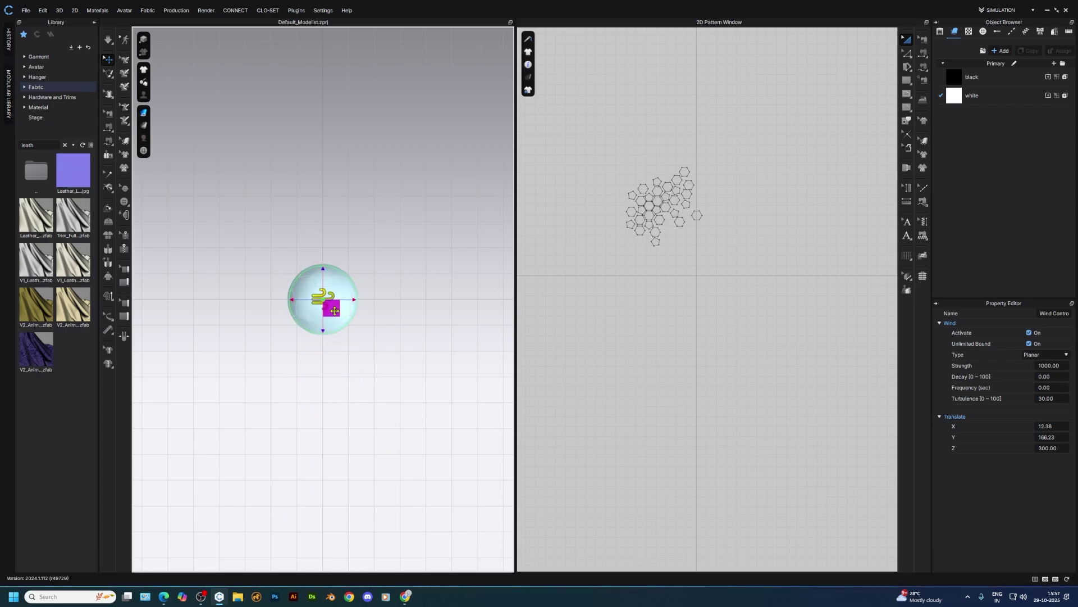
left_click(335, 310)
left_click(367, 366)
key("KP_2")
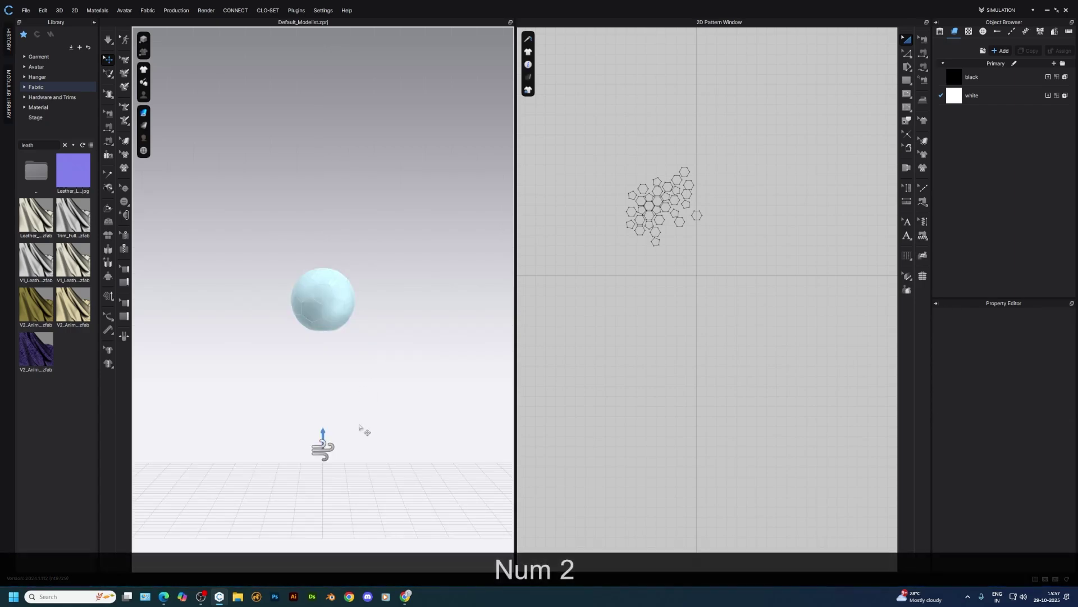
- Move all of the ball's patterns aside in the 2D window to make room for another pattern
right_click_drag(385, 429, 653, 311)
left_click_drag(760, 157, 622, 281)
left_click_drag(633, 231, 774, 227)
scroll(697, 266, "down", 2)
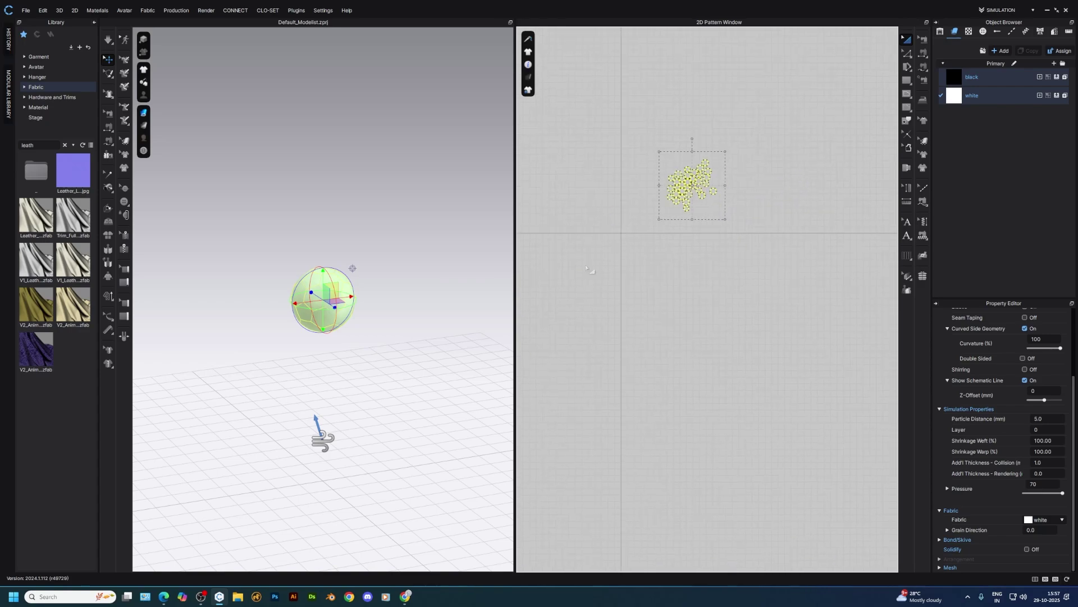
- Create a 20 × 20 in square pattern below the ball's patterns in the 2D window
scroll(616, 260, "up", 2)
key("s")
left_click(611, 248)
type("20")
key("Tab")
type("20")
key("Return")
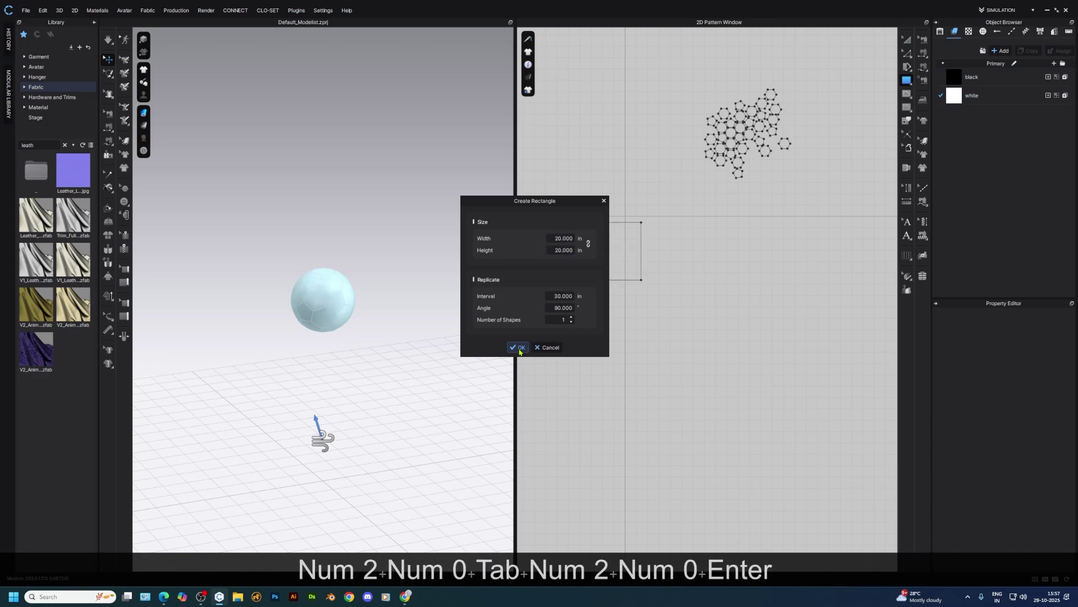
left_click(519, 347)
- Rotate the square pattern in 3D to lie horizontally and move it towards the ball
key("a")
scroll(417, 405, "down", 2)
right_click_drag(417, 405, 362, 407)
left_click_drag(367, 447, 428, 554)
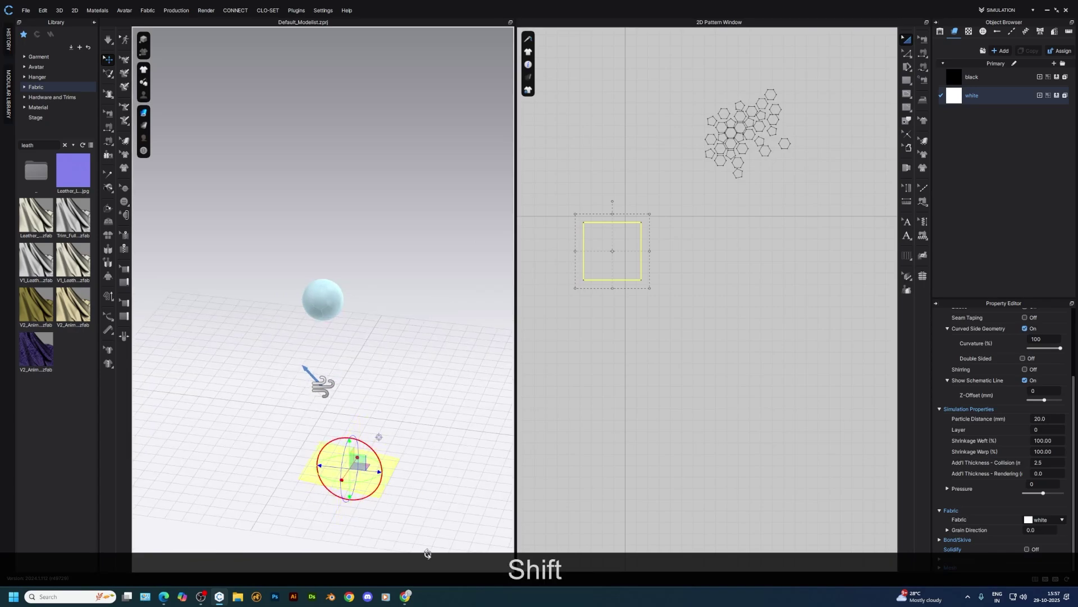
left_click_drag(360, 464, 346, 345)
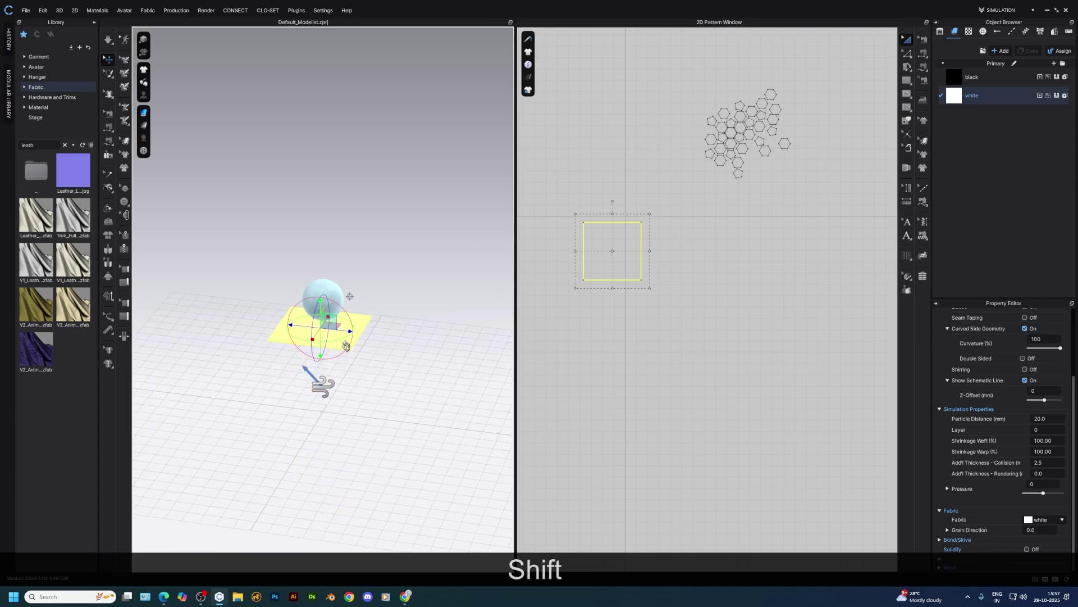
- Move the square pattern to the ground center and check its alignment from the front and side views
right_click_drag(346, 345, 397, 428)
right_click(348, 507)
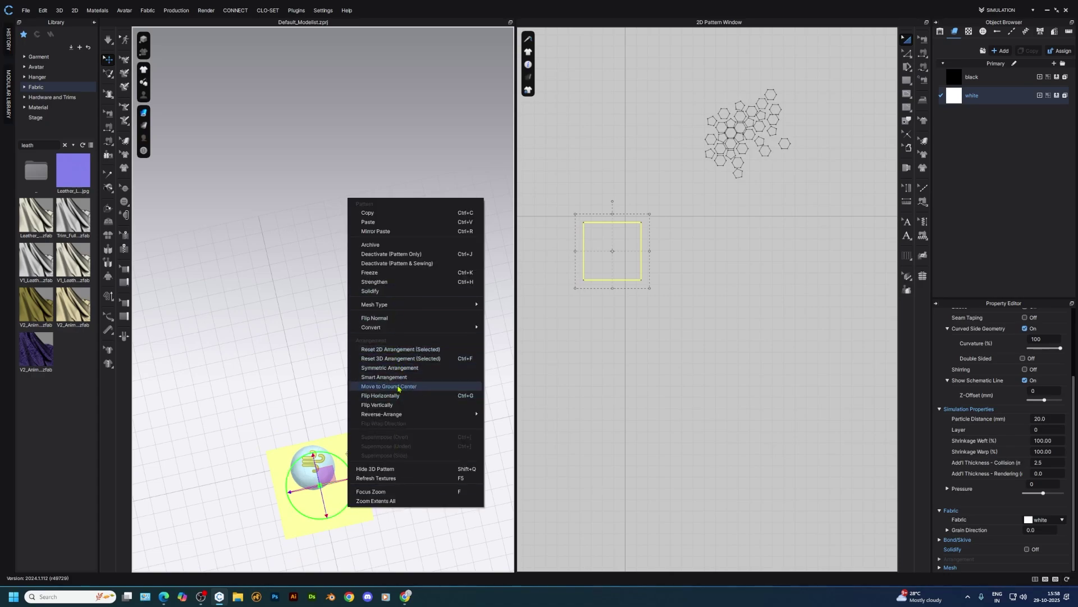
left_click(393, 385)
right_click_drag(392, 361, 353, 458)
key("KP_2")
key("KP_4")
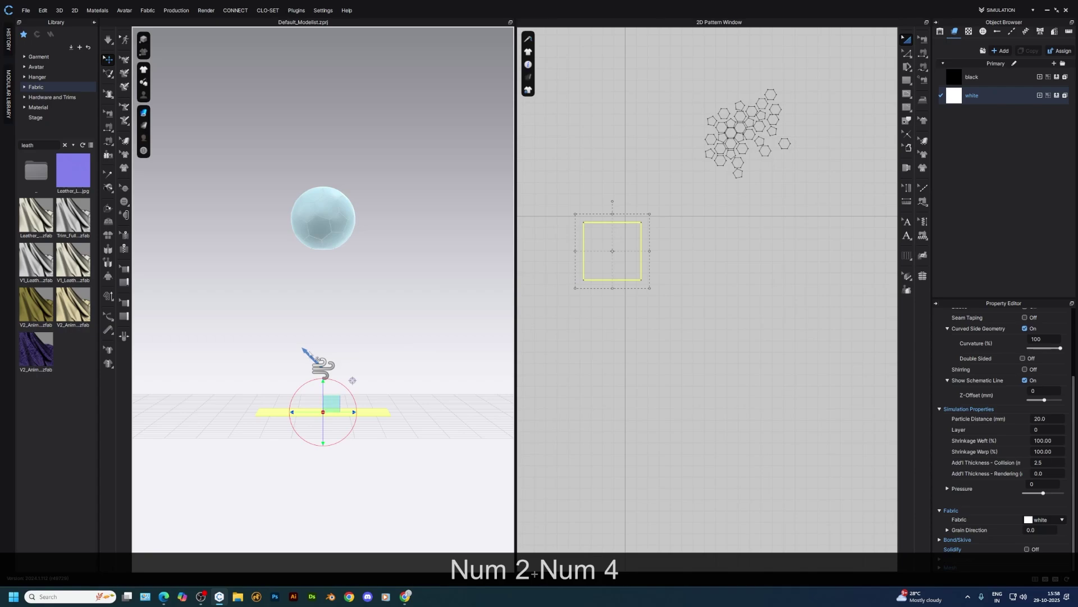
left_click(352, 380)
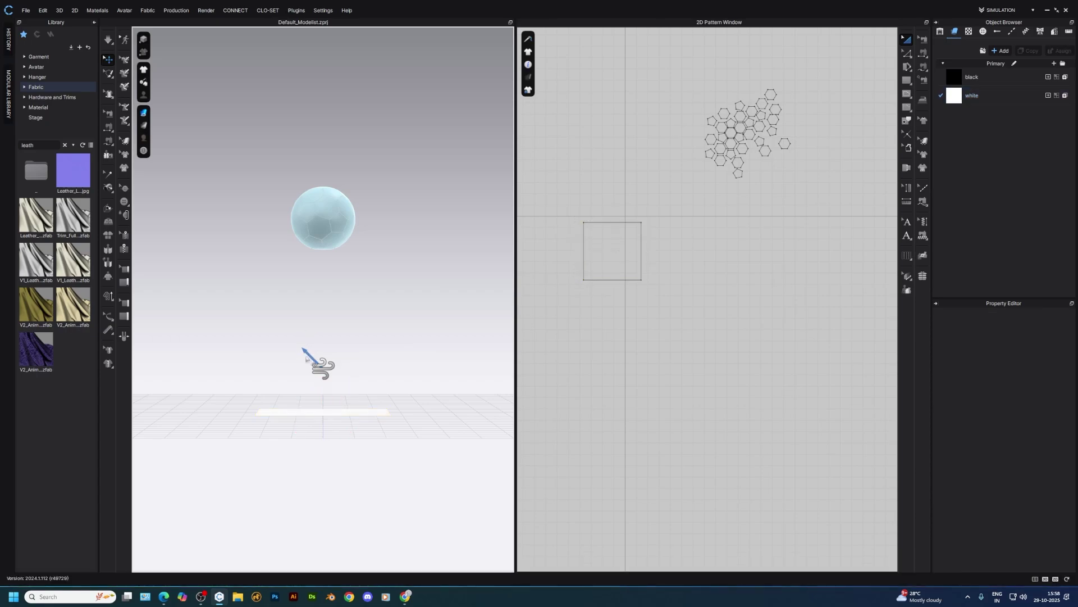
- Rotate the wind controller to point straight up at the ball and check its direction from the standard views
left_click(326, 372)
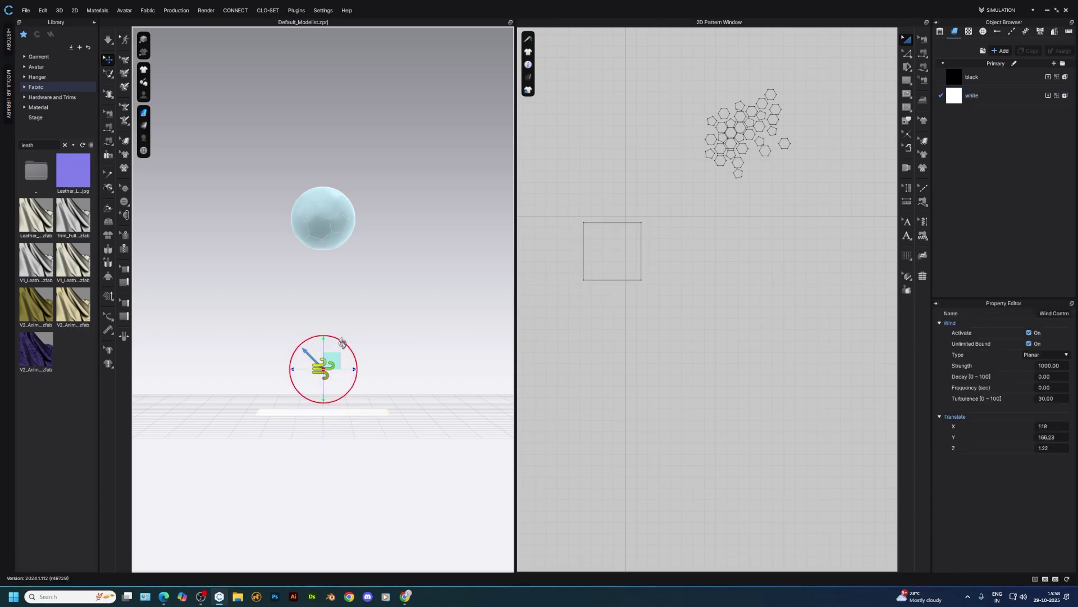
left_click_drag(364, 357, 367, 360)
left_click_drag(371, 360, 375, 360)
key("KP_1")
key("KP_2")
key("KP_3")
key("KP_4")
key("KP_6")
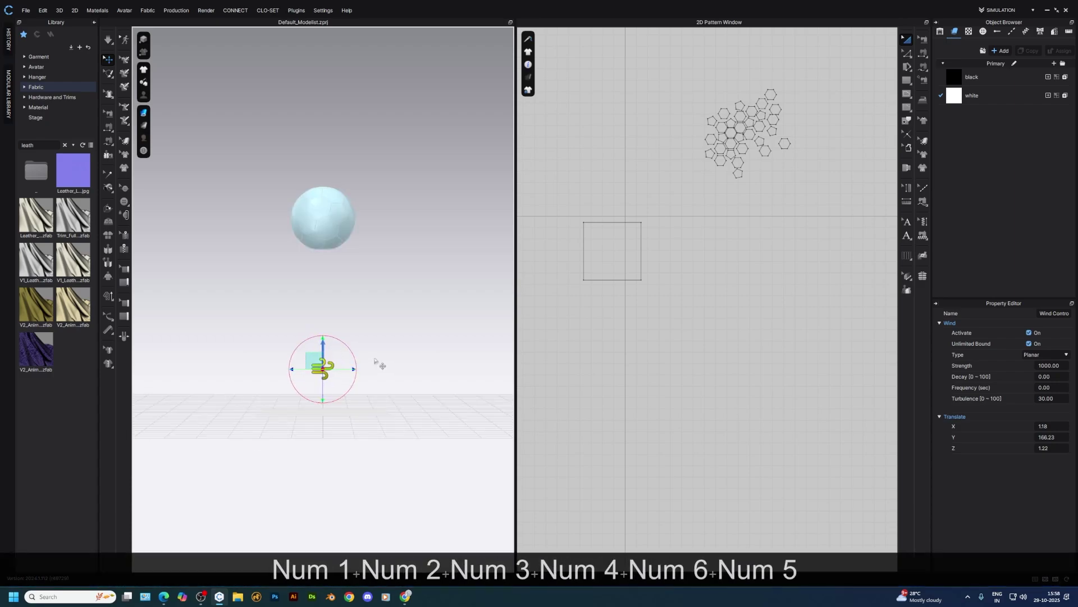
key("KP_5")
- Raise the square pattern to between the wind controller and the ball, just below the ball
left_click(430, 297)
right_click_drag(342, 380, 349, 409)
left_click(341, 415)
left_click_drag(332, 386, 362, 305)
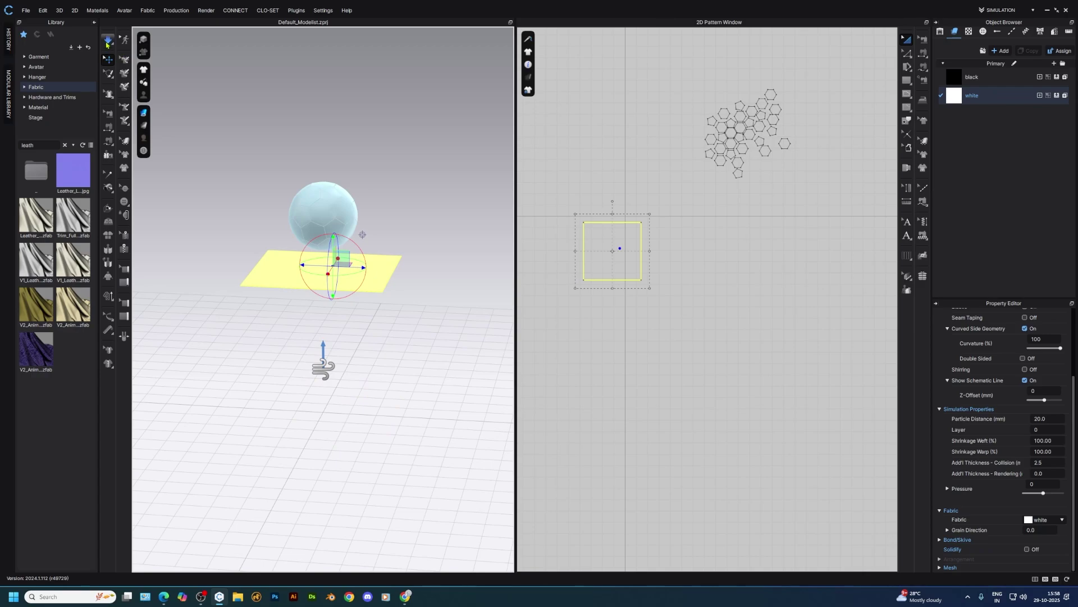
- Set the wind controller's type to Spherical and its strength to 10000
left_click(335, 376)
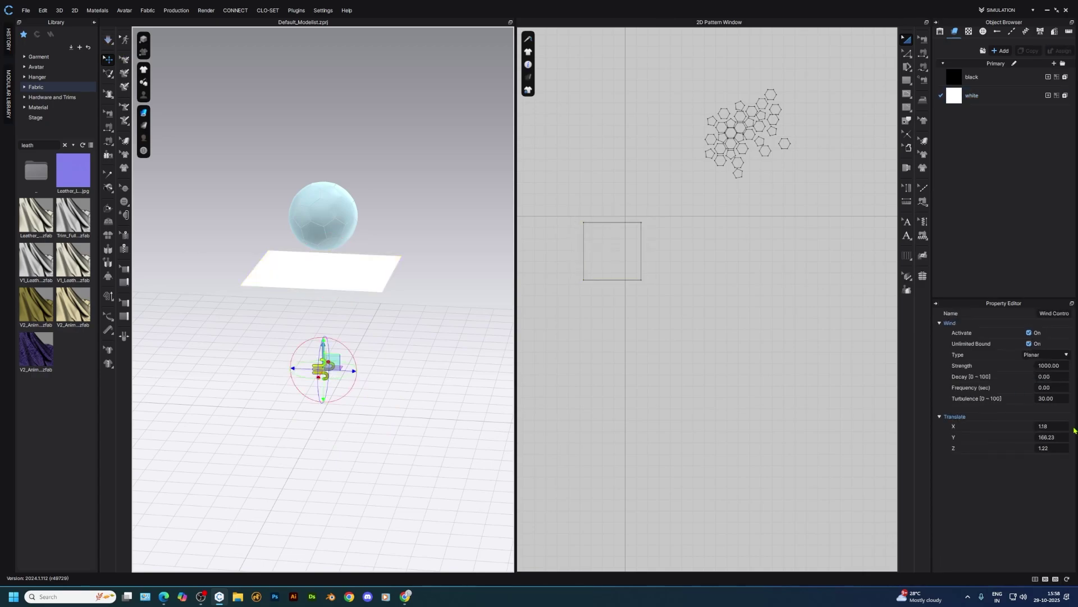
left_click(1046, 355)
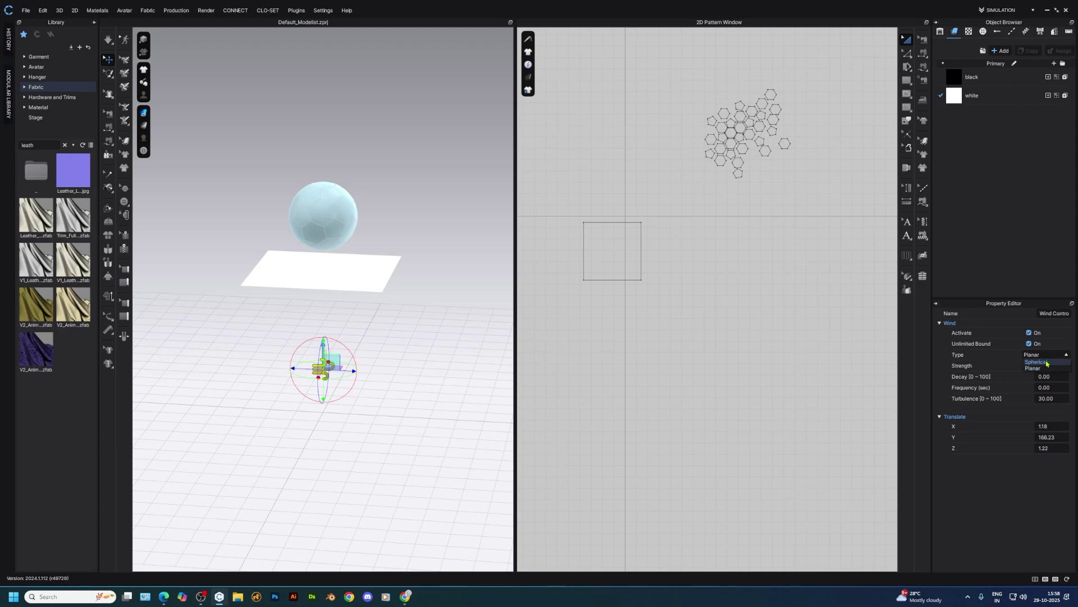
left_click(1047, 363)
double_click(1043, 365)
left_click(1048, 365)
type("0000.00")
- Set the wind controller's X and Z translation to 0 to centre it in the scene
left_click(1055, 426)
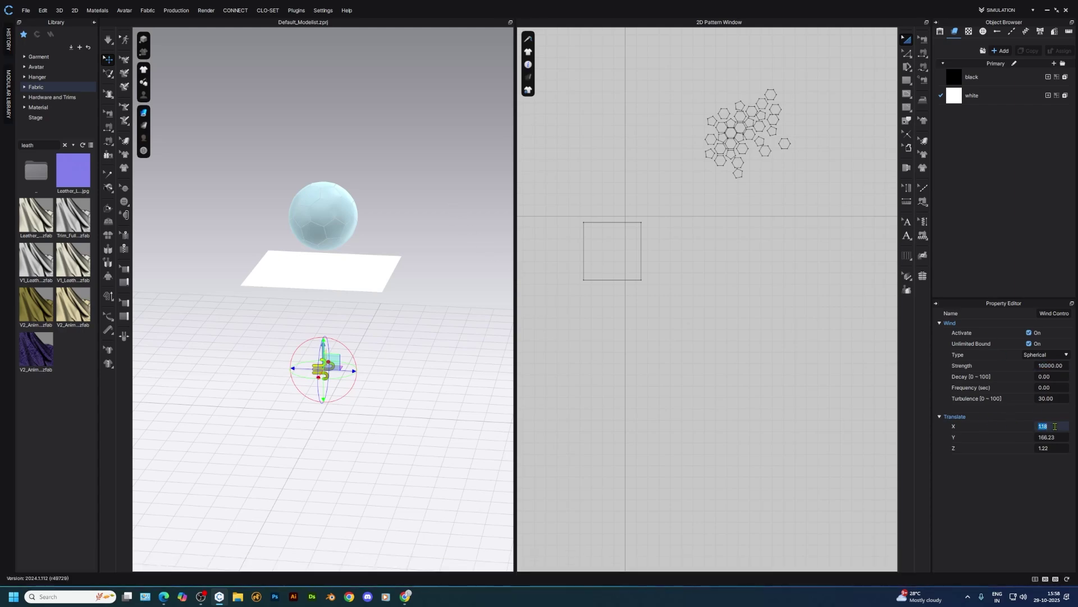
type("0")
key("Return")
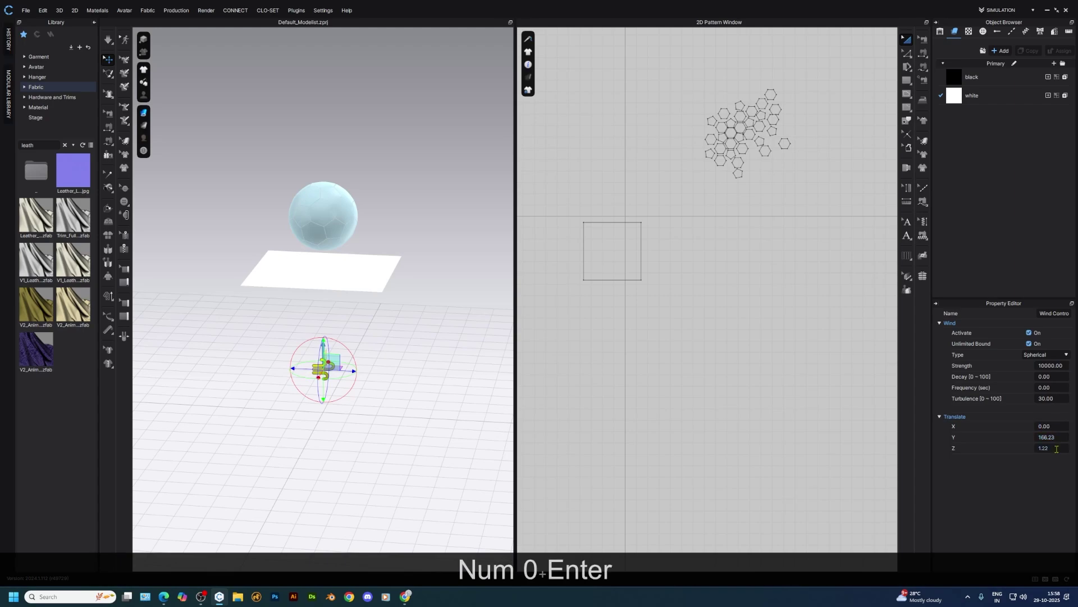
left_click(1051, 447)
type("0")
key("Return")
left_click(403, 331)
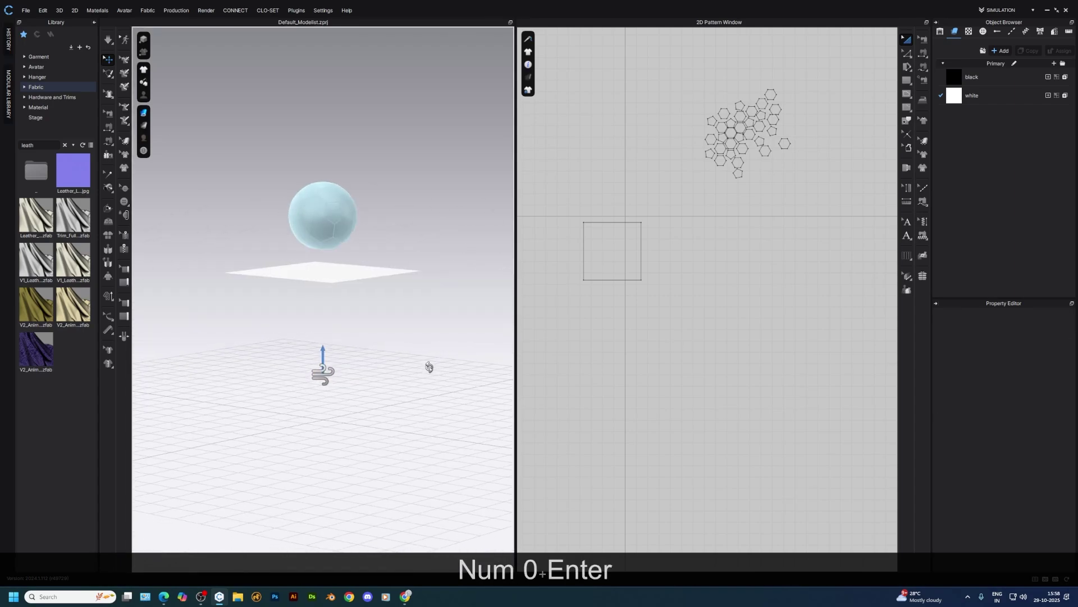
- Run the simulation to blow the square cloth up around the ball, then stop it
key("space")
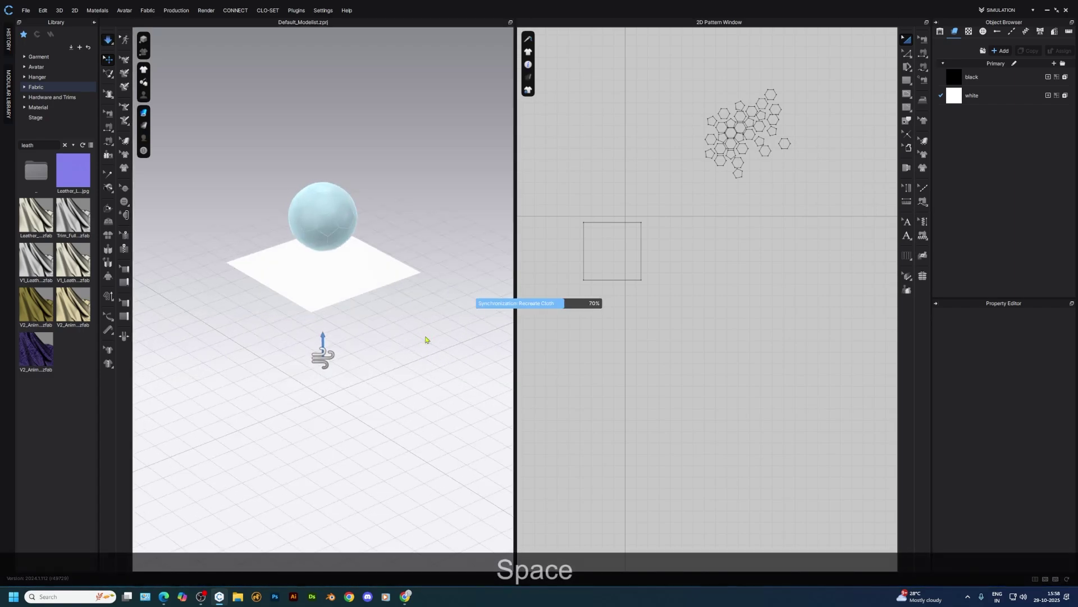
key("space")
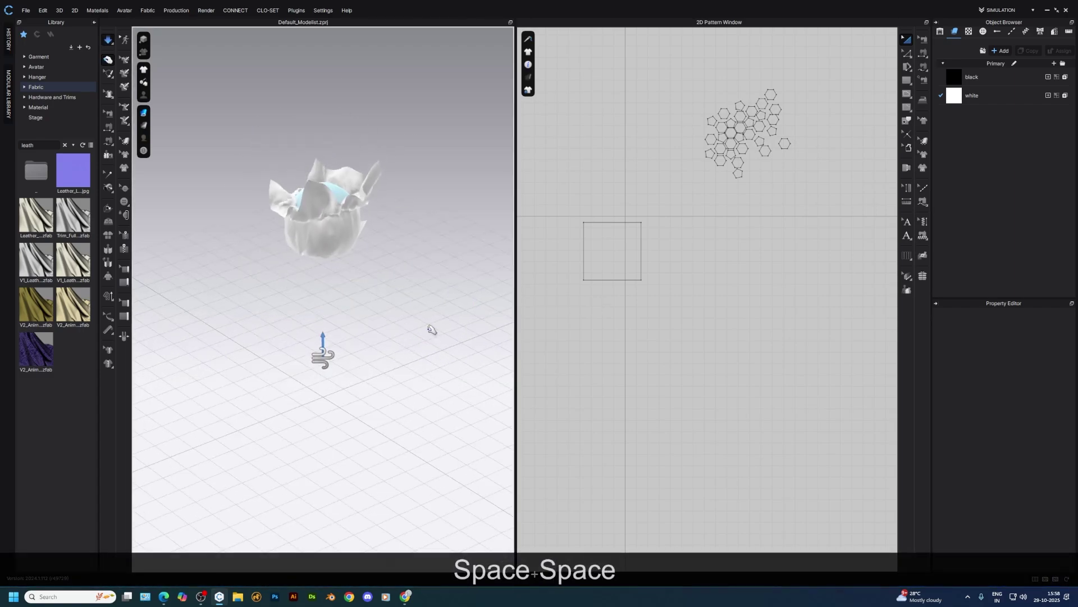
key("space")
- Set the wind controller's strength to 1000 and restart the simulation
left_click(324, 358)
left_click(1053, 366)
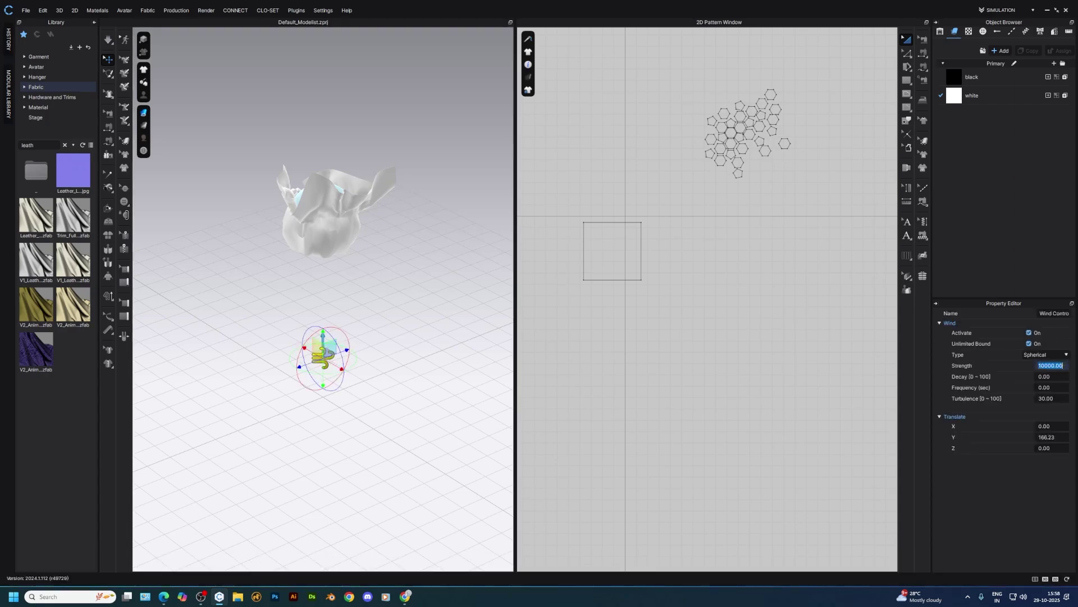
type("1000")
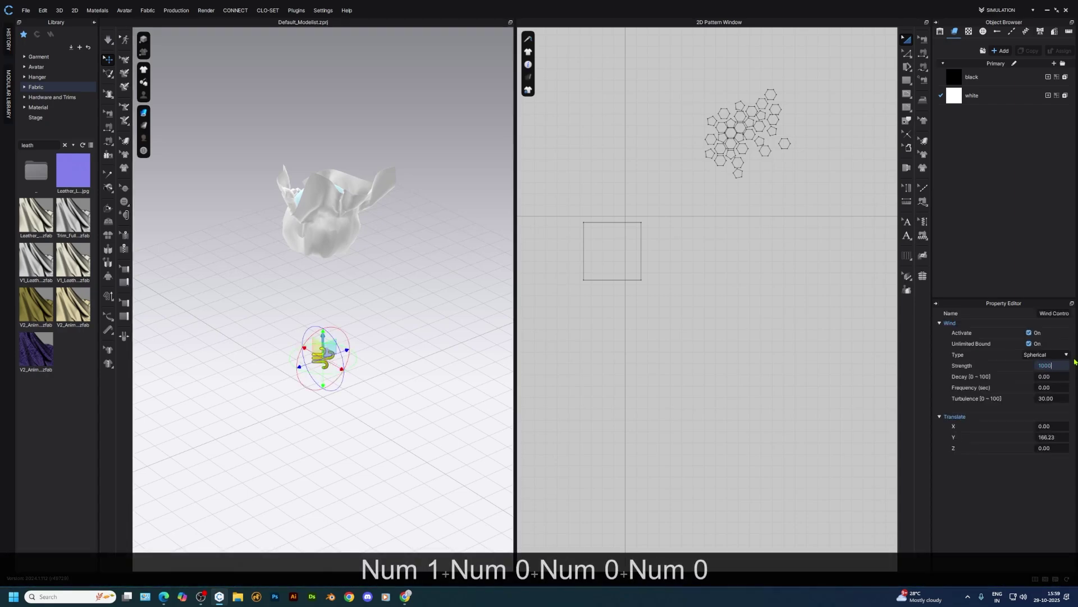
key("Return")
key("space")
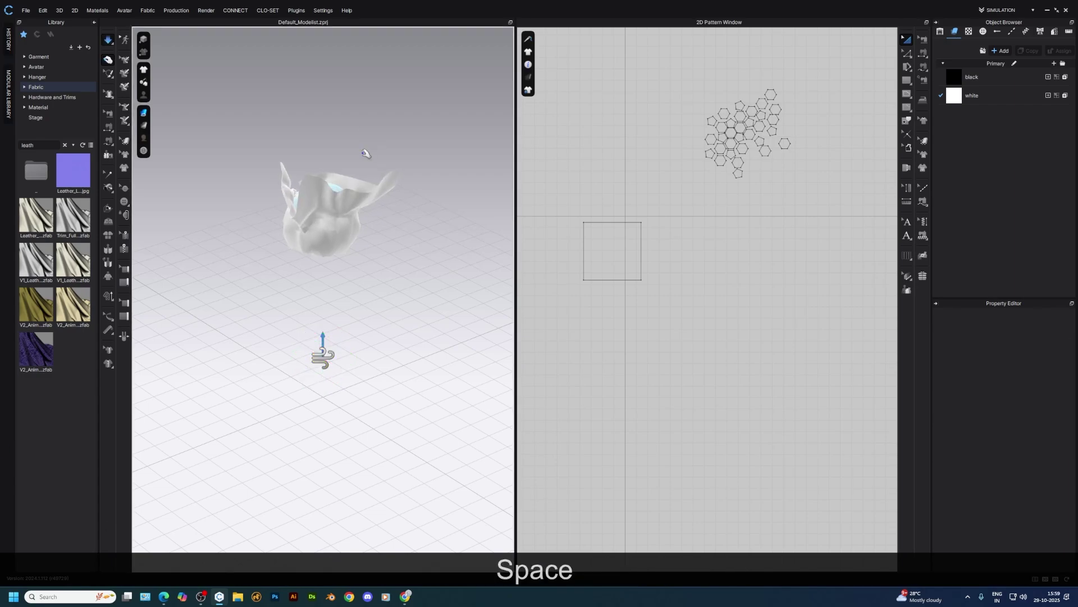
- Stop and rerun the simulation to test how the square cloth blows around the ball at the reduced wind strength
right_click_drag(348, 241, 337, 192)
key("space")
key("space")
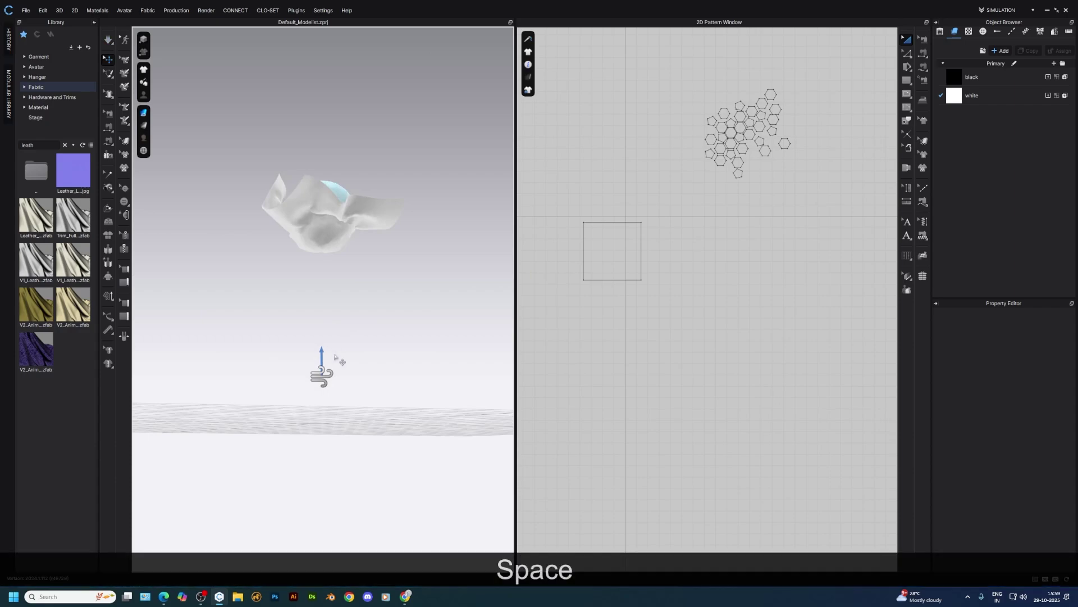
right_click_drag(340, 327, 311, 320)
key("space")
key("space")
key("space")
- Try the Normal (Default) simulation with gravity set to 0
left_click(111, 46)
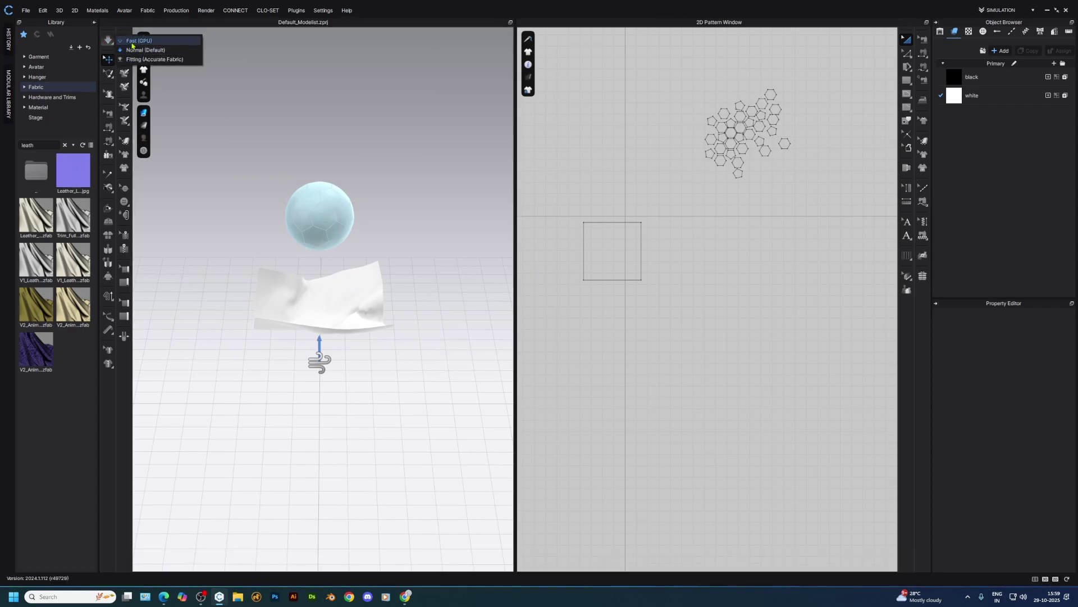
left_click(140, 51)
left_click(1063, 413)
type("00.00")
key("Return")
key("space")
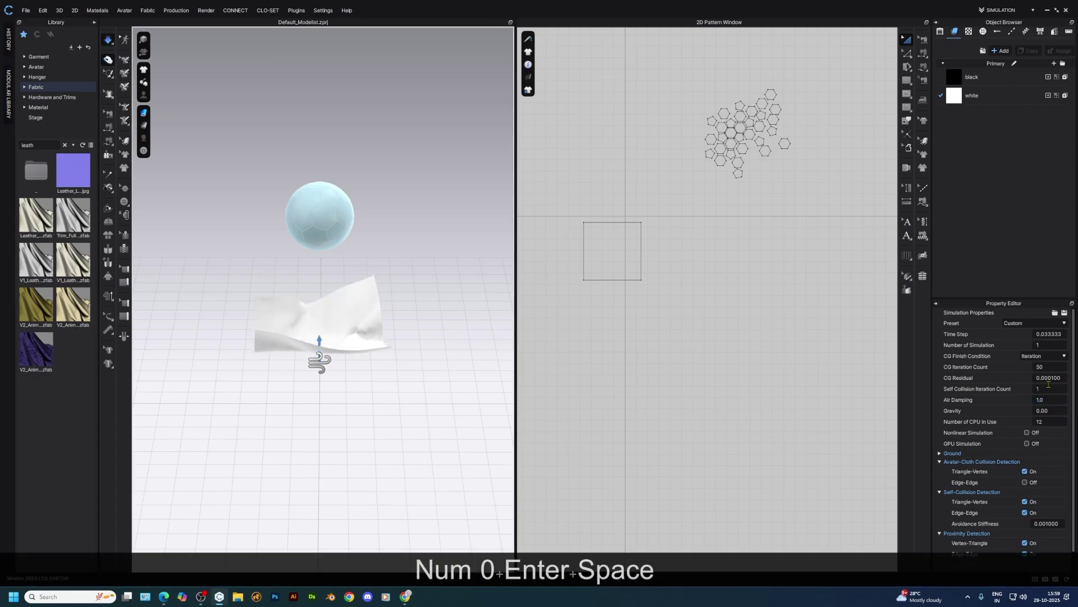
- Undo the last change and raise the square cloth up against the underside of the ball
key("ctrl+z")
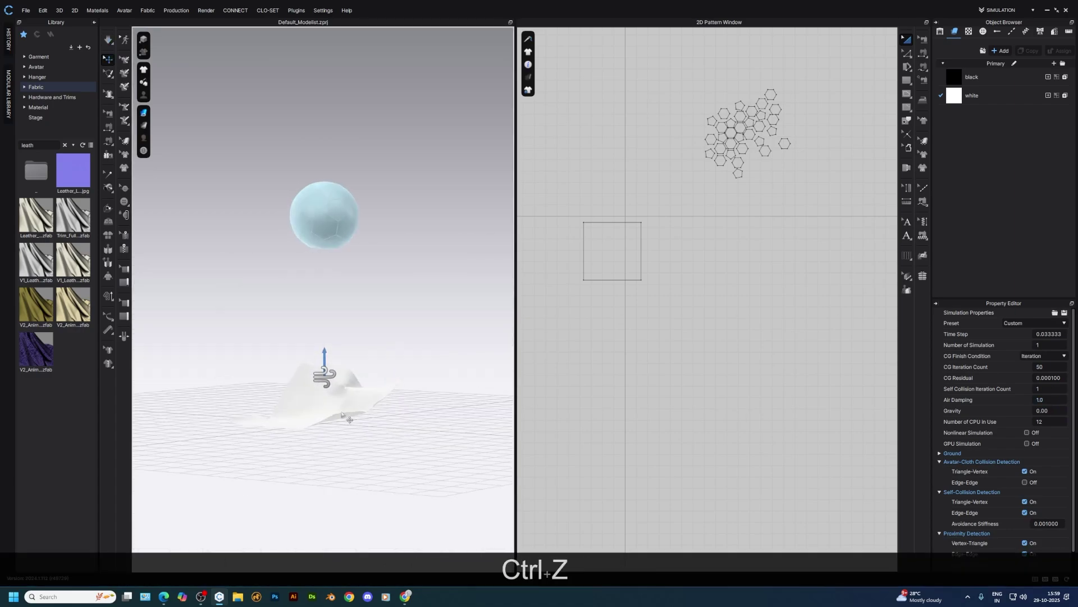
left_click(319, 324)
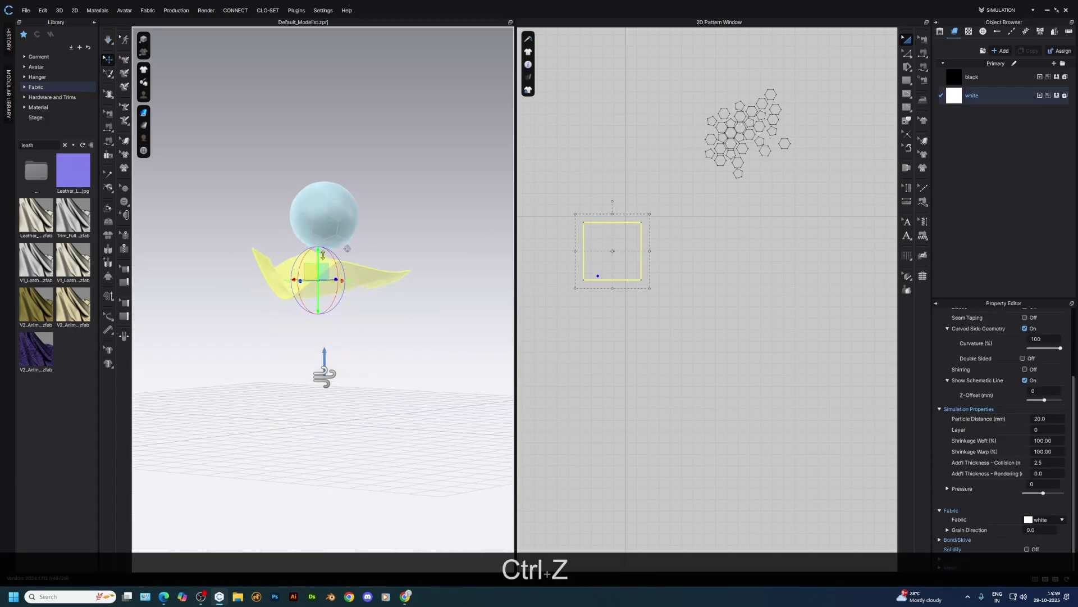
- Set the square cloth's particle distance to 5 mm and its additional collision thickness to 5 mm
left_click(1051, 418)
type("5")
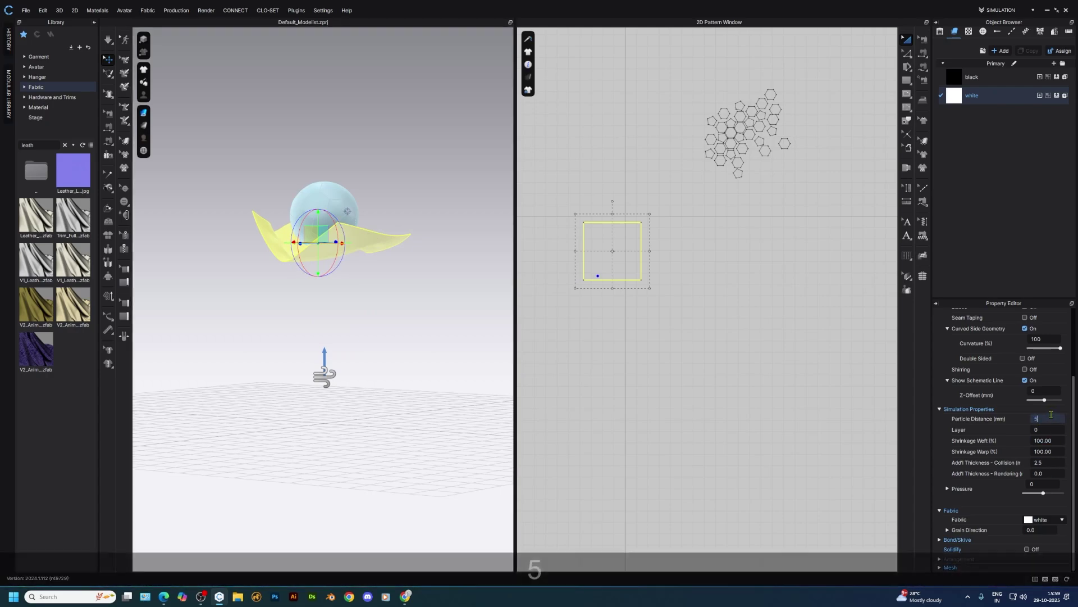
key("Return")
left_click(1050, 461)
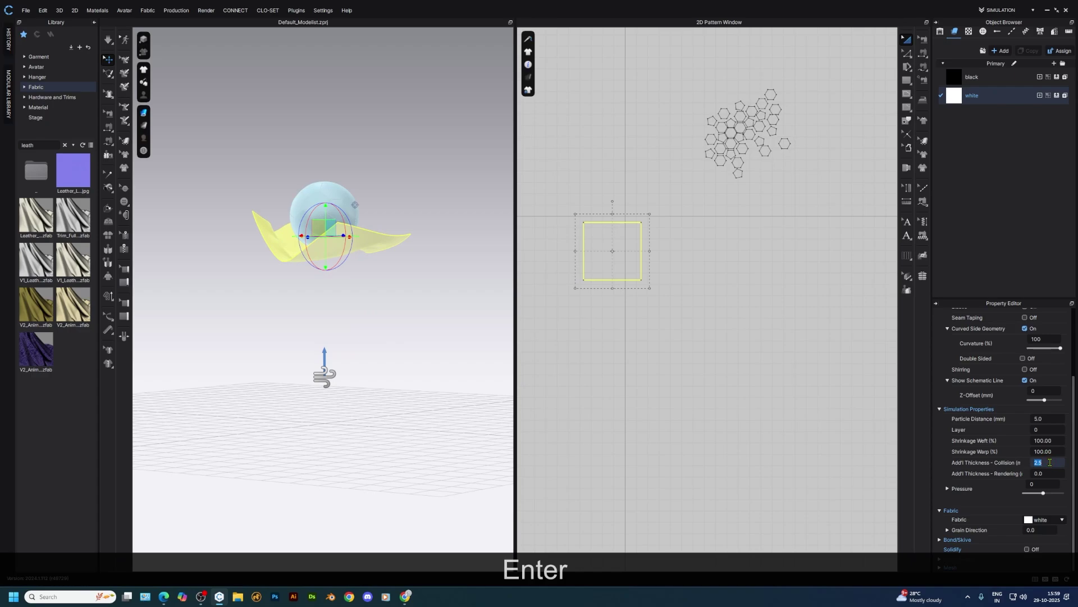
type("5")
key("Return")
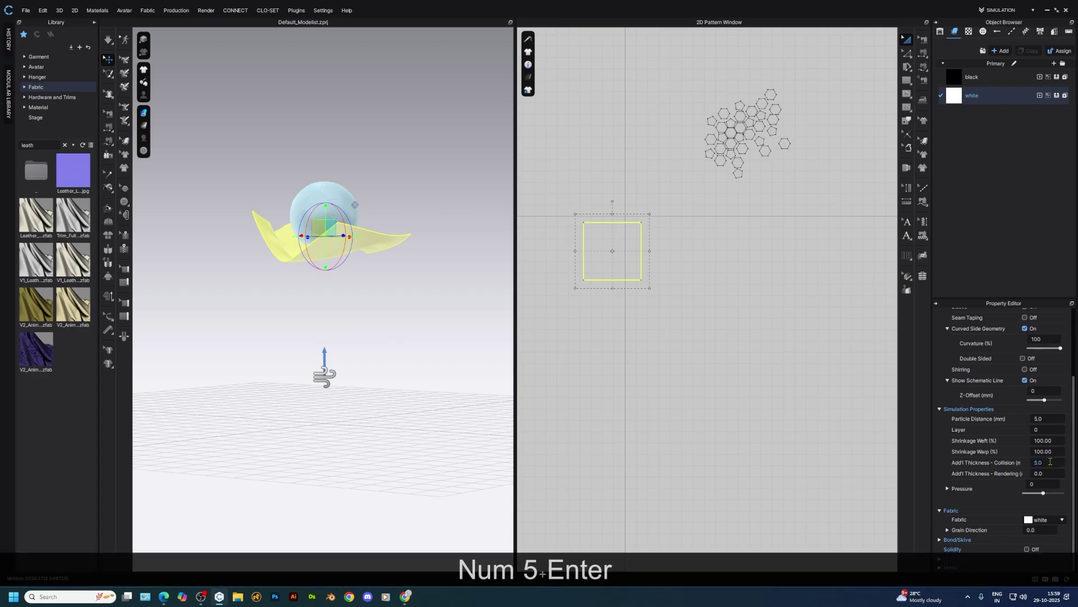
left_click(700, 330)
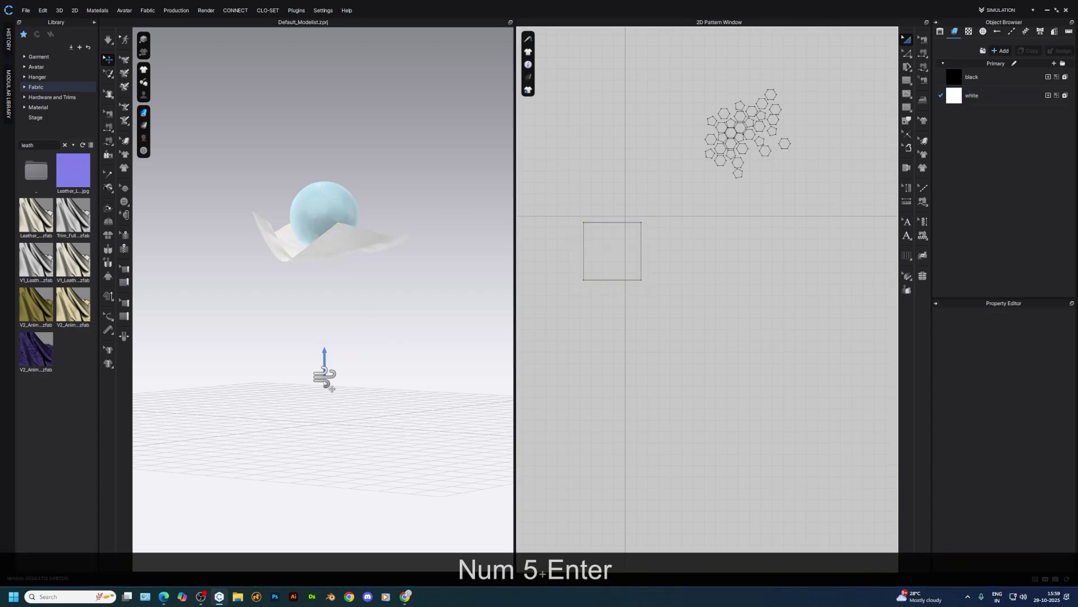
- Run the simulation to blow the square cloth up around the ball from its raised position, then stop it
left_click(329, 384)
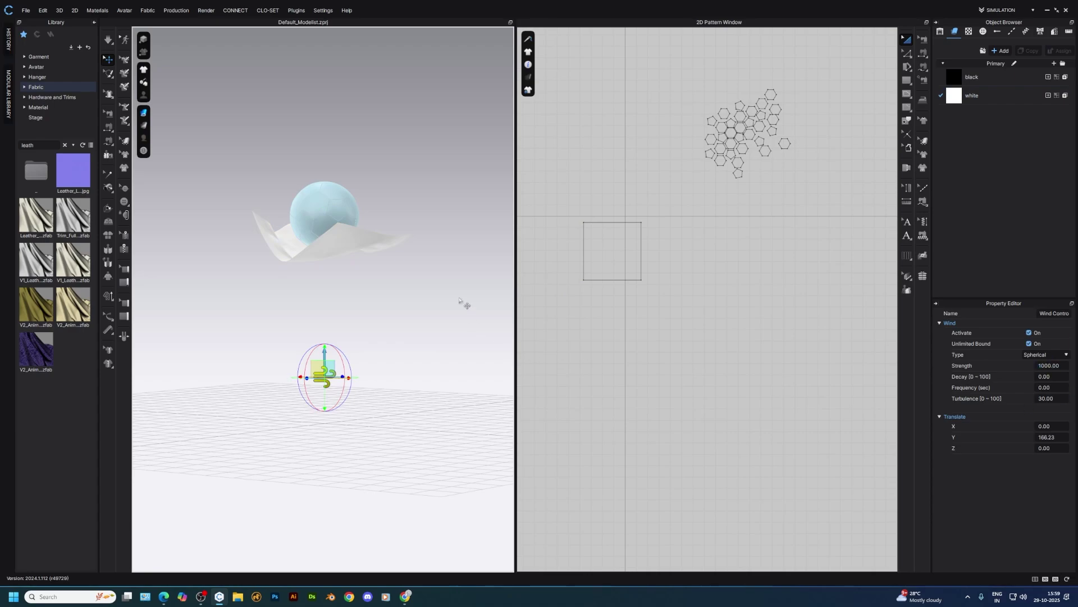
key("space")
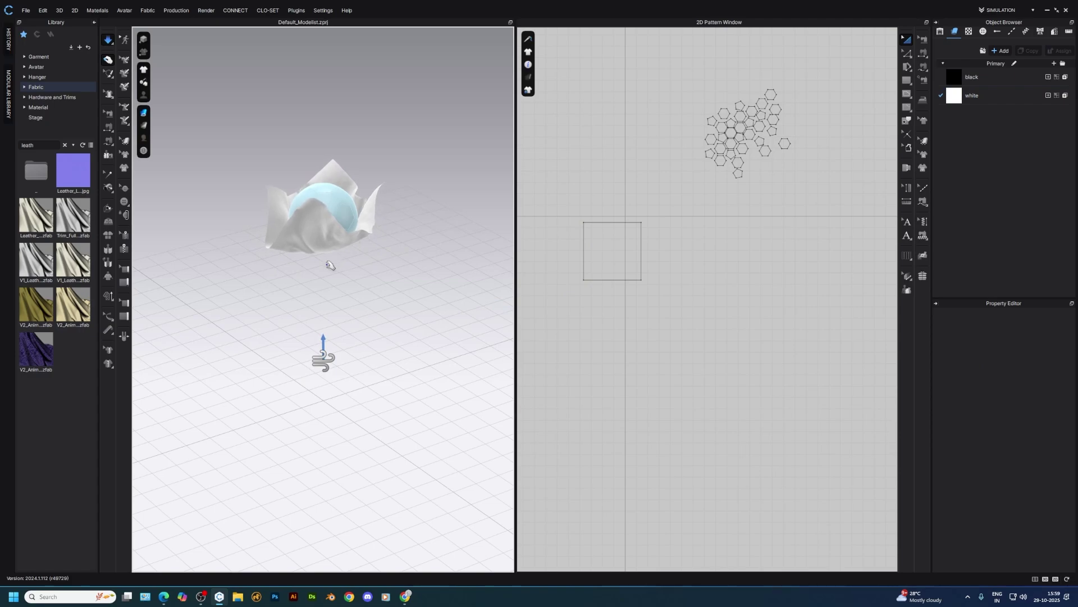
right_click_drag(340, 259, 366, 266)
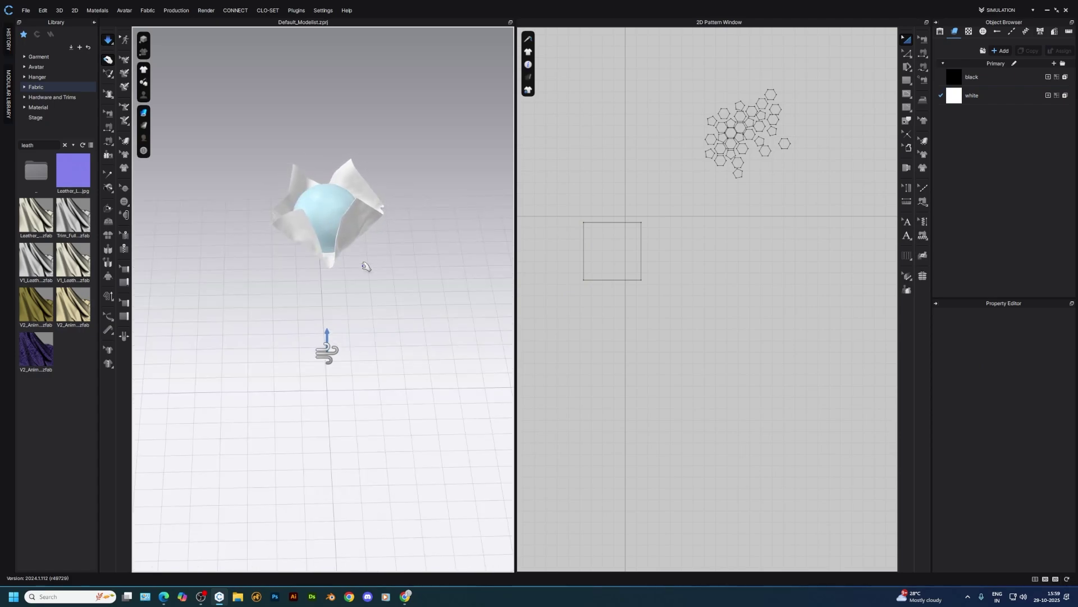
key("space")
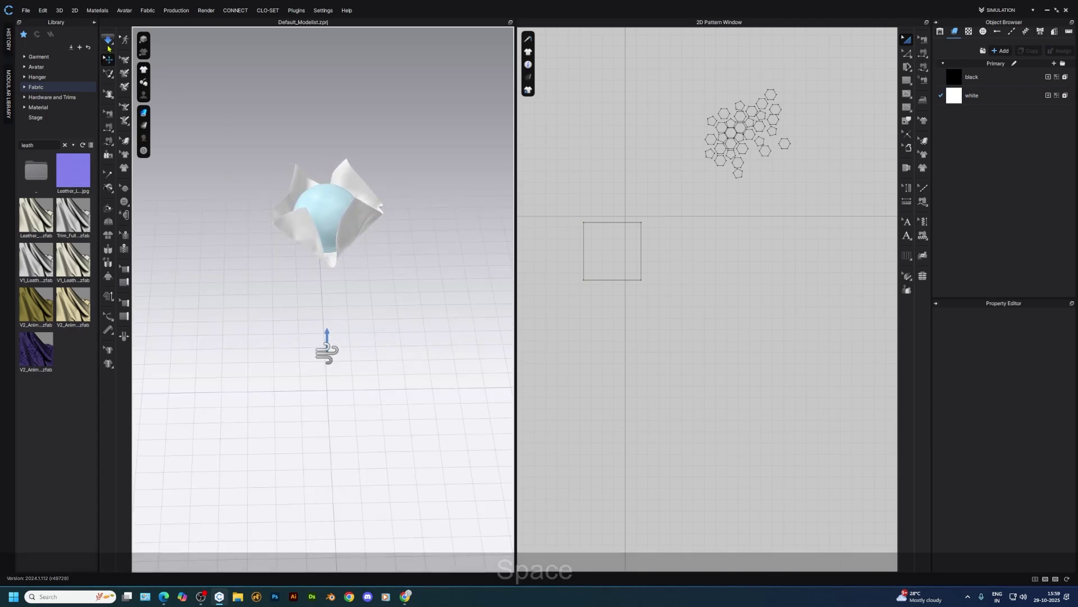
- Set the simulation gravity to -4000 under the Normal (Default) preset, and run the simulation briefly on the cloth
left_click(109, 42)
left_click(143, 51)
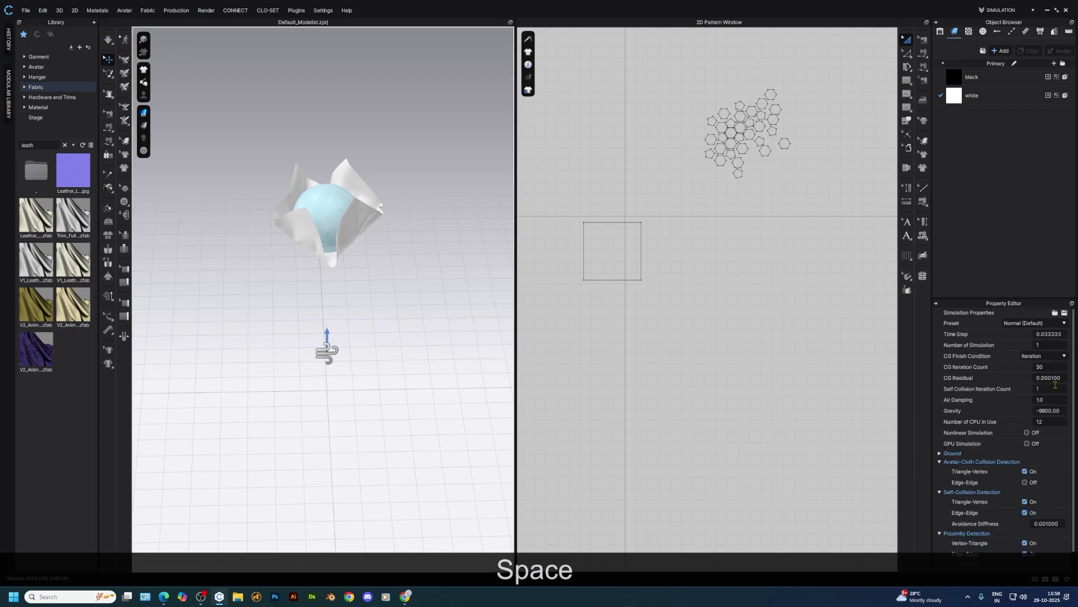
left_click(1063, 410)
type("-")
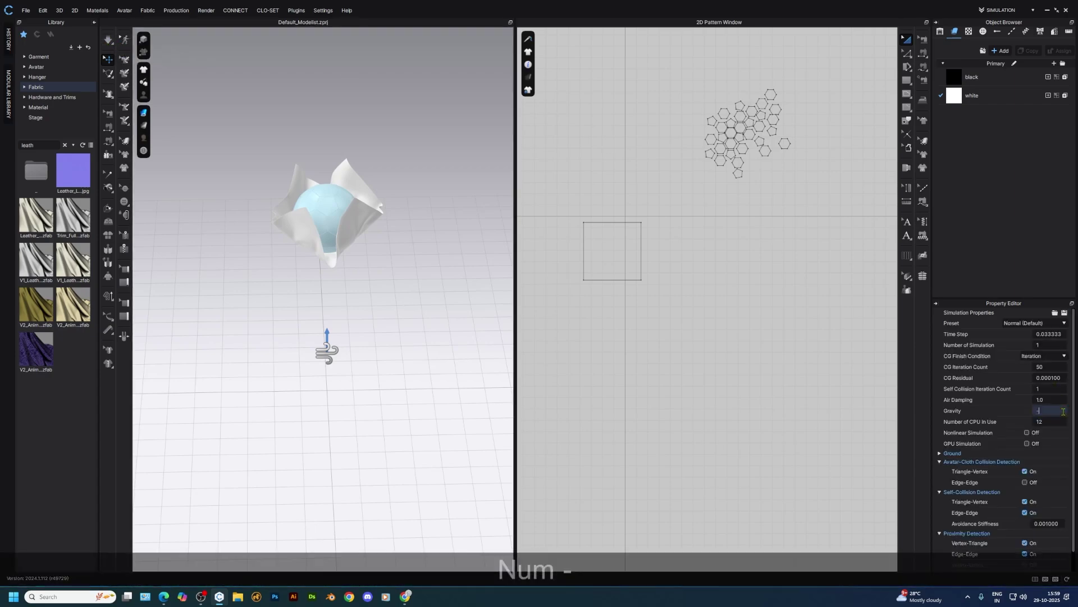
type("4000")
key("Return")
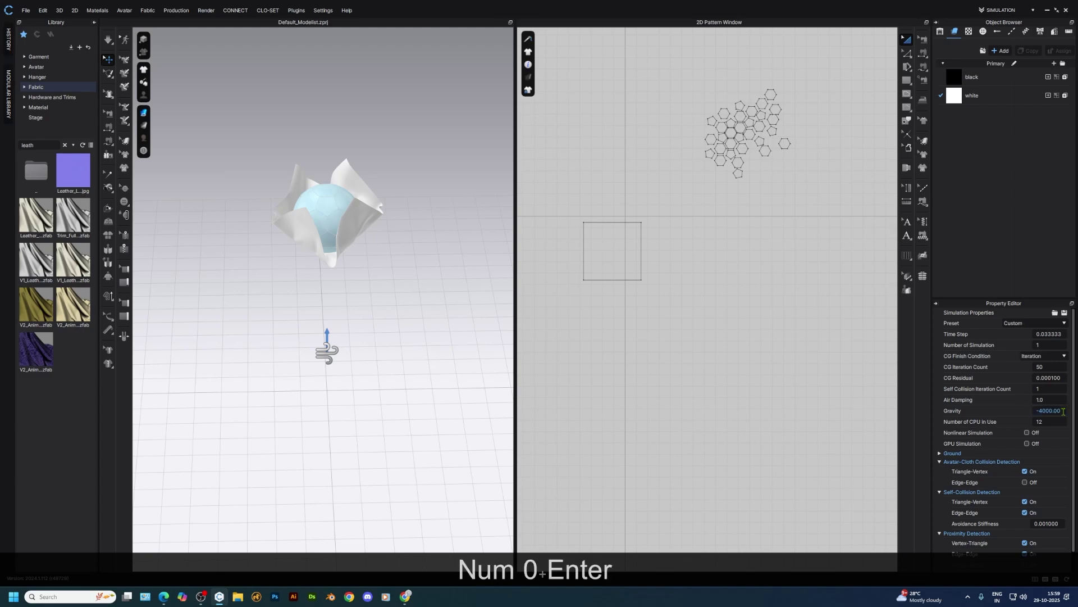
key("space")
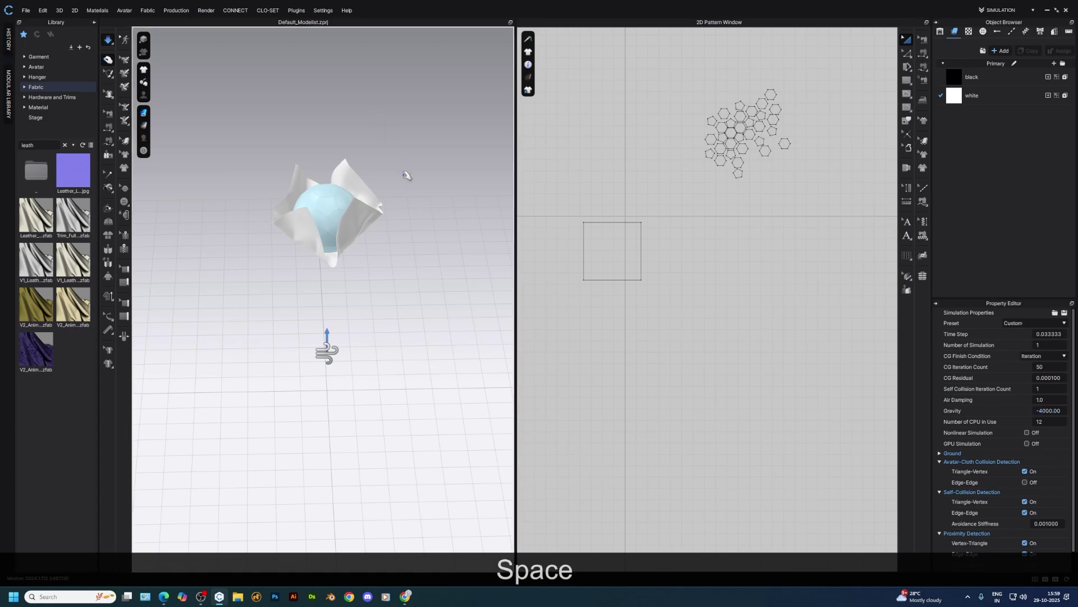
right_click_drag(399, 247, 451, 337)
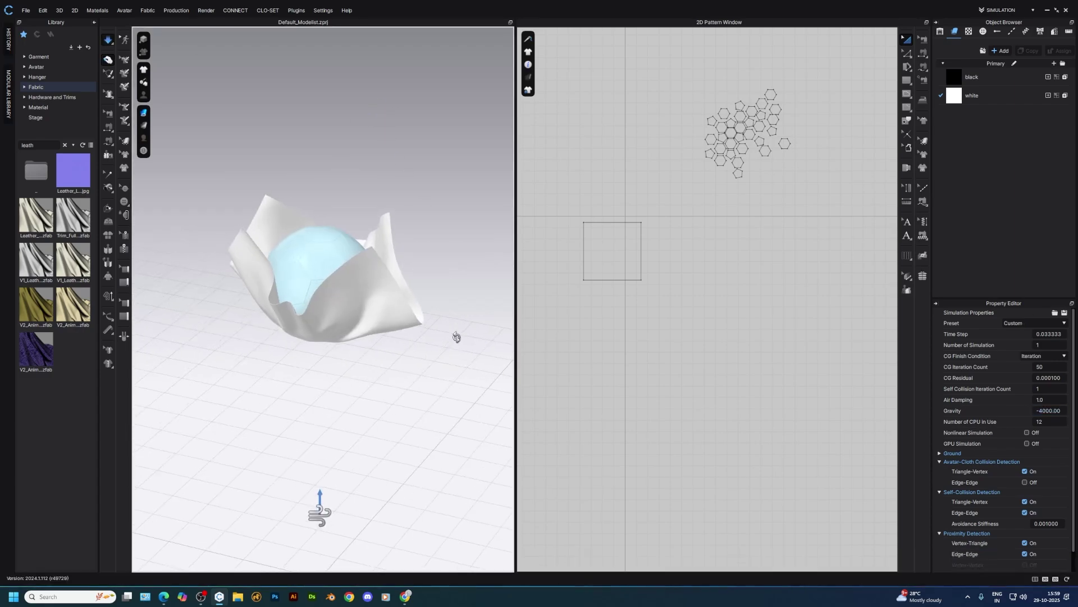
key("space")
- Add a new fabric and assign it to the square cloth
left_click(378, 296)
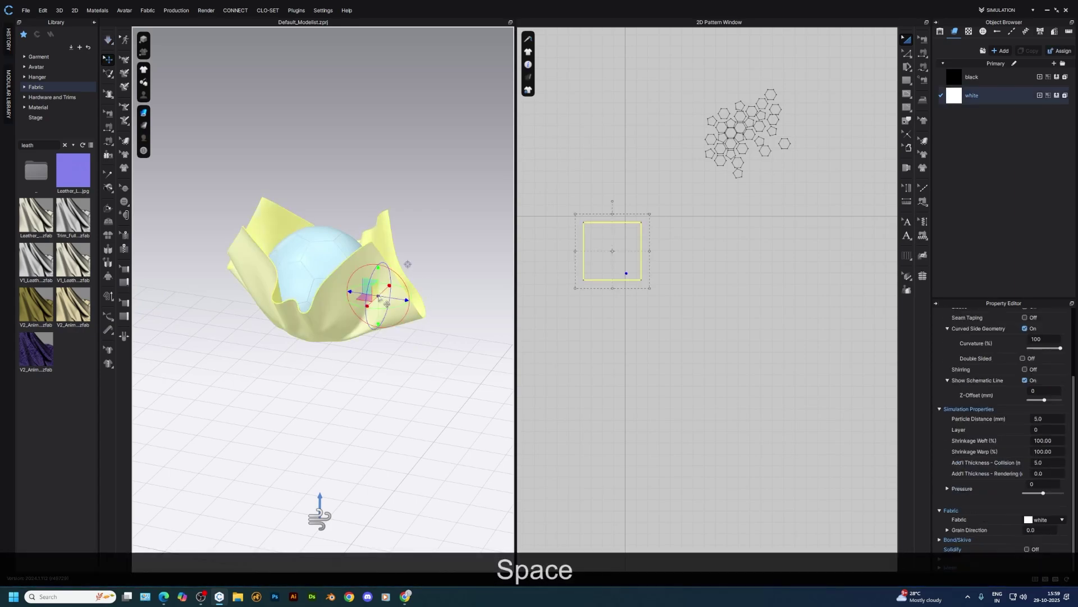
left_click(1004, 50)
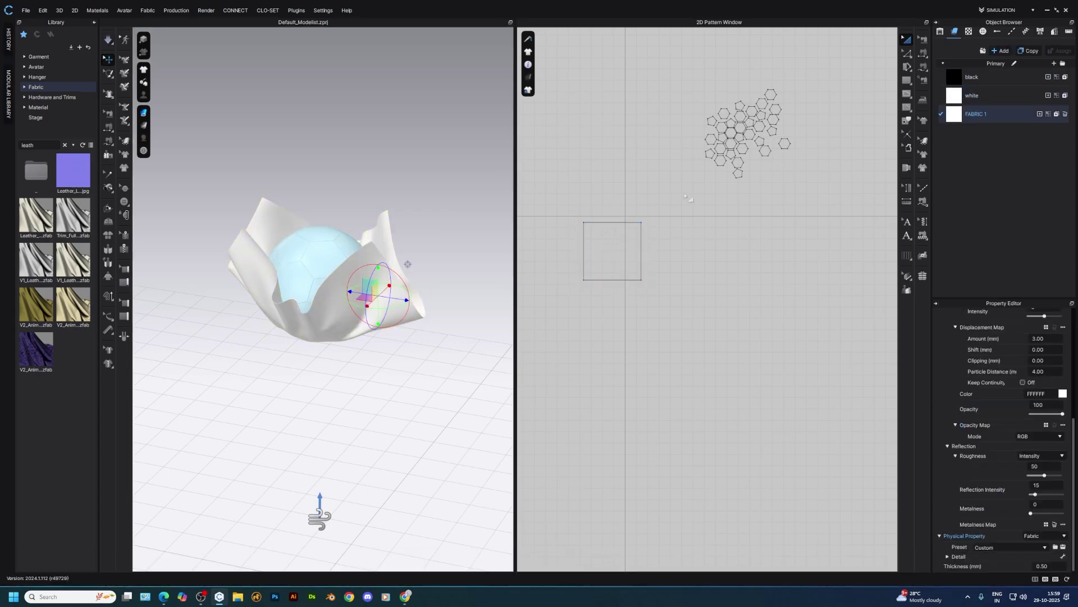
left_click(382, 235)
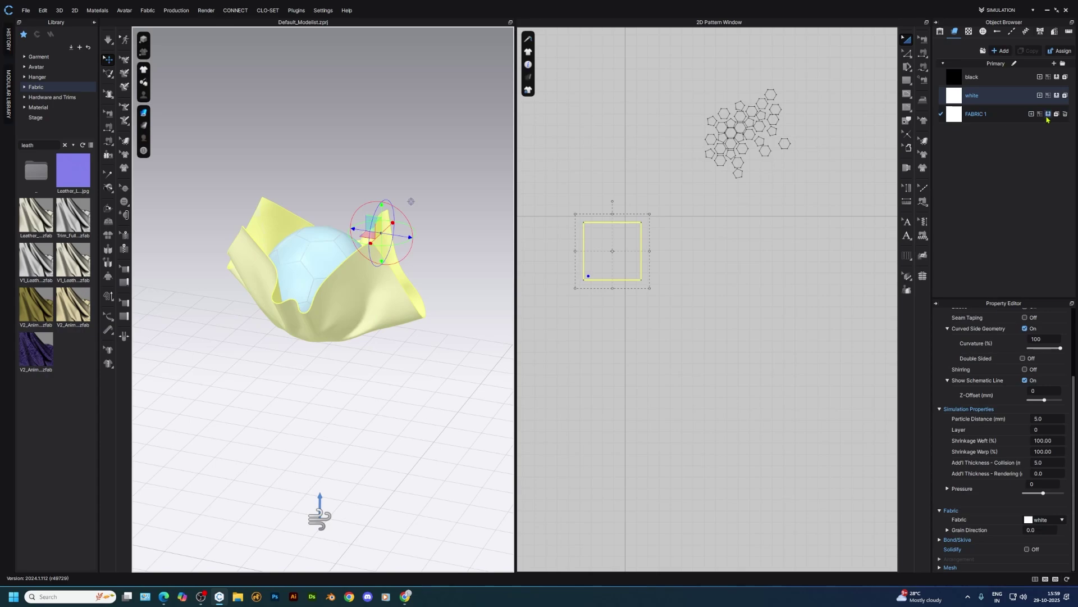
left_click(1048, 114)
left_click(432, 167)
- Simulate the cloth with its new fabric, then rerun the simulation with the Normal (Default) preset and stop it
key("space")
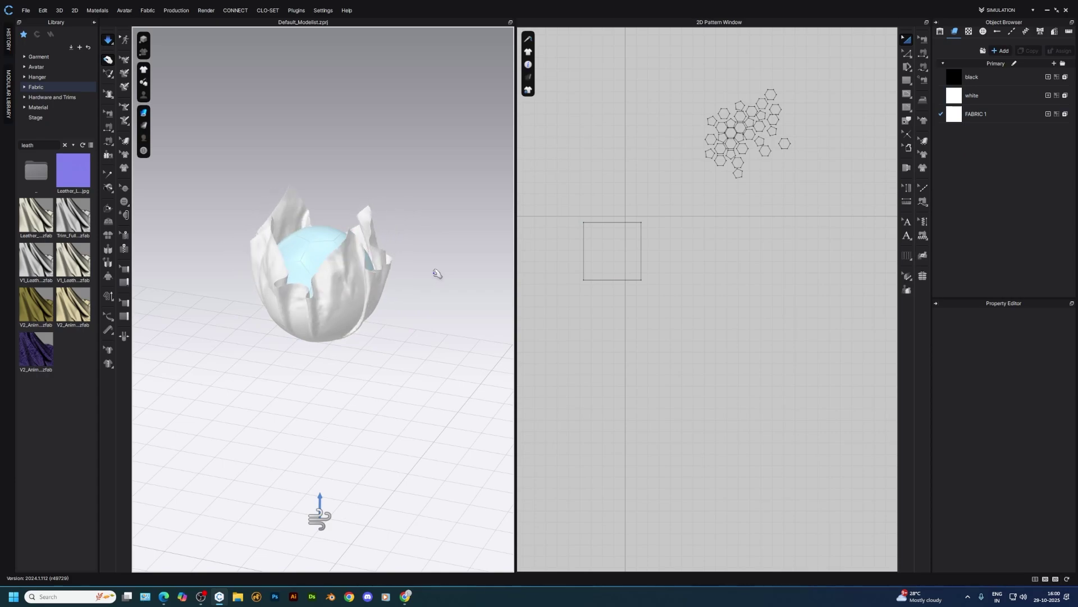
key("space")
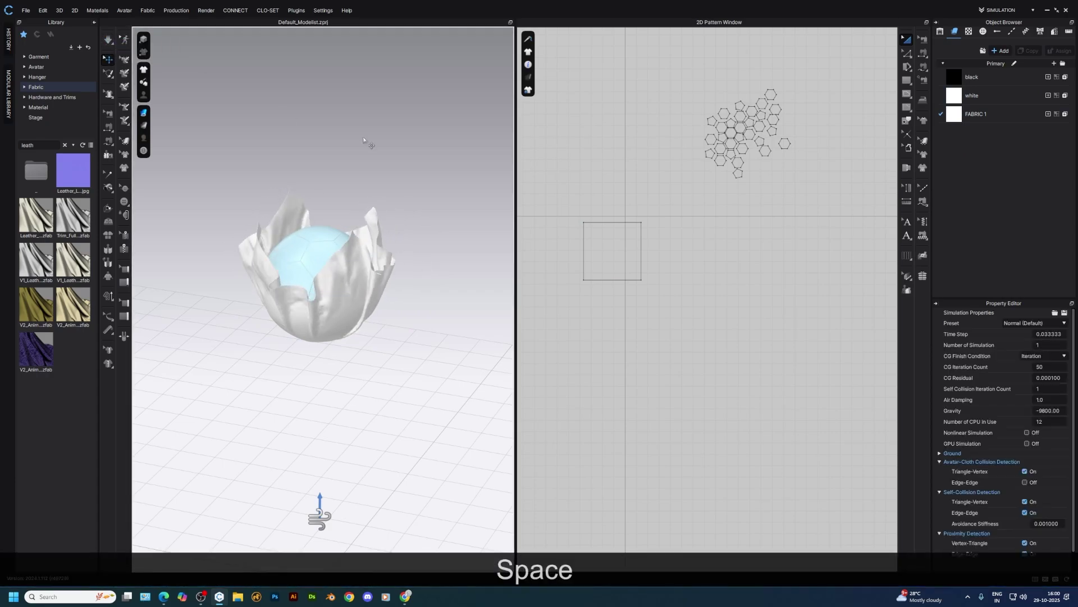
key("space")
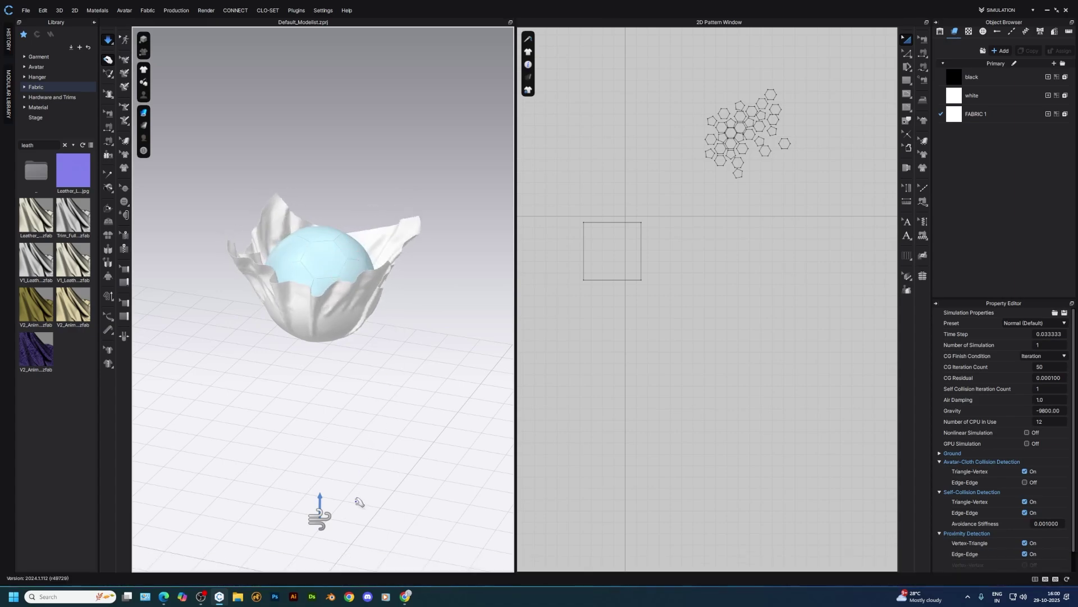
key("space")
- Set the wind controller's strength to 500 and restart the simulation
left_click(331, 519)
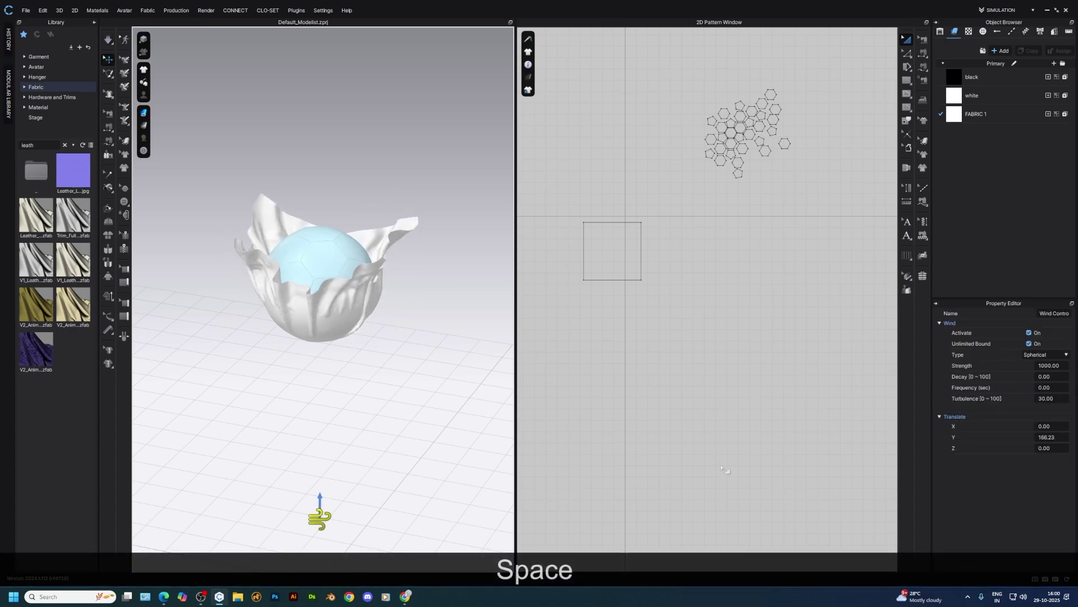
left_click(1064, 366)
type("500")
key("Return")
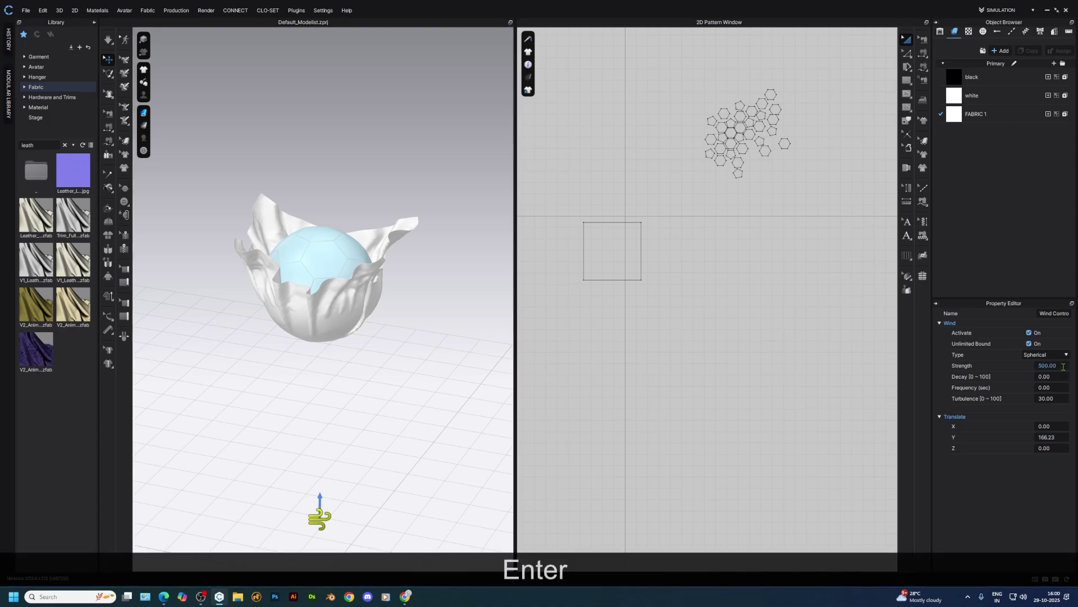
key("space")
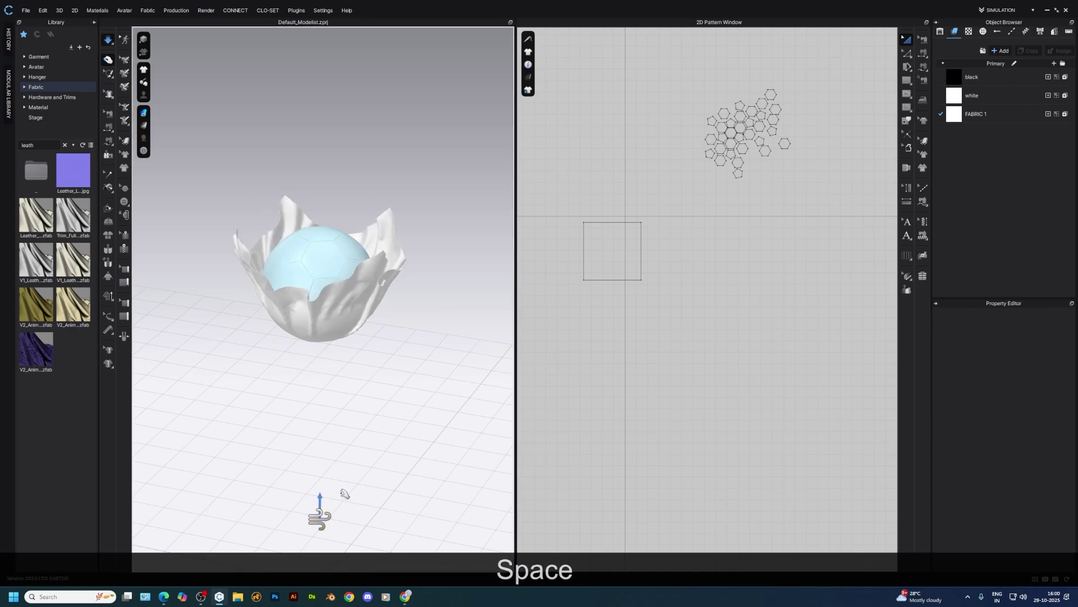
- Lower the wind controller's strength to 200 and finally to 100 while the simulation runs
left_click(318, 508)
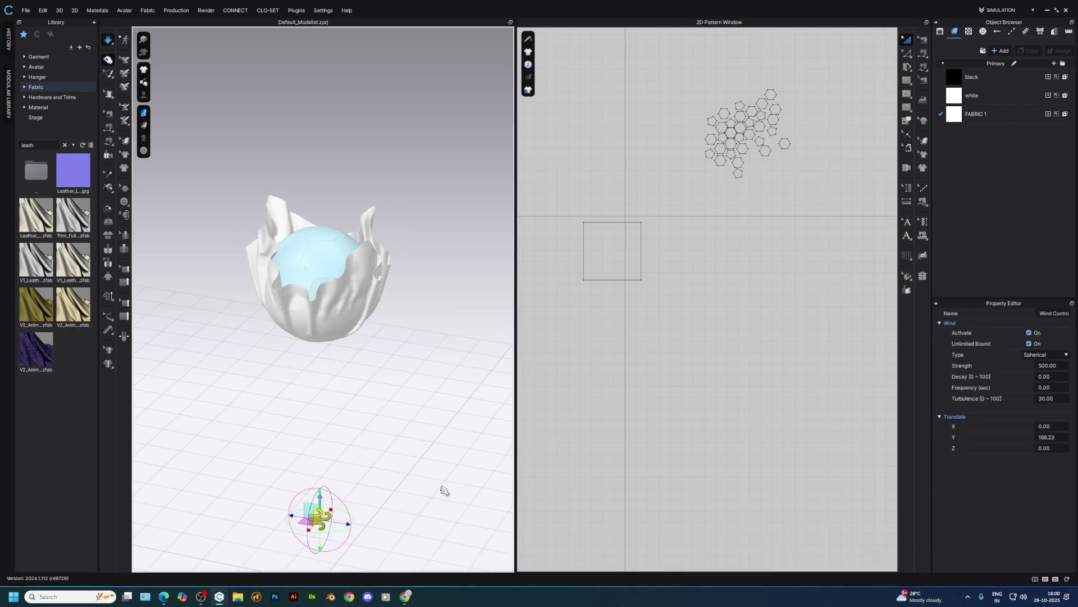
type("200")
key("Return")
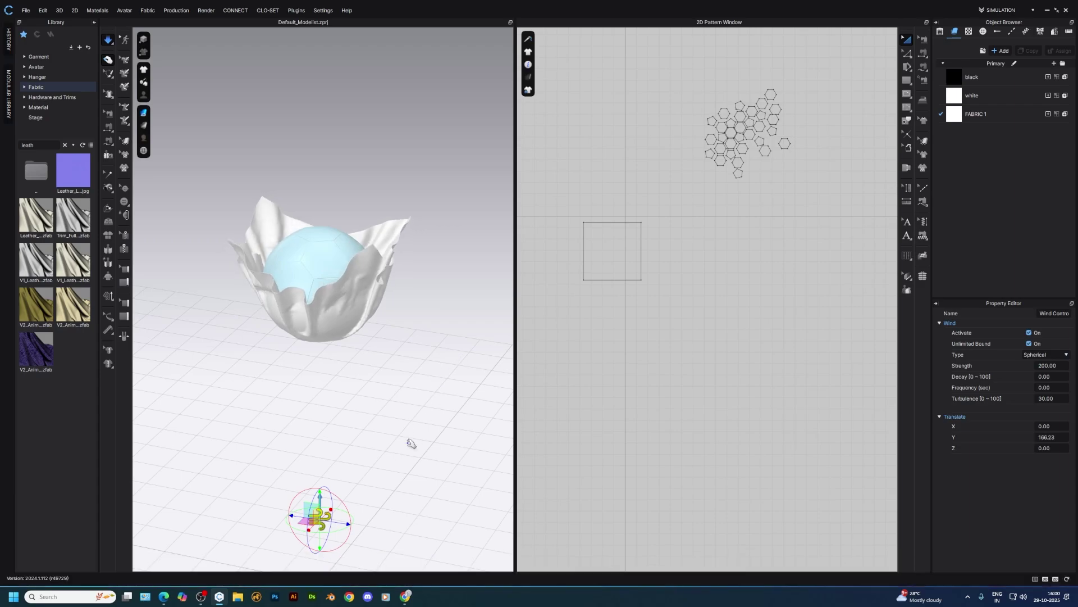
double_click(1059, 366)
type("100")
key("Return")
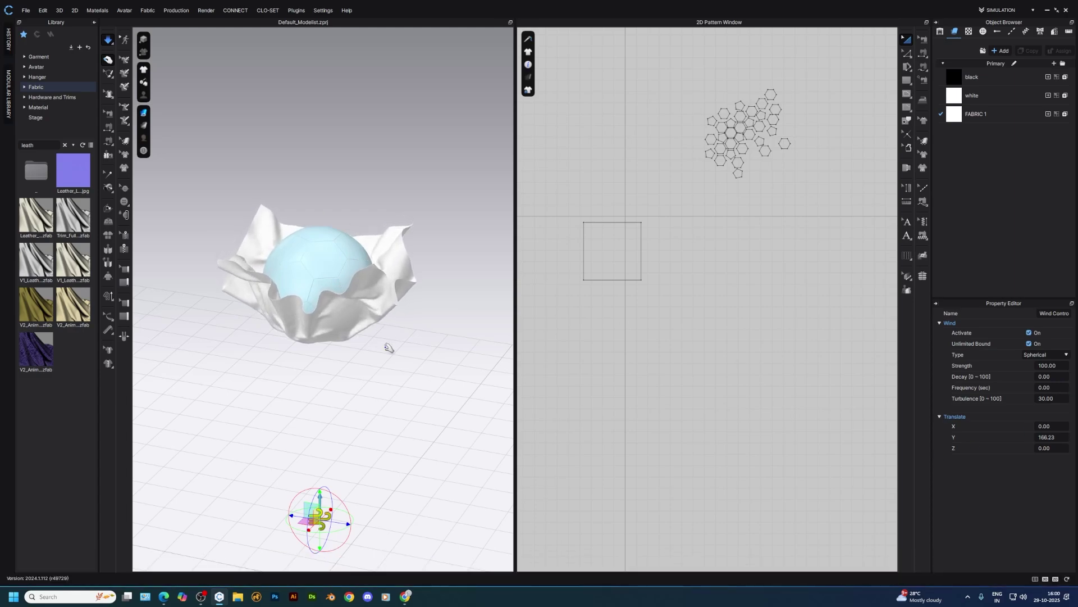
- Stop and restart the simulation, inspecting from several angles how the cloth settles around the ball
right_click_drag(404, 369, 414, 396)
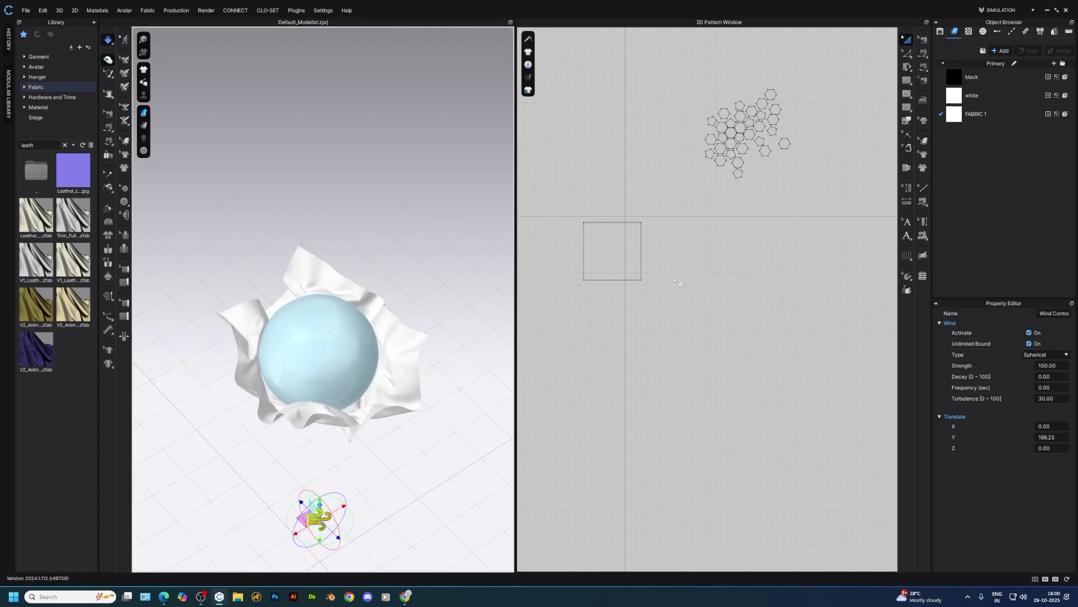
key("space")
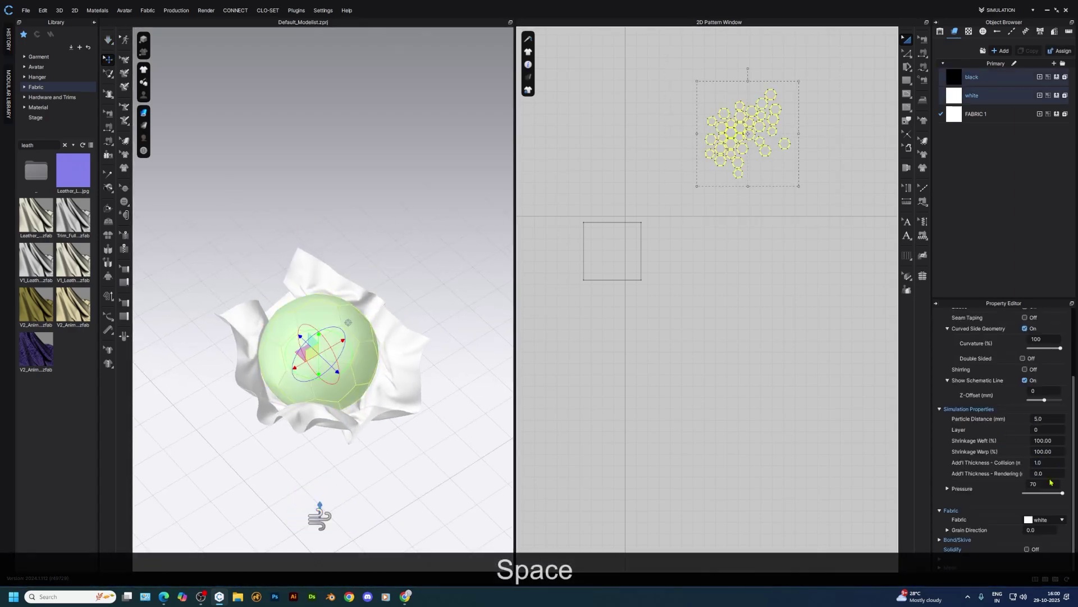
key("space")
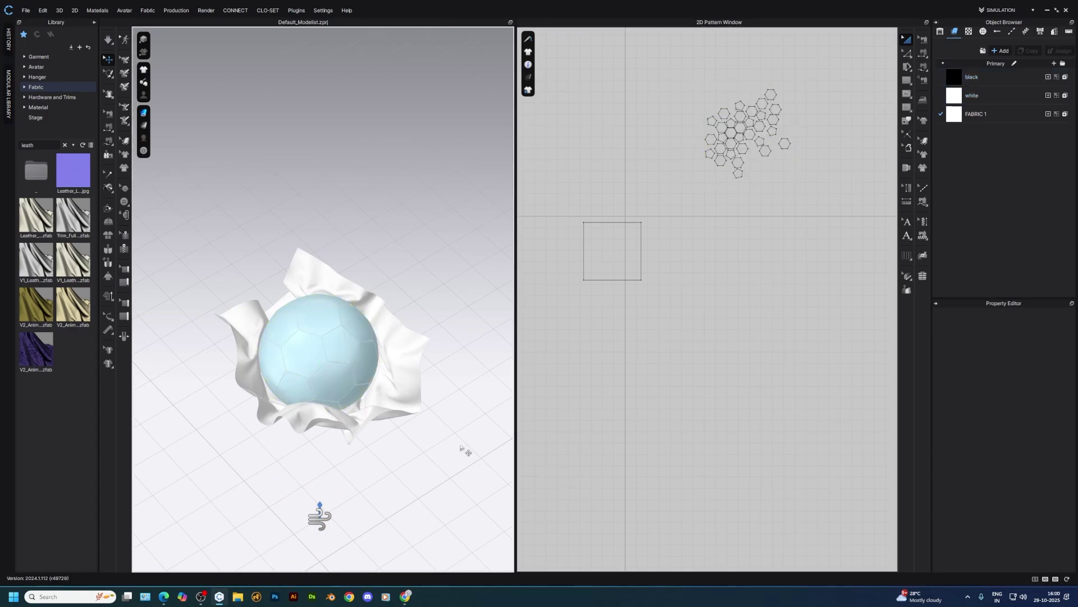
right_click_drag(437, 350, 354, 414)
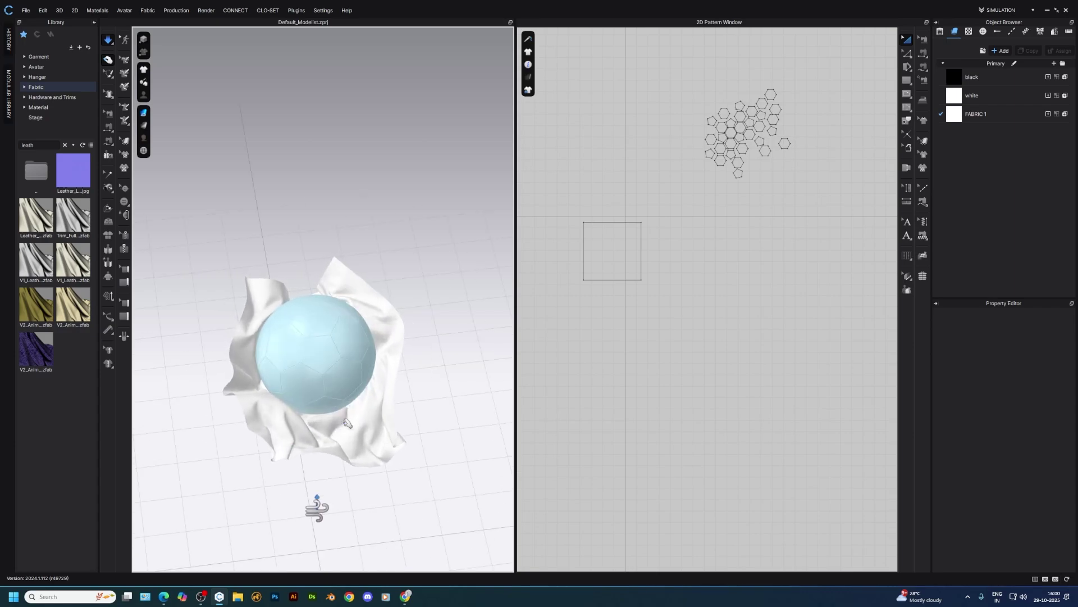
right_click_drag(348, 423, 368, 414)
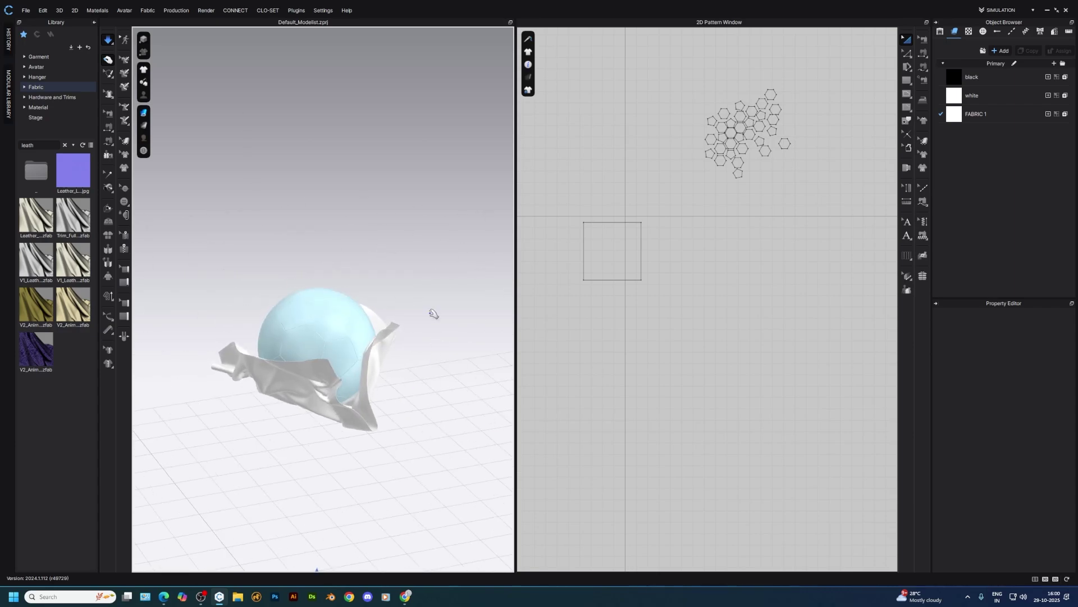
- Try pinning the cloth's corners while the simulation runs, and clear the pins each time
key("w")
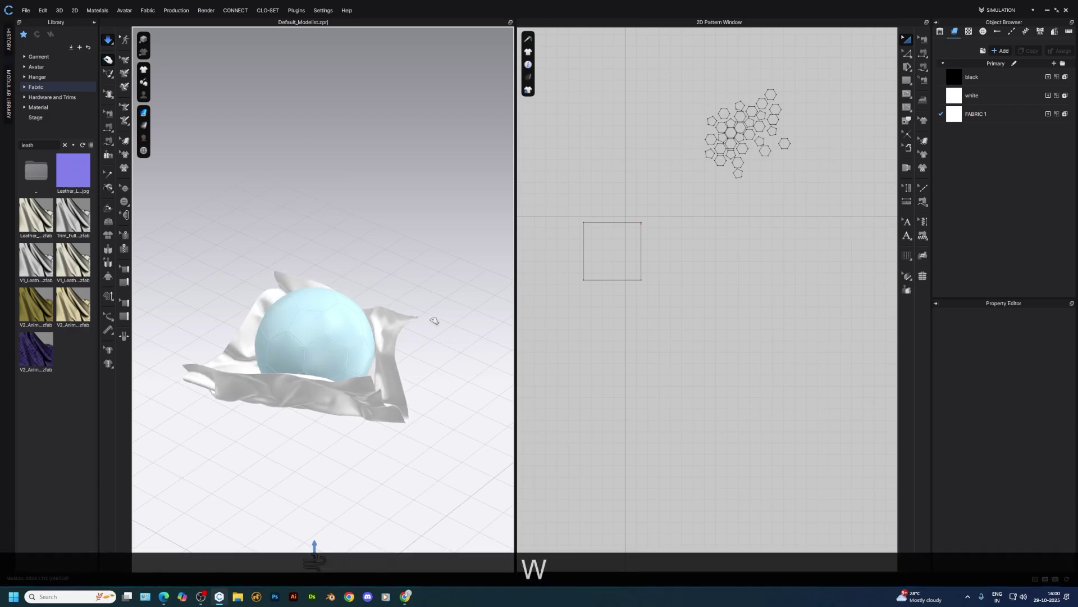
key("ctrl+w")
right_click_drag(450, 370, 371, 368)
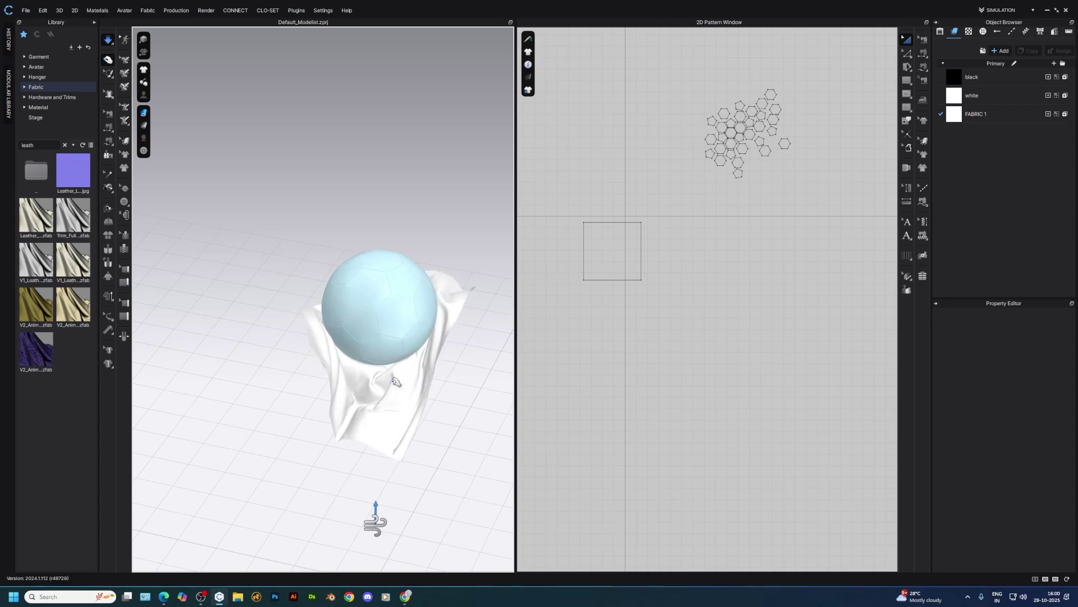
right_click_drag(378, 382, 449, 332)
right_click_drag(294, 400, 284, 509)
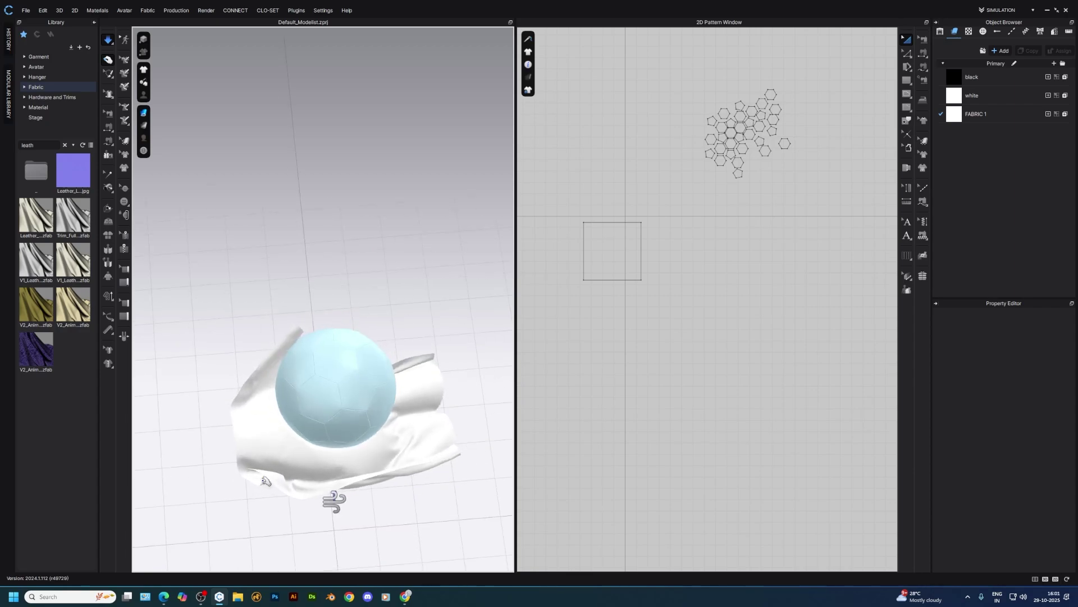
key("w")
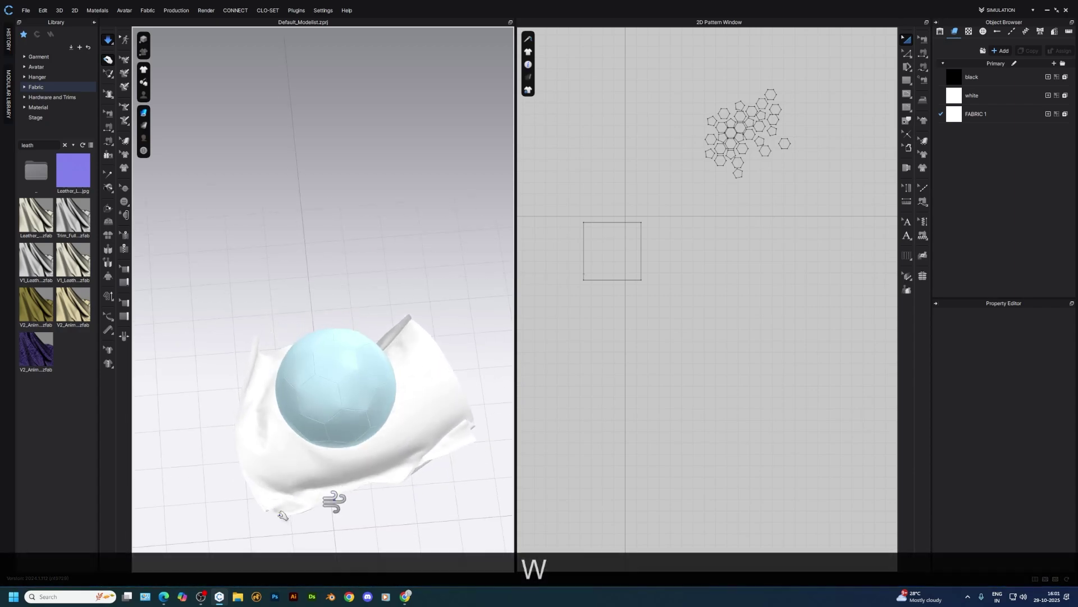
key("ctrl")
key("ctrl+w")
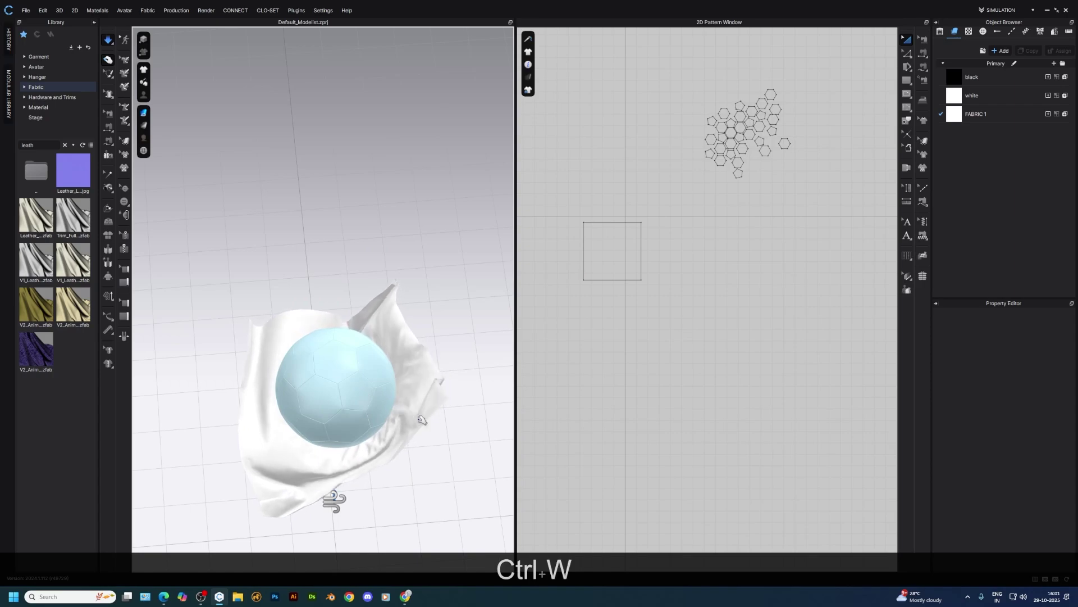
key("ctrl+w")
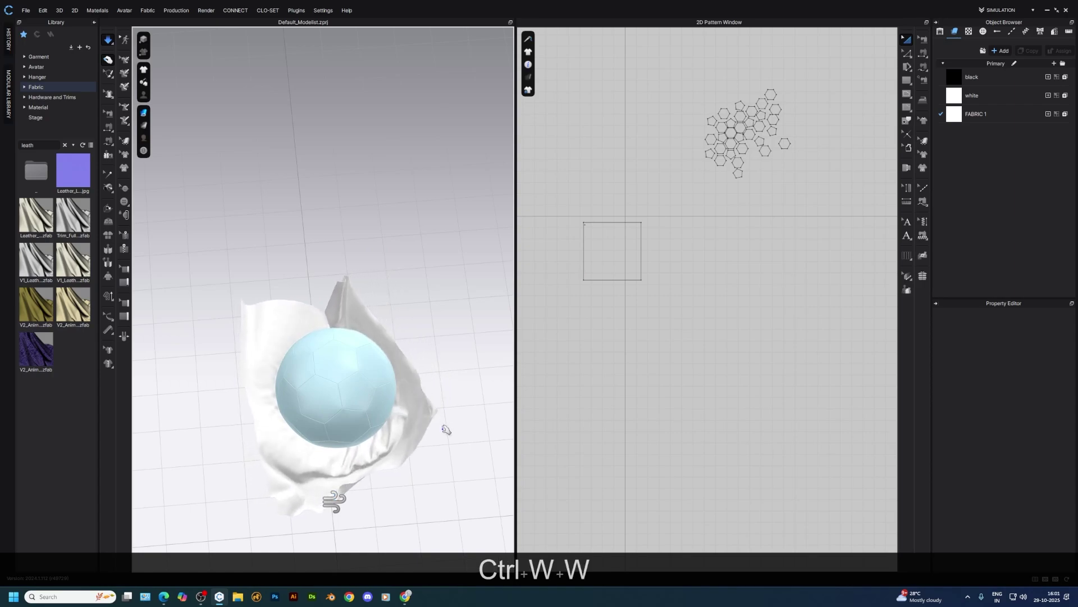
- Pin cloth corners during the running simulation and pull them outward to spread the cloth beneath the ball
key("w")
left_click_drag(284, 294, 256, 294)
right_click_drag(328, 344, 421, 335)
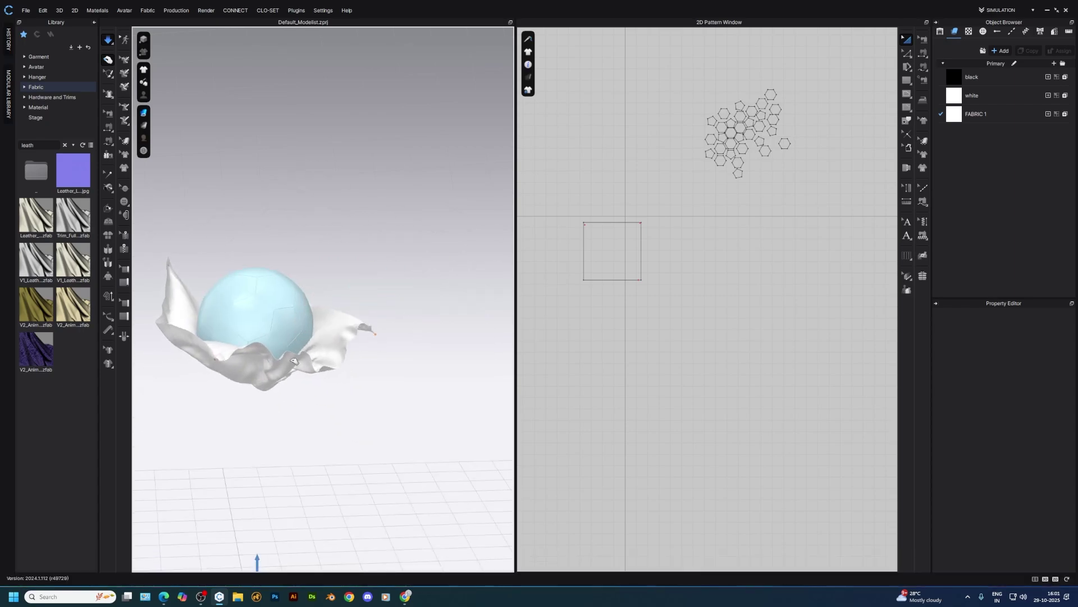
left_click_drag(206, 367, 175, 390)
right_click_drag(416, 354, 248, 387)
scroll(348, 359, "down", 2)
middle_click_drag(354, 360, 380, 282)
right_click_drag(380, 282, 347, 279)
right_click_drag(446, 217, 433, 267)
- Pin another cloth corner and pull it outward, checking from several angles how the cloth stretches around the ball
key("w")
left_click_drag(377, 128, 354, 109)
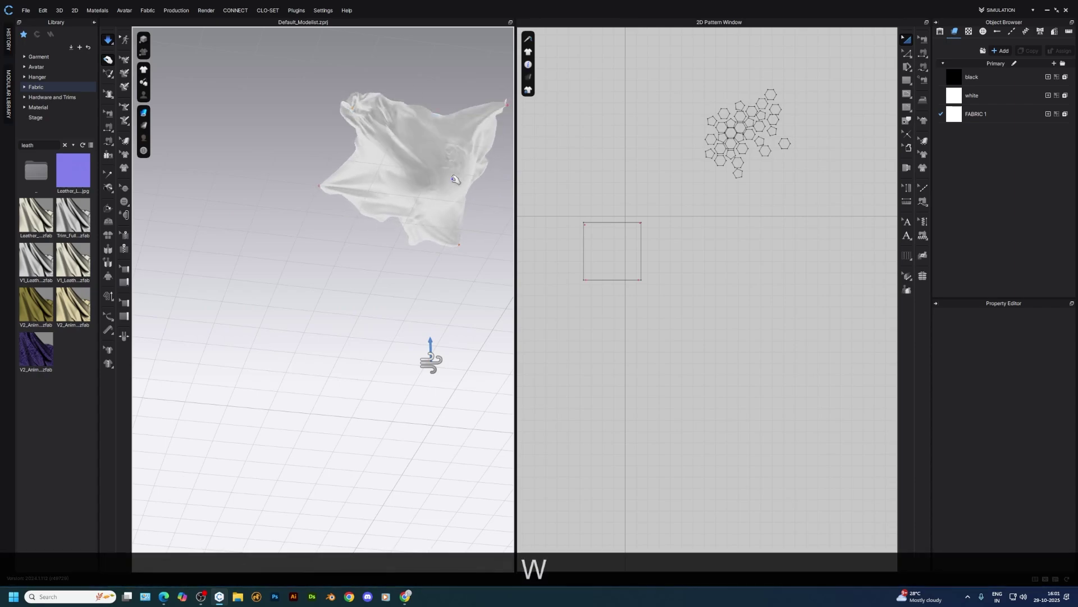
middle_click_drag(495, 141, 433, 164)
right_click_drag(453, 188, 440, 233)
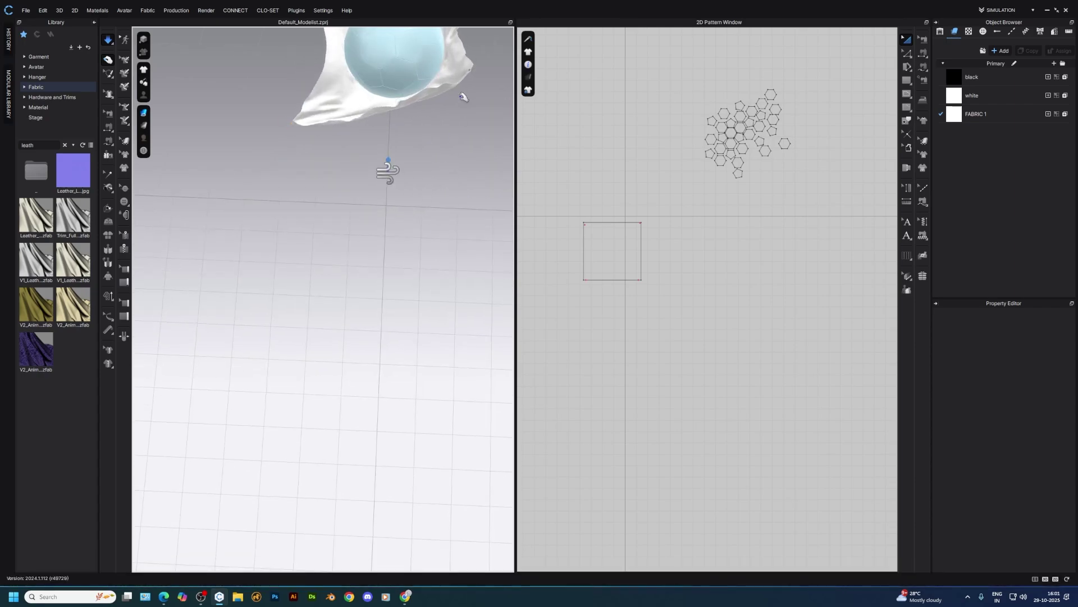
middle_click_drag(480, 184, 428, 281)
right_click_drag(429, 282, 435, 249)
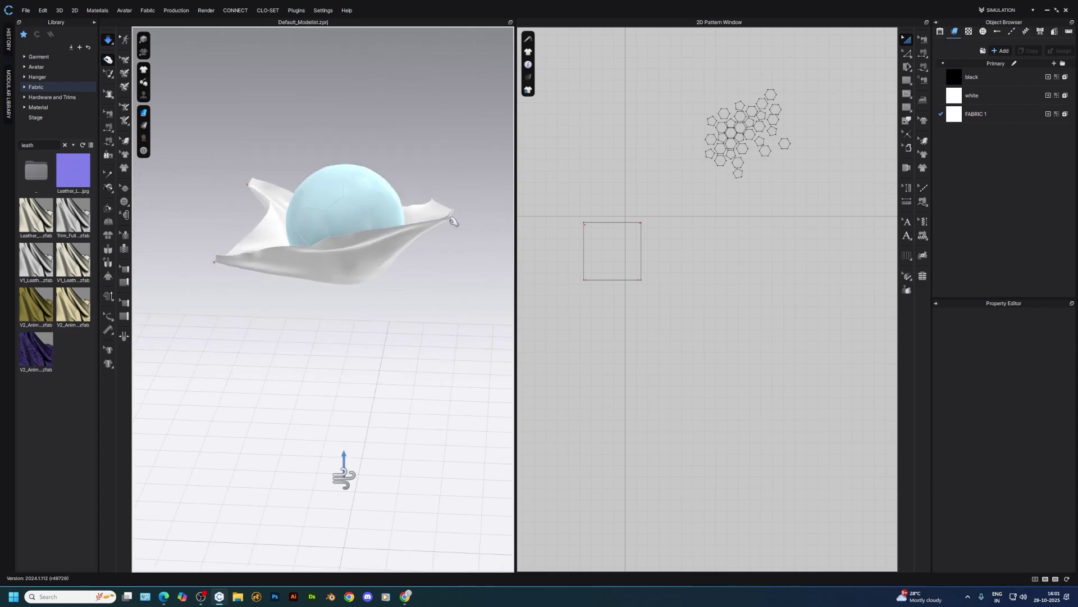
right_click_drag(457, 248, 430, 264)
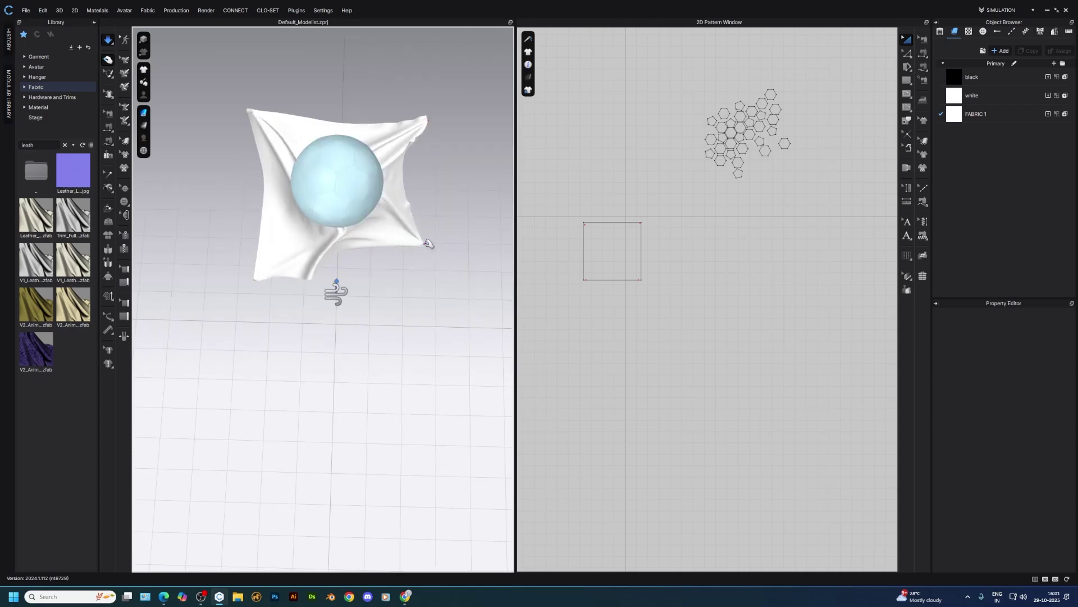
right_click_drag(409, 305, 416, 229)
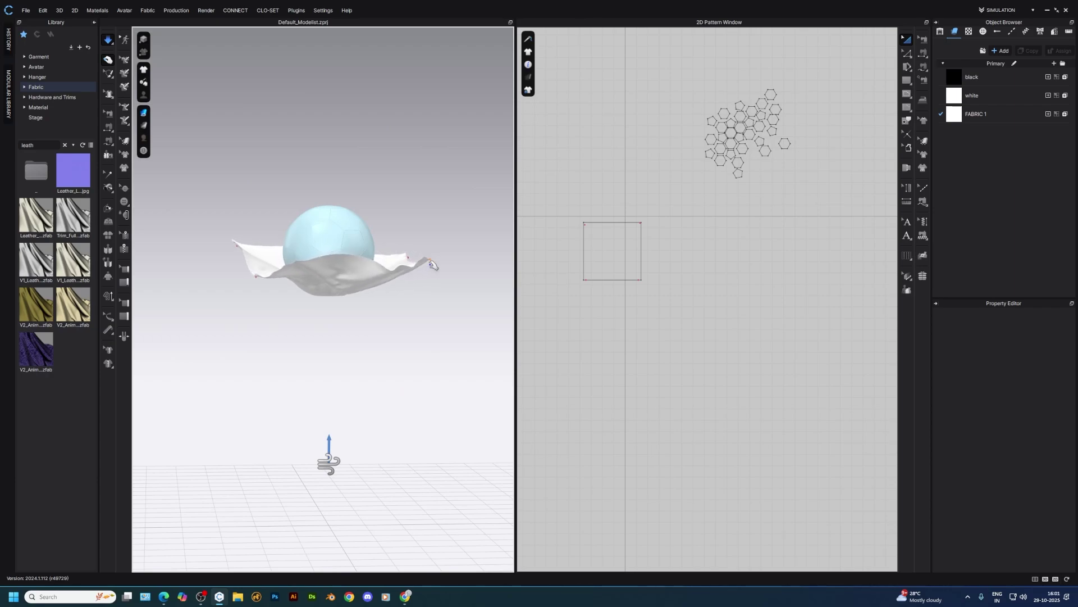
right_click_drag(434, 264, 438, 286)
- Stop the simulation, clear all existing pins and pin one cloth corner exactly at its tip
scroll(328, 330, "up", 6)
middle_click_drag(327, 330, 282, 381)
right_click_drag(282, 380, 388, 368)
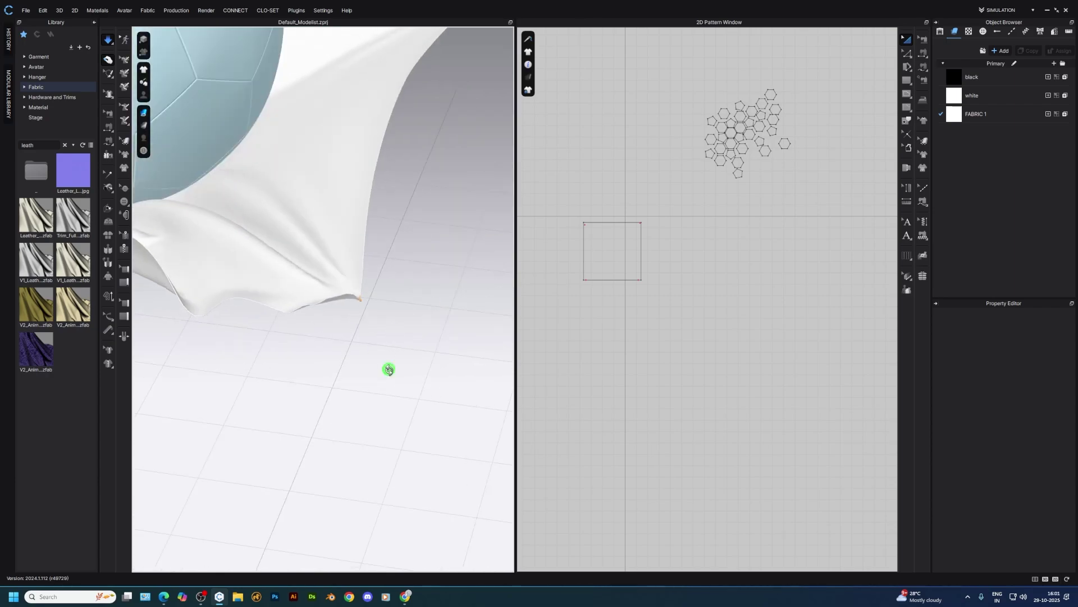
scroll(342, 319, "up", 4)
key("space")
key("ctrl+w")
right_click_drag(355, 331, 356, 207)
key("w")
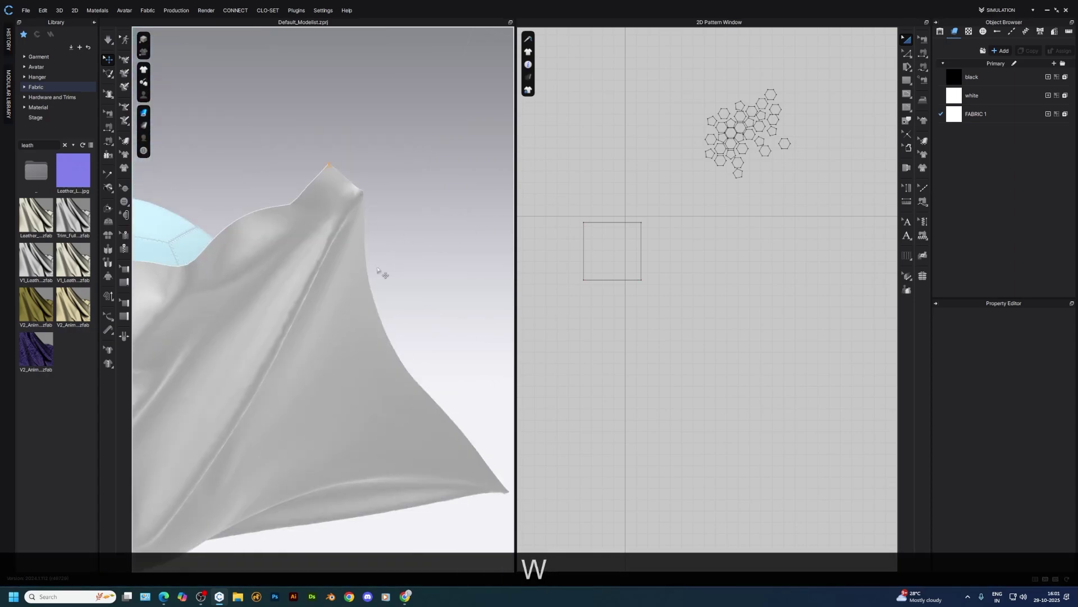
- Pin the second corner of the stopped cloth precisely at its tip
scroll(377, 313, "down", 2)
middle_click_drag(377, 312, 305, 200)
right_click_drag(305, 200, 337, 331)
middle_click_drag(337, 331, 162, 413)
middle_click_drag(186, 277, 385, 289)
scroll(386, 289, "up", 2)
right_click_drag(386, 289, 373, 349)
middle_click_drag(373, 348, 466, 476)
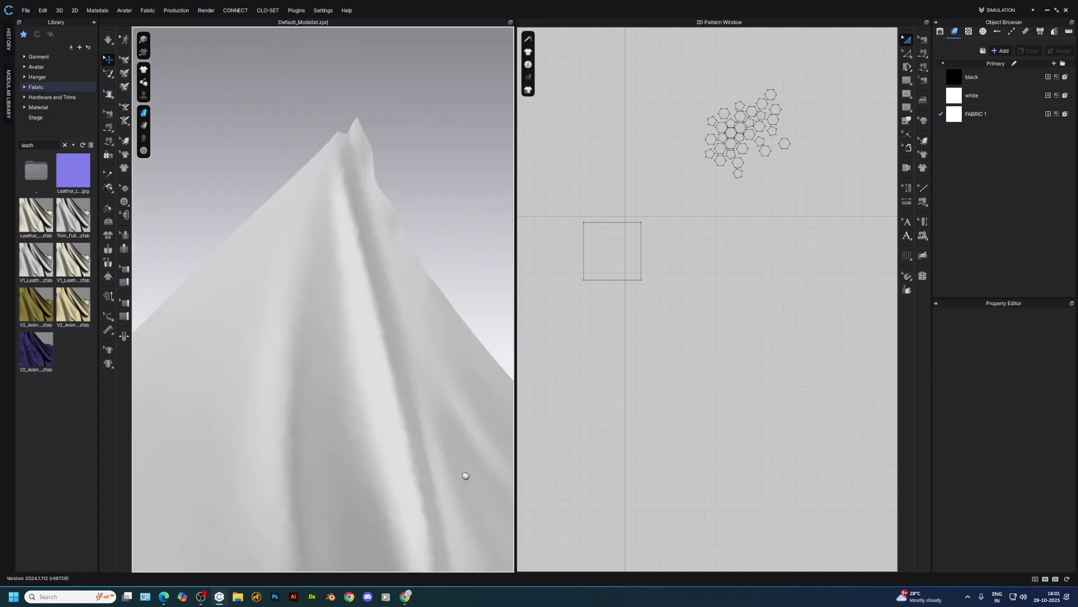
right_click_drag(465, 475, 469, 236)
key("w")
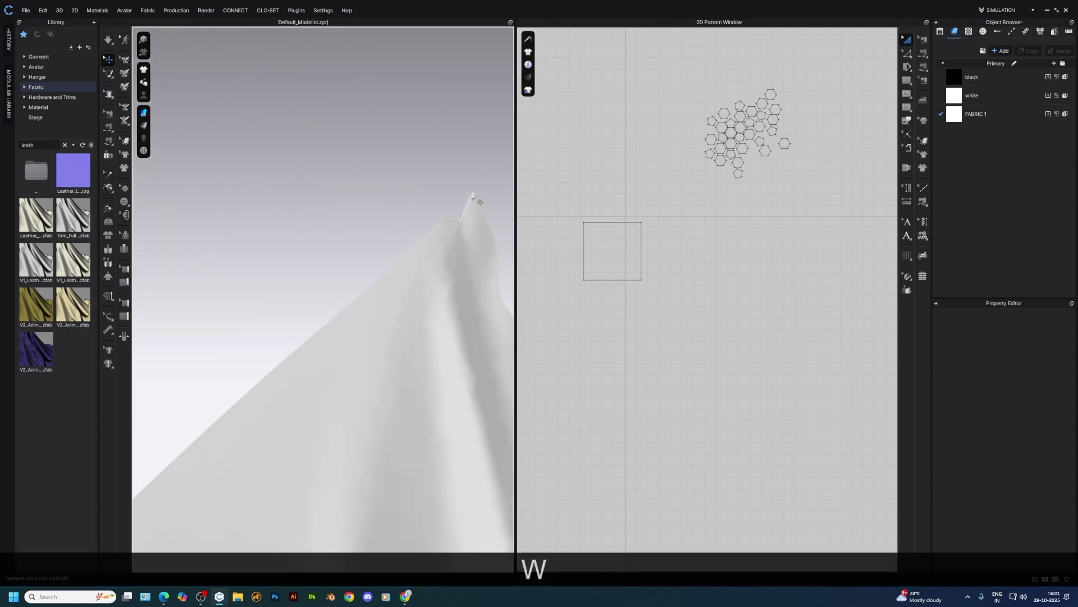
- Pin the two remaining cloth corners at their tips
right_click_drag(468, 225, 392, 395)
middle_click_drag(392, 395, 208, 405)
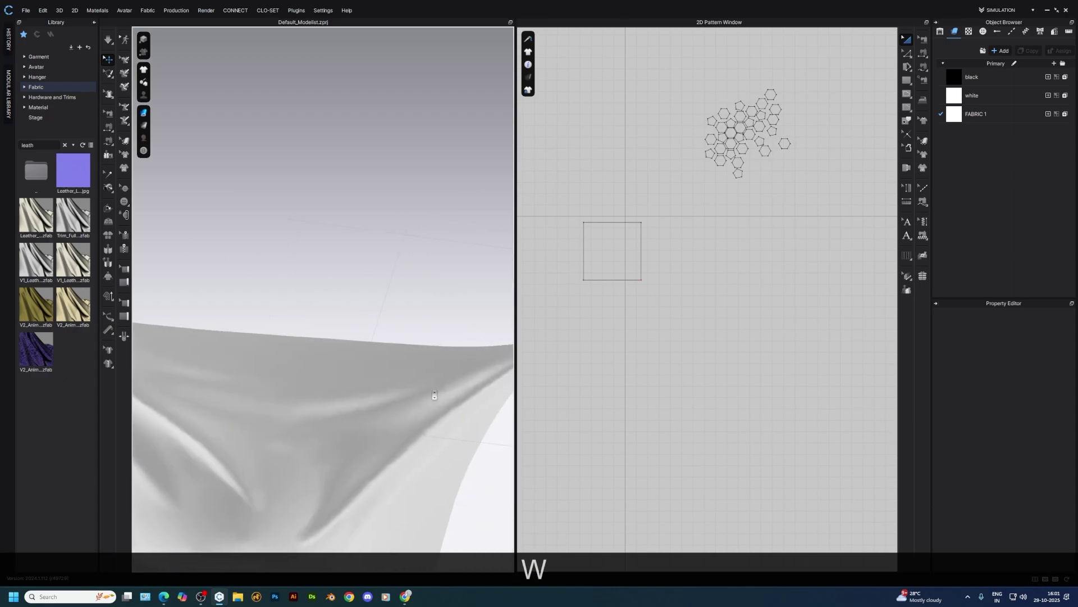
middle_click_drag(433, 402, 266, 413)
right_click_drag(361, 390, 337, 517)
middle_click_drag(337, 517, 435, 175)
left_click(332, 318)
right_click_drag(333, 318, 274, 371)
left_click(390, 398)
right_click_drag(390, 398, 313, 380)
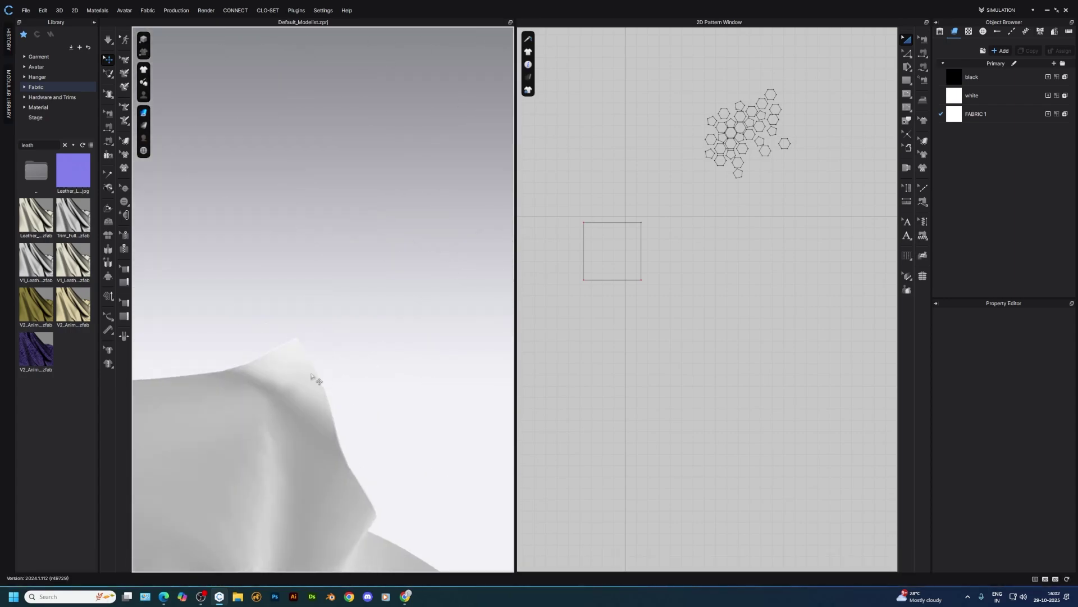
key("w")
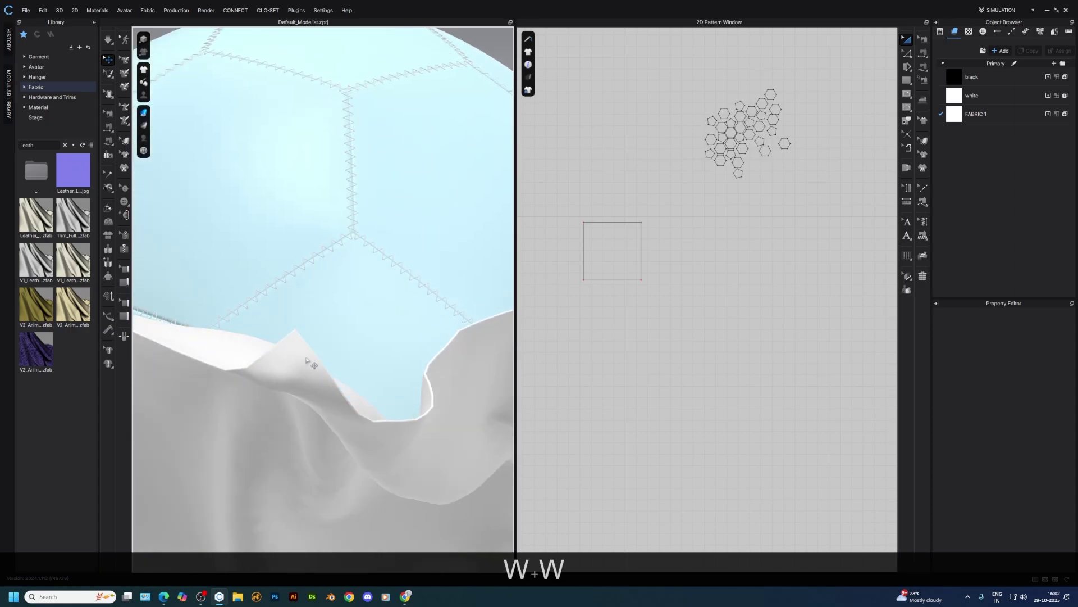
key("w")
- Restart the simulation and pull the pinned corners outward to stretch the cloth evenly under the ball
scroll(294, 388, "down", 5)
right_click_drag(294, 389, 293, 338)
middle_click_drag(292, 338, 356, 354)
key("space")
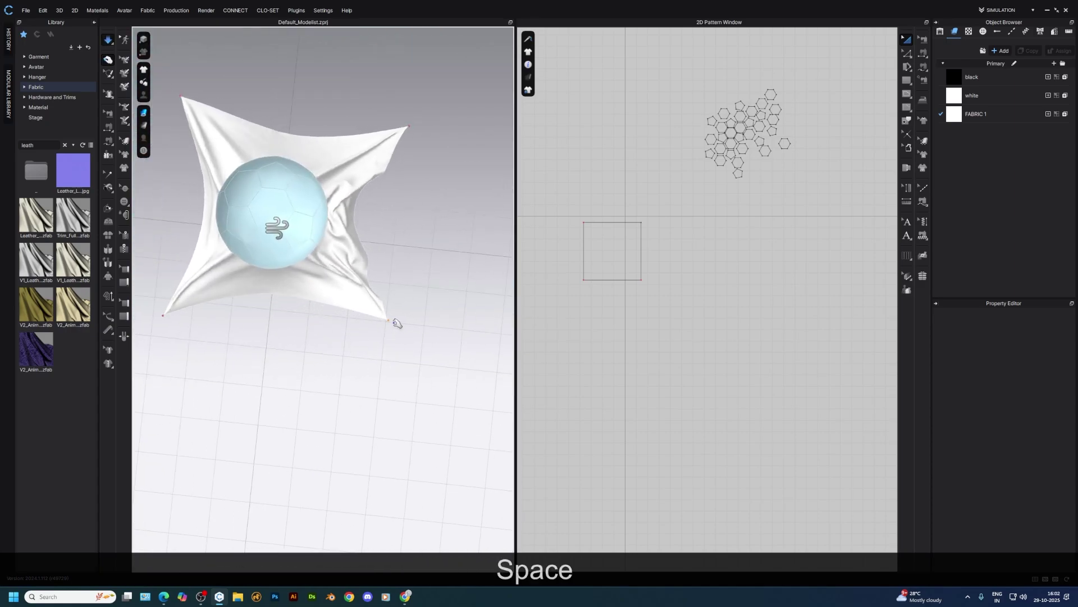
left_click_drag(397, 324, 393, 347)
right_click_drag(229, 320, 282, 357)
left_click_drag(272, 411, 265, 419)
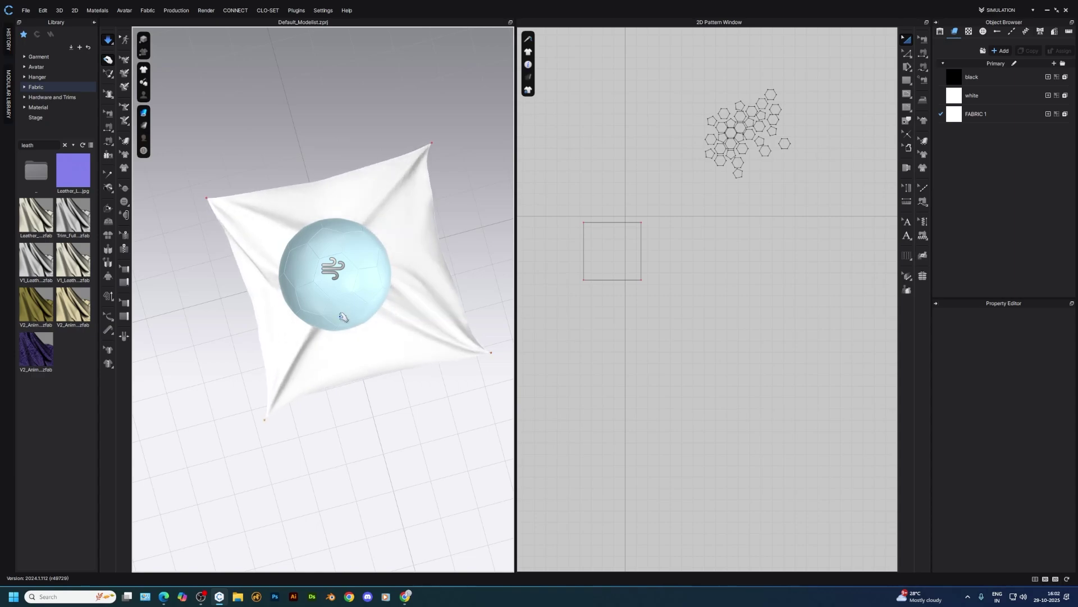
- Inspect the stretched cloth around the ball from several sides and stop the simulation
right_click_drag(446, 393, 433, 356)
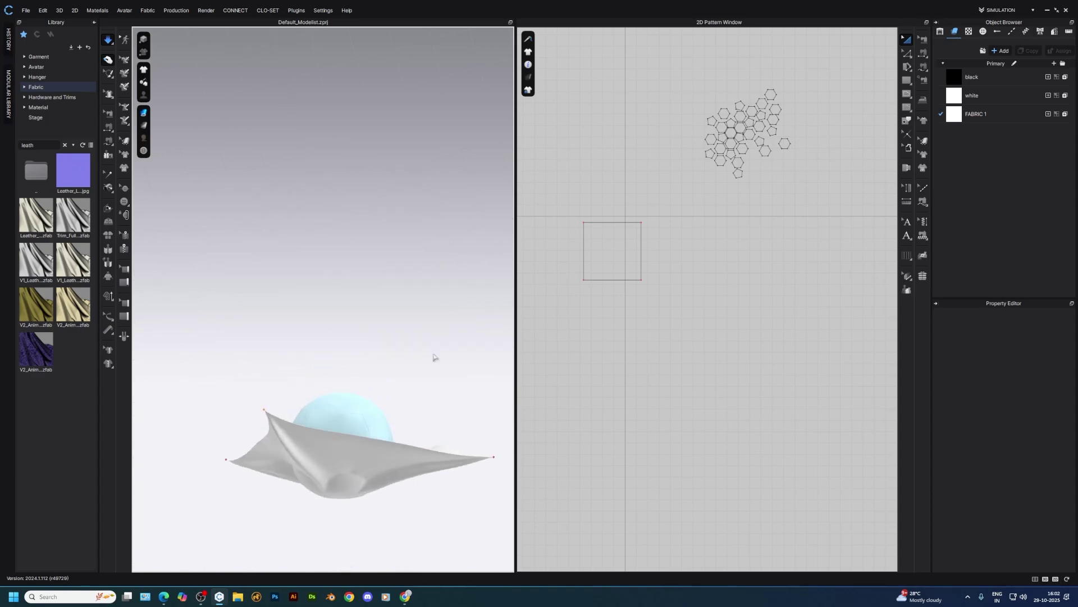
right_click_drag(436, 498, 433, 546)
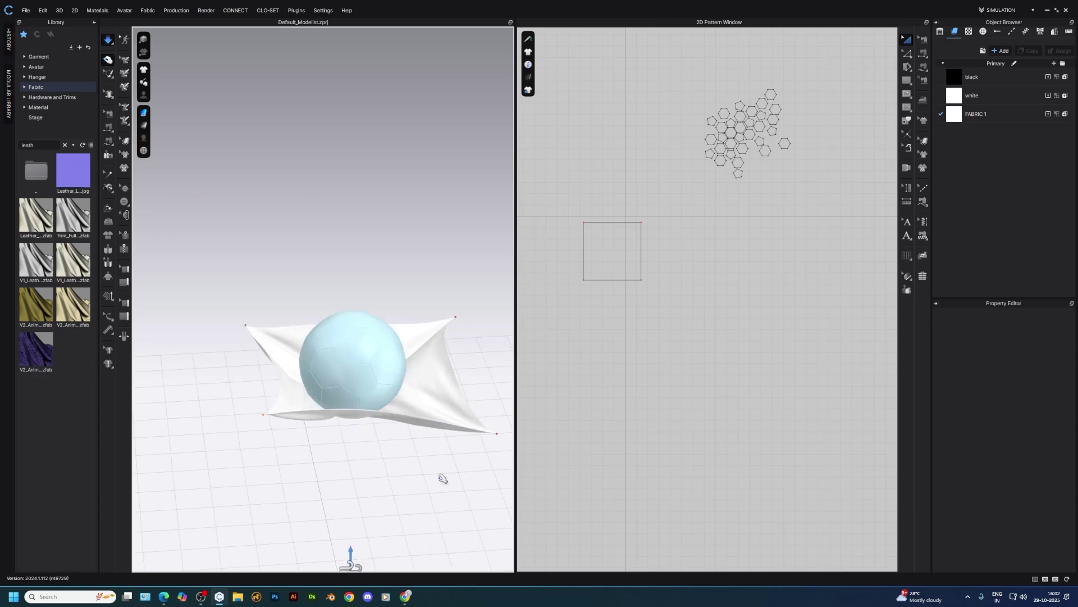
right_click_drag(441, 477, 428, 427)
middle_click_drag(434, 484, 410, 299)
right_click_drag(410, 299, 459, 365)
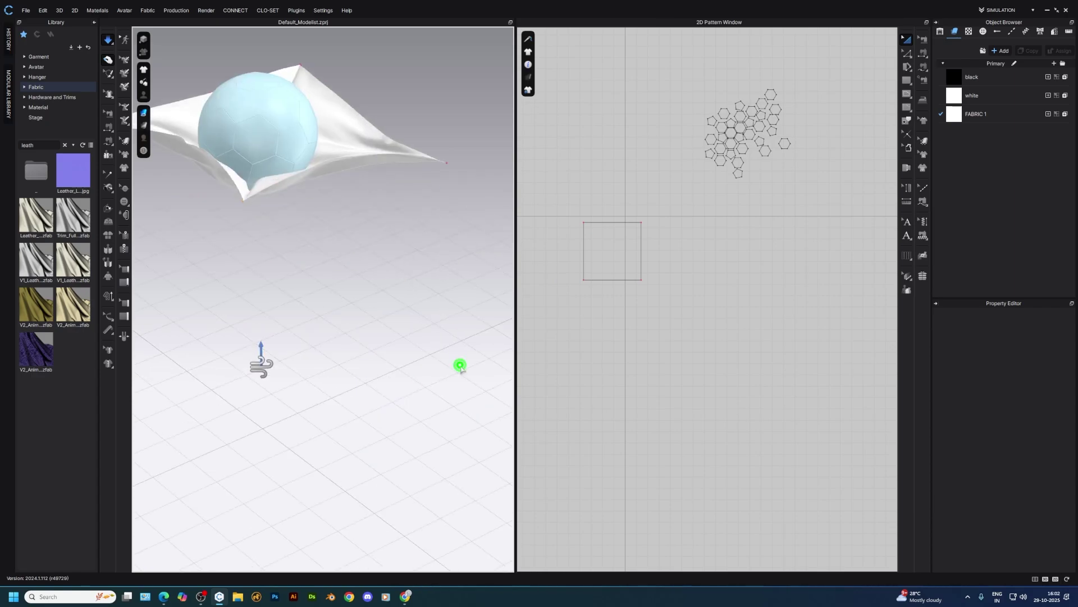
scroll(395, 302, "down", 4)
key("space")
right_click_drag(370, 265, 328, 249)
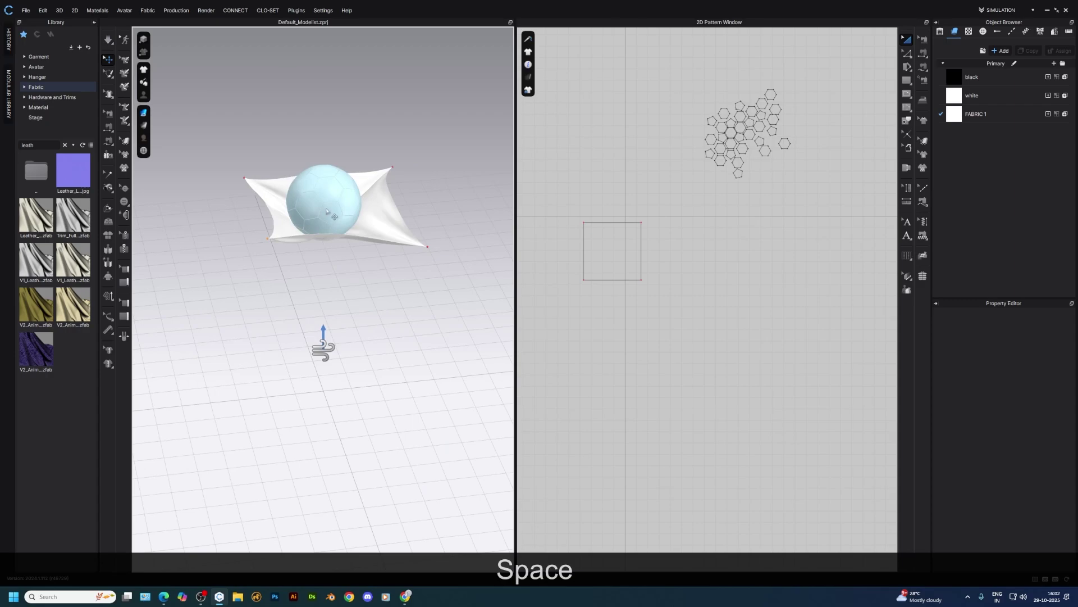
- Unfreeze all the football's pentagon and hexagon pieces and restart the simulation
left_click_drag(826, 75, 652, 207)
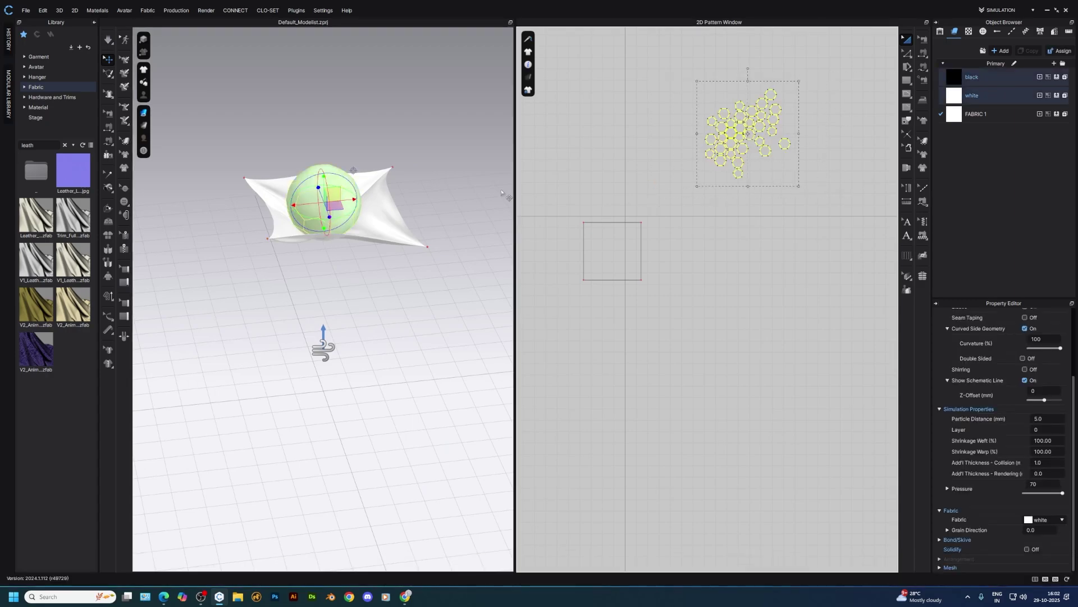
key("ctrl")
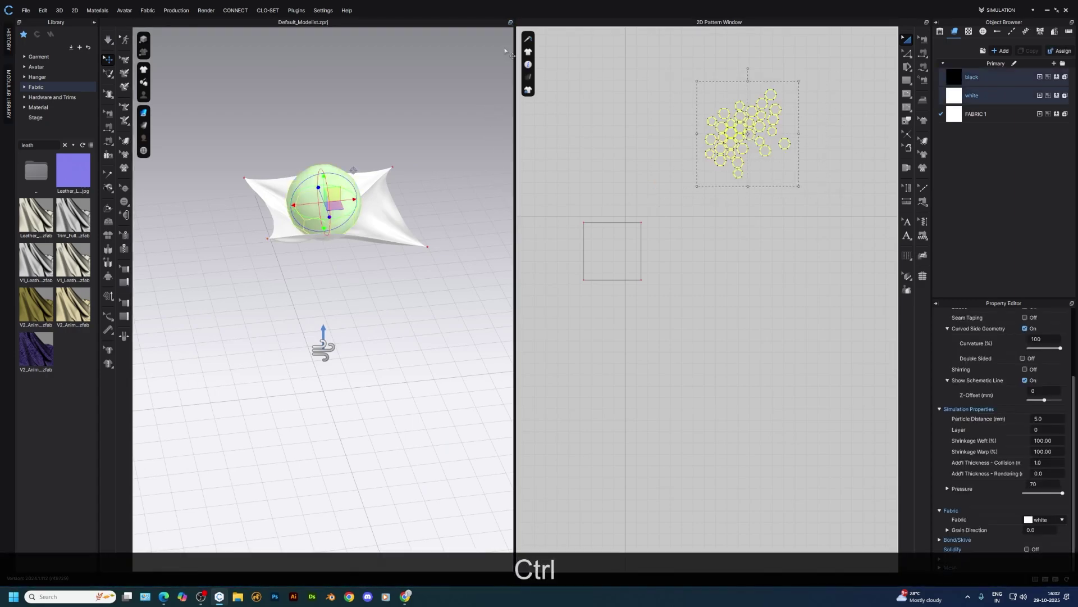
left_click(450, 145)
key("space")
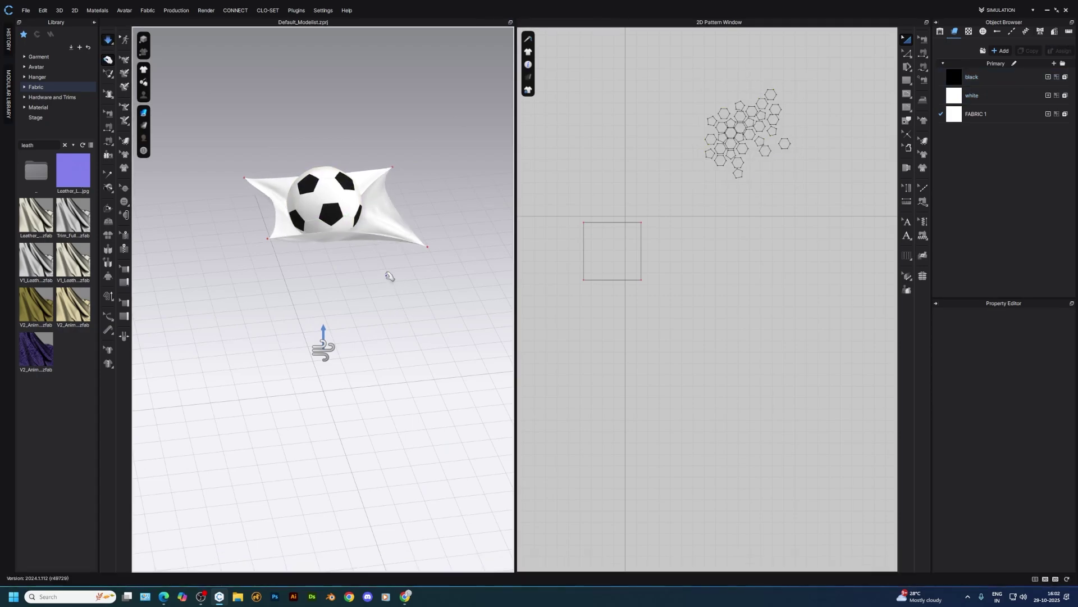
- Watch the ball on the wind-blown cloth, then stop the simulation and rerun it with the Normal (Default) preset
scroll(366, 255, "up", 5)
right_click_drag(342, 340, 414, 307)
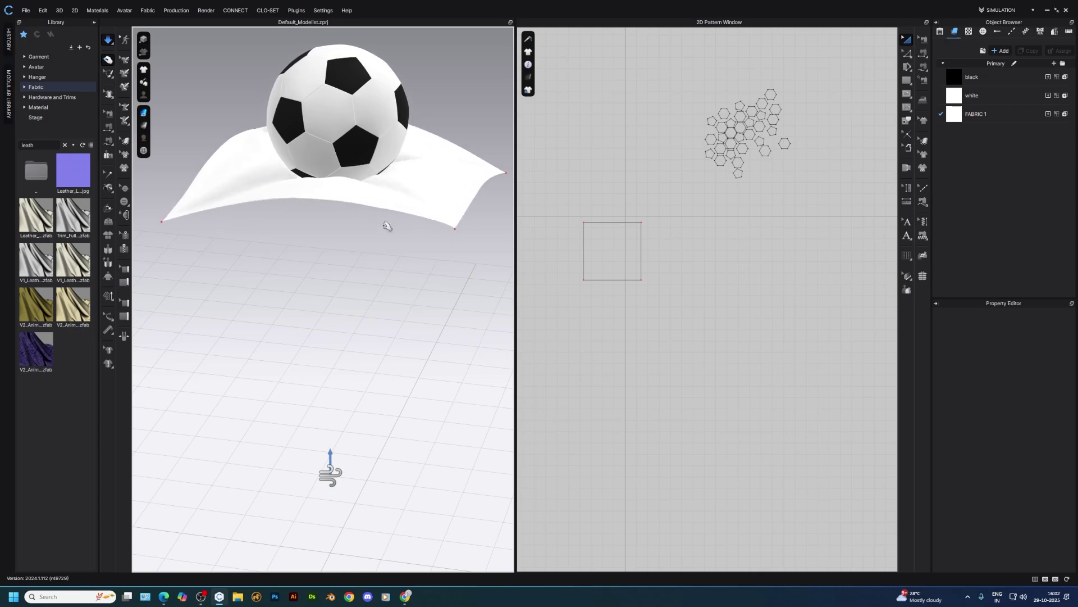
key("f")
right_click_drag(422, 378, 361, 370)
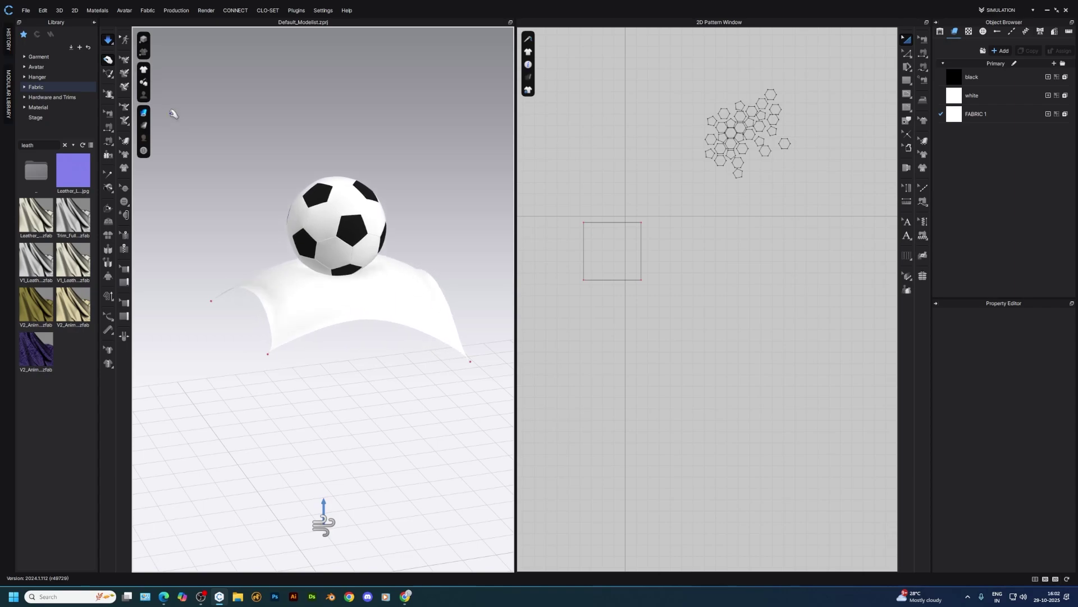
key("space")
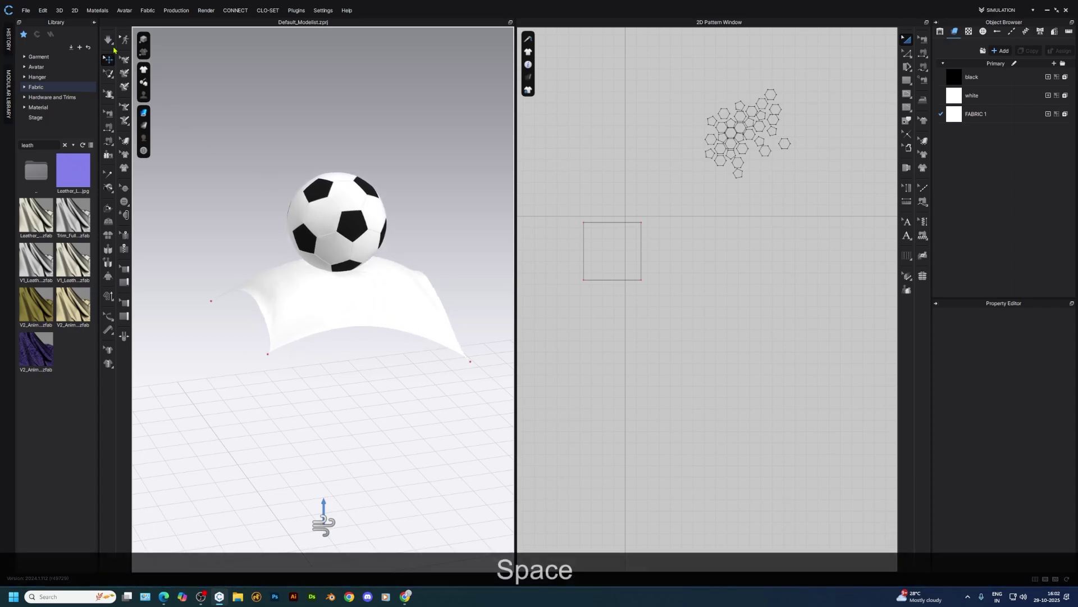
left_click(111, 45)
left_click(125, 50)
key("space")
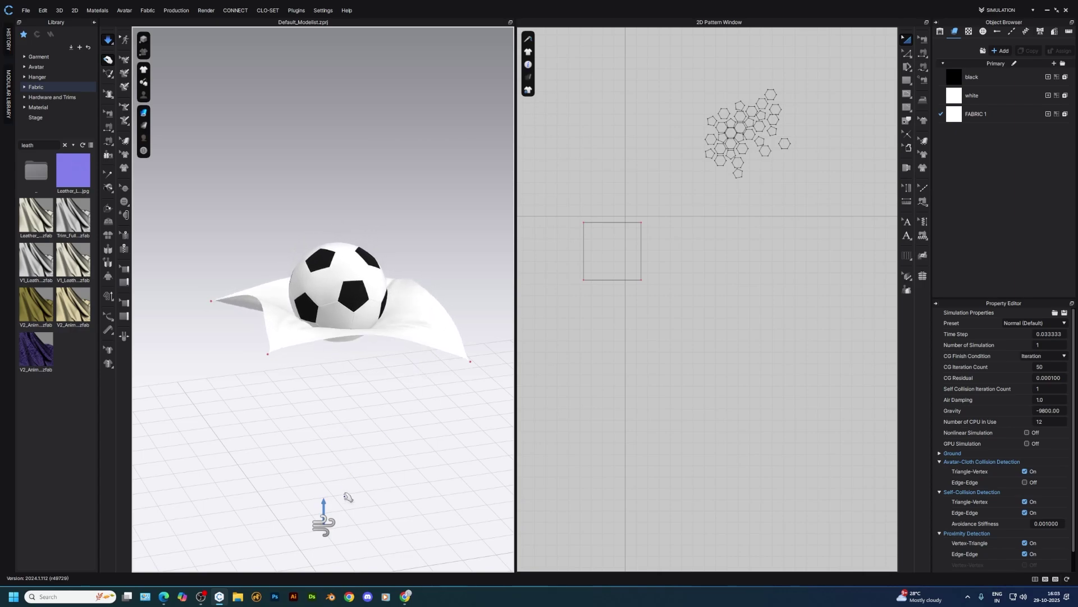
- Set the wind controller's strength to 50 and check how the ball settles into the pinned cloth
left_click(325, 517)
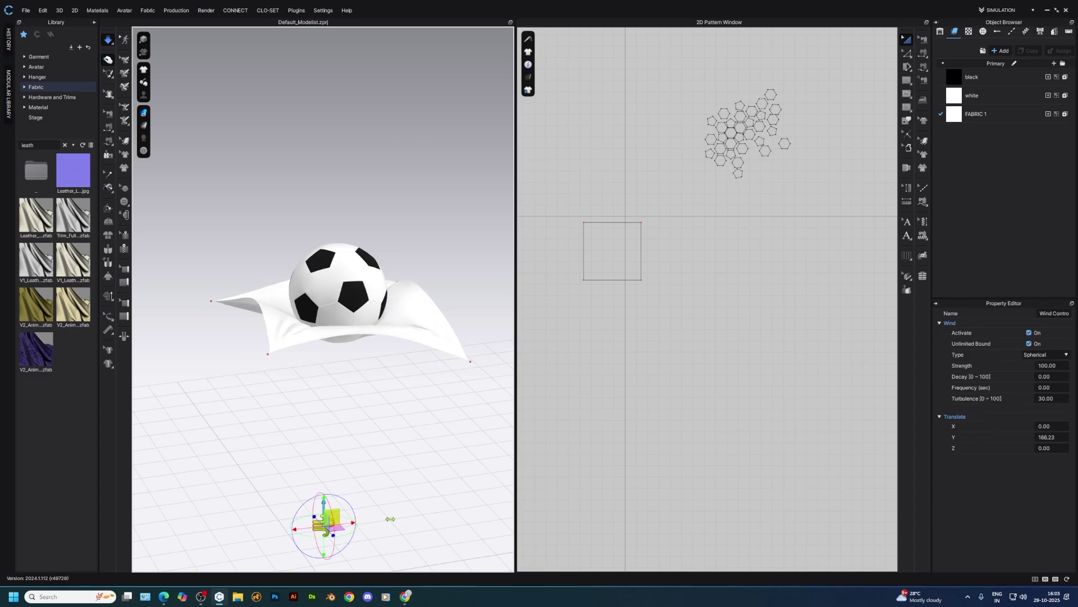
double_click(1059, 366)
type("50")
key("Return")
left_click(455, 142)
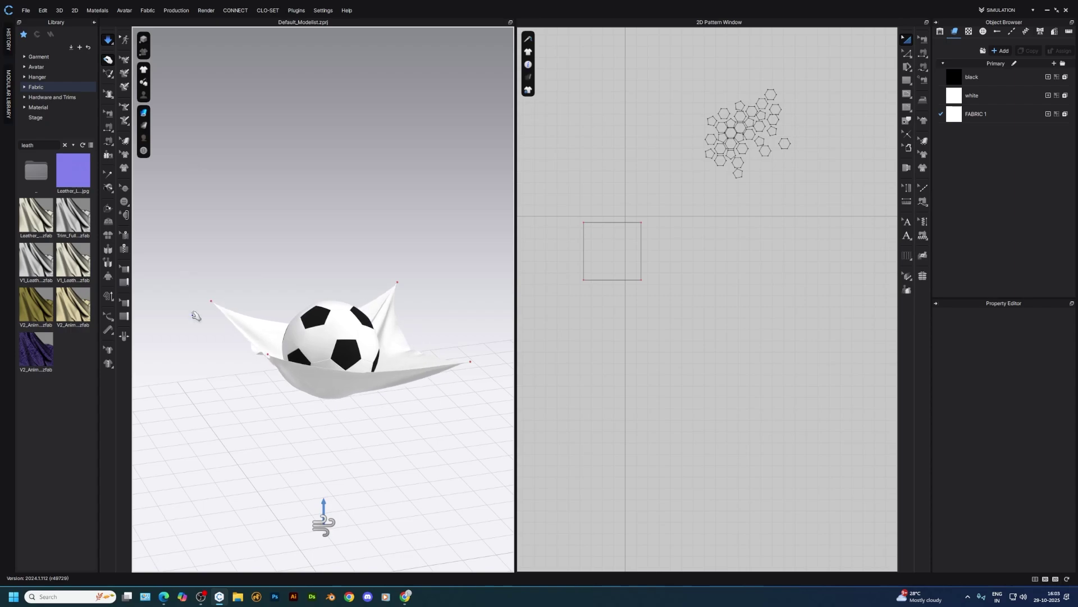
right_click_drag(306, 315, 320, 386)
right_click_drag(362, 421, 438, 396)
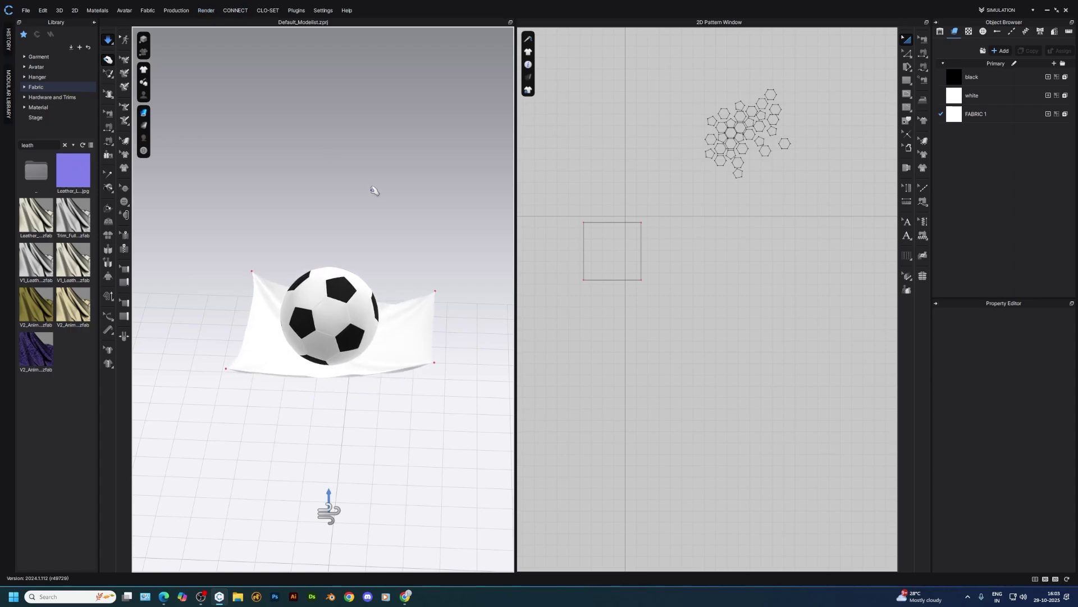
- Switch to the Animation workspace, accept the quality notice, and set the simulation quality to Normal (Default)
left_click(1014, 11)
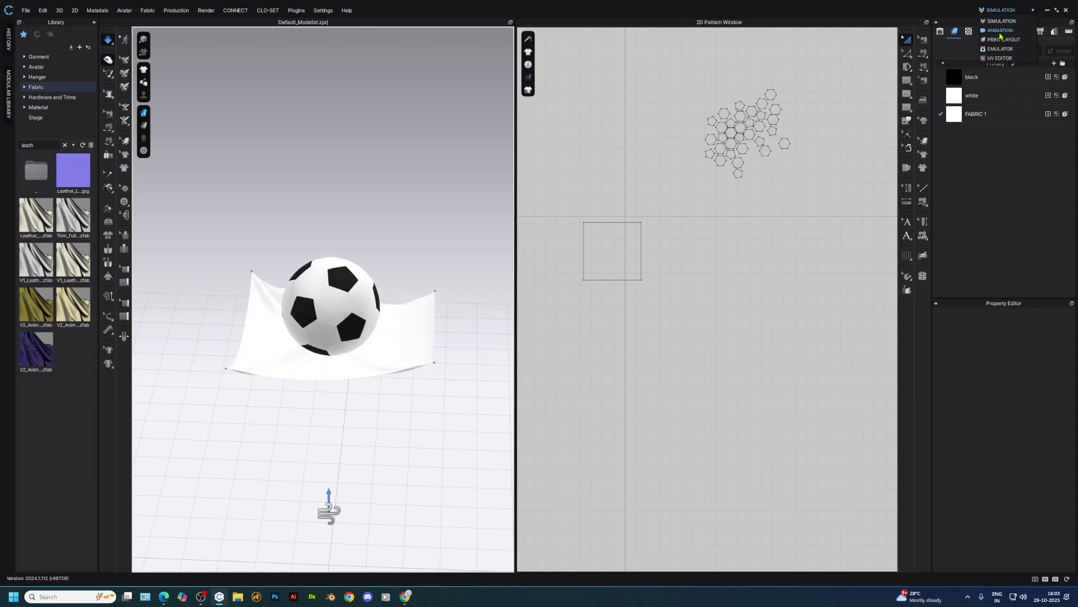
left_click(1000, 31)
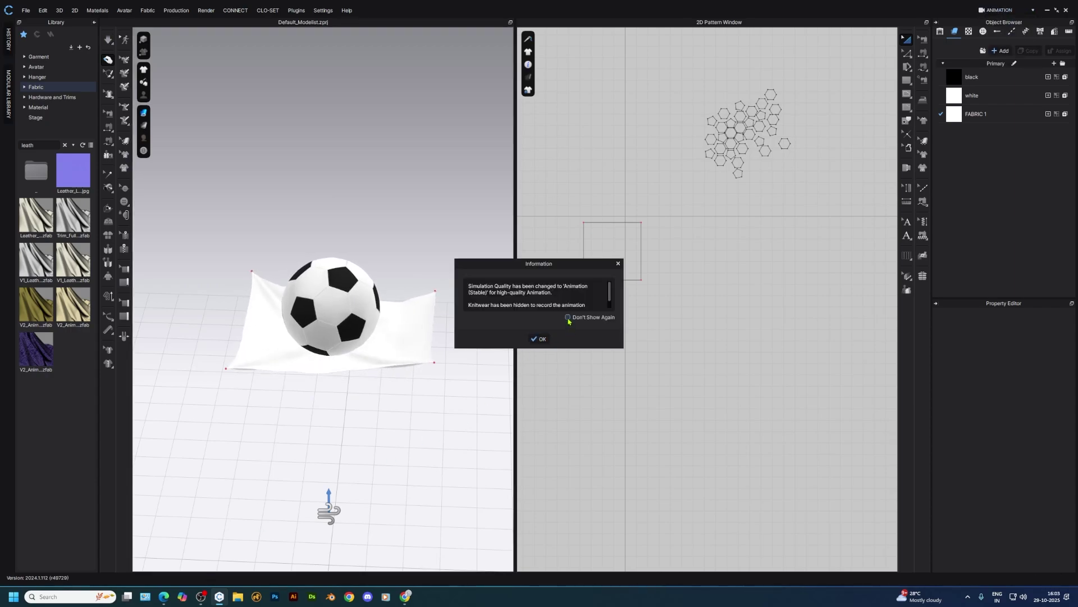
scroll(564, 299, "down", 1)
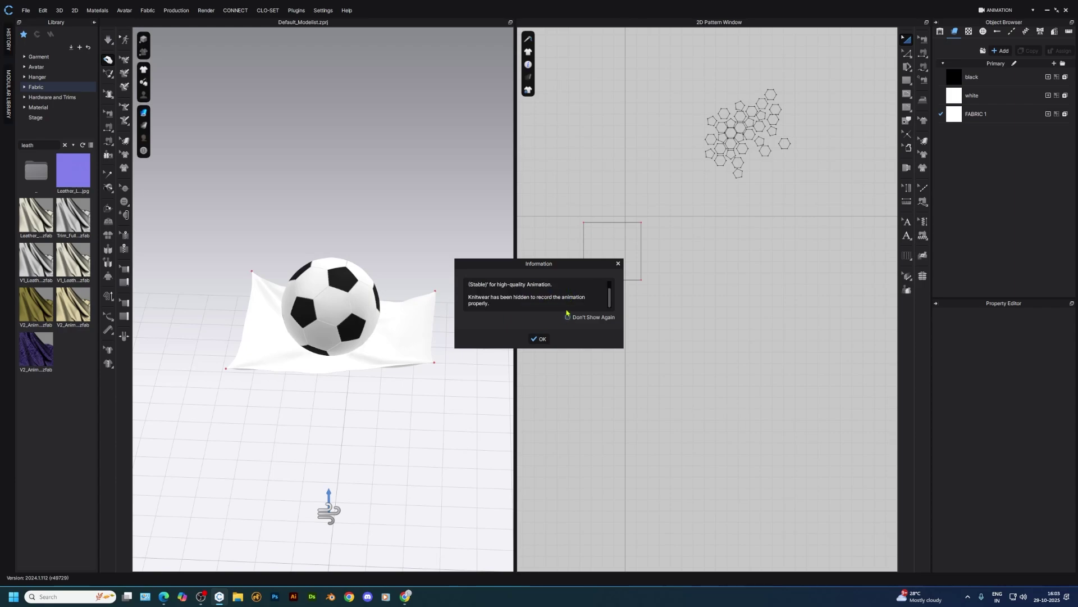
left_click(539, 339)
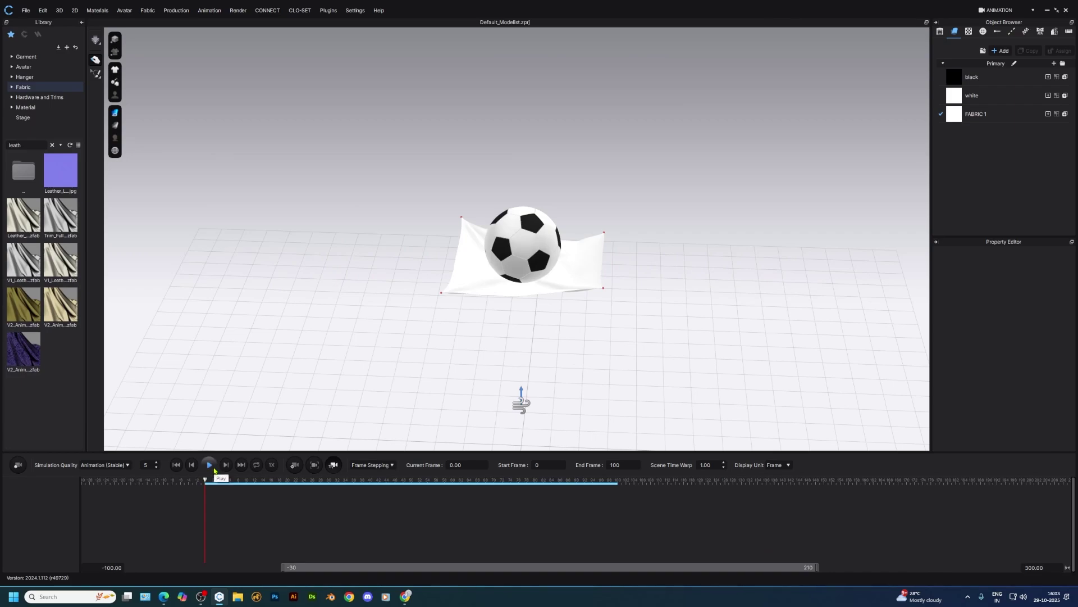
left_click(114, 478)
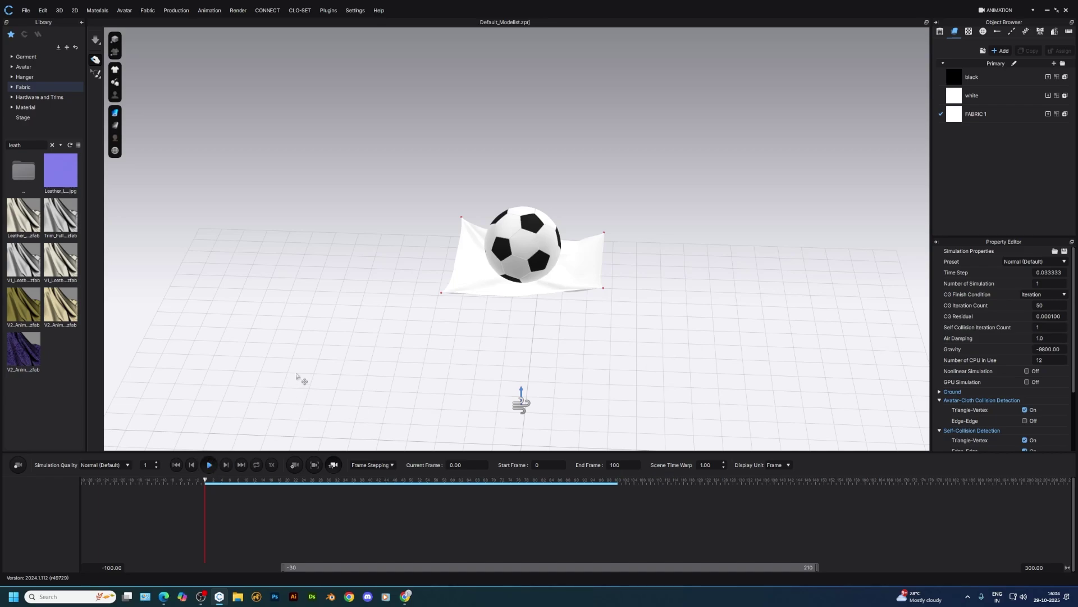
- Record the ball and cloth simulation up to frame 218, stop recording, and return to the Simulation workspace
left_click(95, 41)
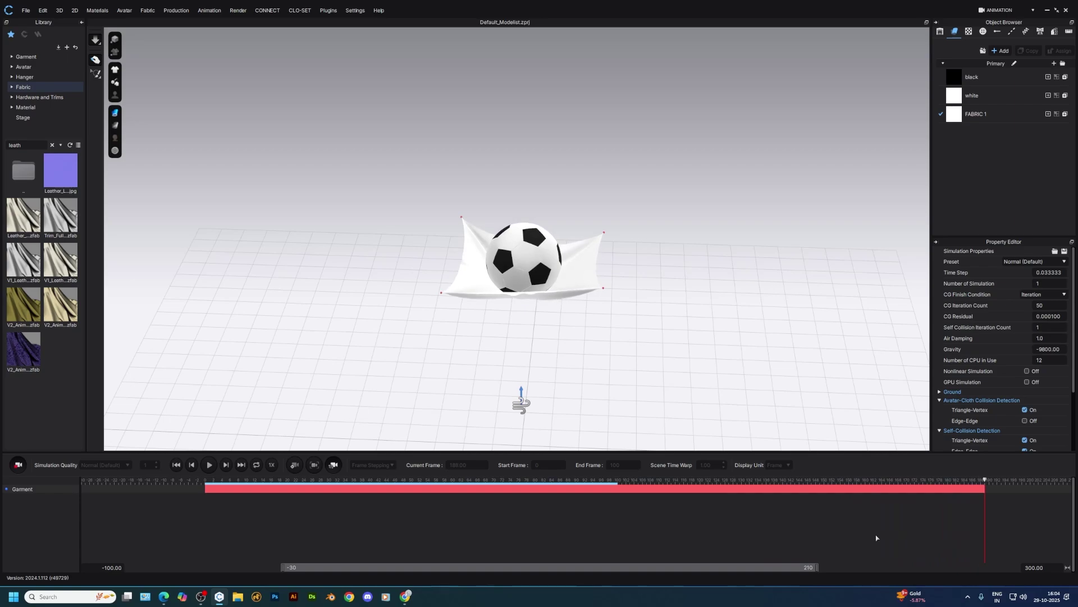
left_click(209, 465)
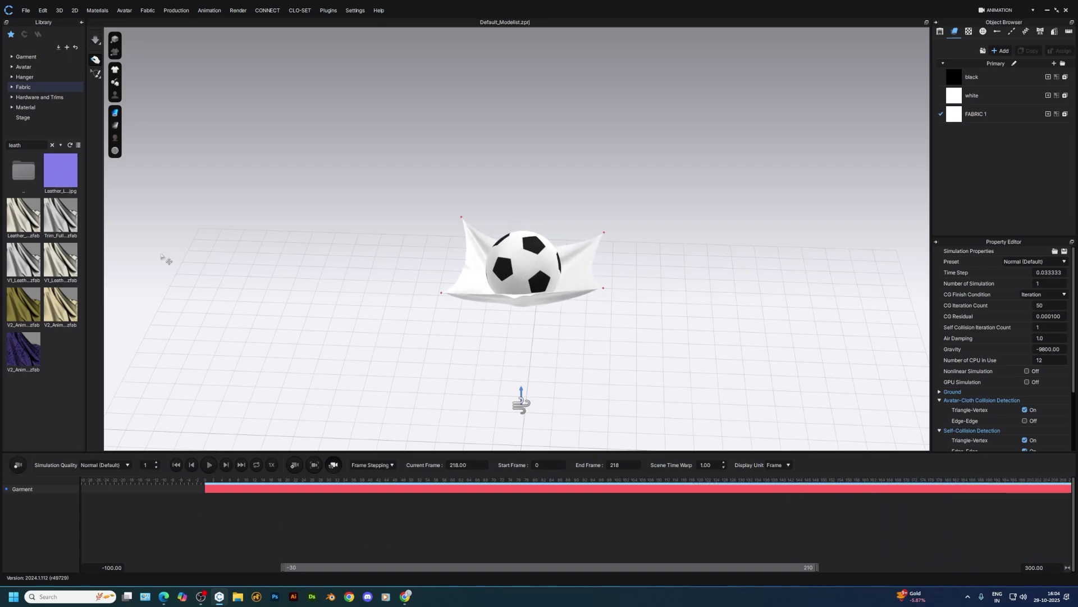
left_click(1011, 10)
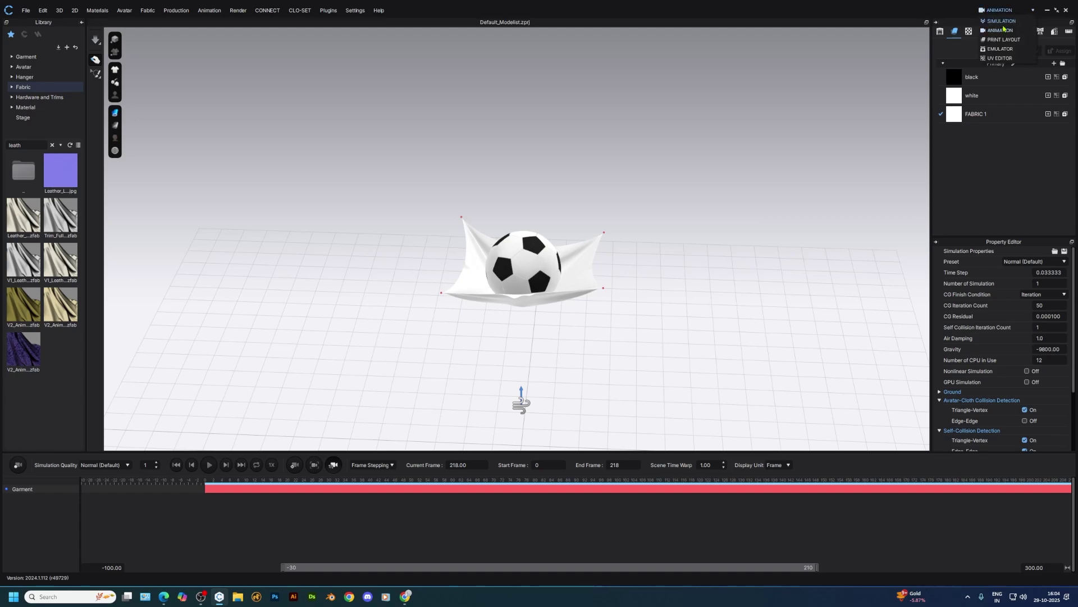
left_click(1003, 28)
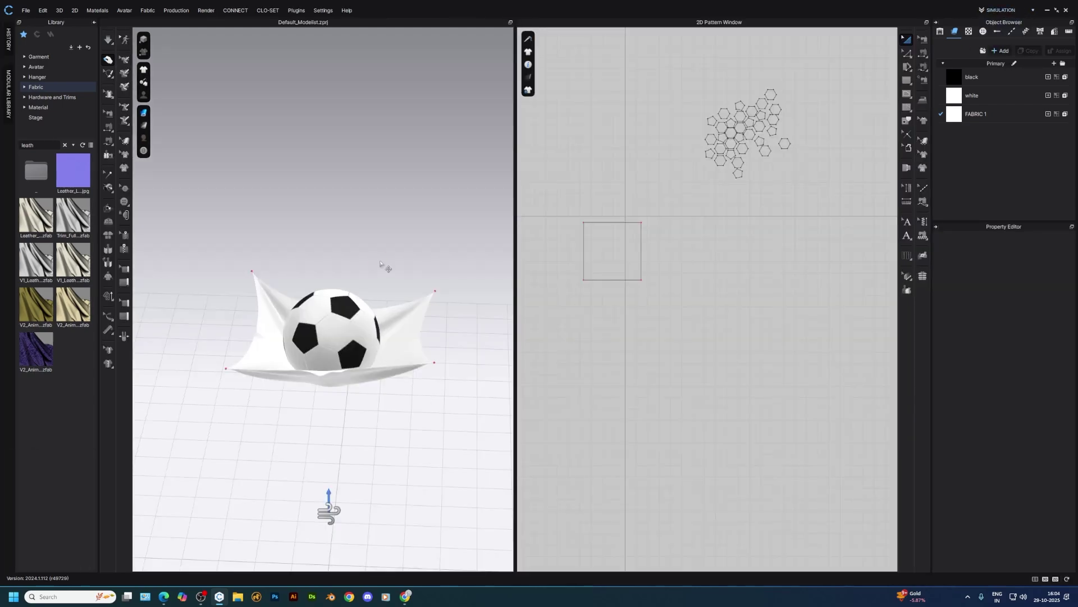
- Select FABRIC 1, clear the fabric library's search filter, and browse the library for a patterned fabric for the square cloth
left_click(995, 114)
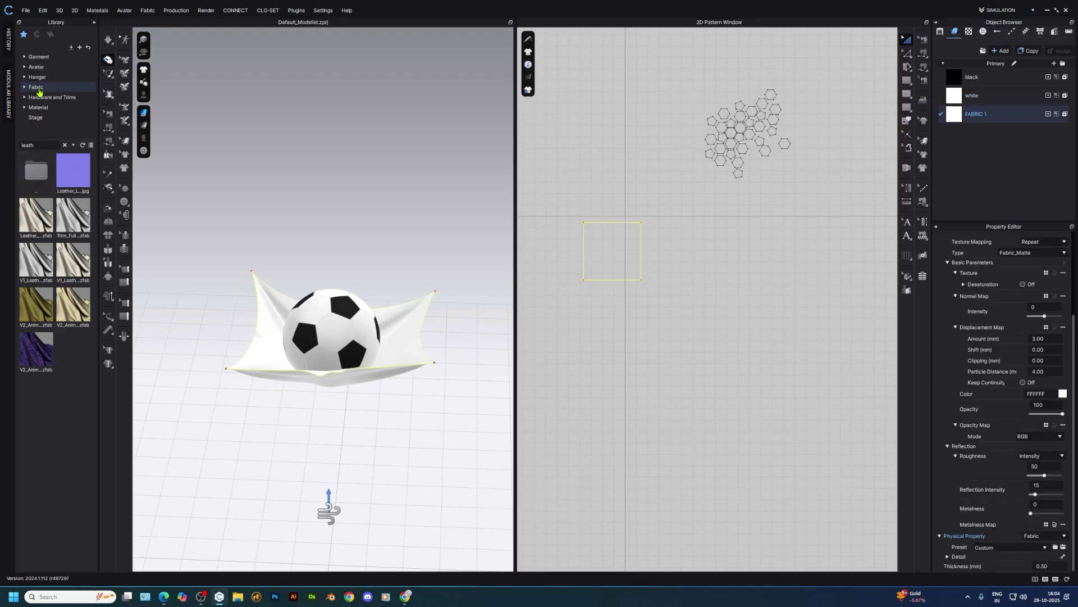
left_click(64, 145)
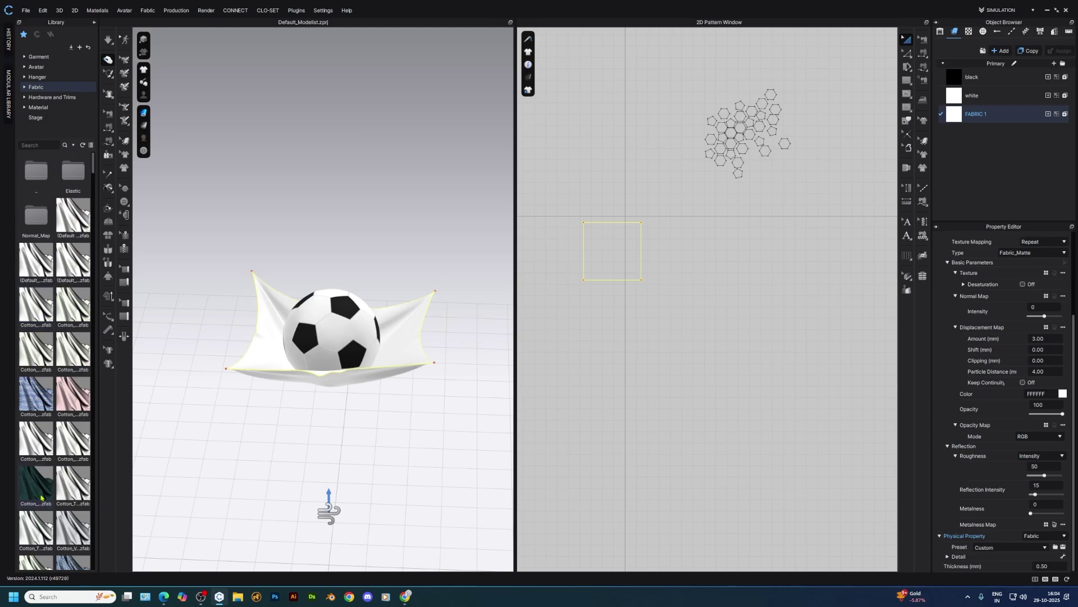
mouse_move(41, 496)
scroll(41, 500, "down", 5)
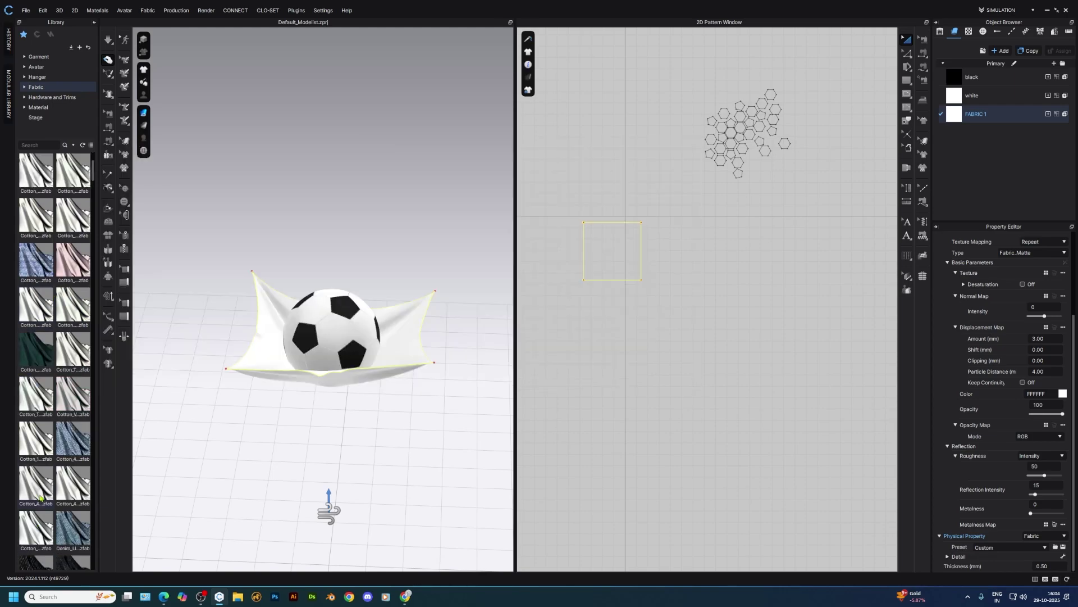
scroll(40, 446, "down", 5)
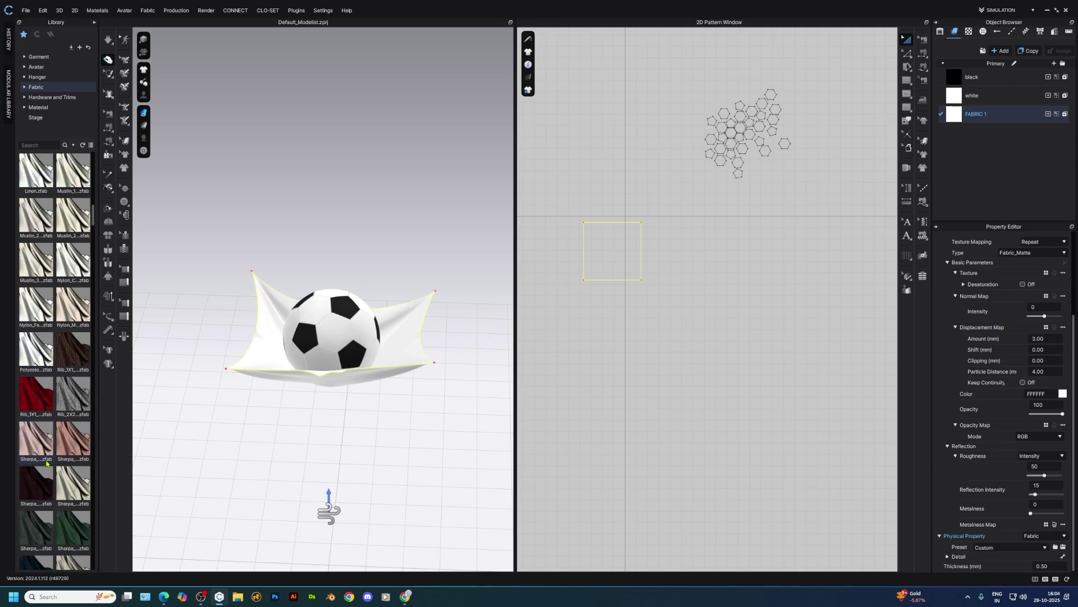
scroll(50, 427, "down", 8)
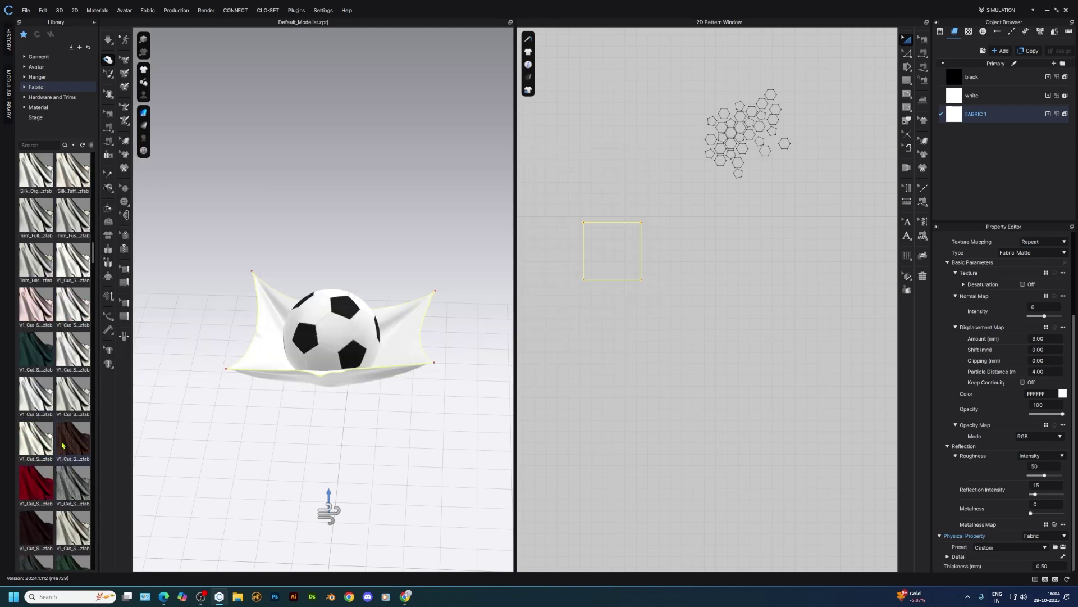
scroll(41, 449, "down", 3)
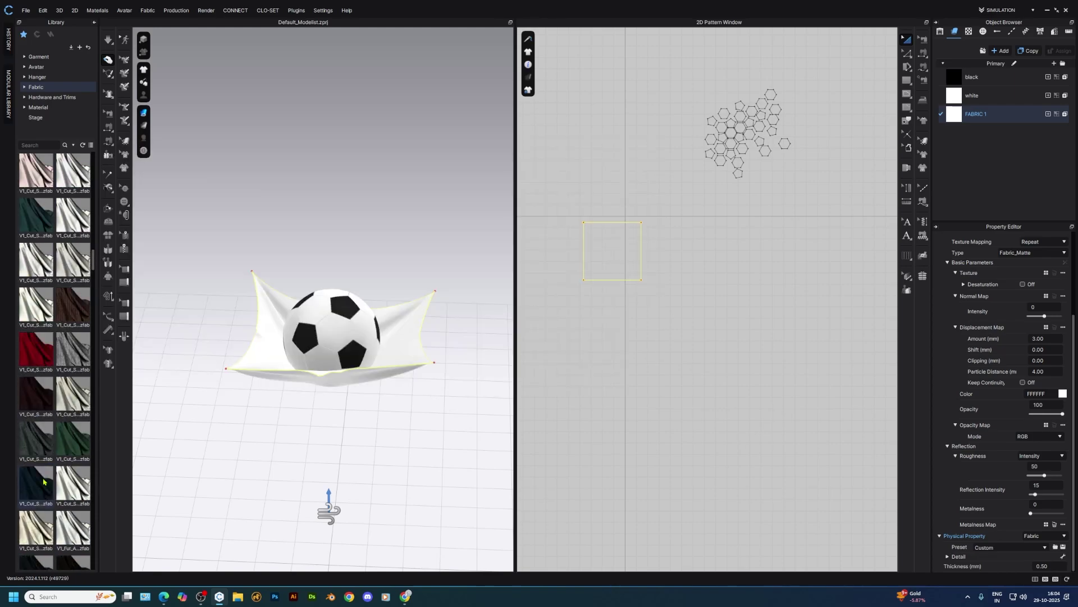
mouse_move(29, 358)
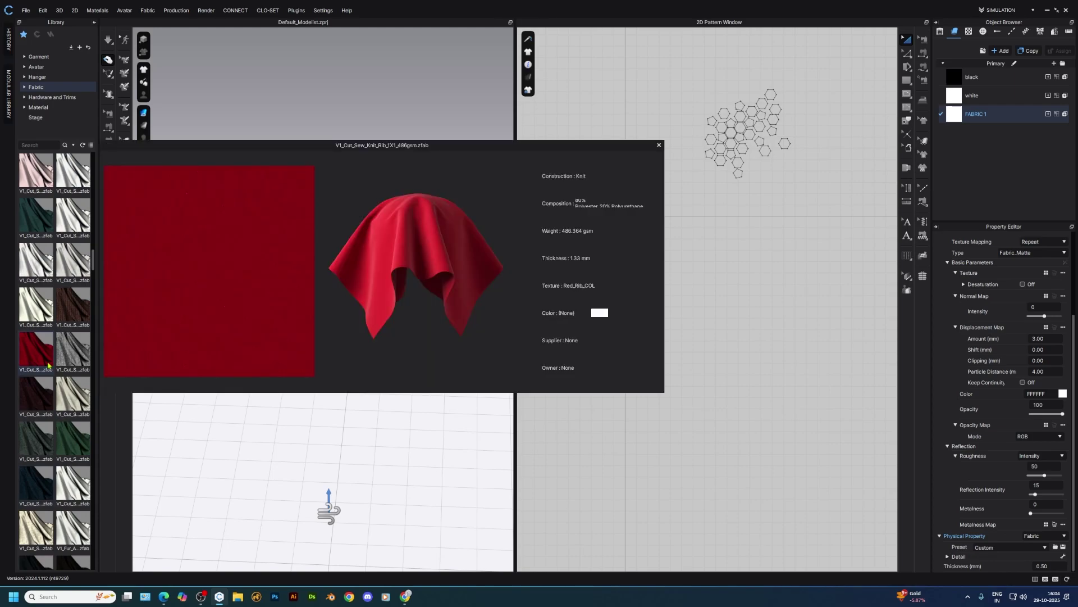
scroll(53, 393, "down", 5)
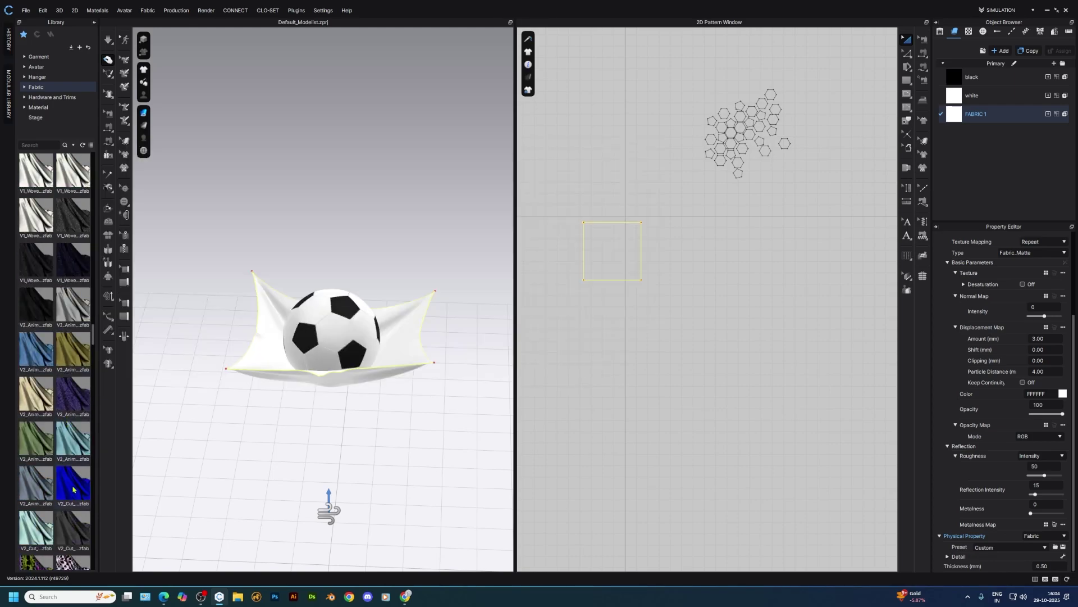
scroll(72, 490, "down", 9)
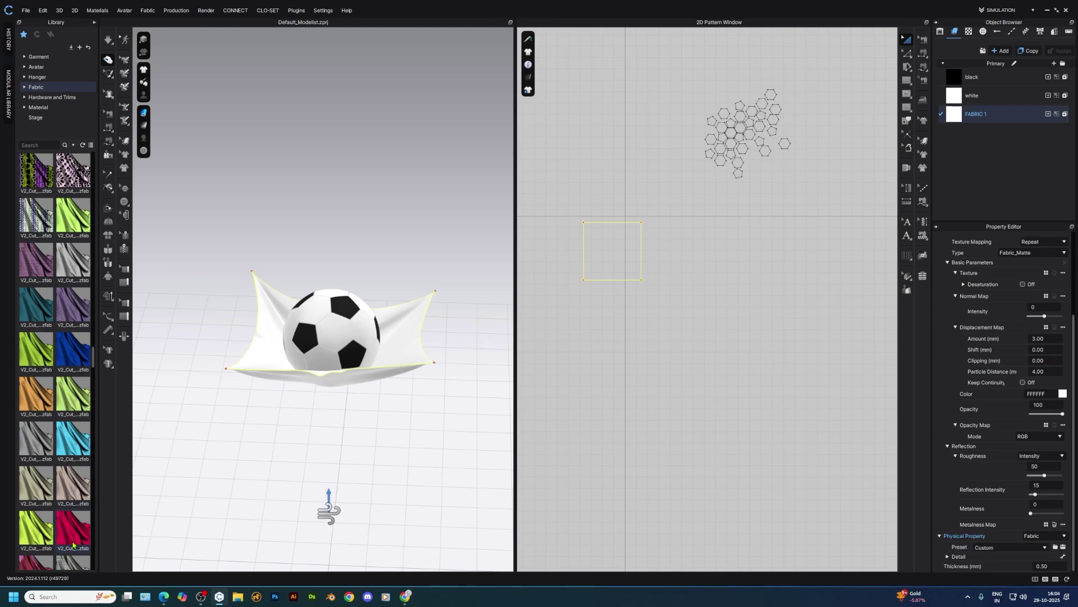
scroll(56, 417, "down", 6)
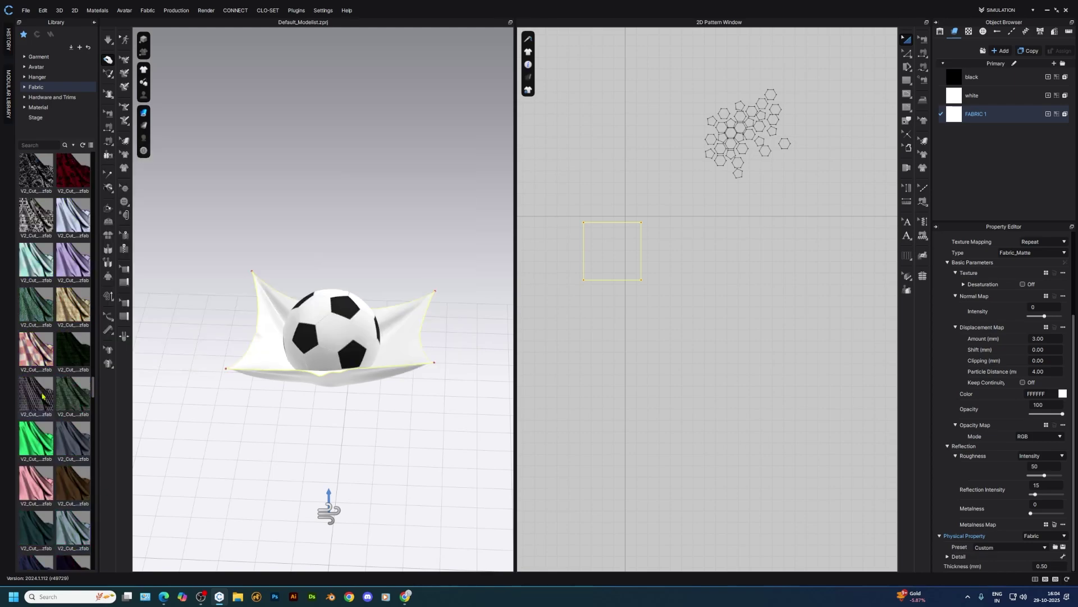
scroll(75, 455, "down", 3)
scroll(72, 461, "down", 10)
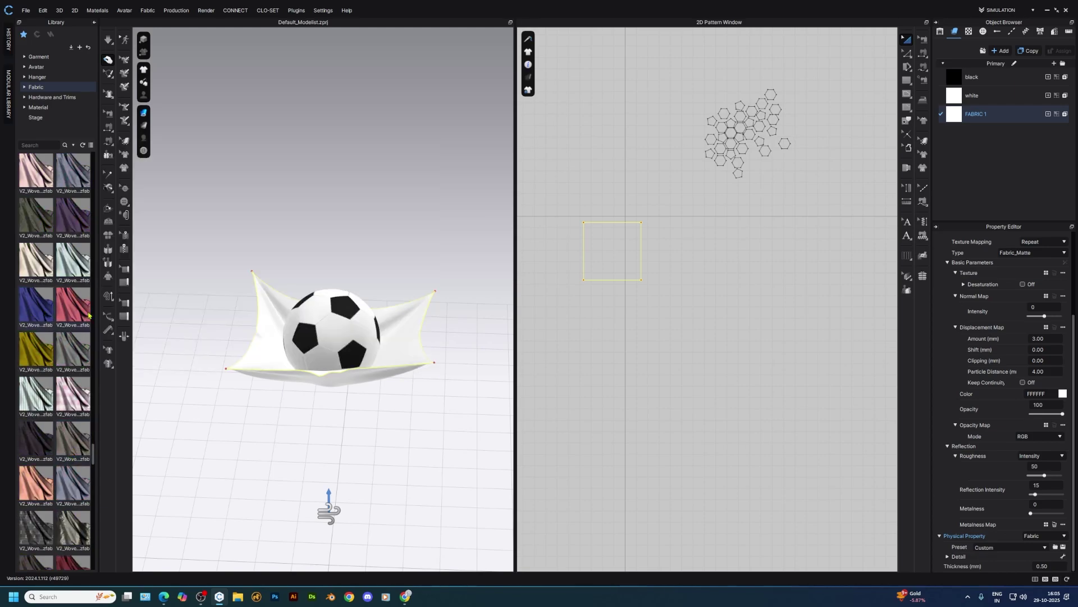
scroll(77, 416, "down", 5)
scroll(75, 420, "down", 3)
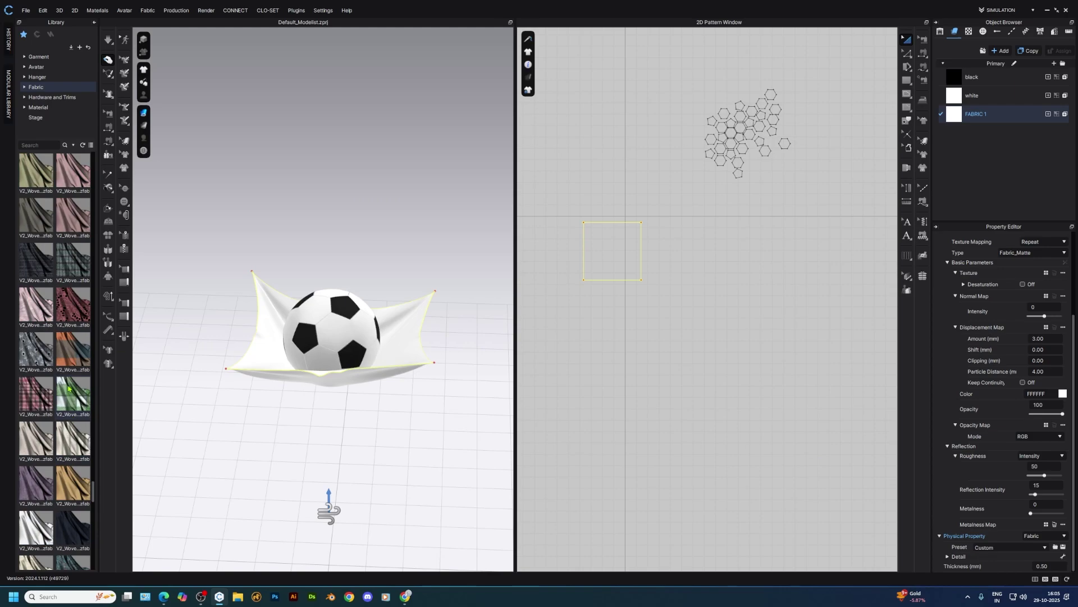
scroll(65, 428, "down", 5)
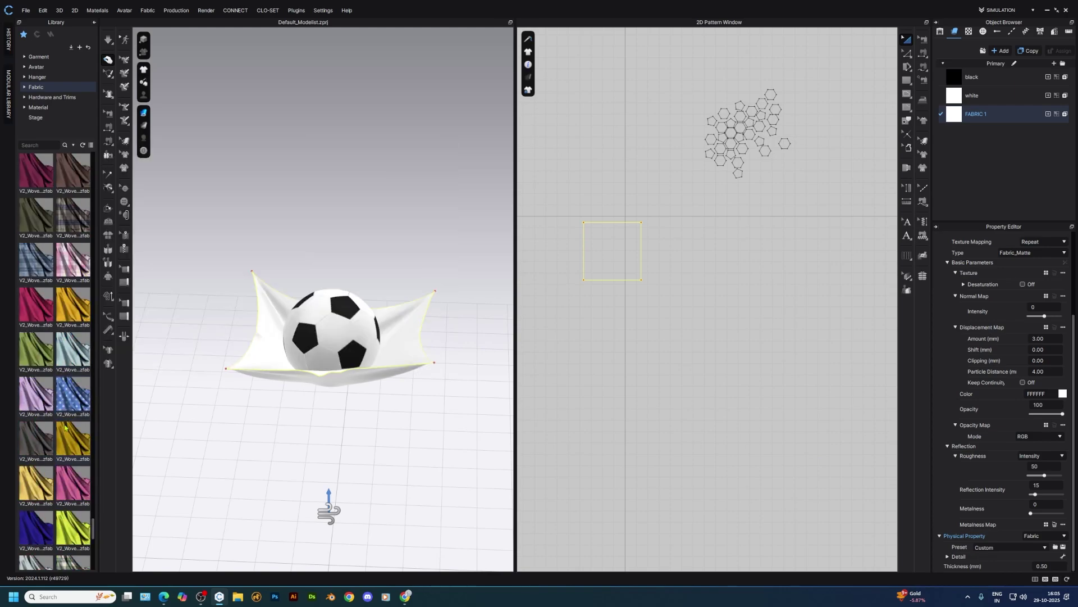
mouse_move(66, 397)
scroll(67, 416, "down", 8)
mouse_move(70, 451)
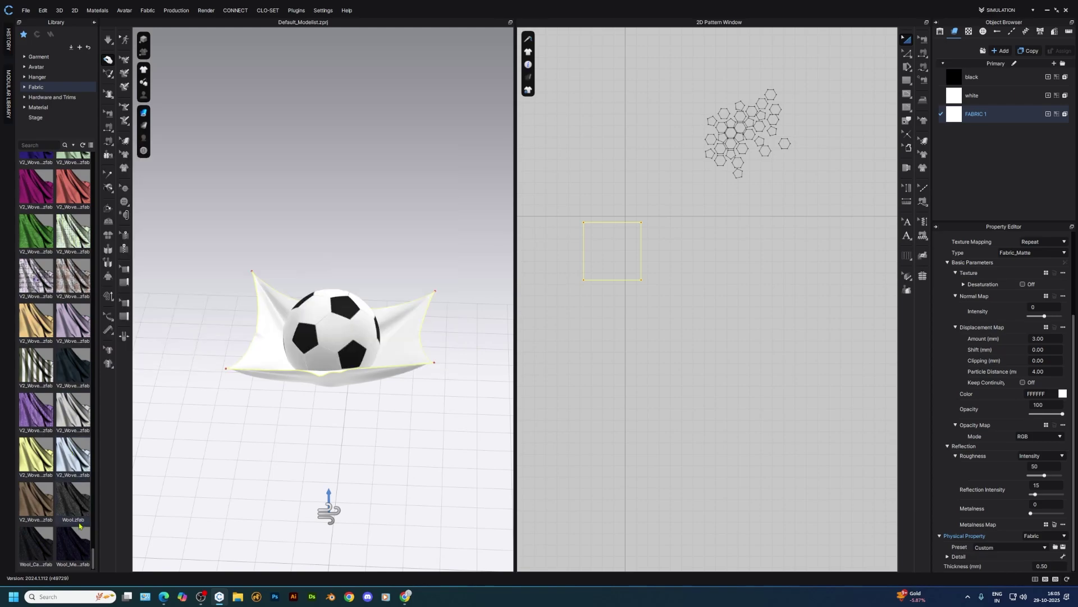
scroll(51, 363, "up", 6)
scroll(69, 348, "up", 6)
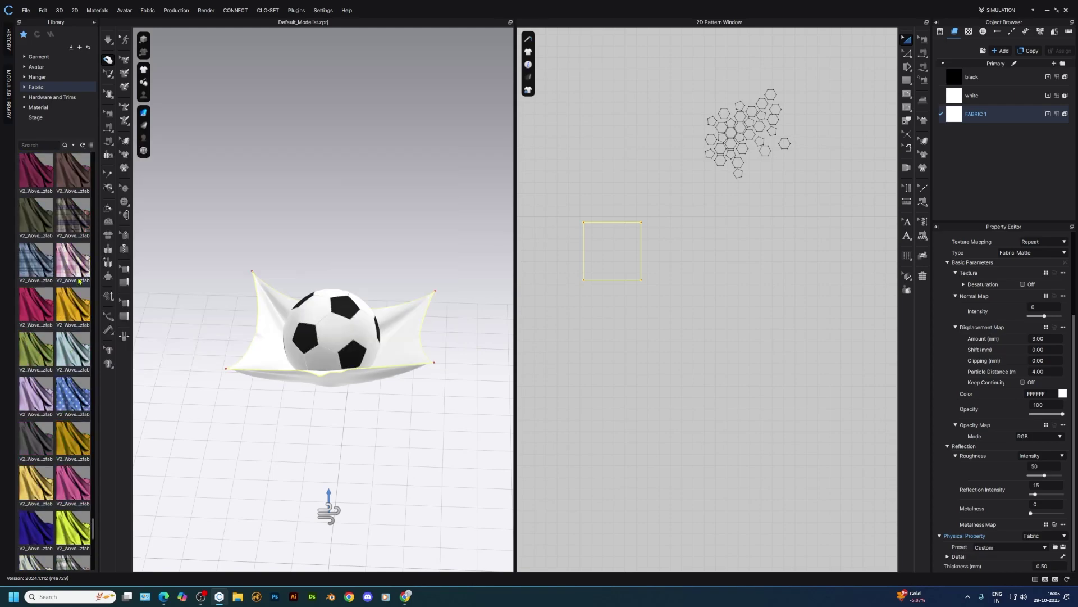
- Replace FABRIC 1 on the square cloth with the woven plaid fabric from the library and check it close up
mouse_move(75, 220)
left_click_drag(78, 221, 971, 118)
left_click(410, 253)
scroll(368, 359, "up", 1)
scroll(368, 359, "up", 4)
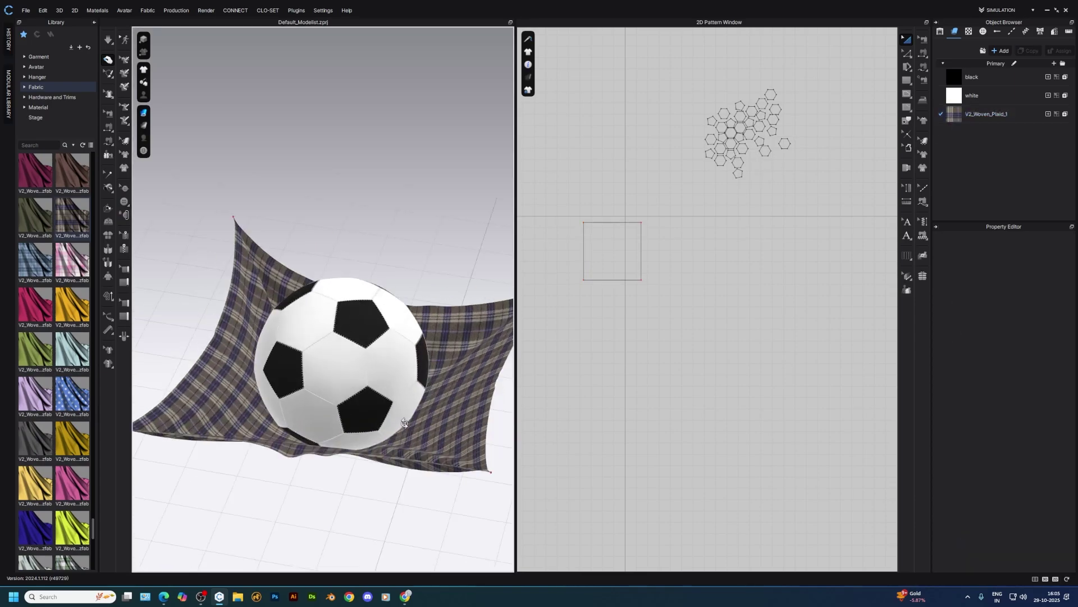
- Open the Render window, bring up its Image/Video properties, and set the output type to Animation
left_click(205, 10)
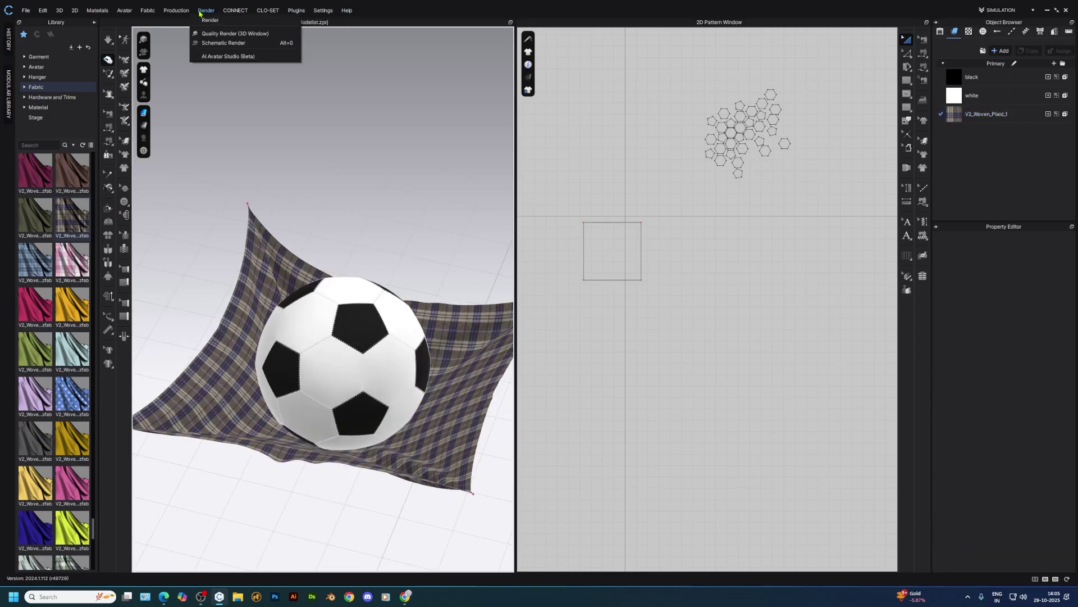
left_click(213, 31)
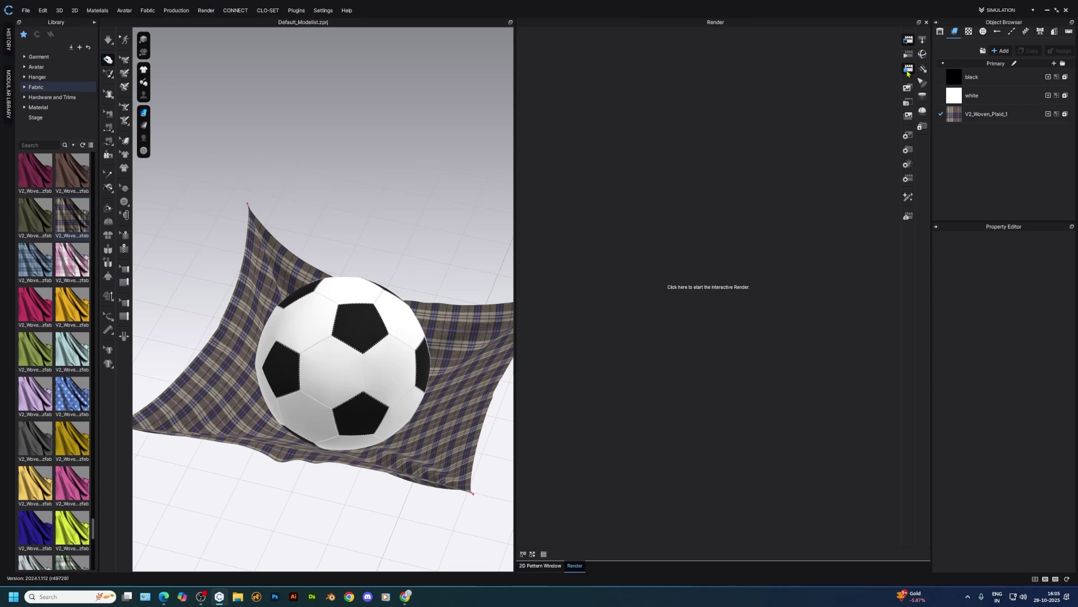
left_click(908, 135)
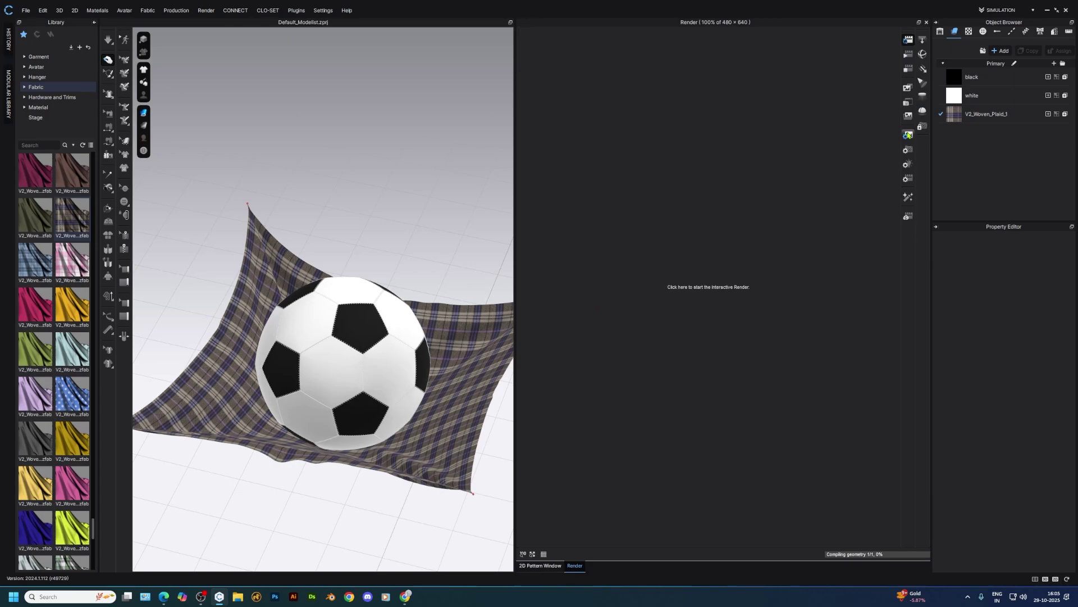
left_click(1038, 250)
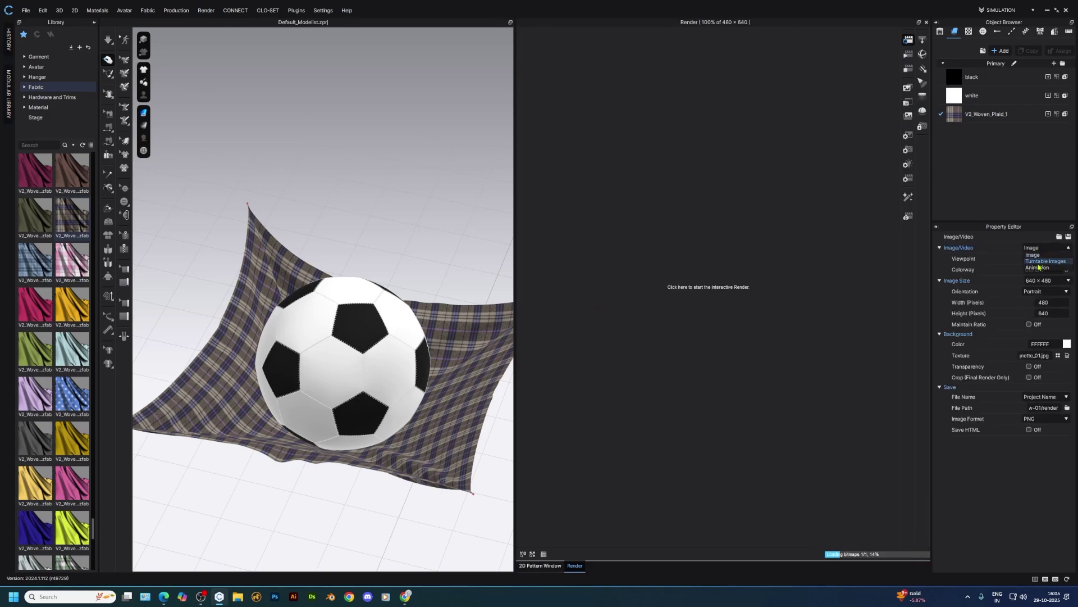
left_click(1038, 269)
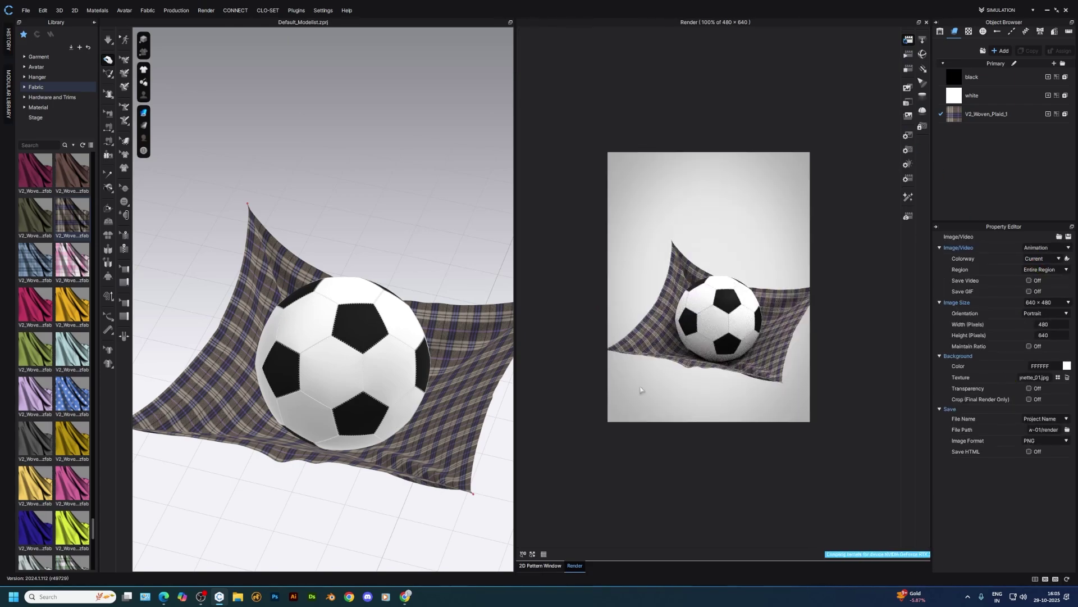
- Set the animation's region to Play Region, enable Save Video, and keep the image size at 640 × 480
left_click(1056, 273)
left_click(1045, 284)
left_click(1030, 281)
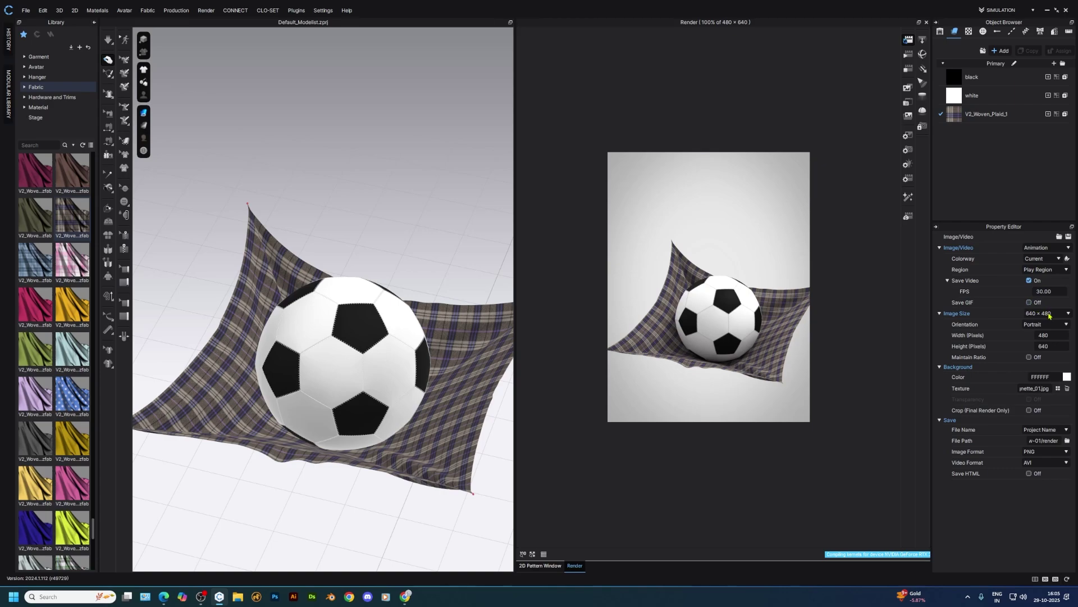
left_click(1049, 314)
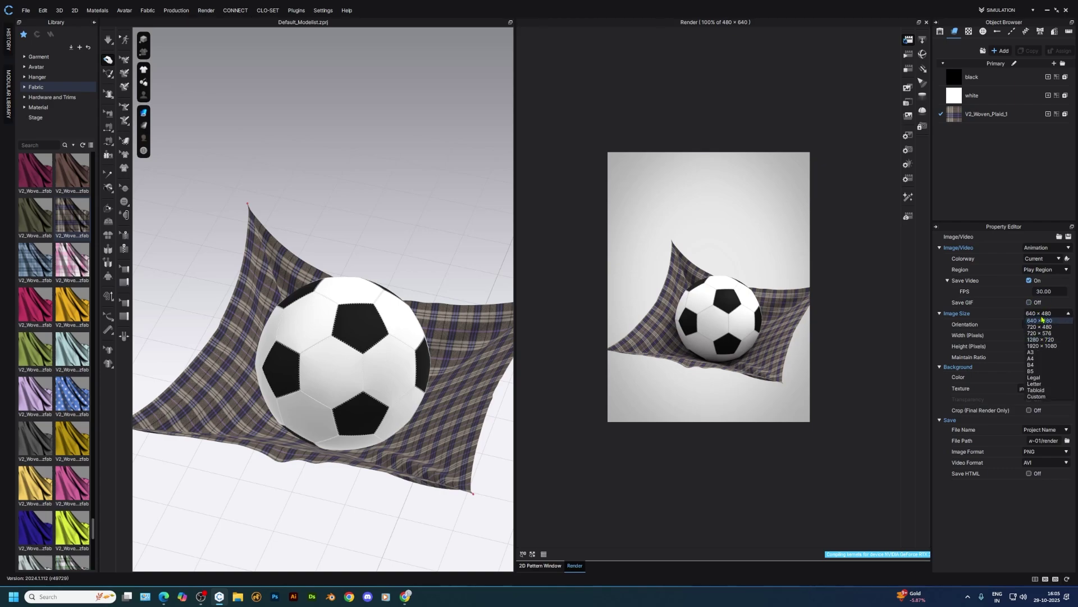
left_click(1043, 322)
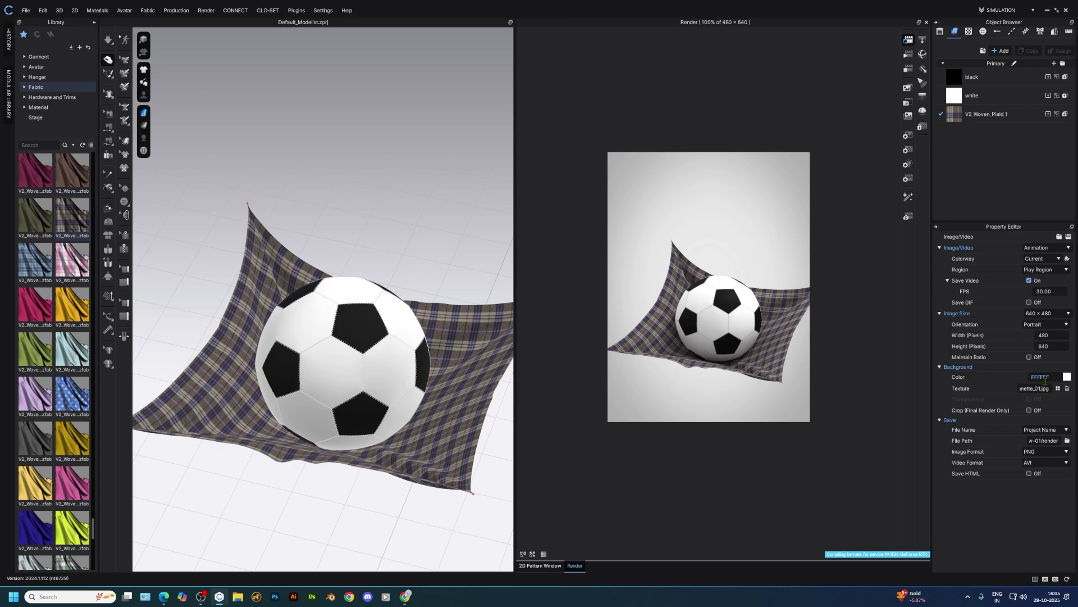
- Set the render's save location to the new-one folder inside the youtube folder on the New Volume drive
left_click(1041, 439)
left_click(1067, 441)
left_click(189, 24)
left_click(160, 25)
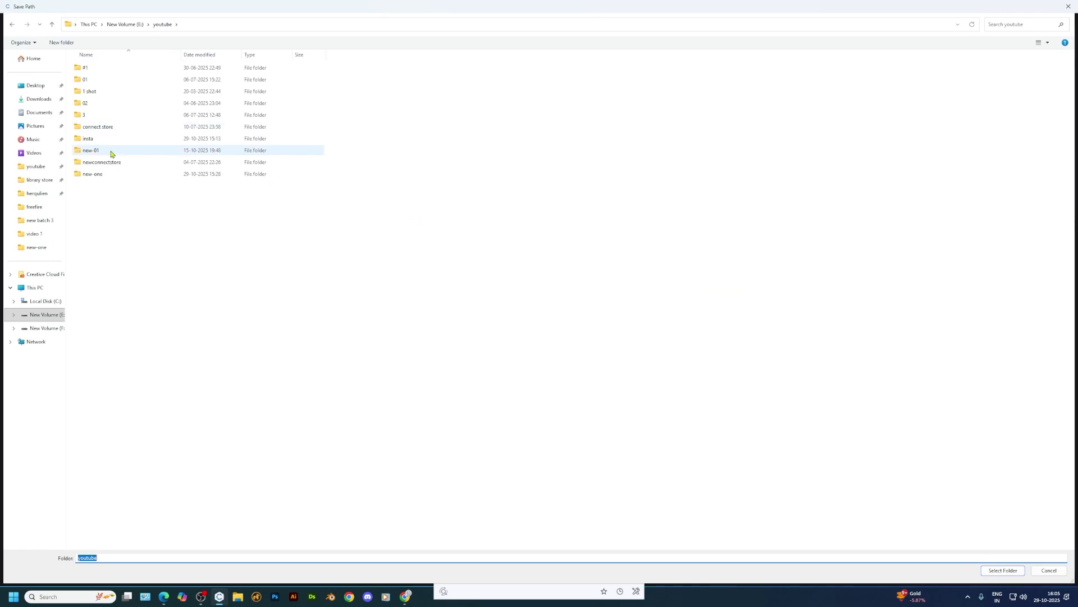
left_click(106, 151)
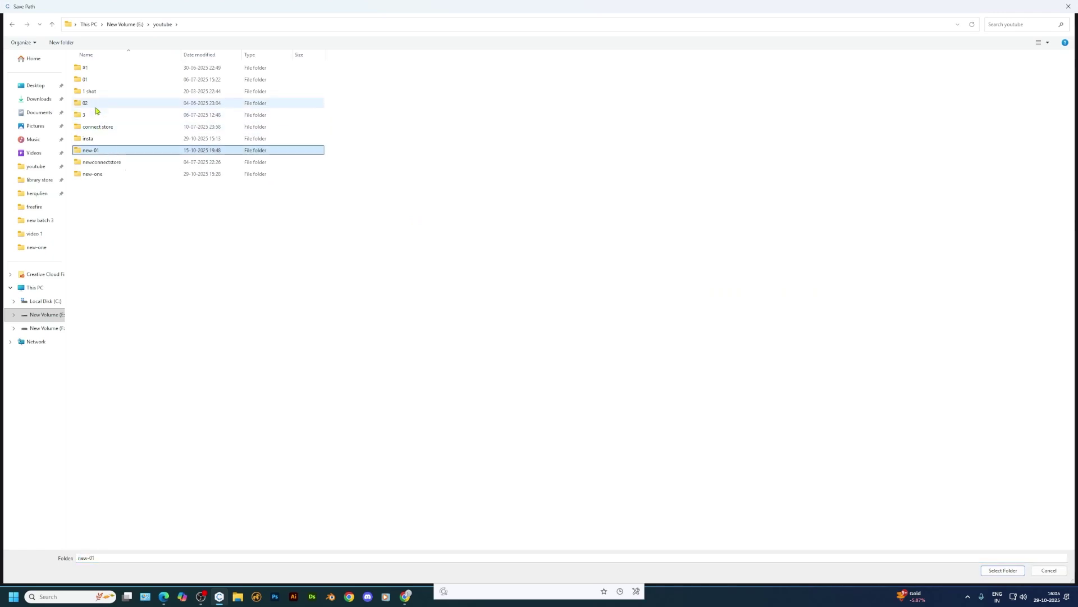
double_click(107, 174)
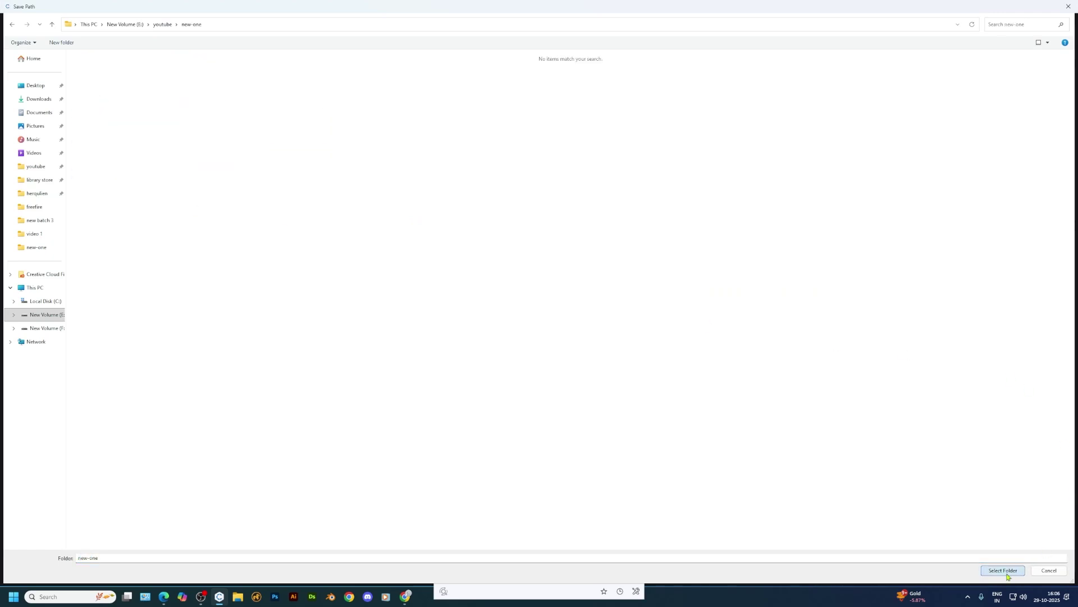
left_click(1004, 570)
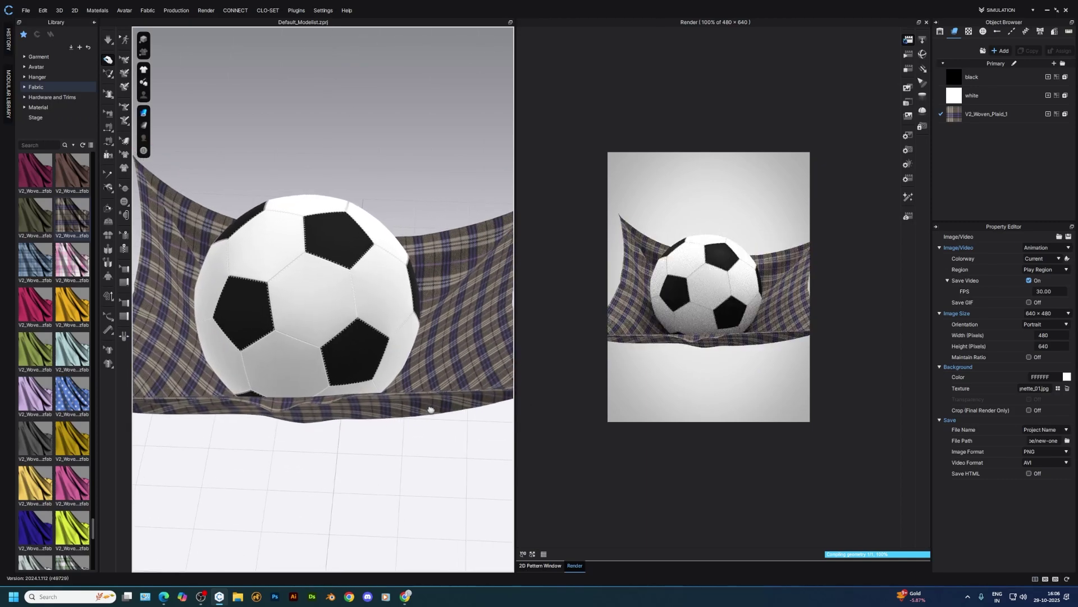
left_click(1066, 377)
left_click(396, 128)
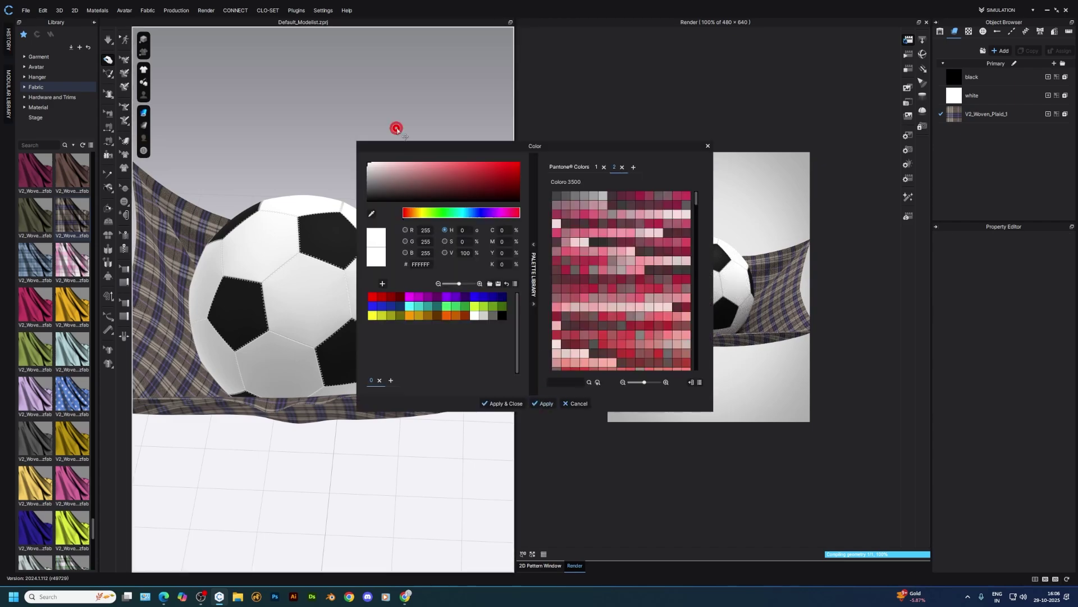
left_click(709, 146)
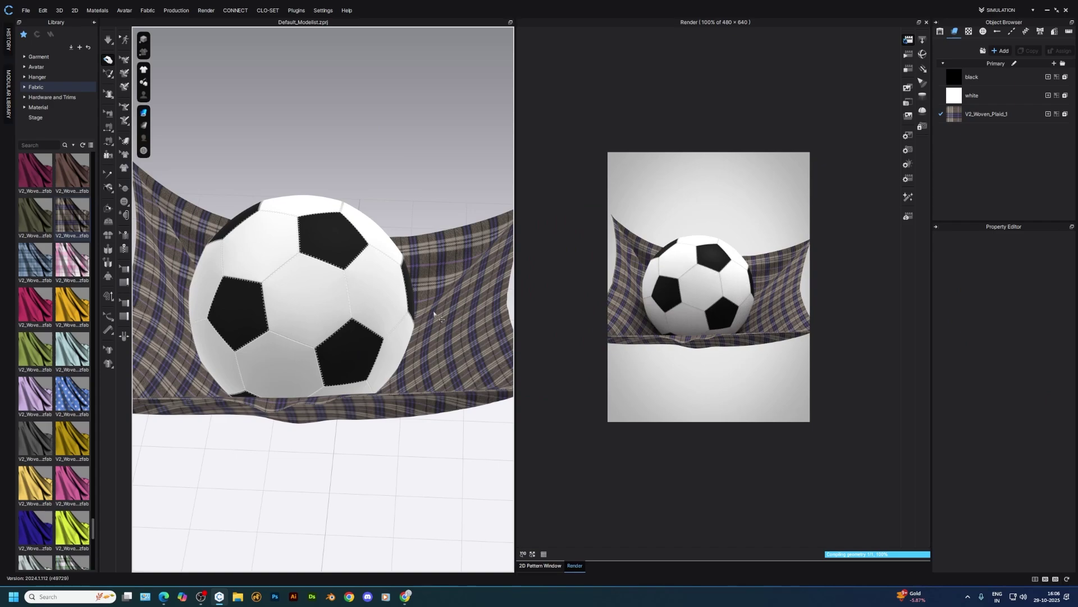
- Frame the whole cloth in the render and change the render's background colour to bright green (1EFF00)
middle_click_drag(337, 356, 351, 355)
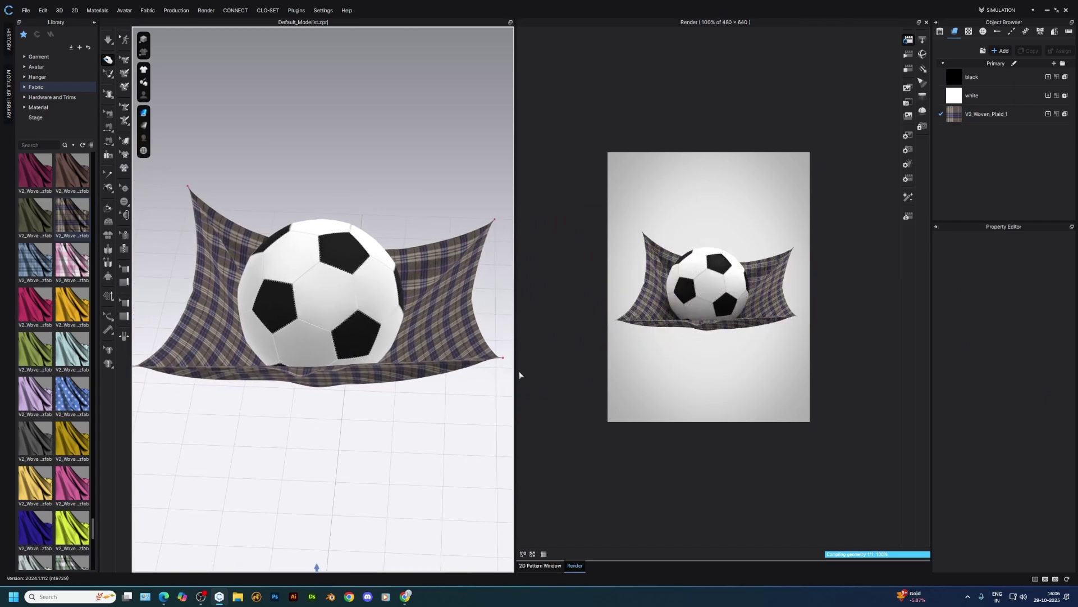
left_click(909, 136)
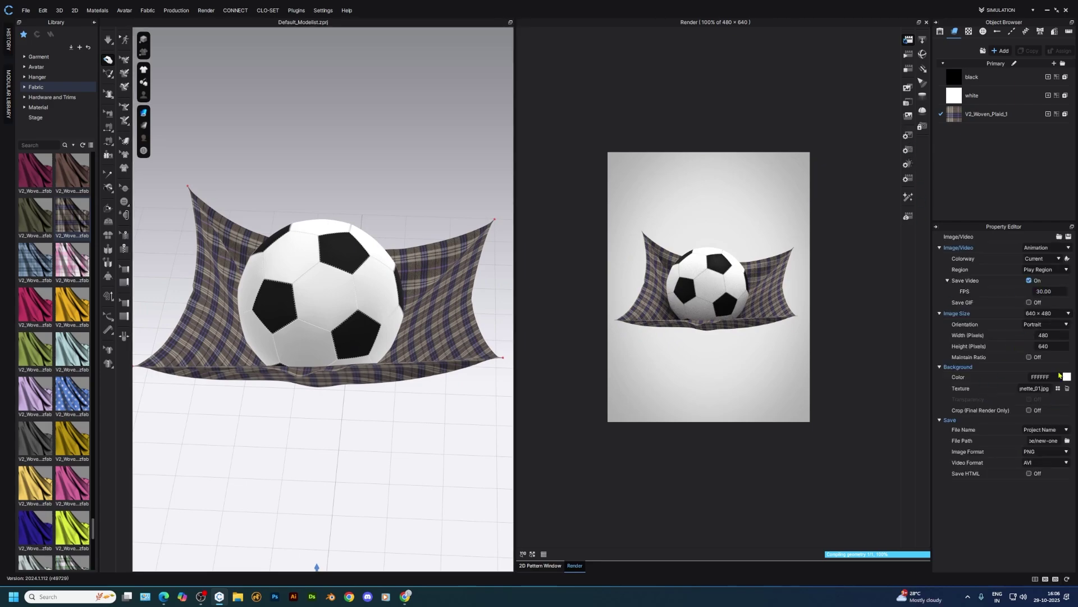
left_click(1067, 377)
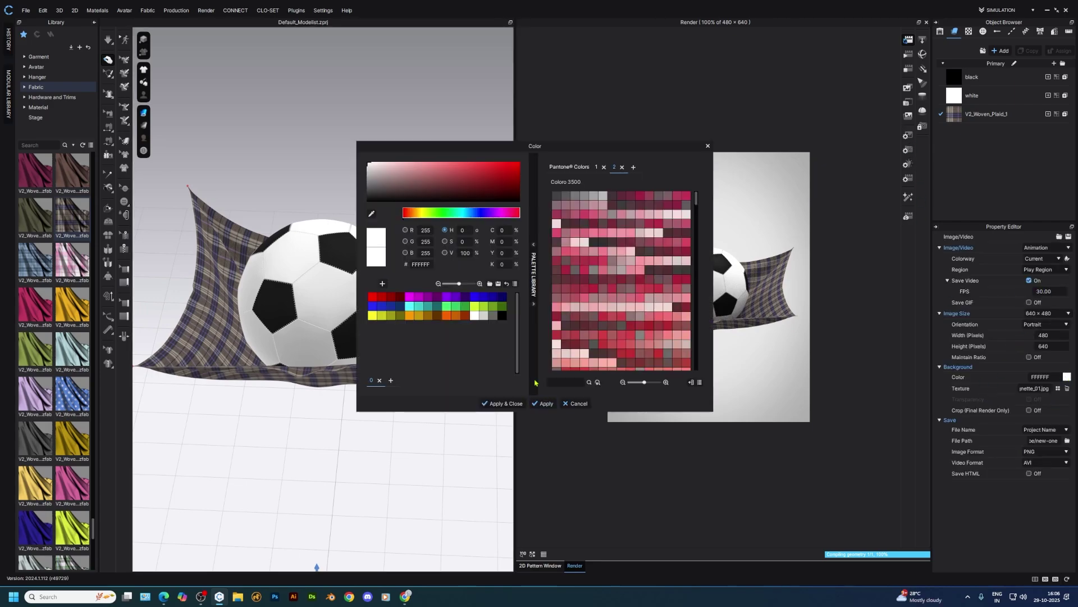
left_click(441, 213)
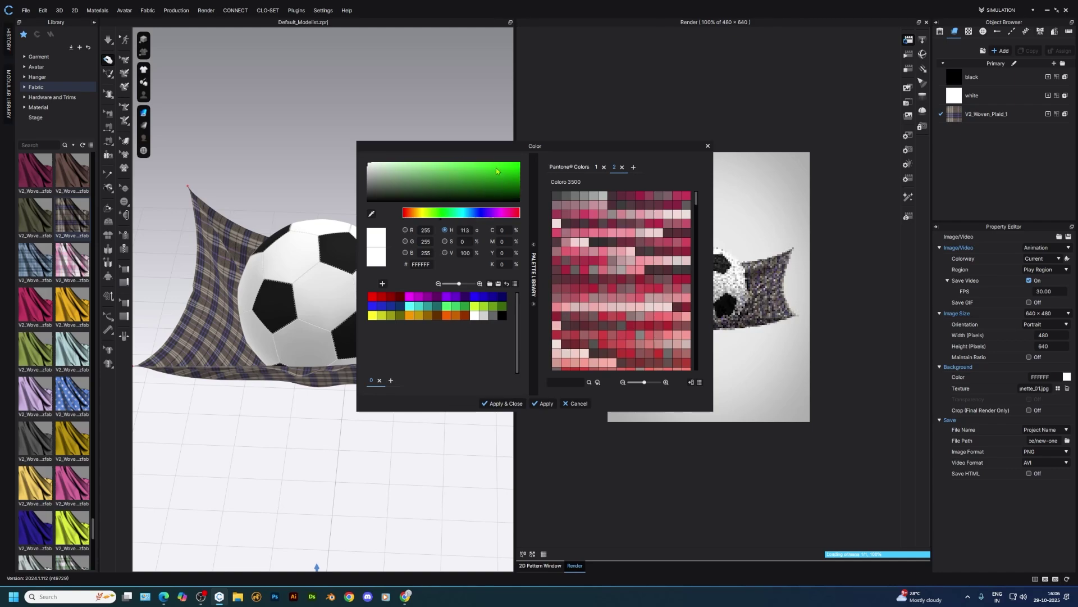
left_click(519, 163)
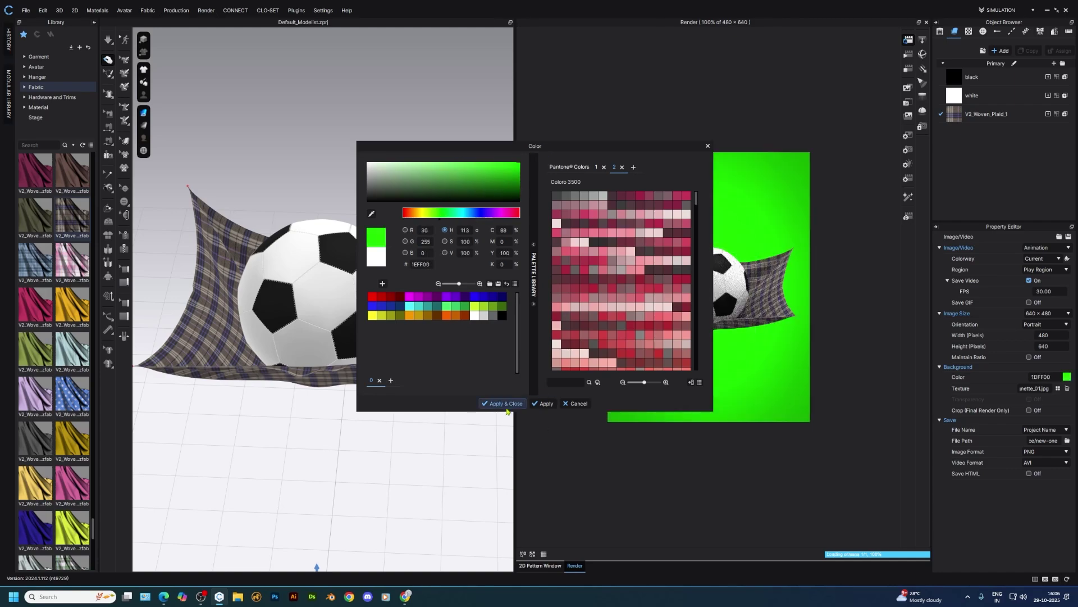